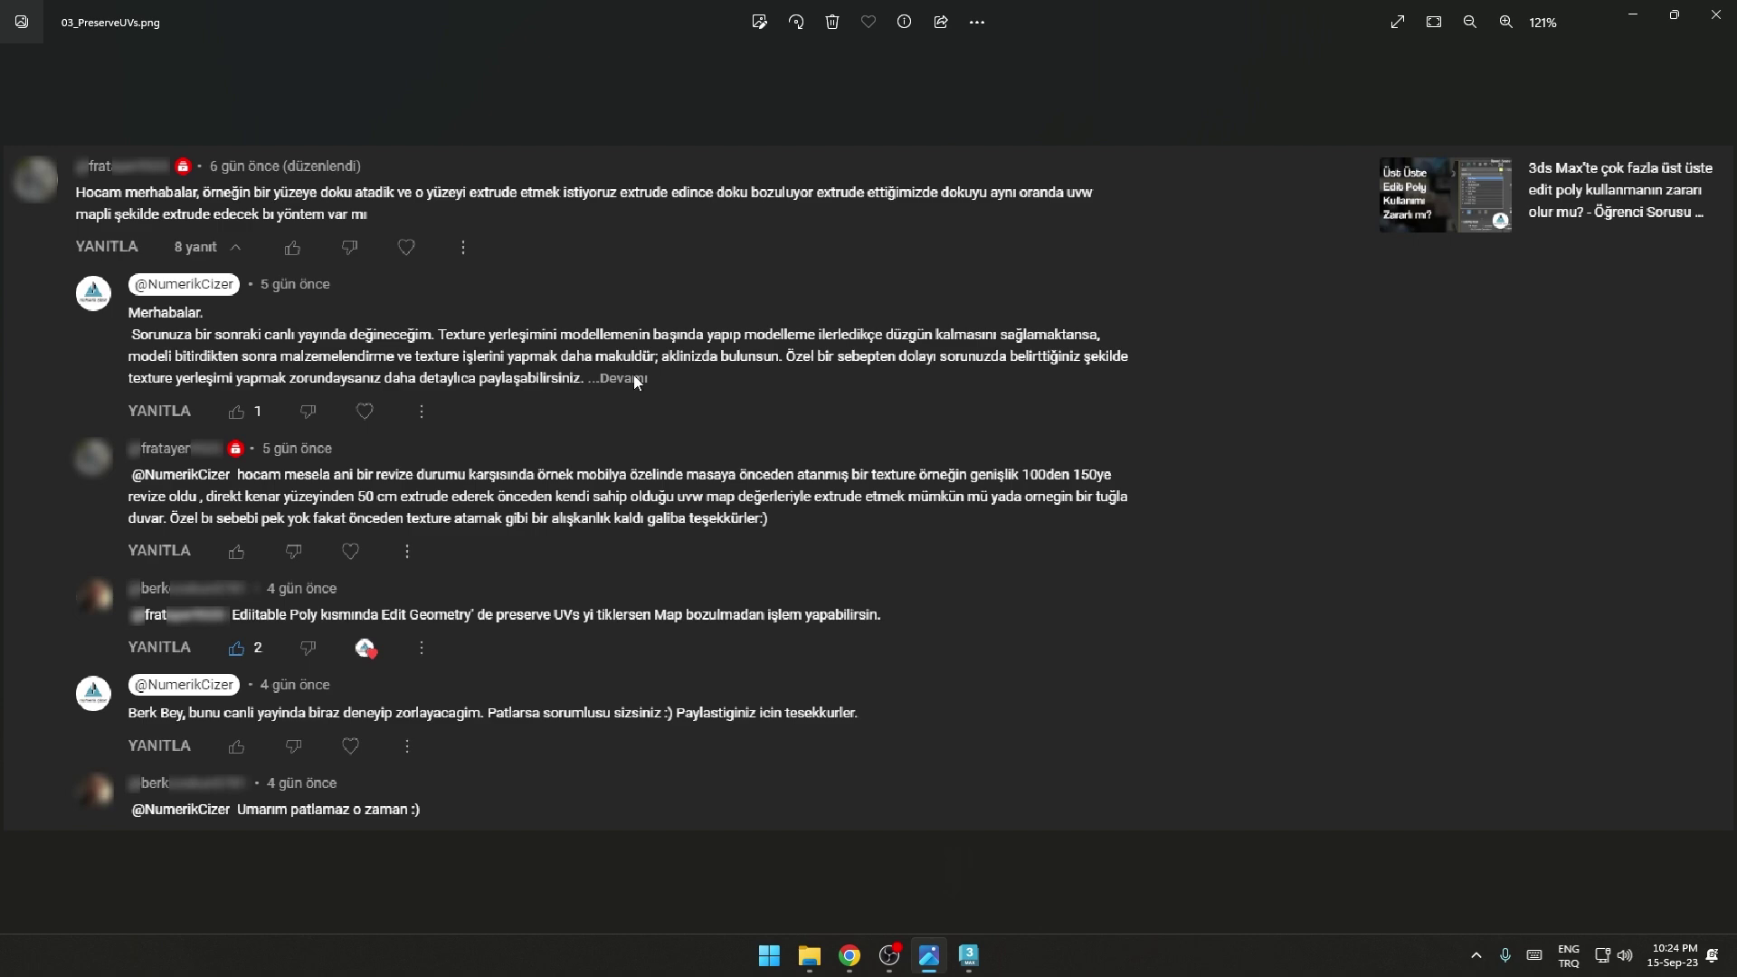
Step: Bring 3ds Max to the front and dismiss the Welcome screen and security notice
scroll(570, 385, "down", 1)
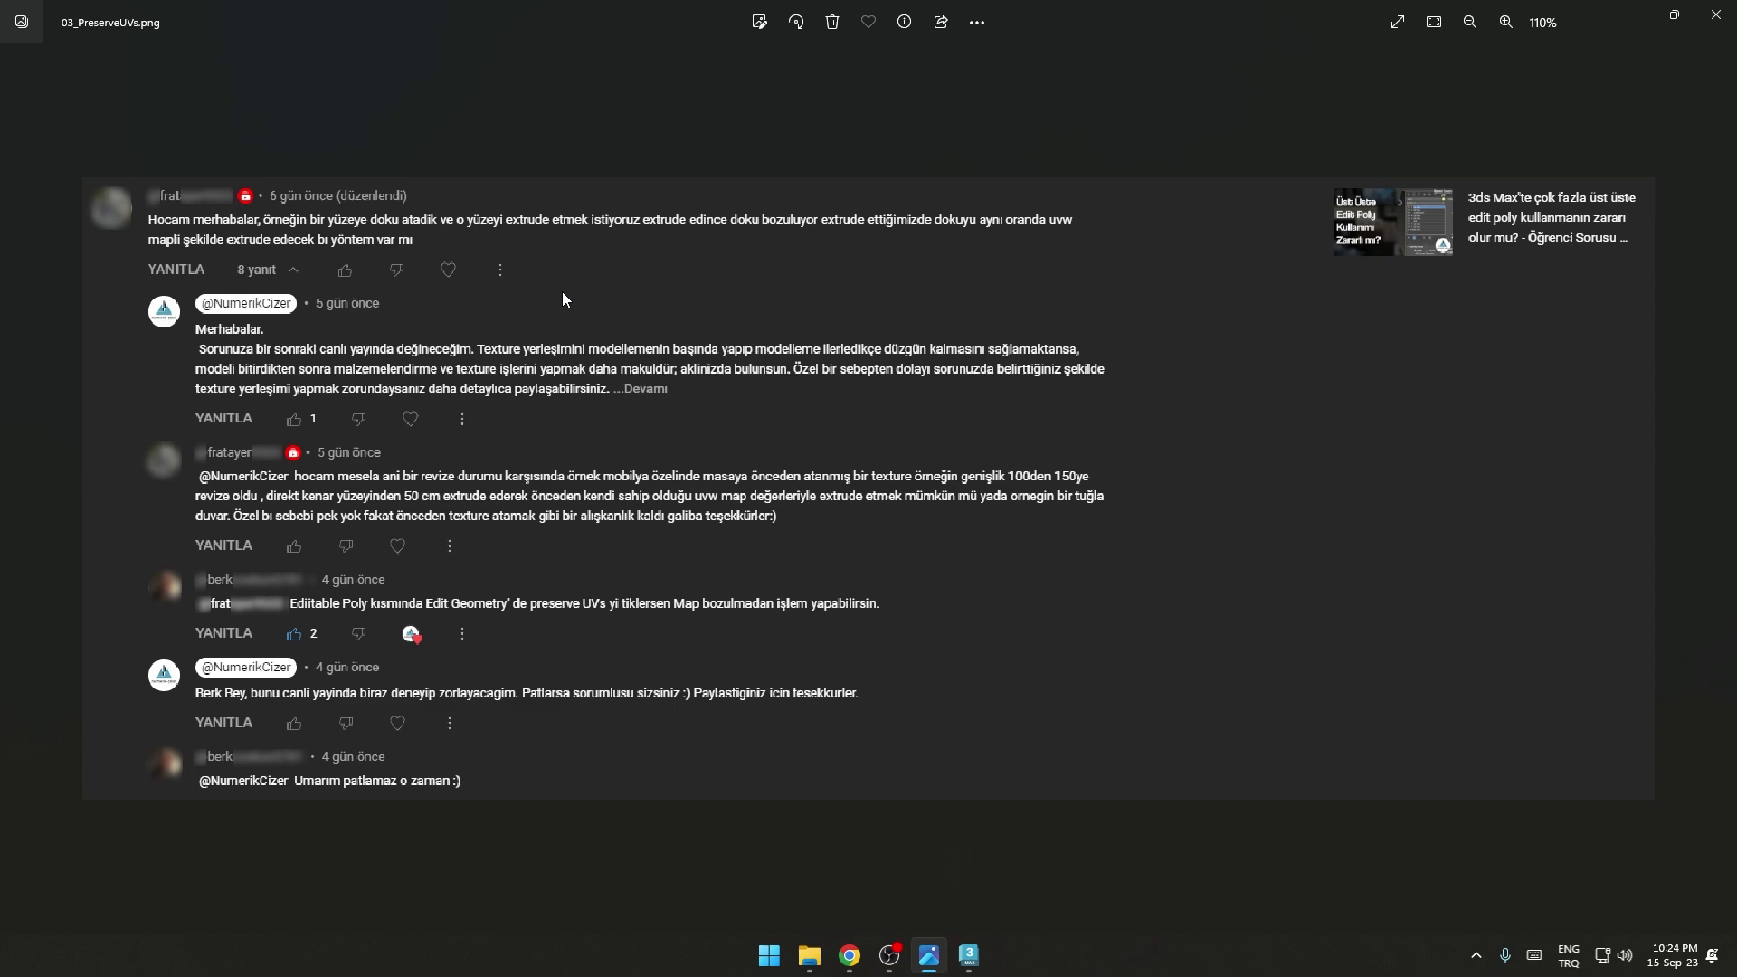
left_click(968, 954)
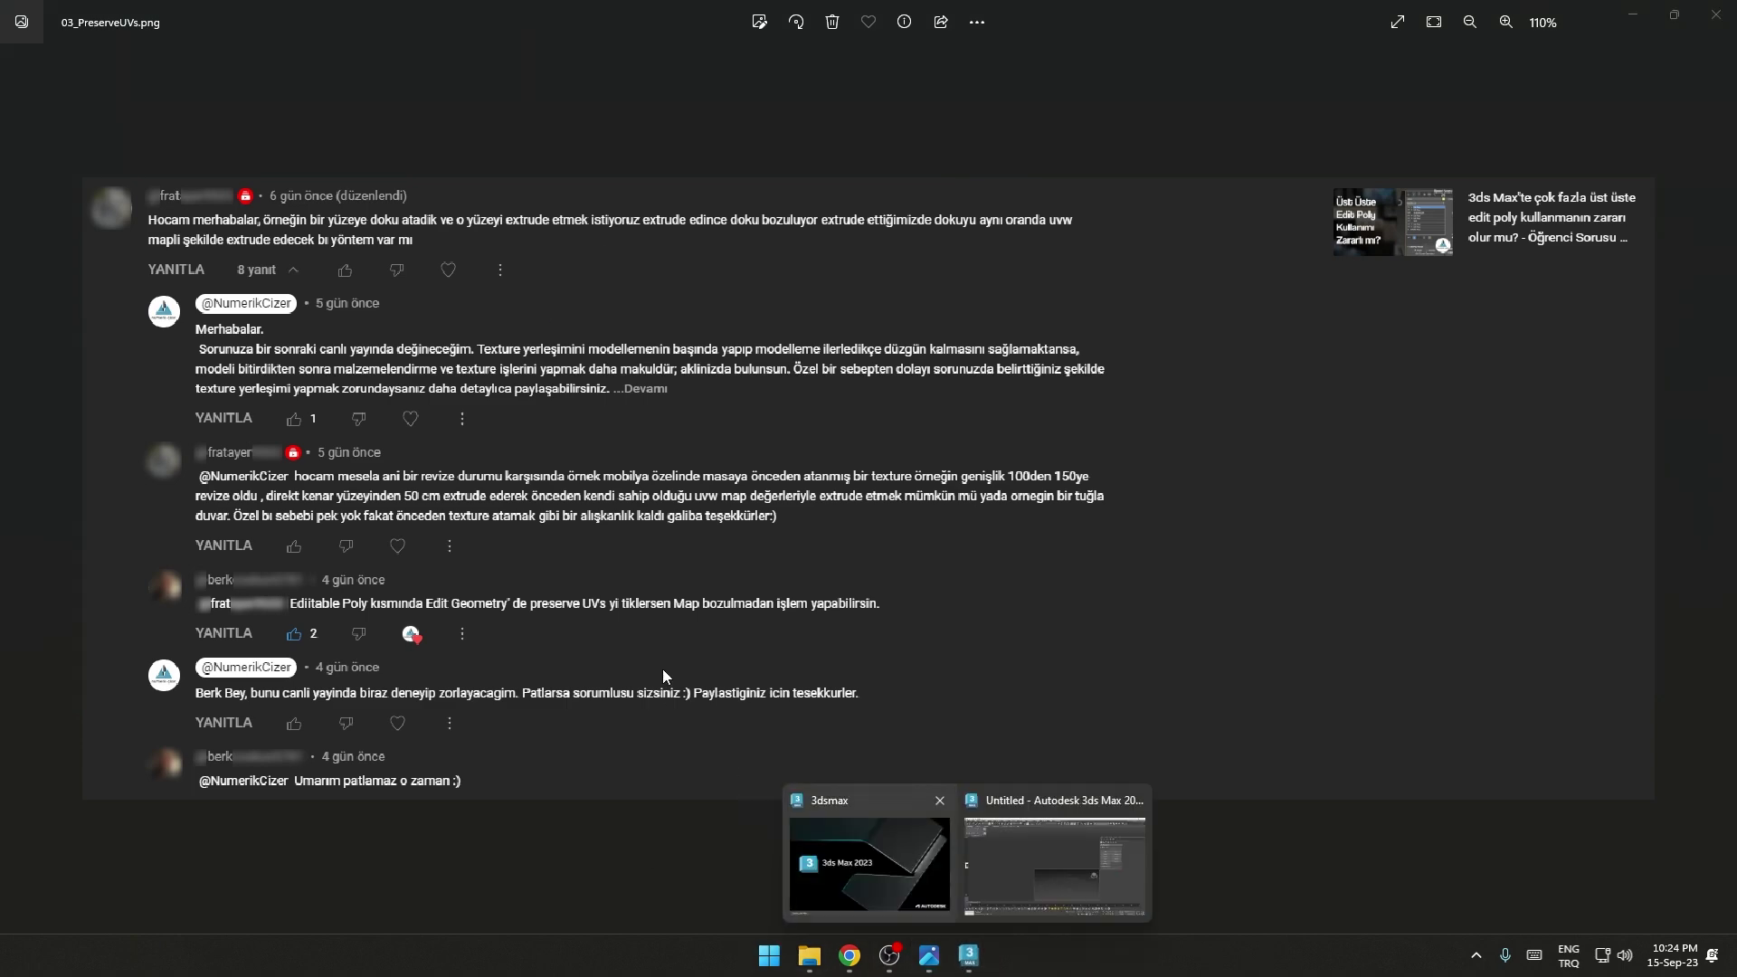
left_click(1028, 840)
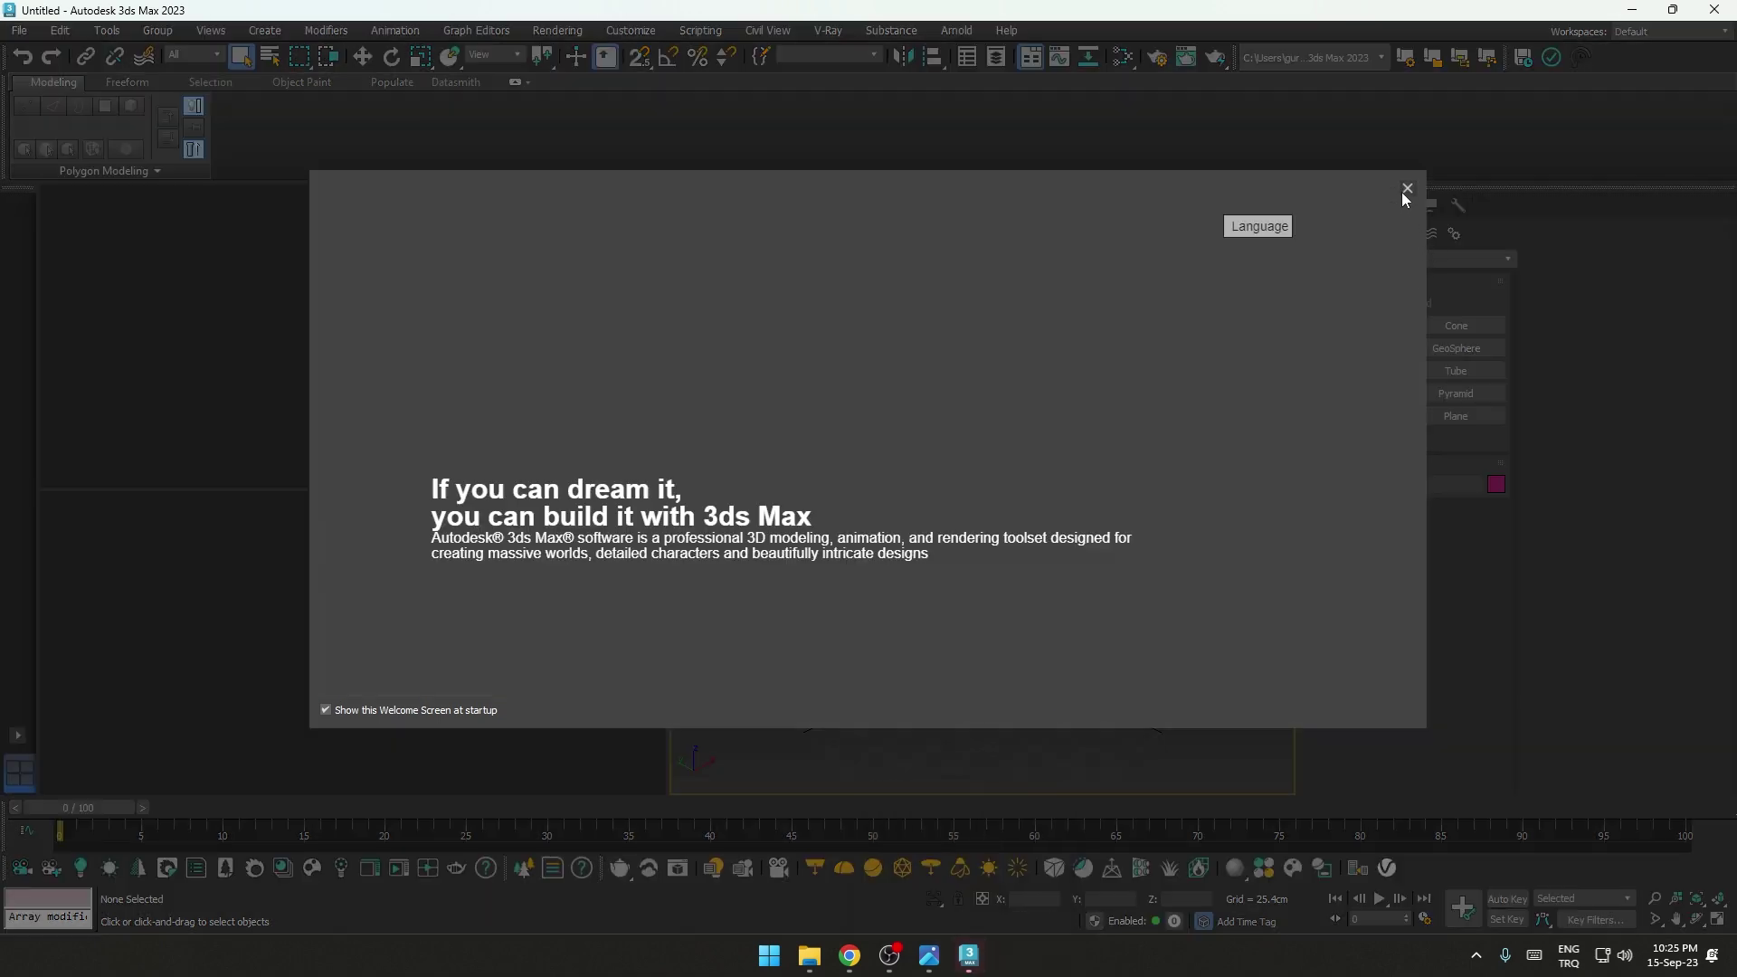
left_click(1408, 188)
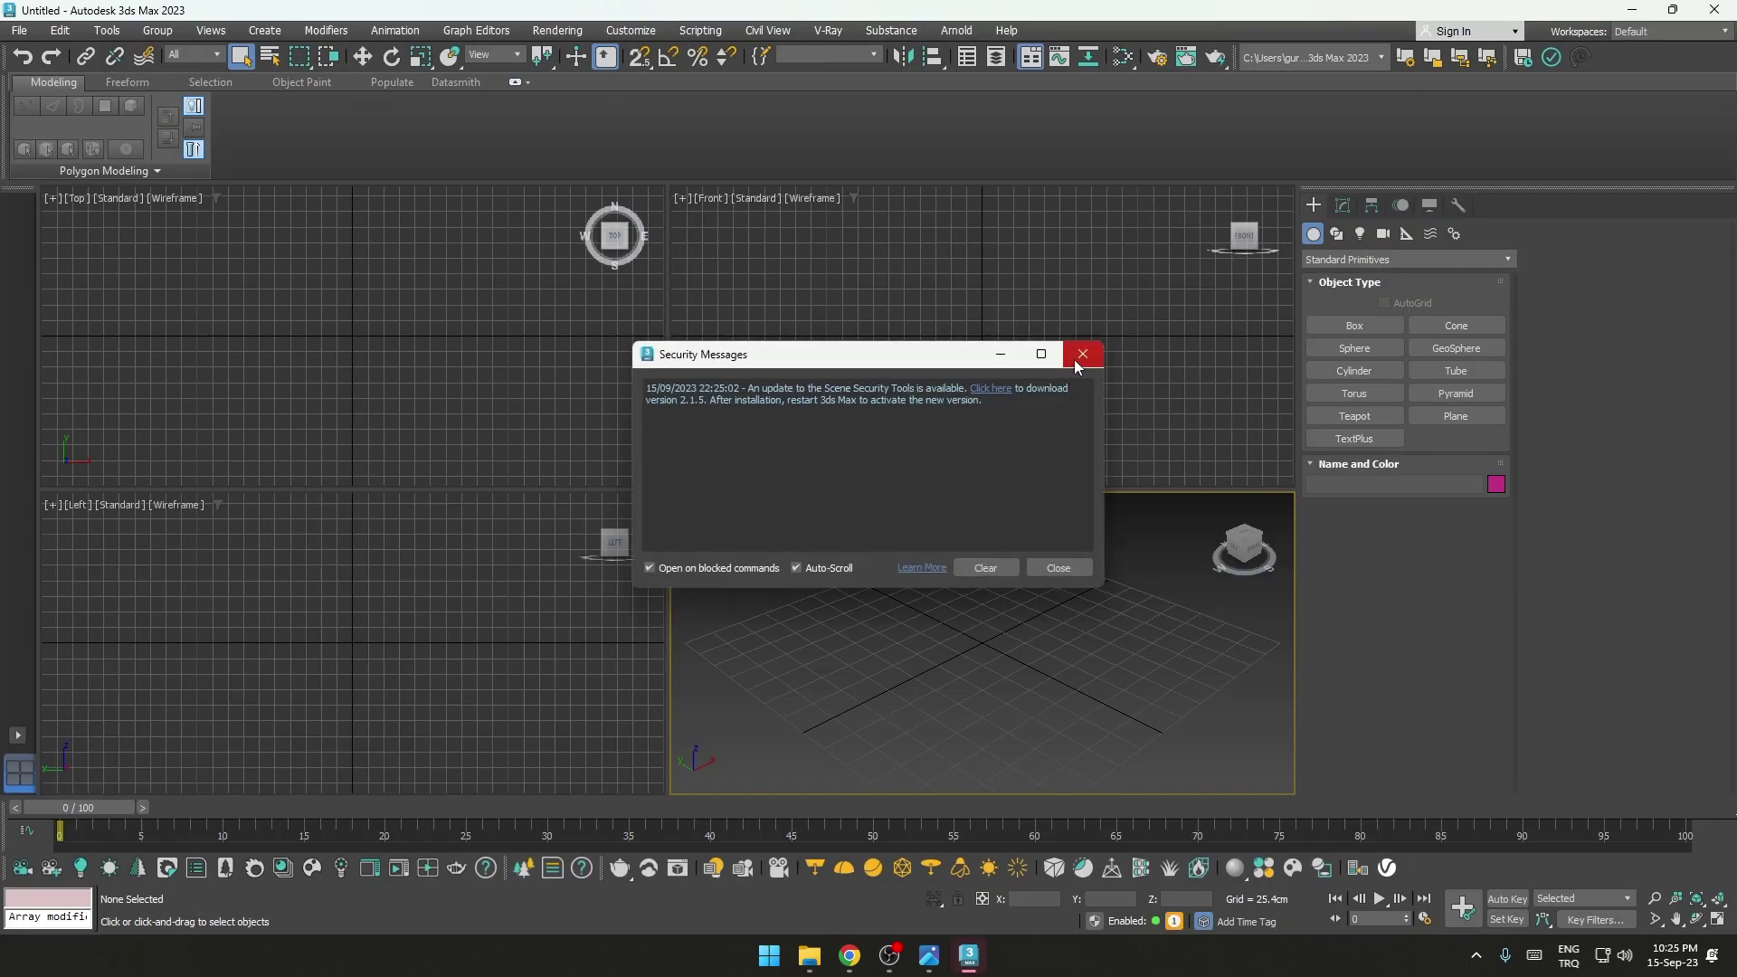
left_click(1083, 354)
Step: Load 03_UVden.max by dropping it from Explorer into the viewport, accepting the units mismatch
left_click(18, 30)
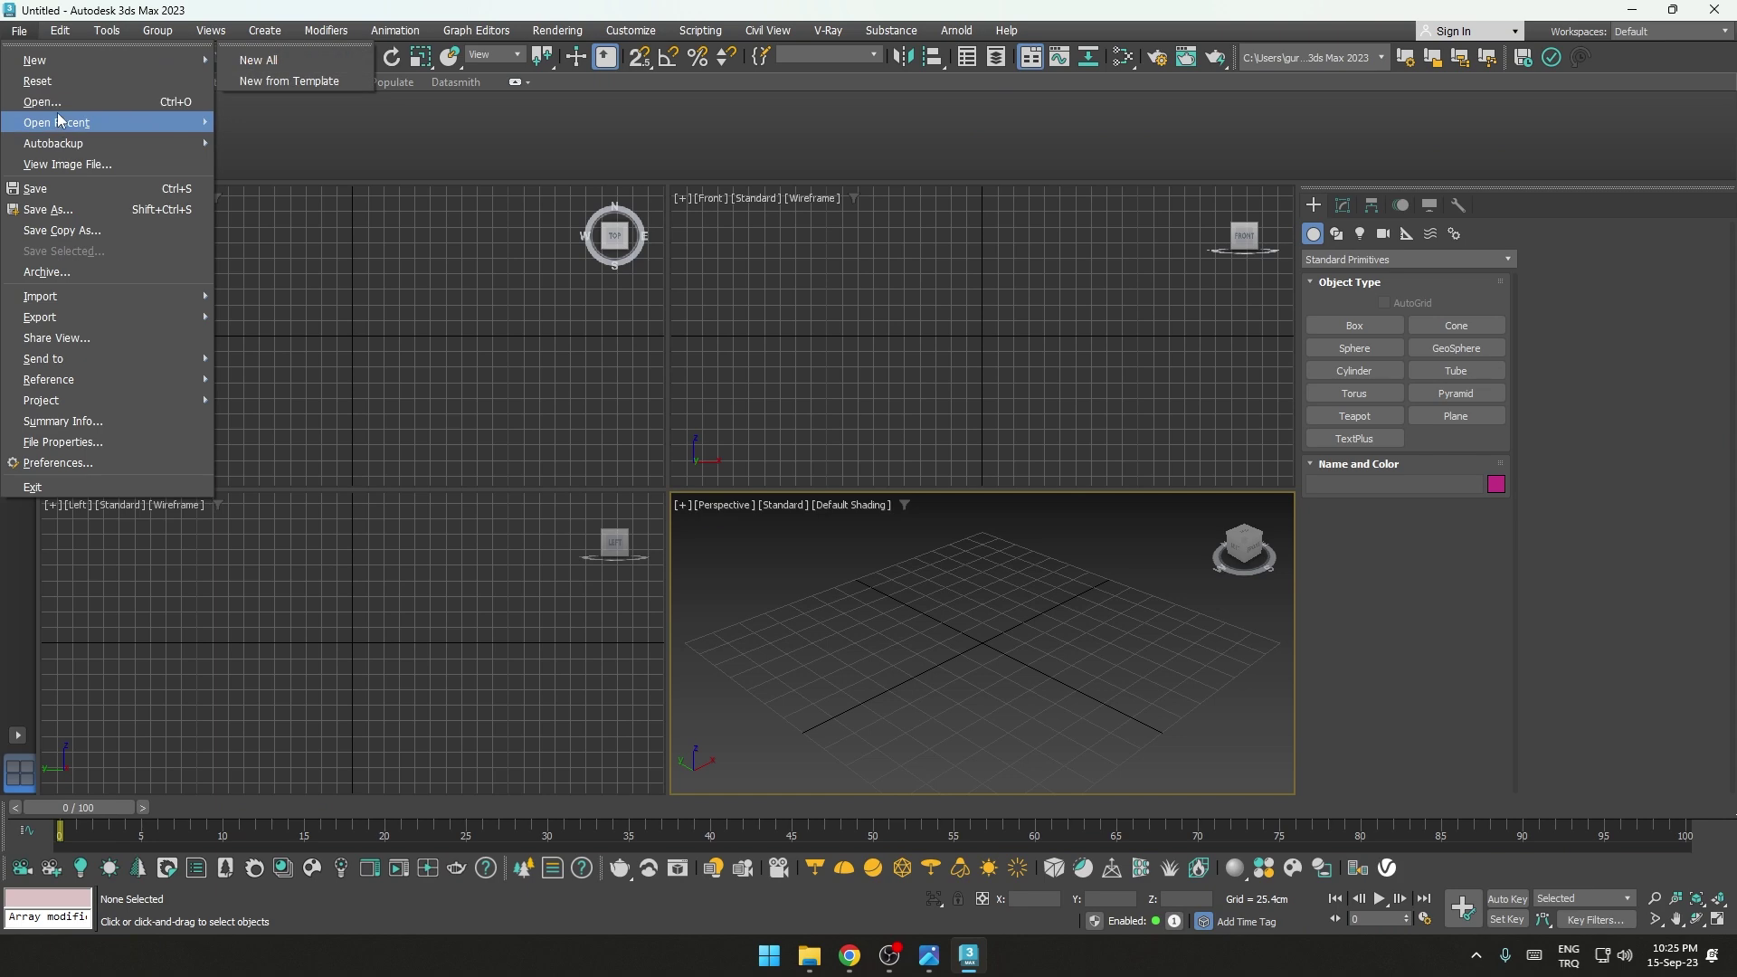
left_click(43, 102)
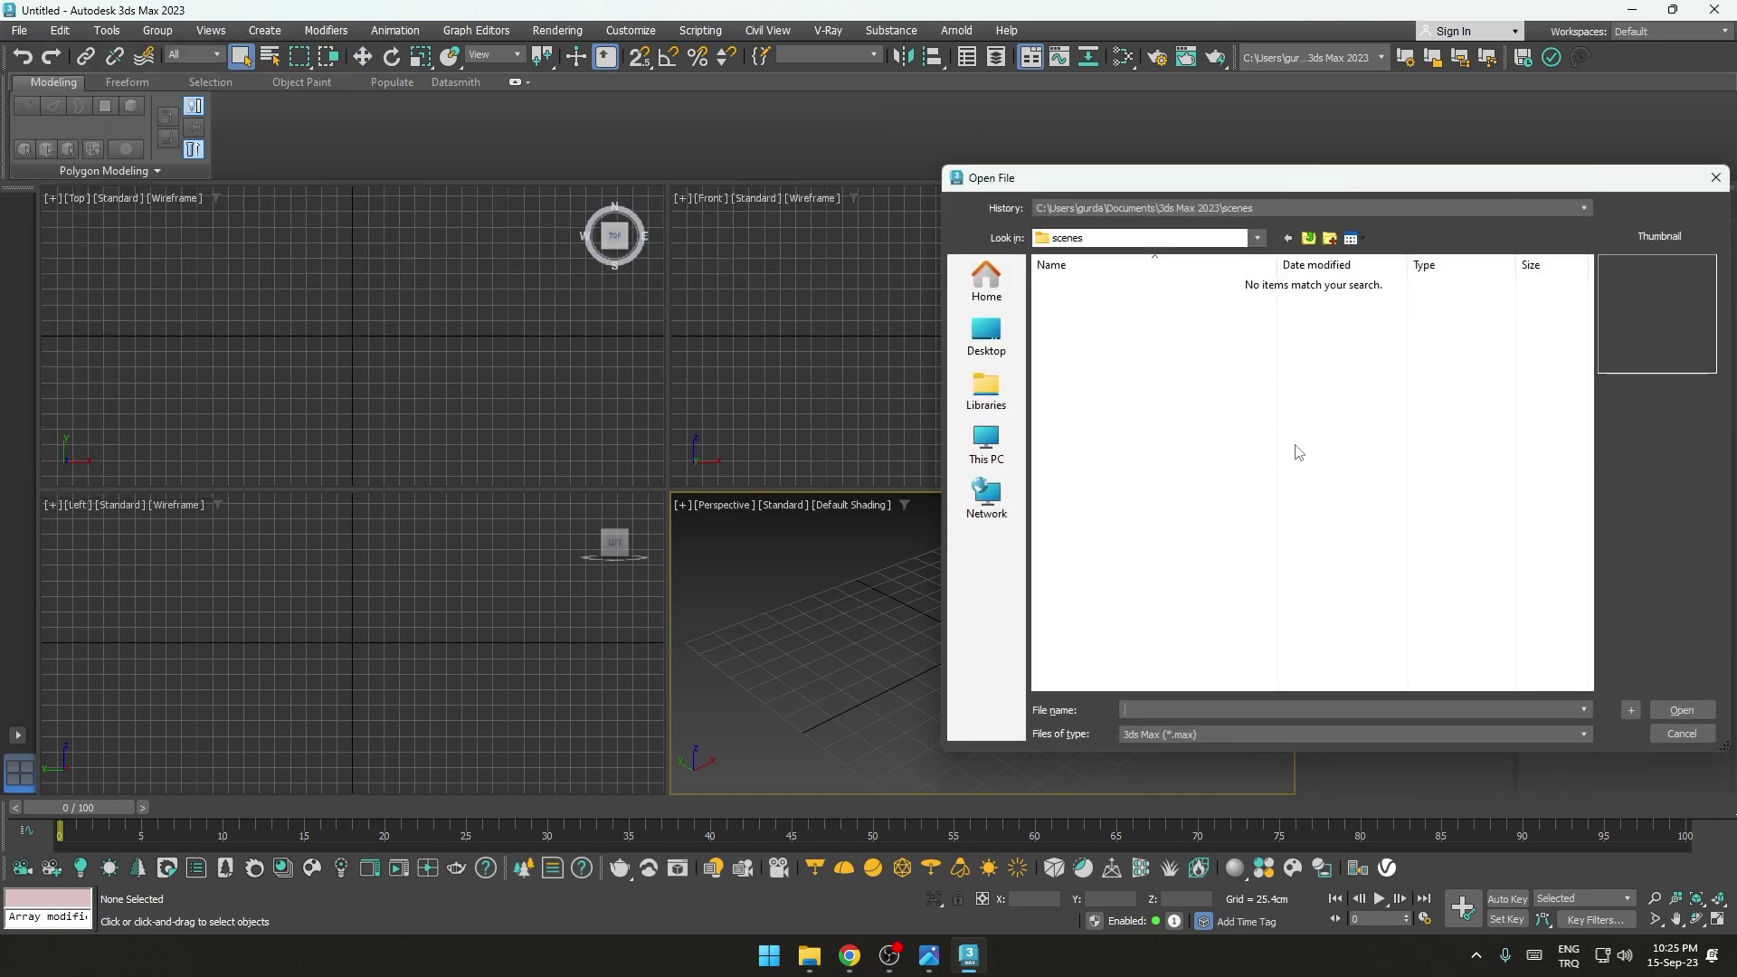
left_click(1682, 733)
left_click(810, 957)
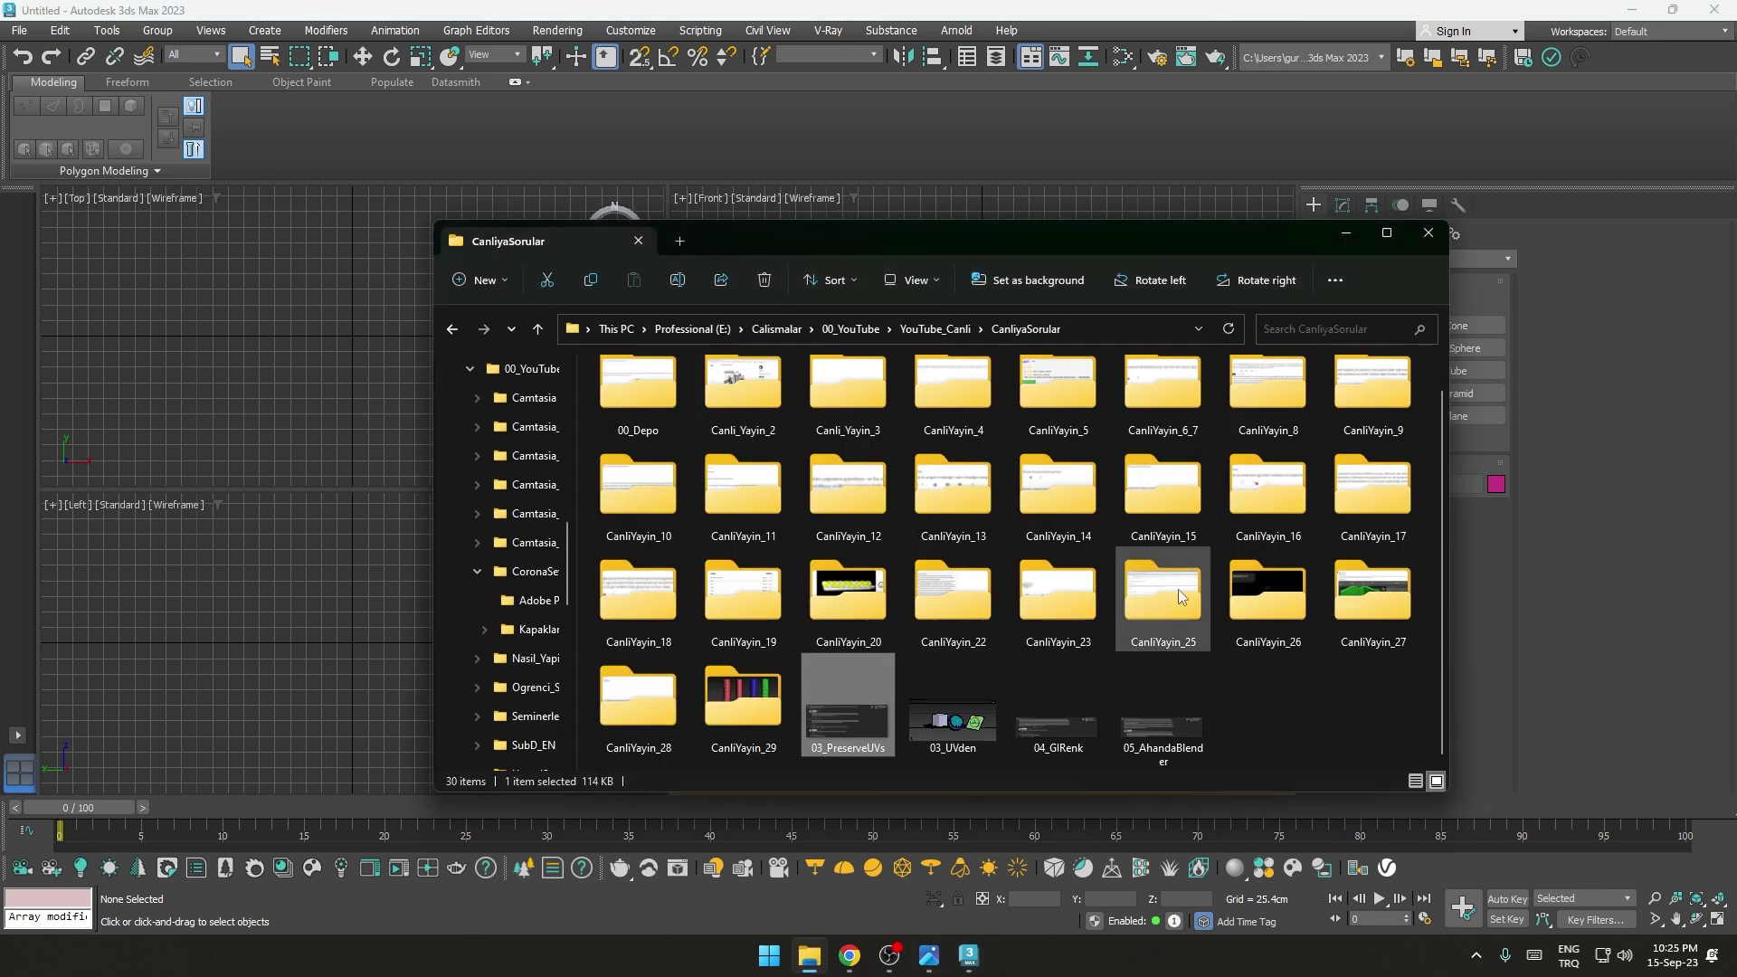
left_click_drag(952, 724, 304, 638)
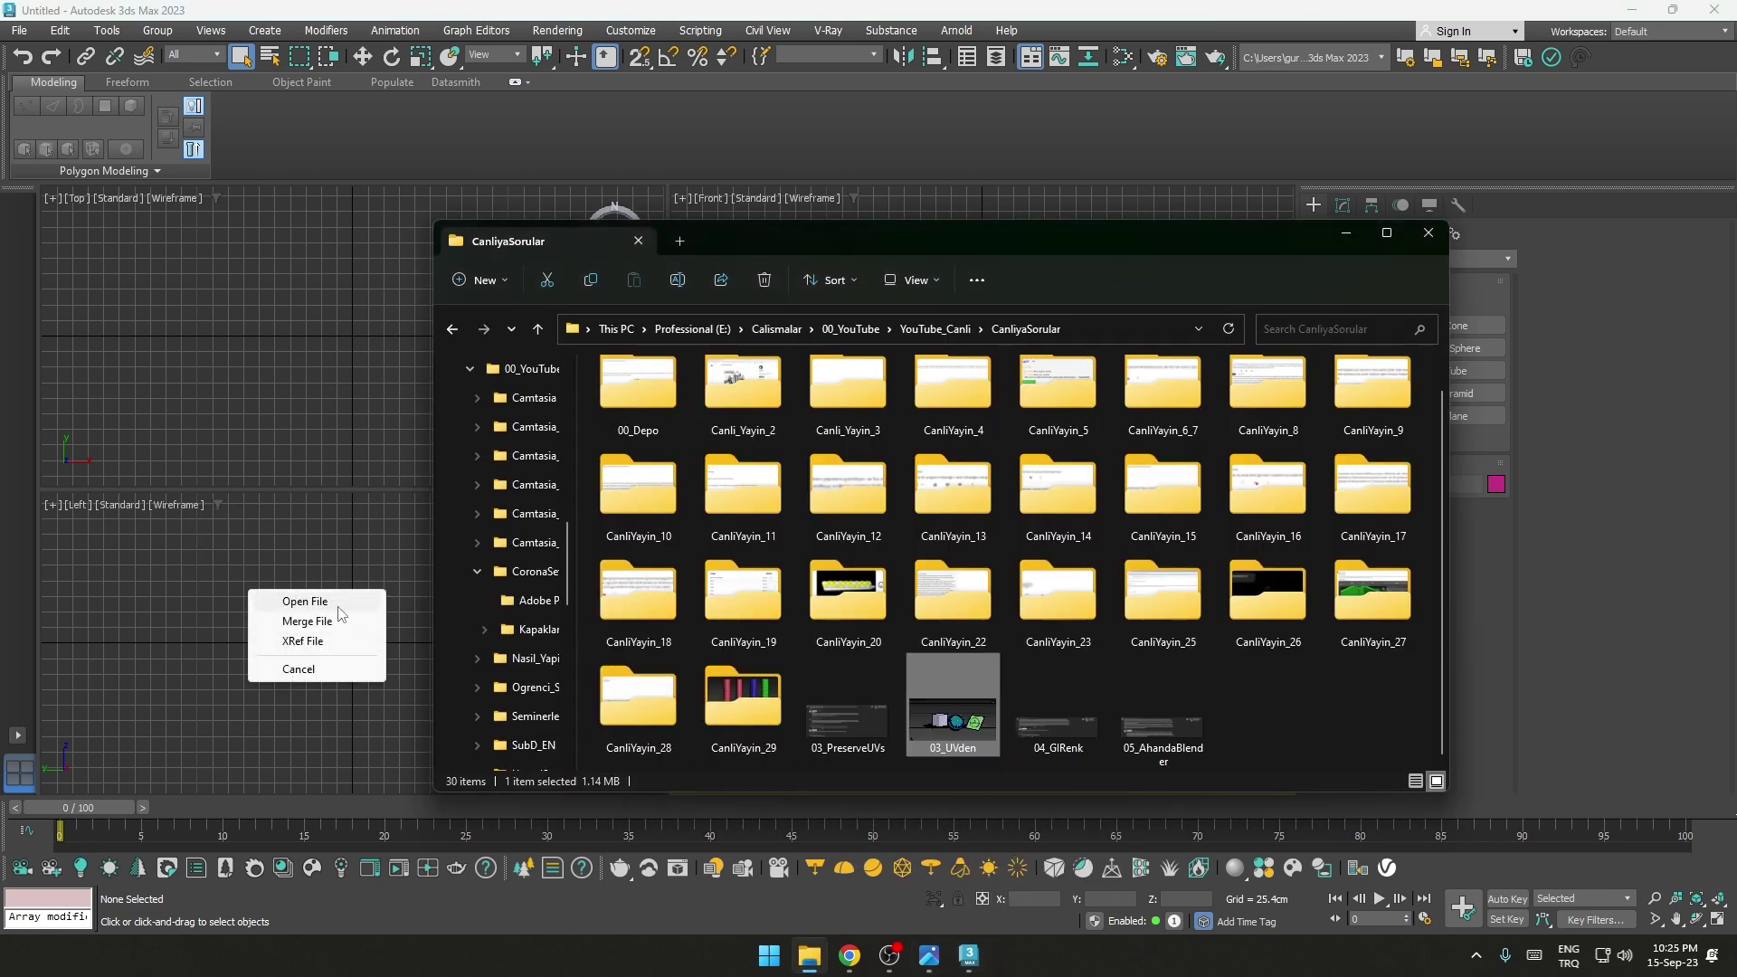
left_click(318, 603)
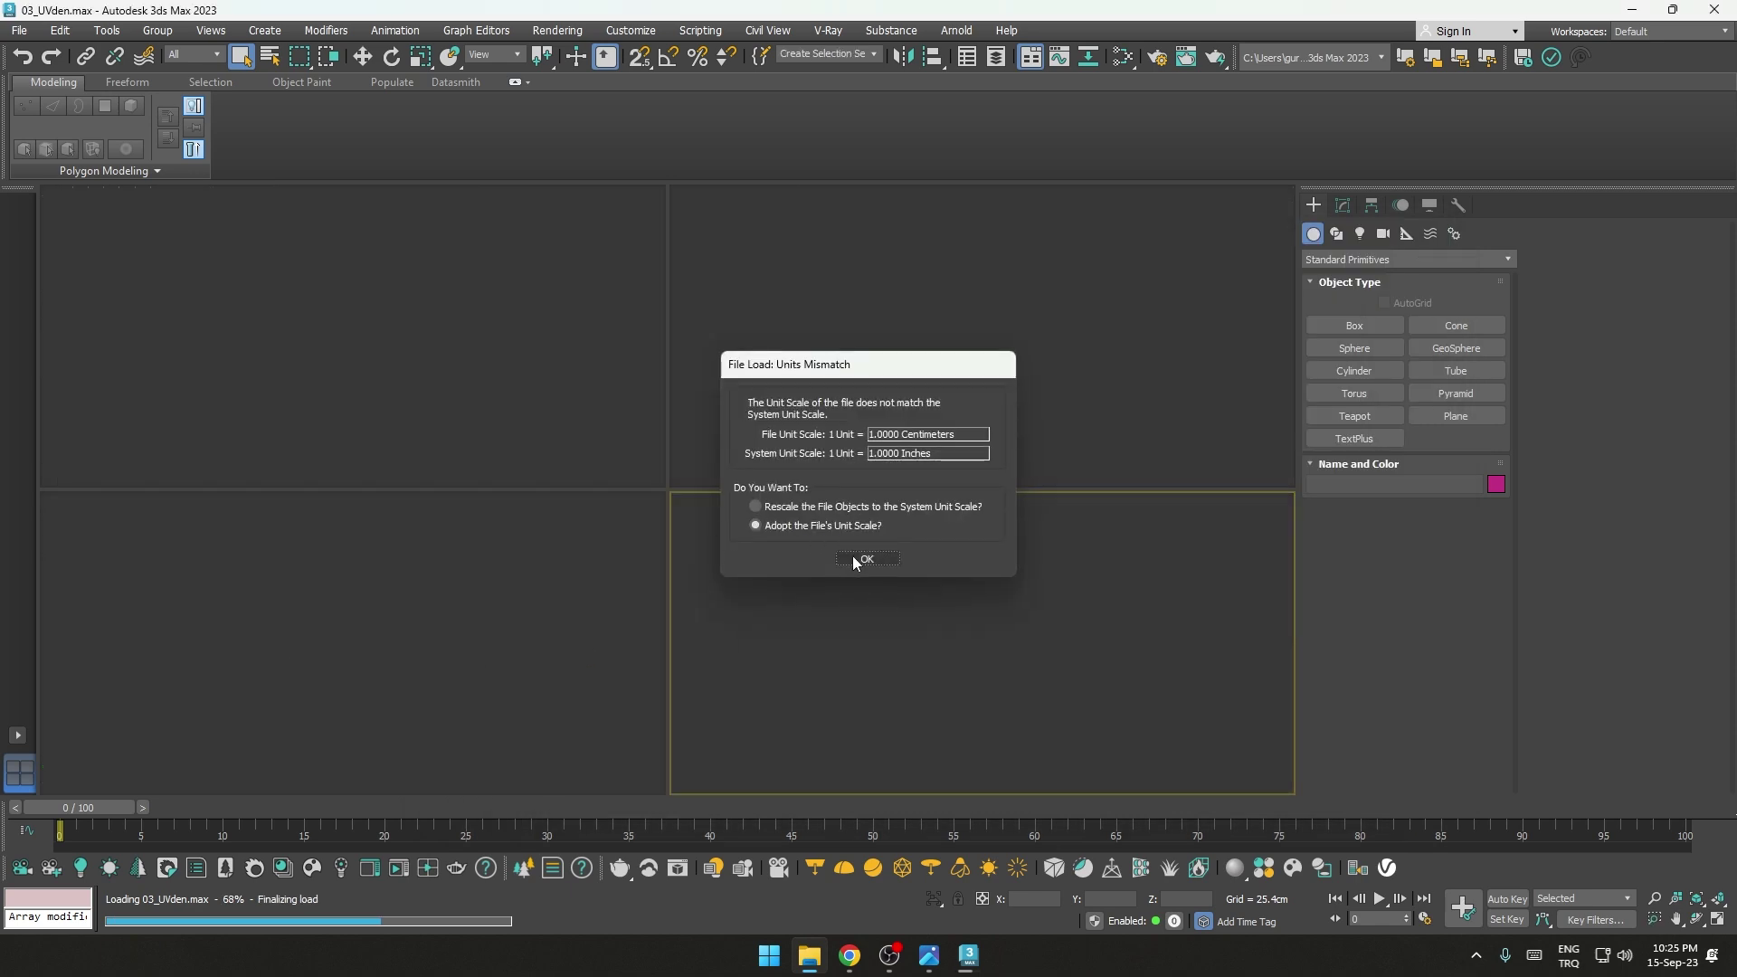
left_click(854, 559)
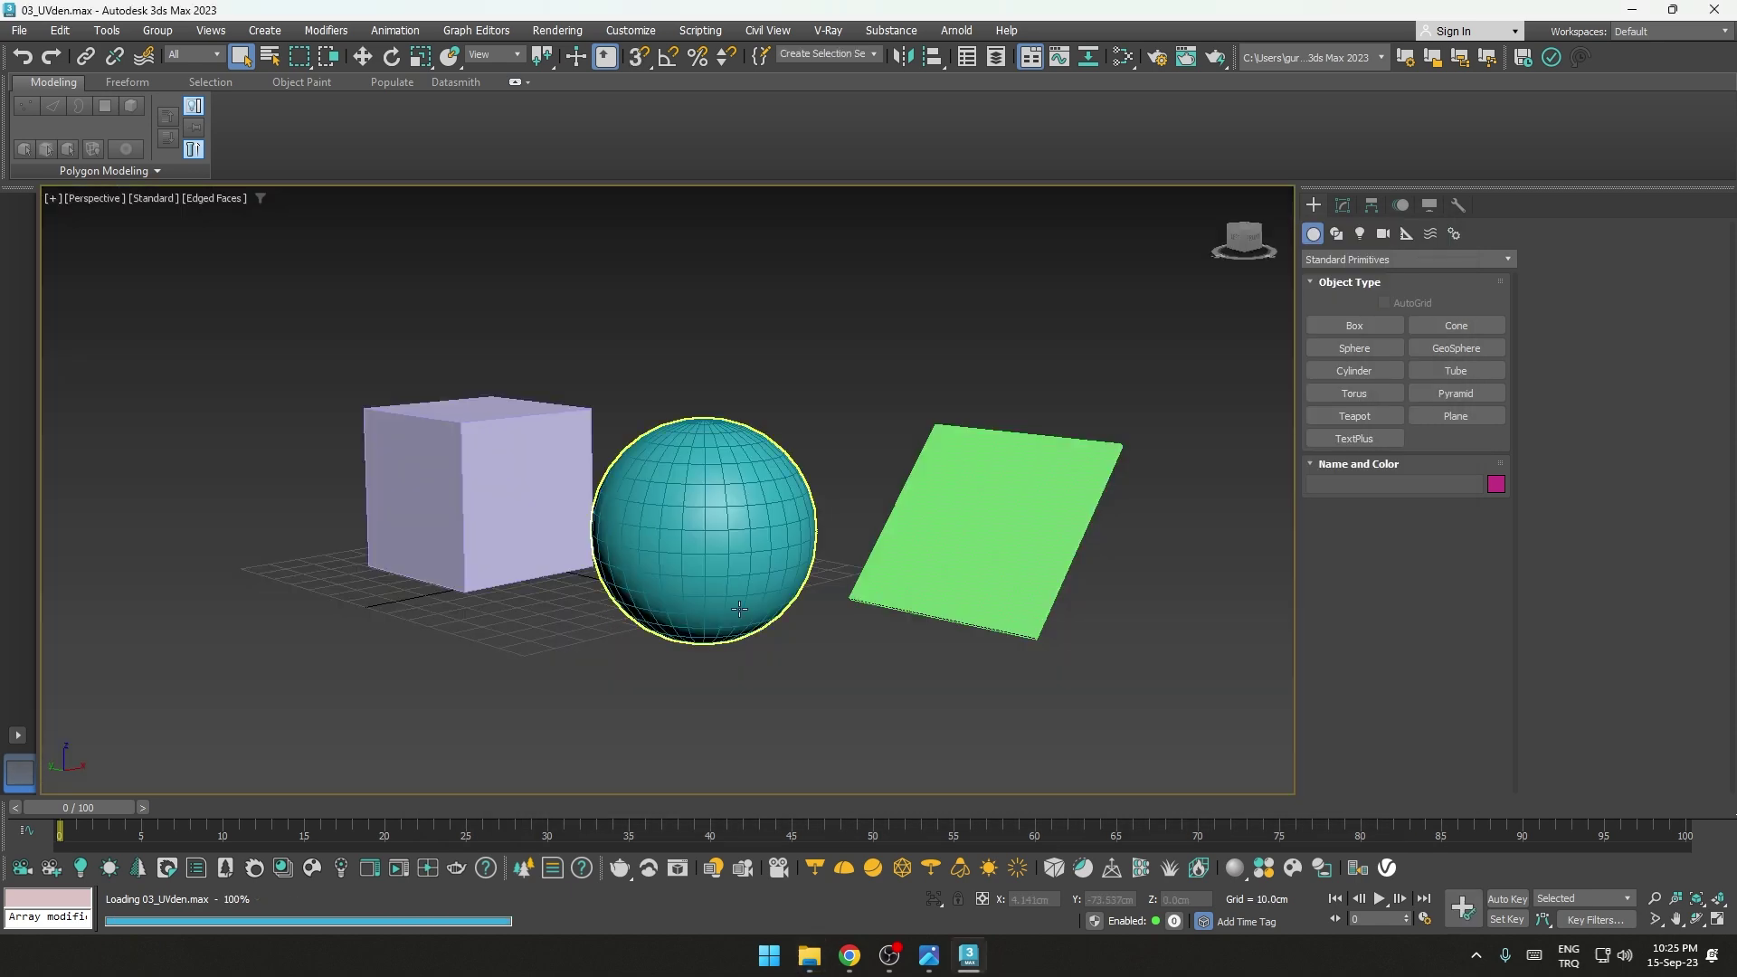
Step: Puff the green cloth plane (Box002) into a pillow by running its Cloth simulation locally
mouse_move(483, 628)
middle_mouse_down("alt")
mouse_move(540, 660)
mouse_move(867, 557)
middle_mouse_up("alt")
scroll(928, 503, "up", 3)
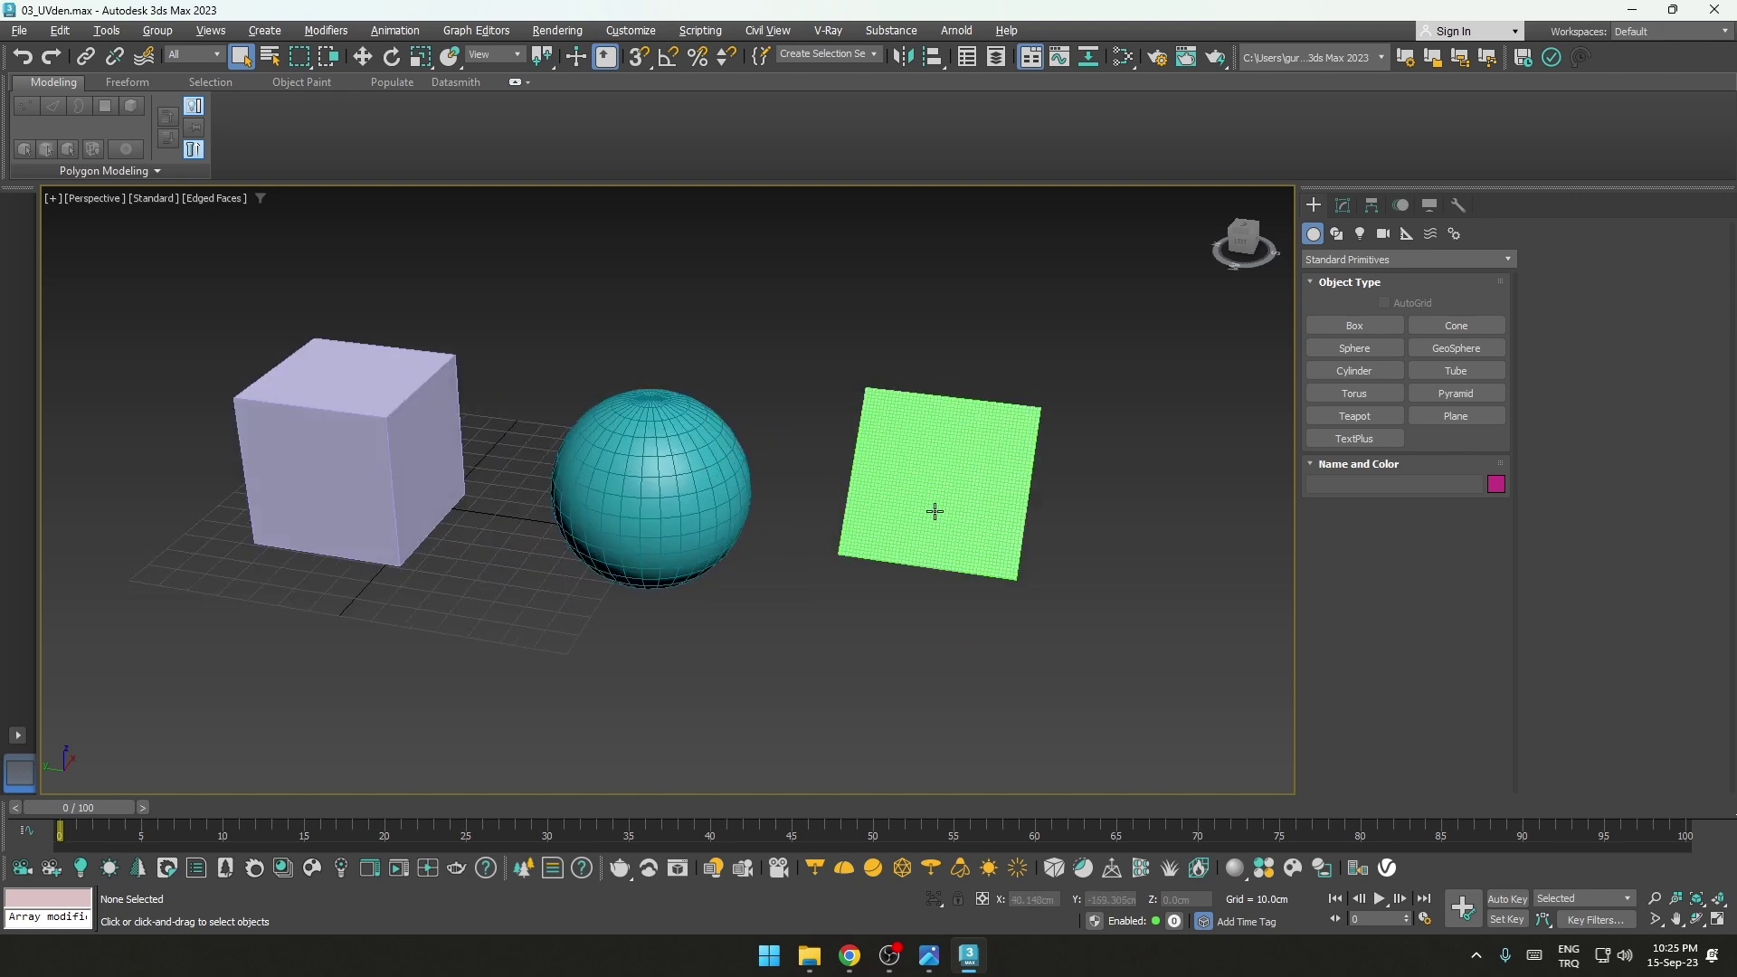
mouse_move(930, 504)
middle_mouse_down("alt")
mouse_move(889, 473)
mouse_move(925, 500)
middle_mouse_up("alt")
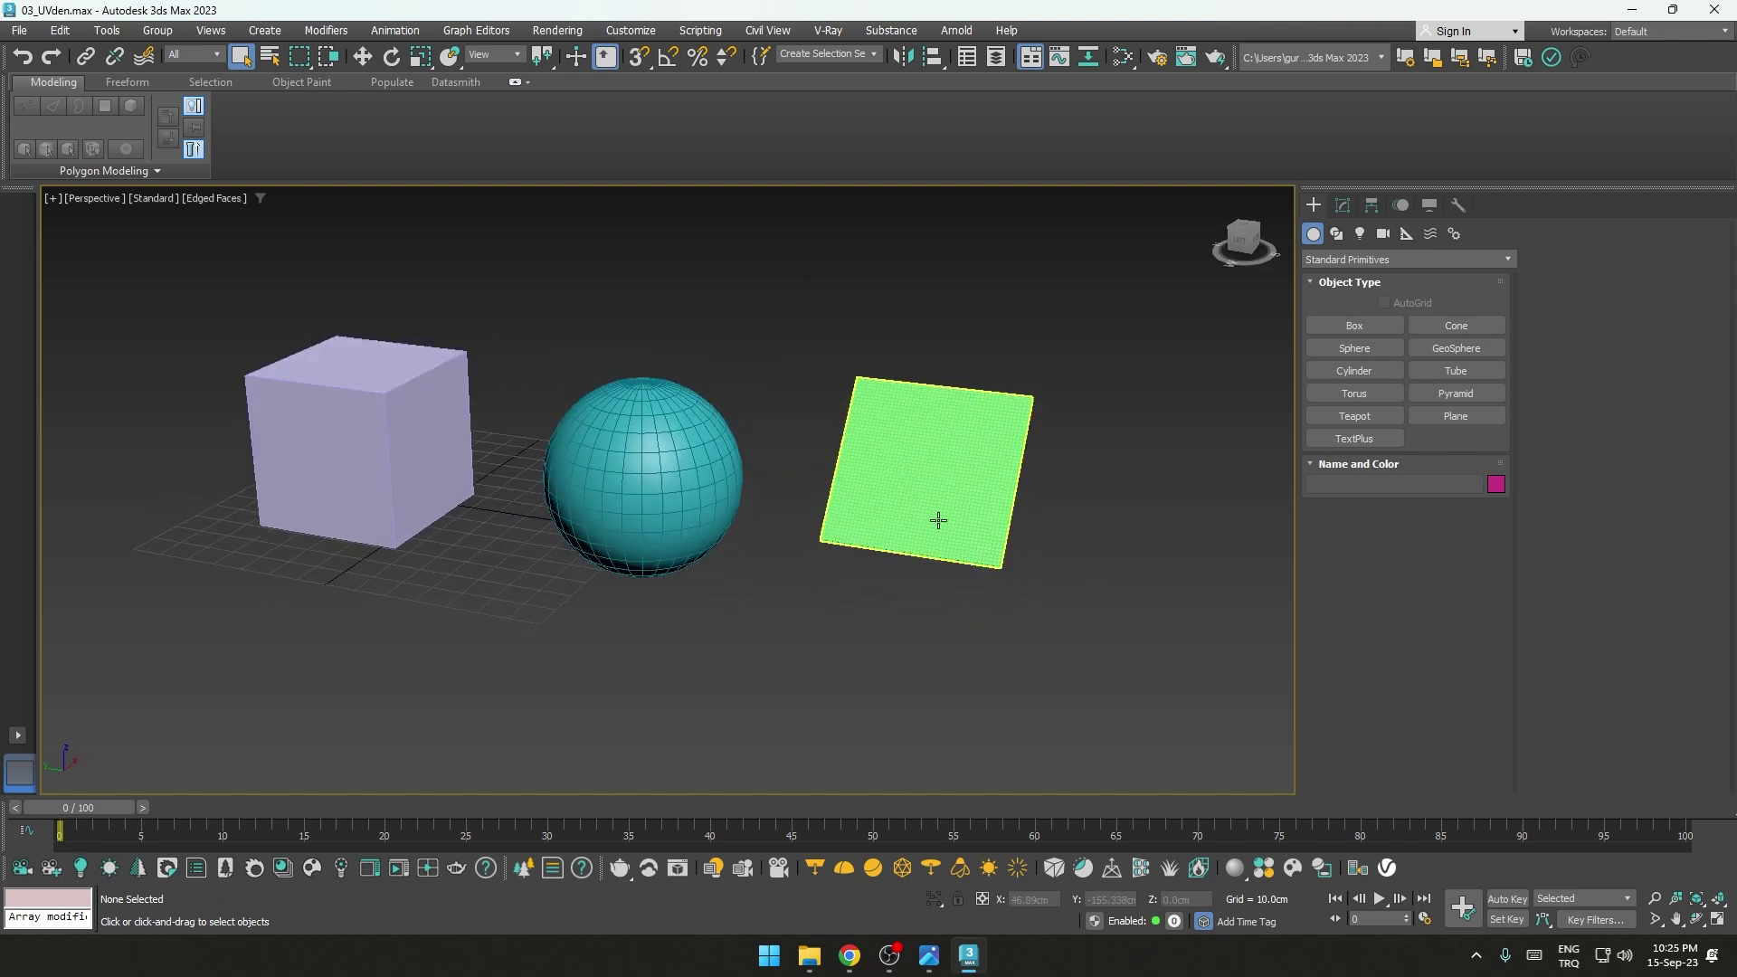
left_click(936, 514)
left_click(1334, 205)
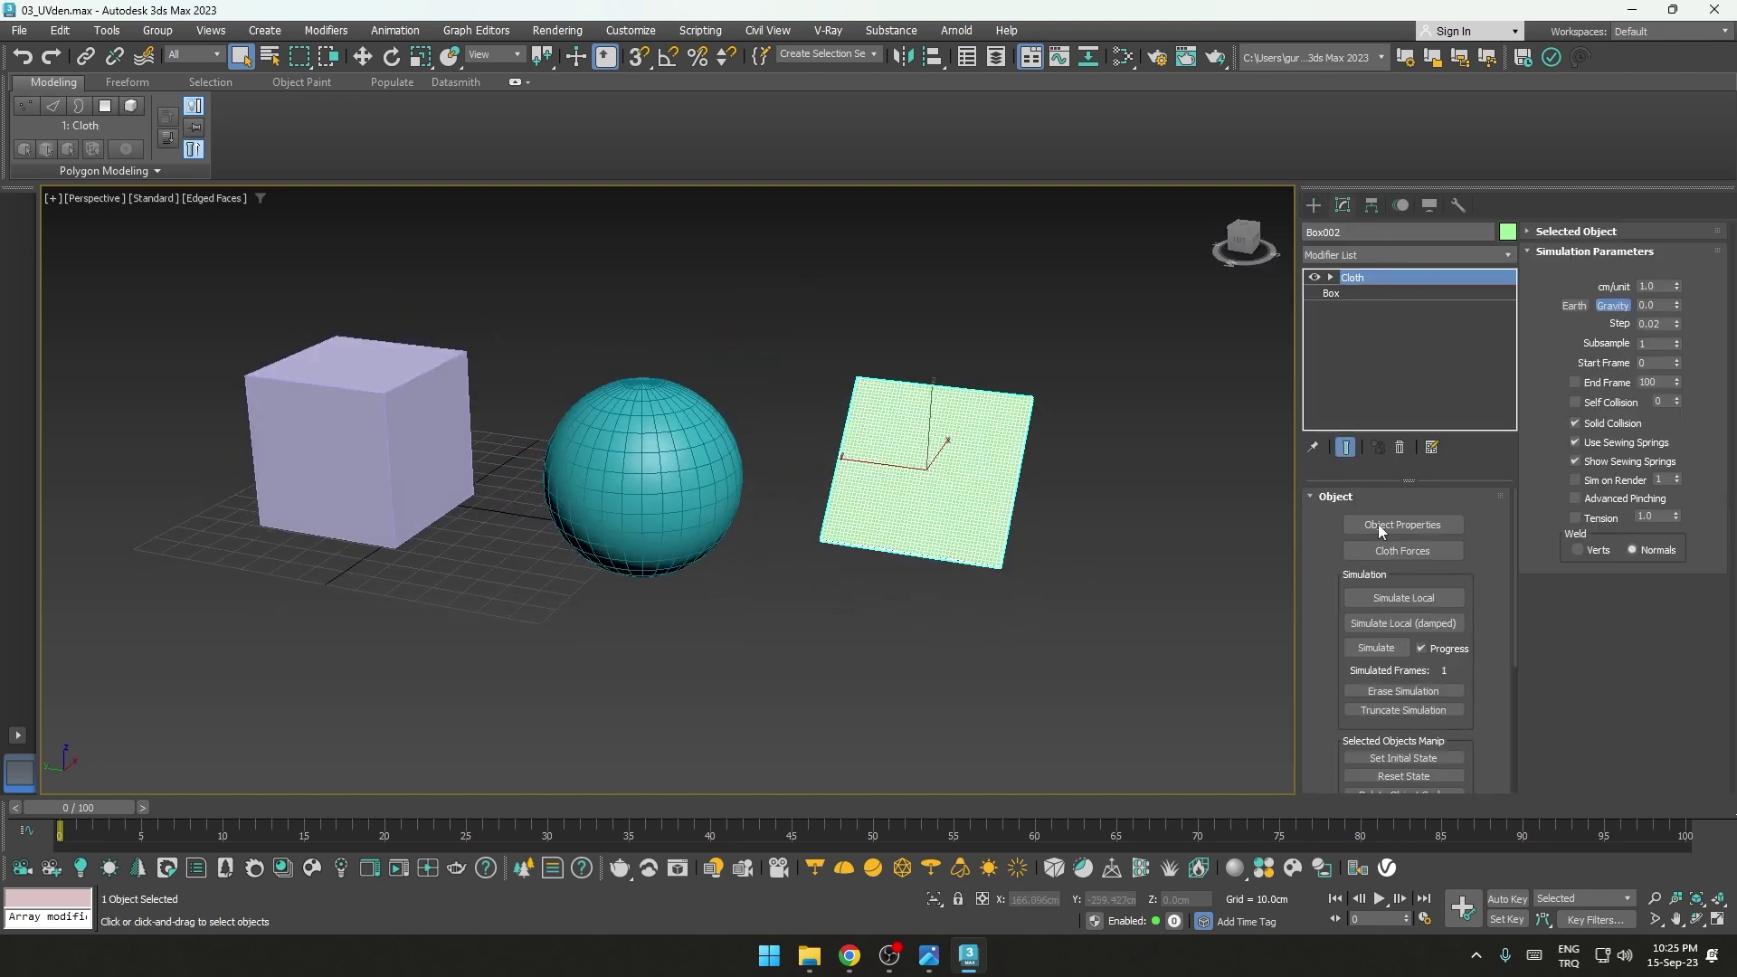
left_click(1392, 596)
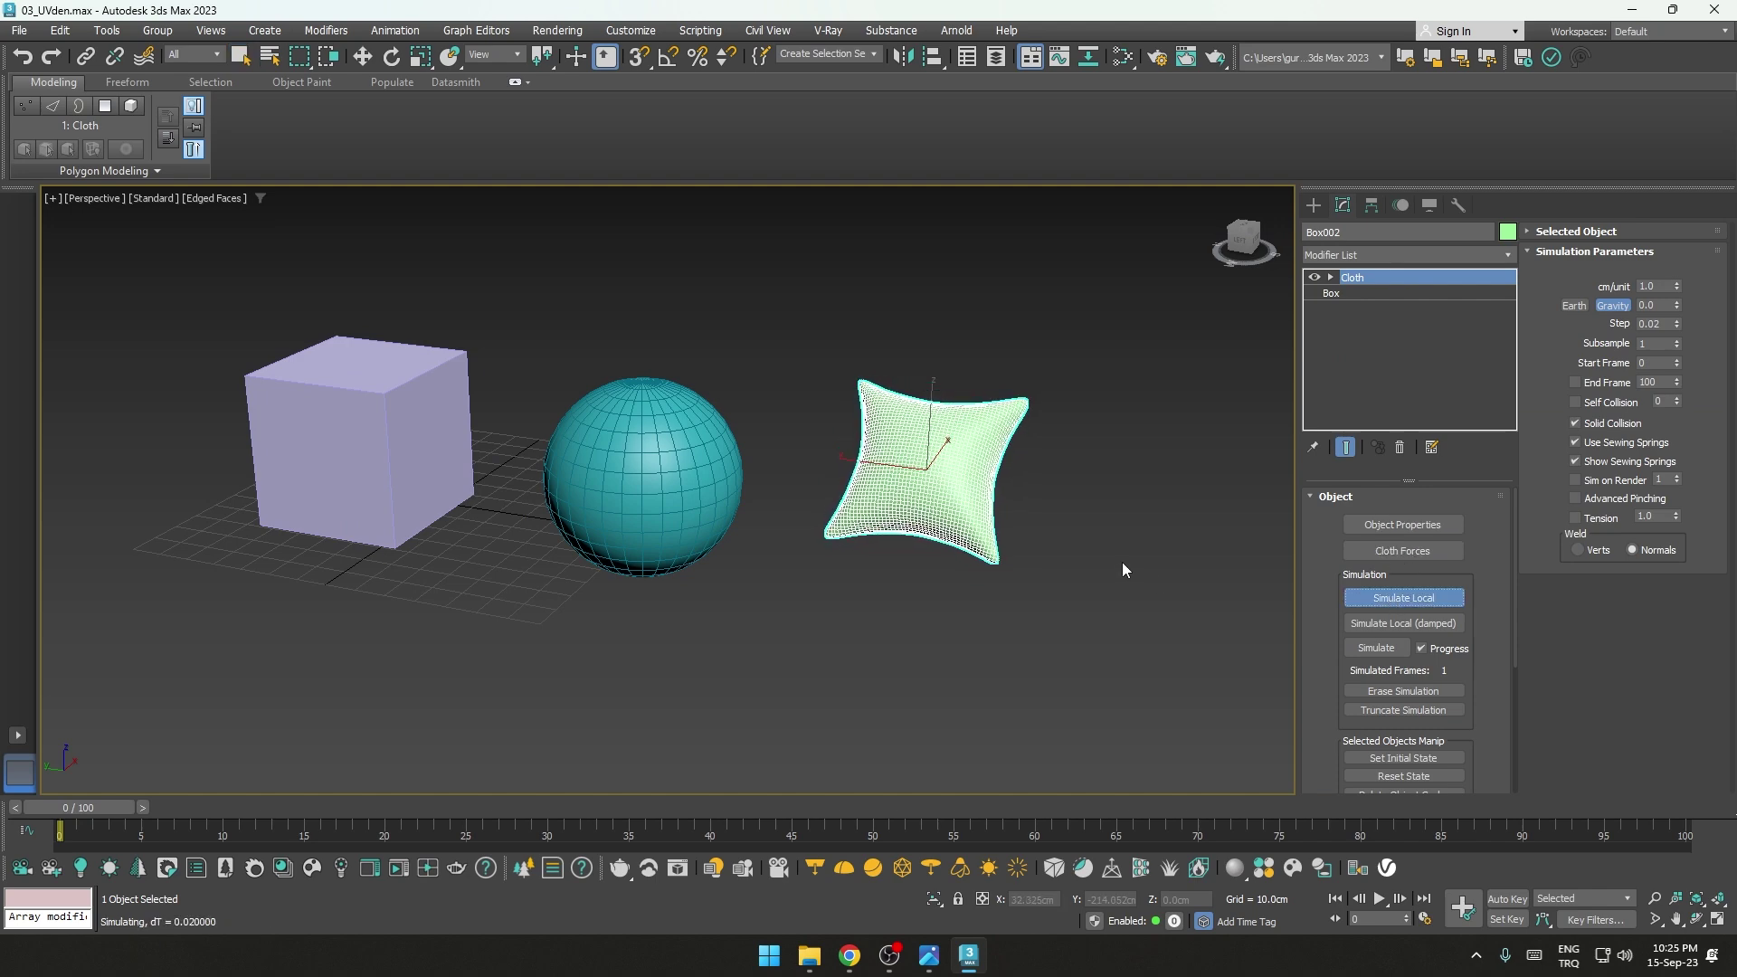
key("w")
left_click(1404, 599)
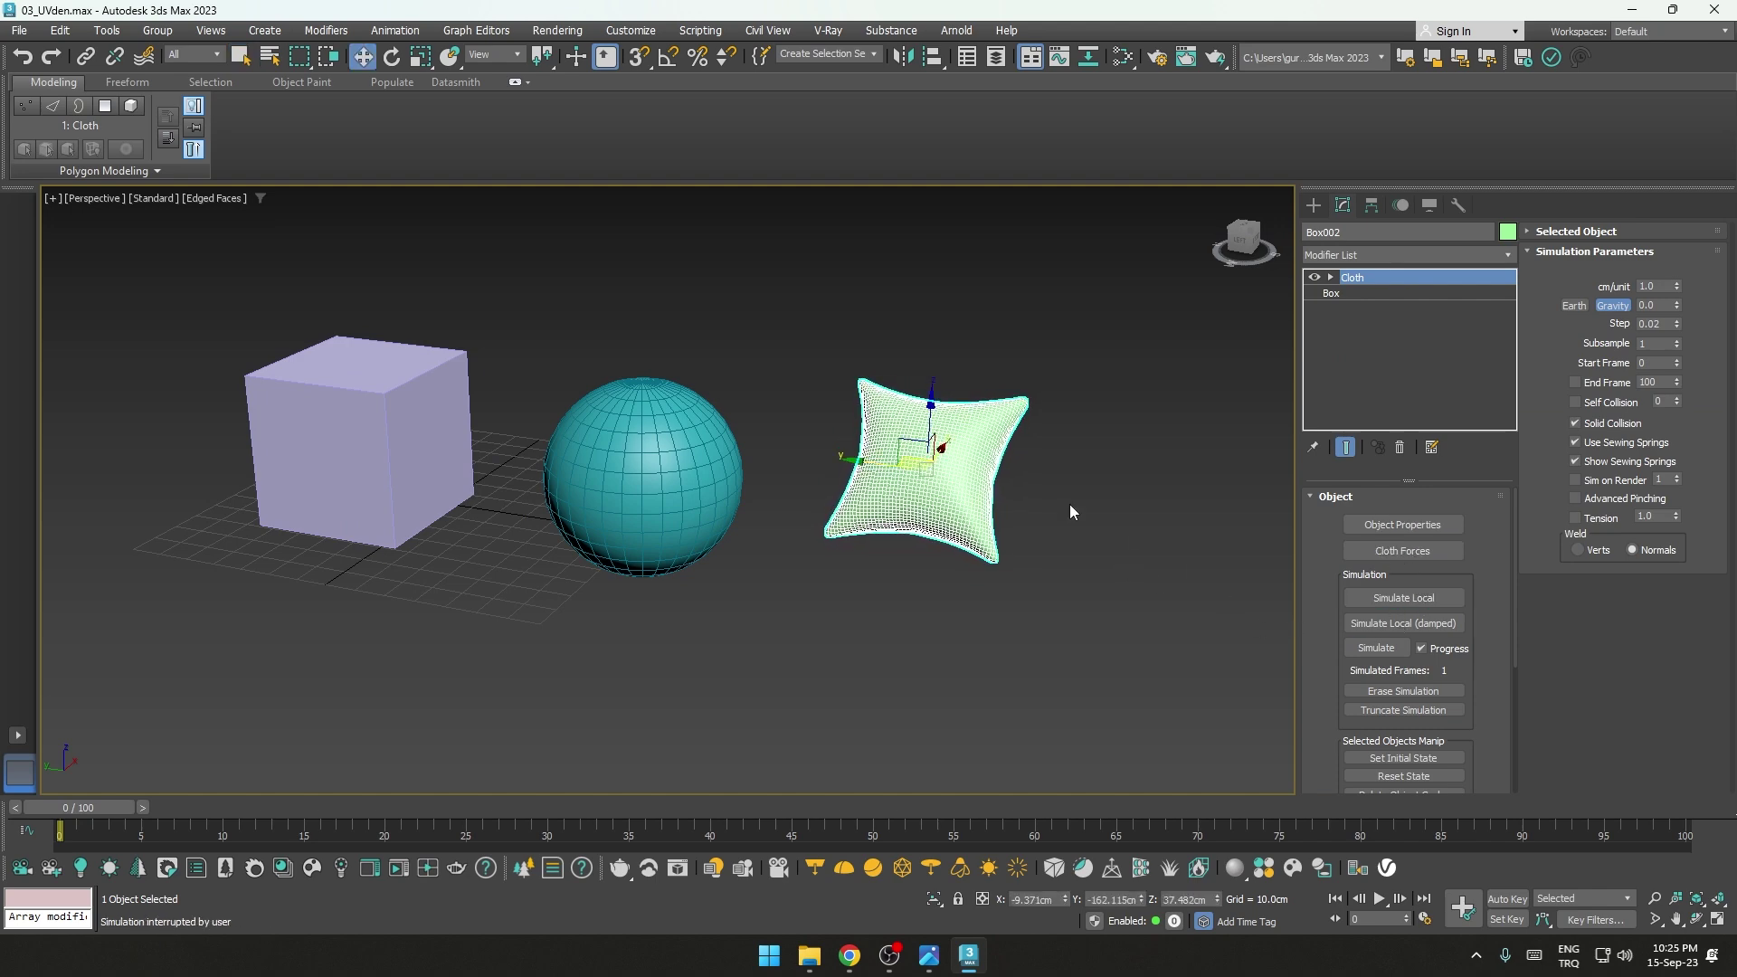
Step: Draw a new flat plane, Plane001, below the objects and open the Slate Material Editor
mouse_move(1070, 512)
middle_mouse_down("alt")
mouse_move(1034, 461)
mouse_move(957, 444)
mouse_move(599, 563)
mouse_move(796, 473)
mouse_move(812, 529)
mouse_move(793, 602)
mouse_move(908, 479)
middle_mouse_up("alt")
left_click(812, 529)
left_click(1313, 205)
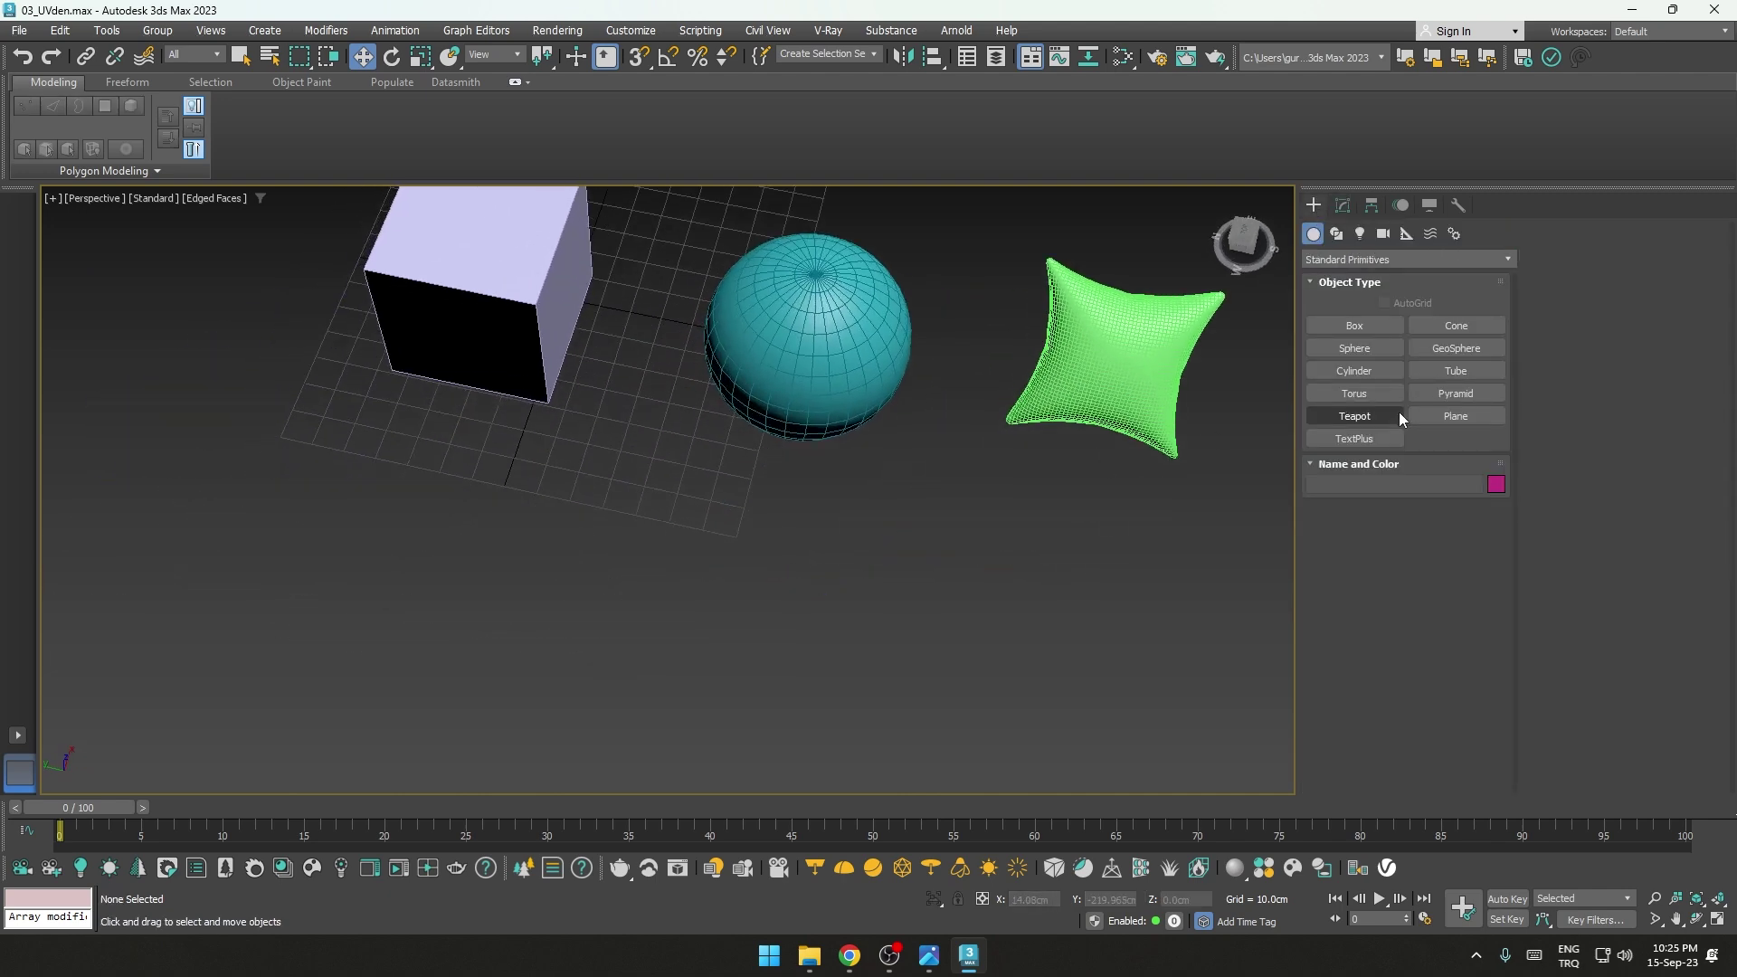
left_click(1440, 414)
left_click_drag(509, 572, 773, 803)
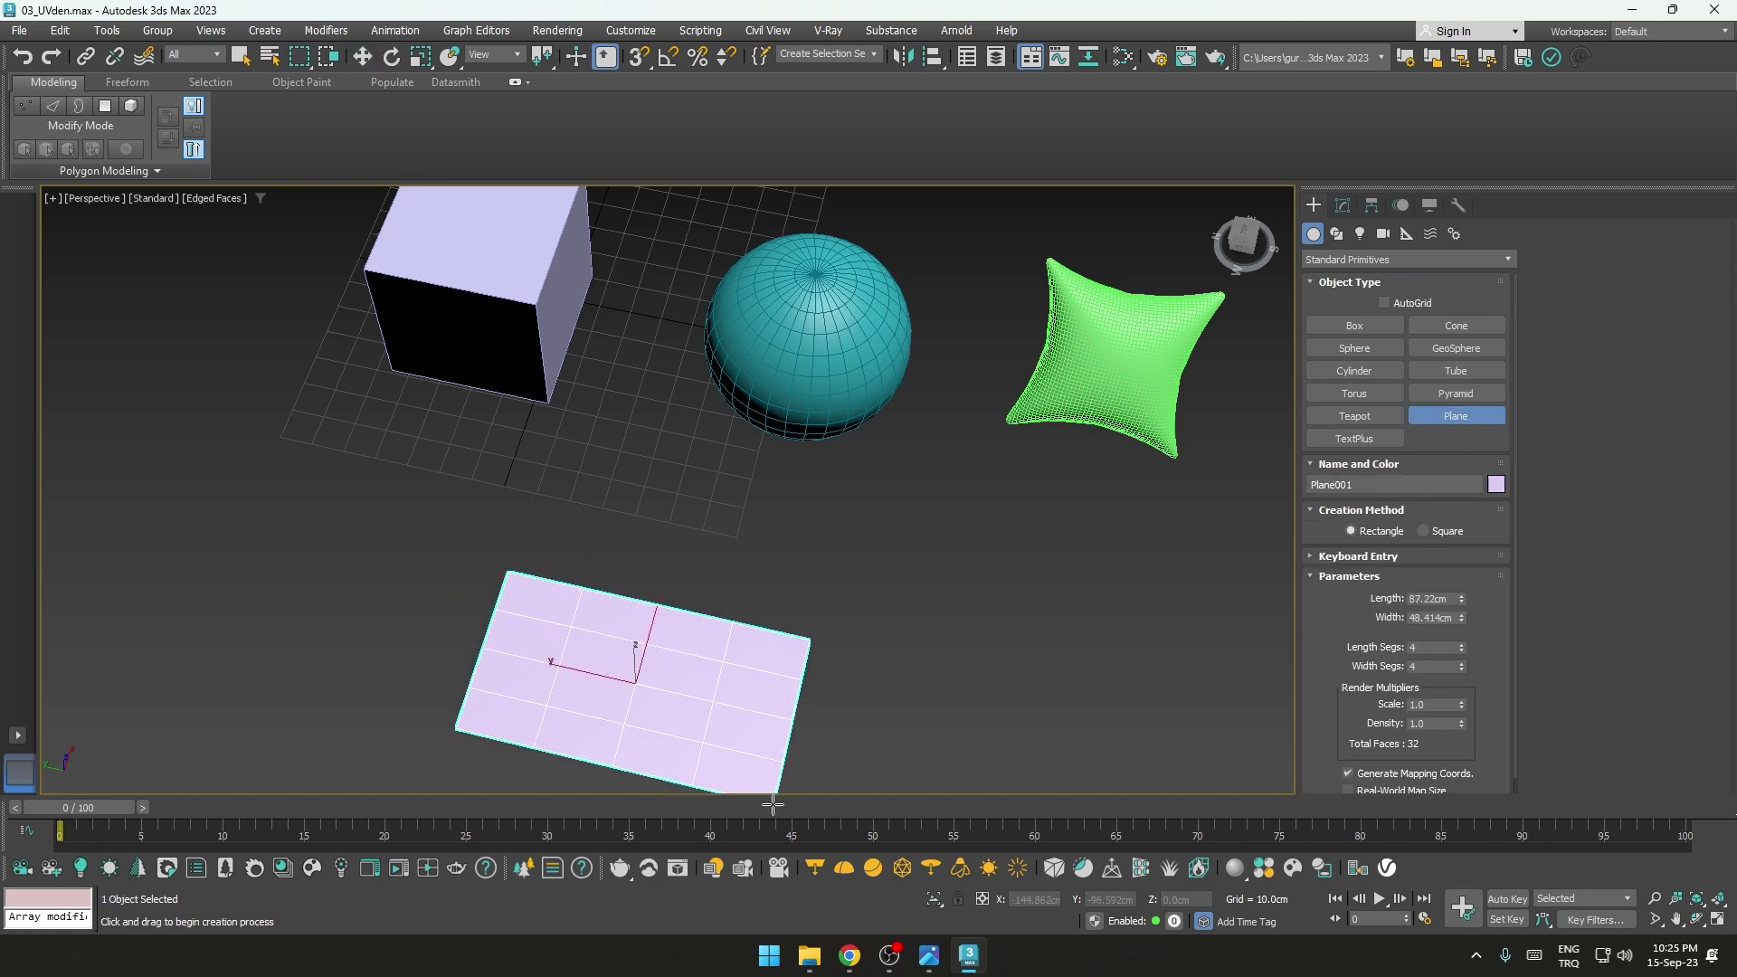
scroll(729, 678, "up", 1)
scroll(688, 615, "up", 2)
key("w")
scroll(718, 600, "down", 1)
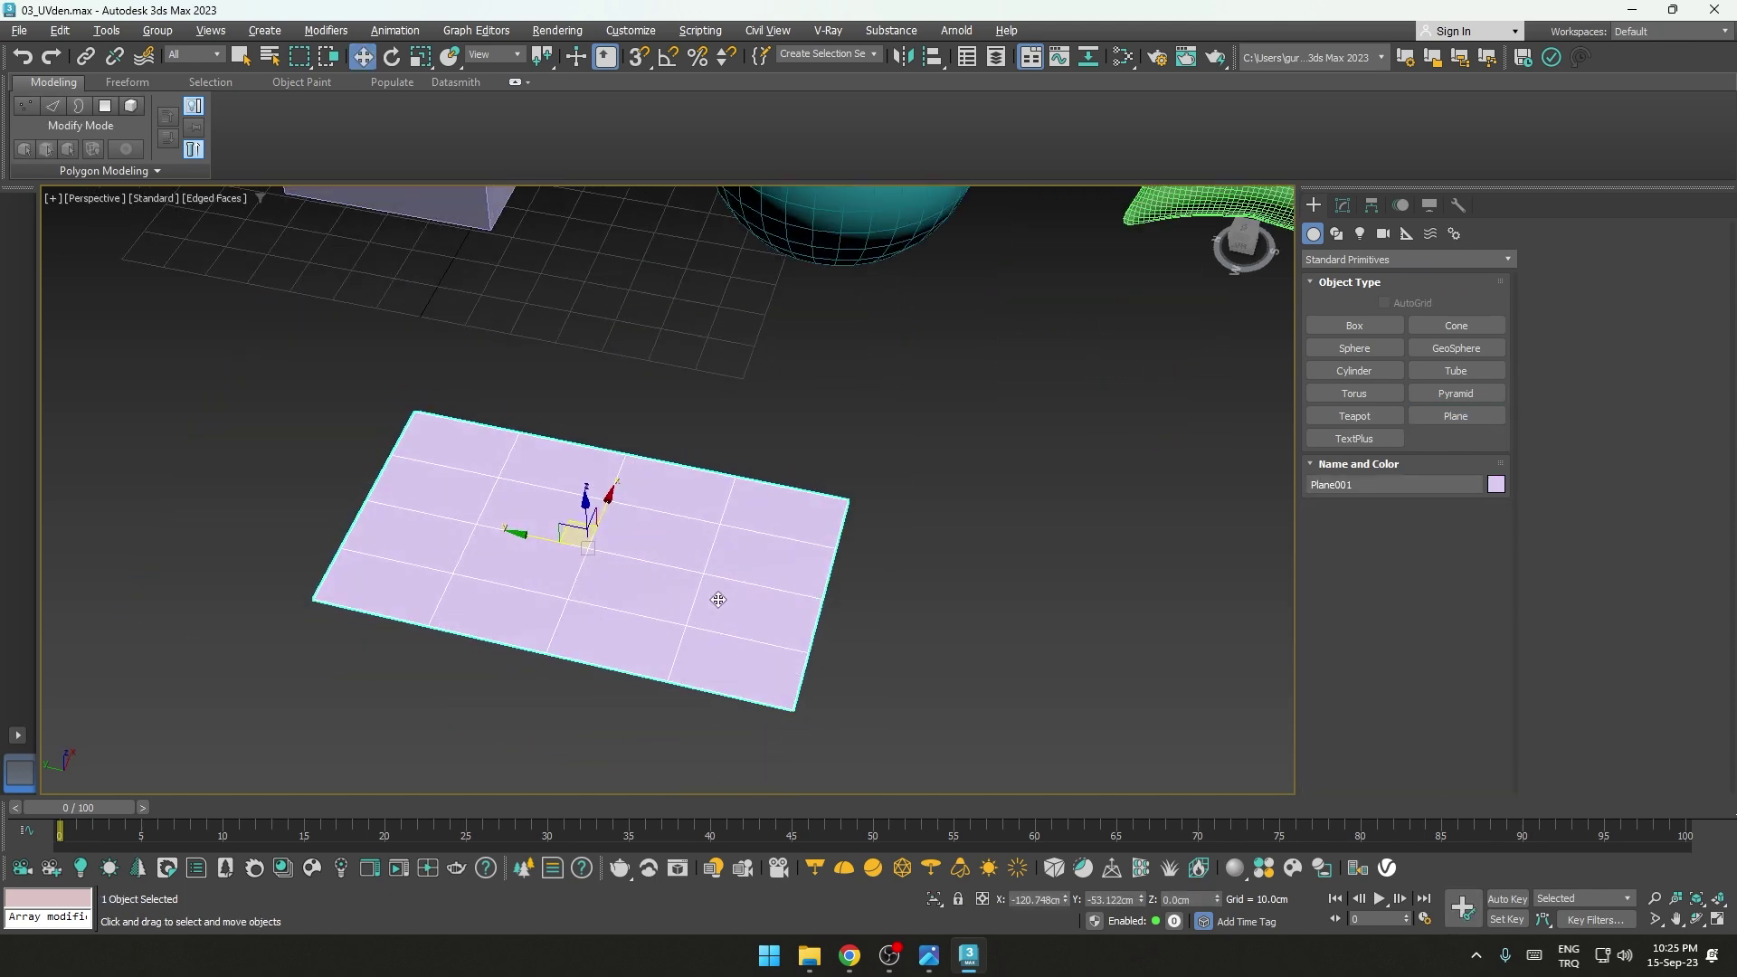
left_click(995, 511)
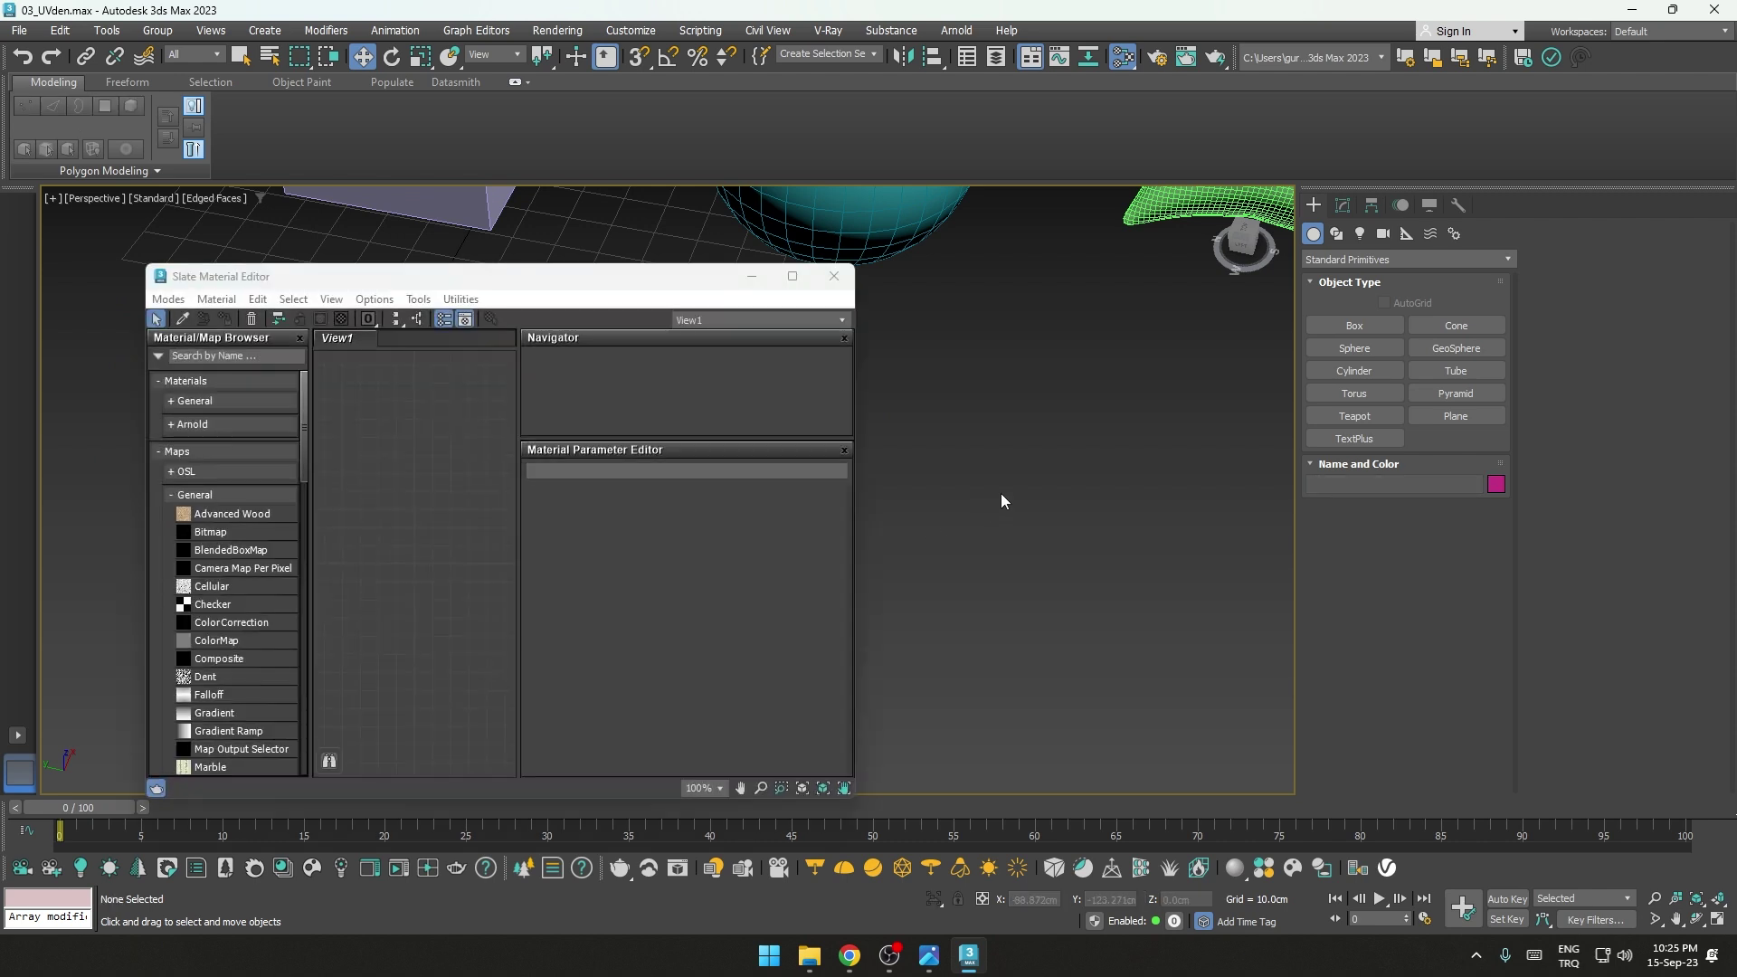
Step: Collapse the General and Arnold map groups and make Corona the active renderer
left_click(187, 496)
left_click(182, 518)
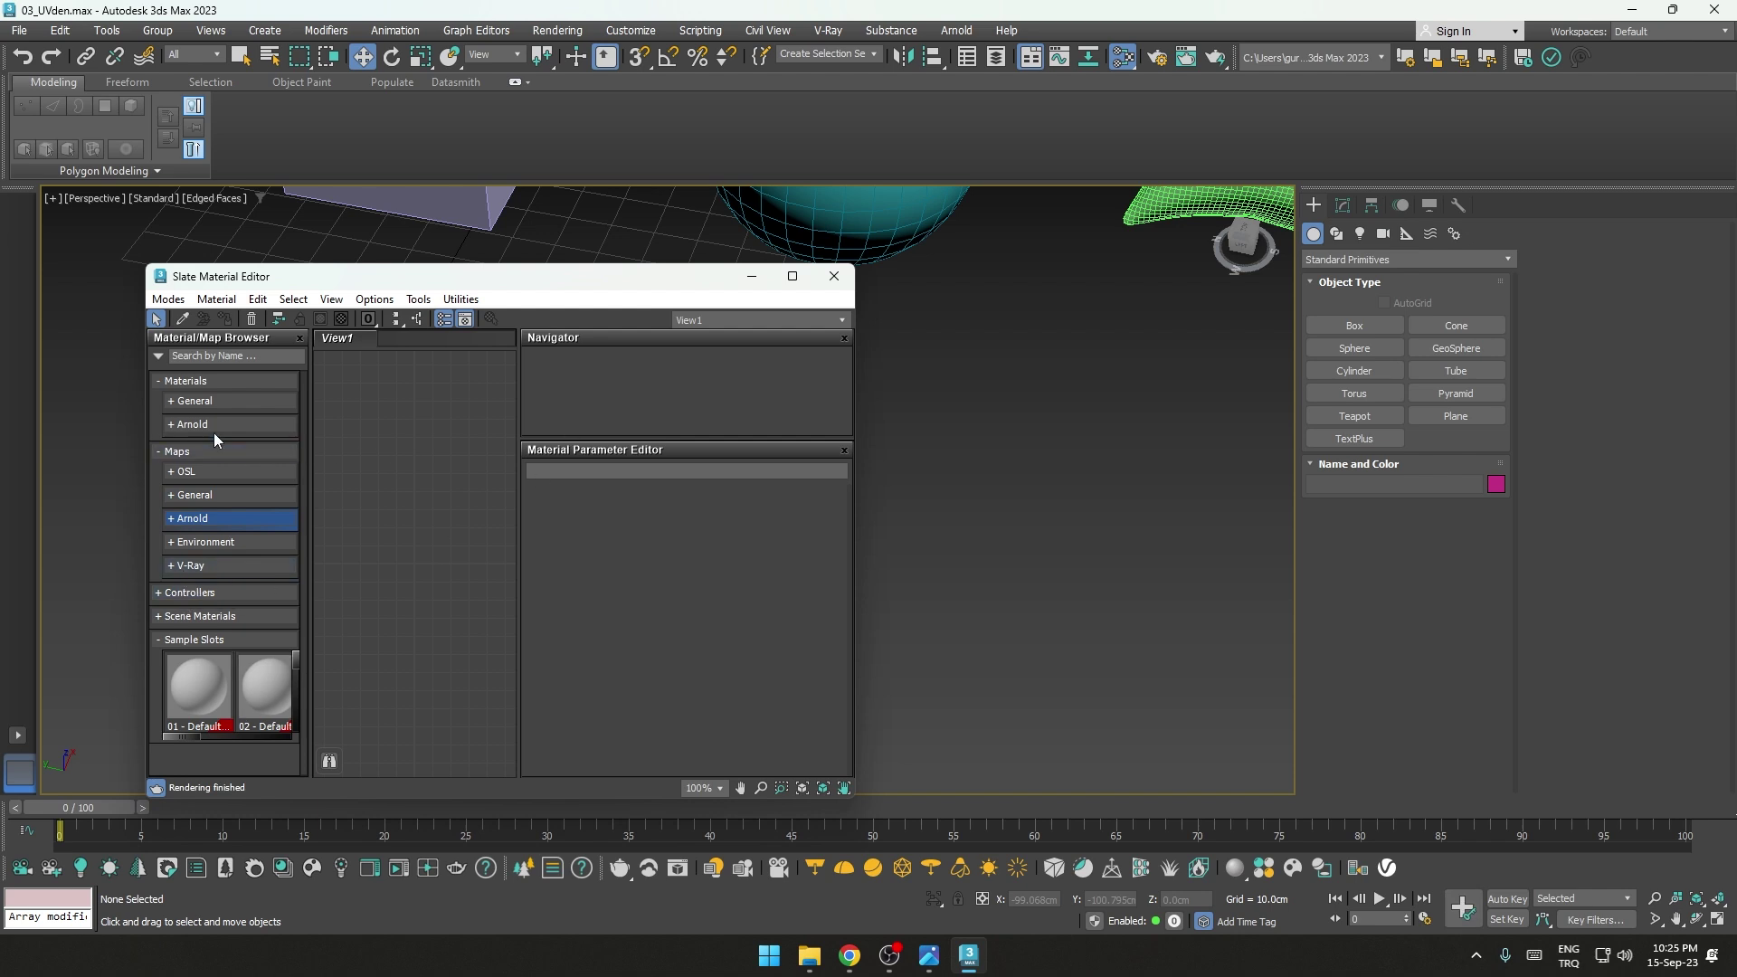
left_click(1160, 58)
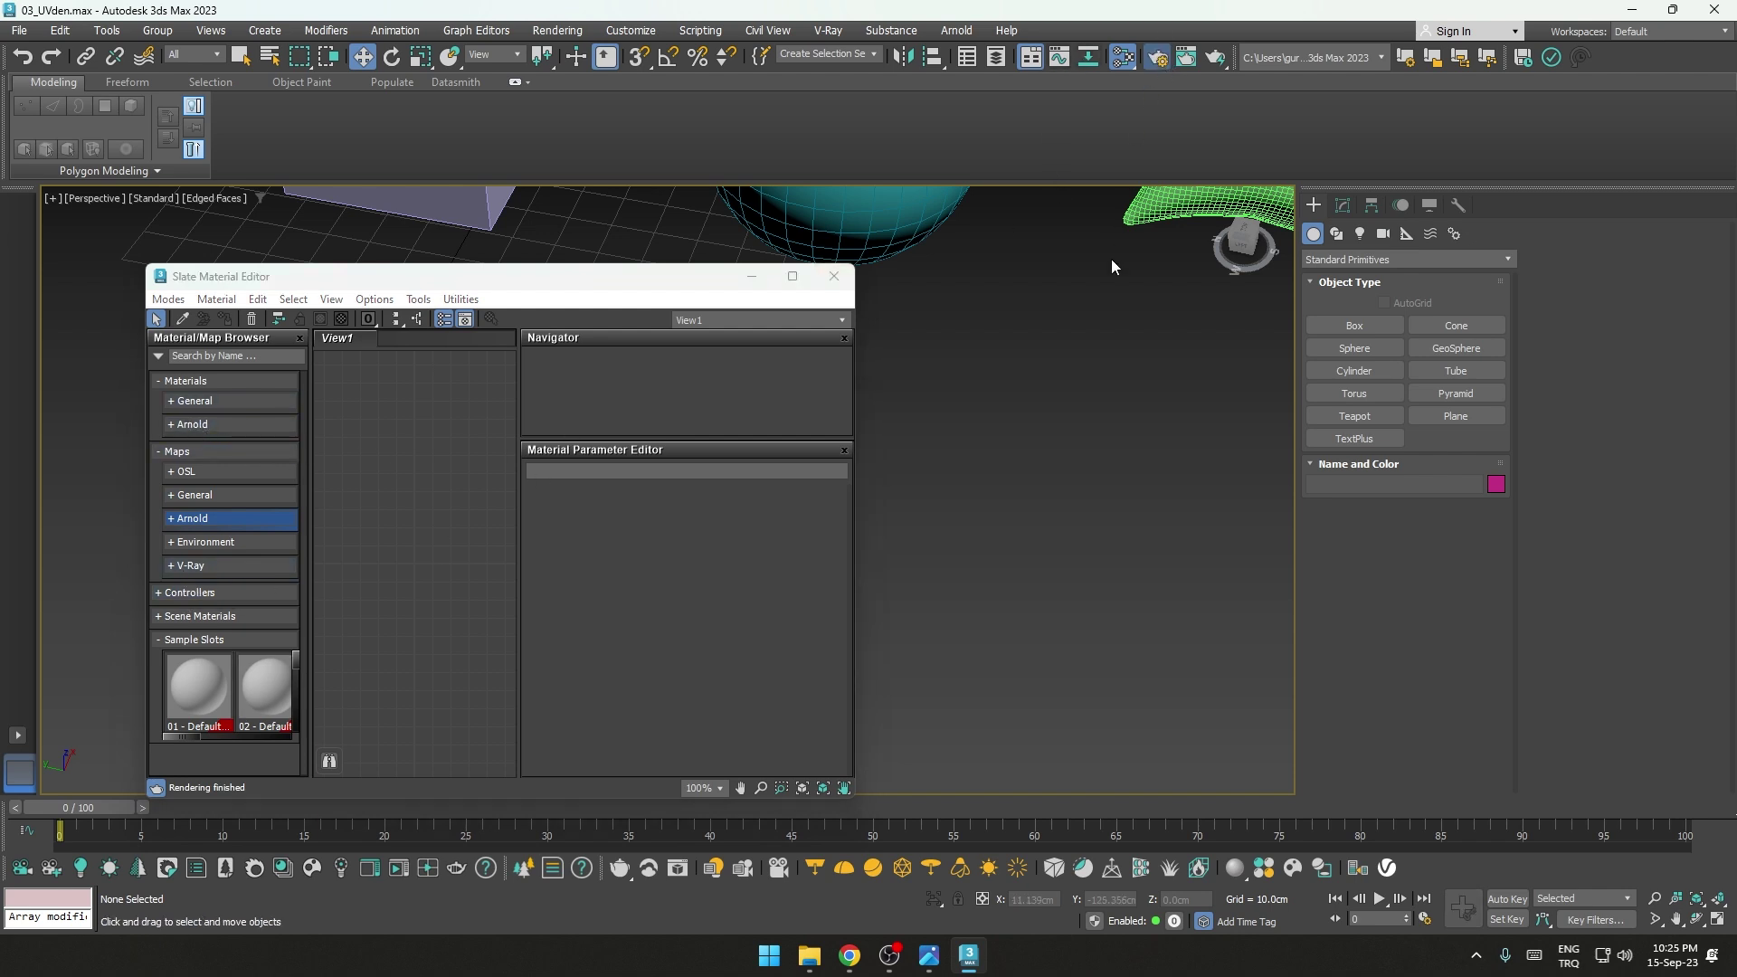
left_click(1306, 252)
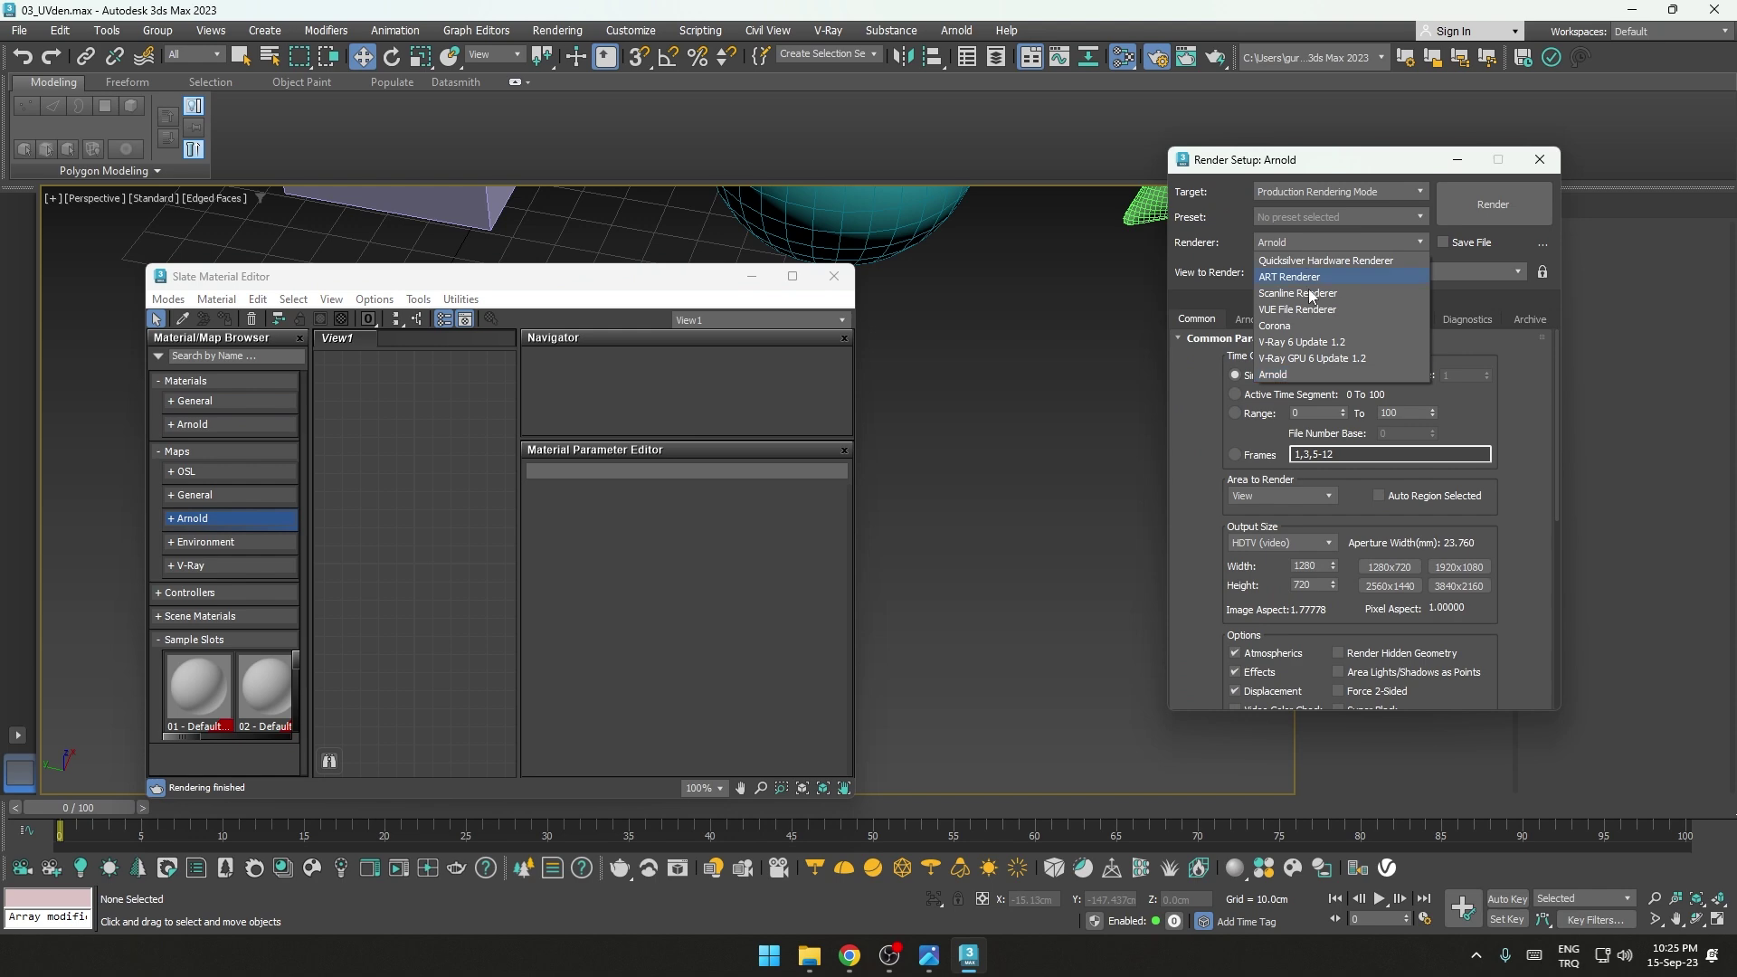
left_click(1277, 329)
Step: Add a CoronaPhysicalMtl node, Material #2, and maximise the material editor
left_click_drag(444, 286, 631, 269)
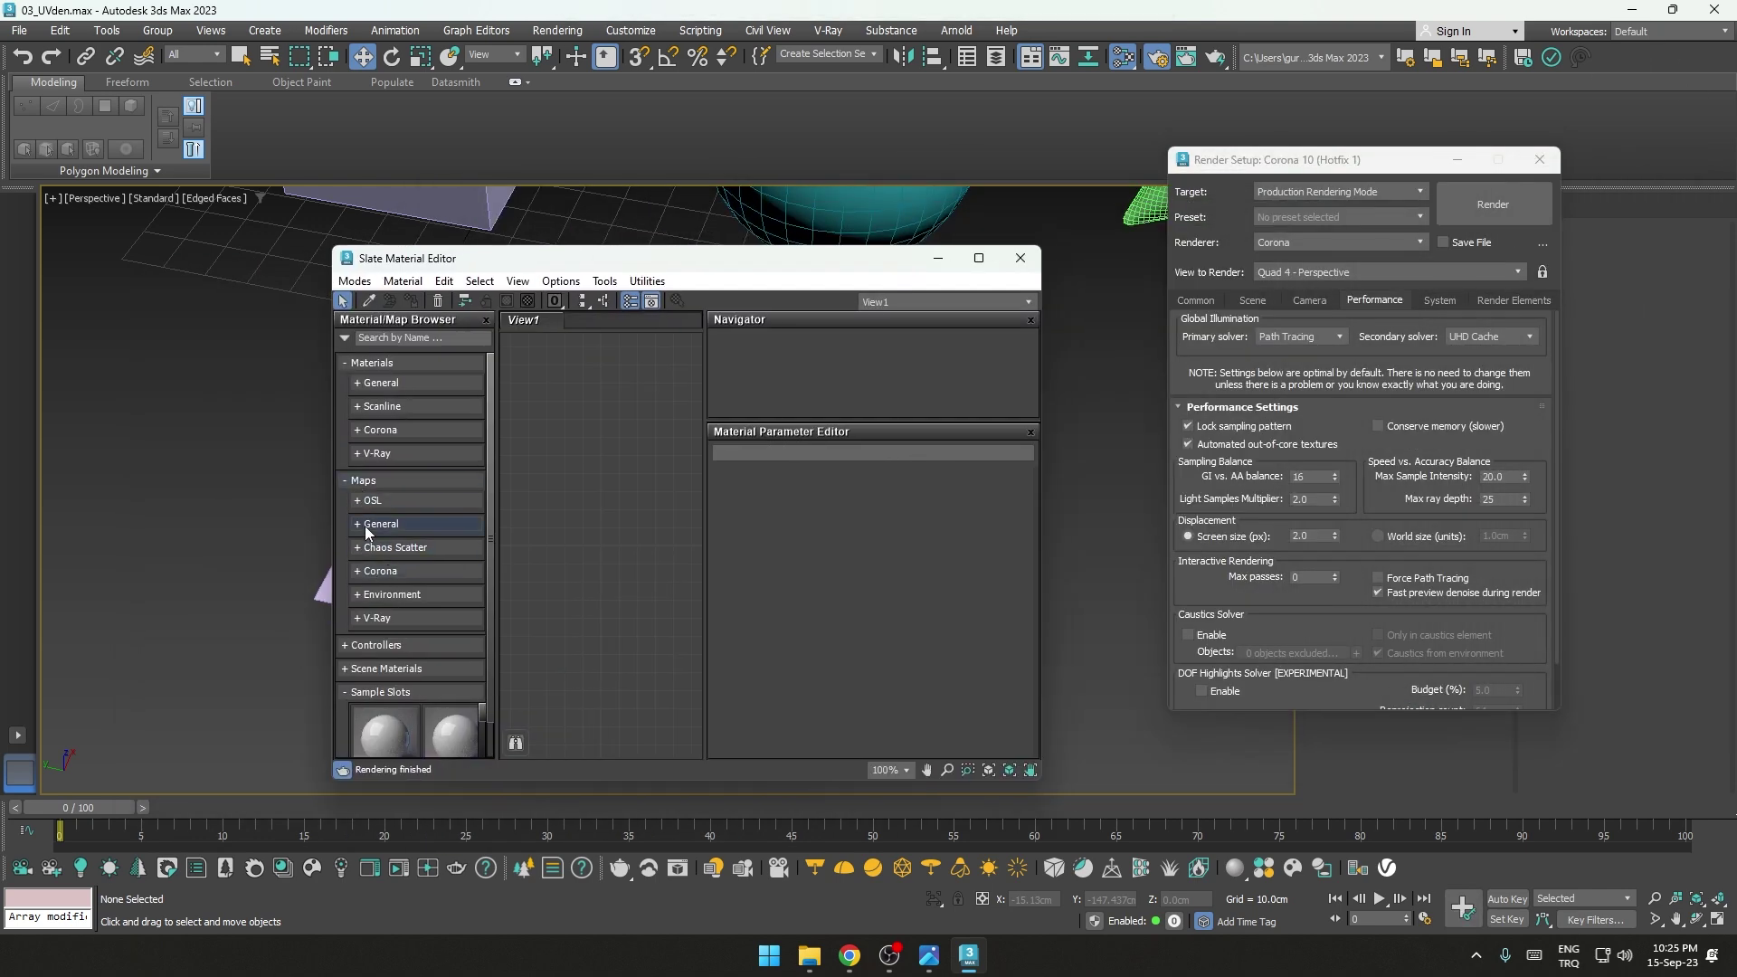
left_click(371, 453)
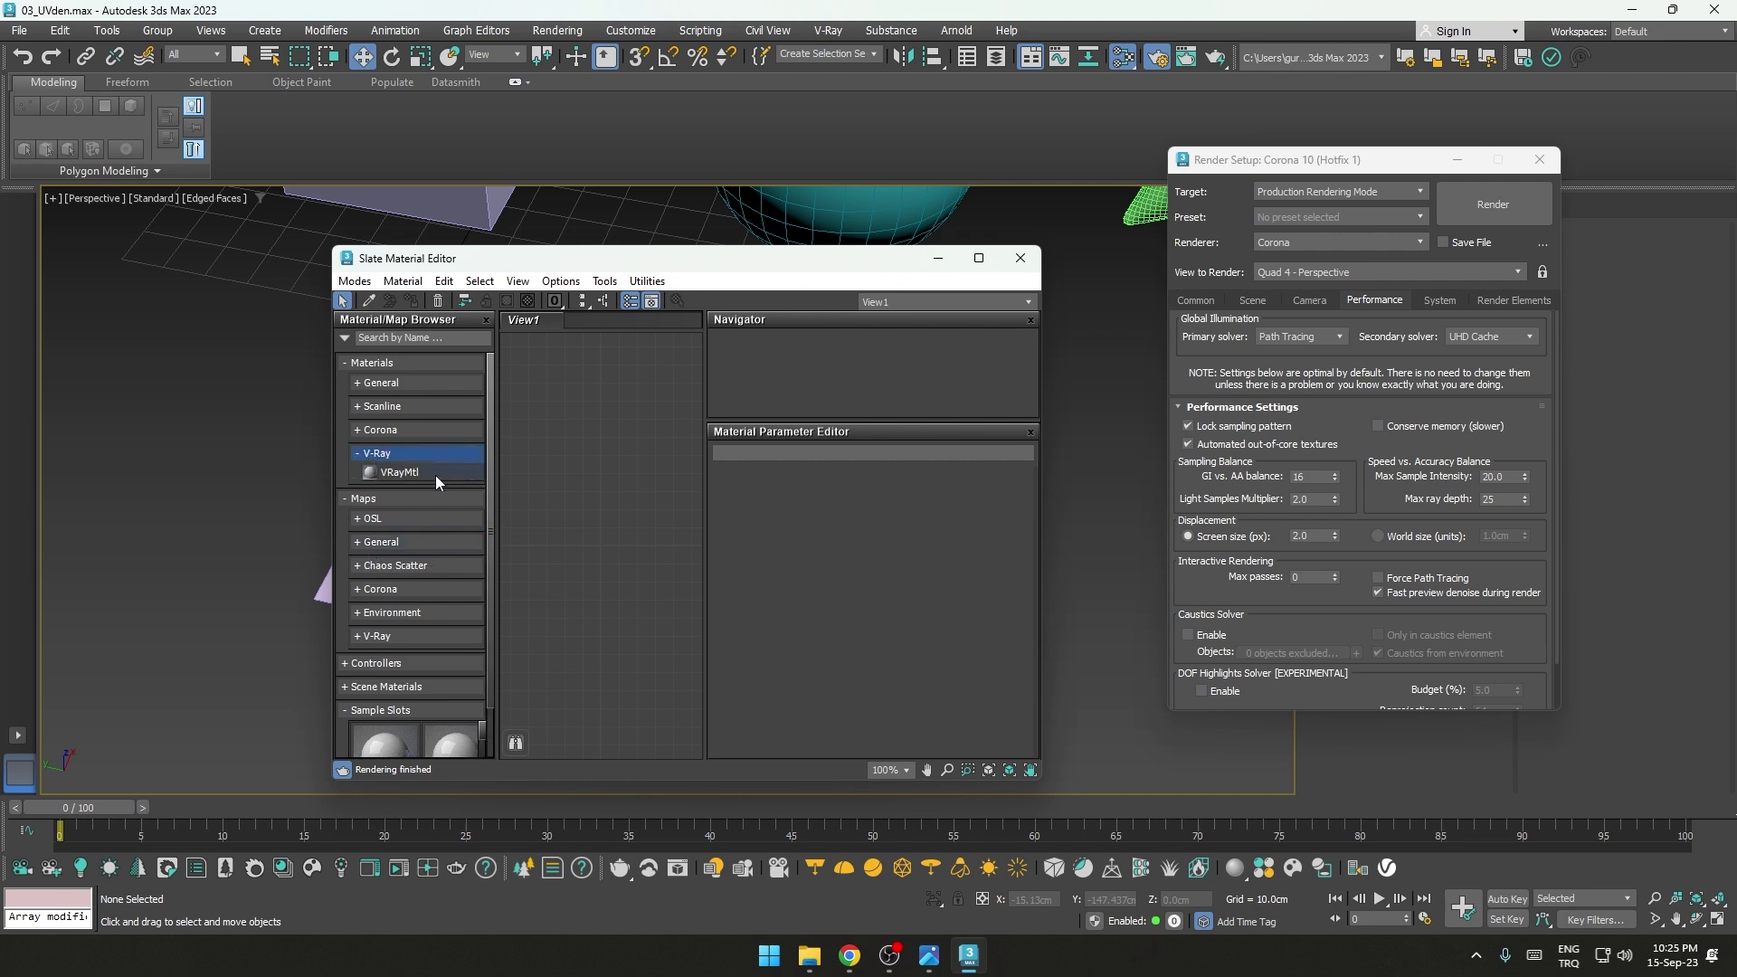
left_click(372, 431)
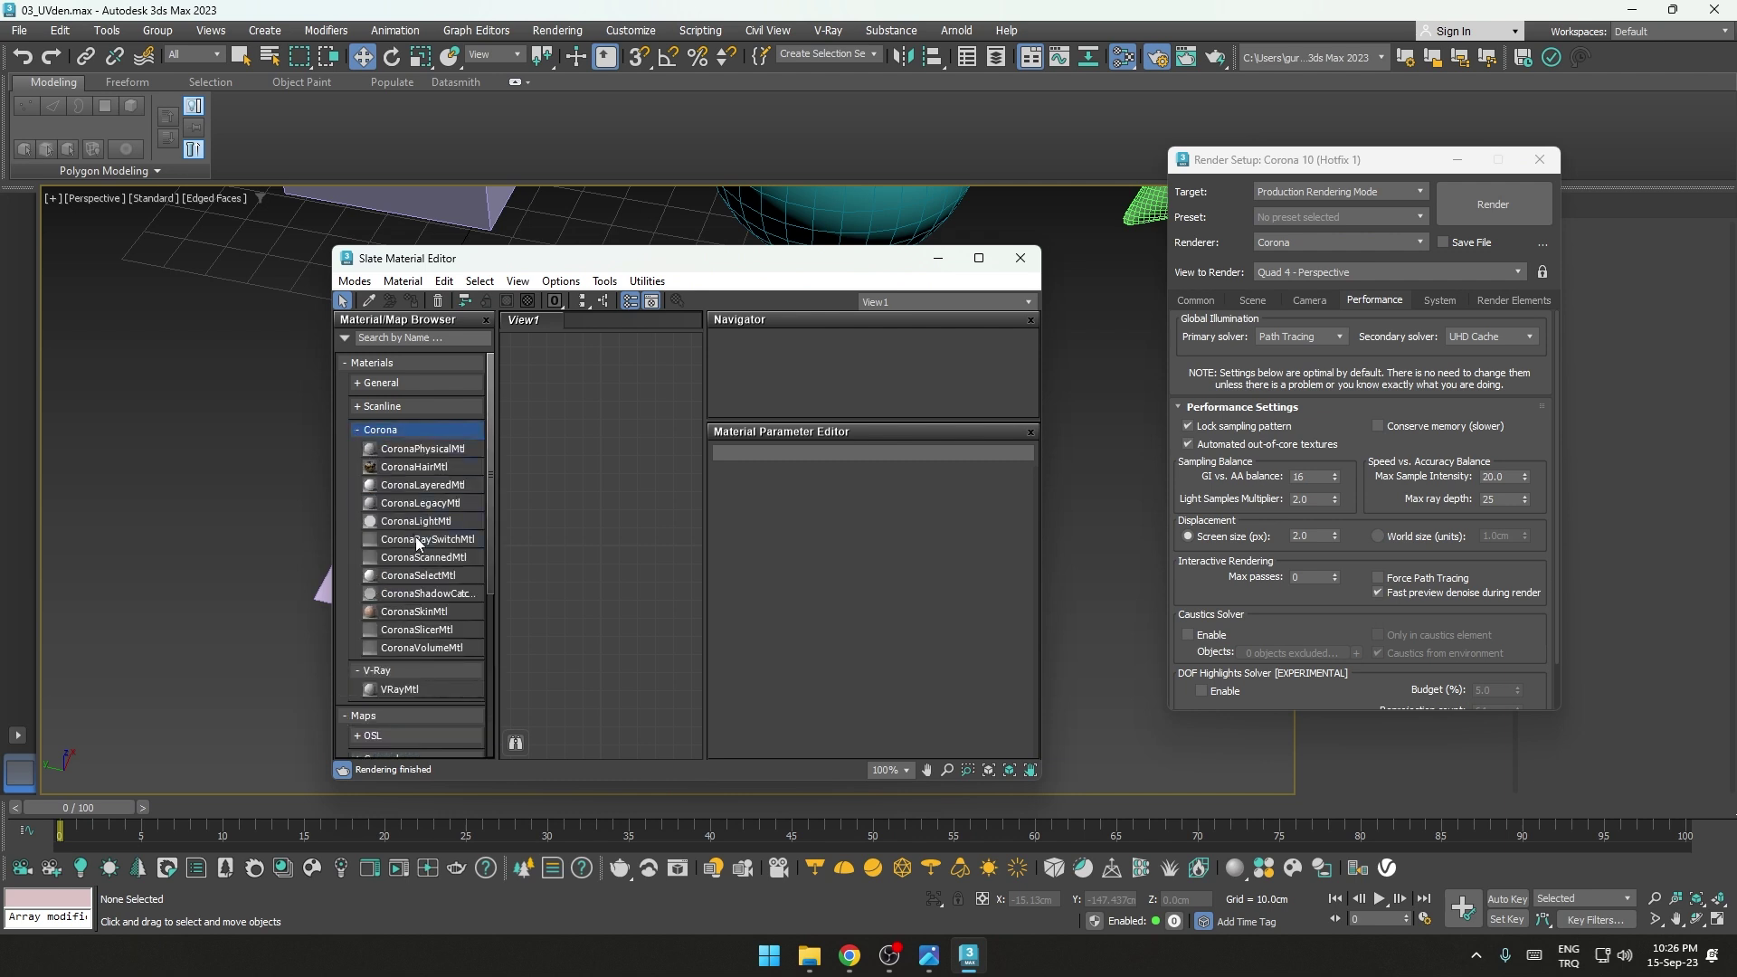
left_click_drag(413, 448, 640, 472)
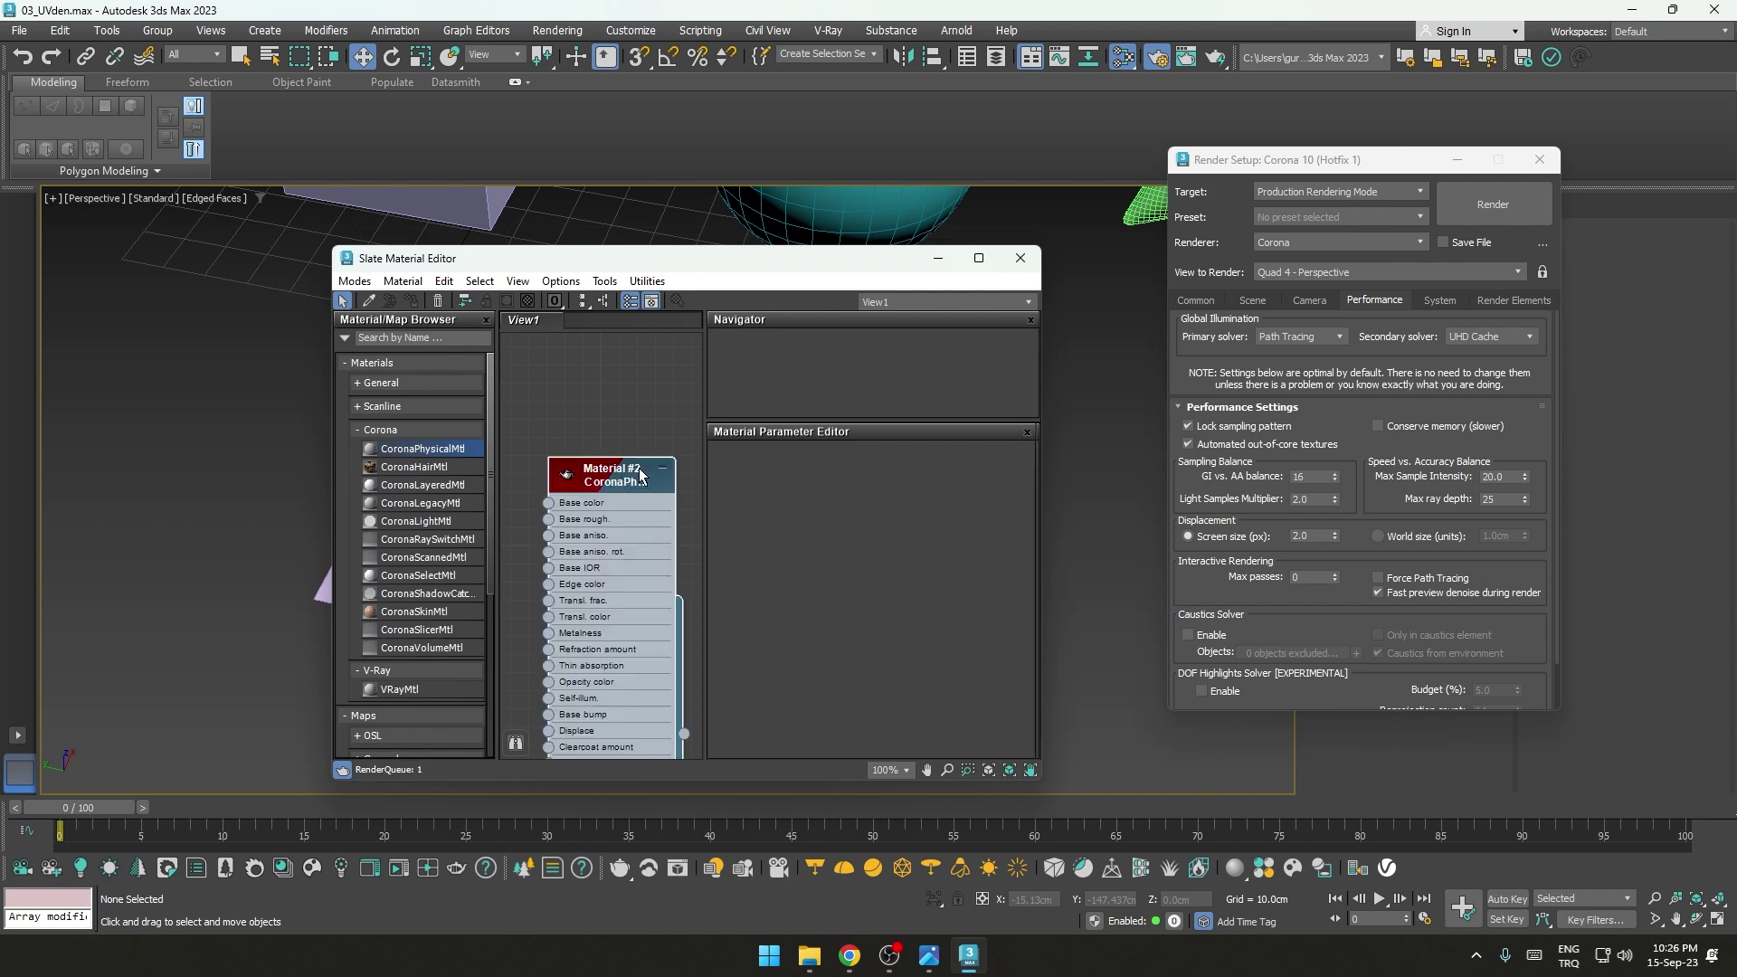
double_click(640, 472)
left_click(978, 258)
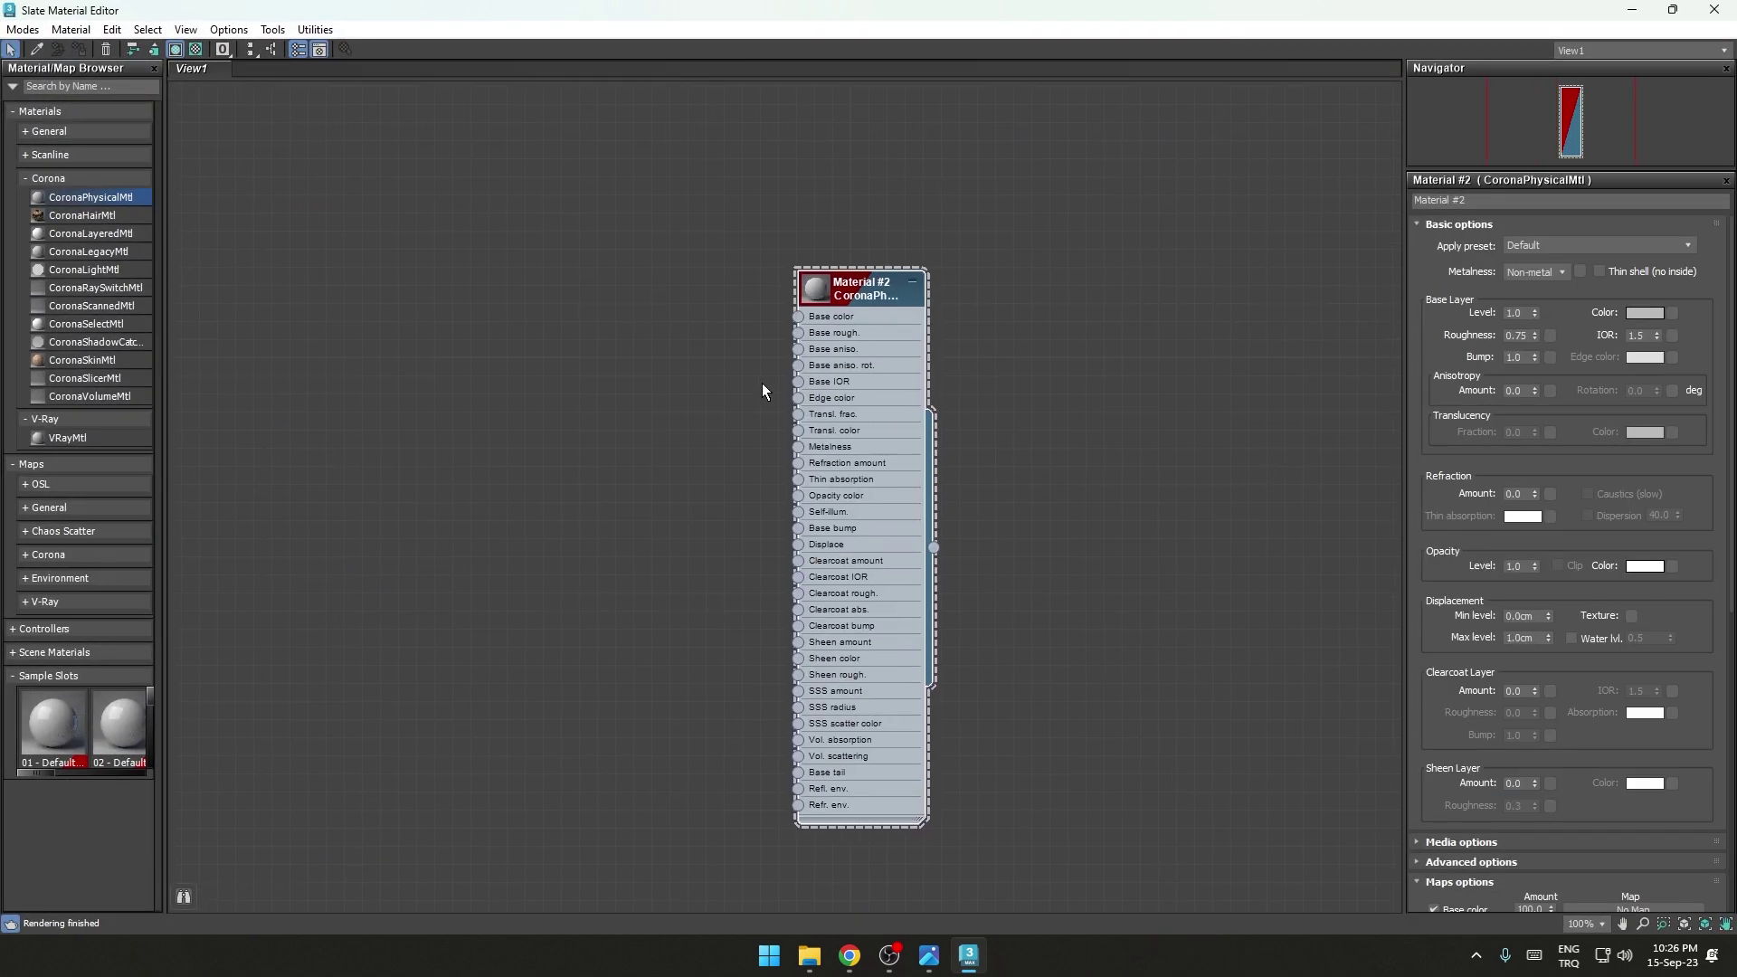
Step: Wire a Checker map into Base color with U and V tiling of 20
left_click_drag(866, 363, 757, 397)
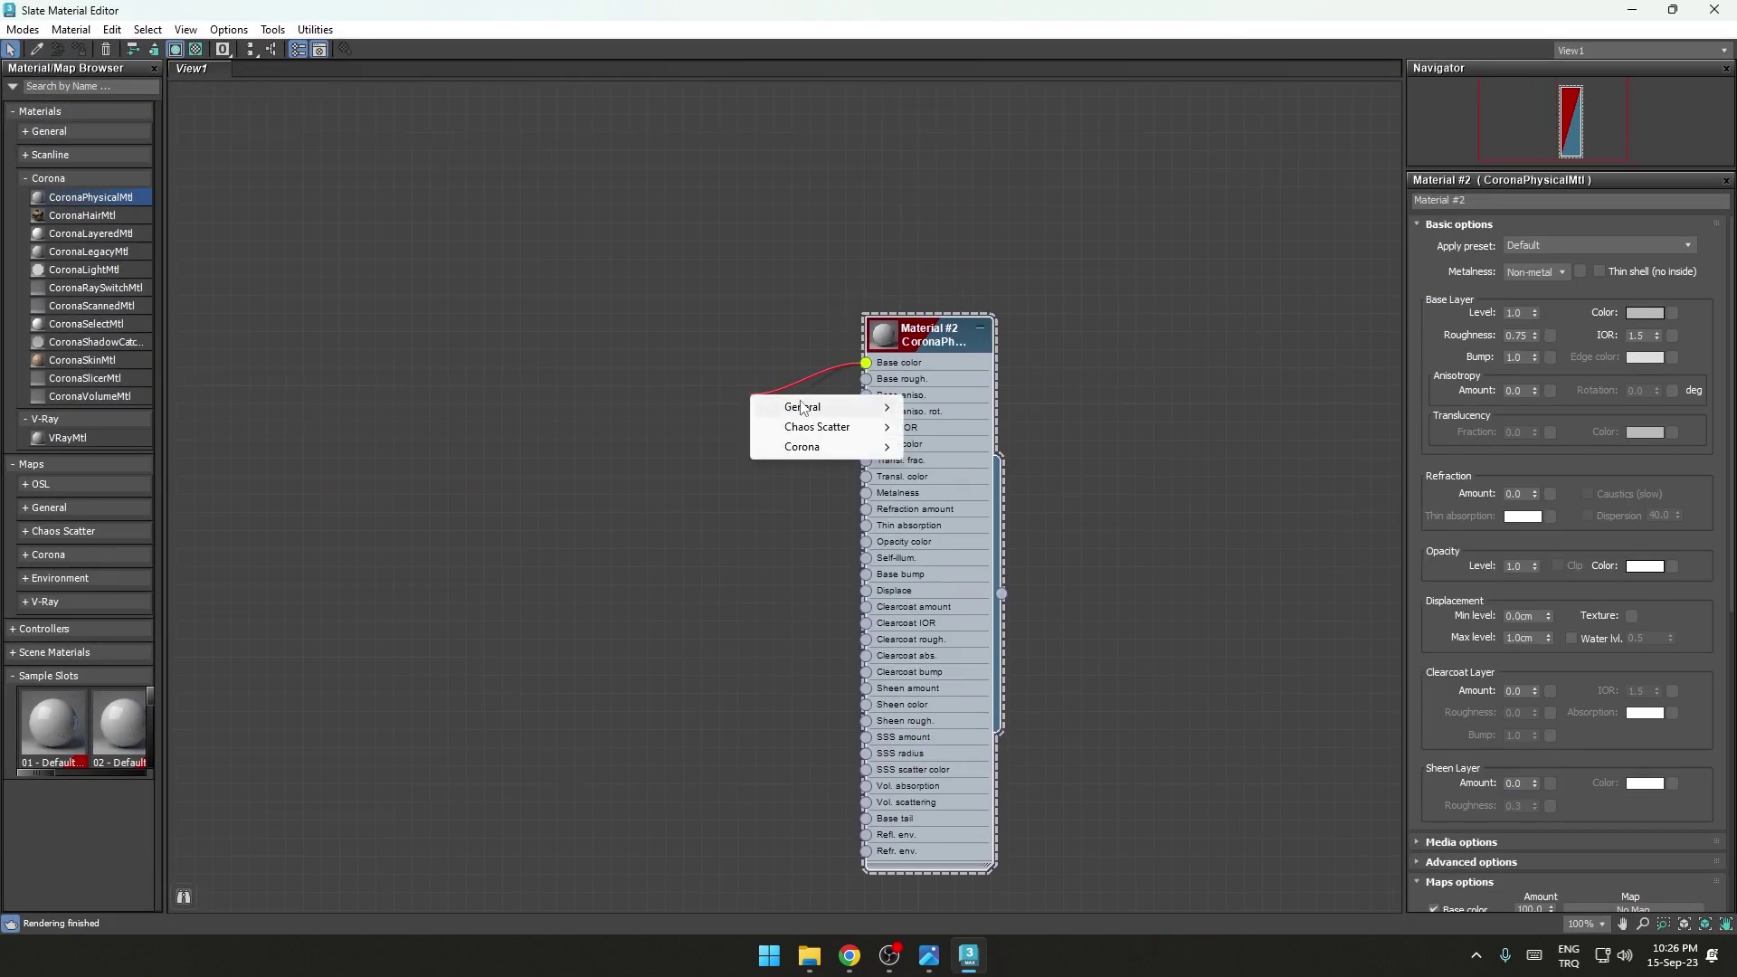
mouse_move(802, 407)
left_click(937, 351)
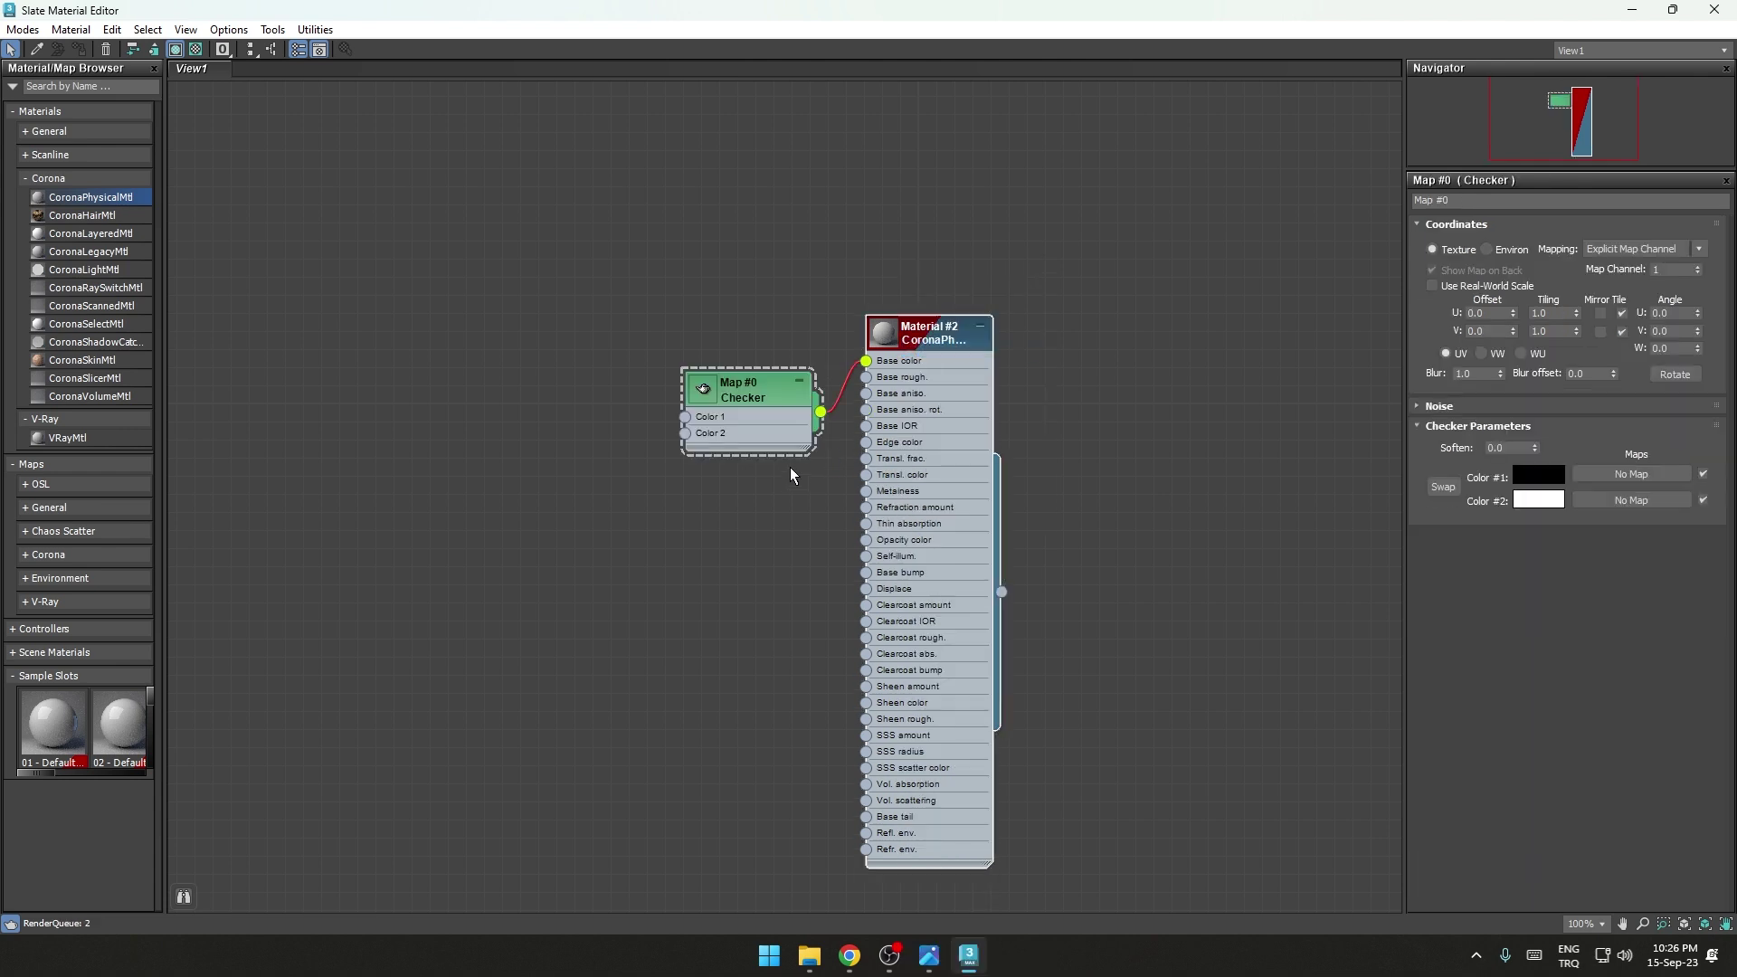
left_click_drag(755, 431, 665, 431)
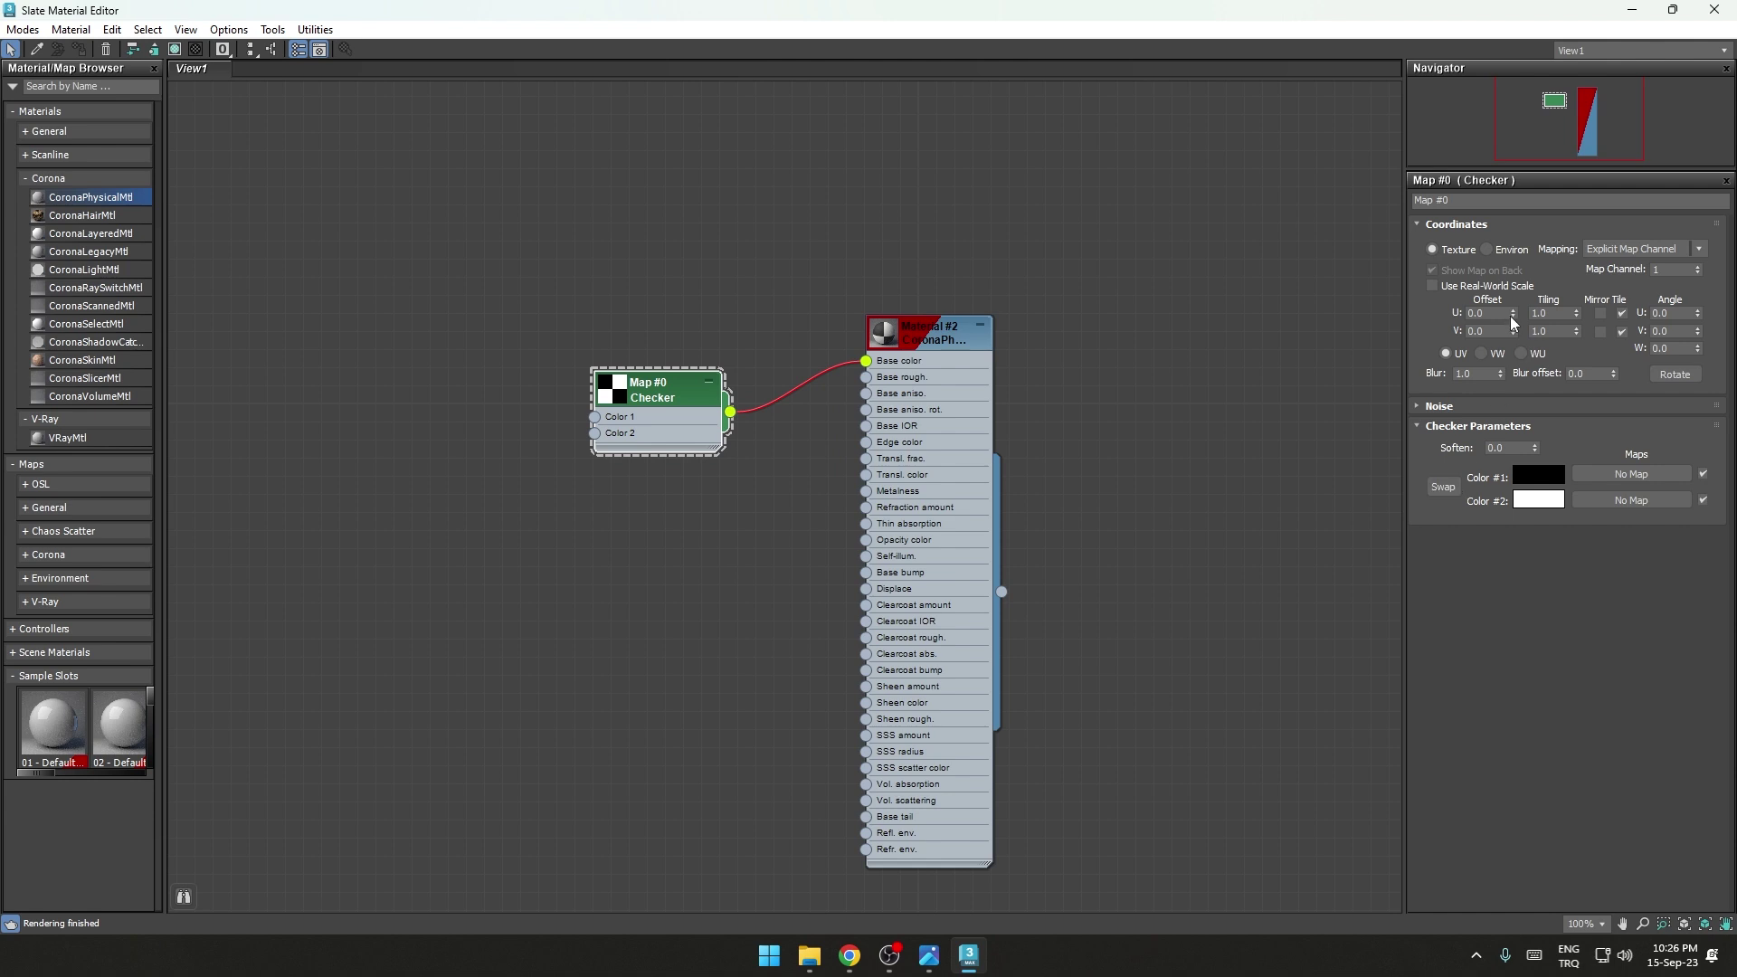
double_click(1543, 314)
type("20")
key("Tab")
type("20")
key("Return")
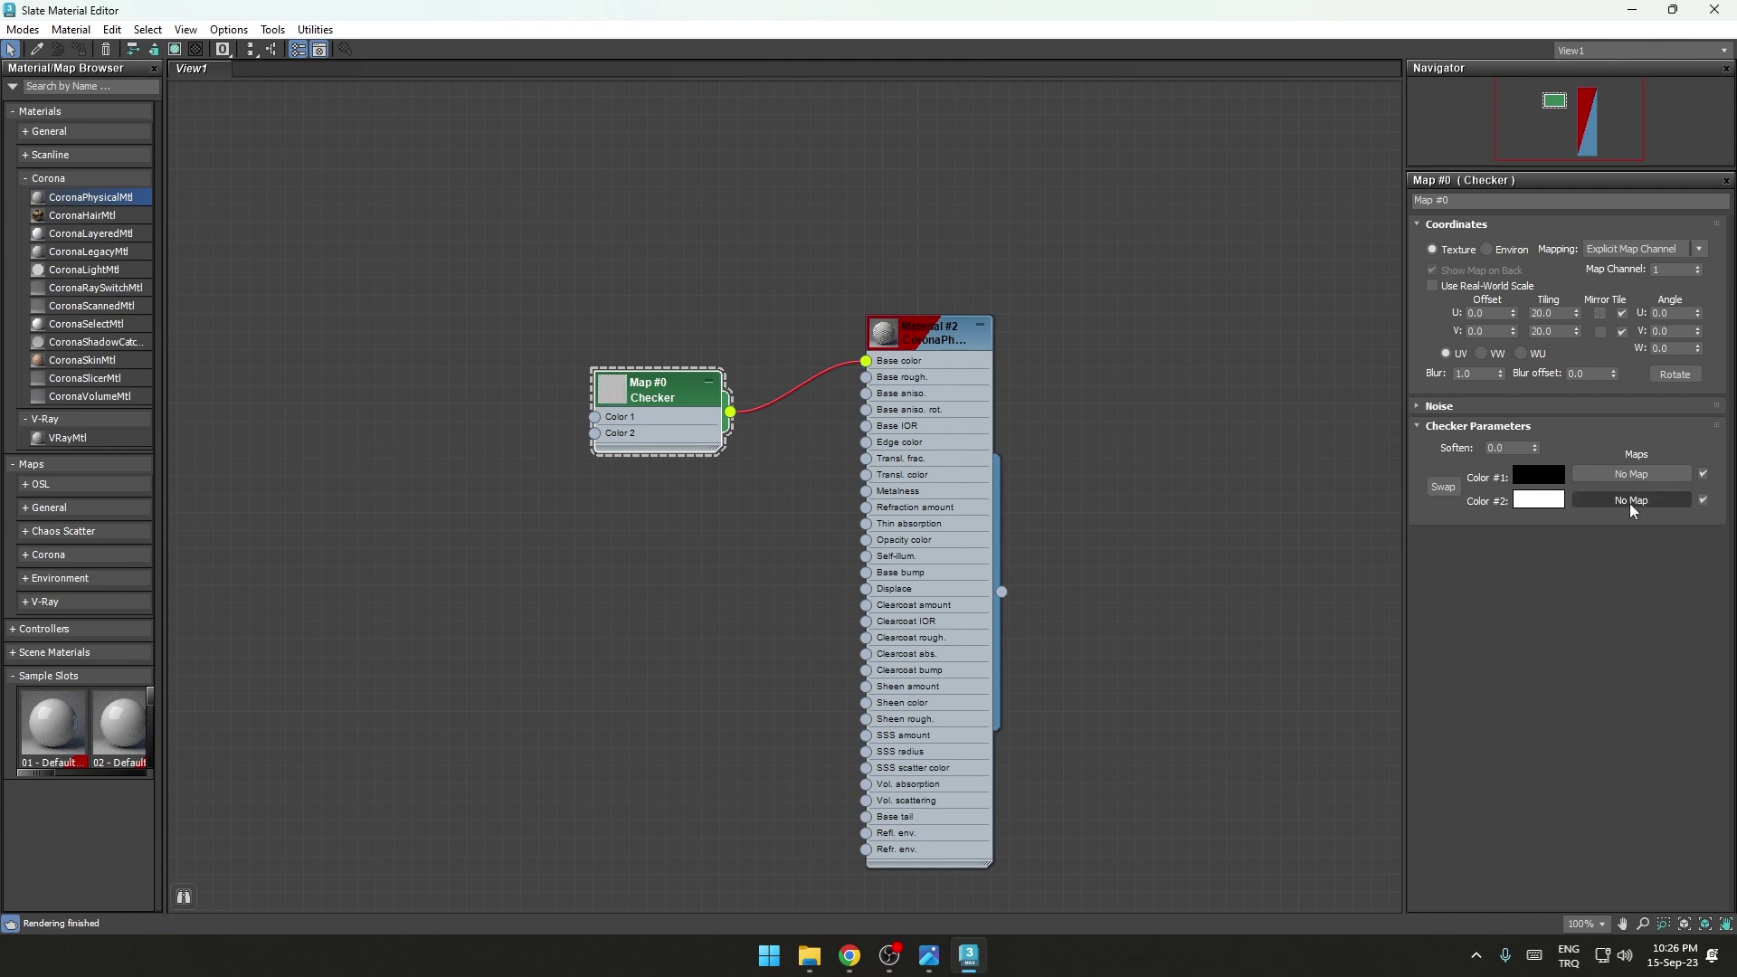
left_click(1159, 494)
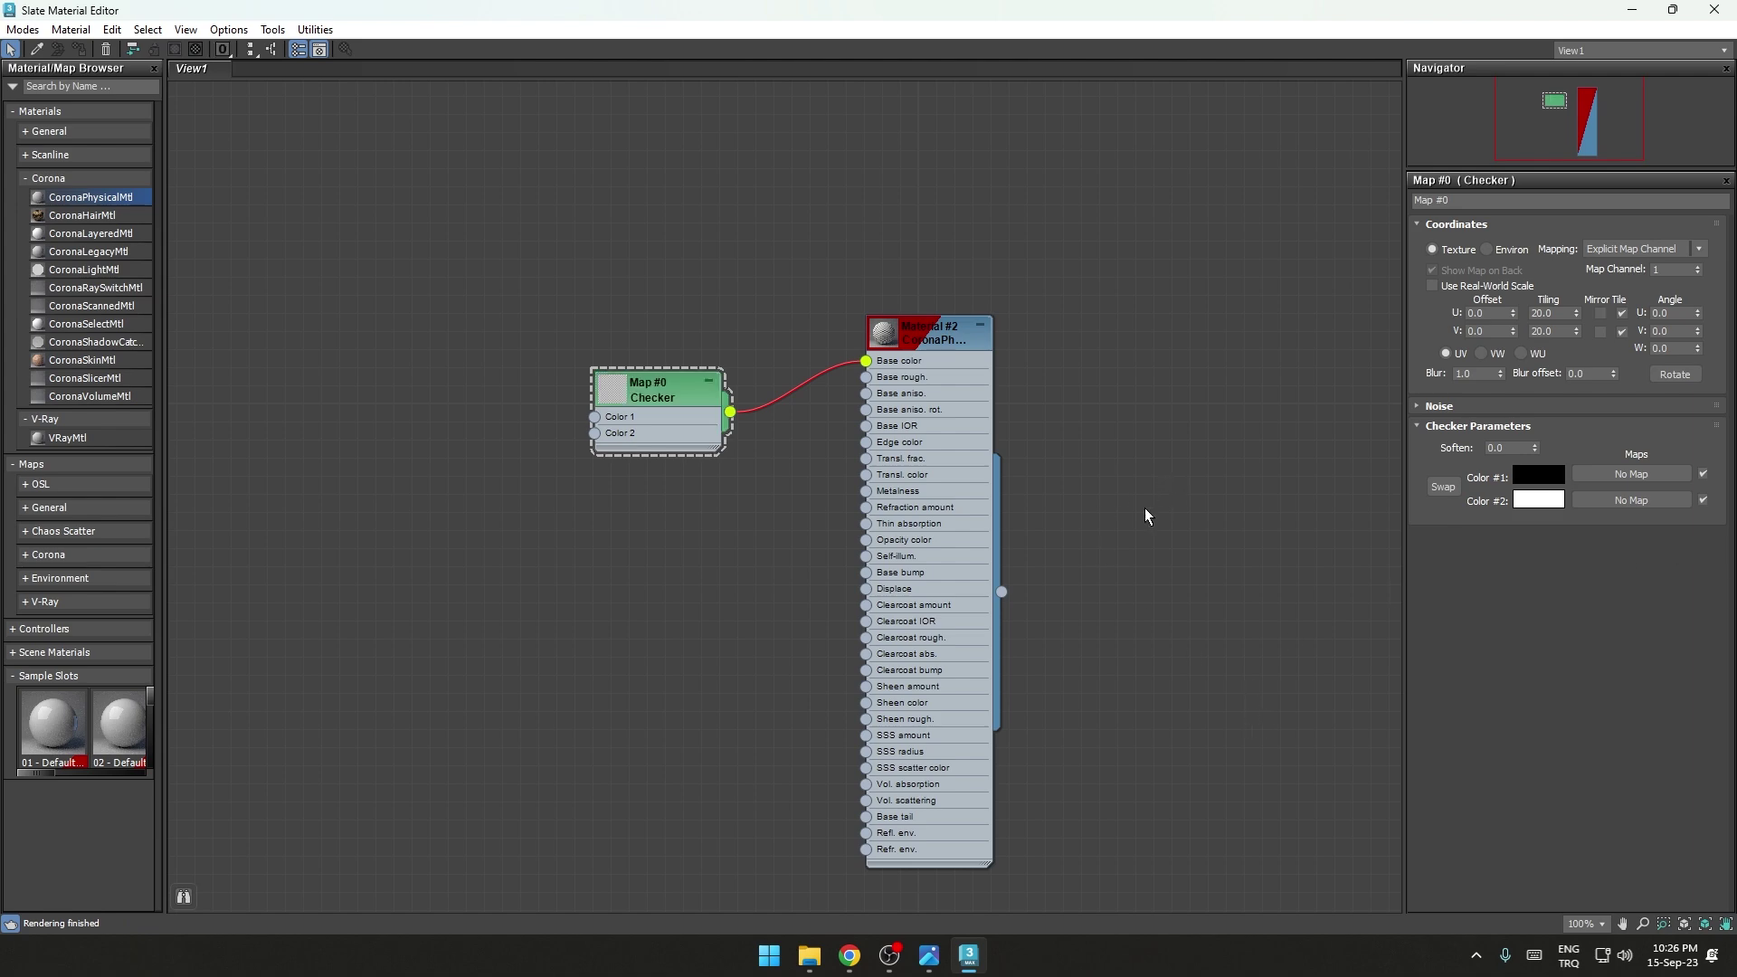
left_click(1673, 10)
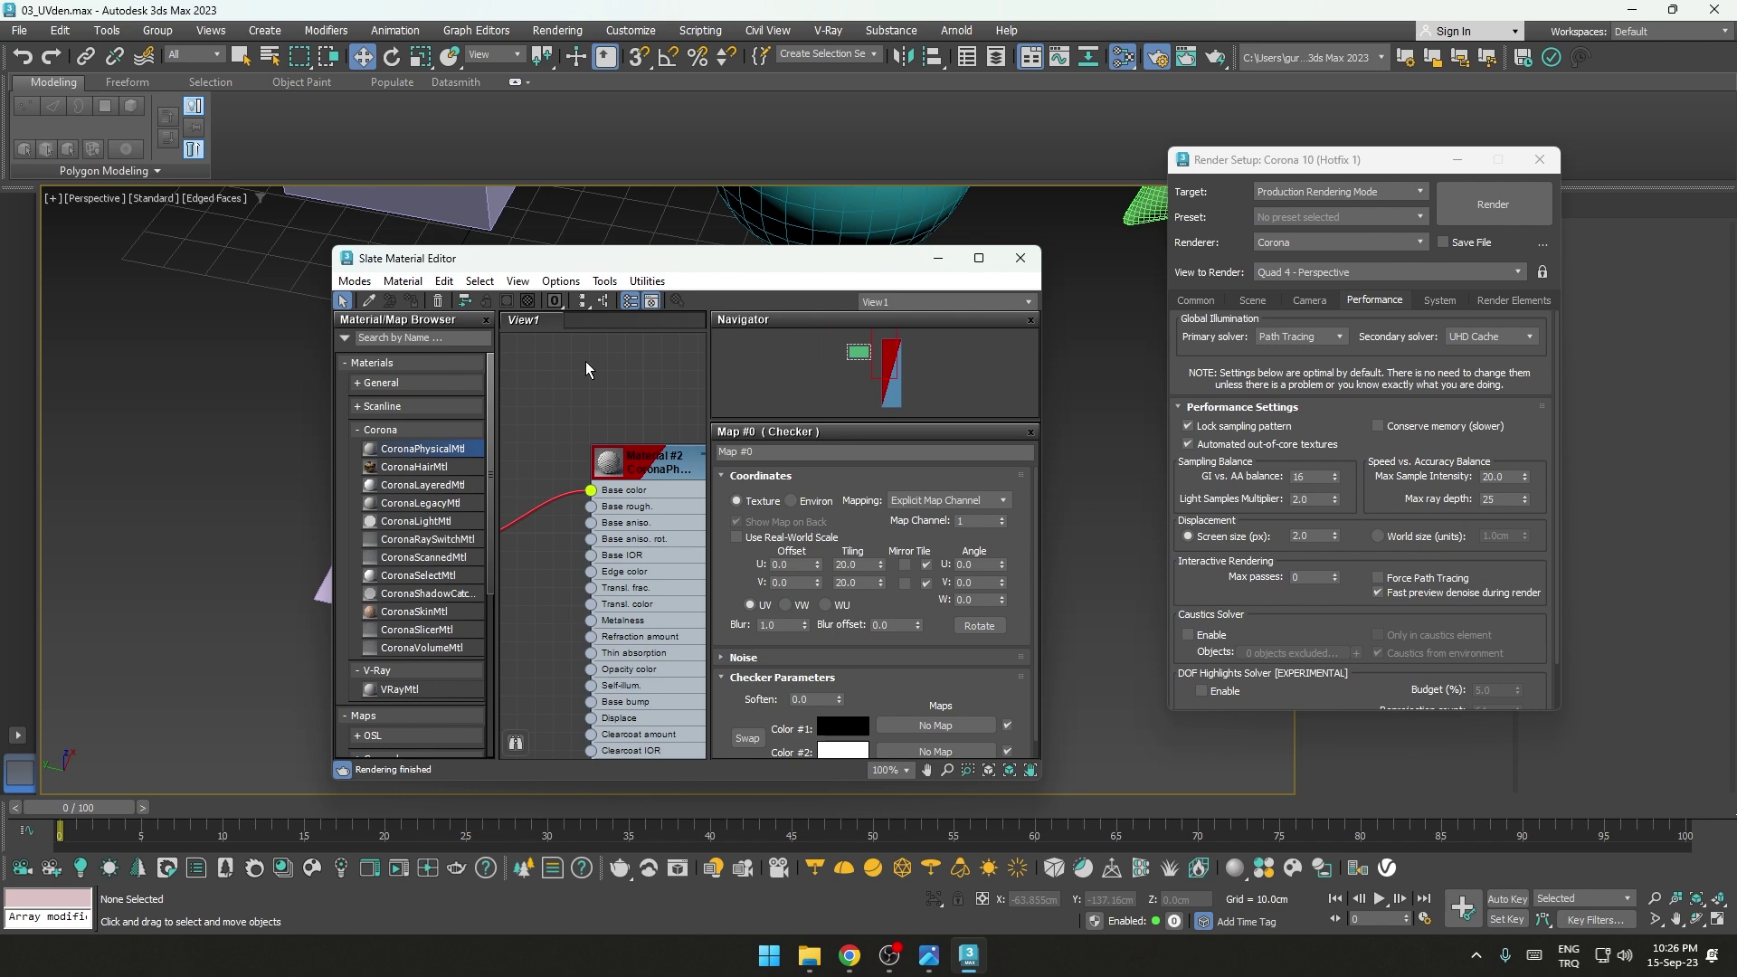
Step: Assign Material #2 to the selected plane and close the material editor
left_click_drag(641, 267, 1188, 329)
left_click(733, 579)
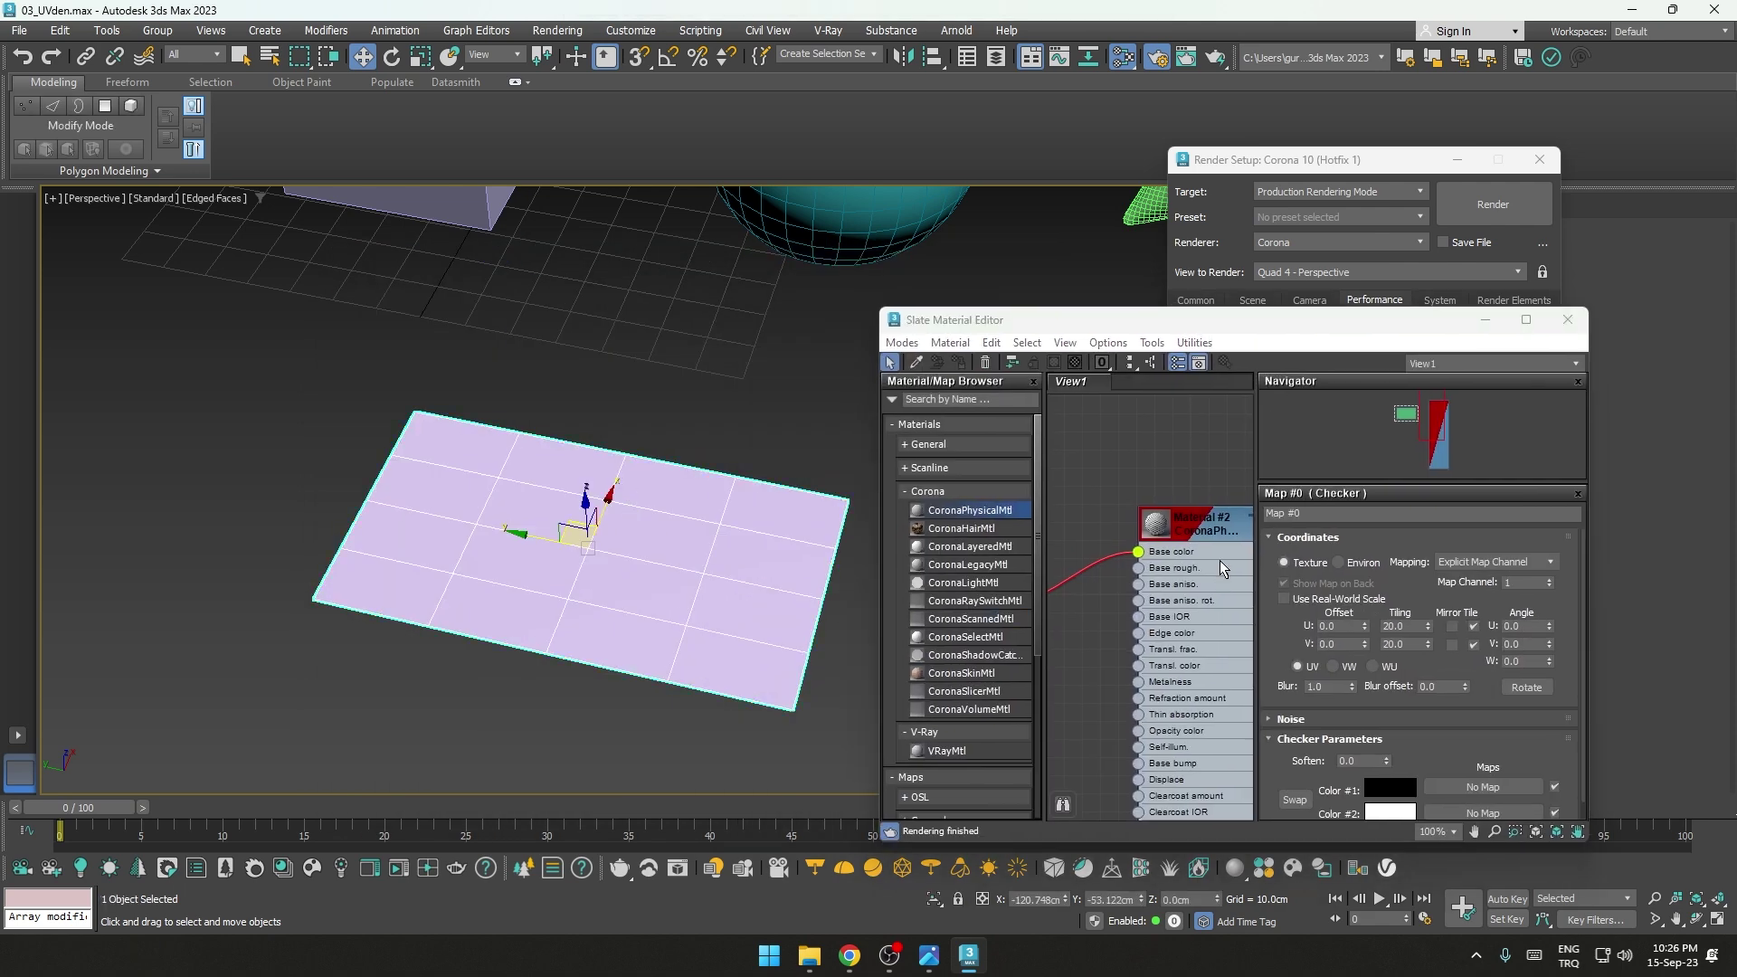
right_click(1207, 532)
left_click(1285, 108)
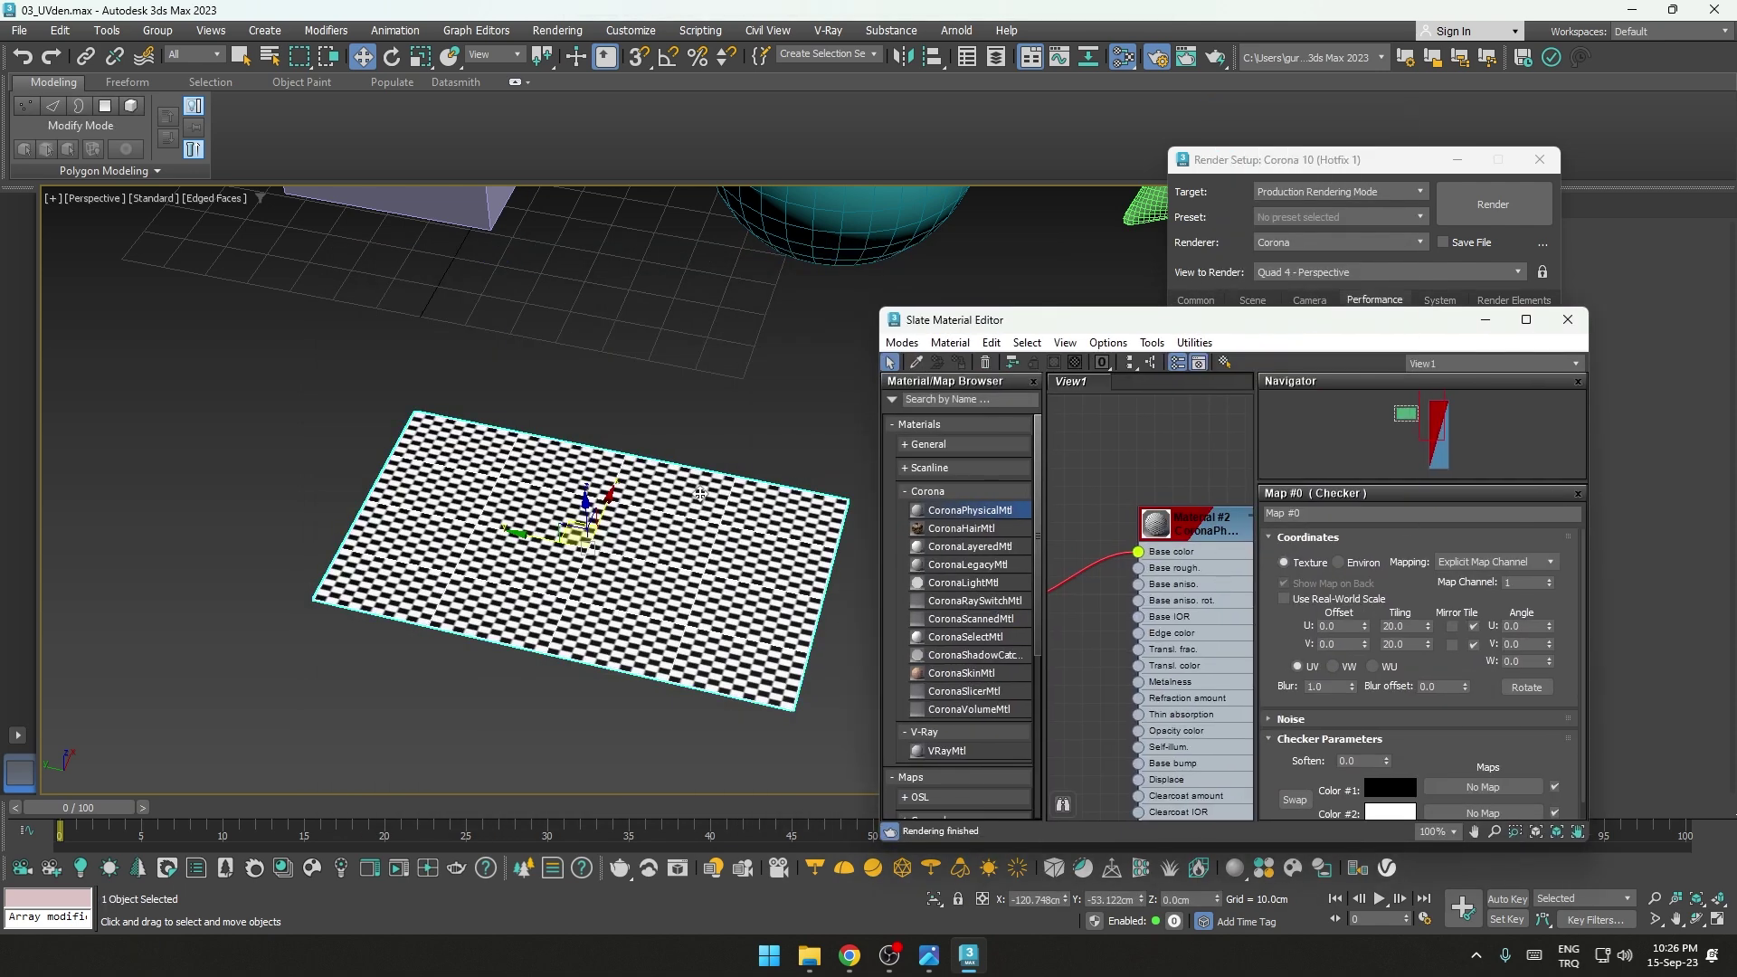
middle_click_drag(701, 493, 554, 499)
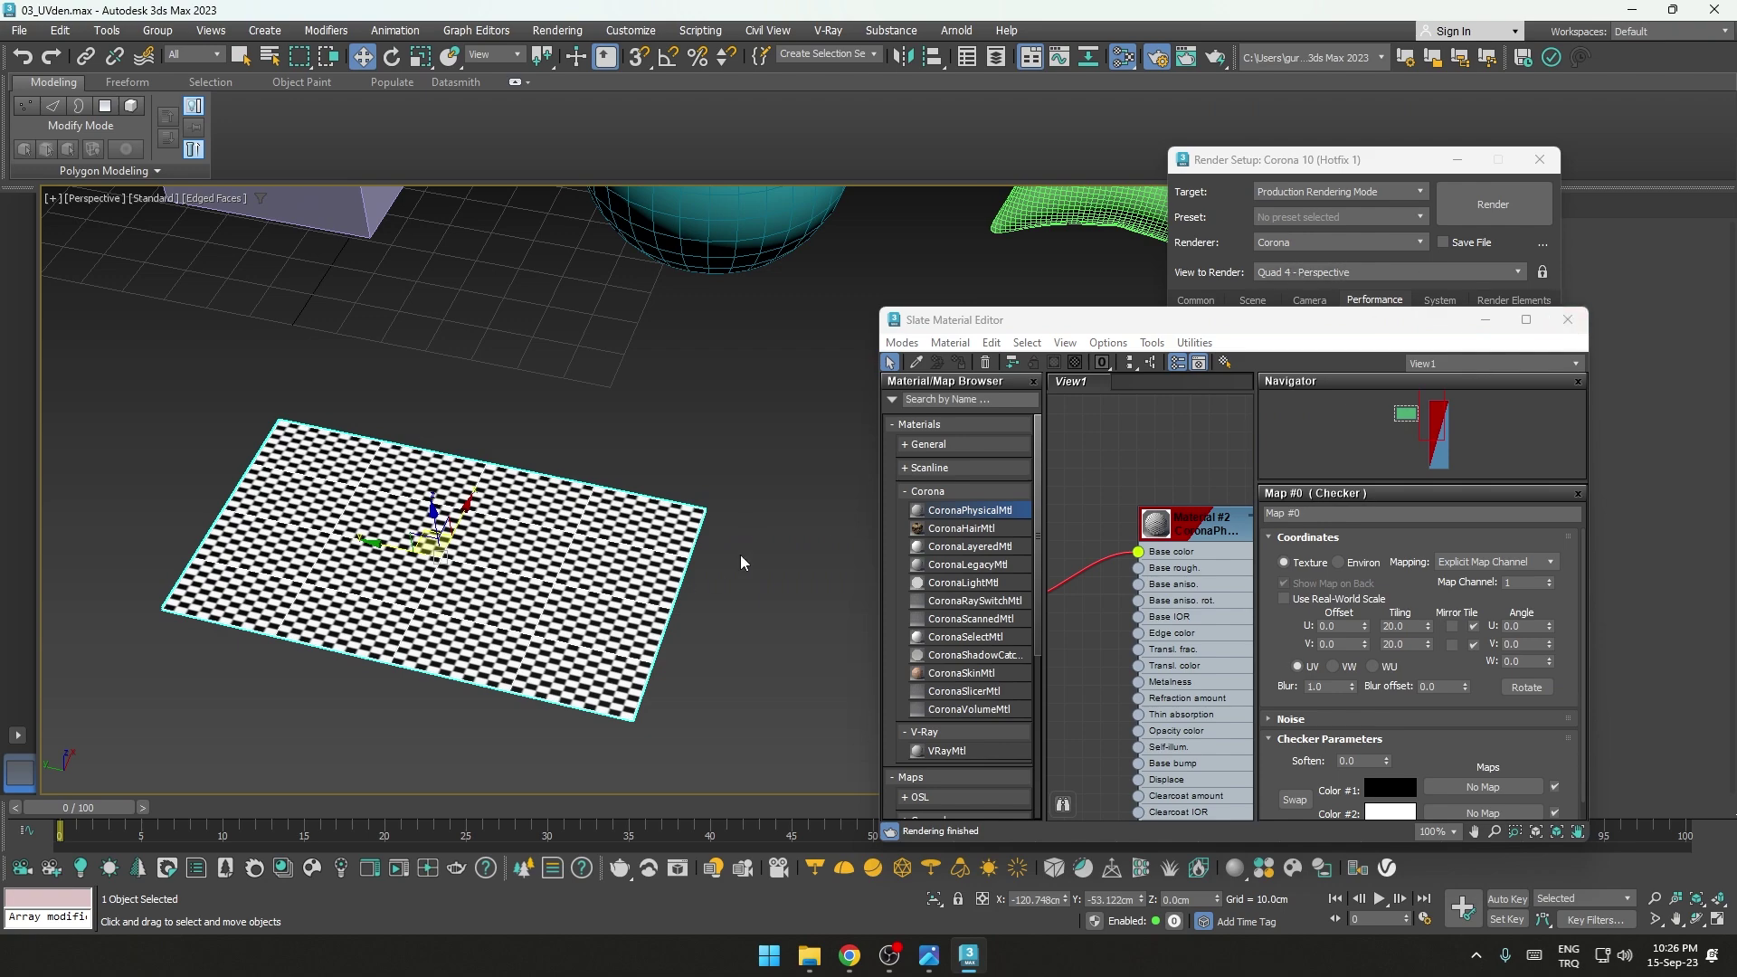
left_click(1562, 320)
Step: Add a UVW Map modifier to Plane001
scroll(833, 531, "up", 2)
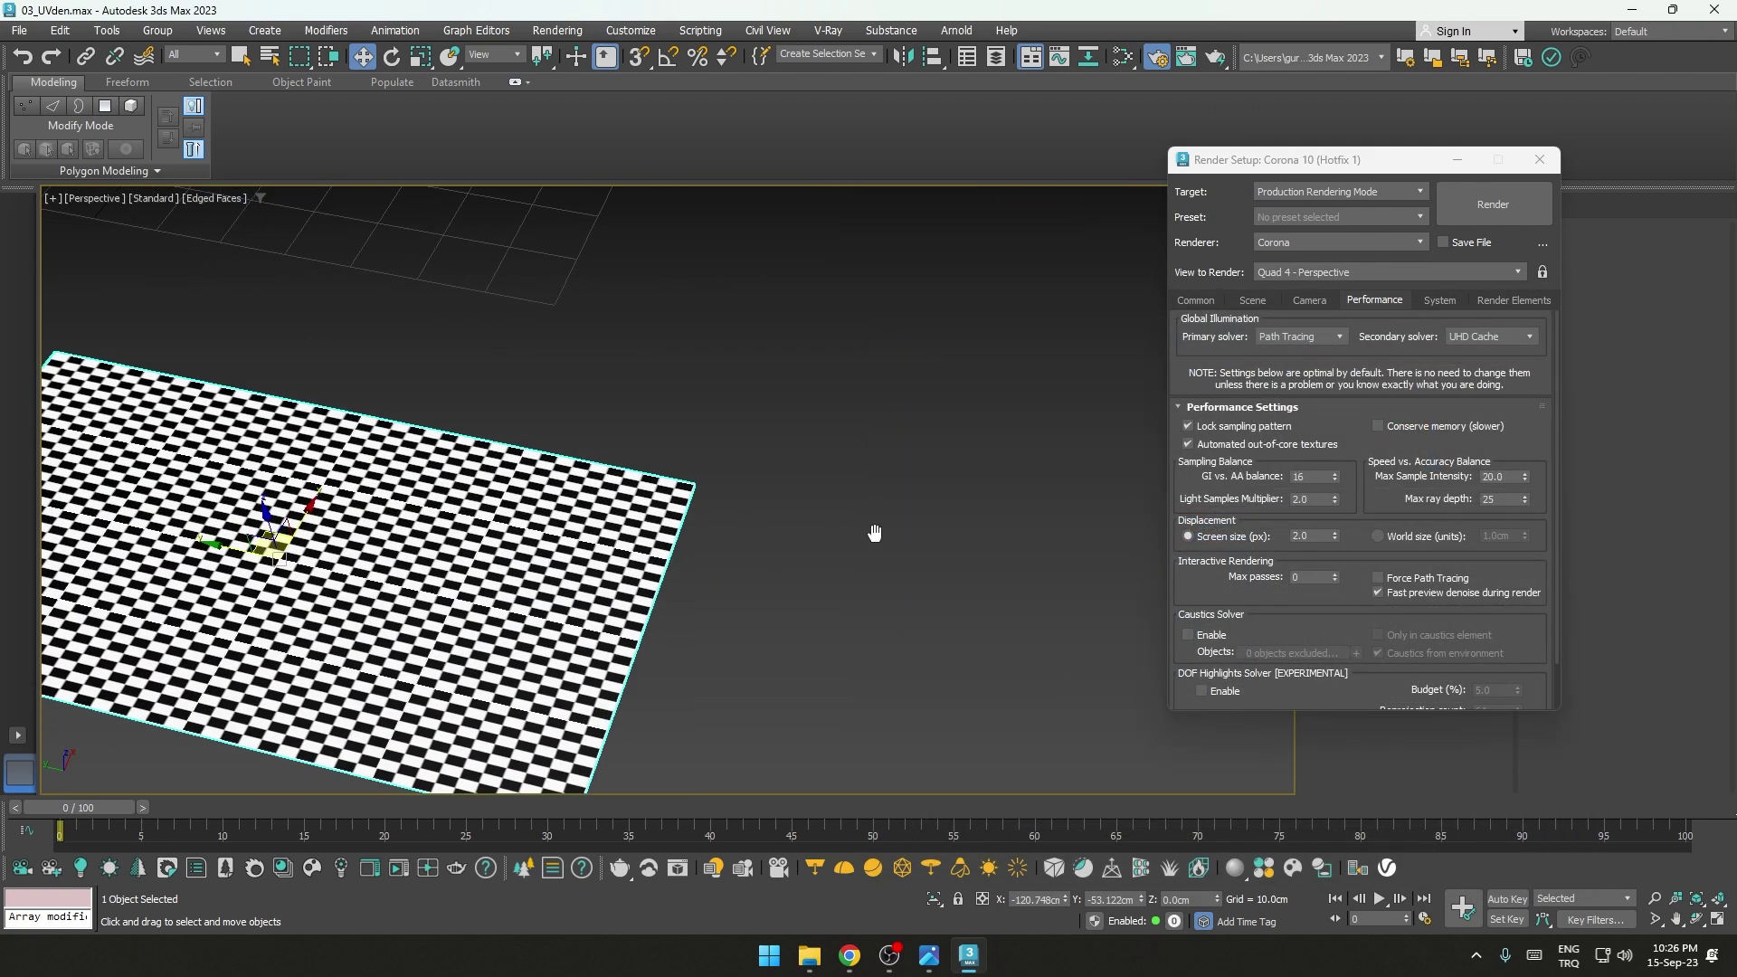
scroll(877, 532, "up", 1)
middle_click_drag(885, 516, 989, 484)
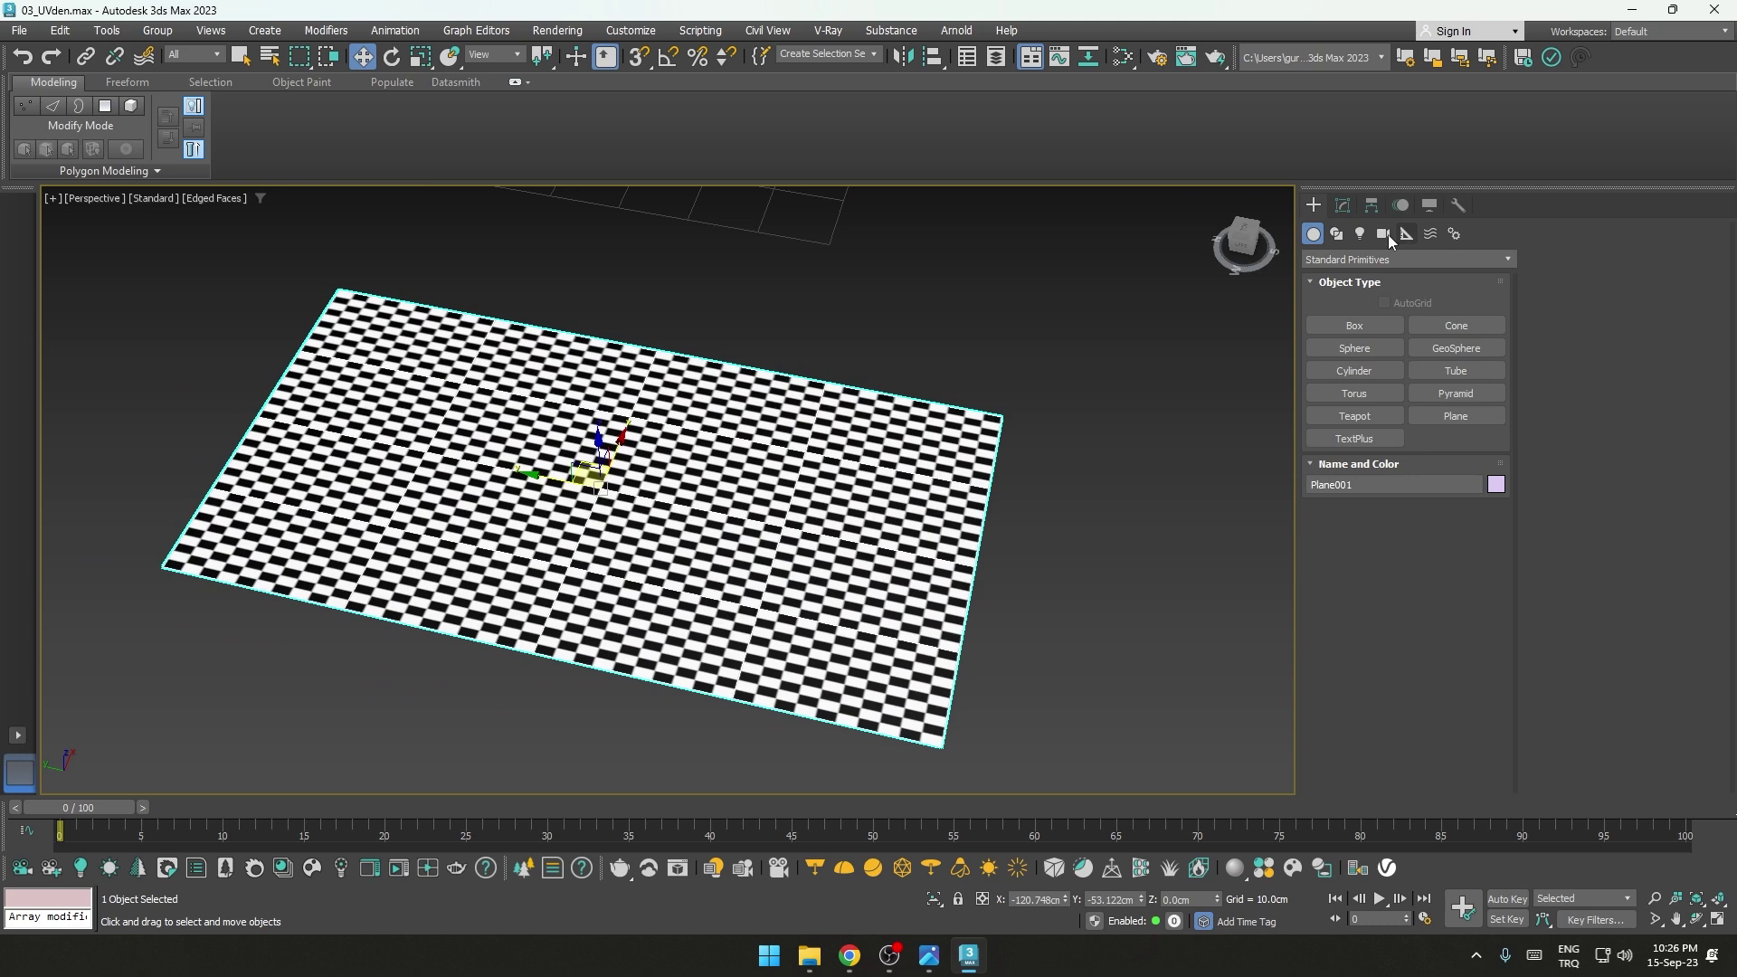
left_click(1343, 205)
left_click(1381, 257)
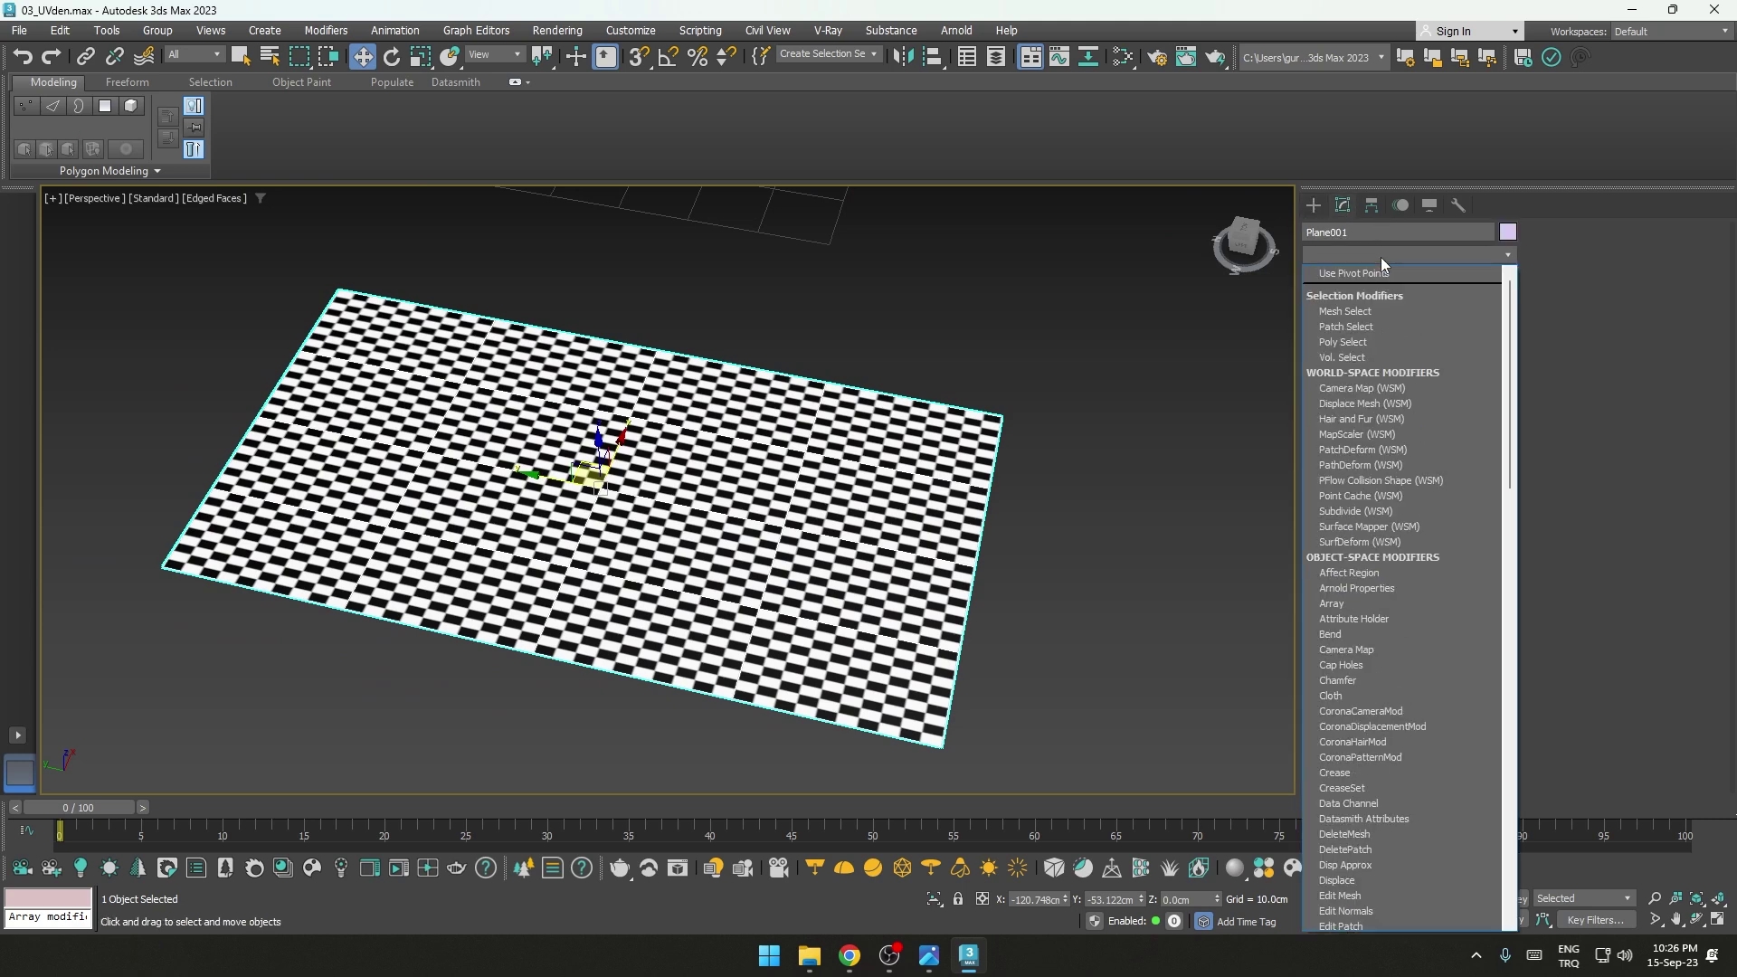
type("uvw")
key("Return")
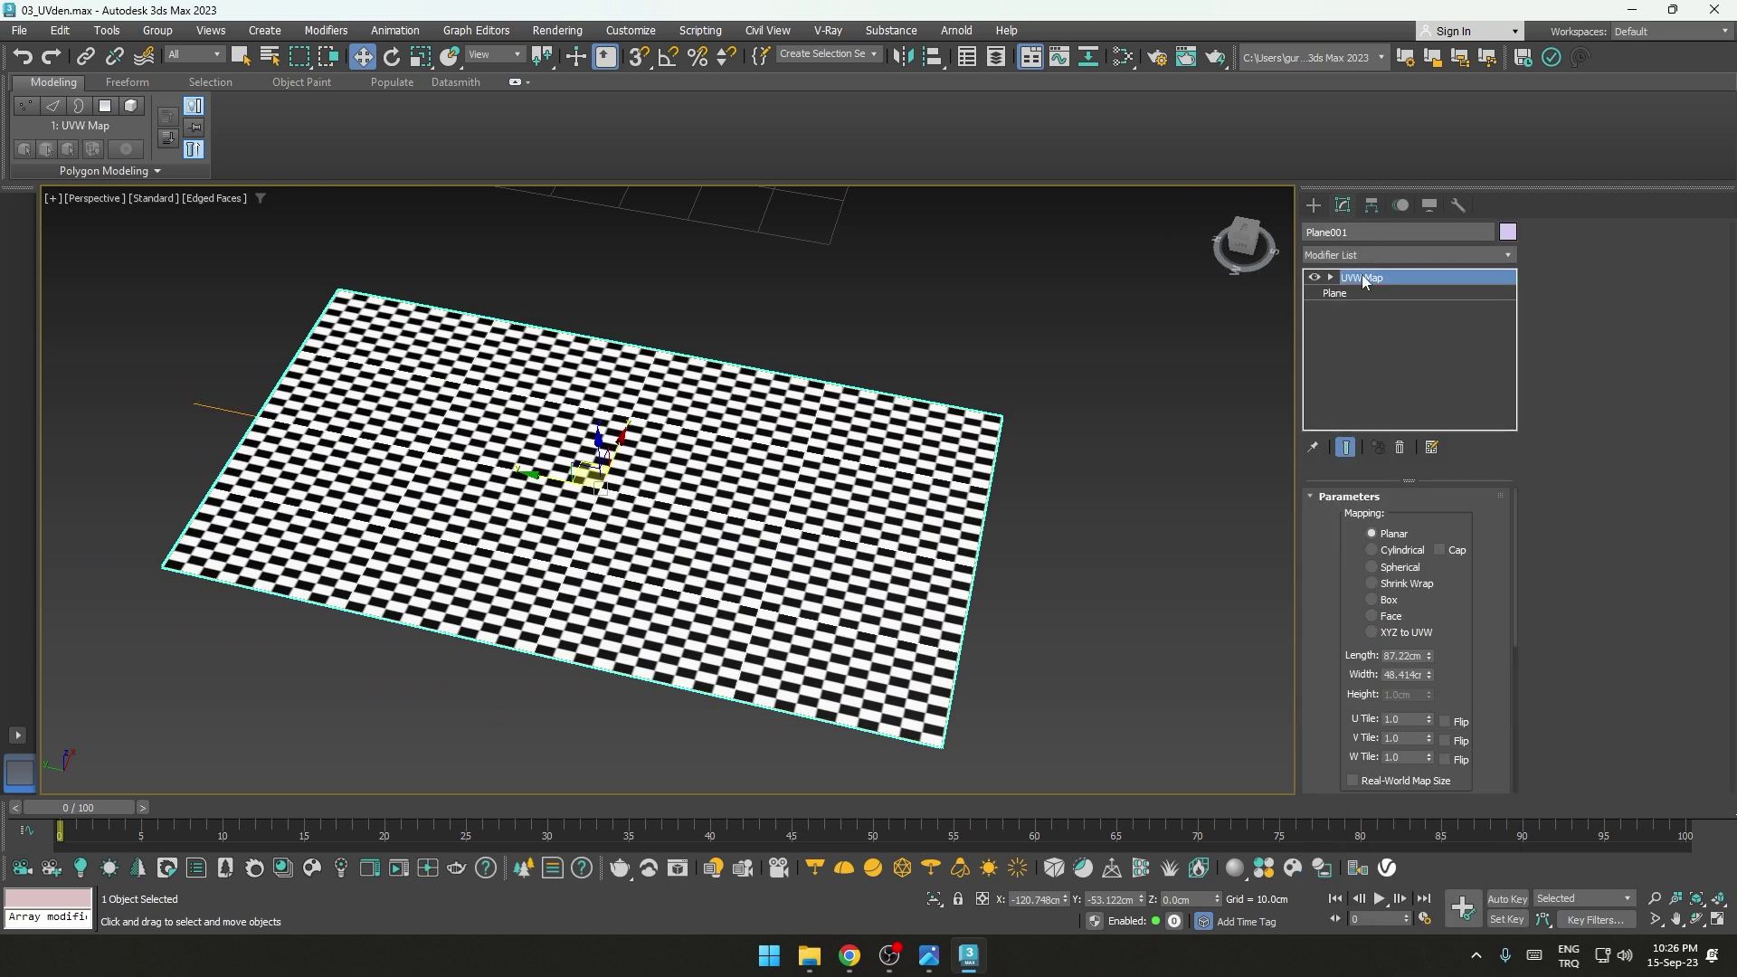
Step: Select the Plane base level in the modifier stack and inspect its right-click menu
left_click(1369, 295)
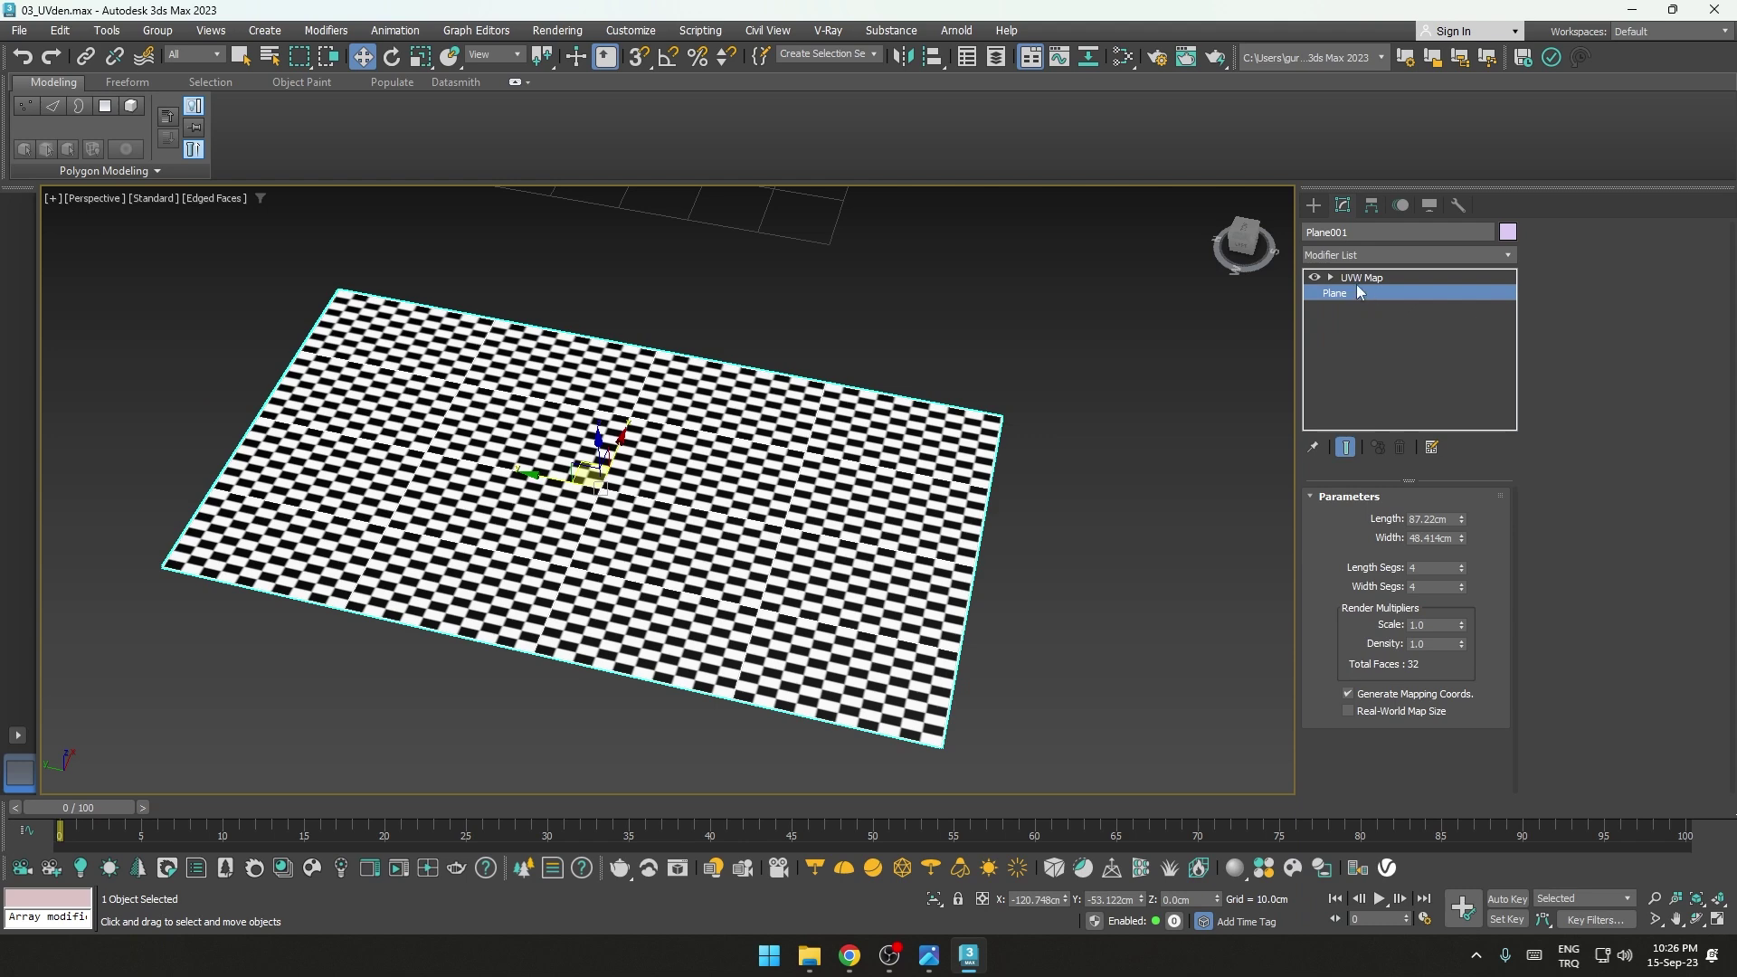
right_click(1358, 295)
key("Escape")
right_click(1348, 297)
left_click(1349, 258)
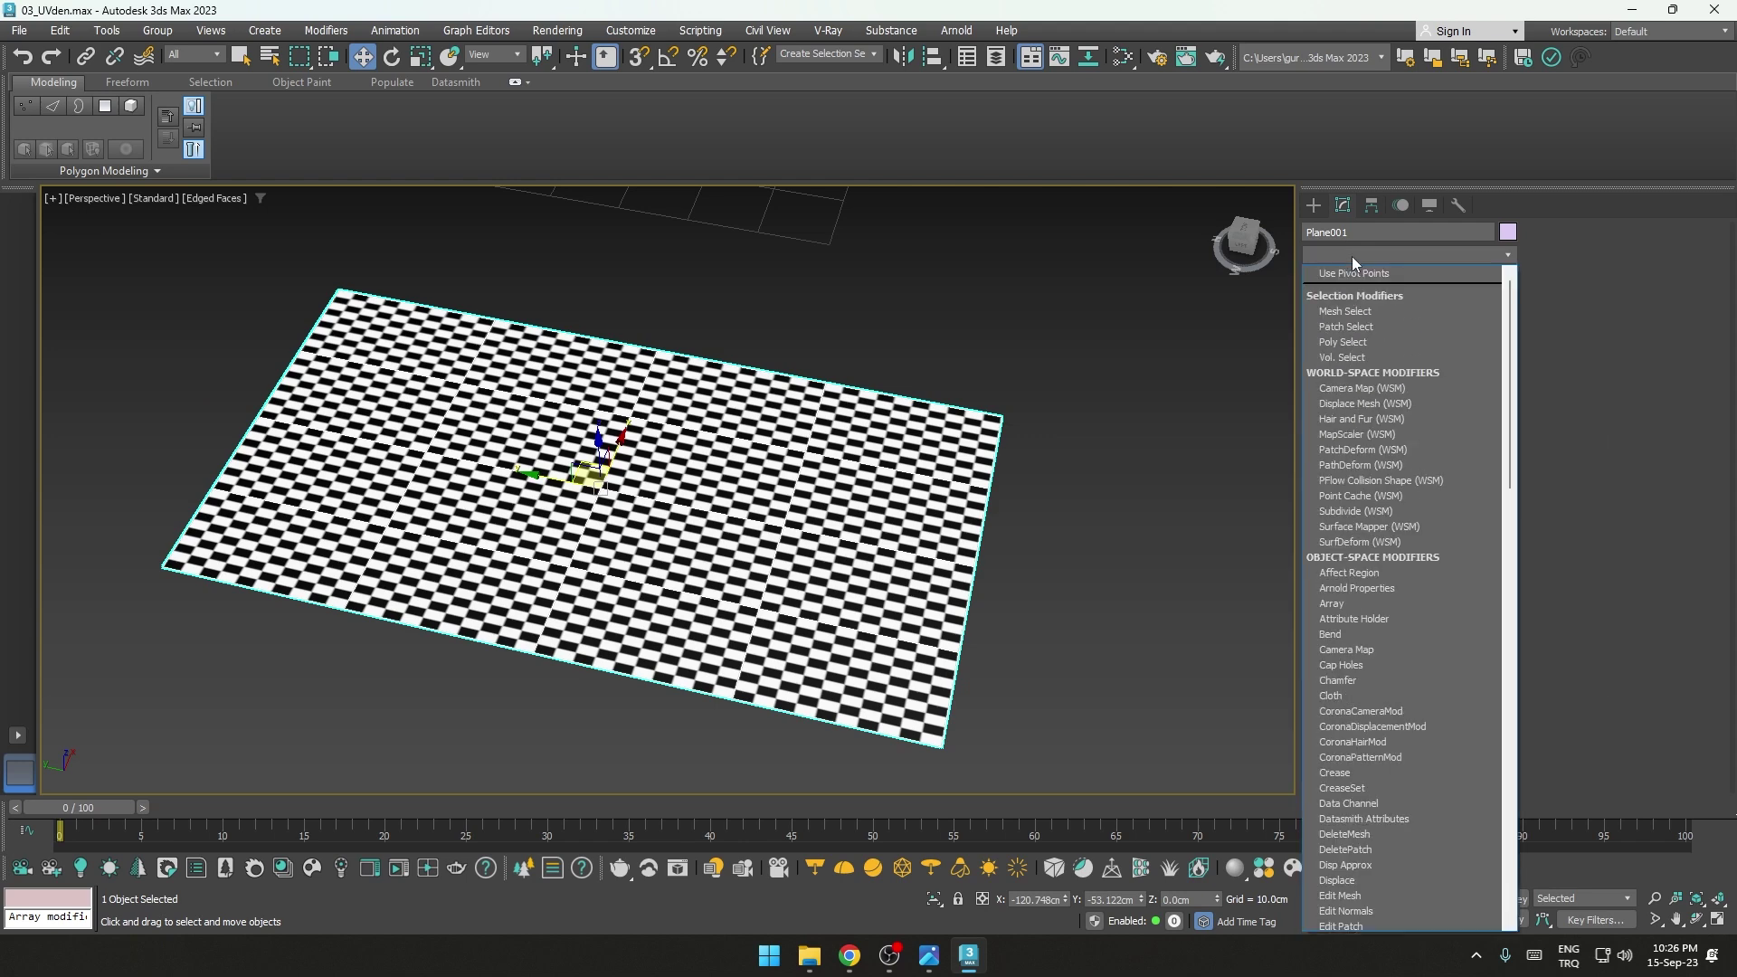
Step: Add a Shell modifier below UVW Map and raise its Outer Amount to thicken the plane
type("sh")
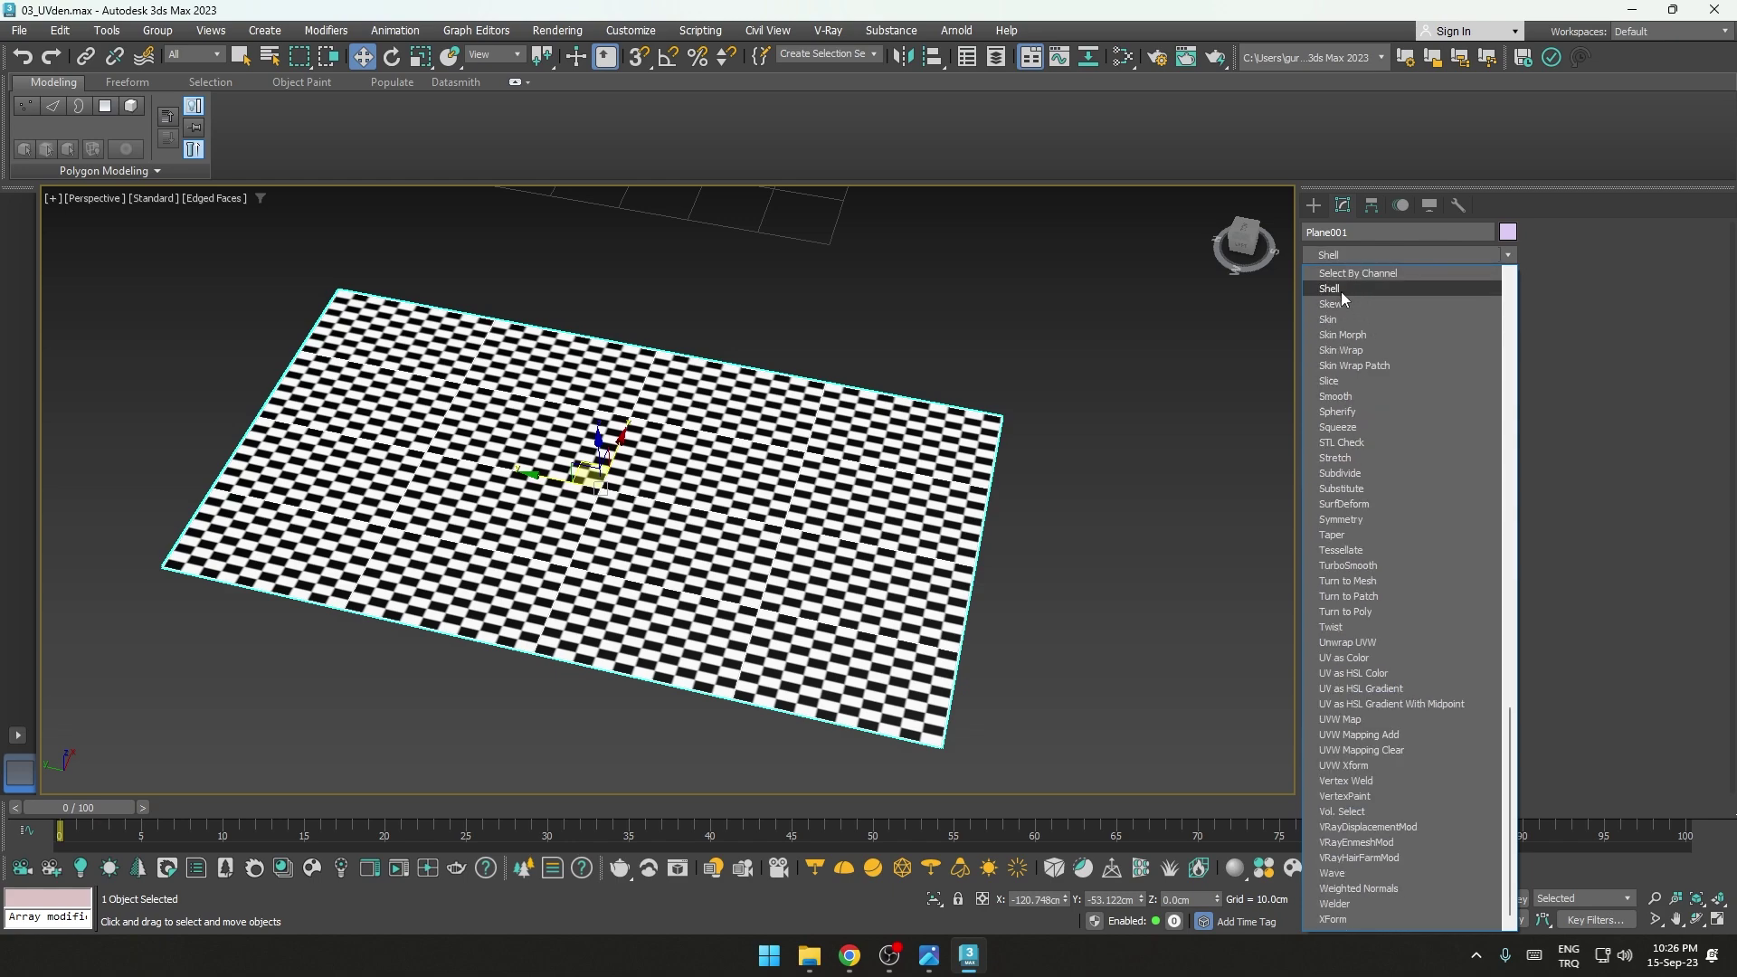
left_click(1341, 290)
scroll(868, 547, "up", 3)
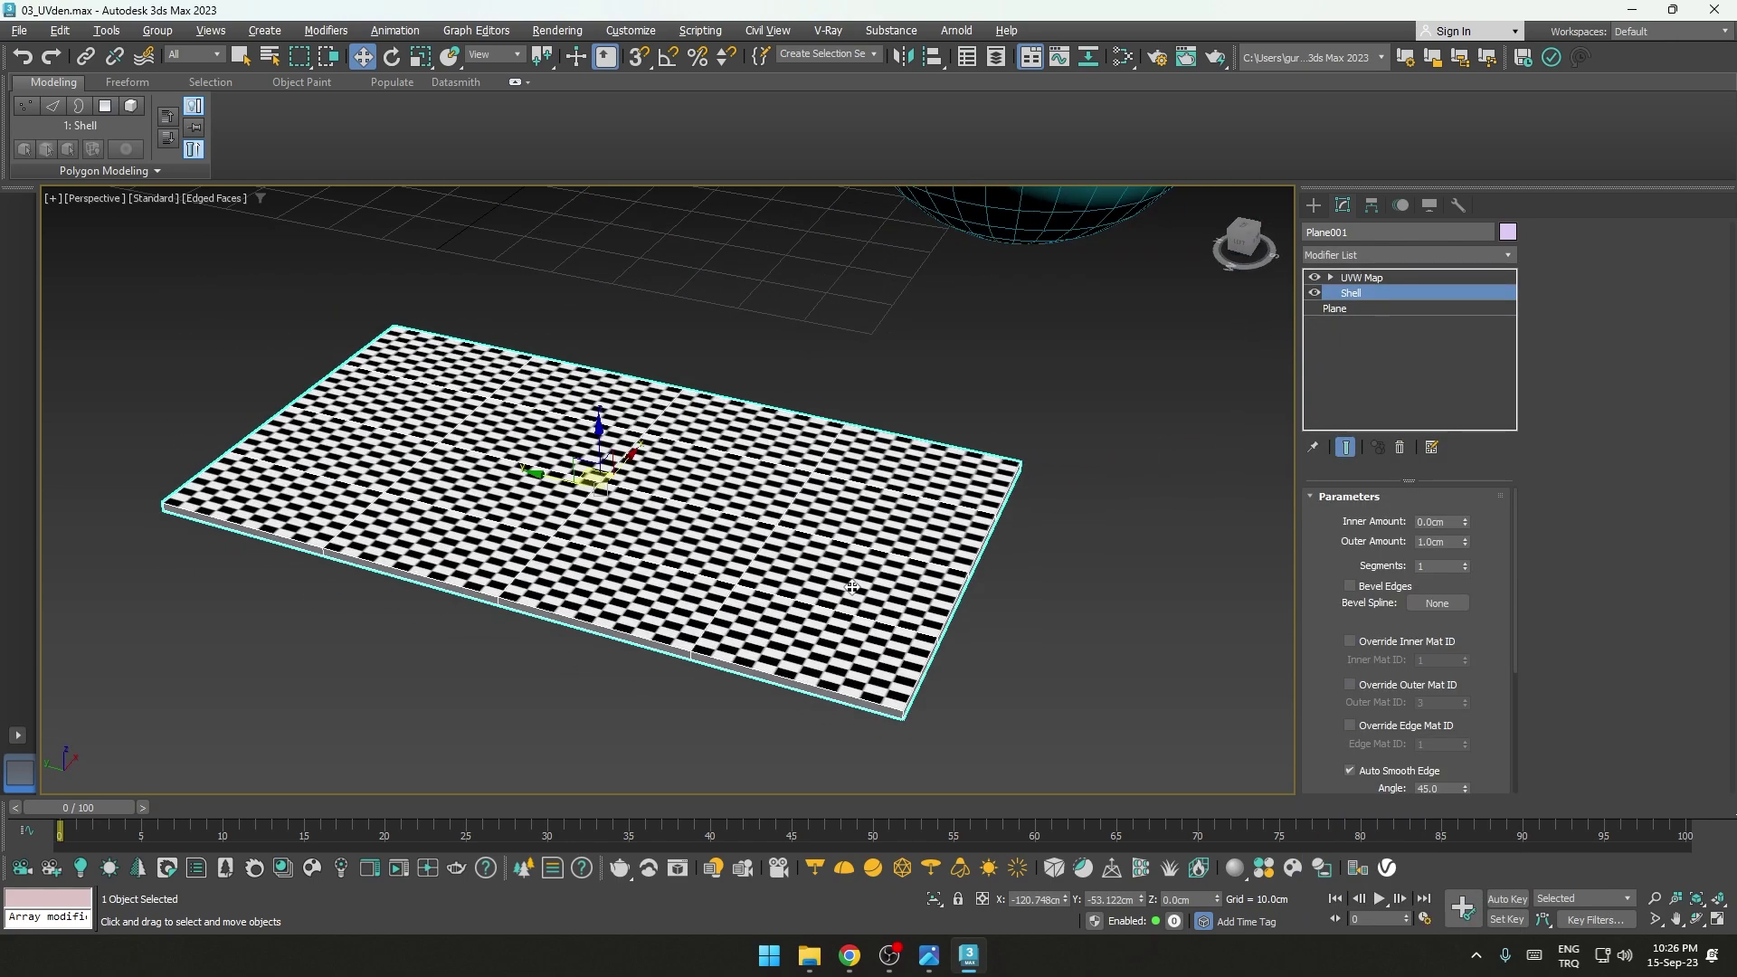
scroll(905, 554, "up", 3)
scroll(966, 565, "up", 3)
middle_click_drag(966, 565, 1000, 552)
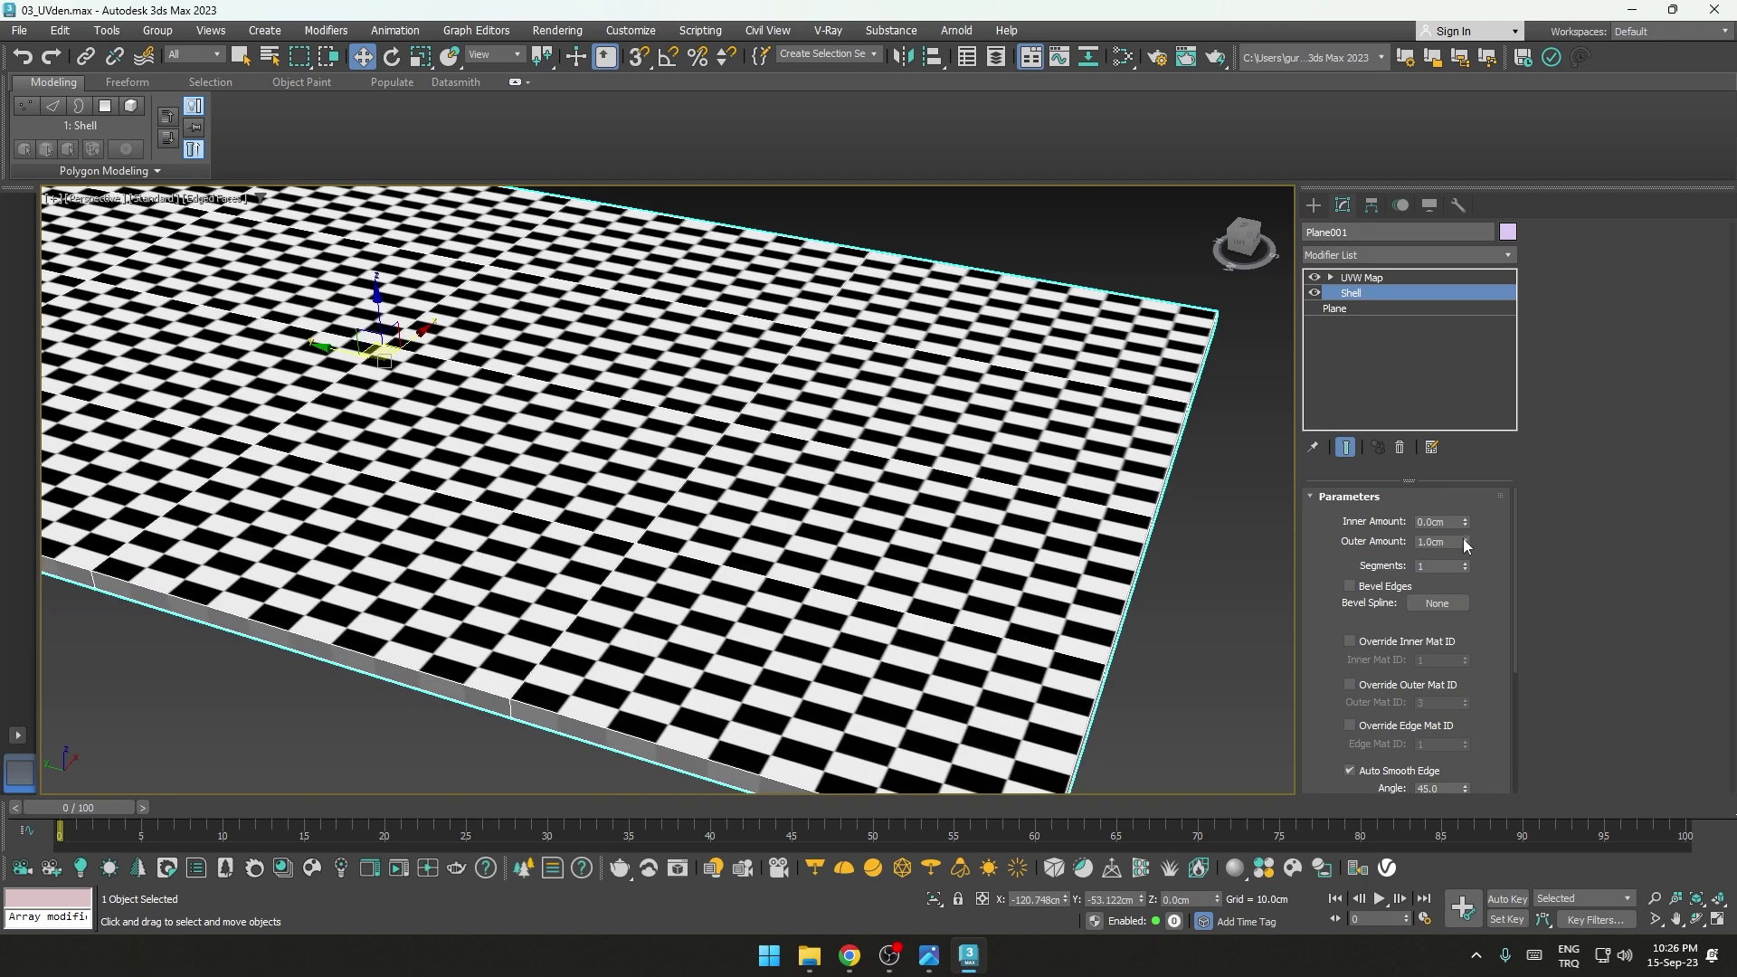
left_click_drag(1463, 541, 1462, 487)
left_click_drag(1516, 579, 1508, 801)
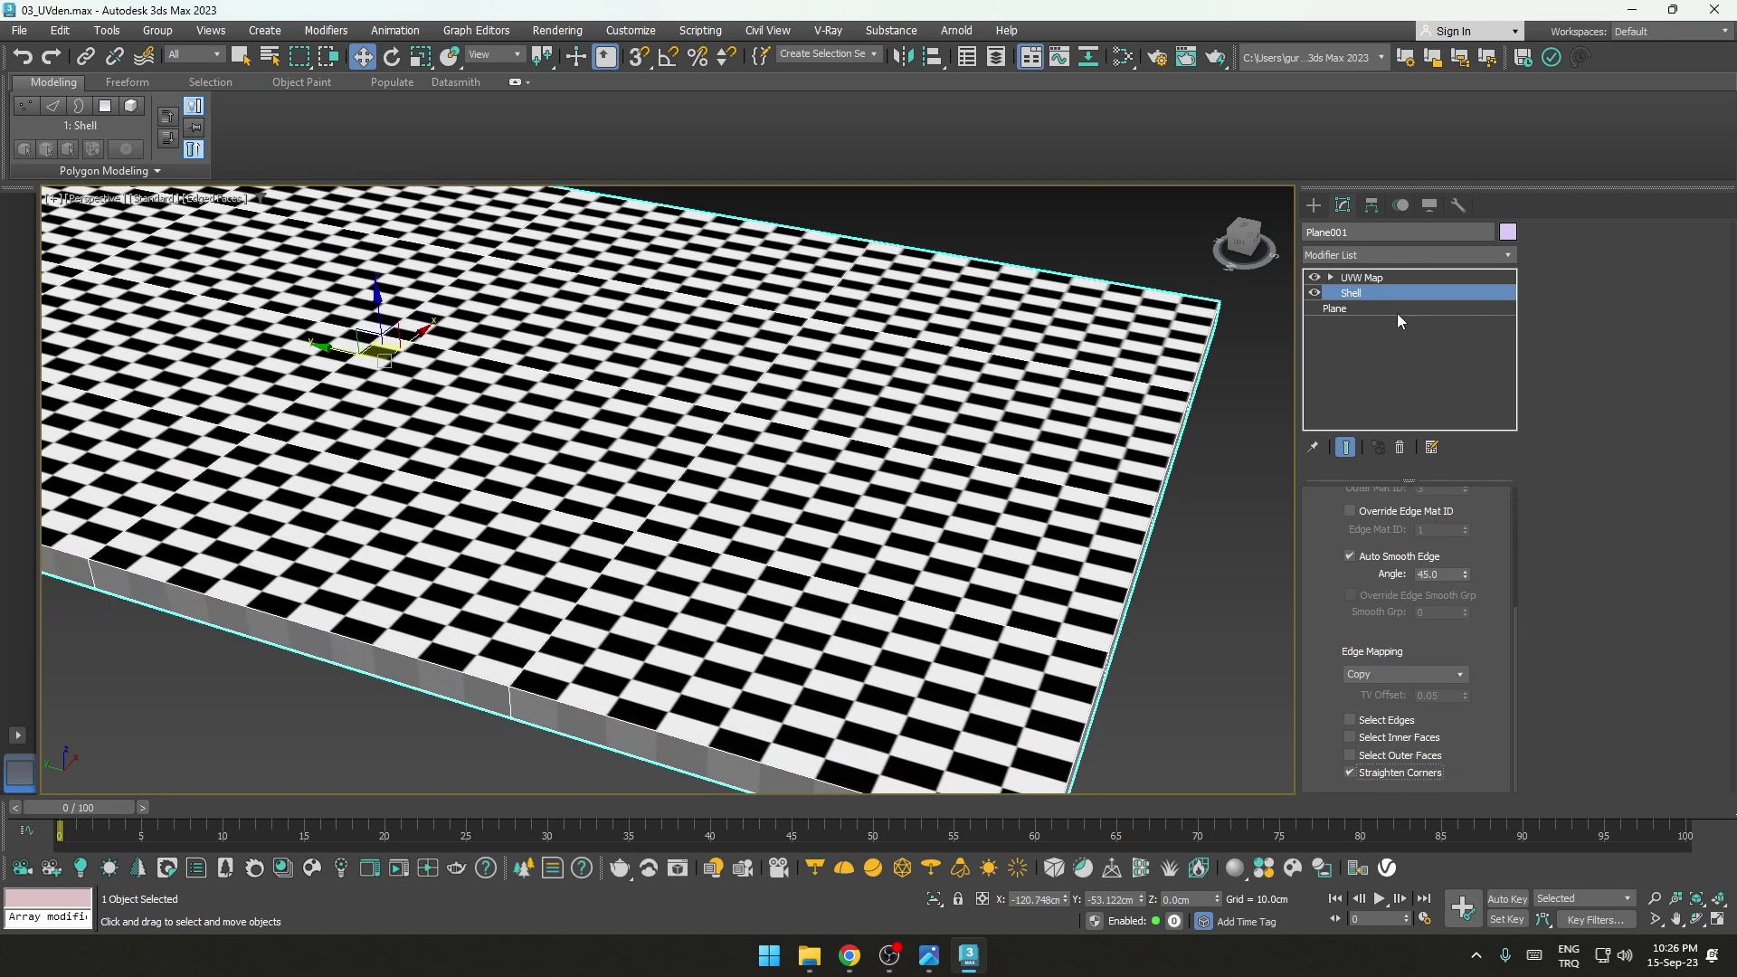
Step: Switch UVW Map to Box mapping with Length, Width and Height of 50 cm
left_click(1367, 278)
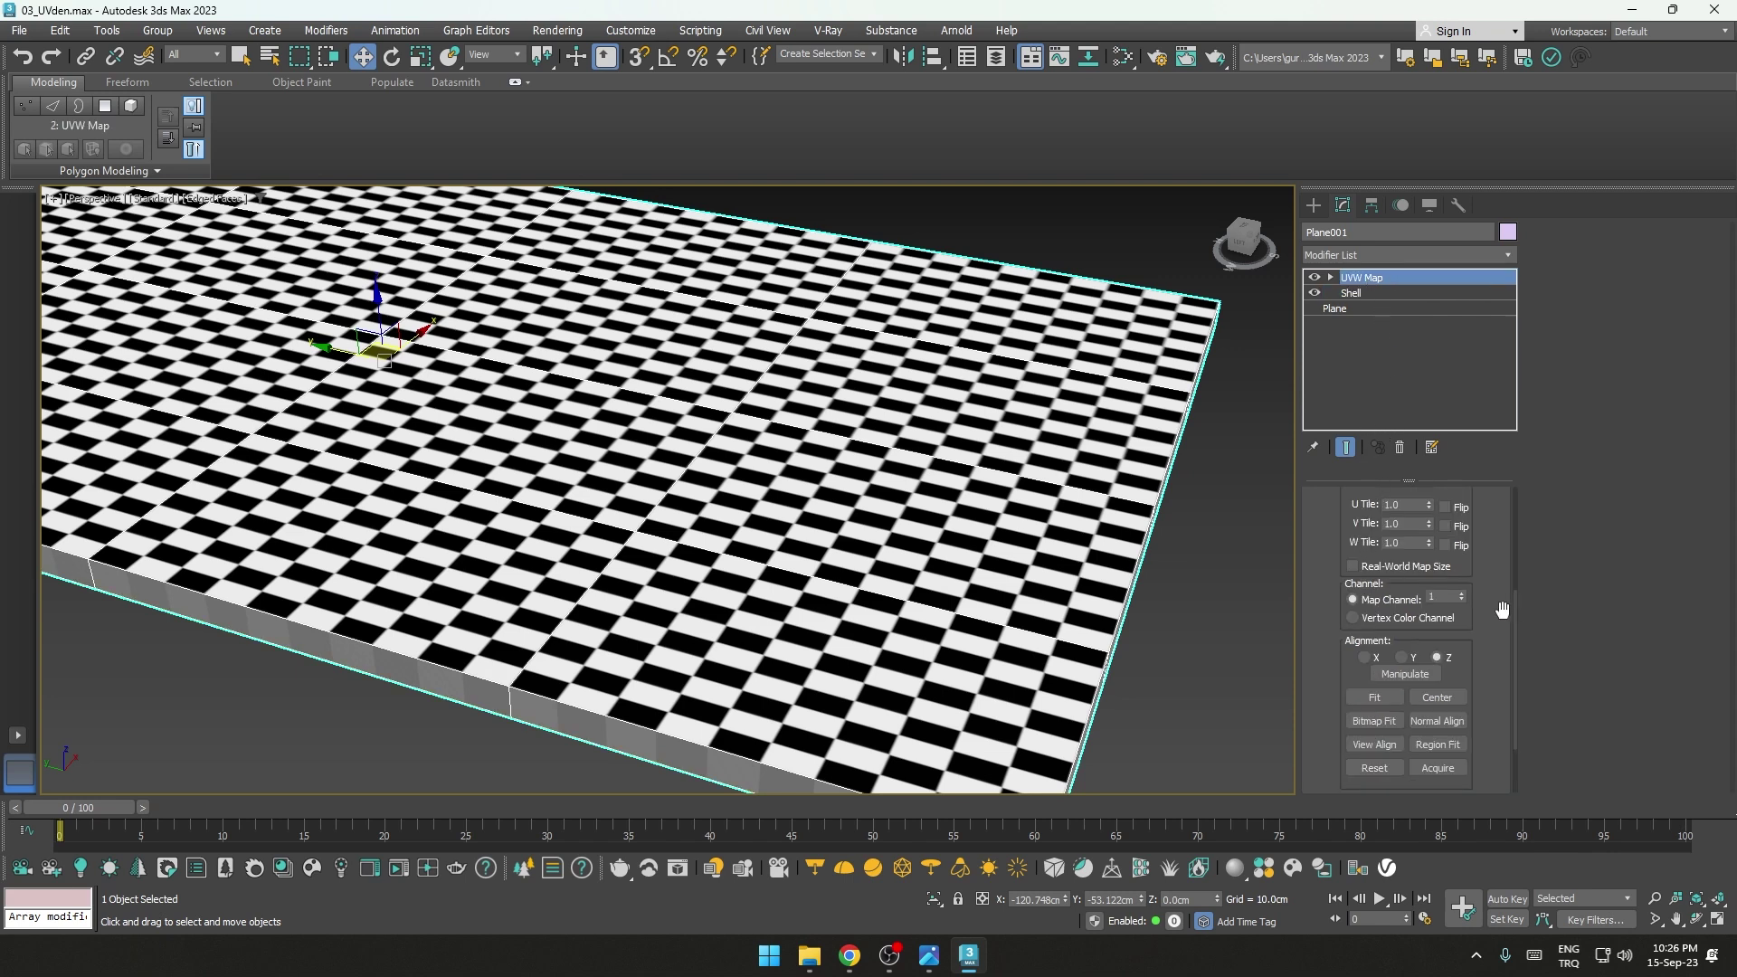
scroll(1513, 548, "up", 5)
left_click(1369, 602)
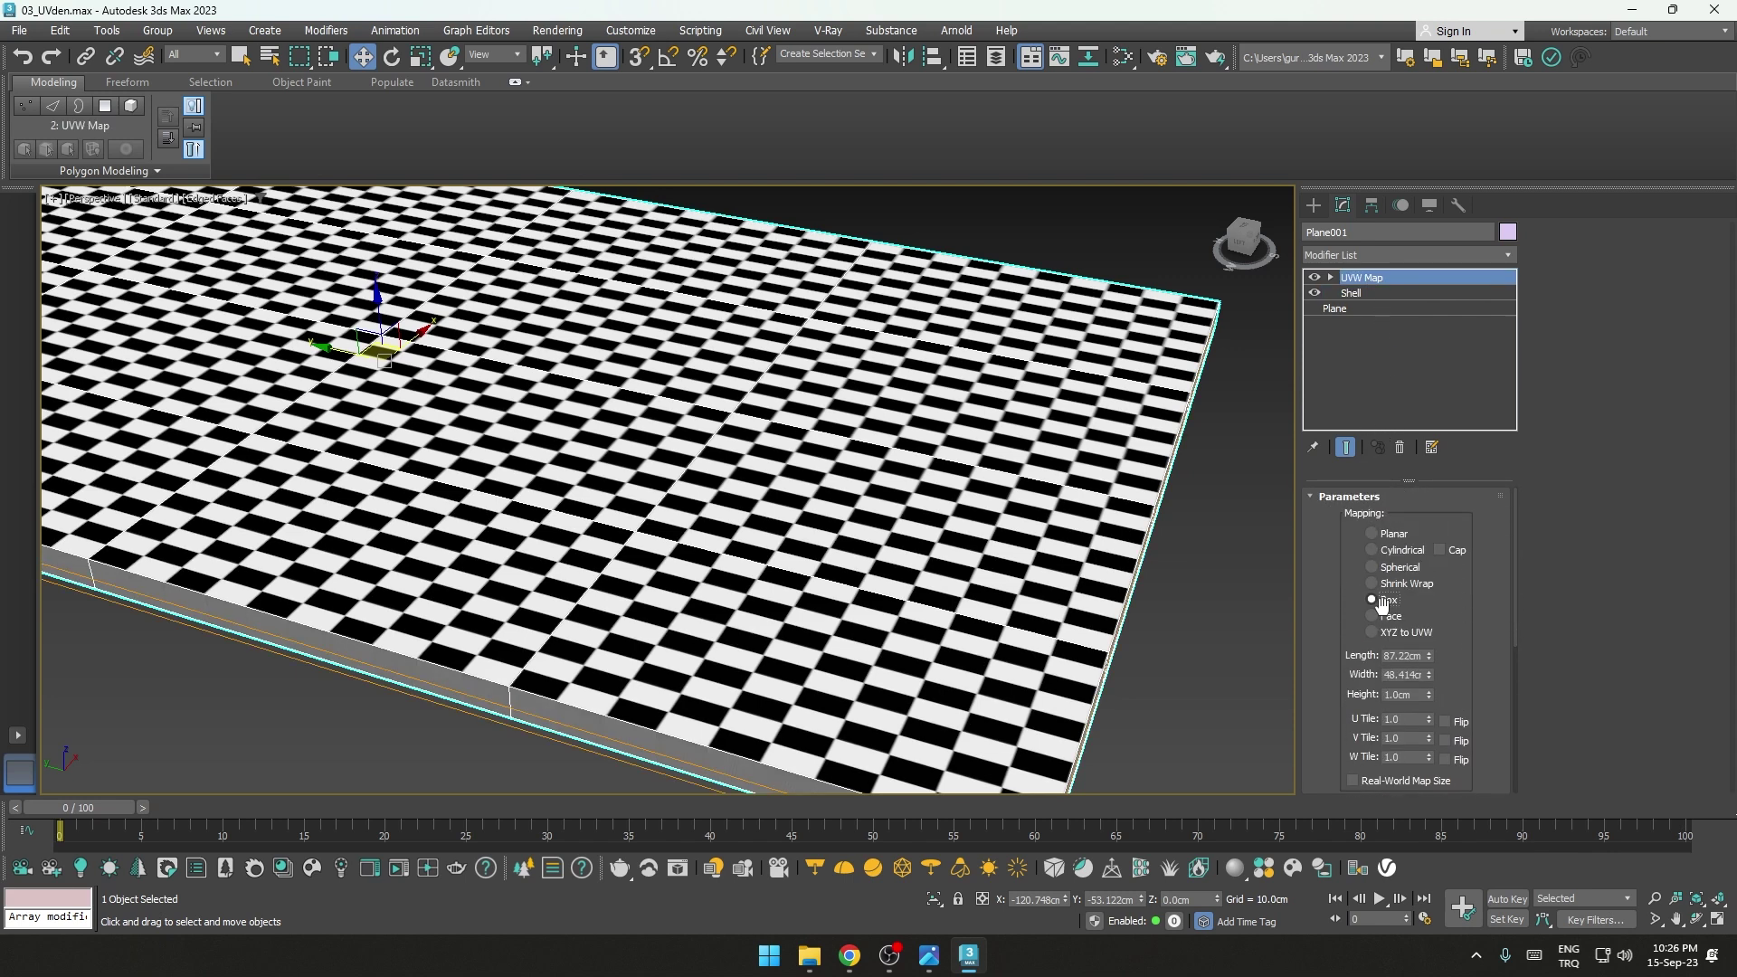
double_click(1406, 657)
type("50")
key("Tab")
type("50")
key("Tab")
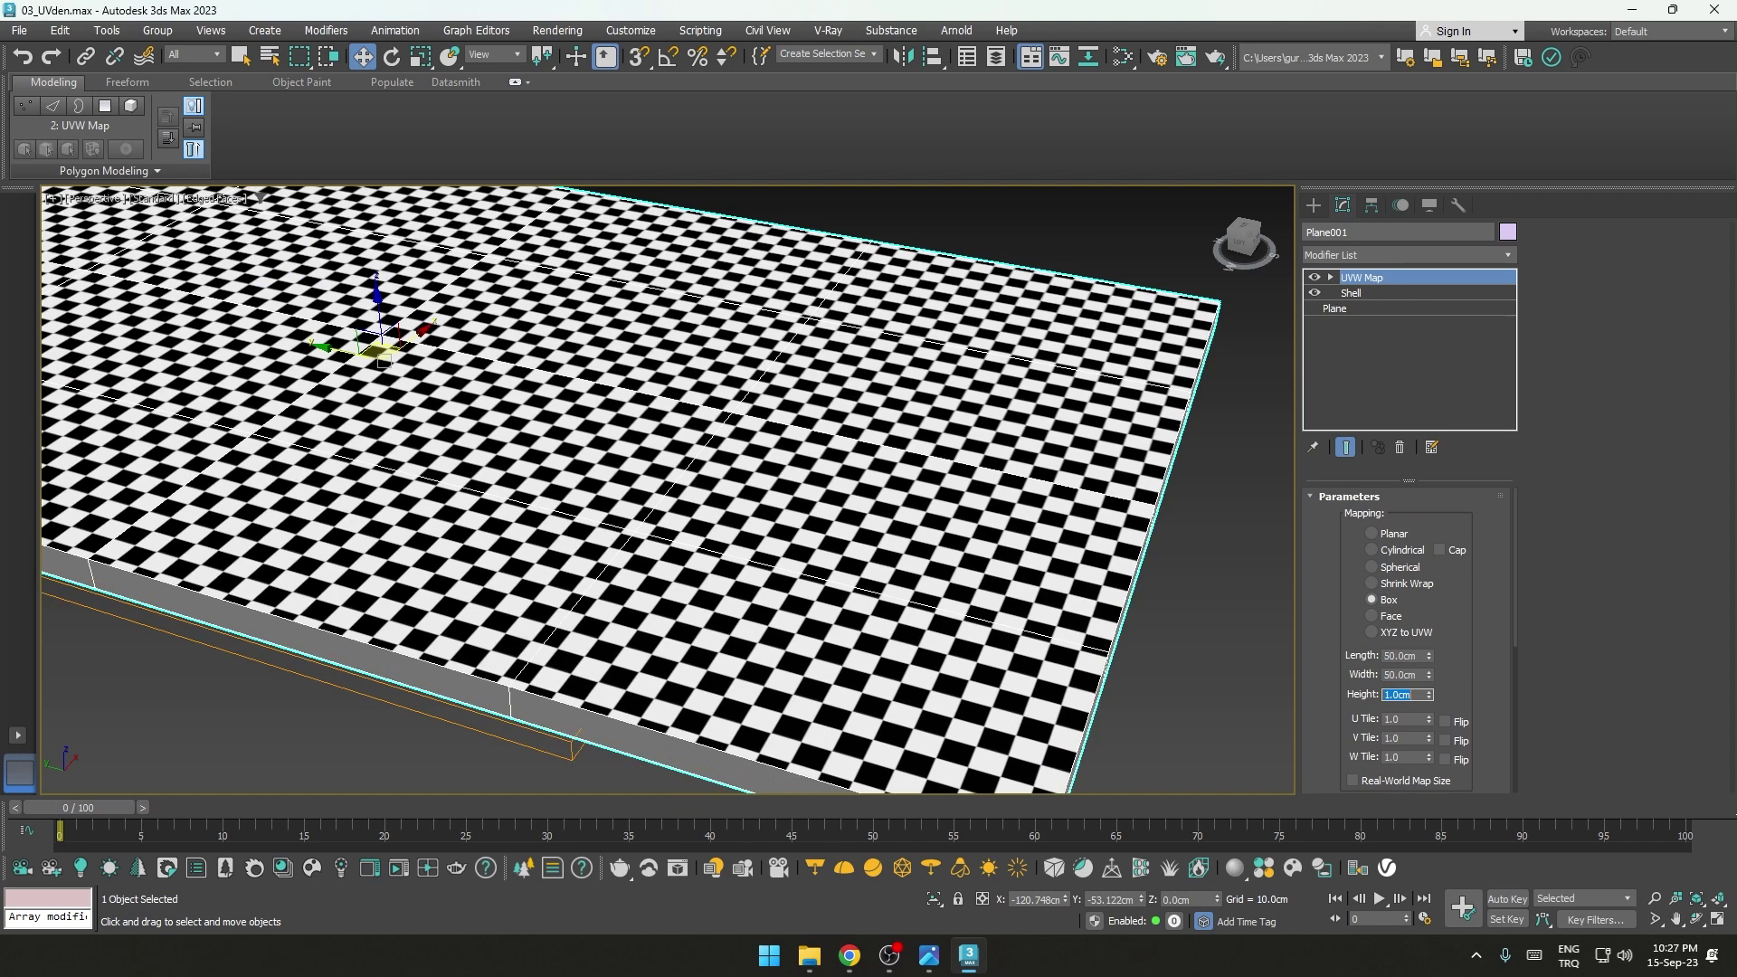
key("Tab")
left_click(1398, 694)
type("50")
key("Return")
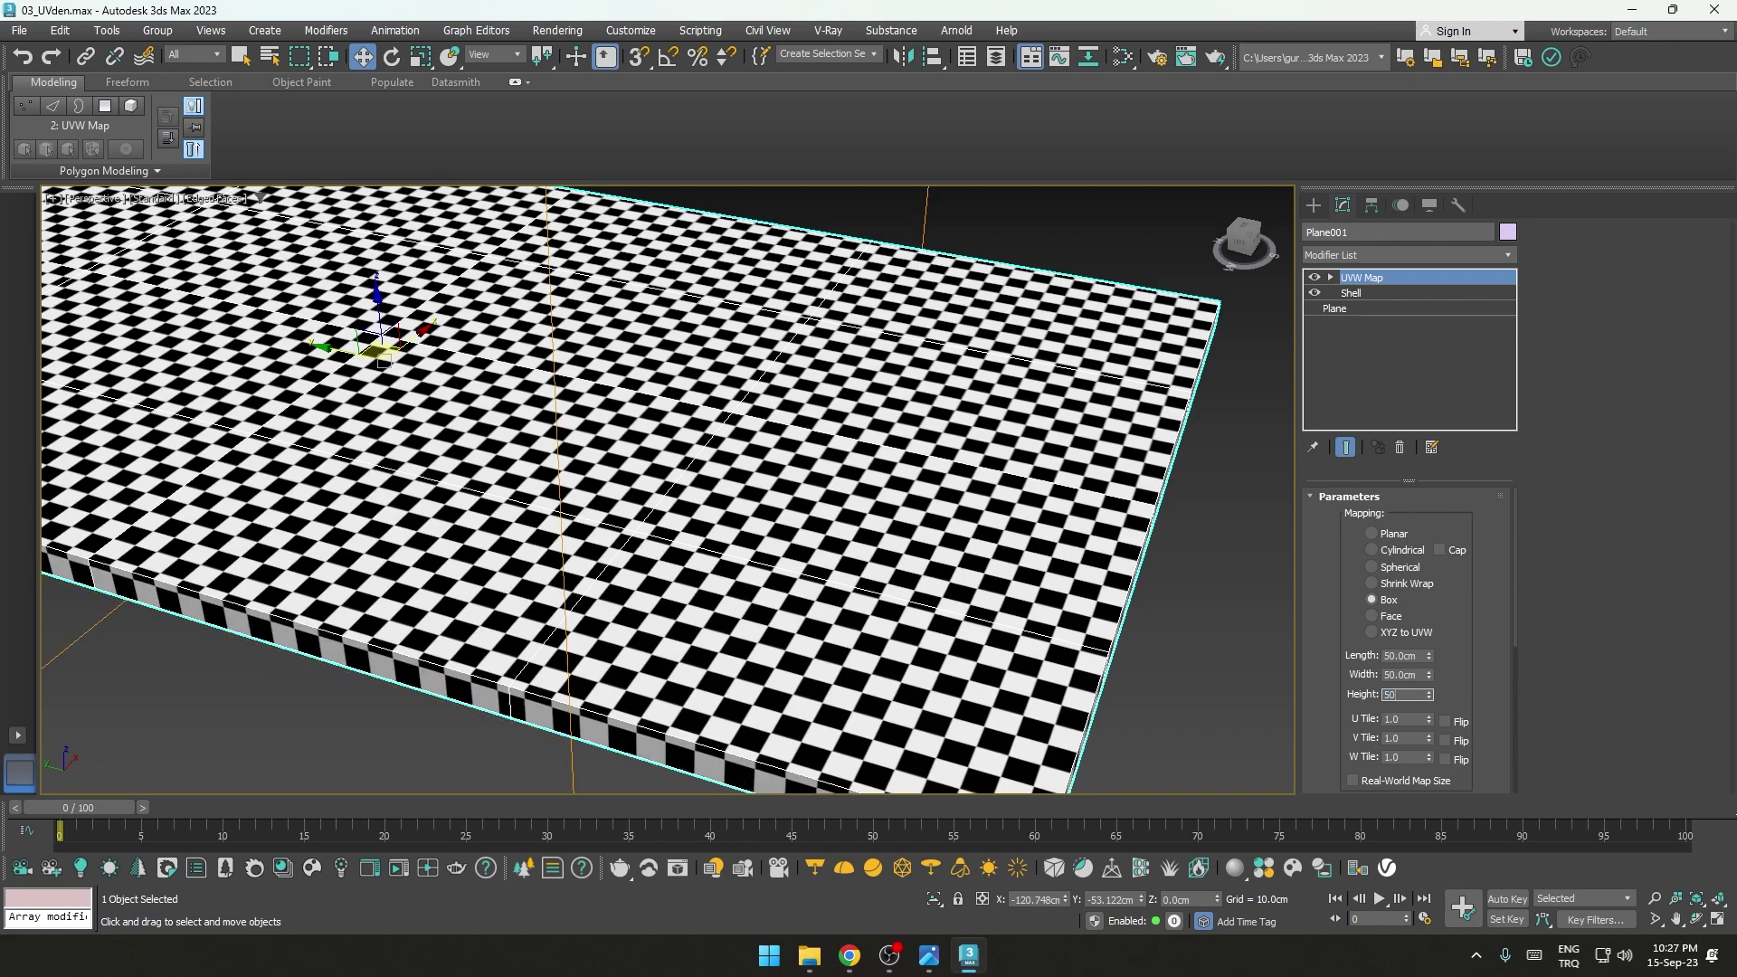
scroll(599, 424, "down", 5)
middle_click_drag(599, 424, 574, 451, "alt")
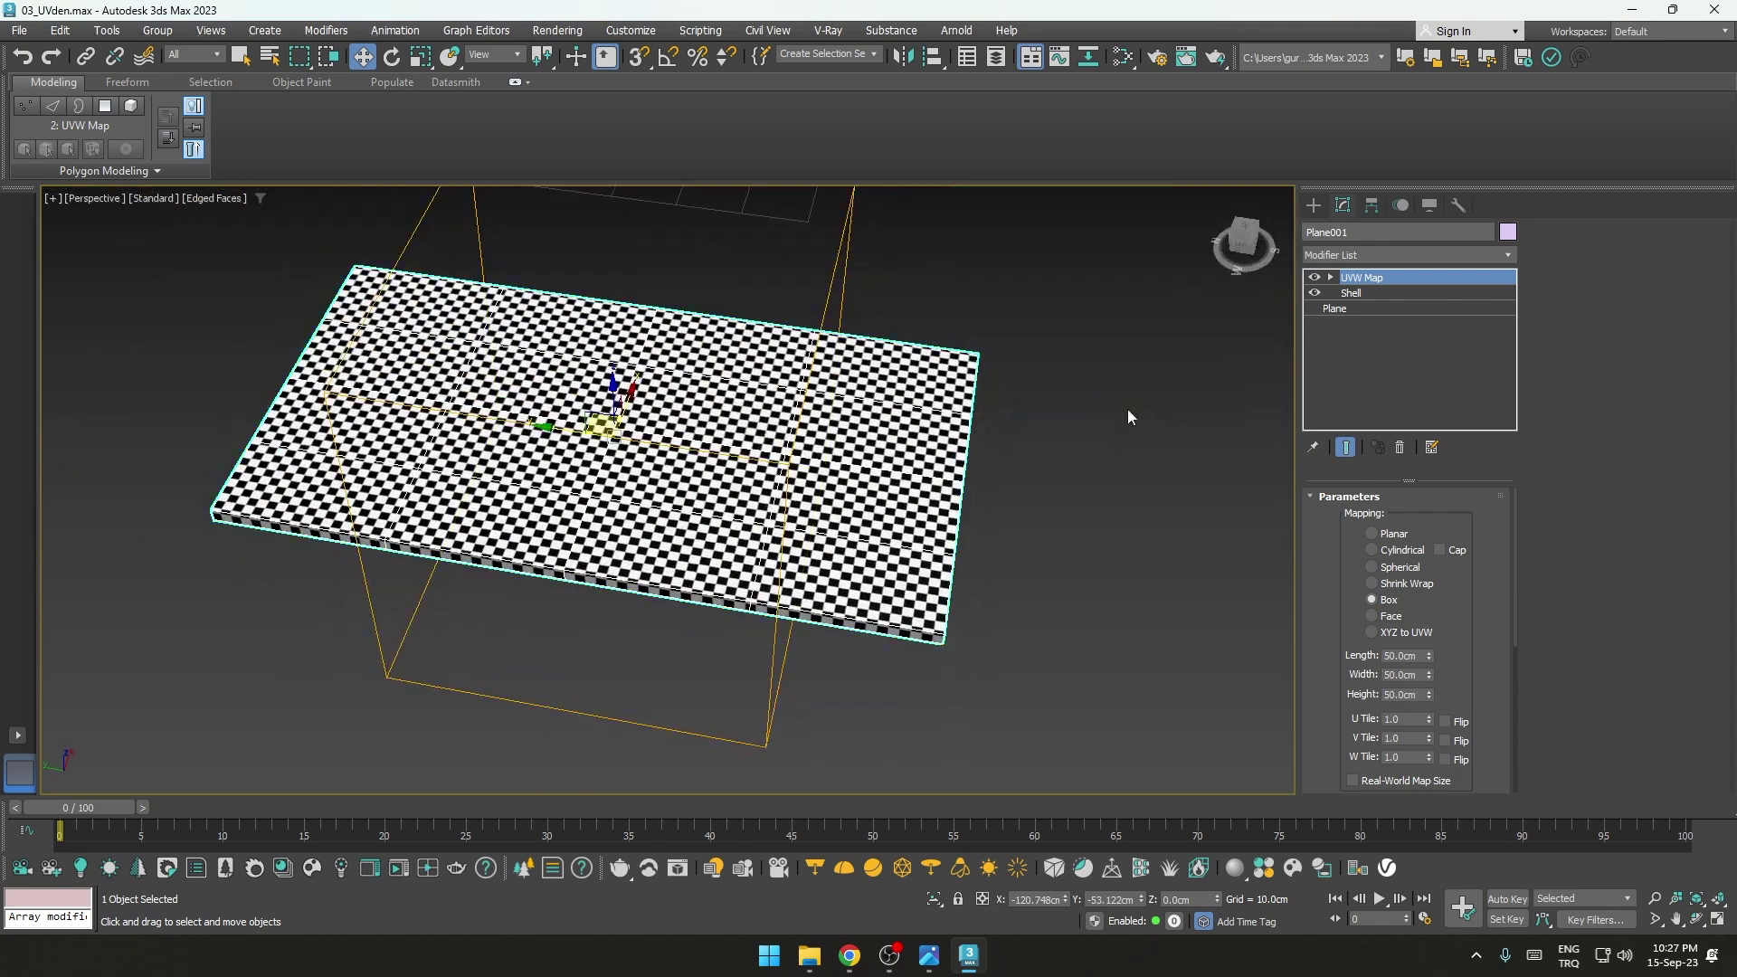
Step: Add Edit Poly on top and extrude two polygons upward about 20 cm
left_click(1365, 255)
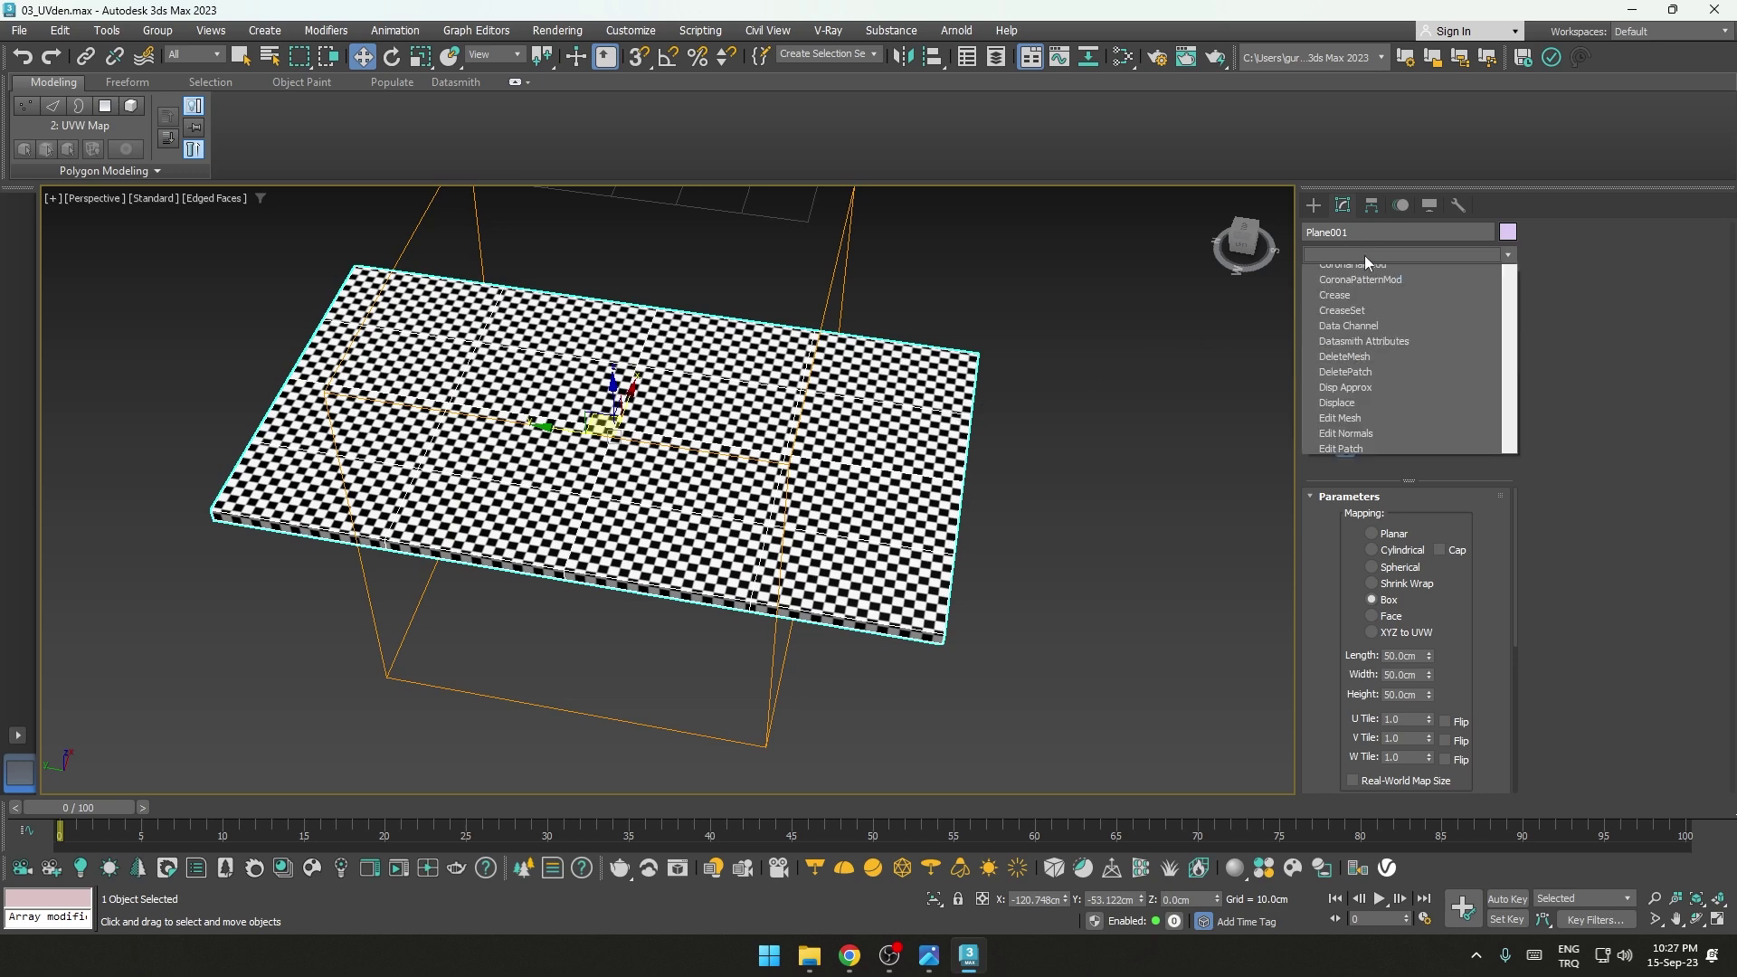
left_click(1352, 318)
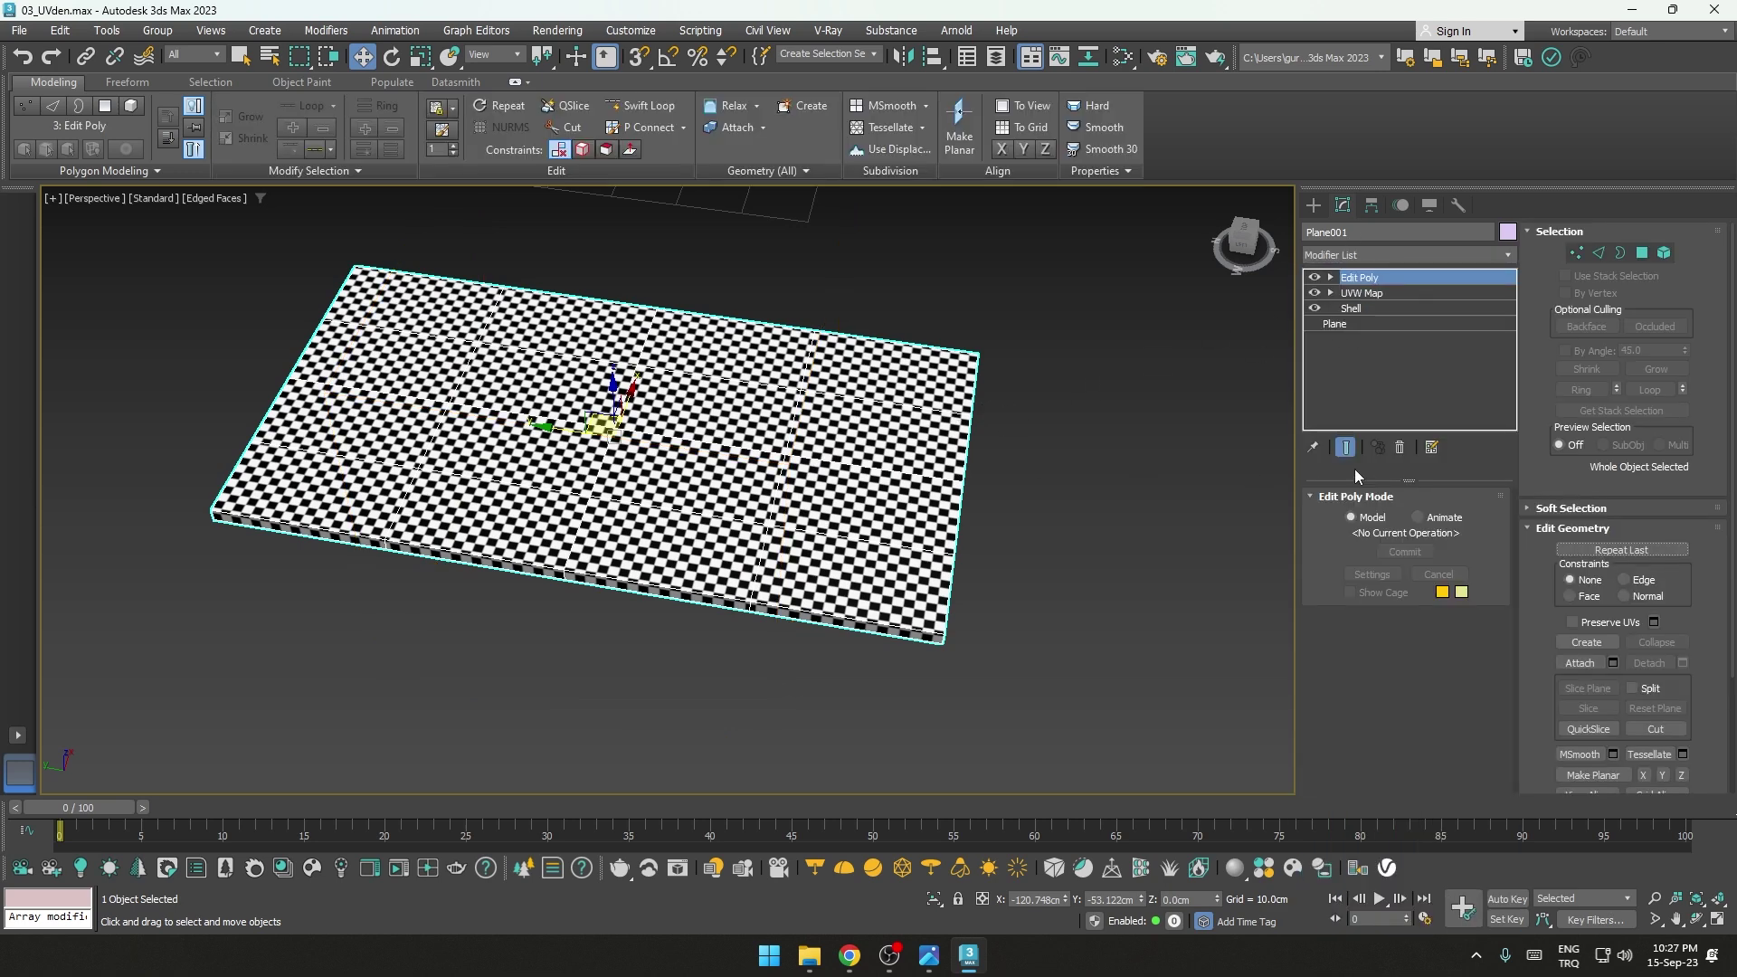
left_click(1642, 252)
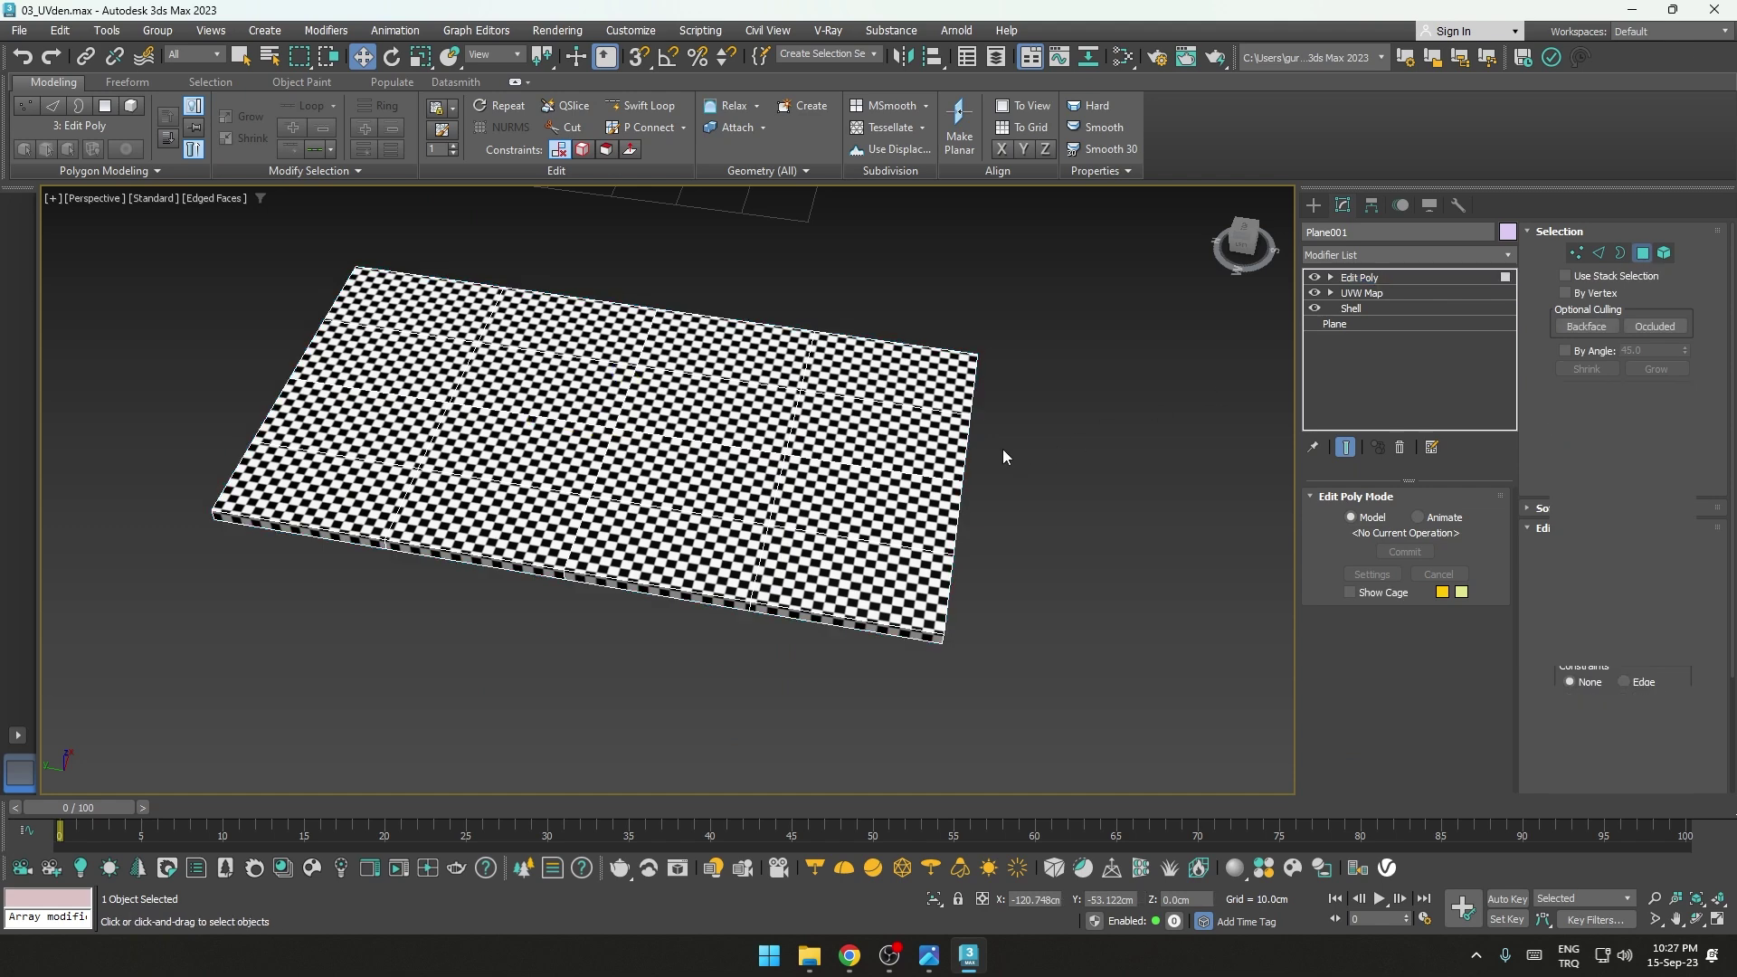
left_click(867, 491)
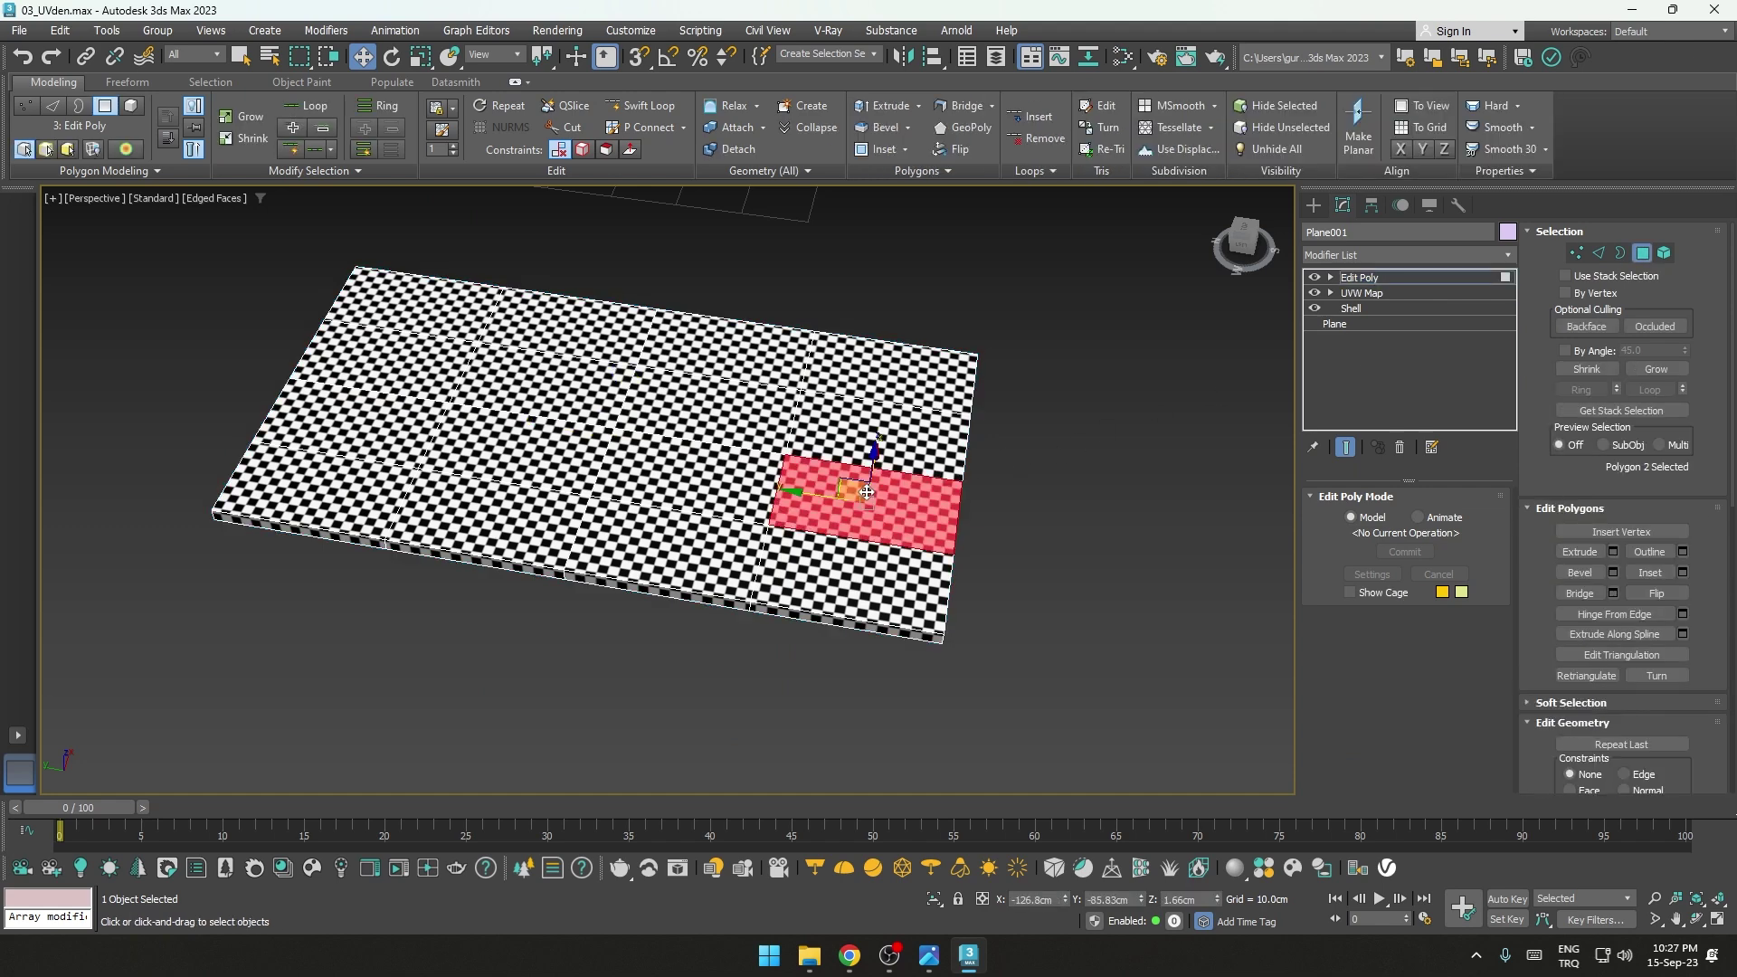
left_click(1614, 551)
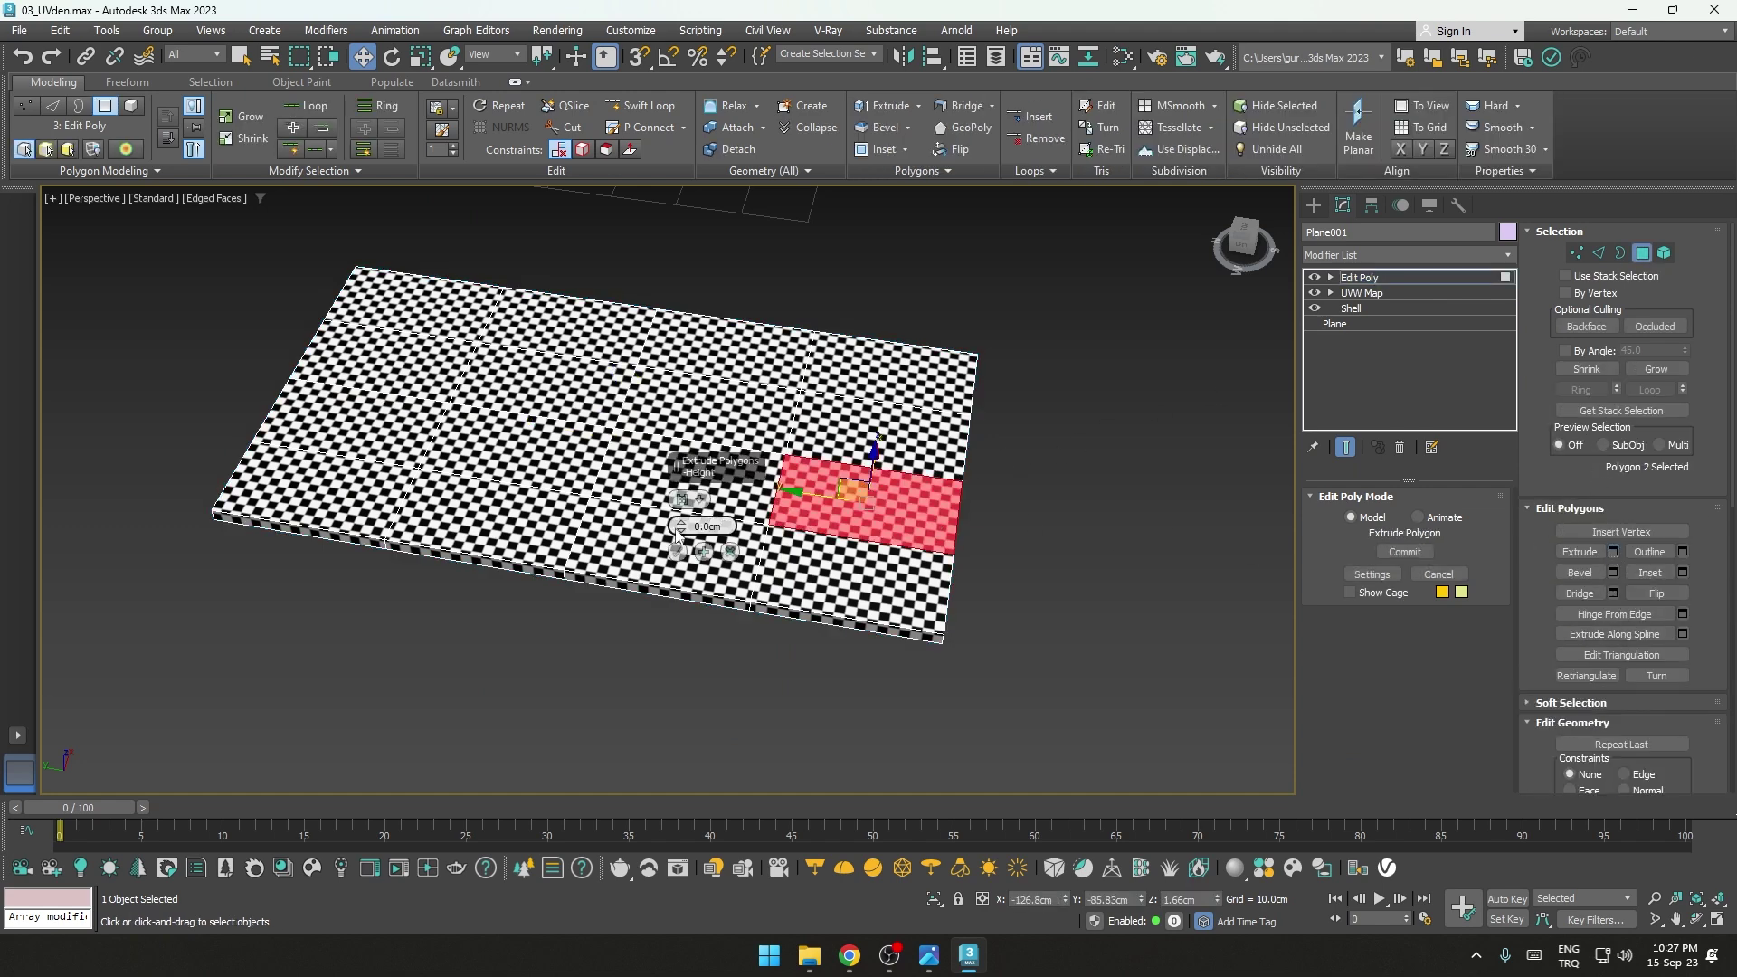
left_click_drag(678, 532, 676, 378)
middle_click_drag(676, 377, 874, 440, "alt")
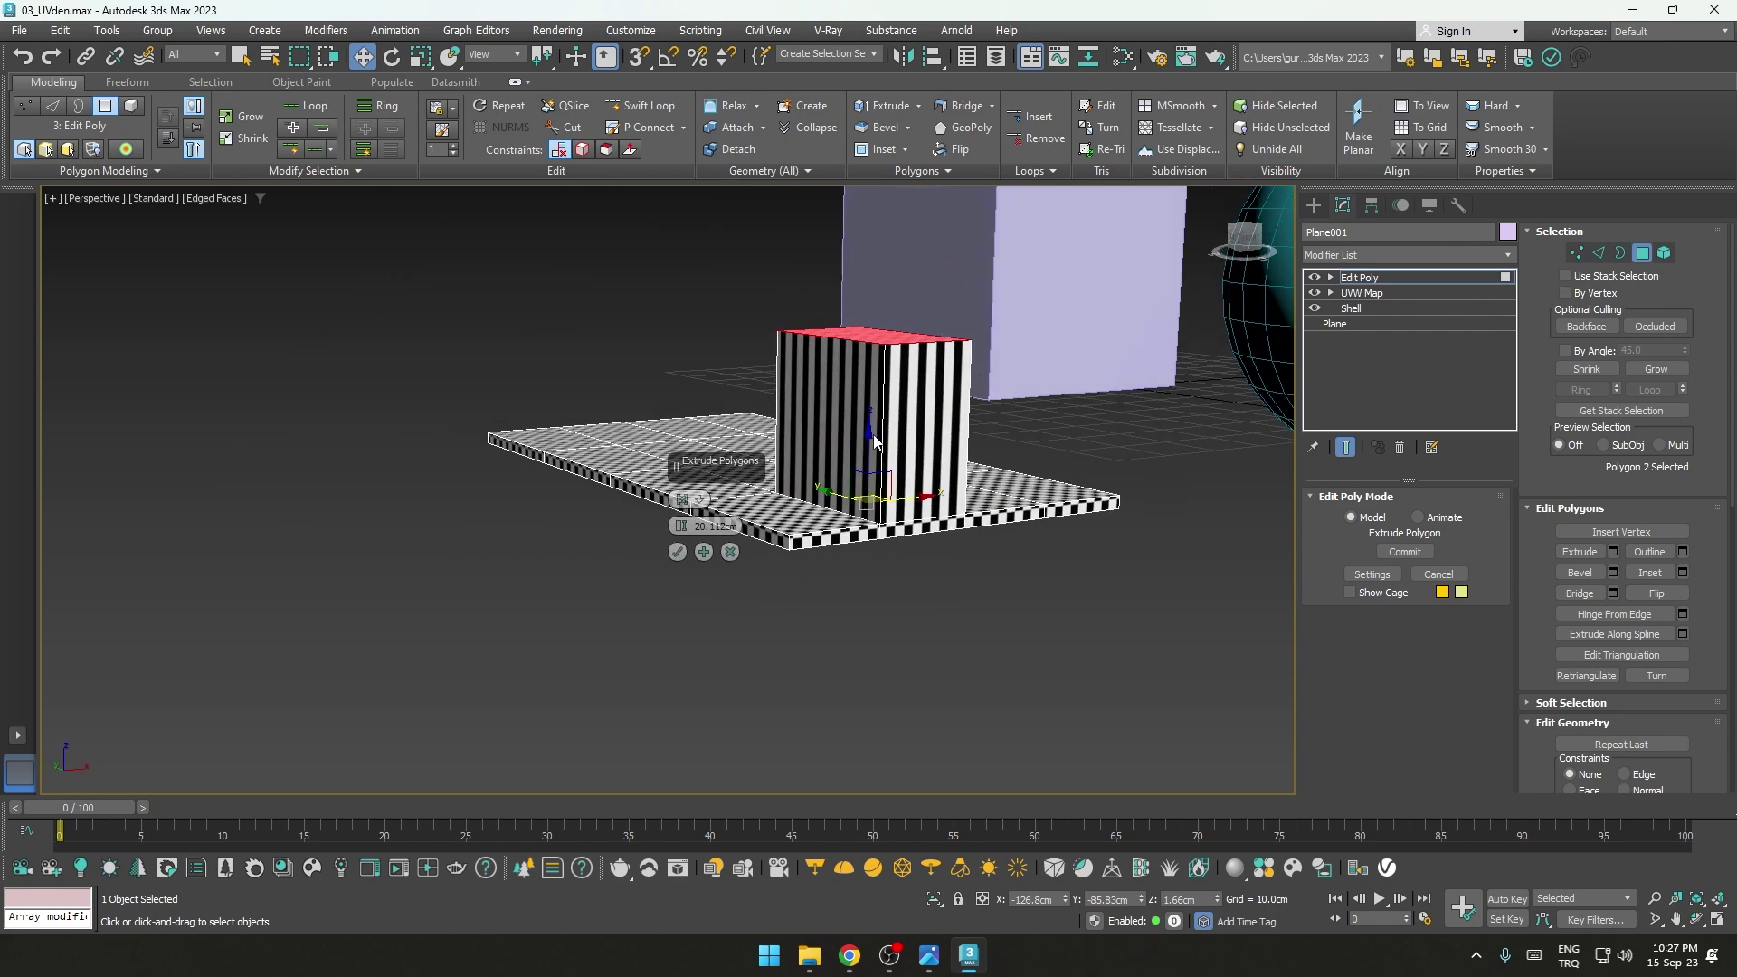
left_click(677, 551)
Step: Orbit around the block to inspect its stretched side stripes, then exit Polygon mode
scroll(821, 605, "up", 3)
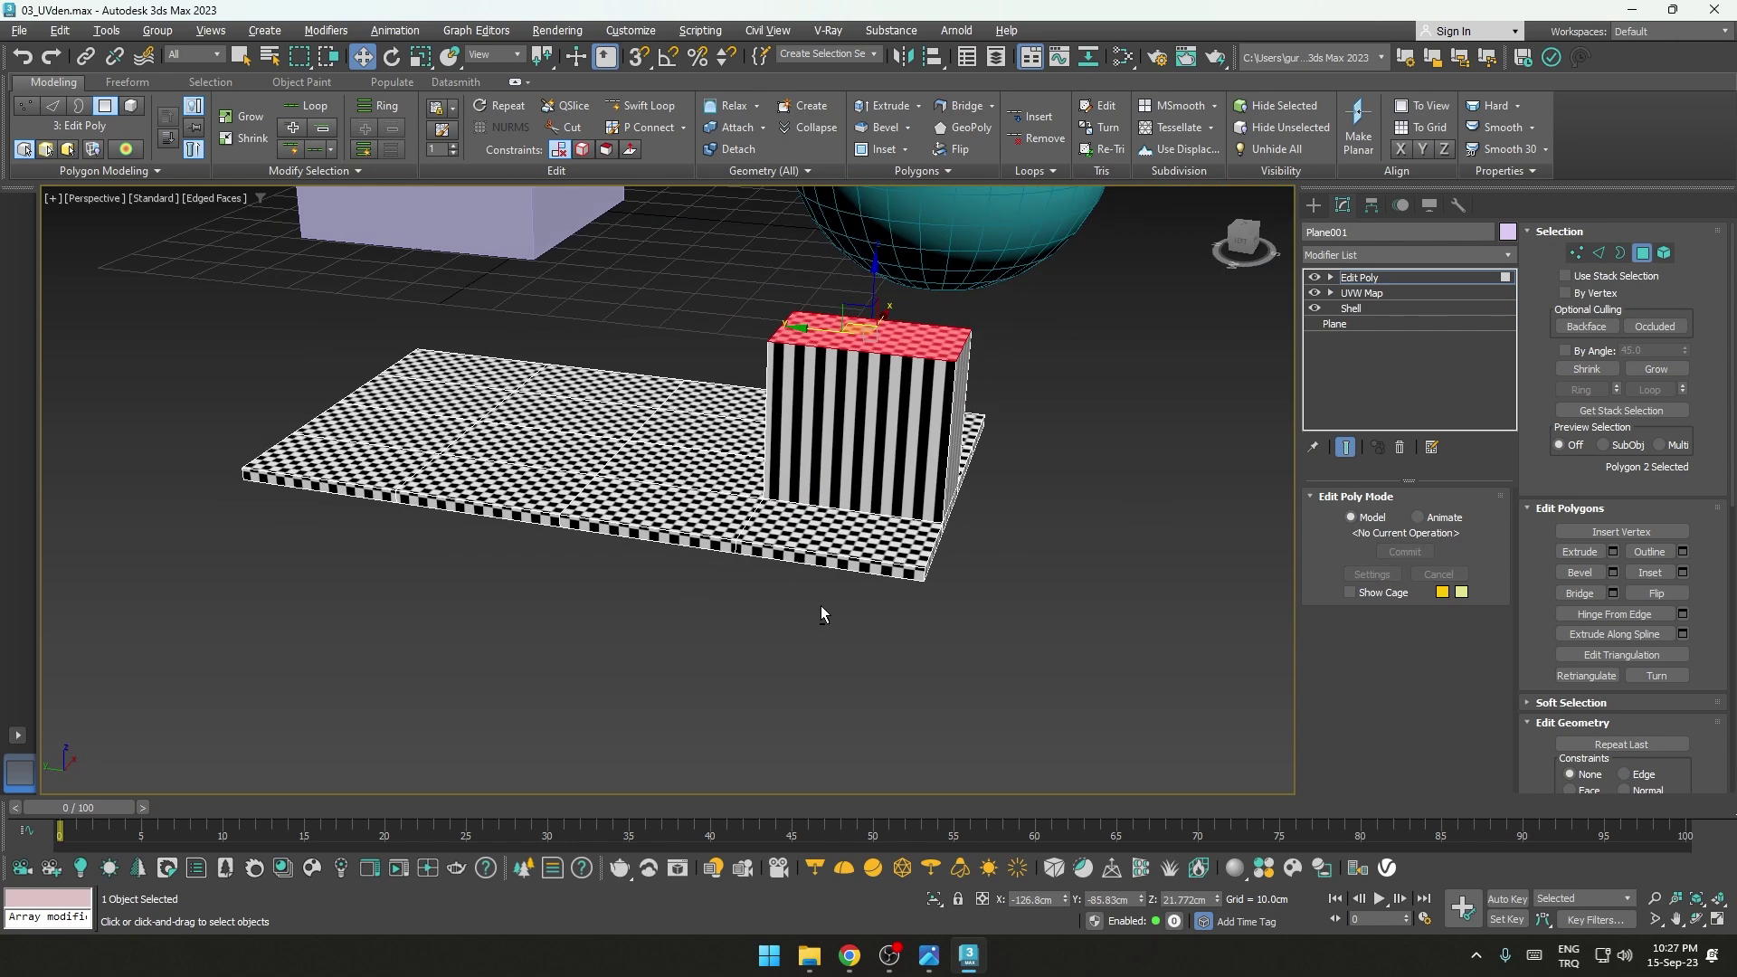
scroll(849, 386, "up", 3)
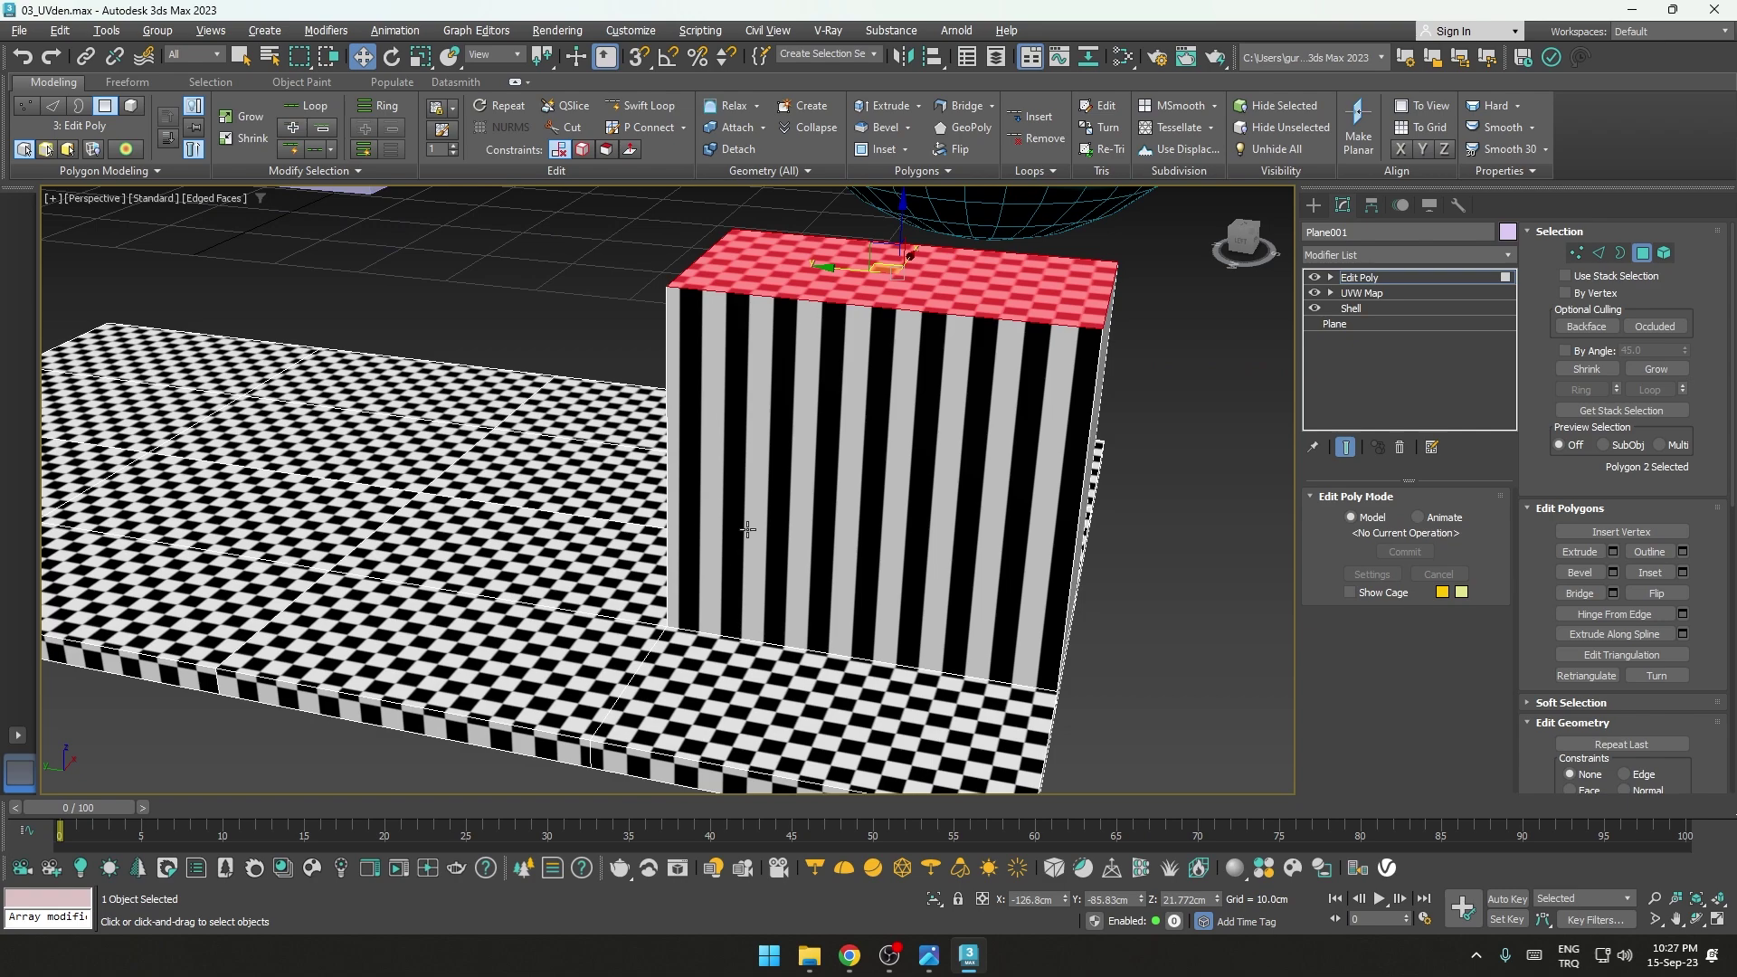
middle_click_drag(747, 529, 783, 484, "alt")
scroll(779, 586, "down", 3)
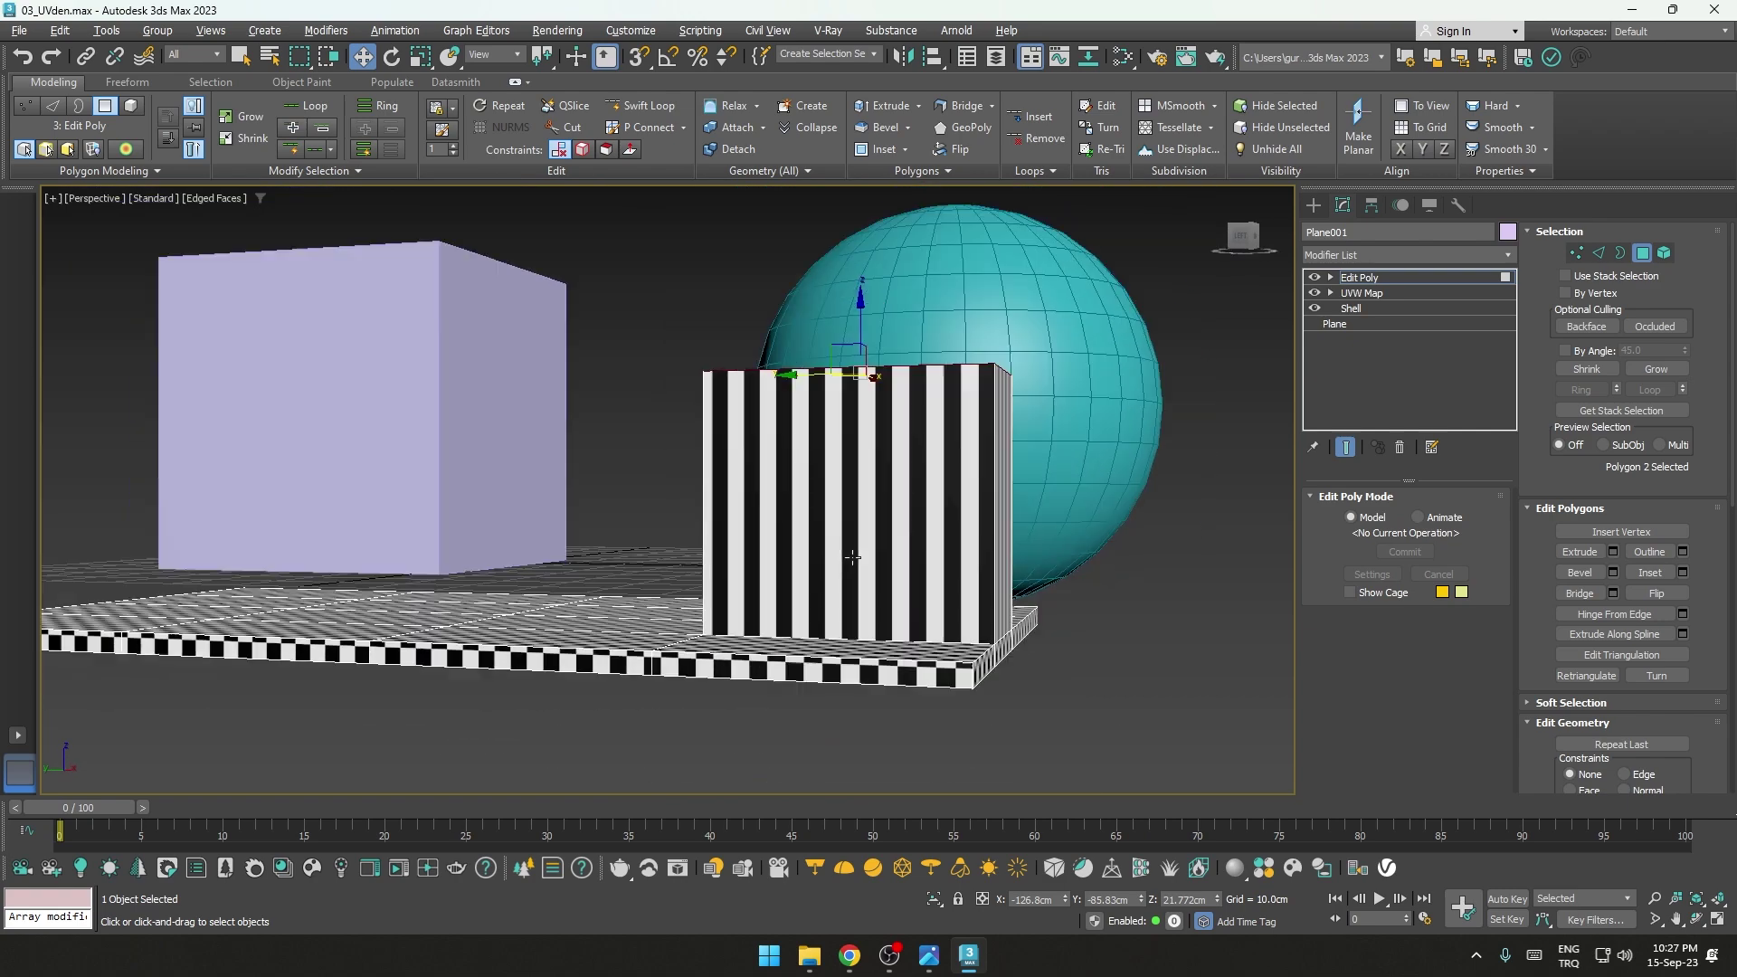
mouse_move(779, 586)
middle_mouse_down("alt")
mouse_move(995, 606)
mouse_move(909, 554)
middle_mouse_up("alt")
scroll(993, 604, "up", 3)
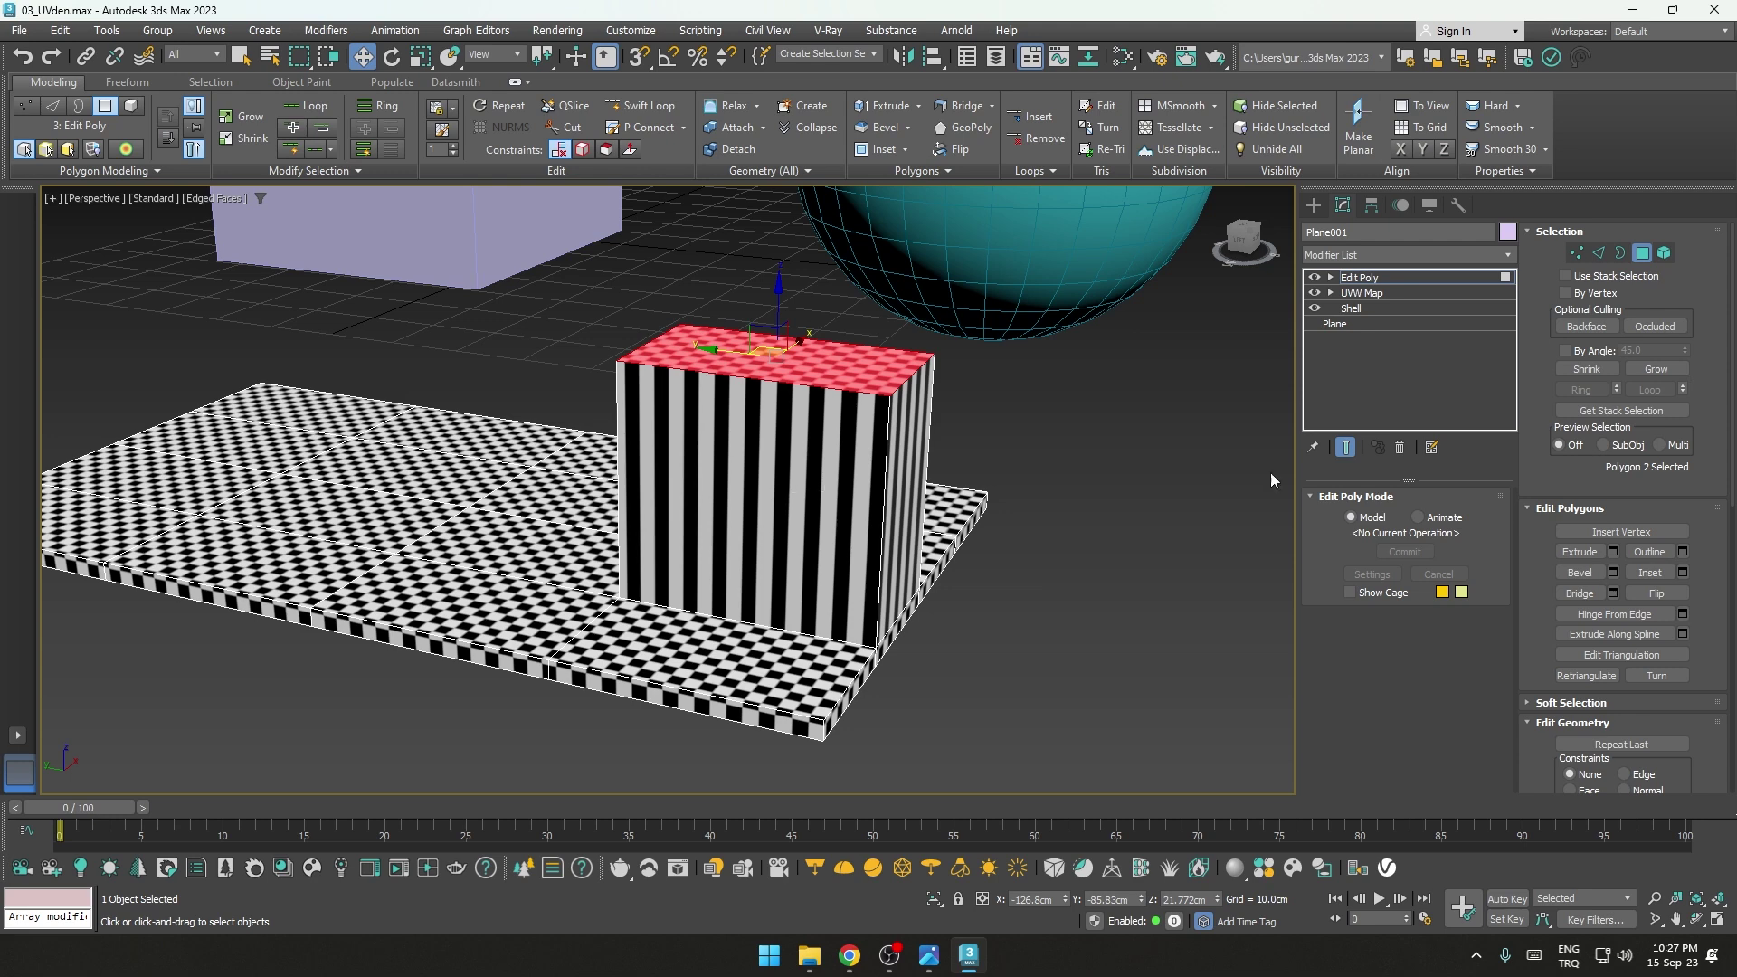
left_click(1365, 279)
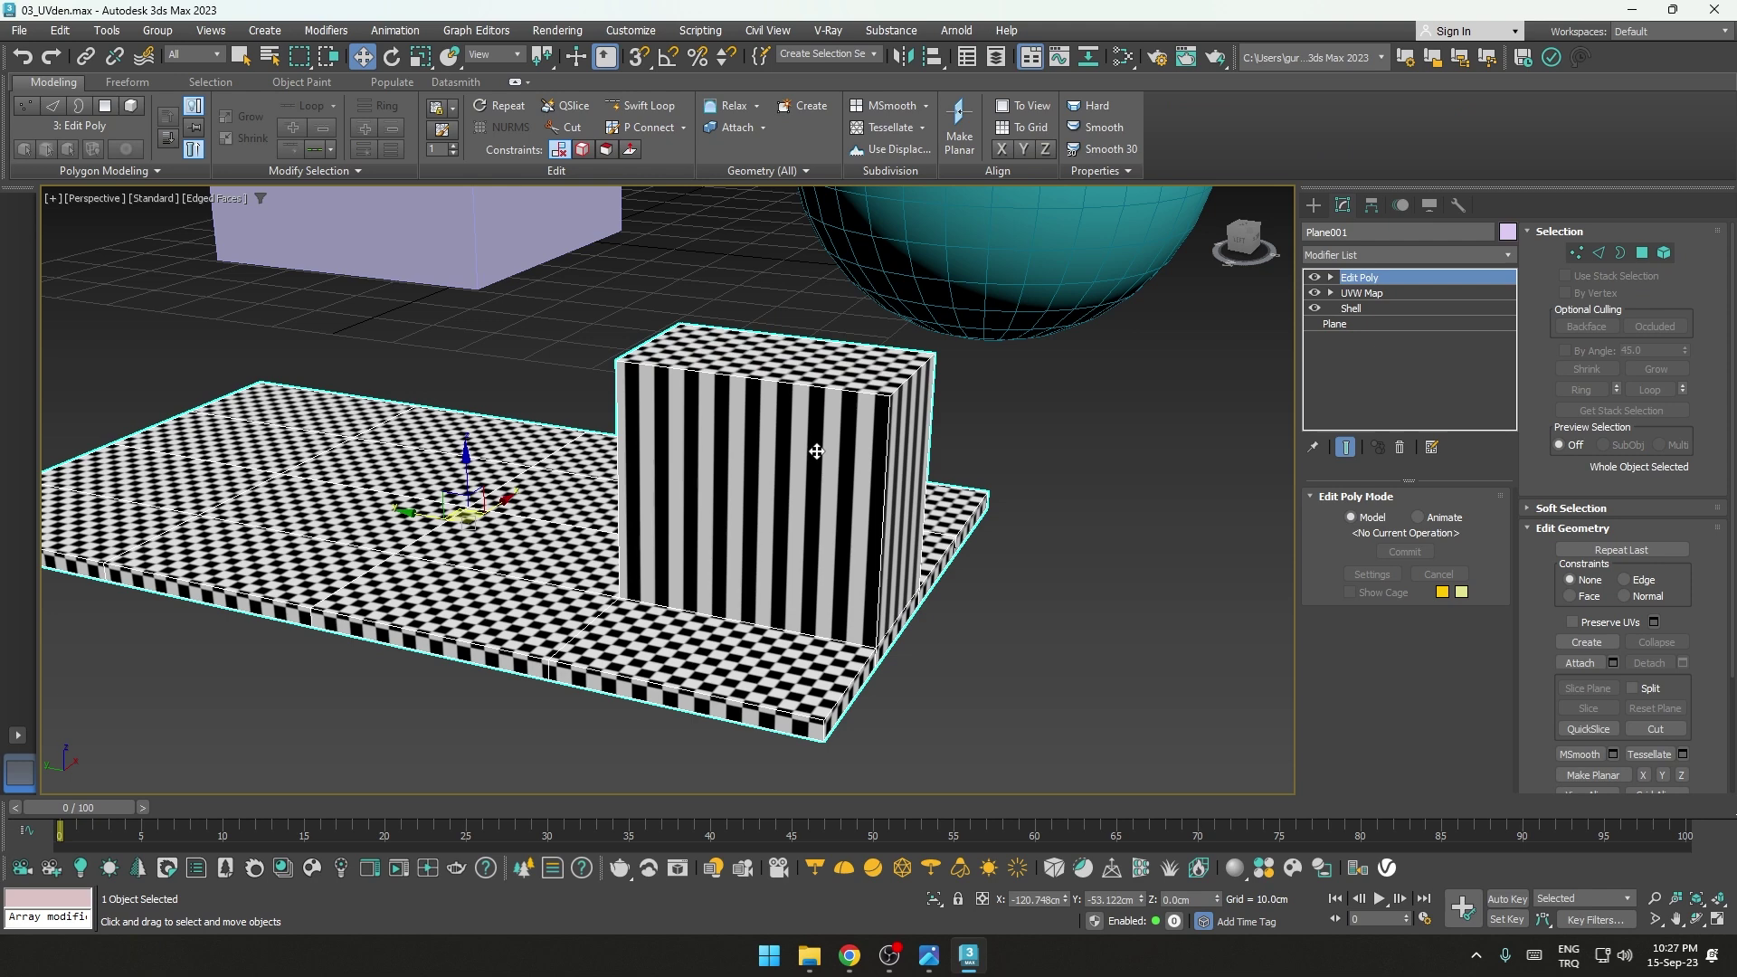
Step: Delete the top Edit Poly and add a new Edit Poly beneath UVW Map, above Shell
right_click(1364, 278)
left_click(1380, 308)
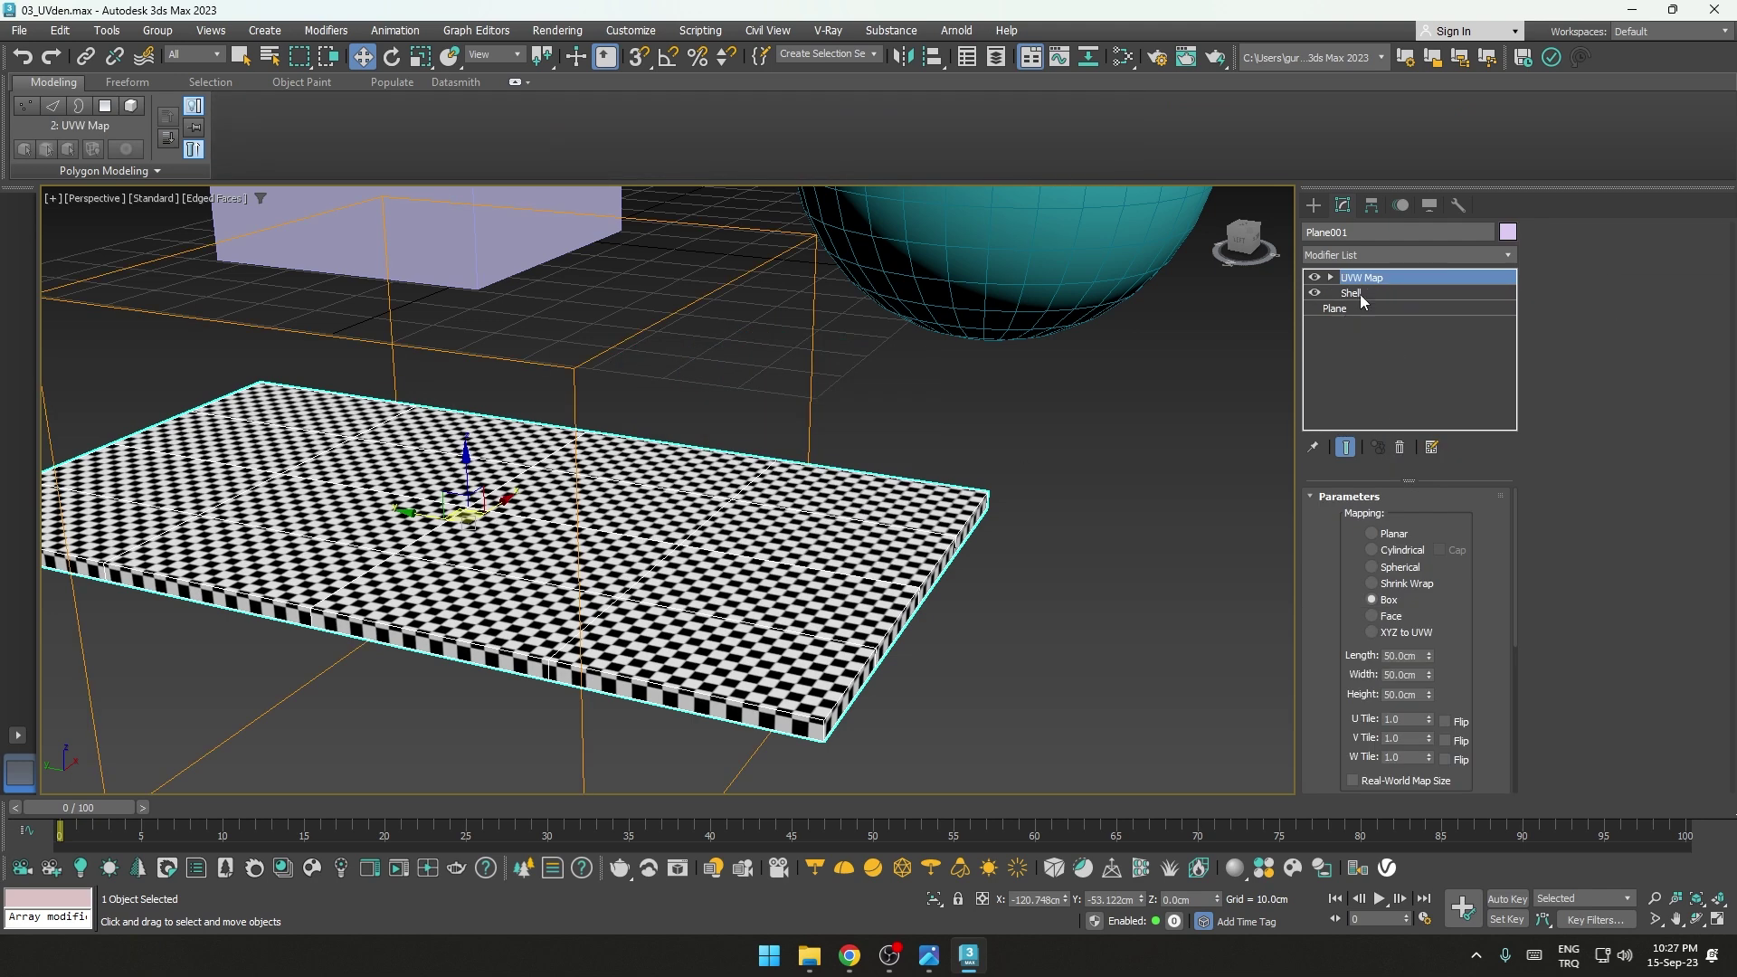
left_click(1362, 295)
left_click(1356, 249)
key("e")
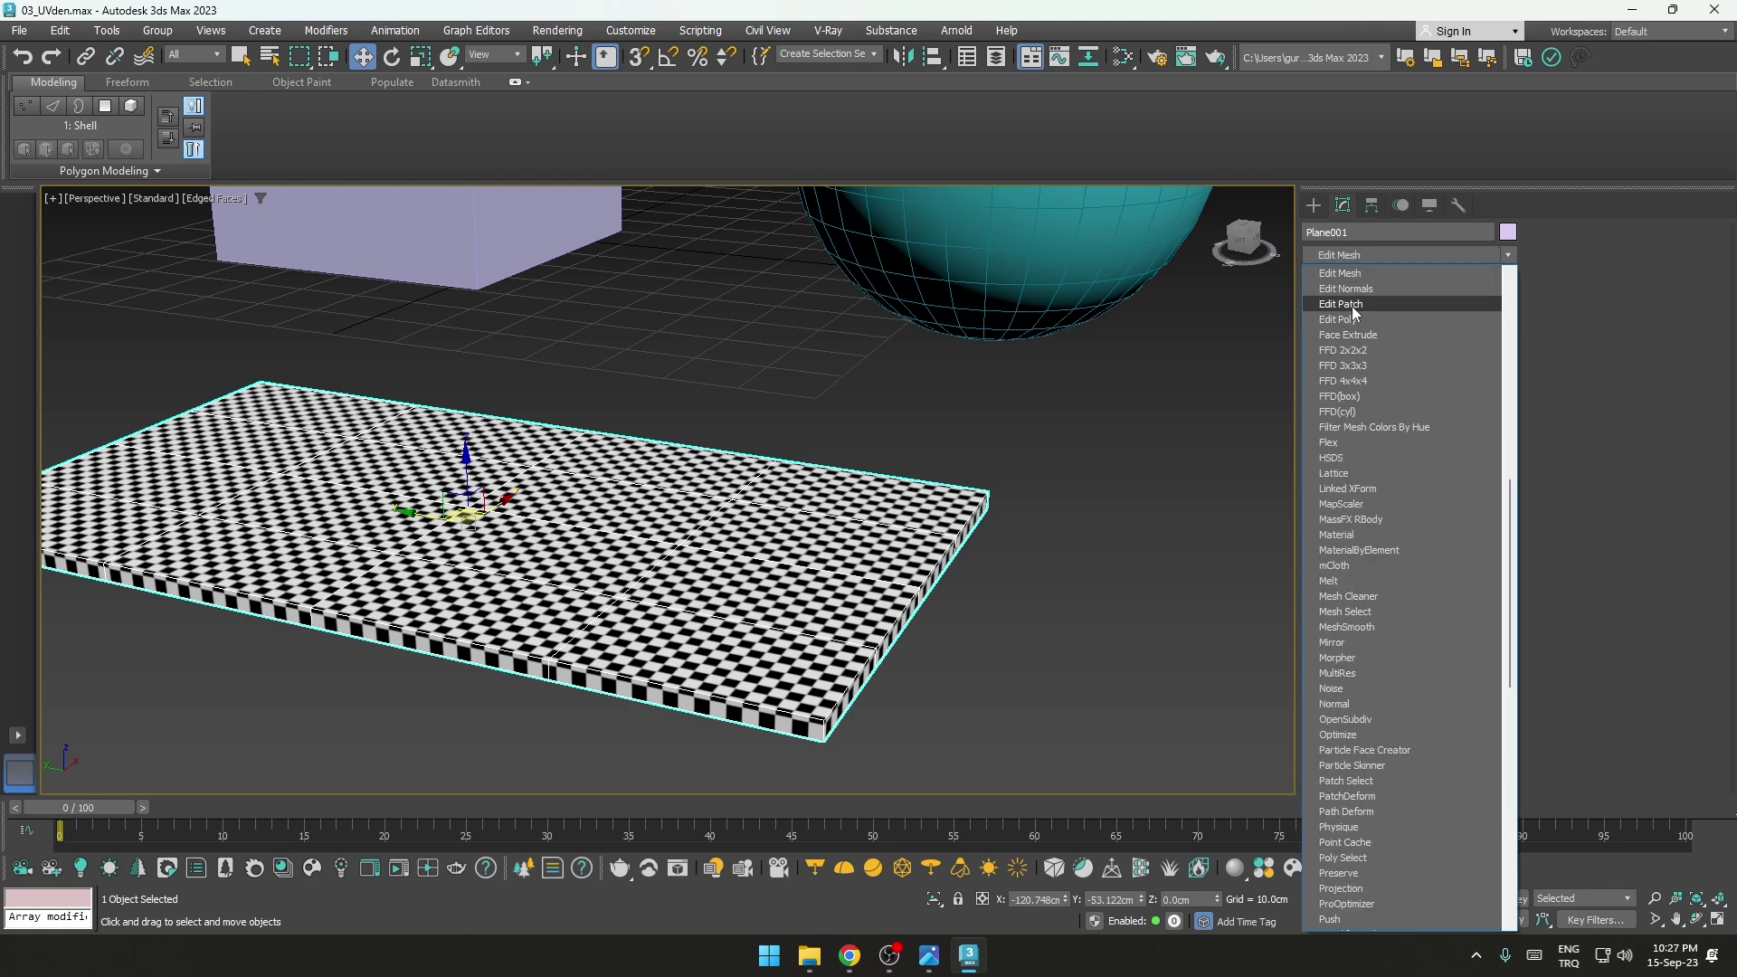
left_click(1348, 320)
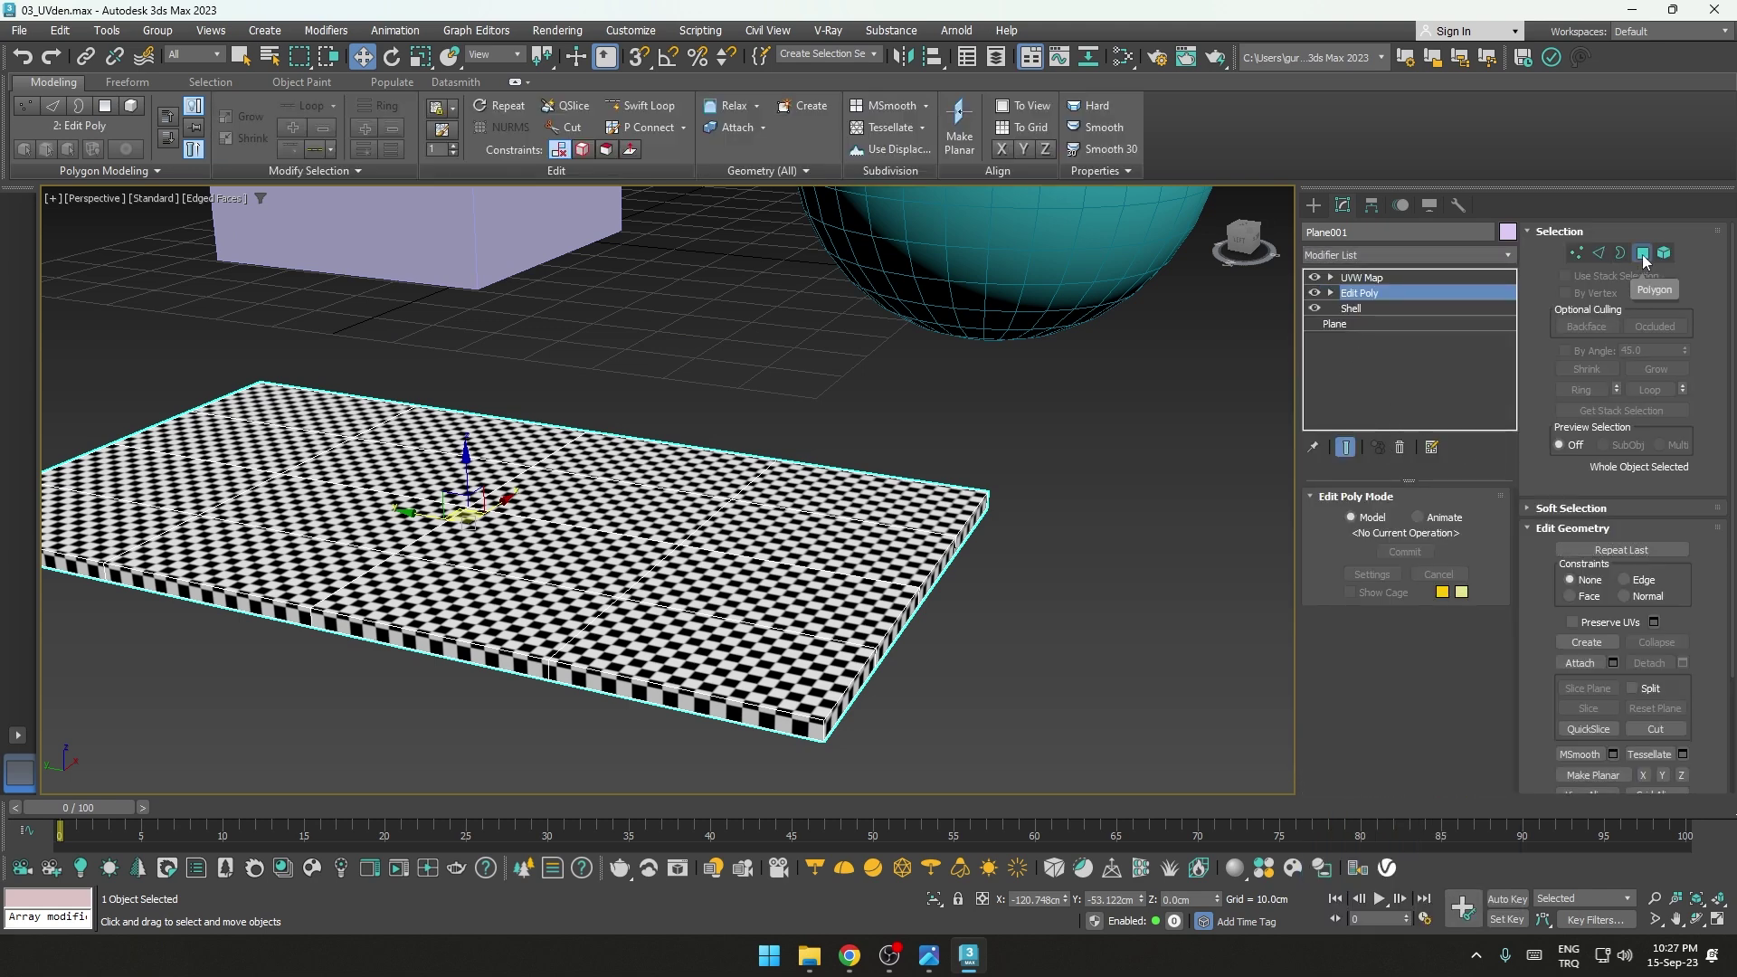
Step: Extrude two front-right polygons up into a tall box and orbit to view its even checker
left_click(1643, 254)
left_click(778, 592)
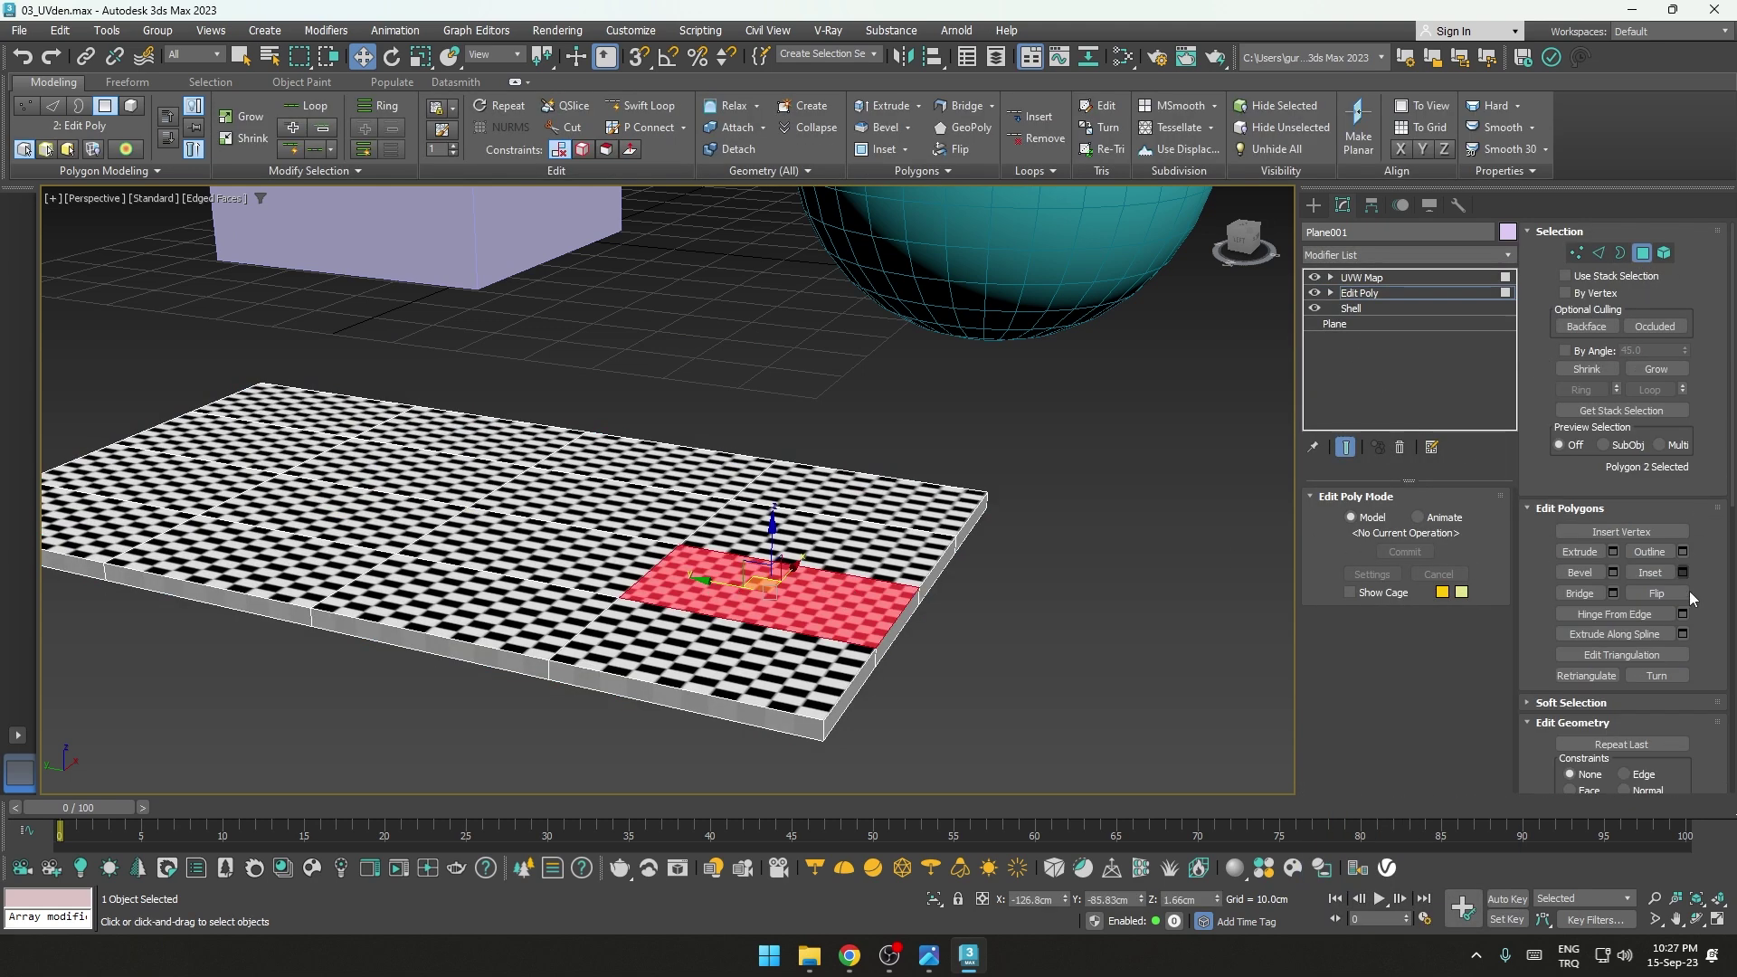
left_click(1612, 552)
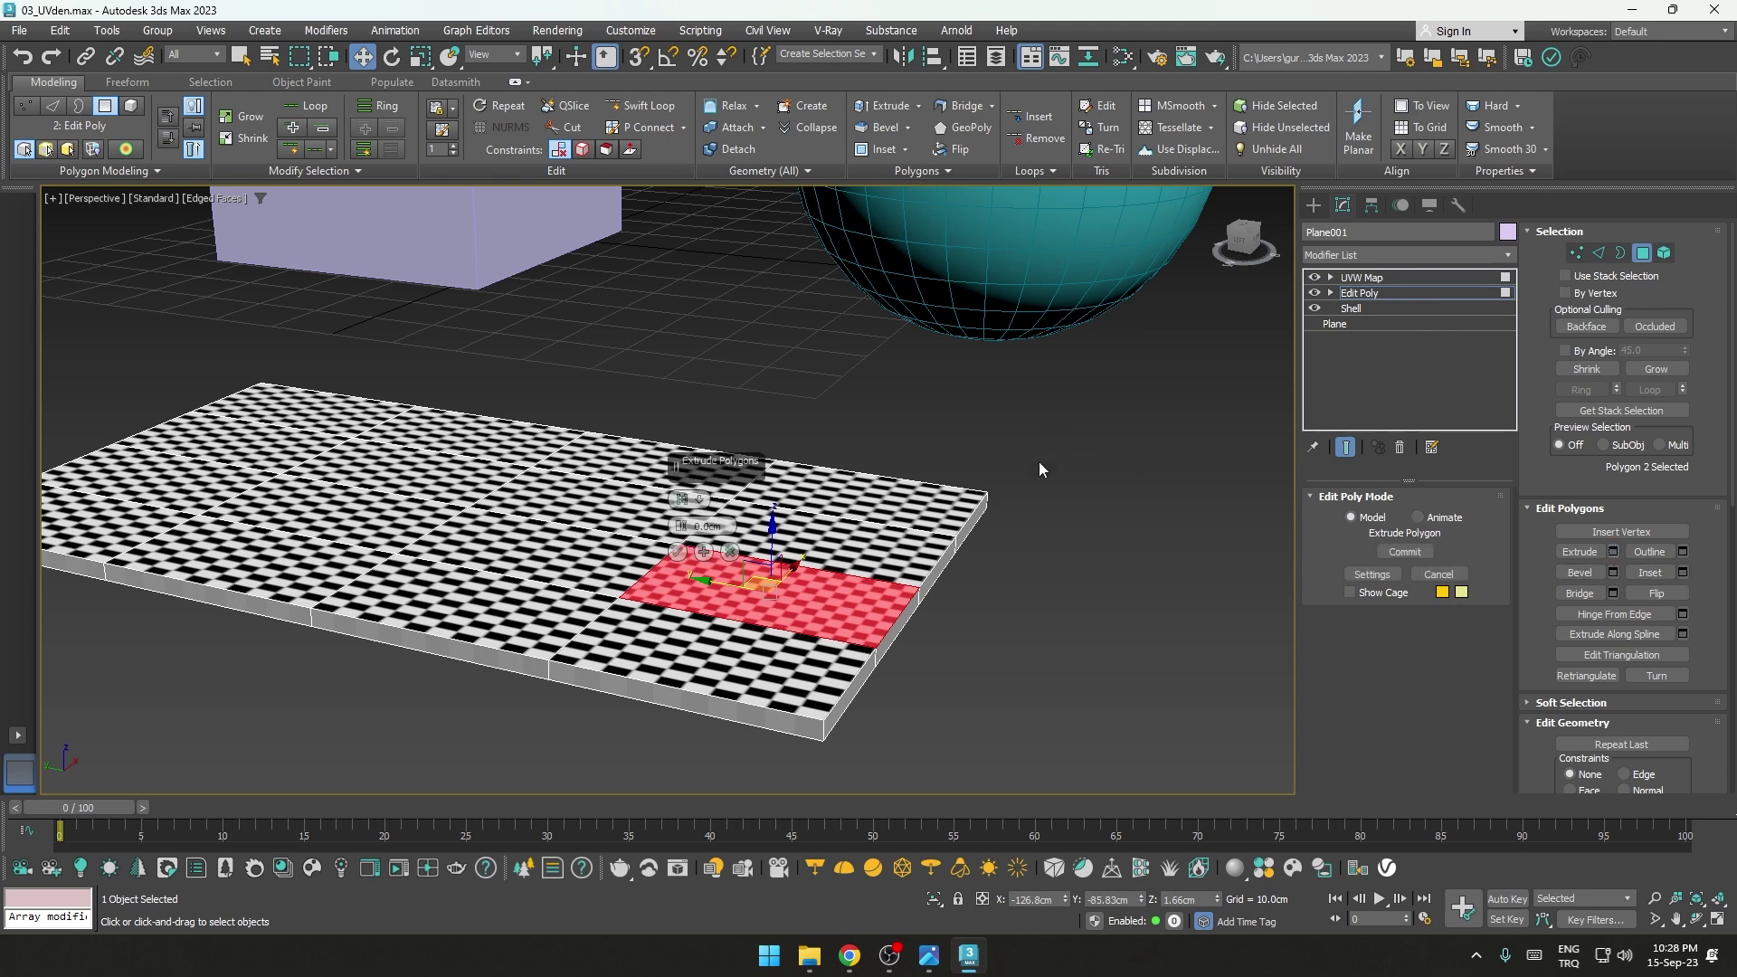
left_click_drag(681, 529, 702, 471)
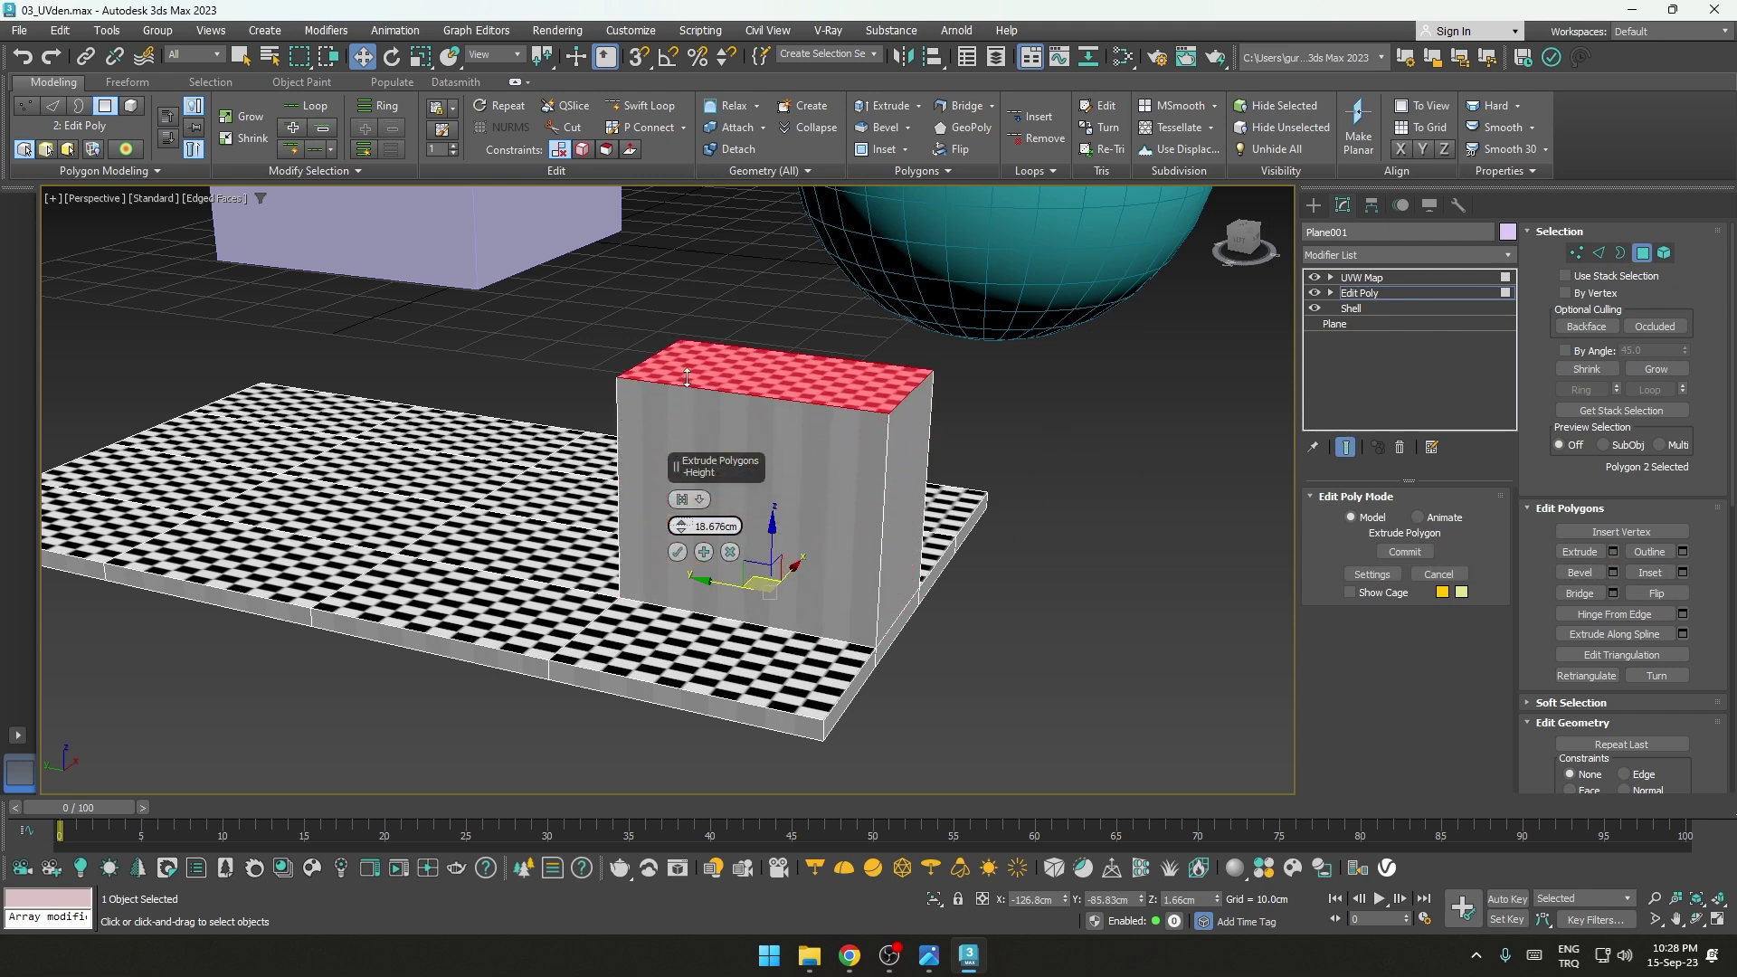
left_click(678, 552)
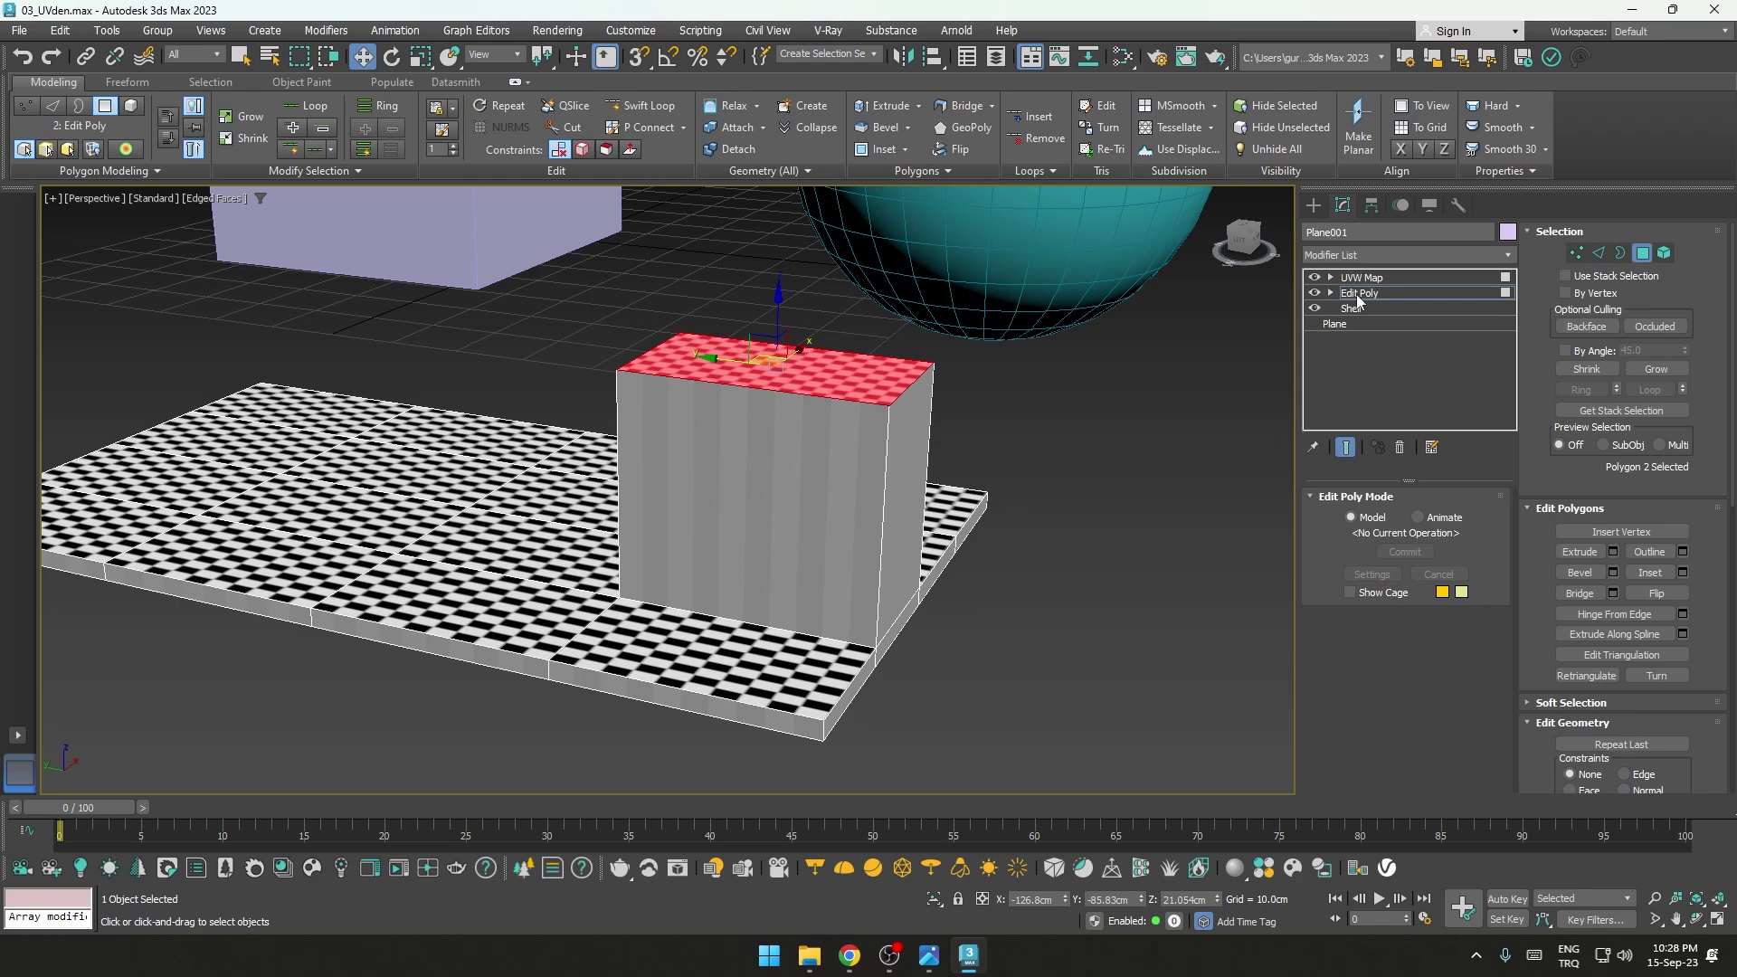
left_click(1357, 294)
mouse_move(860, 522)
middle_mouse_down("alt")
mouse_move(905, 616)
mouse_move(1068, 608)
middle_mouse_up("alt")
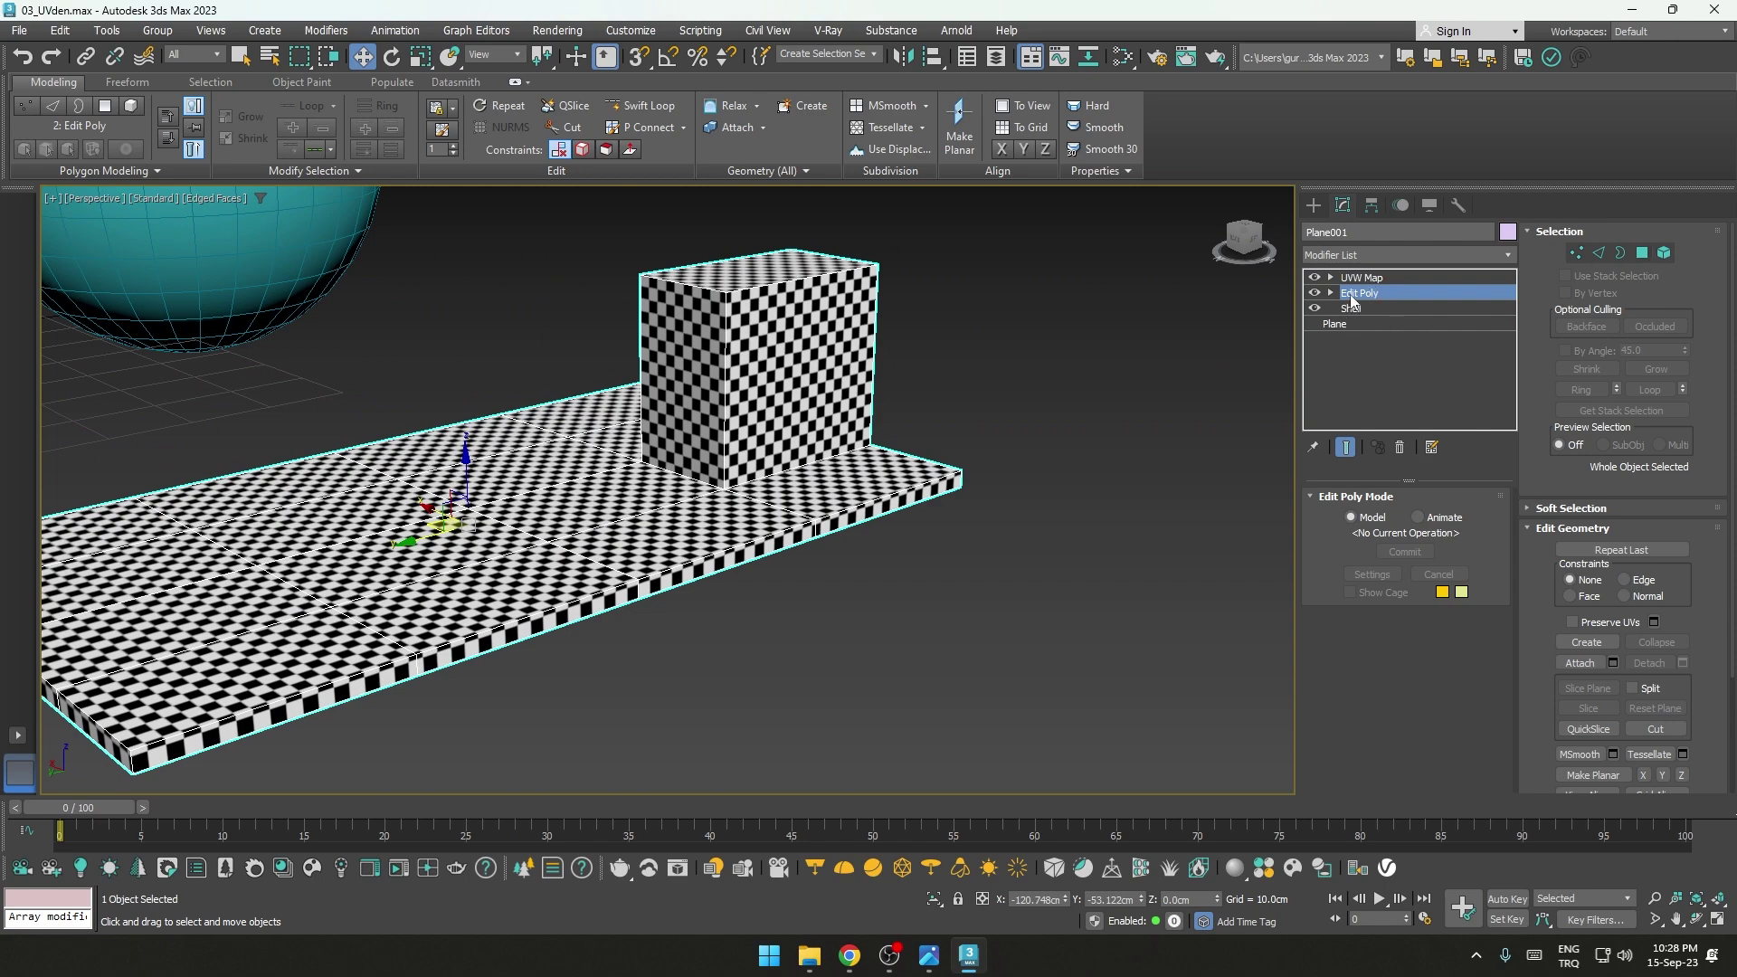
mouse_move(932, 421)
middle_mouse_down("alt")
mouse_move(930, 458)
mouse_move(905, 452)
middle_mouse_up("alt")
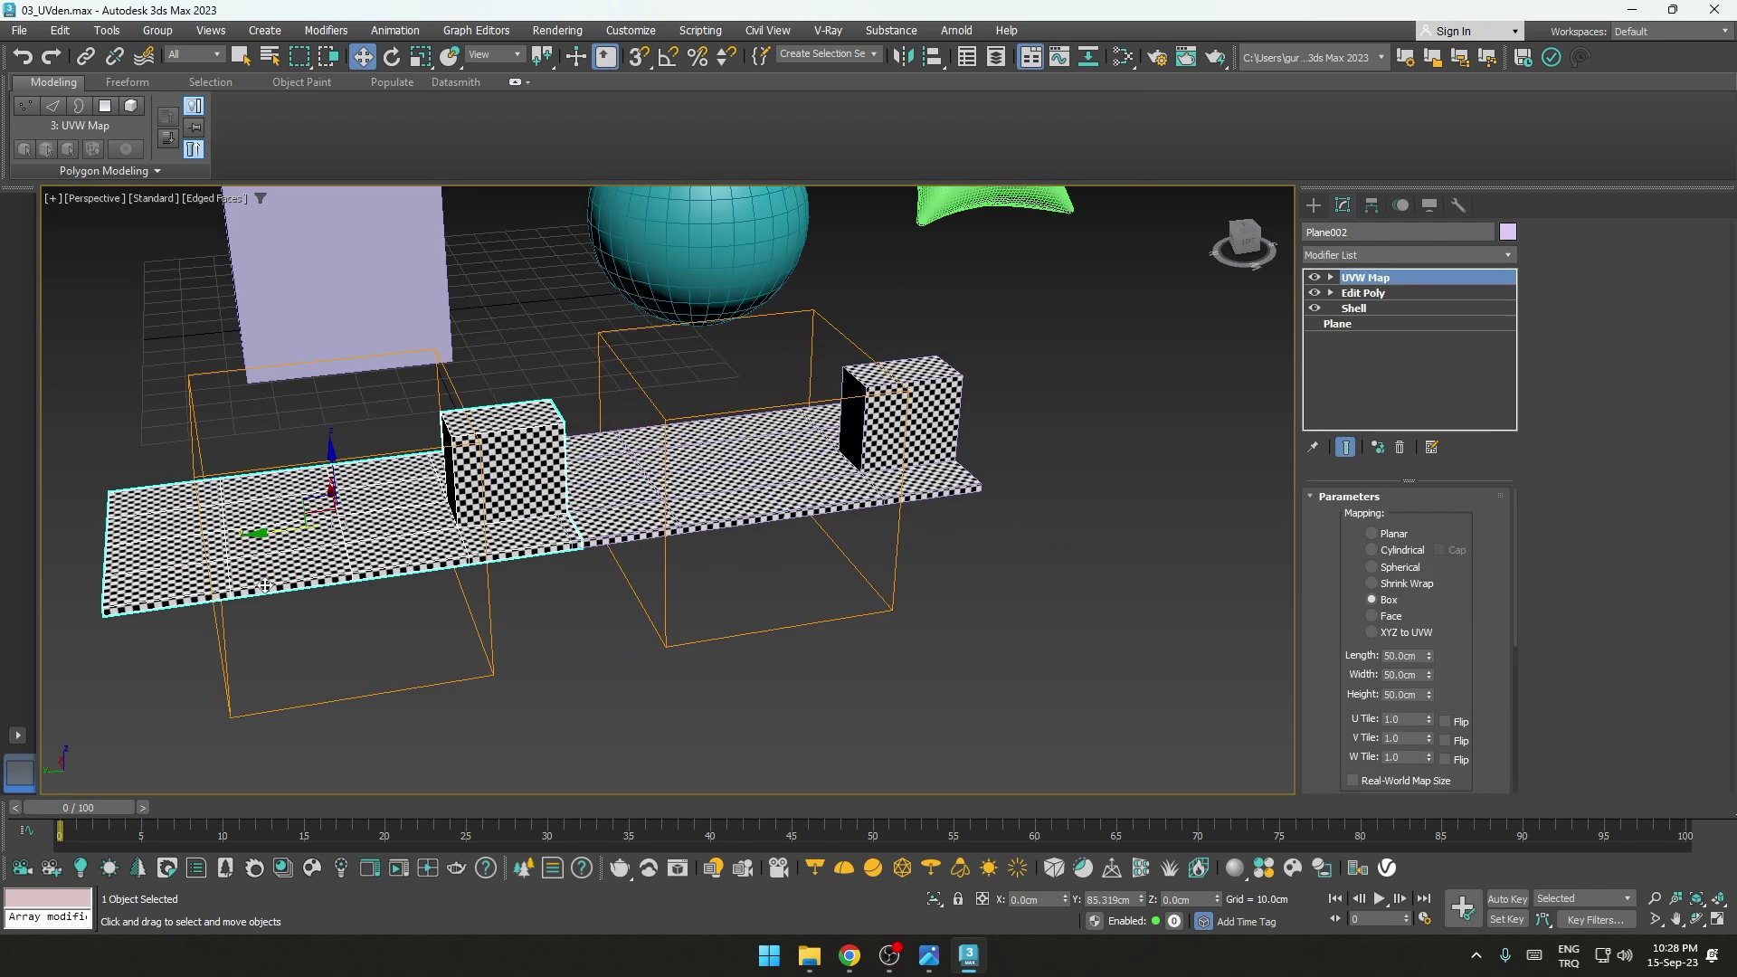
left_click_drag(680, 480, 201, 545, "shift")
left_click(869, 552)
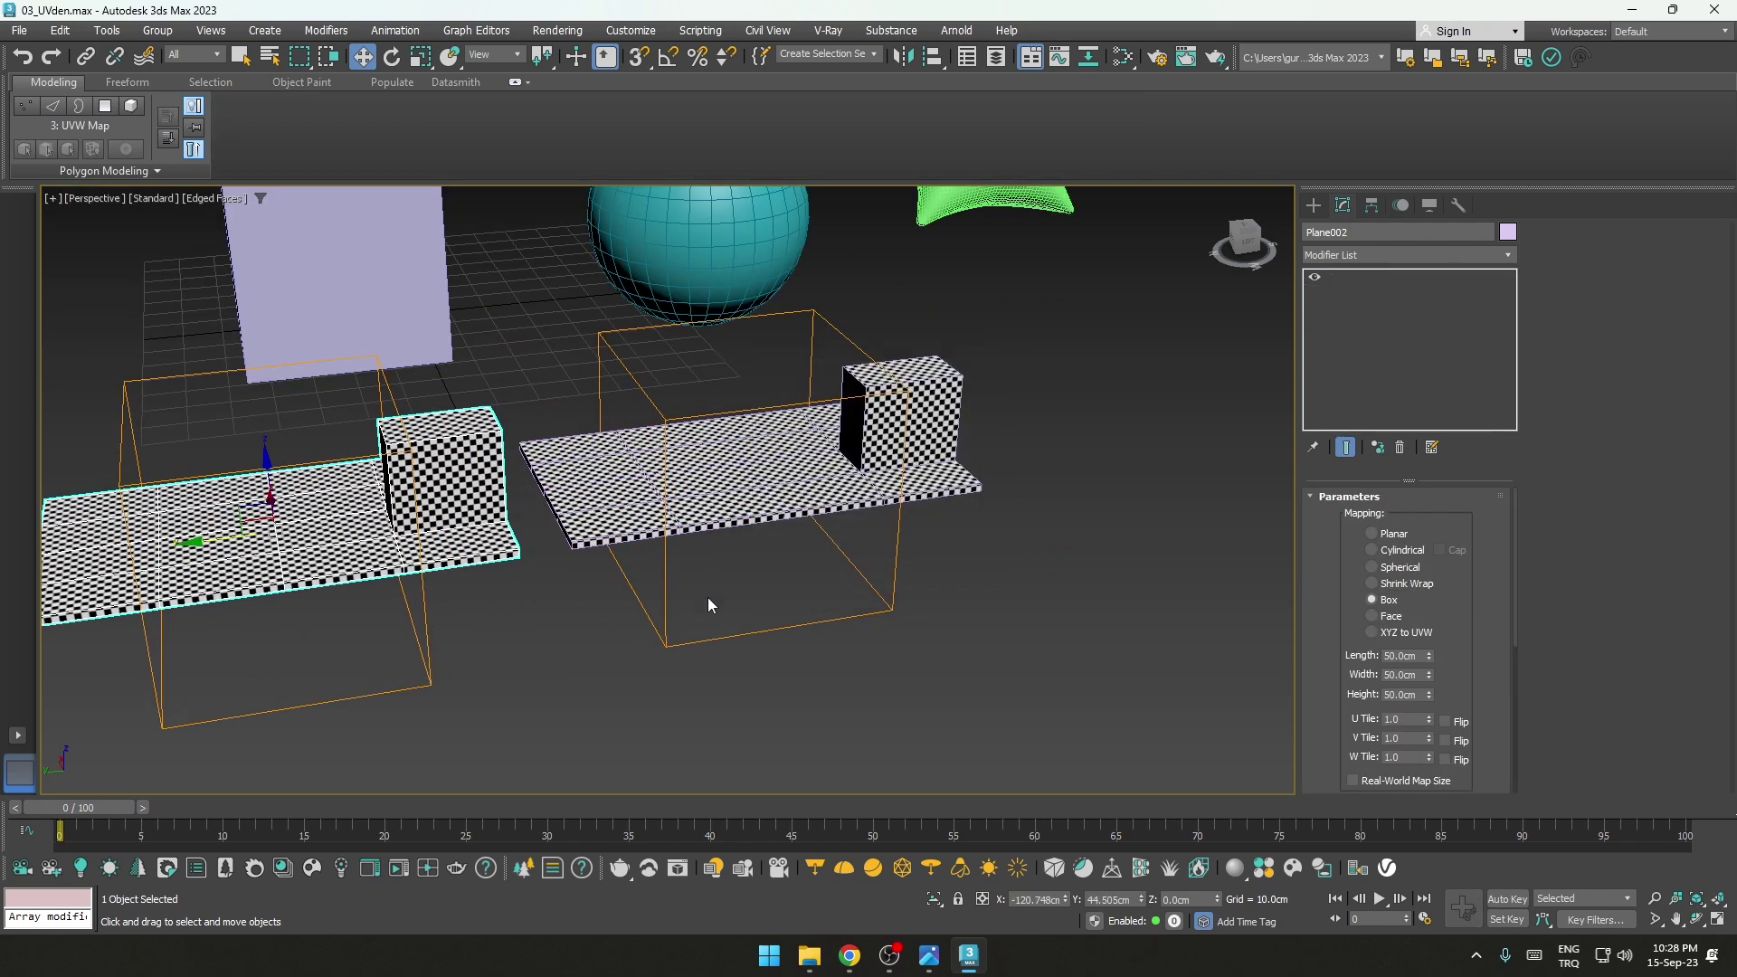
middle_click_drag(708, 597, 950, 570, "alt")
right_click(574, 540)
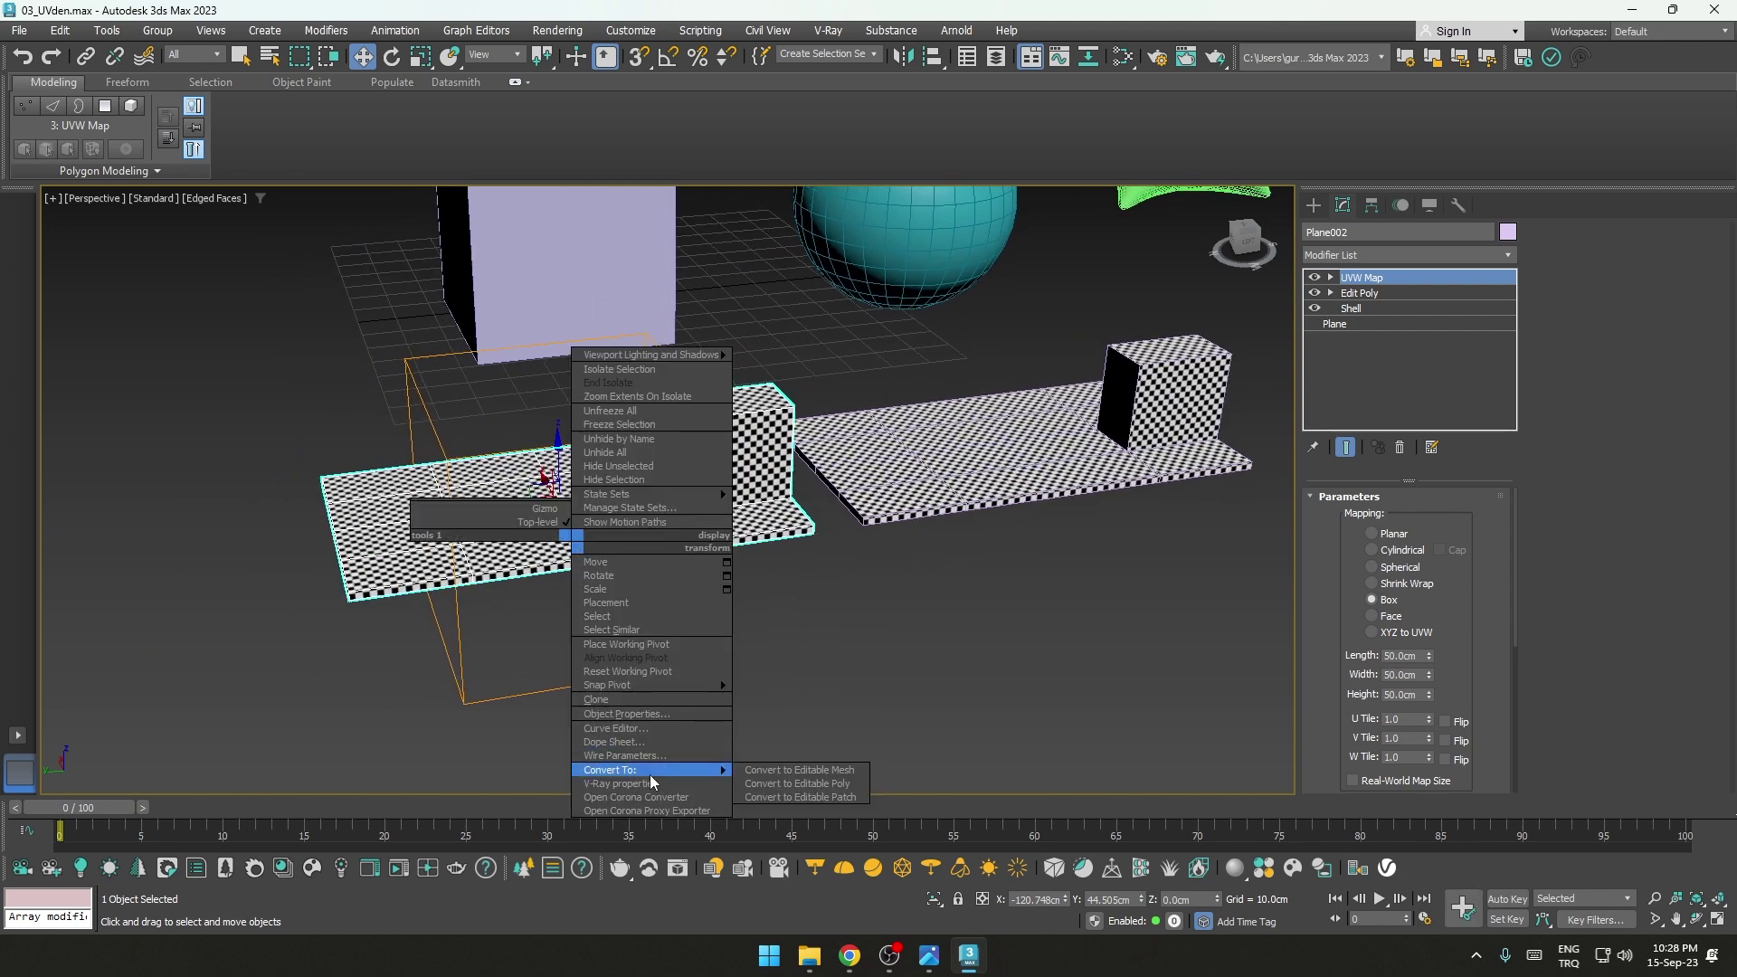
mouse_move(624, 770)
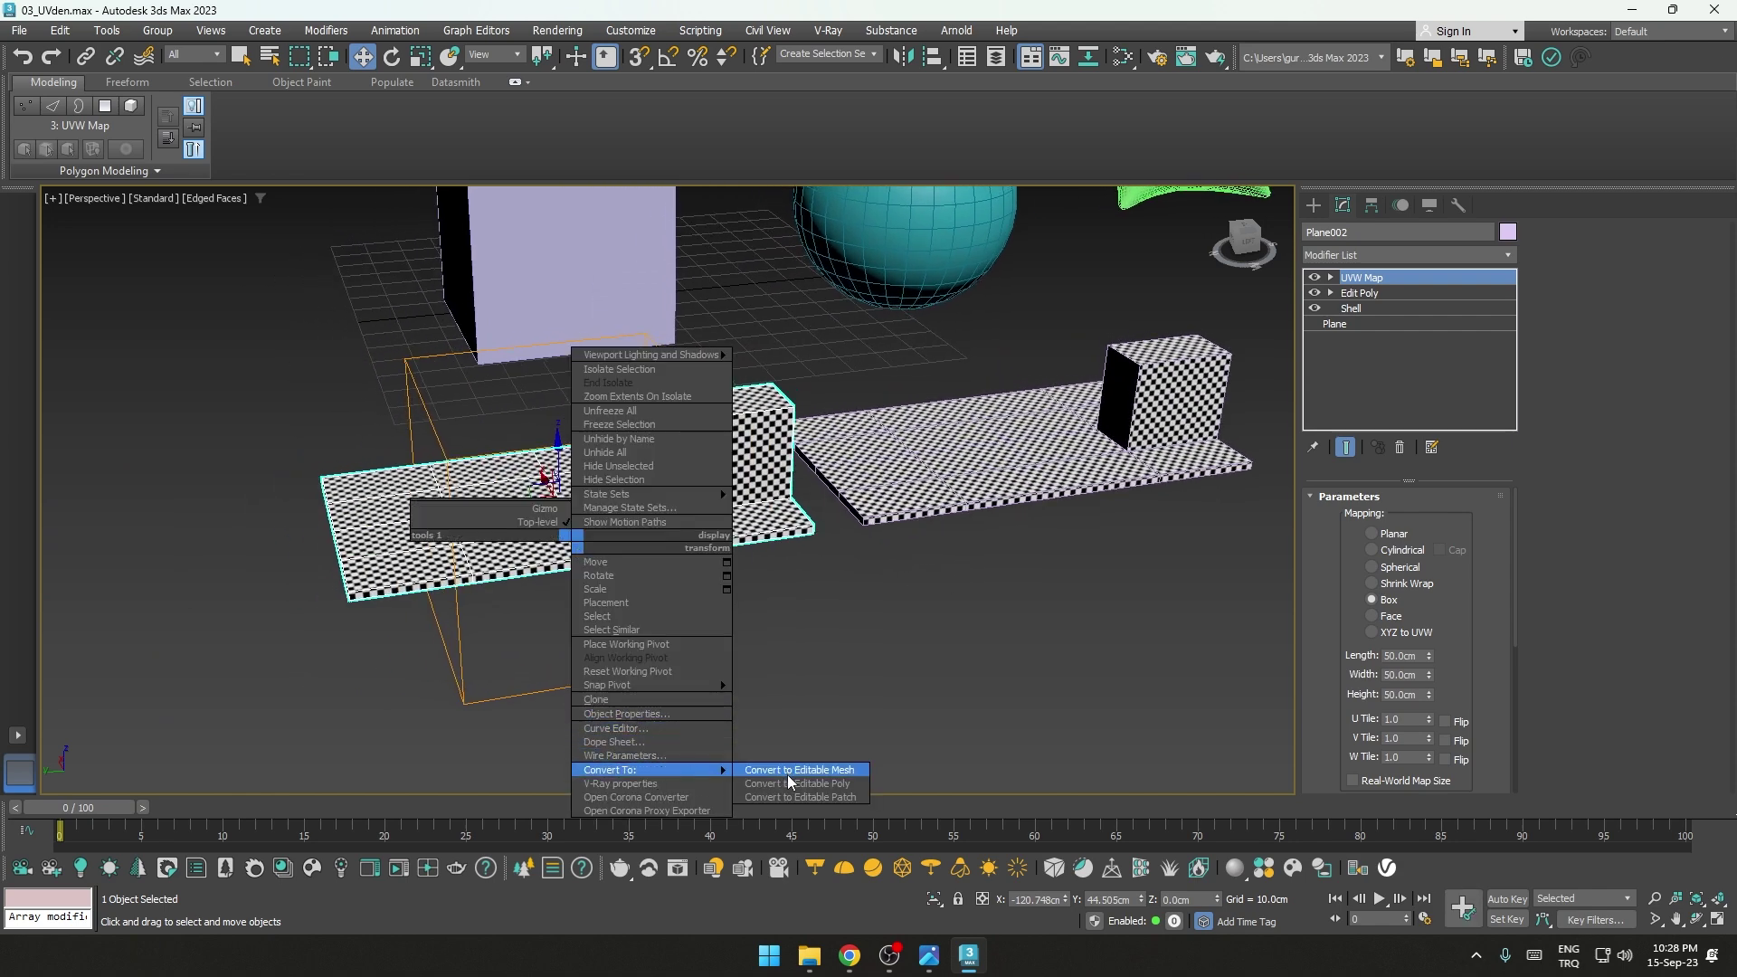
left_click(798, 784)
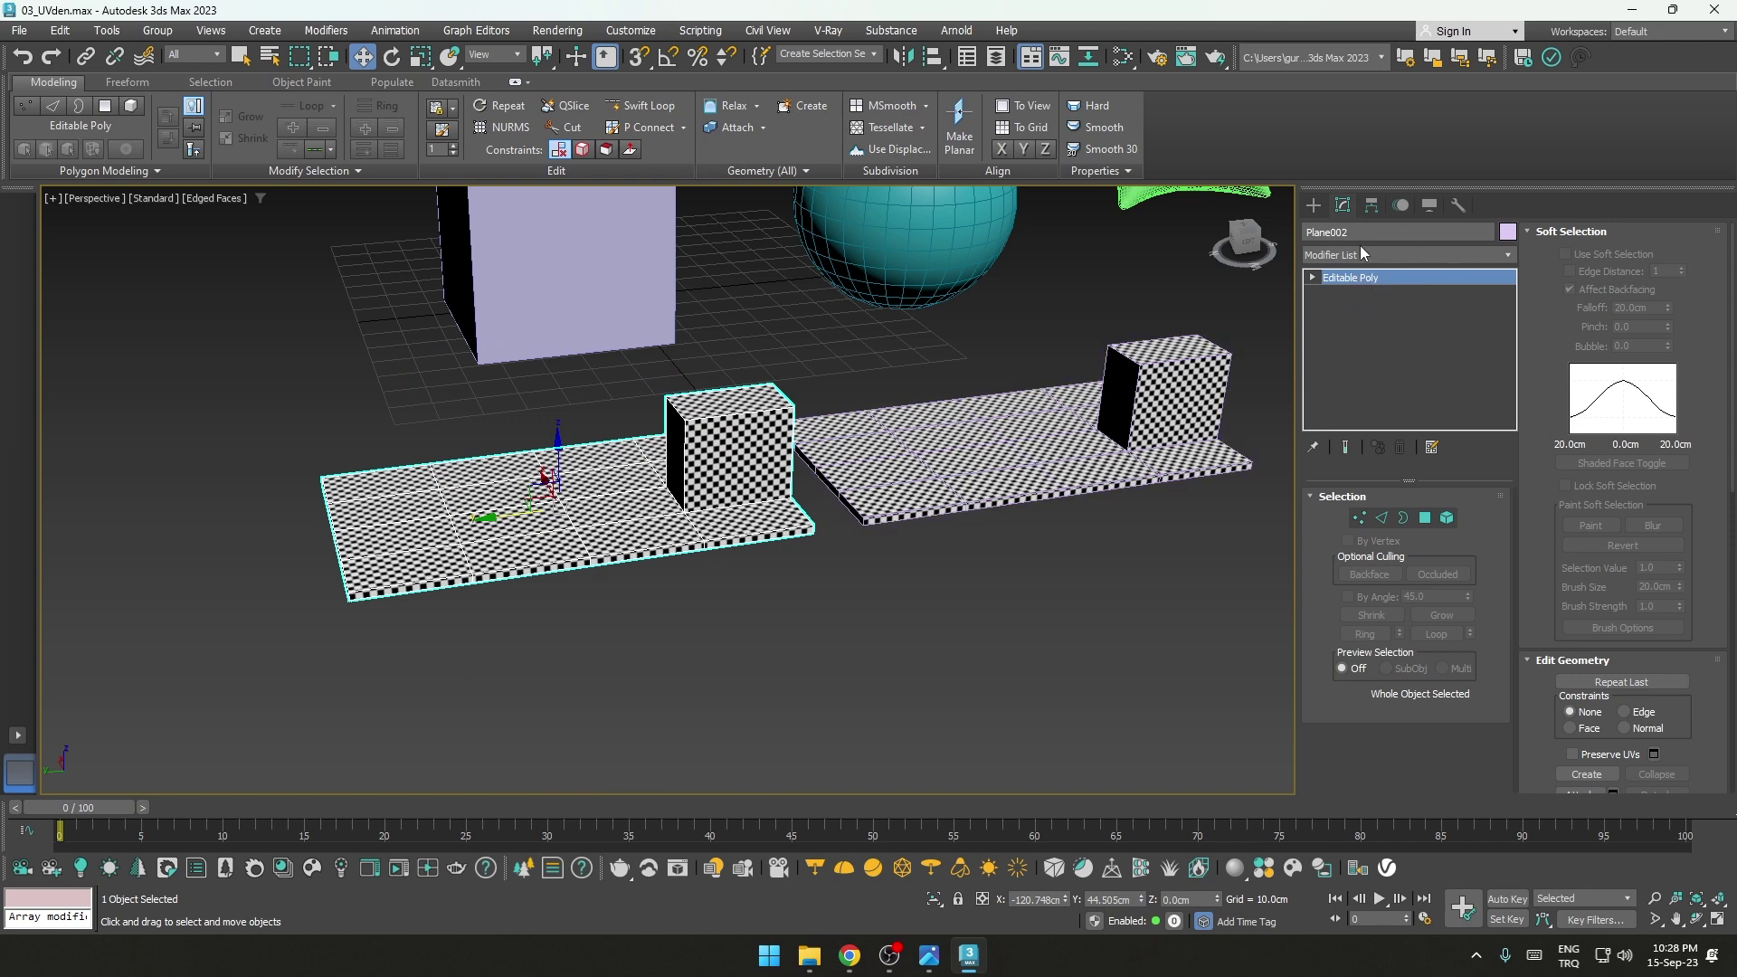
left_click(1425, 518)
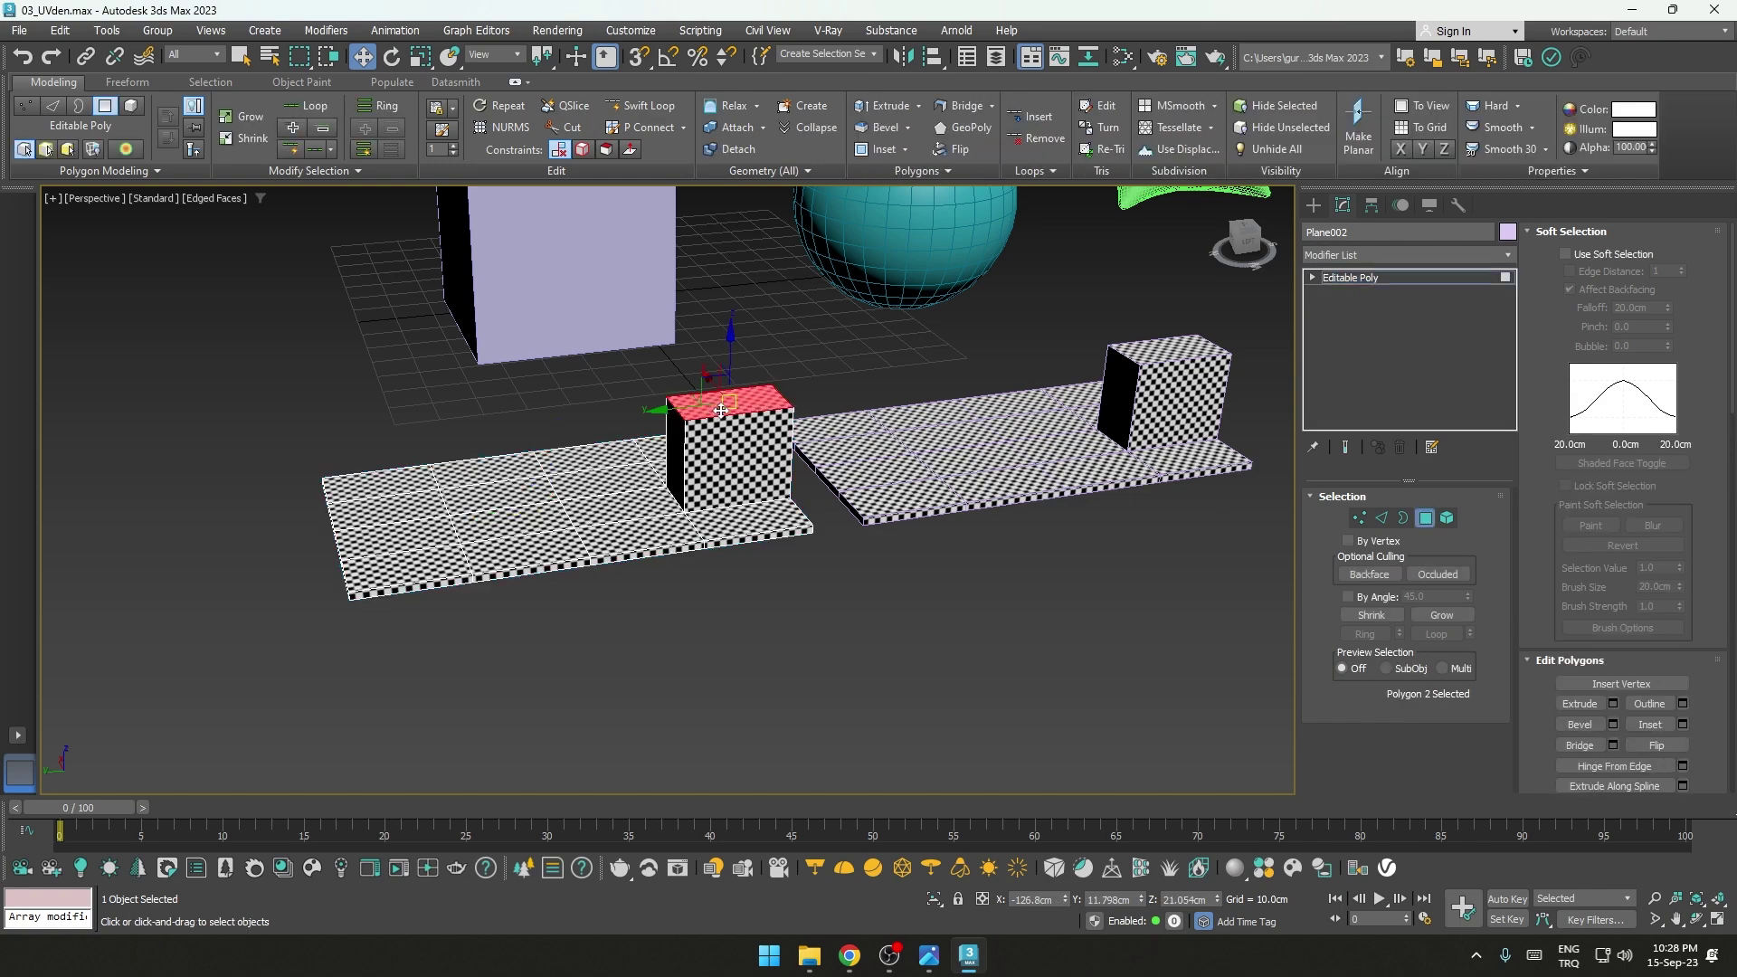
left_click_drag(721, 411, 814, 394, "shift")
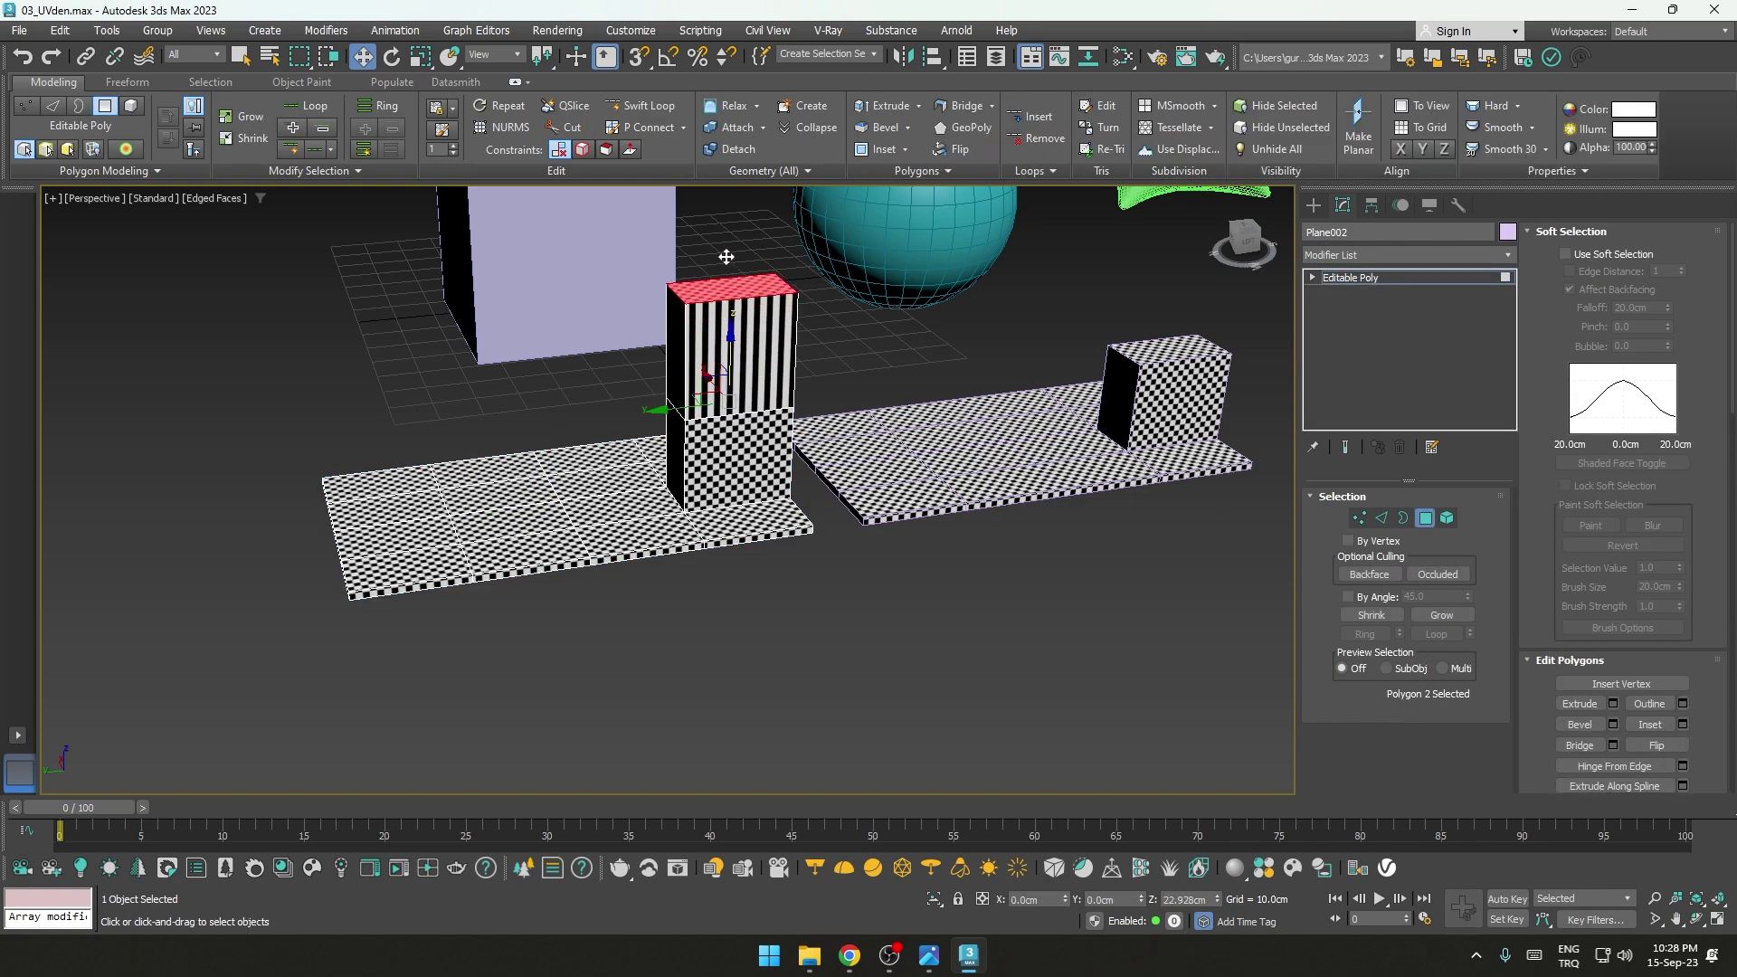
left_click(814, 394)
middle_click_drag(815, 395, 698, 411, "alt")
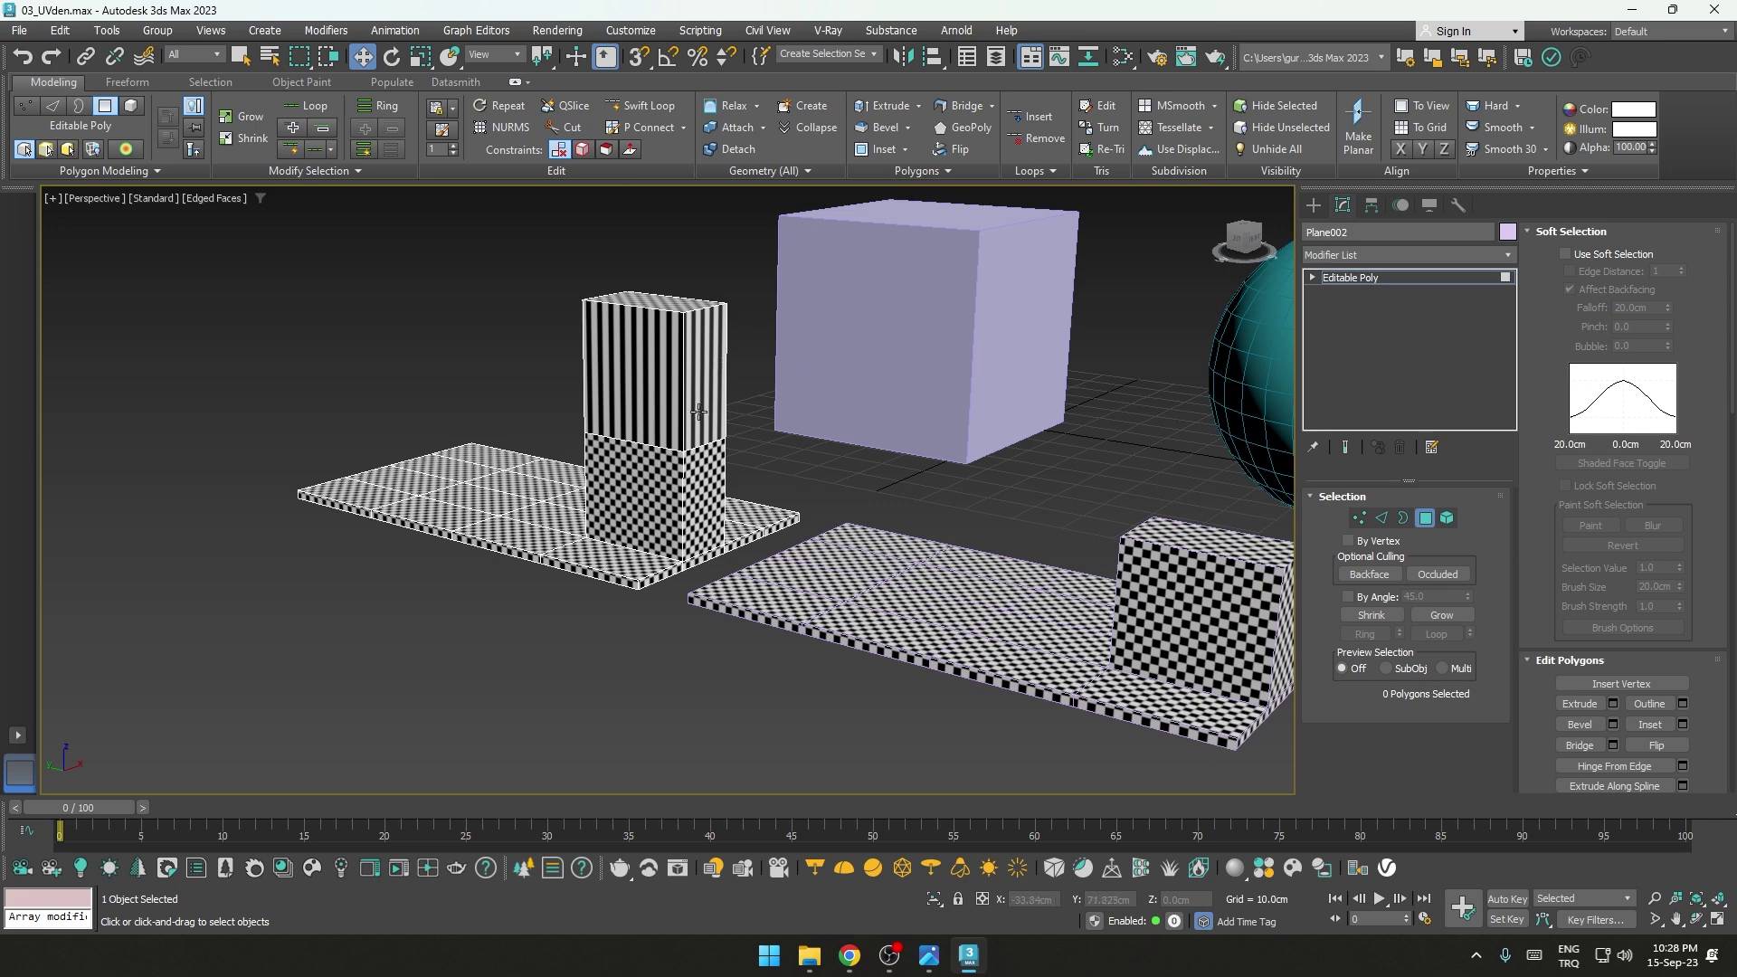
left_click(1434, 518)
key("Delete")
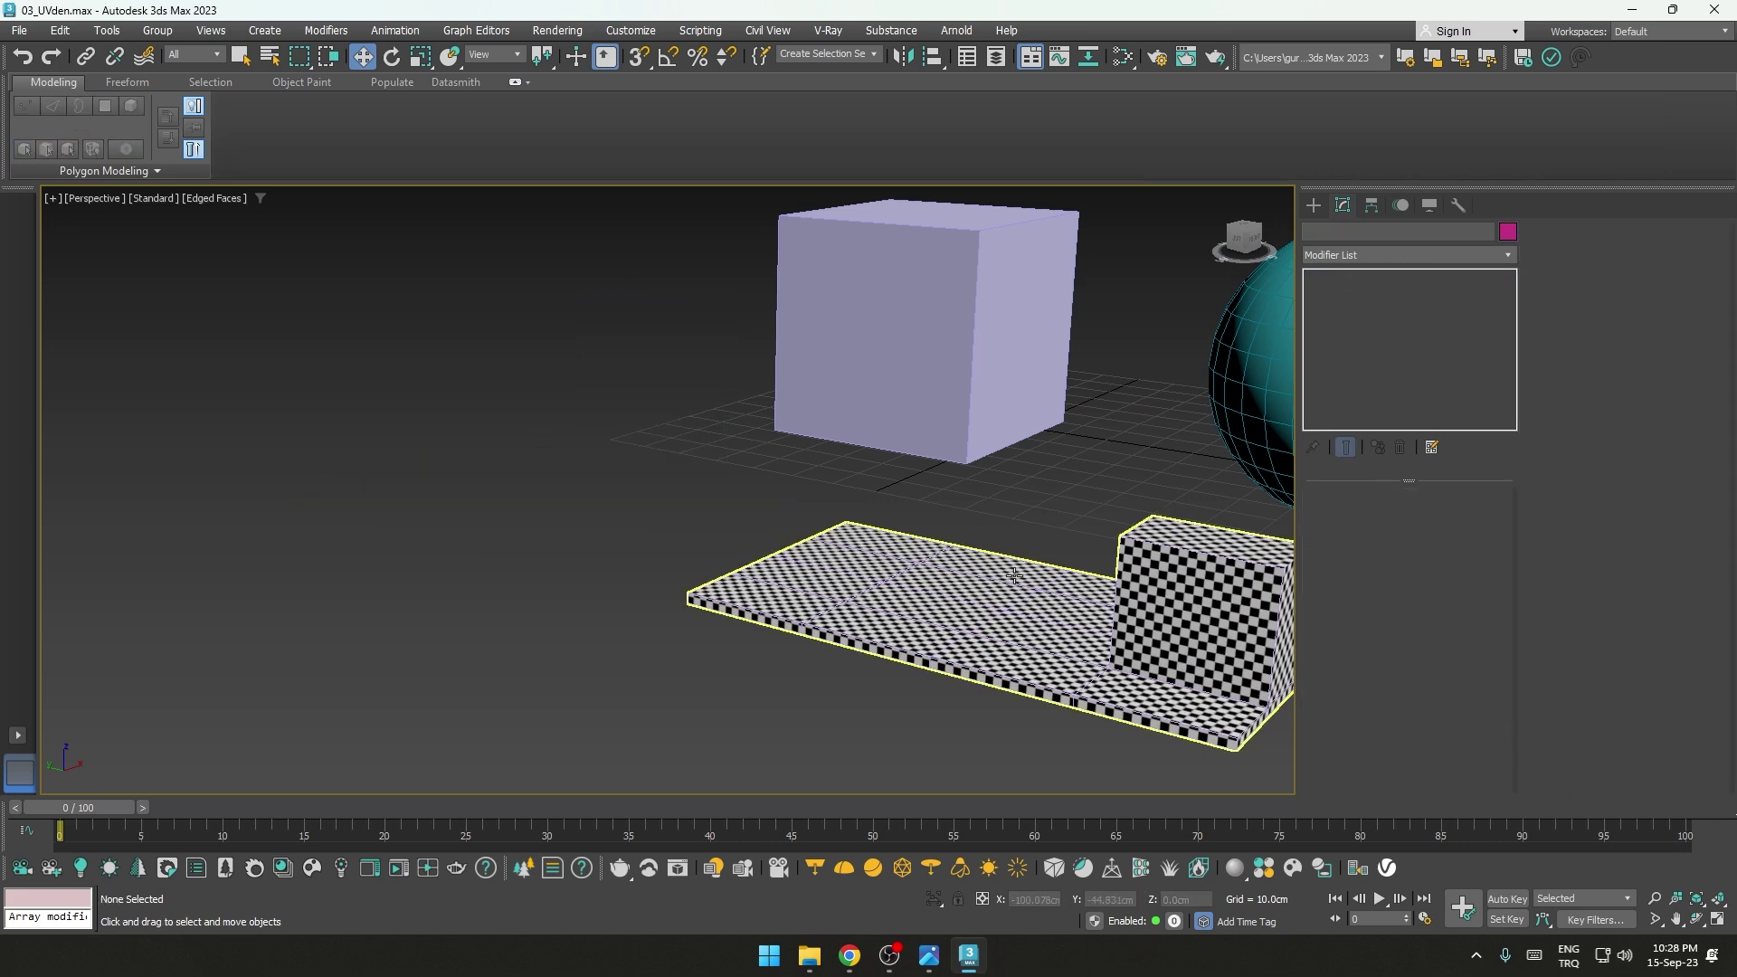
Step: In Plane001's Edit Poly polygons, raise the box's top face to make it taller
left_click(1014, 576)
key("z")
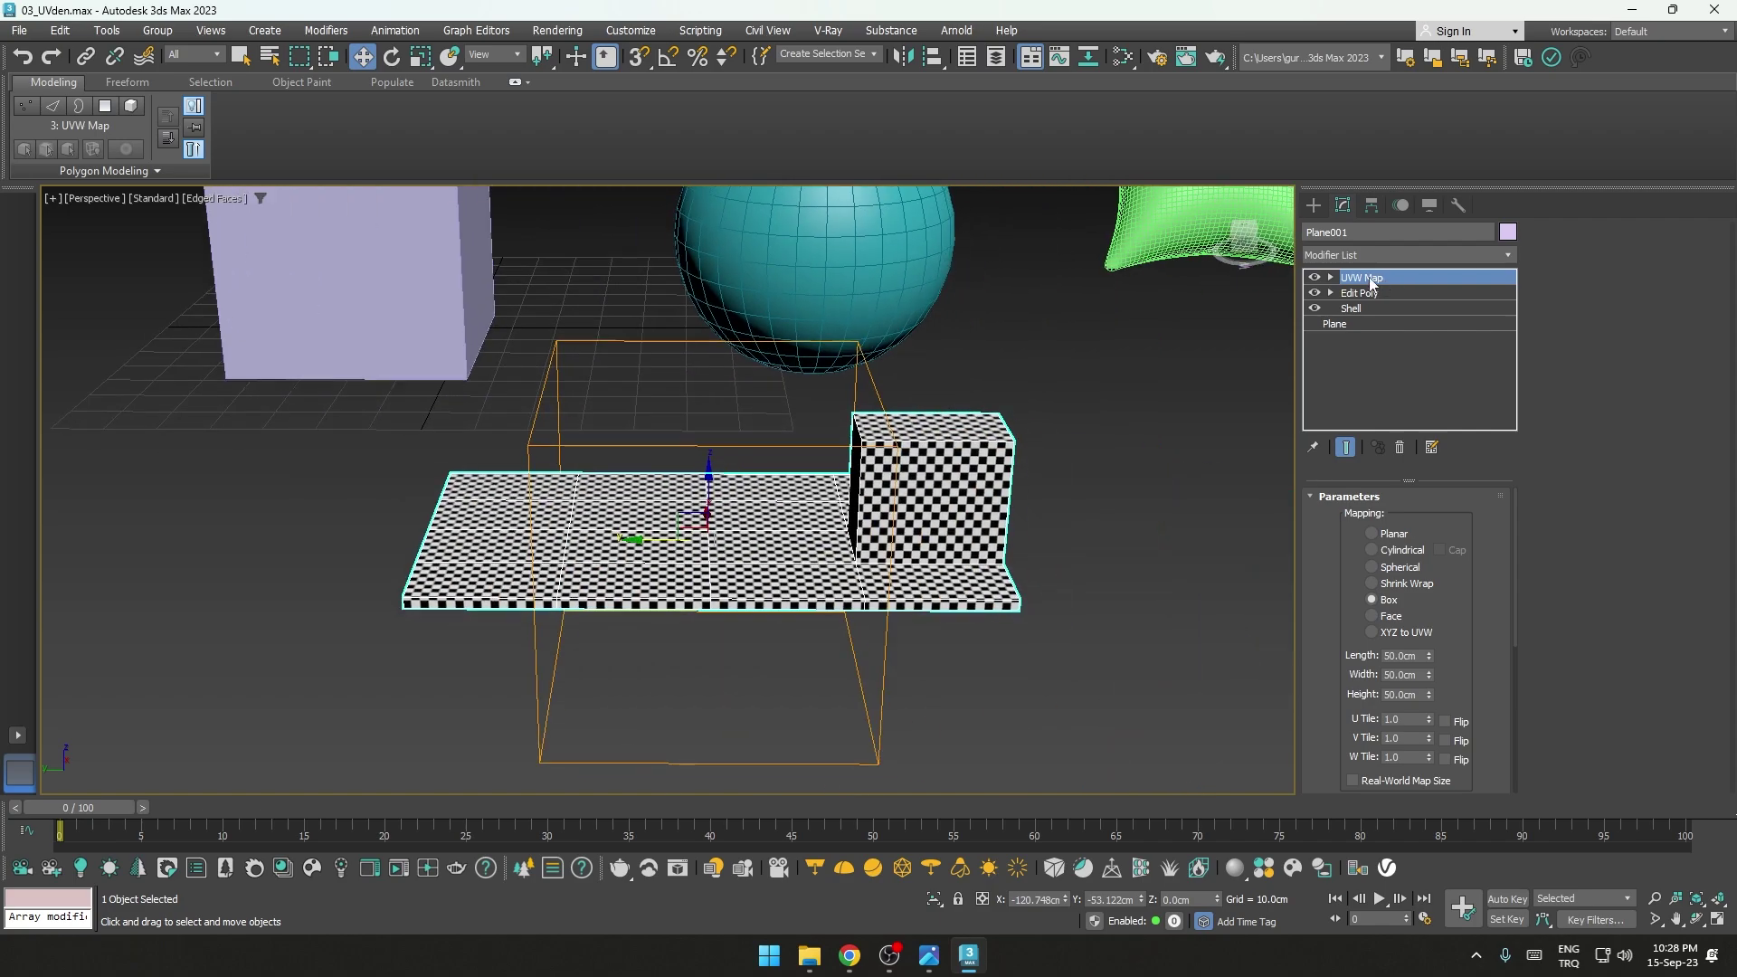
middle_click_drag(1019, 599, 930, 473, "alt")
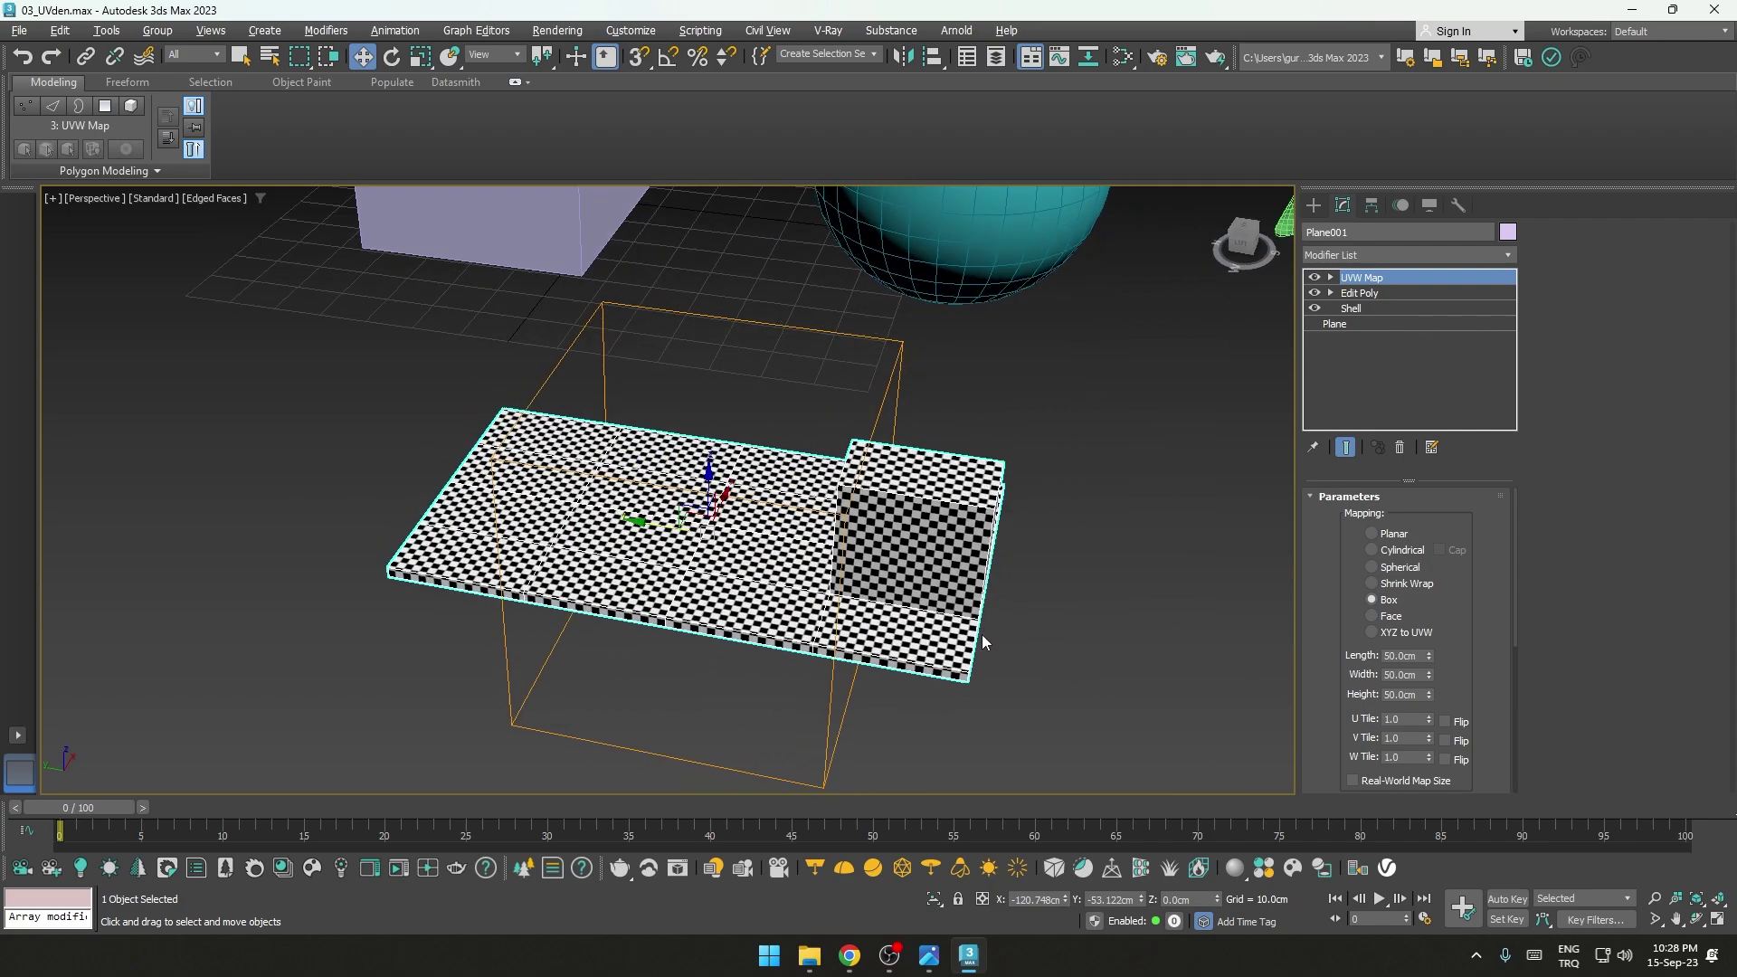
left_click(1379, 292)
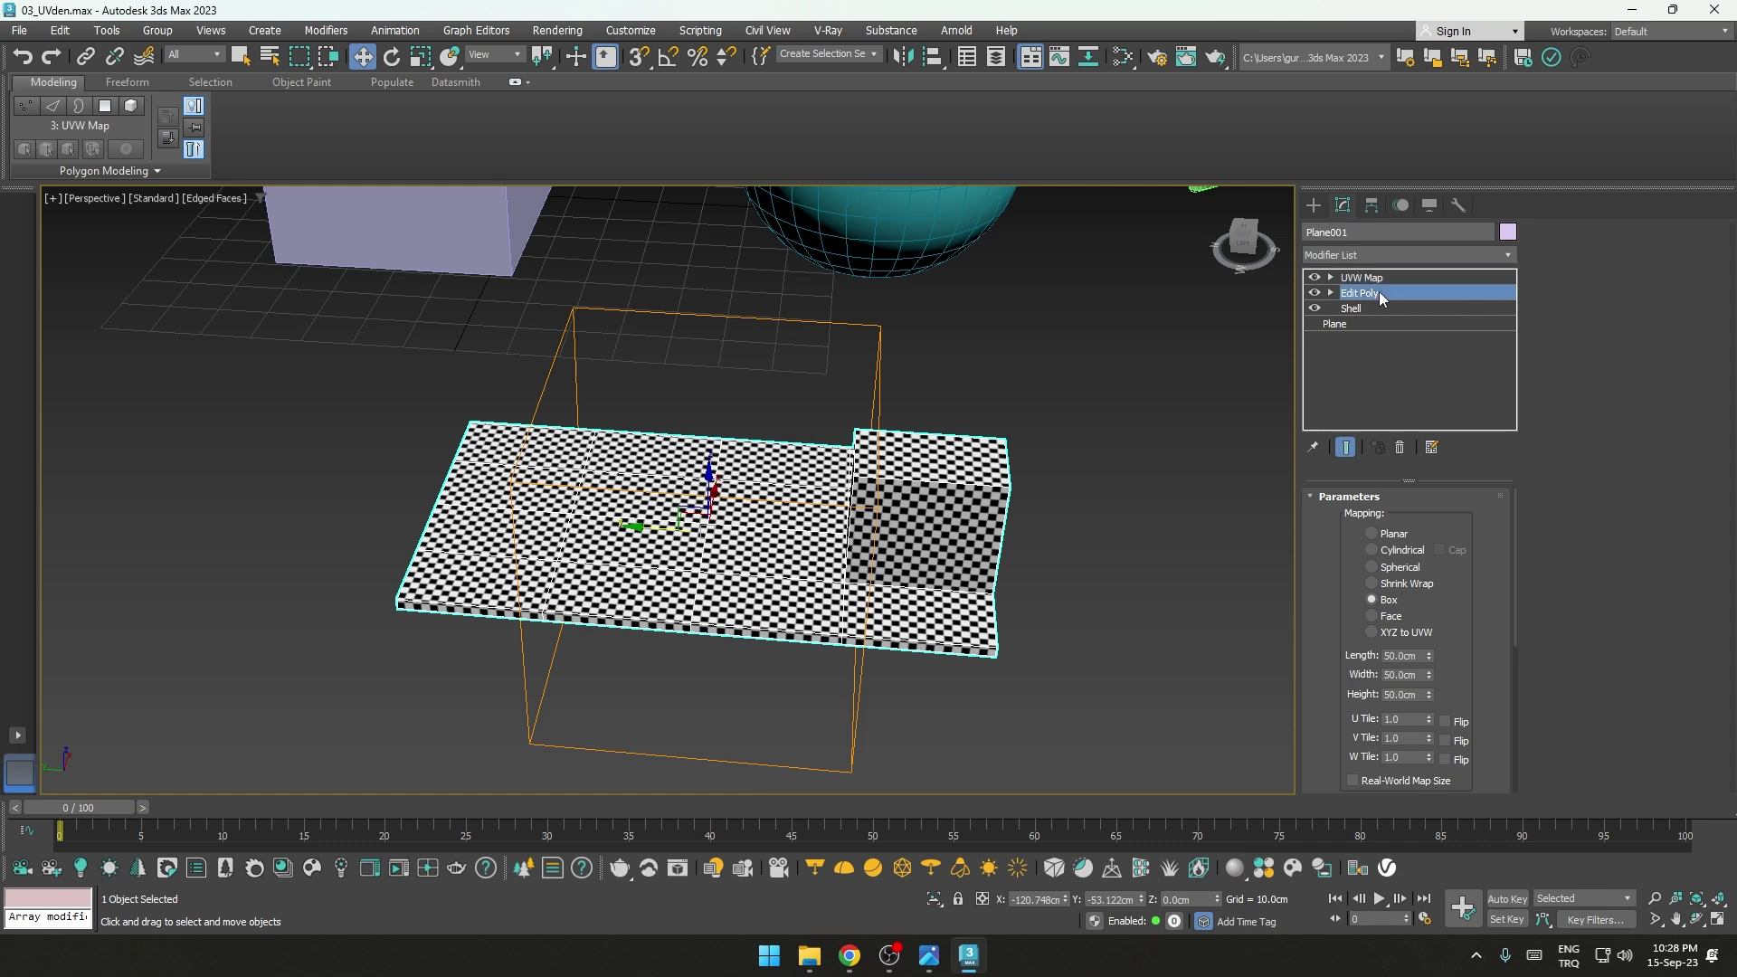
left_click(1644, 254)
left_click(996, 426)
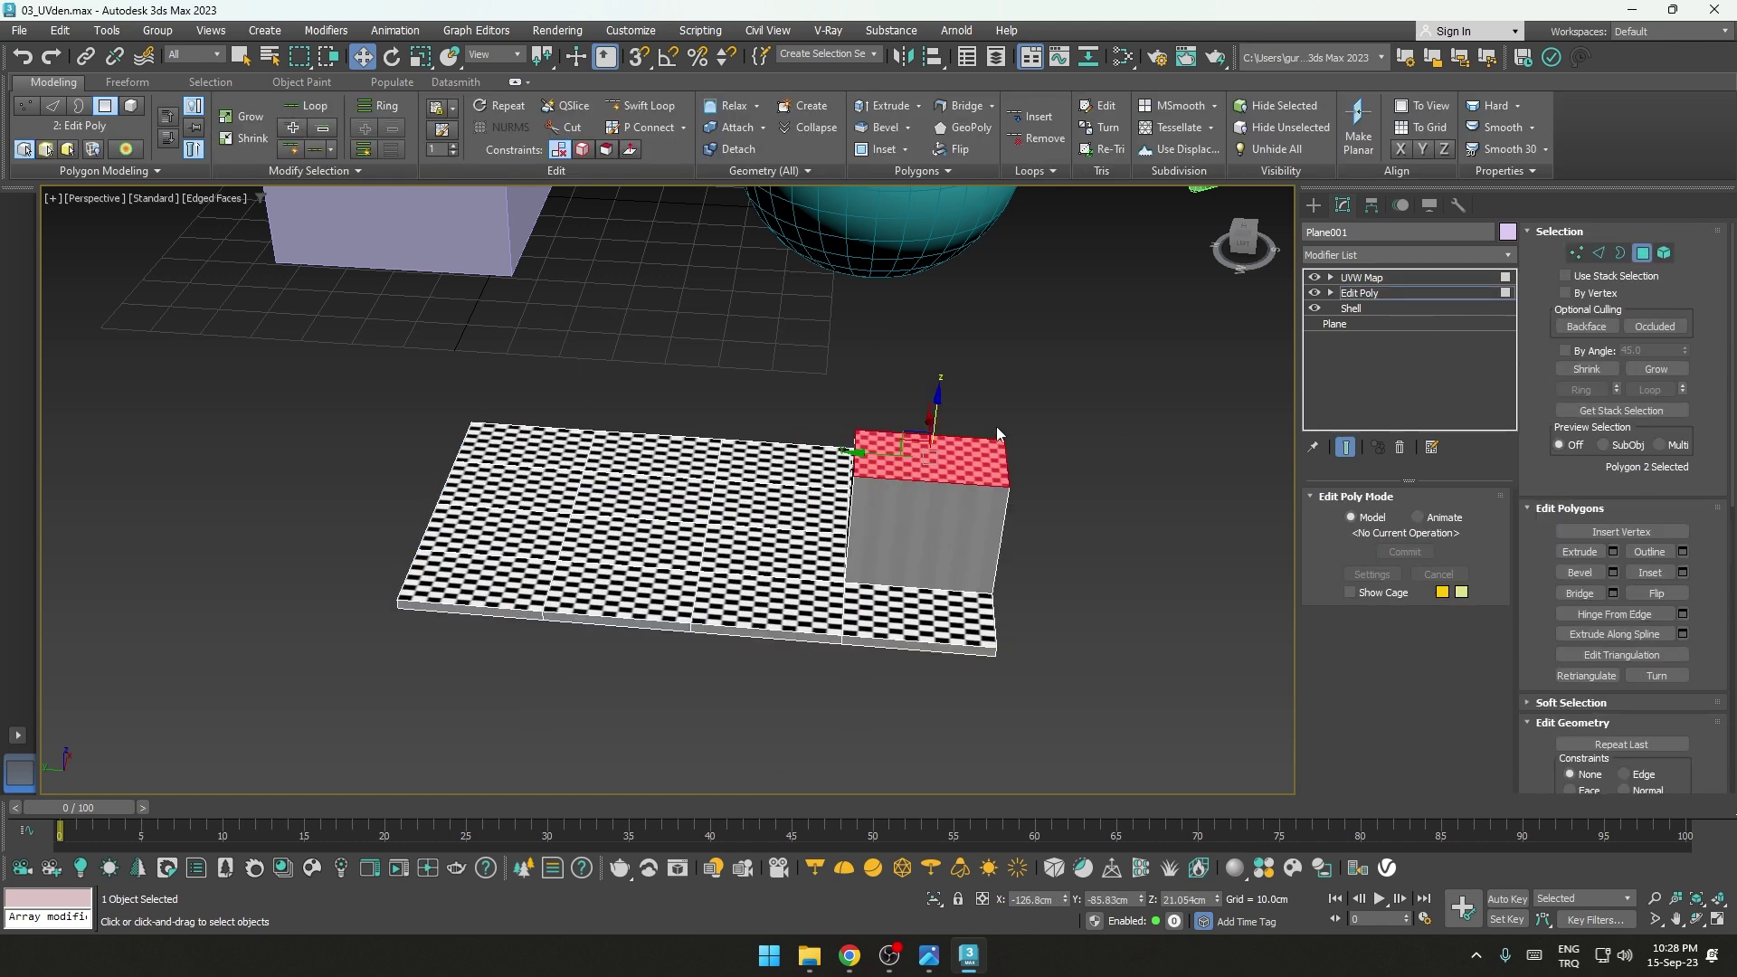
left_click_drag(935, 425, 868, 447)
middle_click_drag(868, 447, 860, 411, "alt")
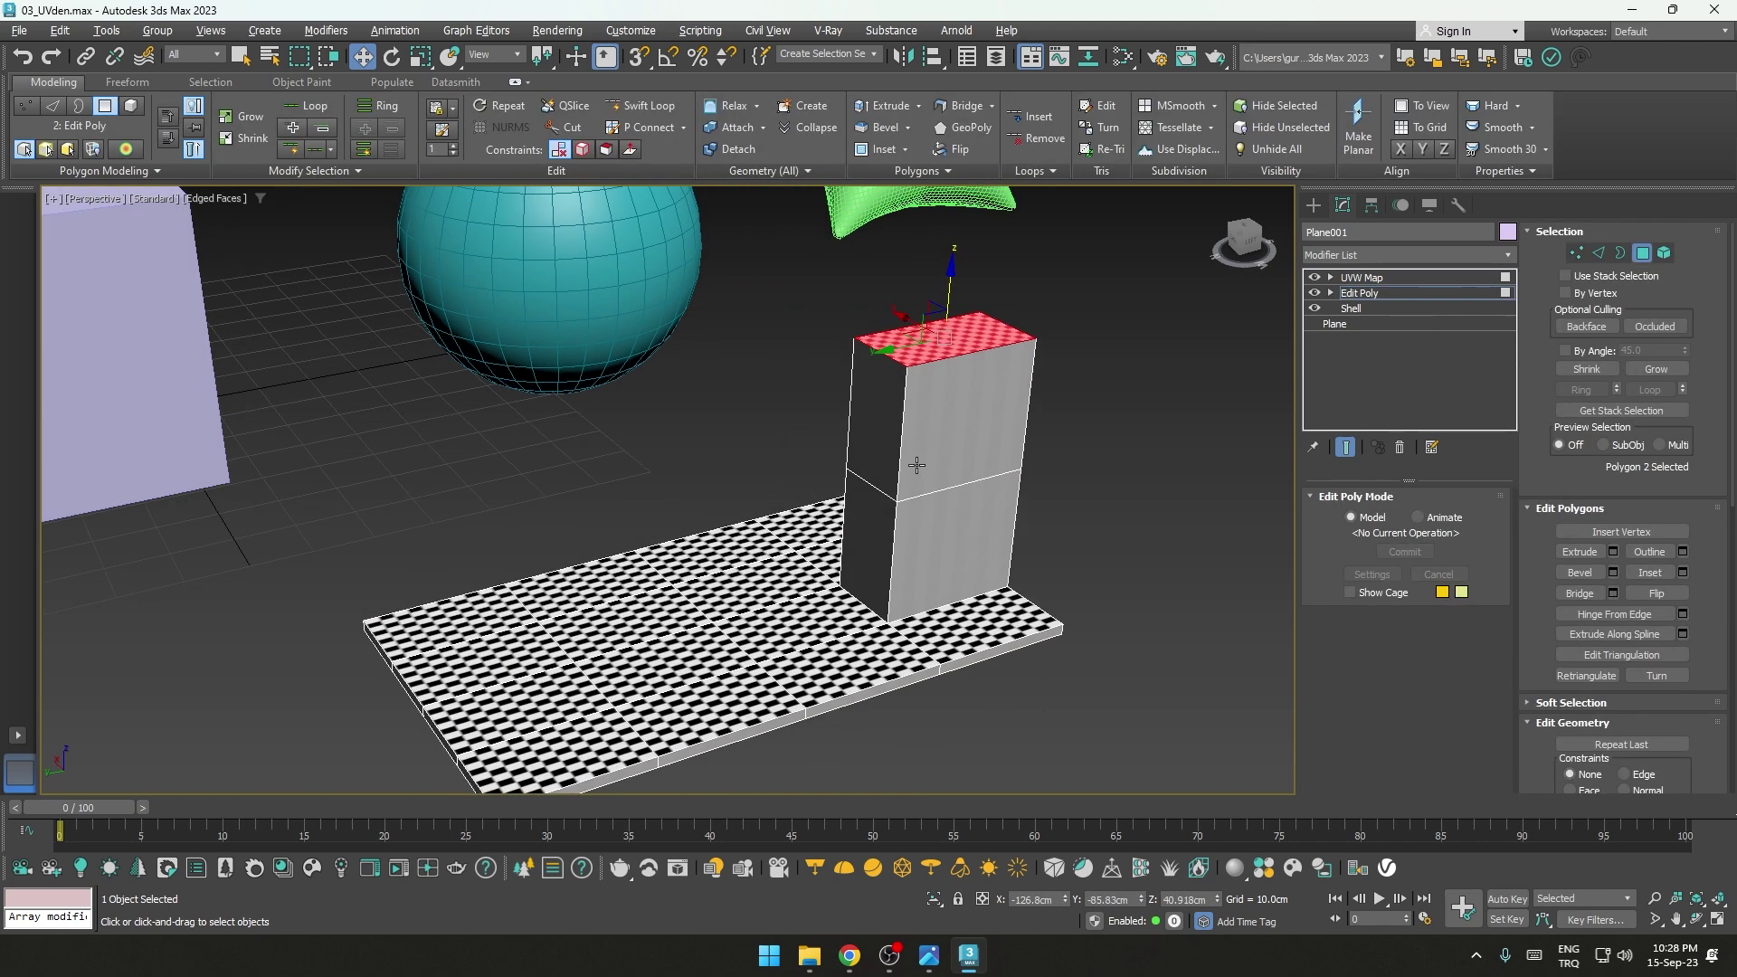
Step: Extrude the left side face and the front face outward into a larger block
left_click(862, 404)
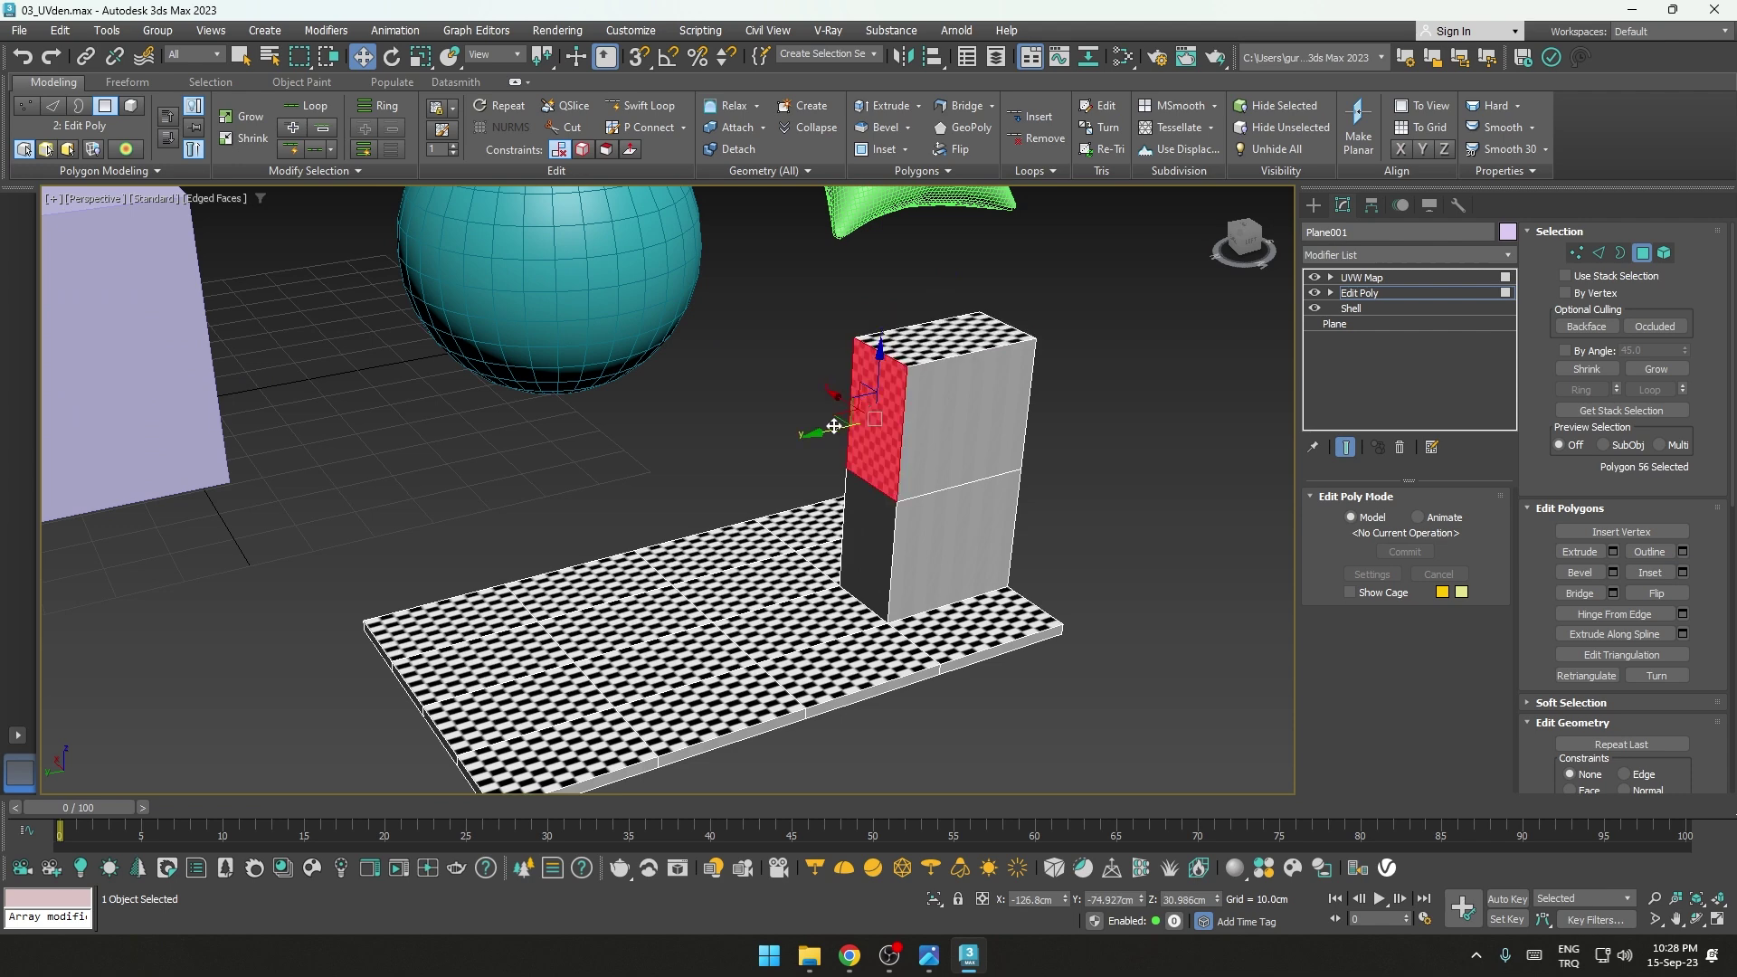
left_click_drag(863, 405, 587, 490, "shift")
left_click(729, 387)
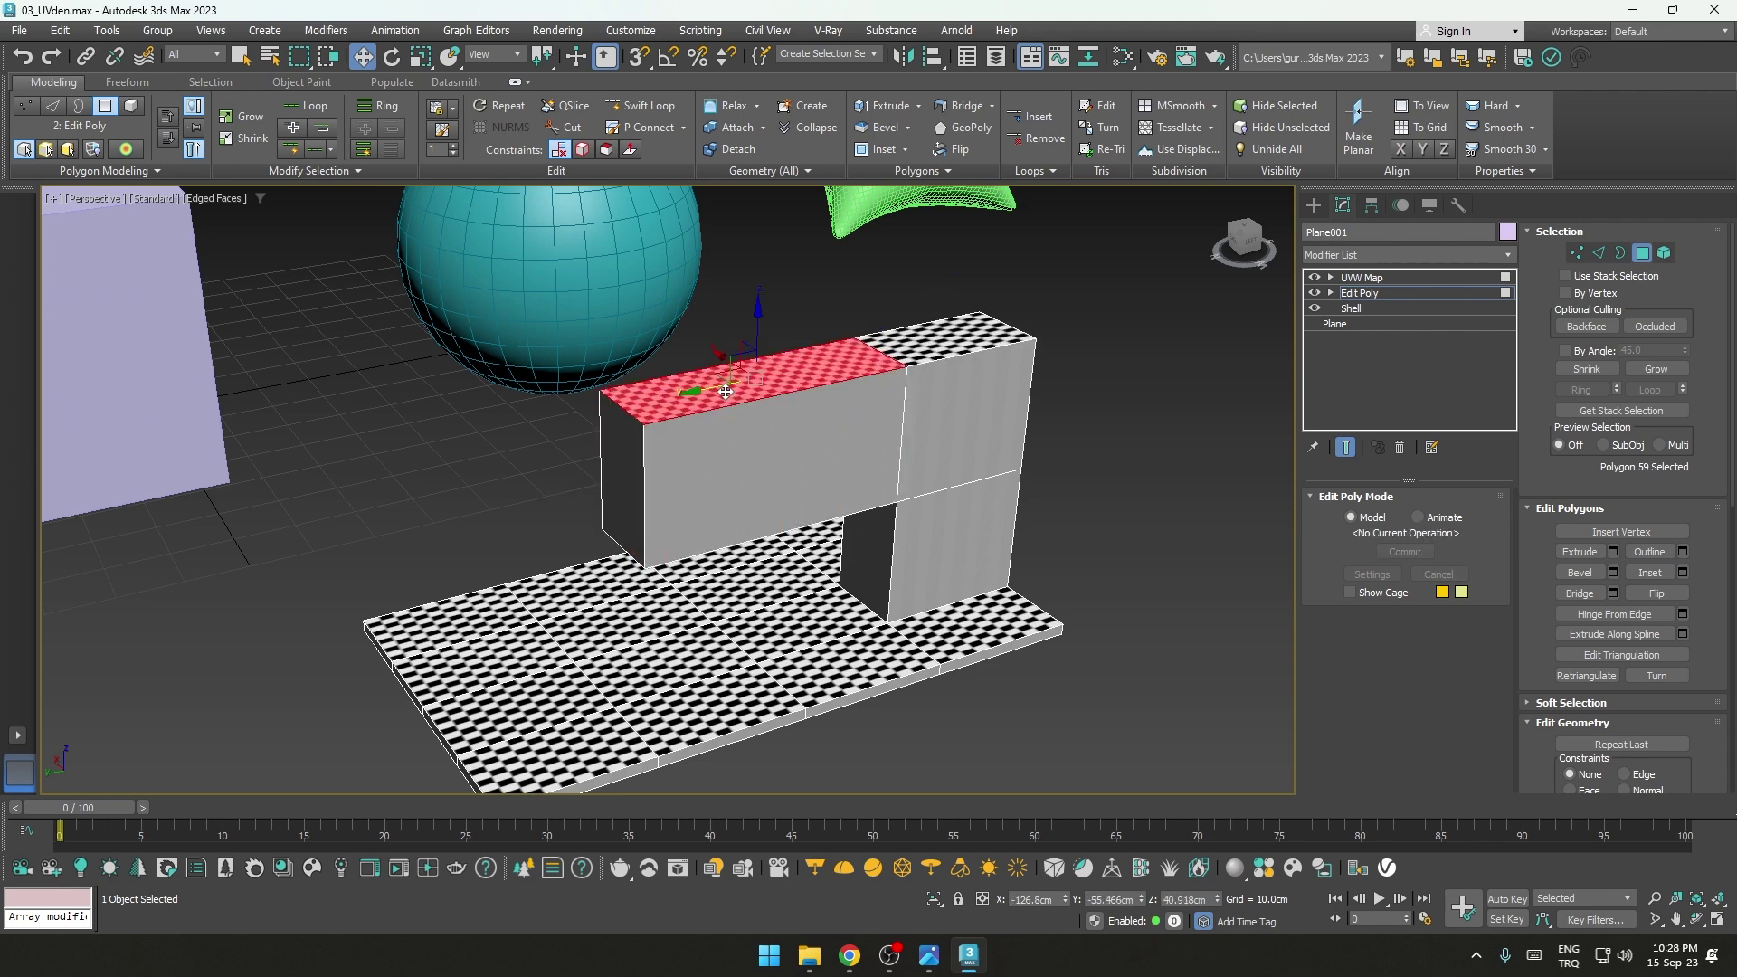
left_click(745, 440)
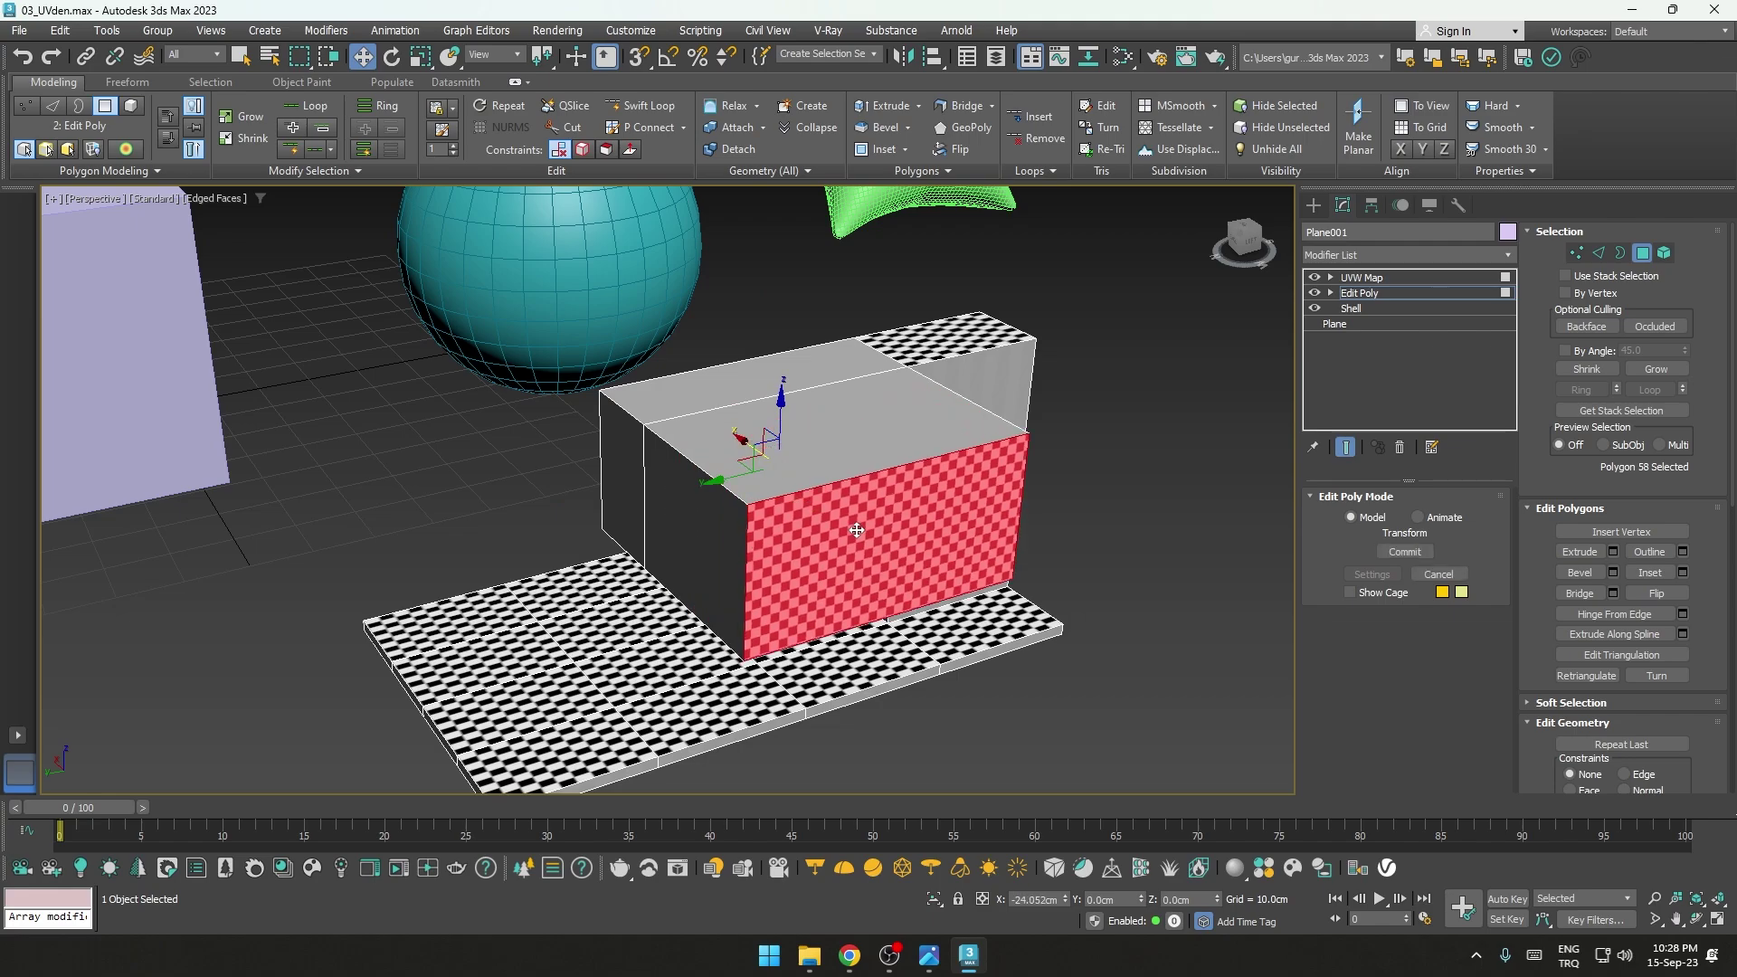
left_click_drag(746, 440, 1122, 518, "shift")
left_click(1124, 541)
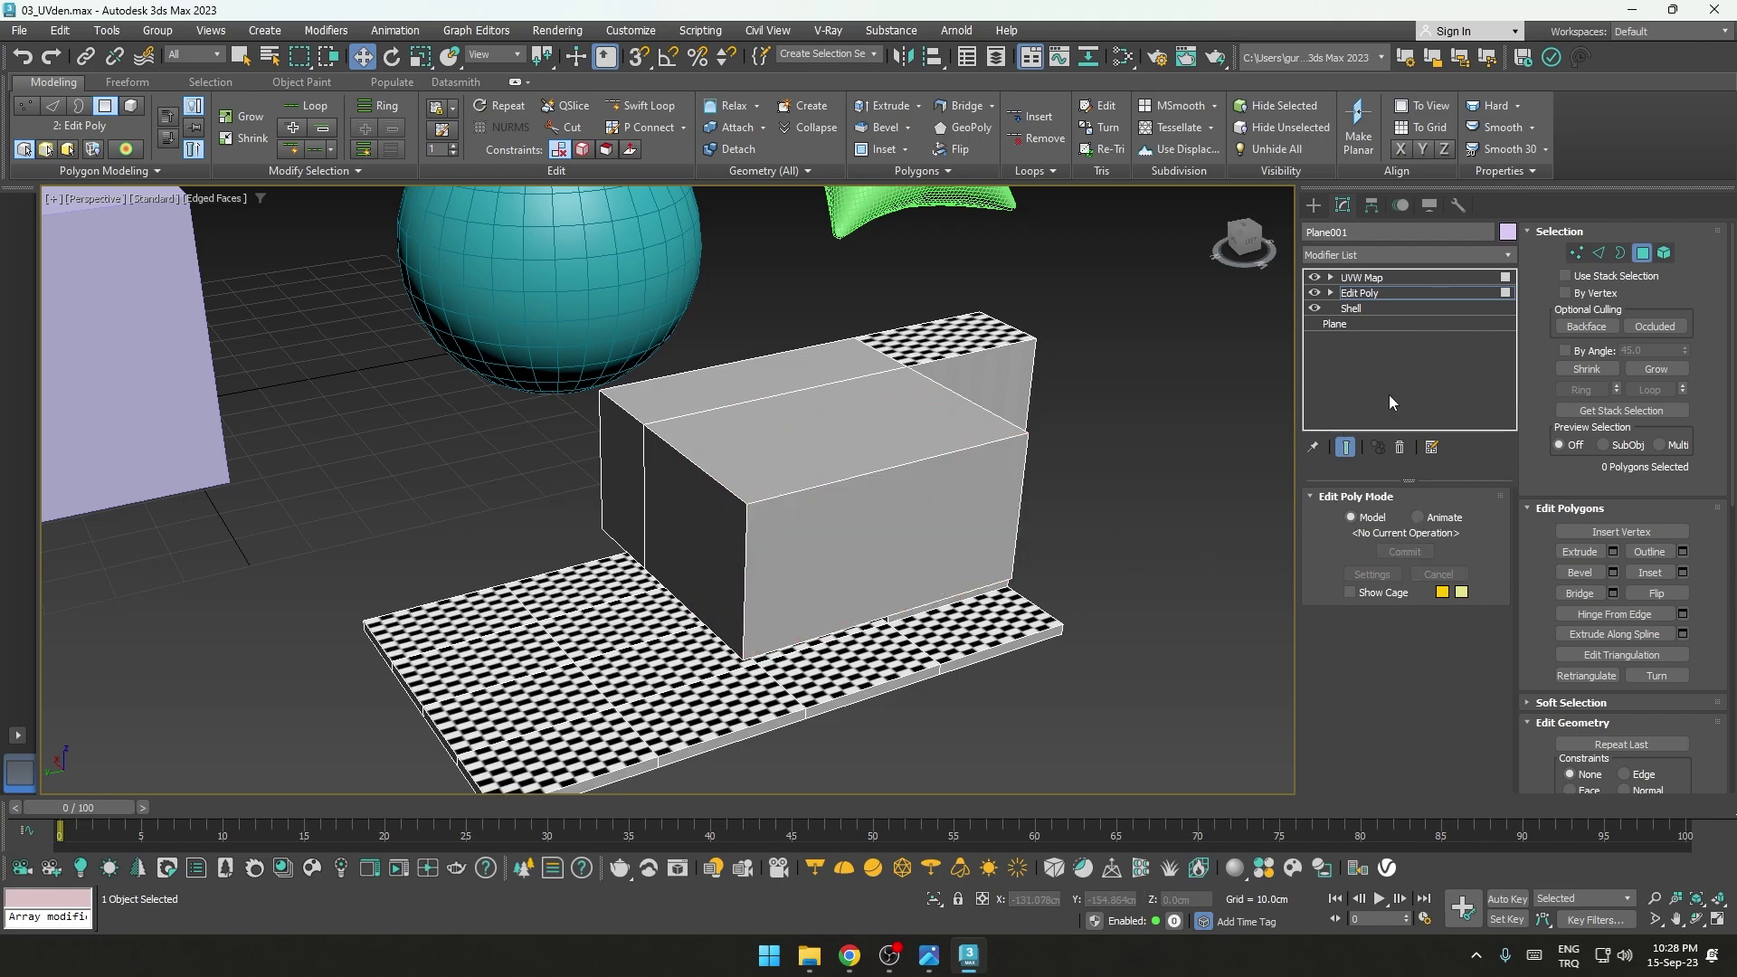
left_click(1424, 301)
Step: Orbit around the finished block to confirm the checker stays evenly sized
mouse_move(1003, 456)
middle_mouse_down("alt")
mouse_move(1257, 506)
mouse_move(1079, 524)
mouse_move(1136, 576)
middle_mouse_up("alt")
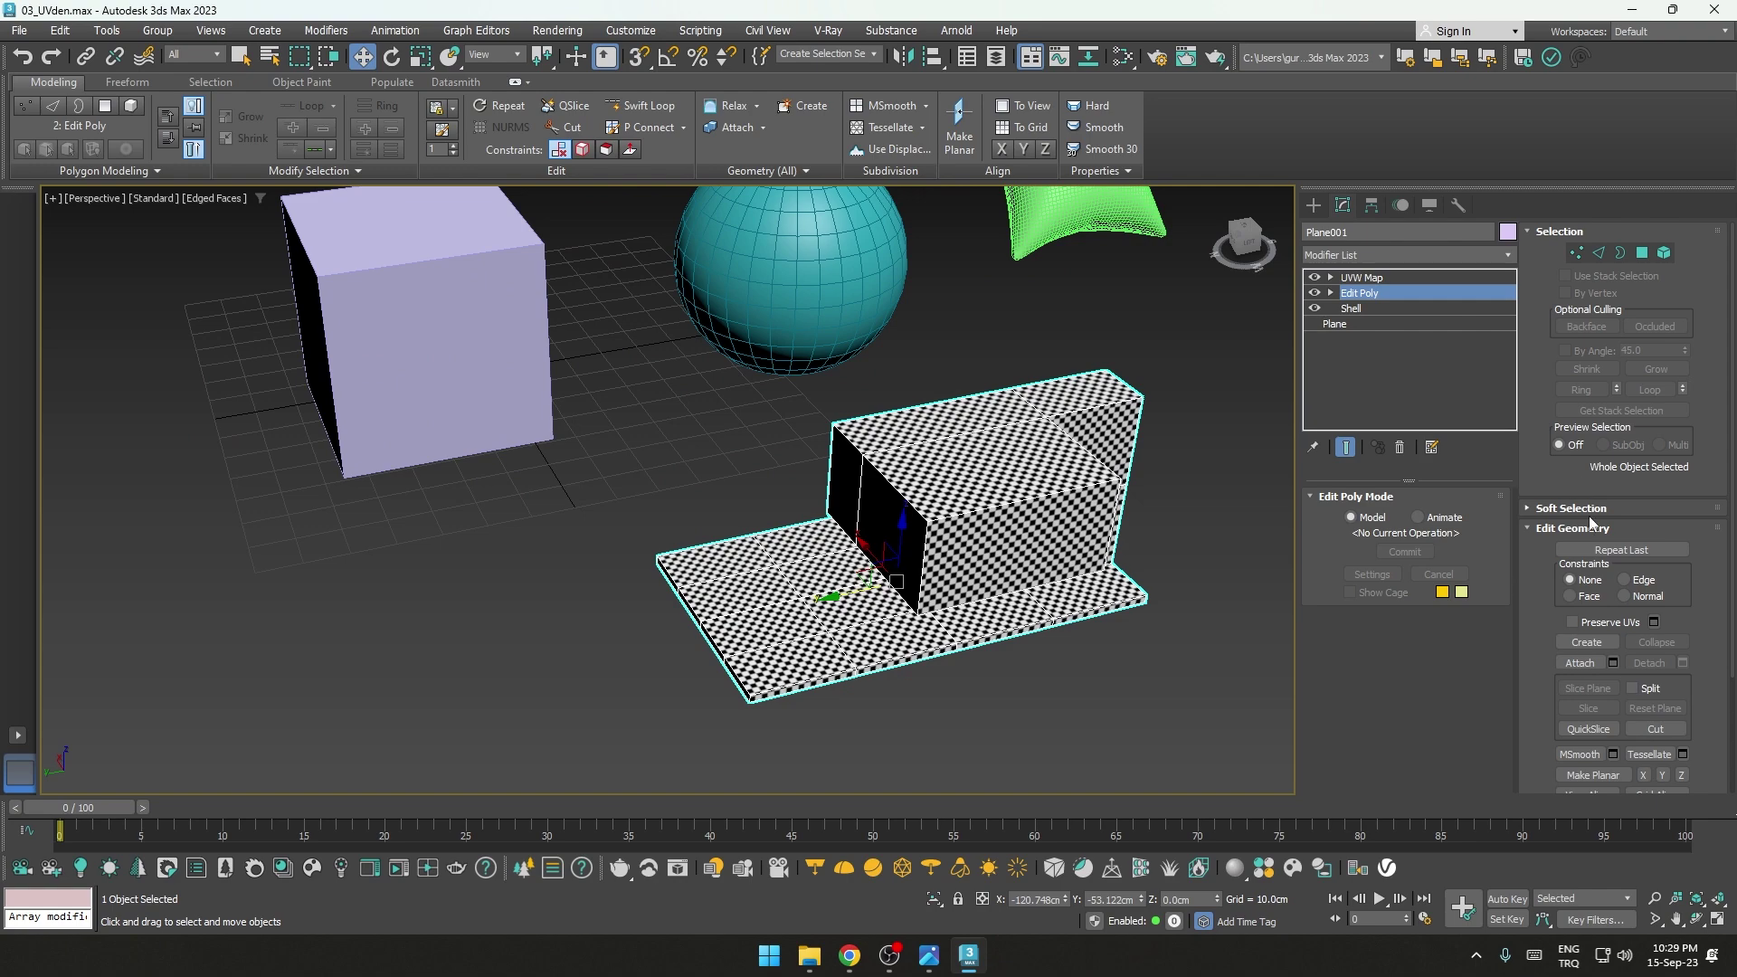
middle_click_drag(1249, 598, 1187, 579, "alt")
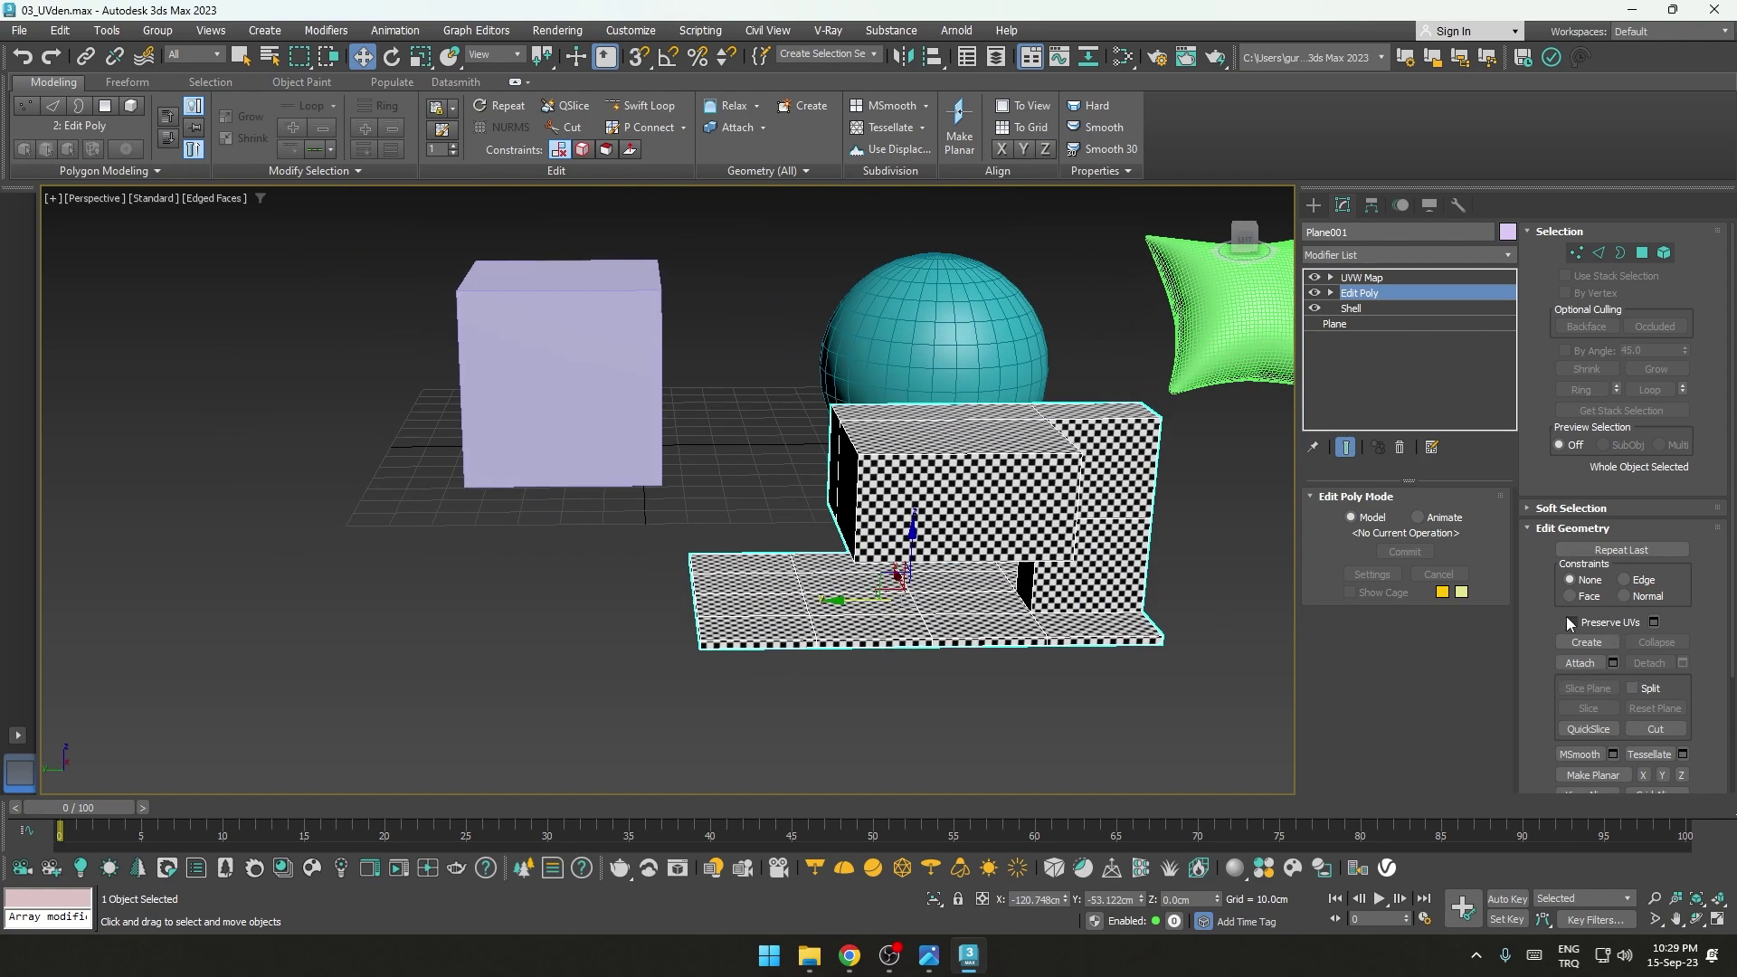
mouse_move(1086, 543)
middle_mouse_down("alt")
mouse_move(1059, 507)
mouse_move(1056, 535)
mouse_move(905, 579)
middle_mouse_up("alt")
scroll(1061, 526, "up", 5)
scroll(1062, 526, "down", 3)
Step: Assign the checker material to the teal sphere from the Slate Material Editor
left_click(869, 570)
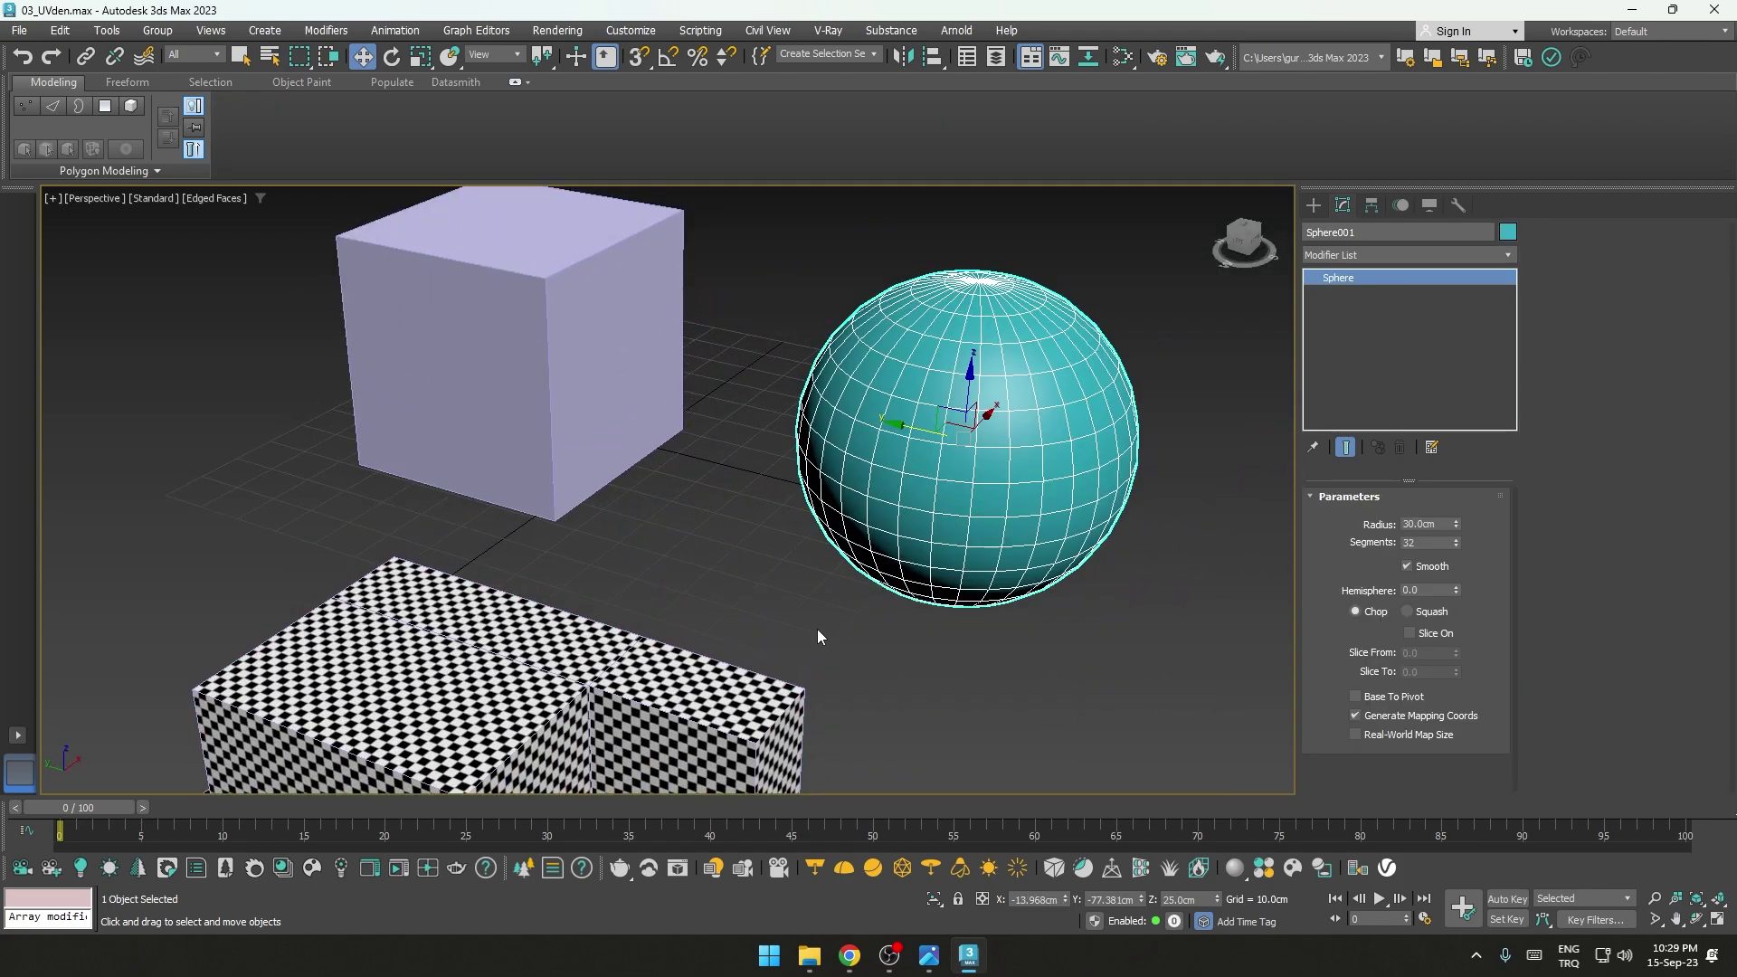
middle_click_drag(817, 628, 790, 610, "alt")
key("m")
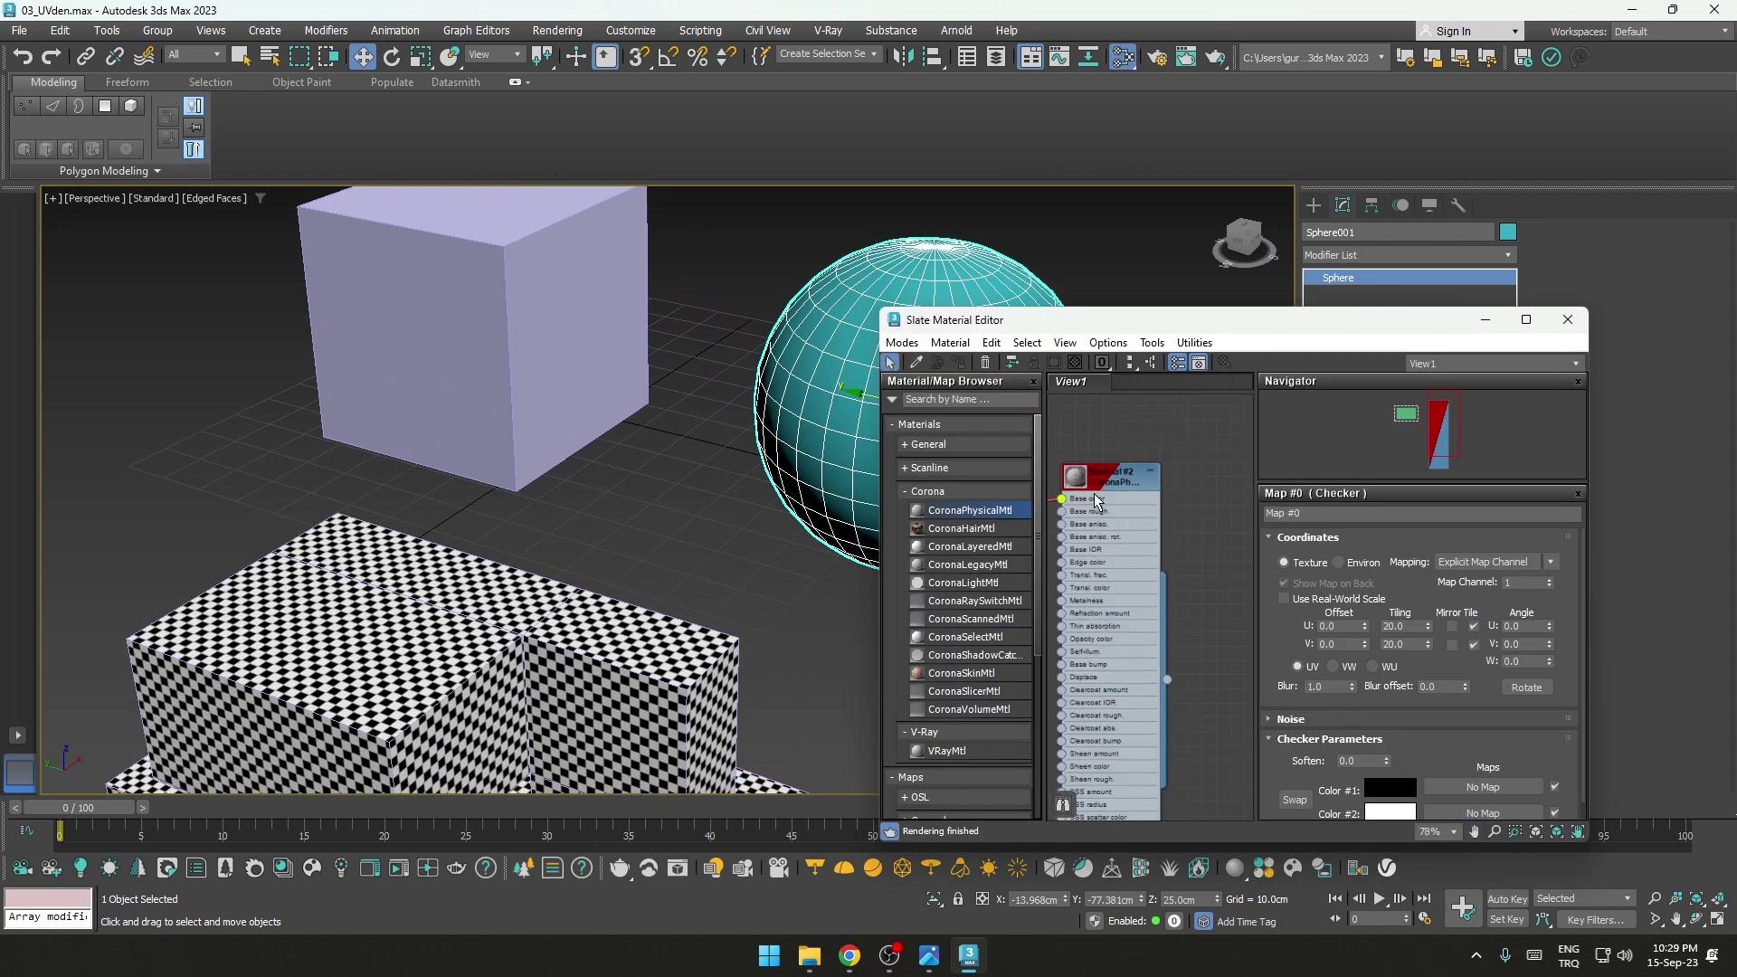
right_click(1096, 500)
left_click(1145, 507)
left_click(770, 532)
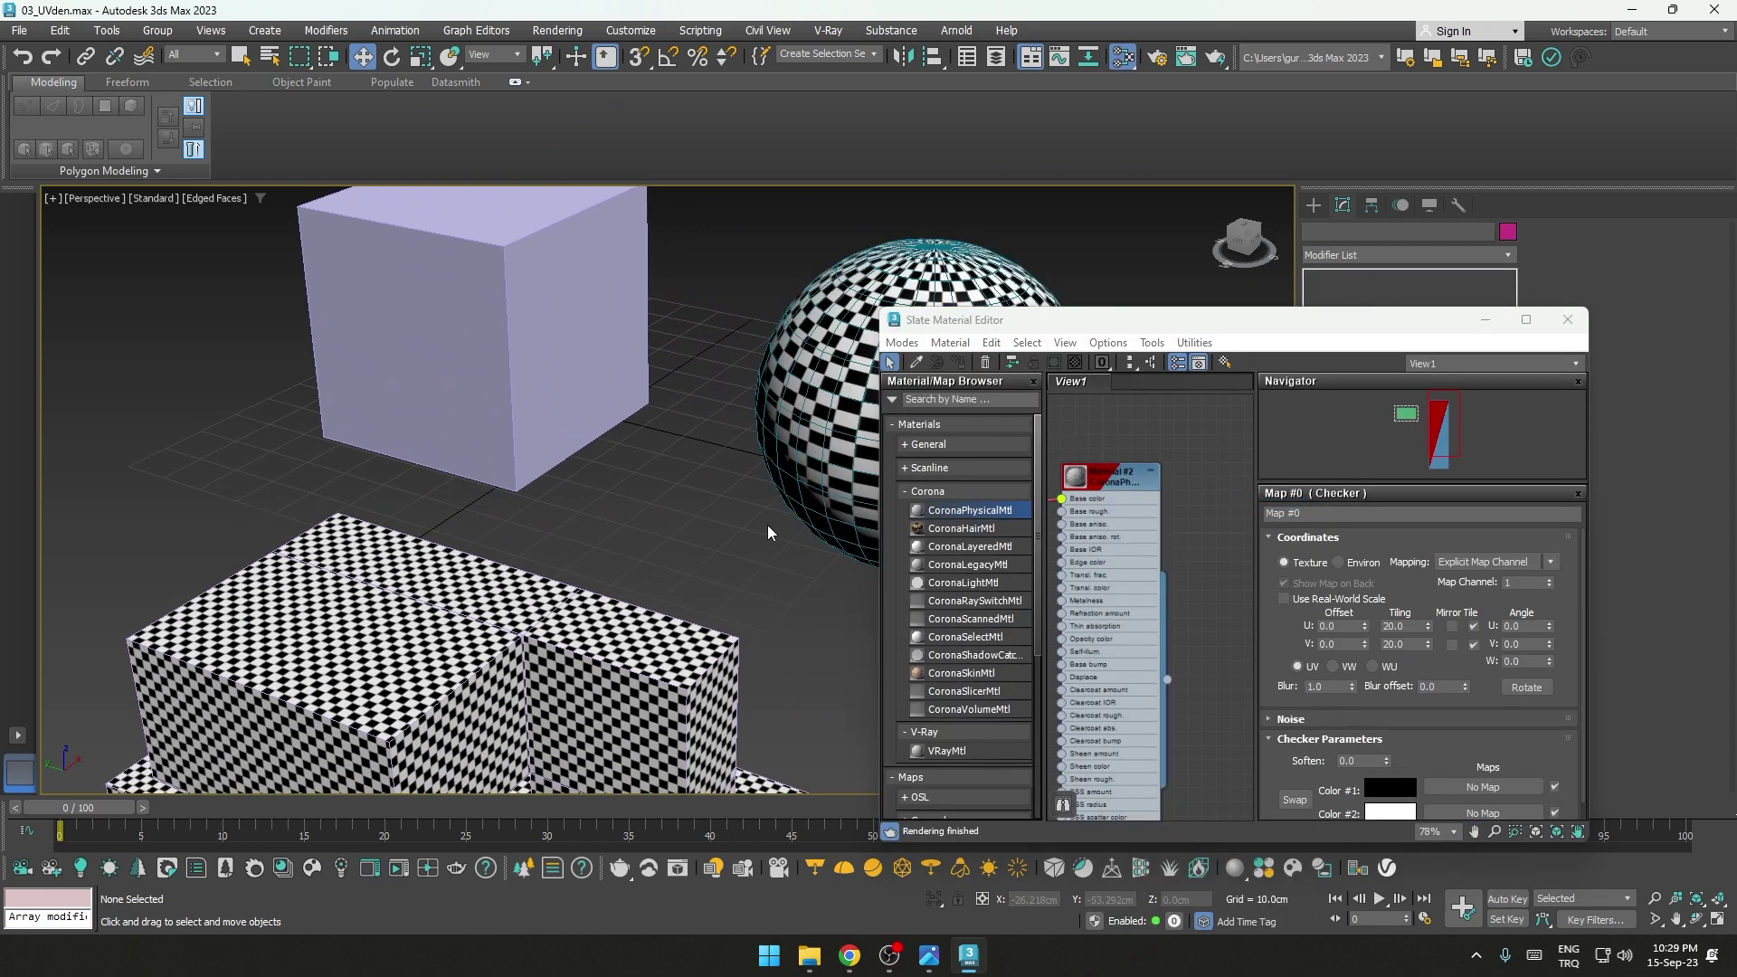
mouse_move(768, 532)
middle_mouse_down("alt")
mouse_move(1227, 431)
mouse_move(955, 463)
middle_mouse_up("alt")
left_click(1568, 320)
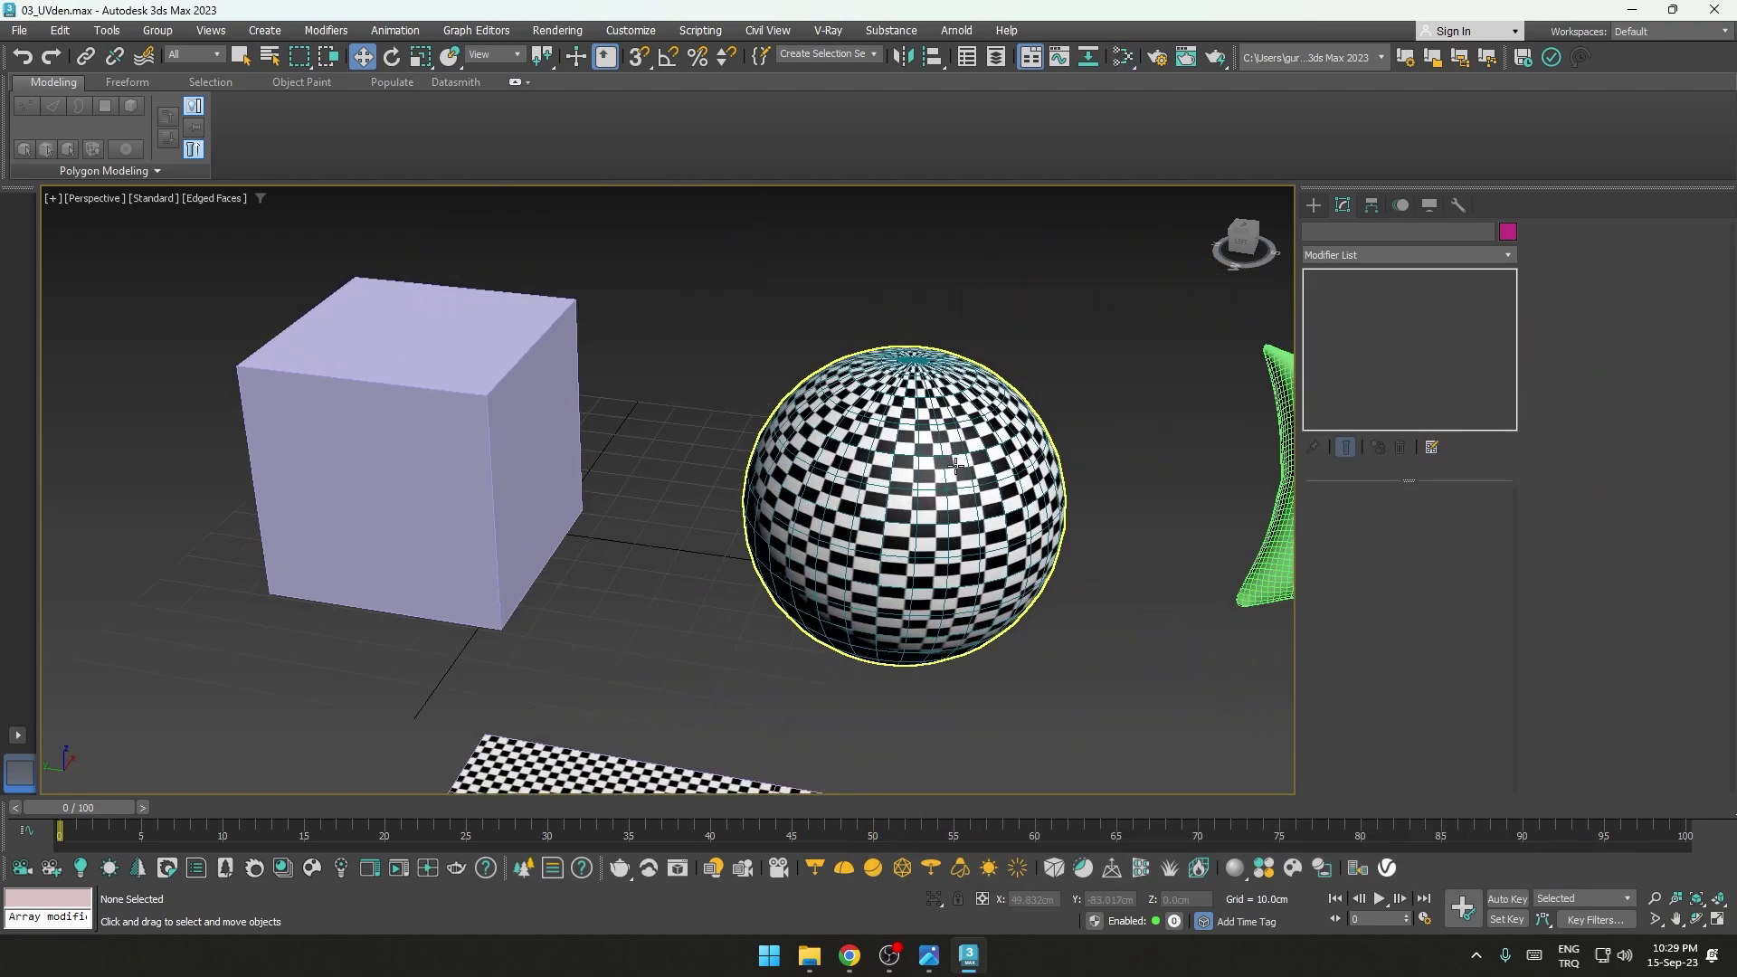
Step: Zoom in on the sphere to inspect the checker squares pinching toward its poles
left_click(956, 463)
middle_click_drag(877, 522, 860, 550, "alt")
scroll(859, 550, "up", 5)
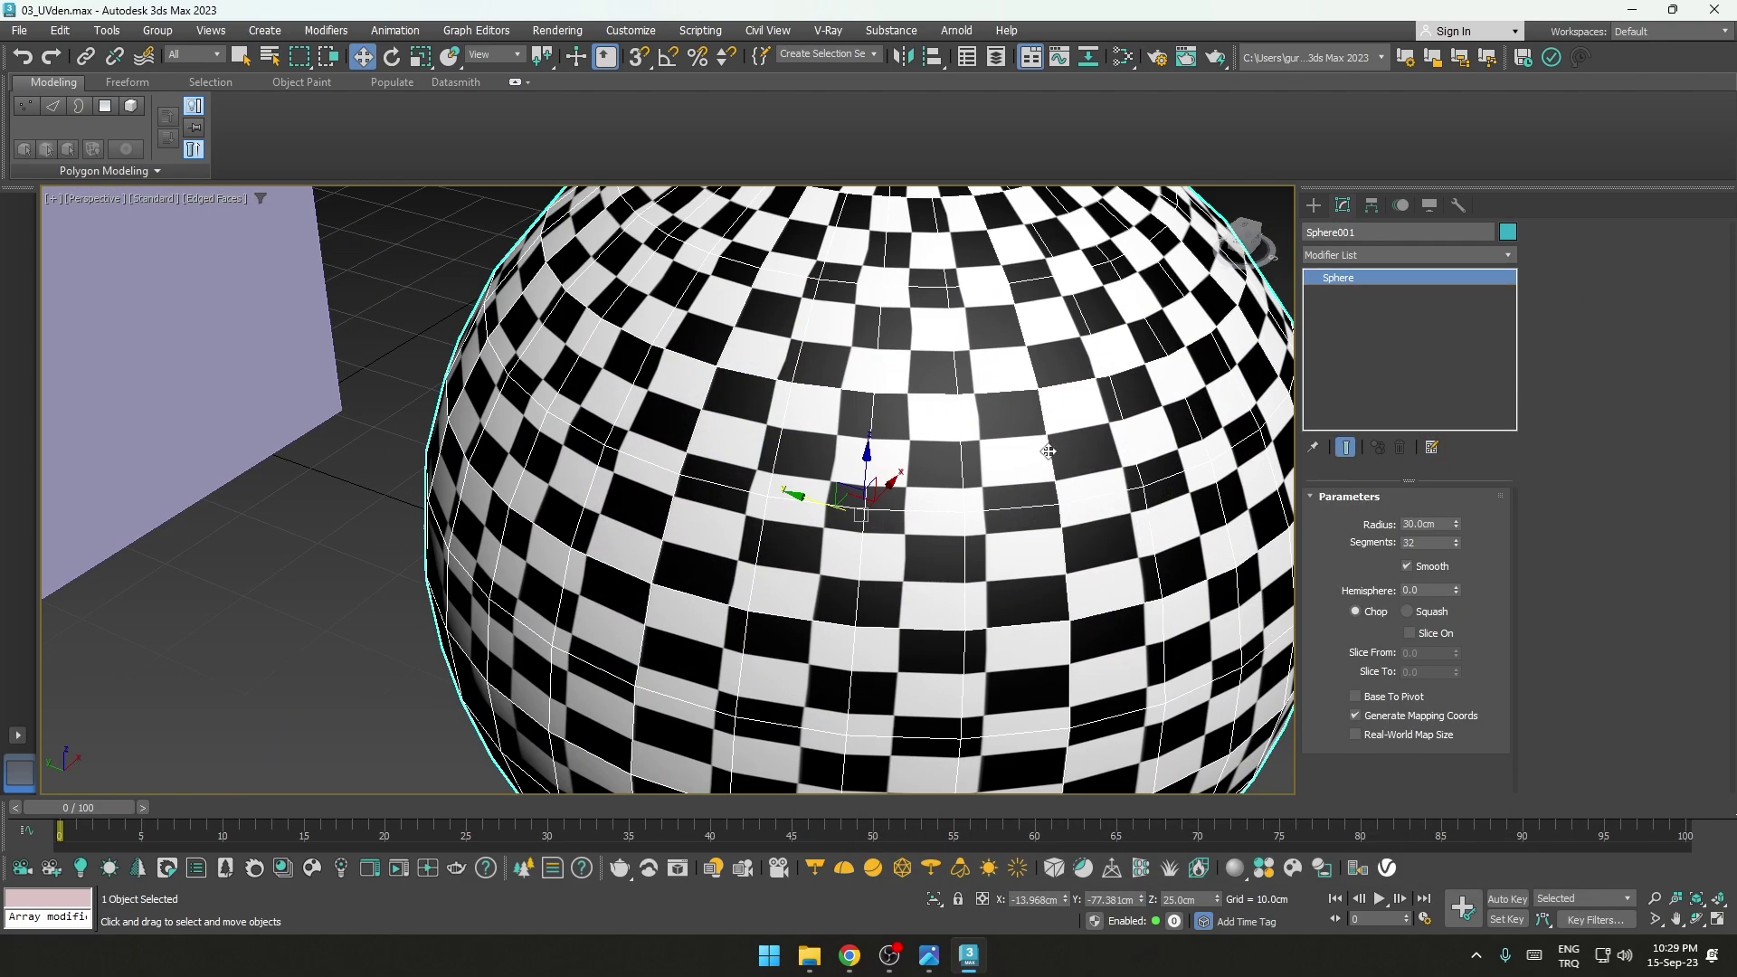
middle_click_drag(1050, 452, 1187, 443, "alt")
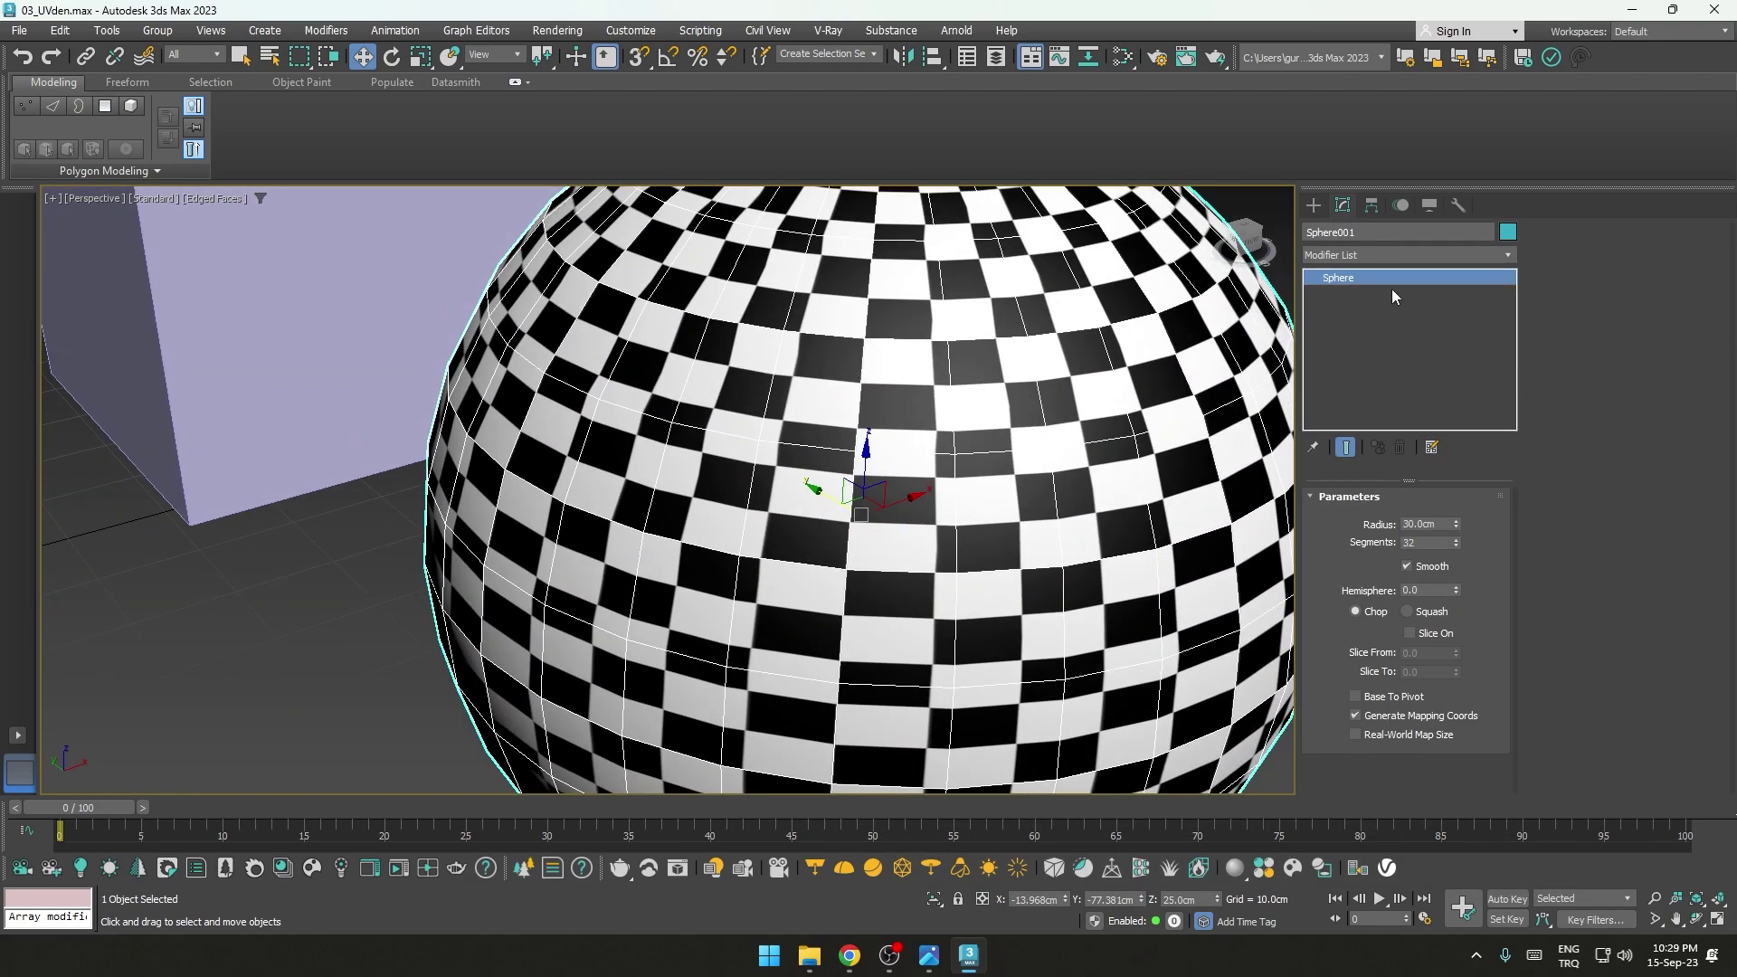
left_click(1407, 255)
Step: Add an Edit Poly modifier to the sphere and select a patch of seven front polygons
key("e")
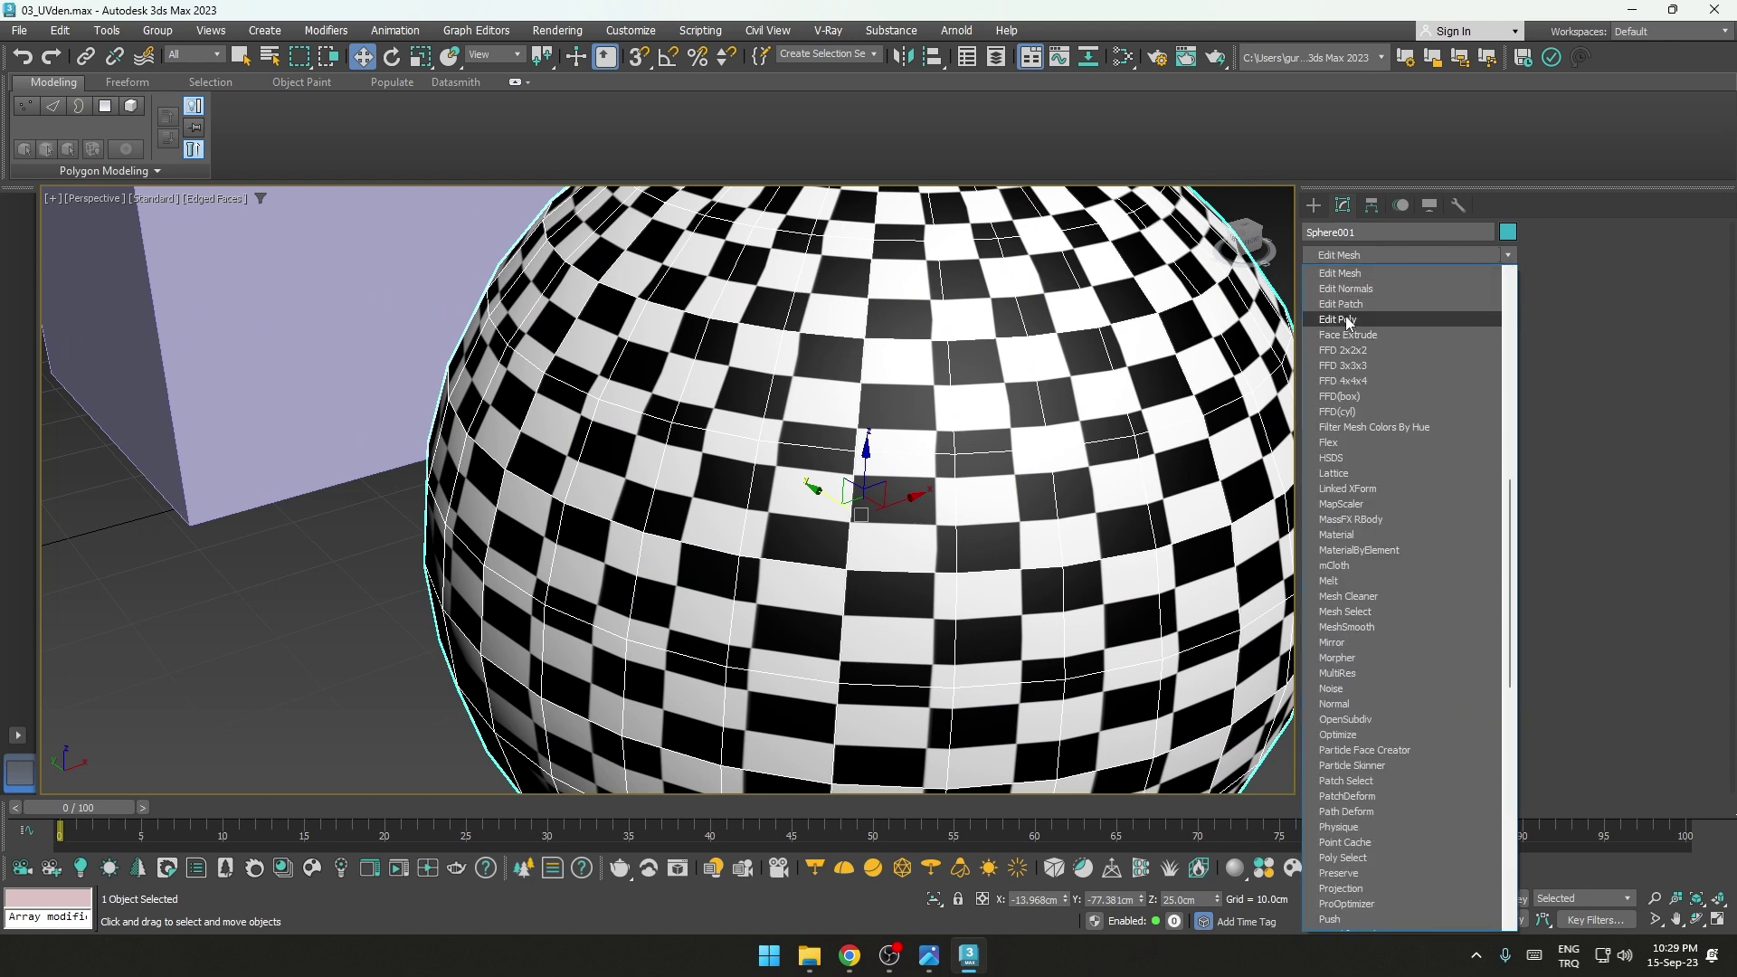
left_click(1348, 320)
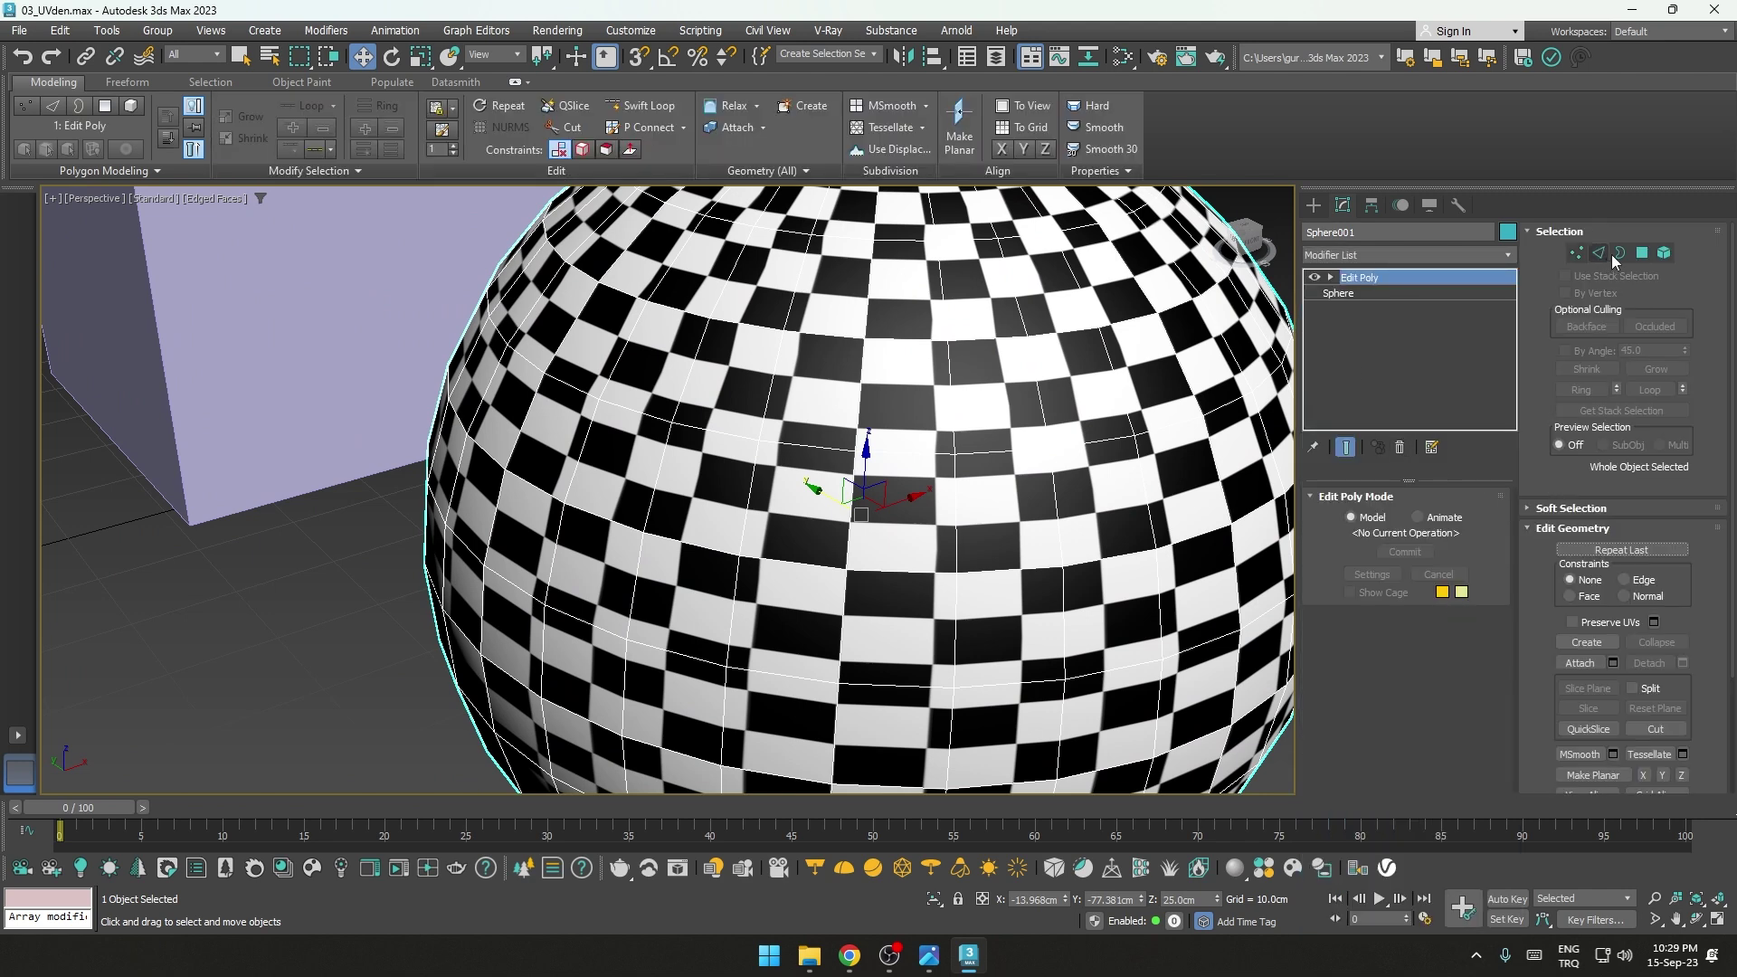
left_click(1642, 252)
left_click(1000, 389)
left_click(903, 402, "ctrl")
left_click(836, 391, "ctrl")
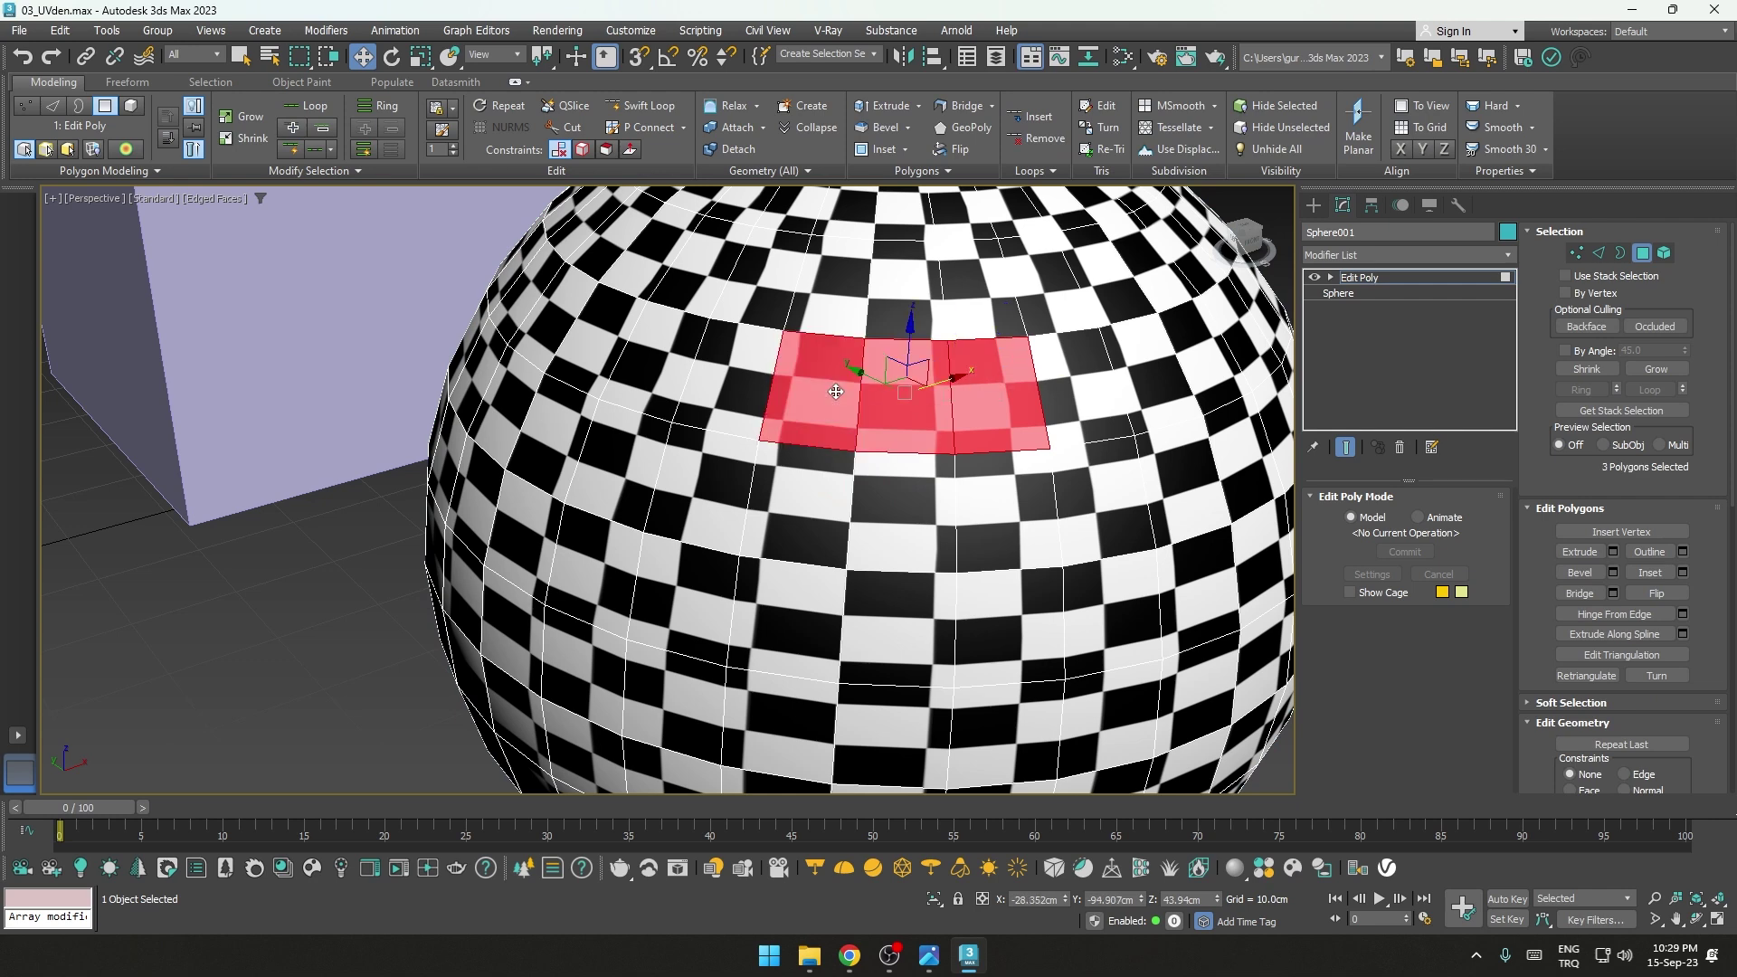
scroll(936, 482, "down", 3)
left_click(864, 493, "ctrl")
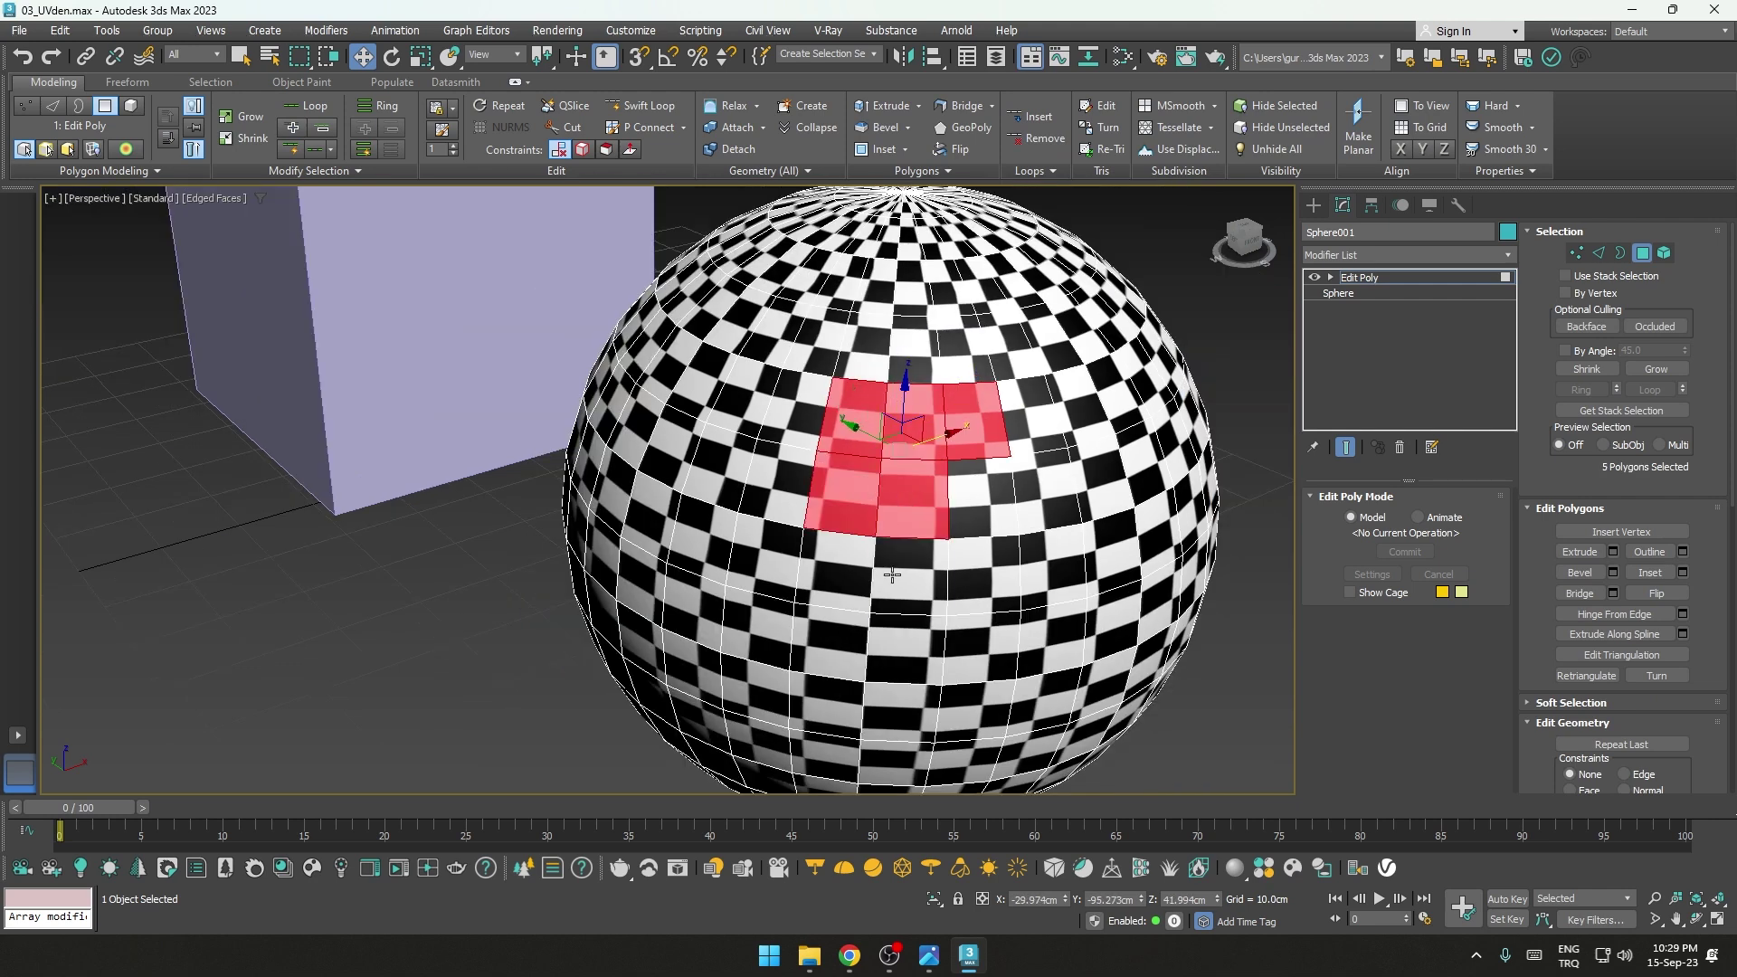
left_click(896, 575, "ctrl")
left_click(843, 583, "ctrl")
middle_click_drag(946, 661, 967, 651, "alt")
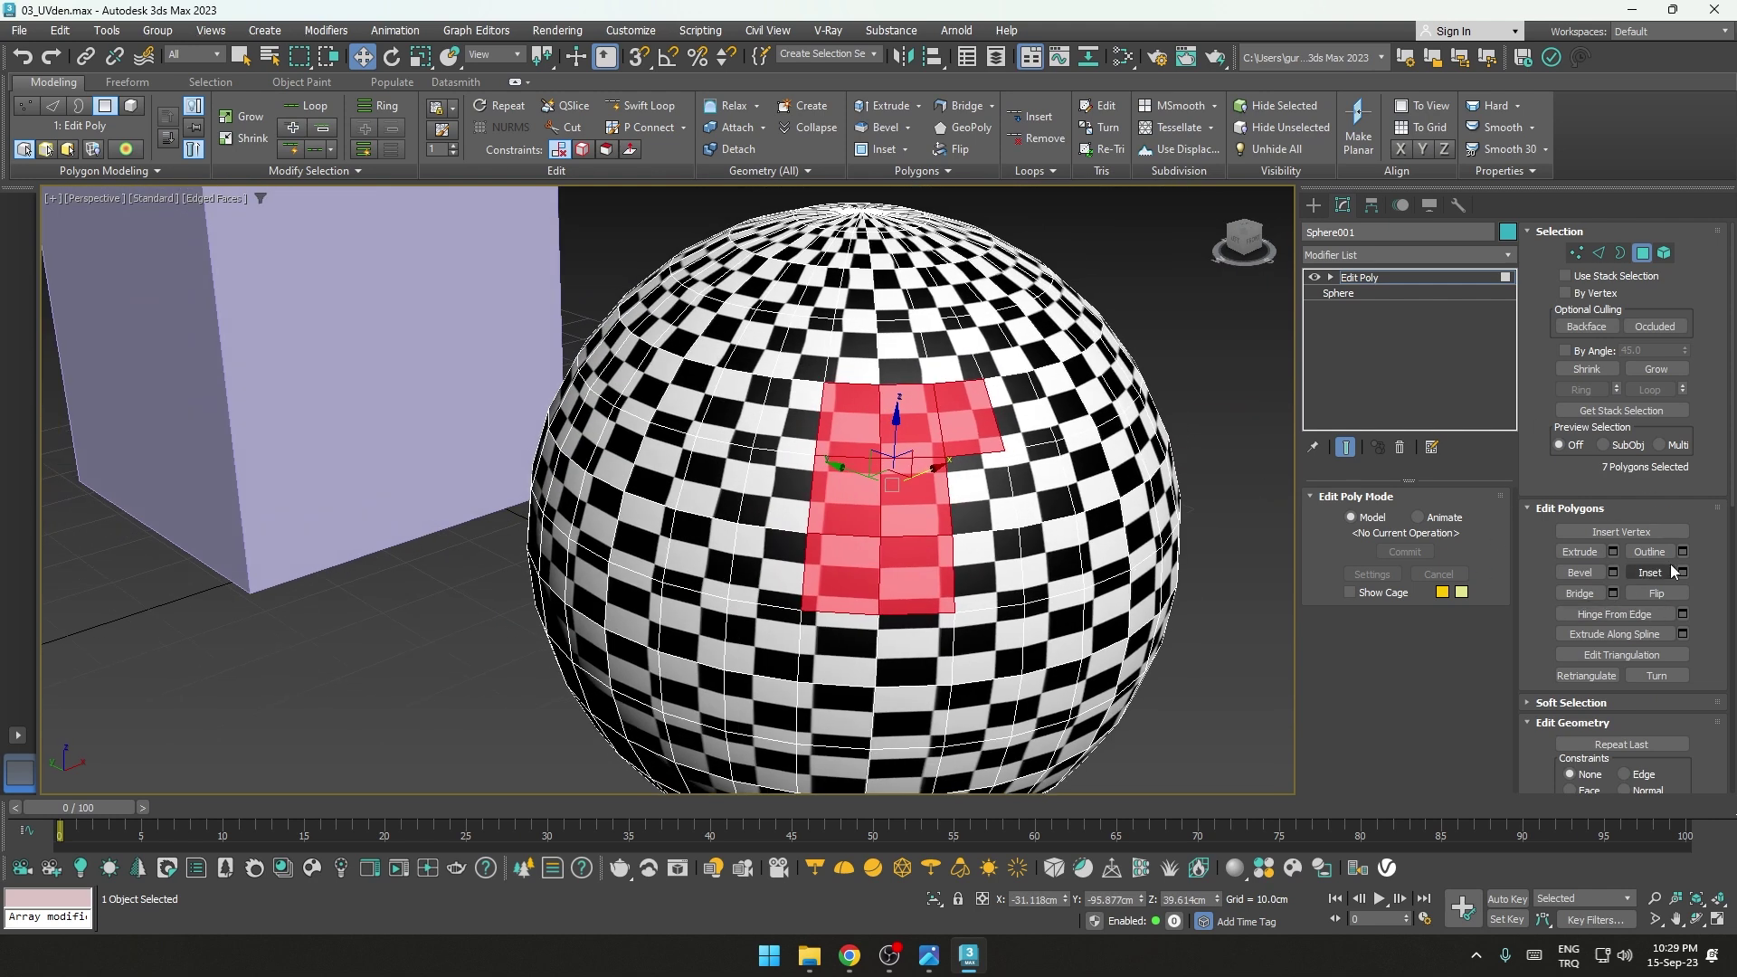
Step: With Preserve UVs on, extrude the selected polygons about 22 cm outward
left_click_drag(1731, 440, 1731, 490)
scroll(1683, 511, "down", 2)
scroll(1636, 532, "down", 2)
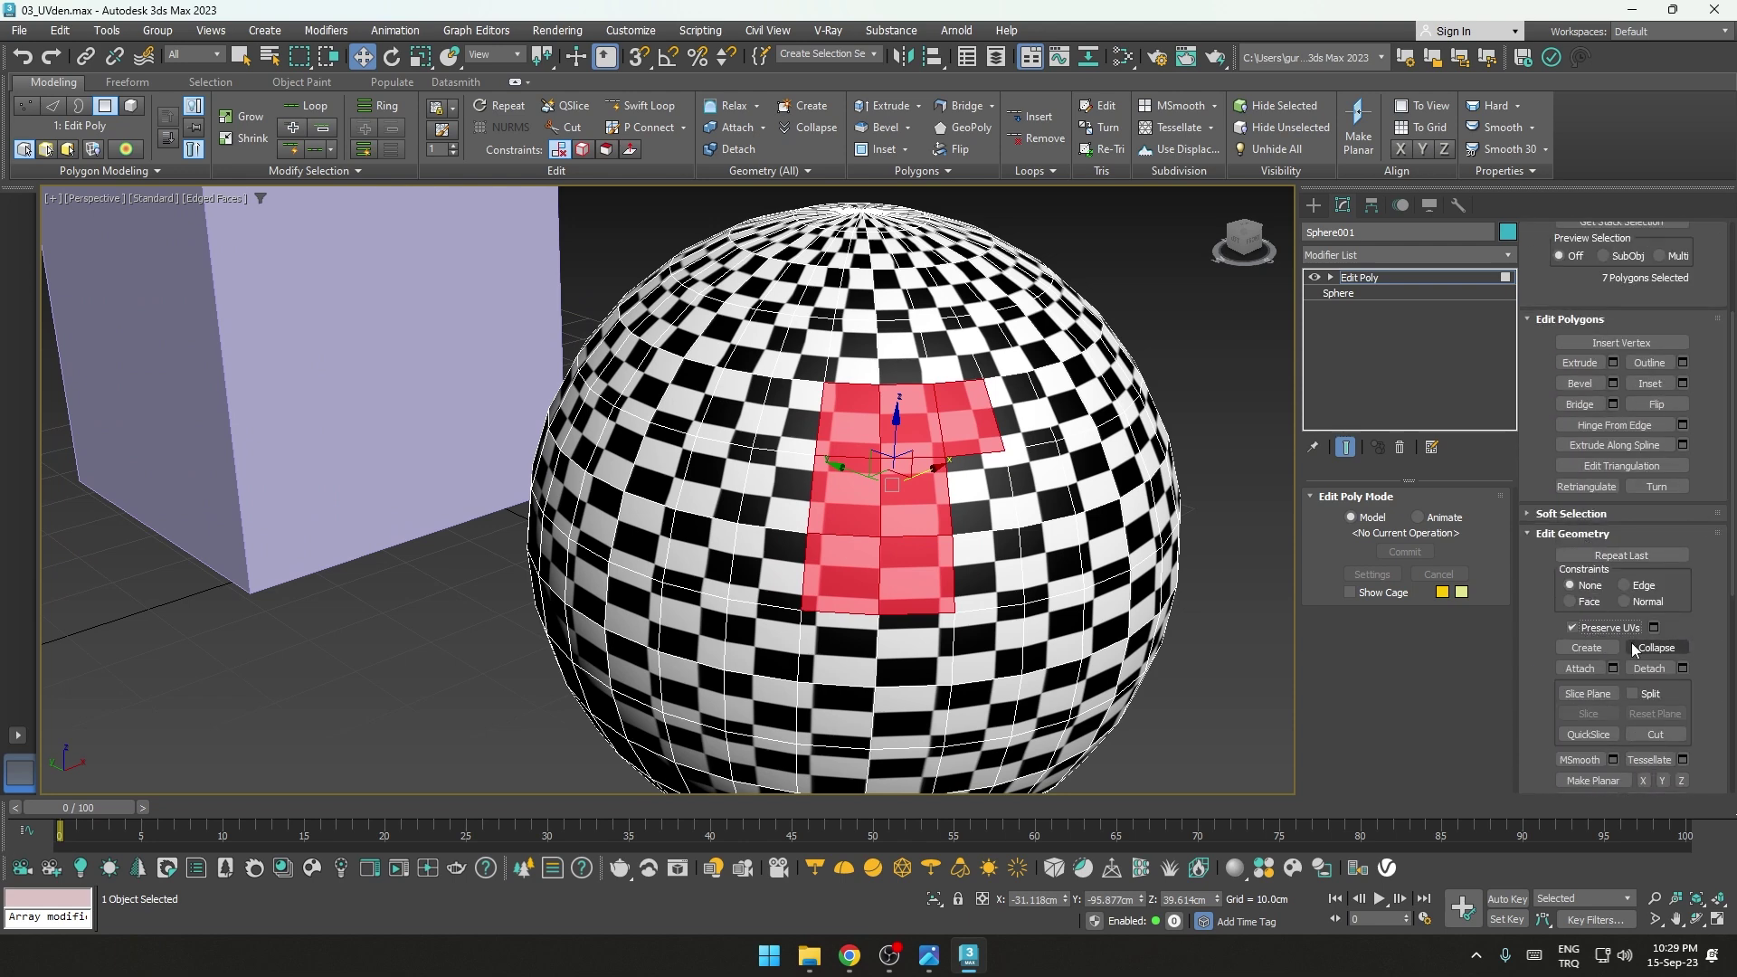
left_click(1614, 363)
middle_click_drag(688, 543, 814, 560, "alt")
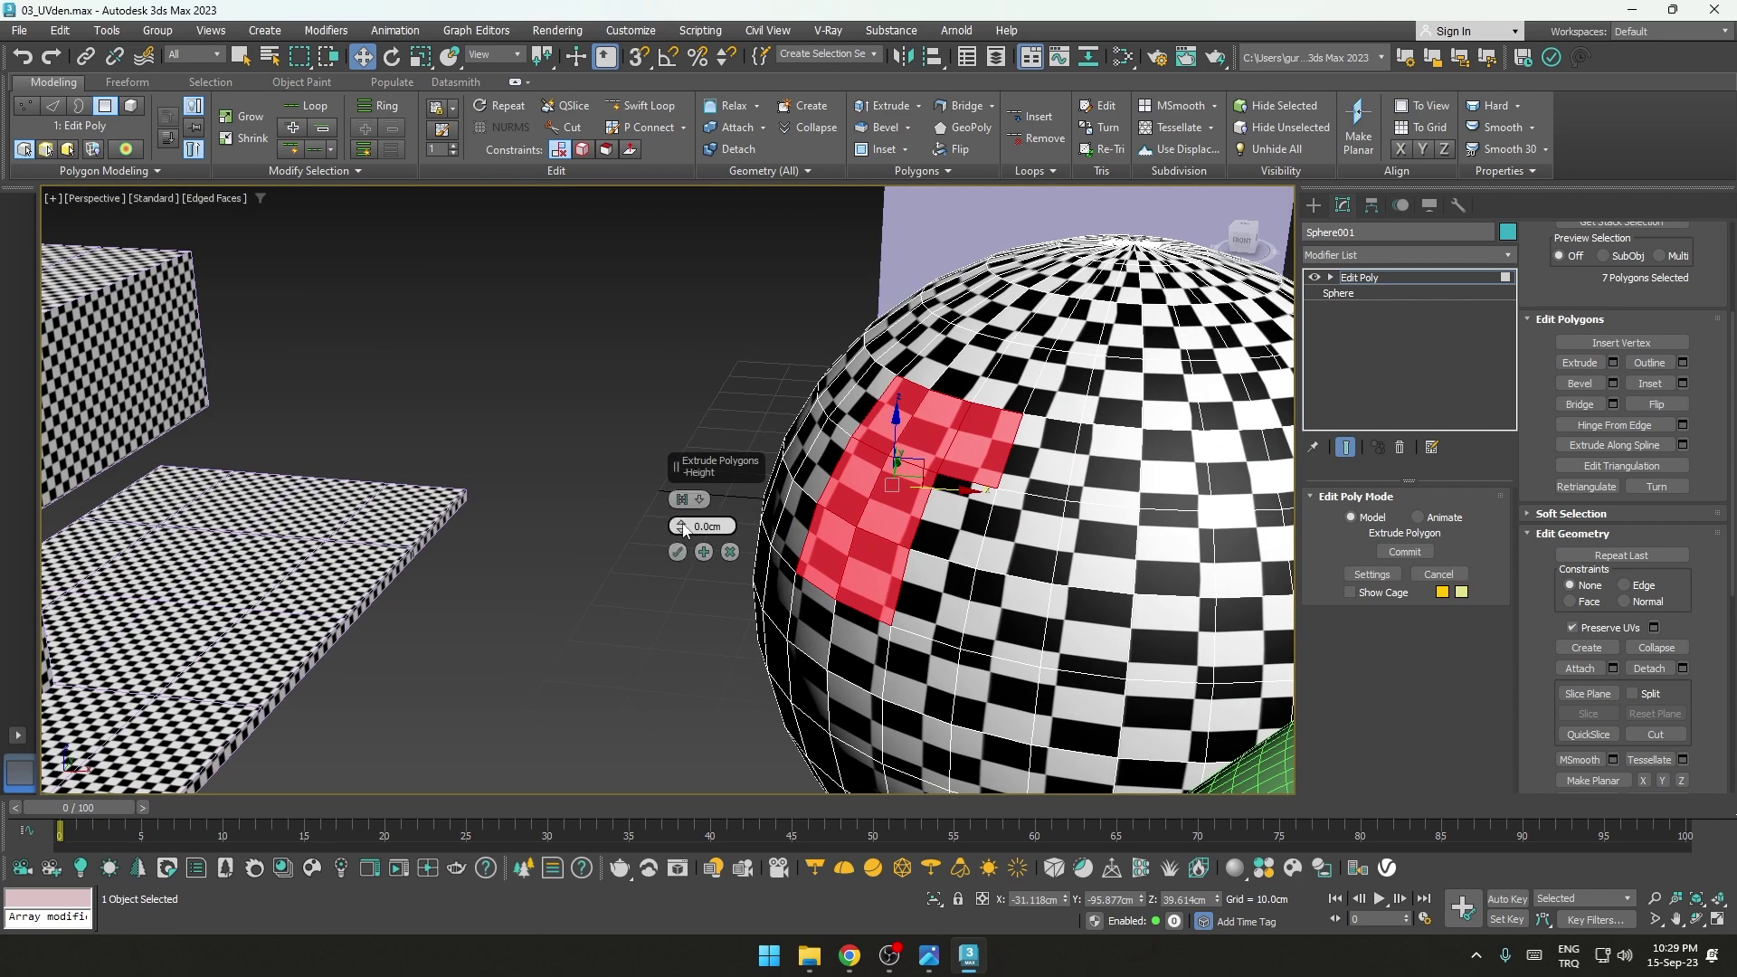
left_click_drag(684, 530, 682, 565)
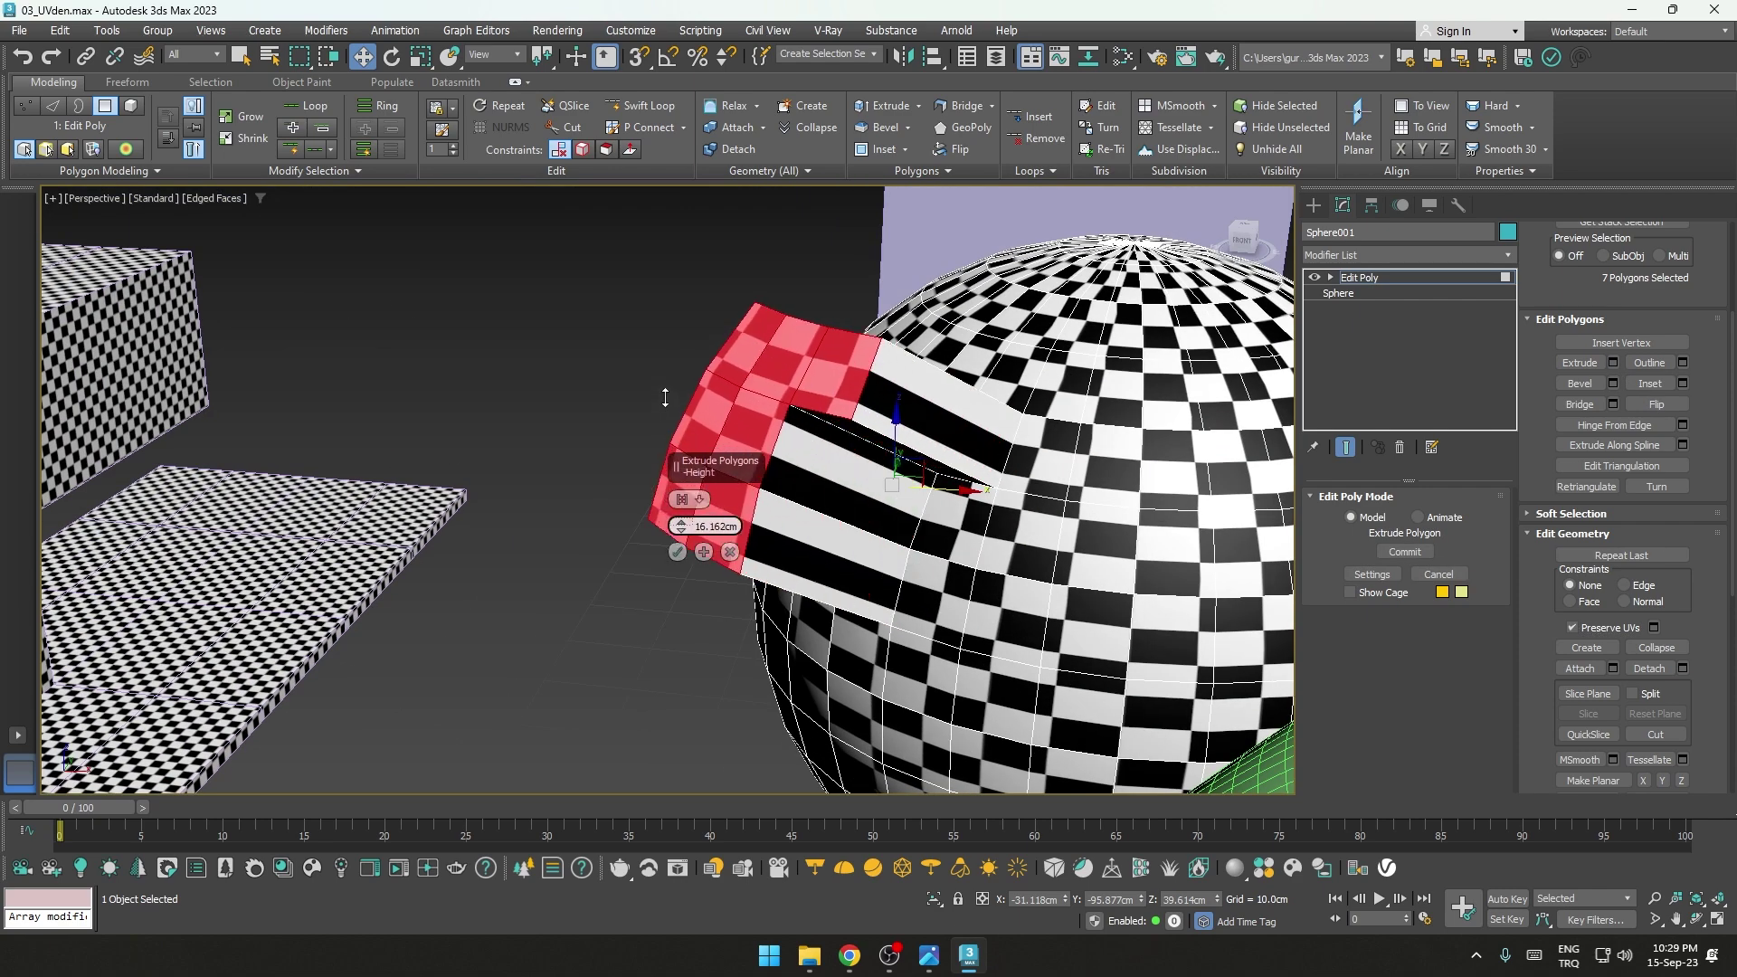
left_click(678, 553)
Step: Clear the selection and orbit around the extruded arm to inspect its stretched stripes
left_click(632, 652)
mouse_move(632, 652)
middle_mouse_down("alt")
mouse_move(893, 503)
mouse_move(900, 608)
mouse_move(998, 554)
middle_mouse_up("alt")
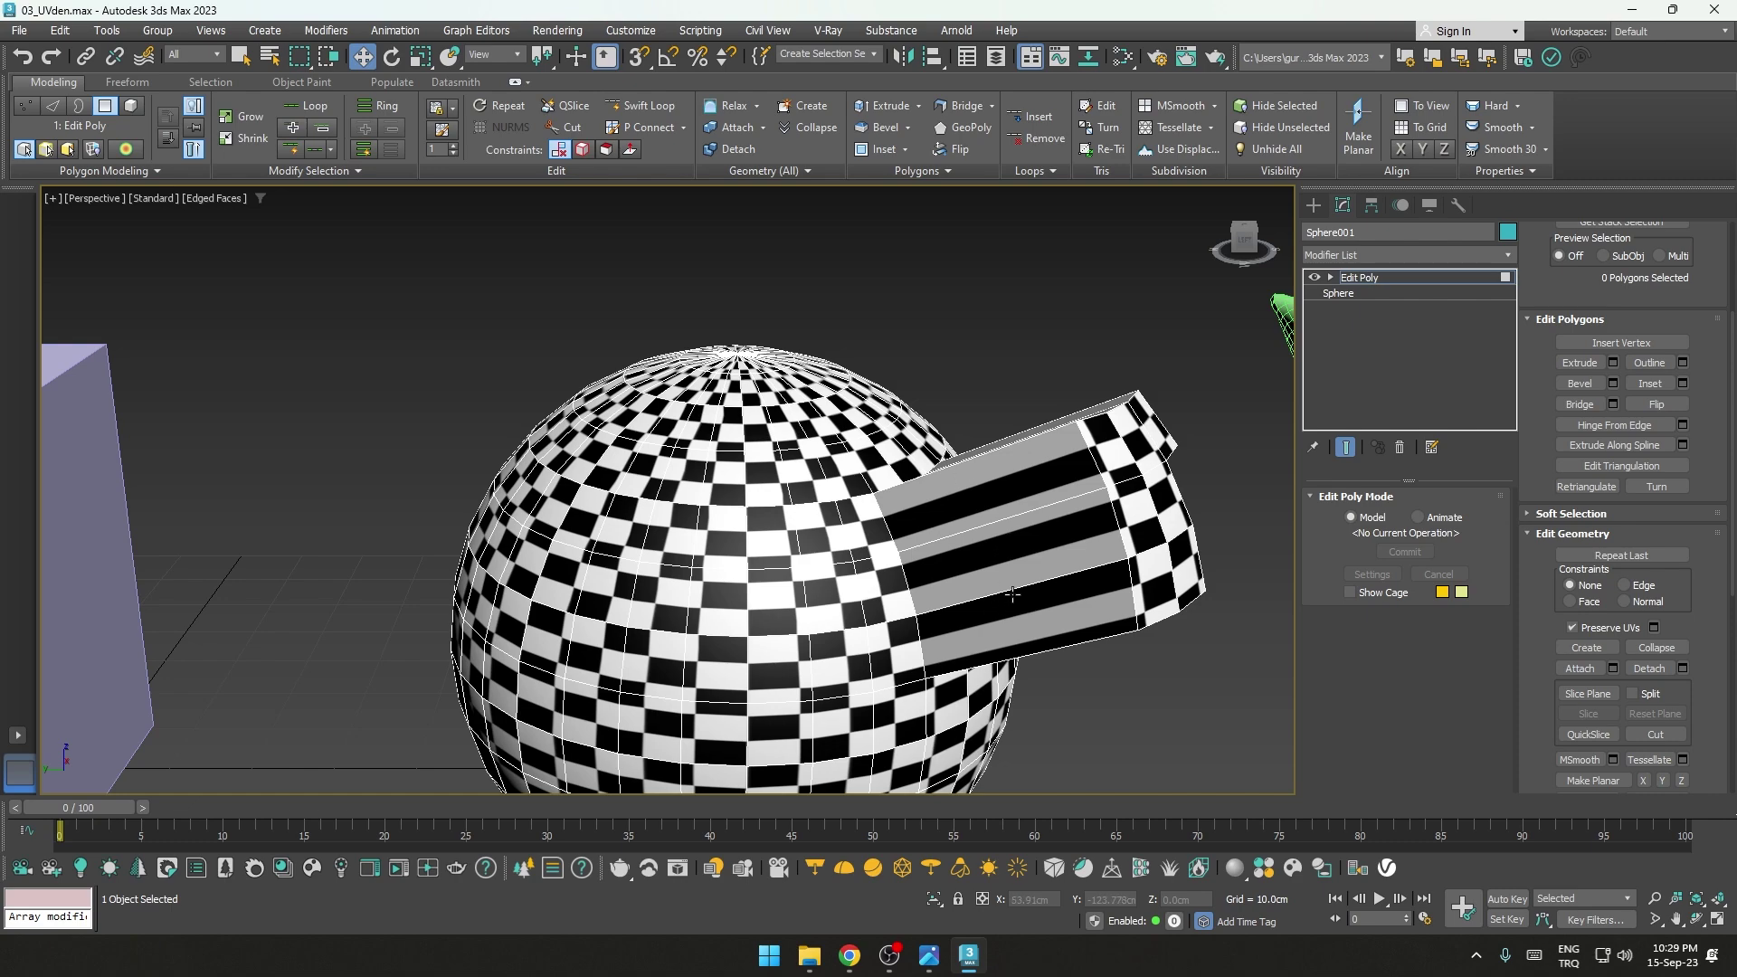
middle_click_drag(1012, 594, 1017, 554, "alt")
scroll(765, 500, "up", 5)
scroll(731, 452, "up", 3)
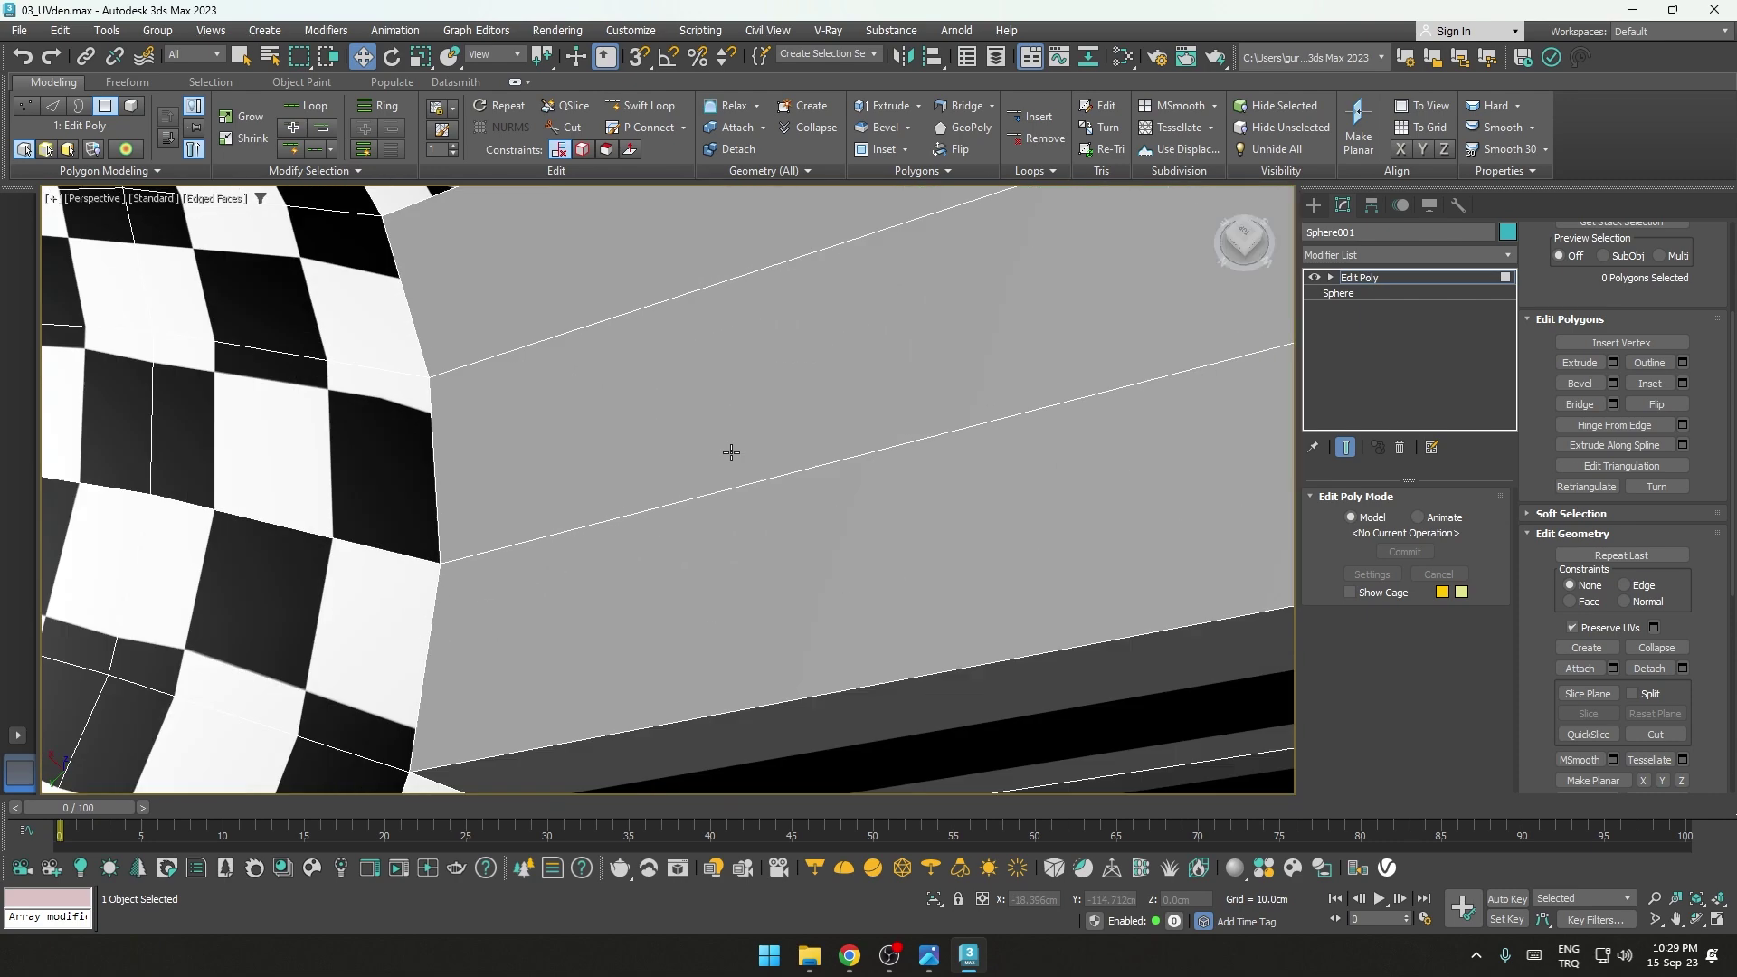
scroll(706, 398, "down", 5)
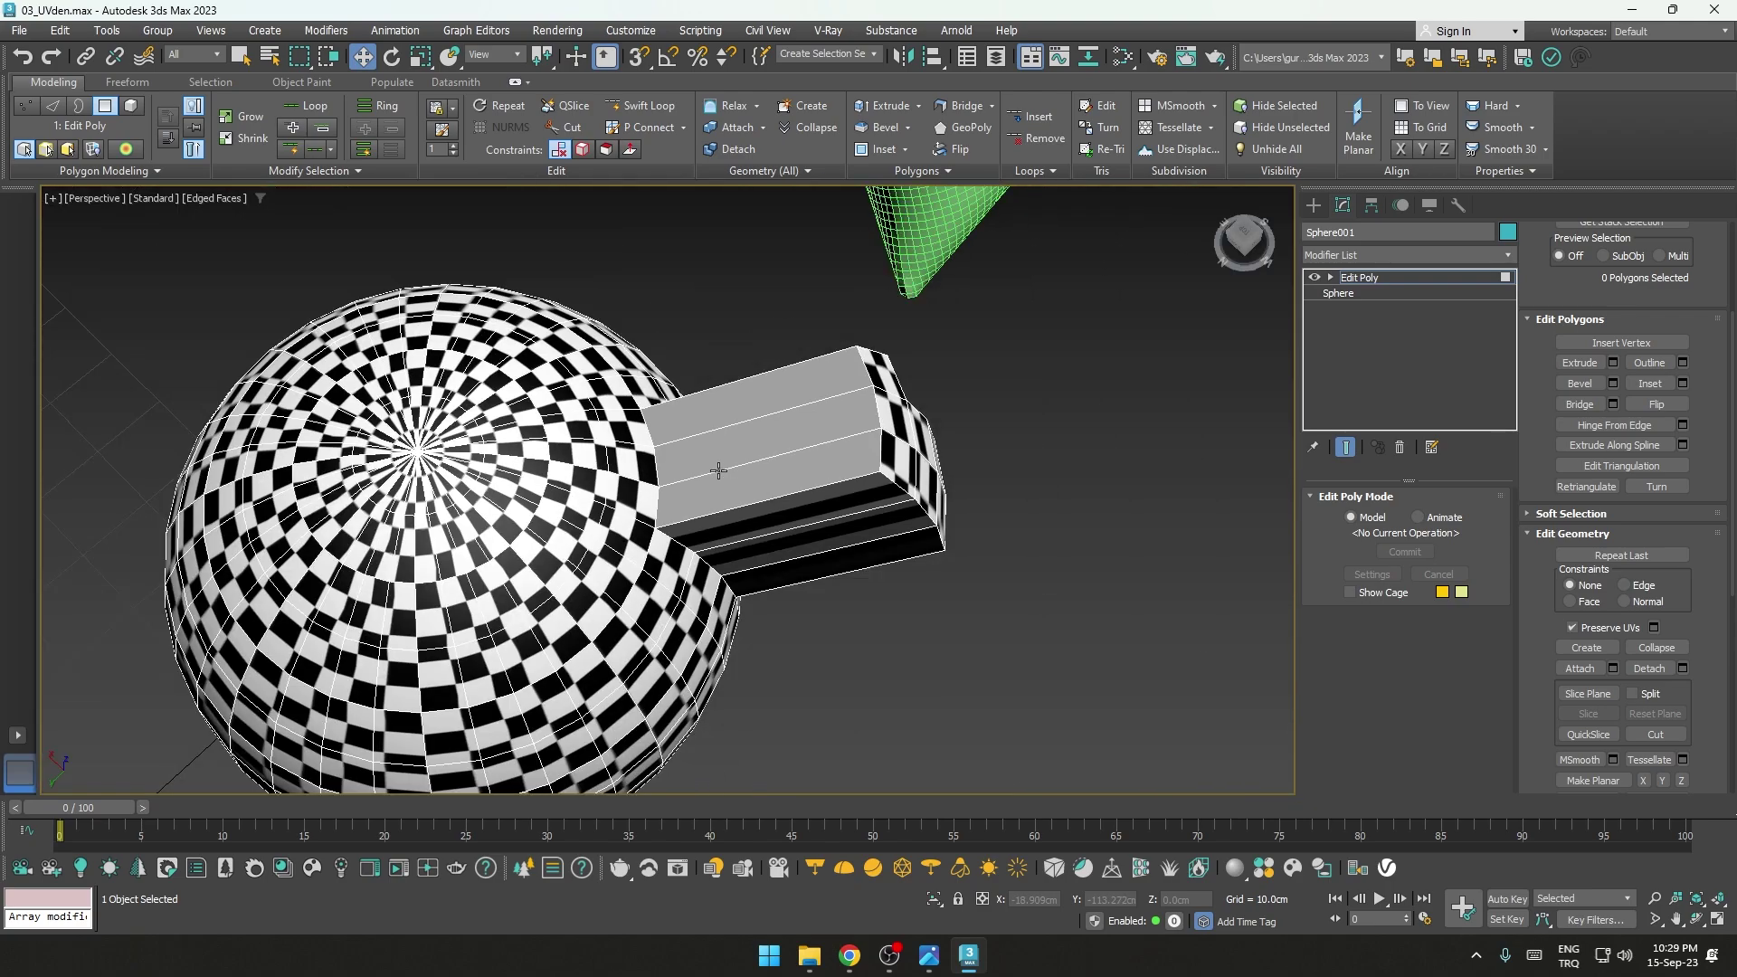
scroll(706, 398, "down", 3)
mouse_move(724, 452)
middle_mouse_down("alt")
mouse_move(811, 532)
mouse_move(1162, 416)
middle_mouse_up("alt")
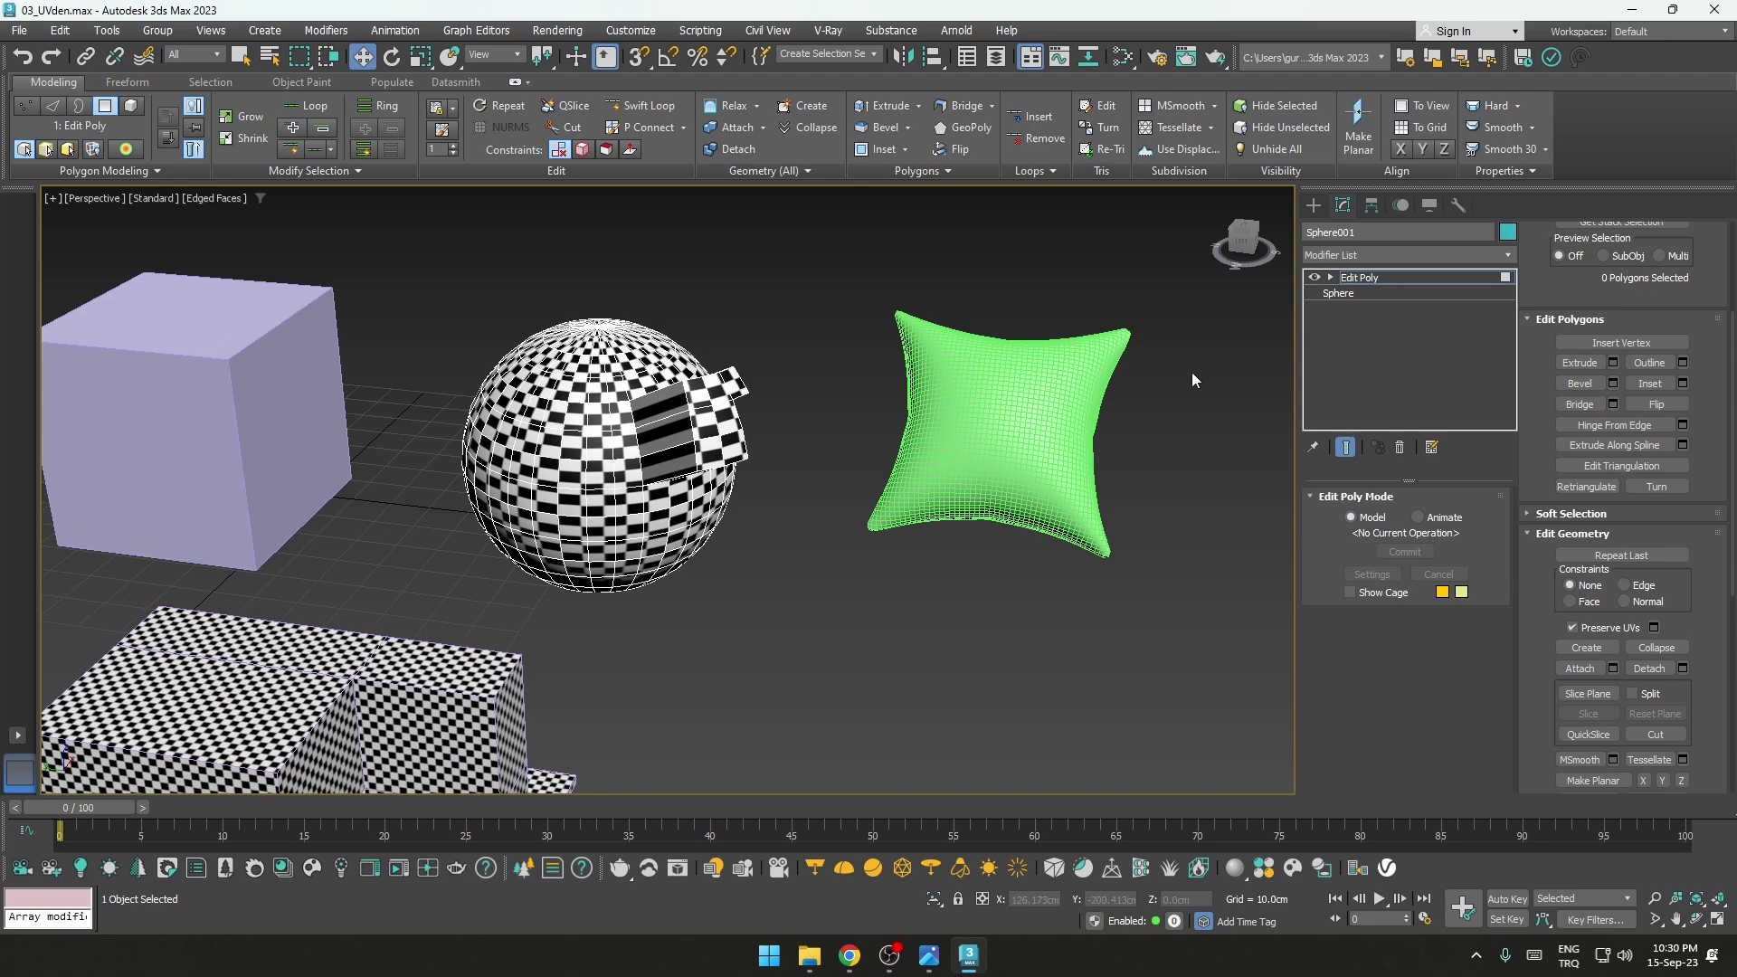
Step: Set Box001's length, width and height segments to 30
left_click(1382, 277)
left_click(256, 438)
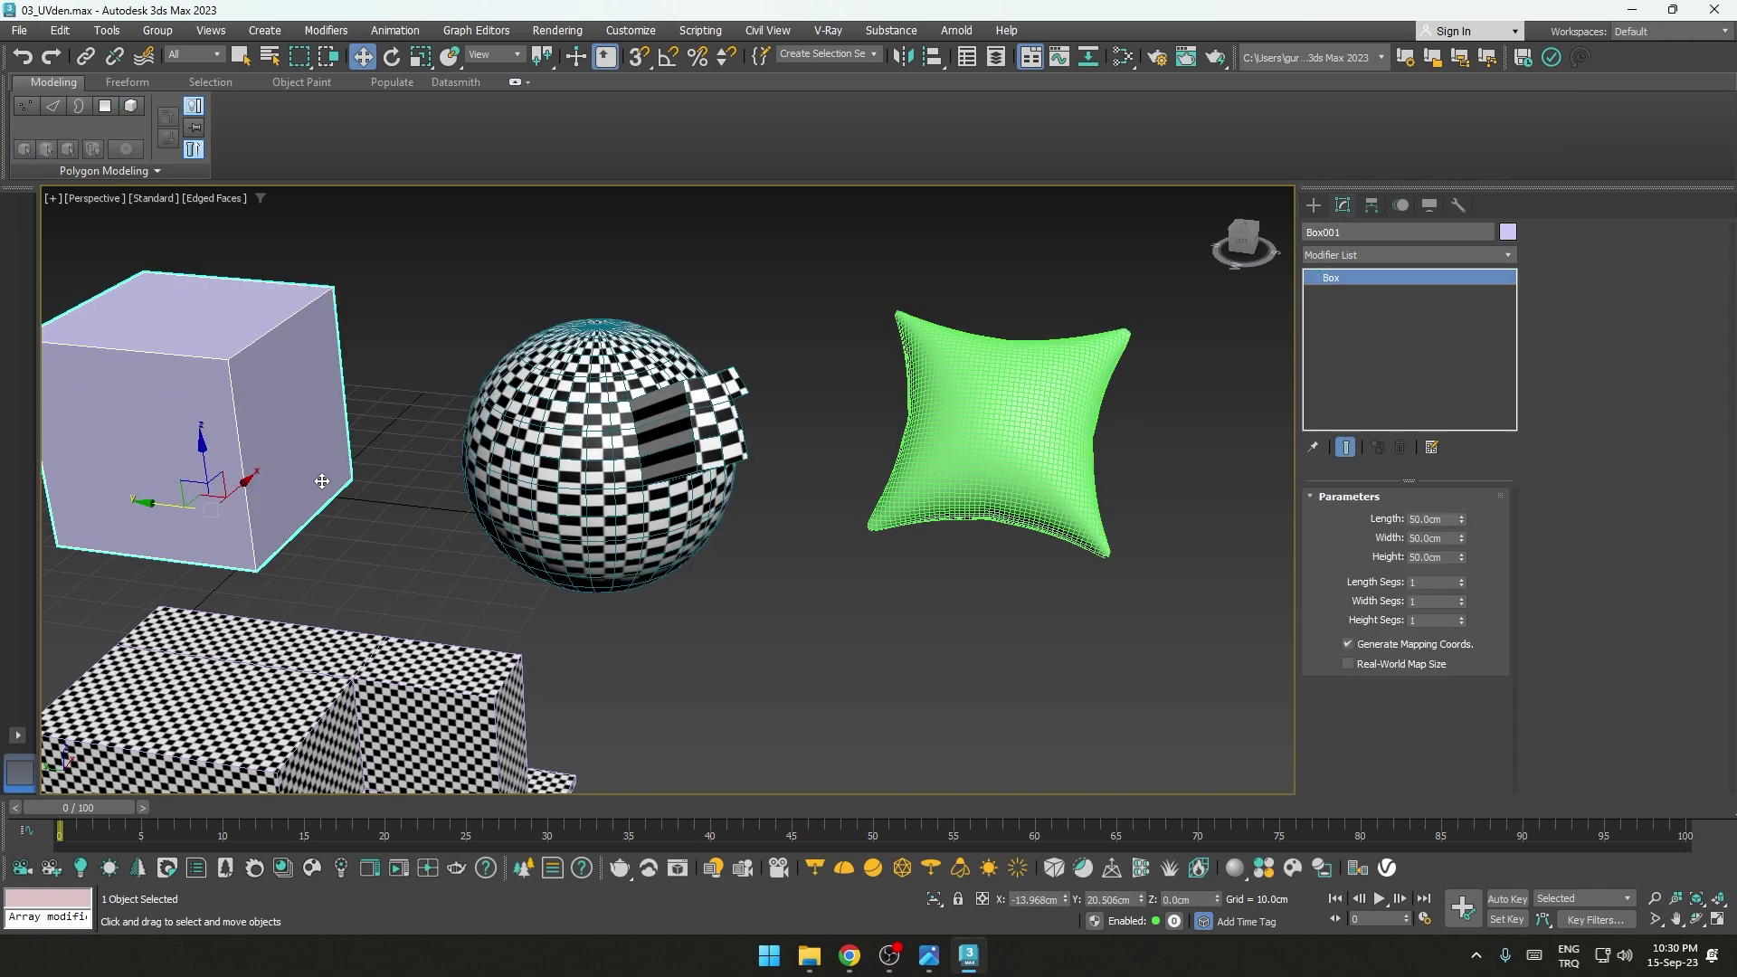
middle_click_drag(434, 502, 873, 534)
mouse_move(1462, 582)
left_mouse_down()
mouse_move(1460, 561)
mouse_move(1458, 584)
left_mouse_up()
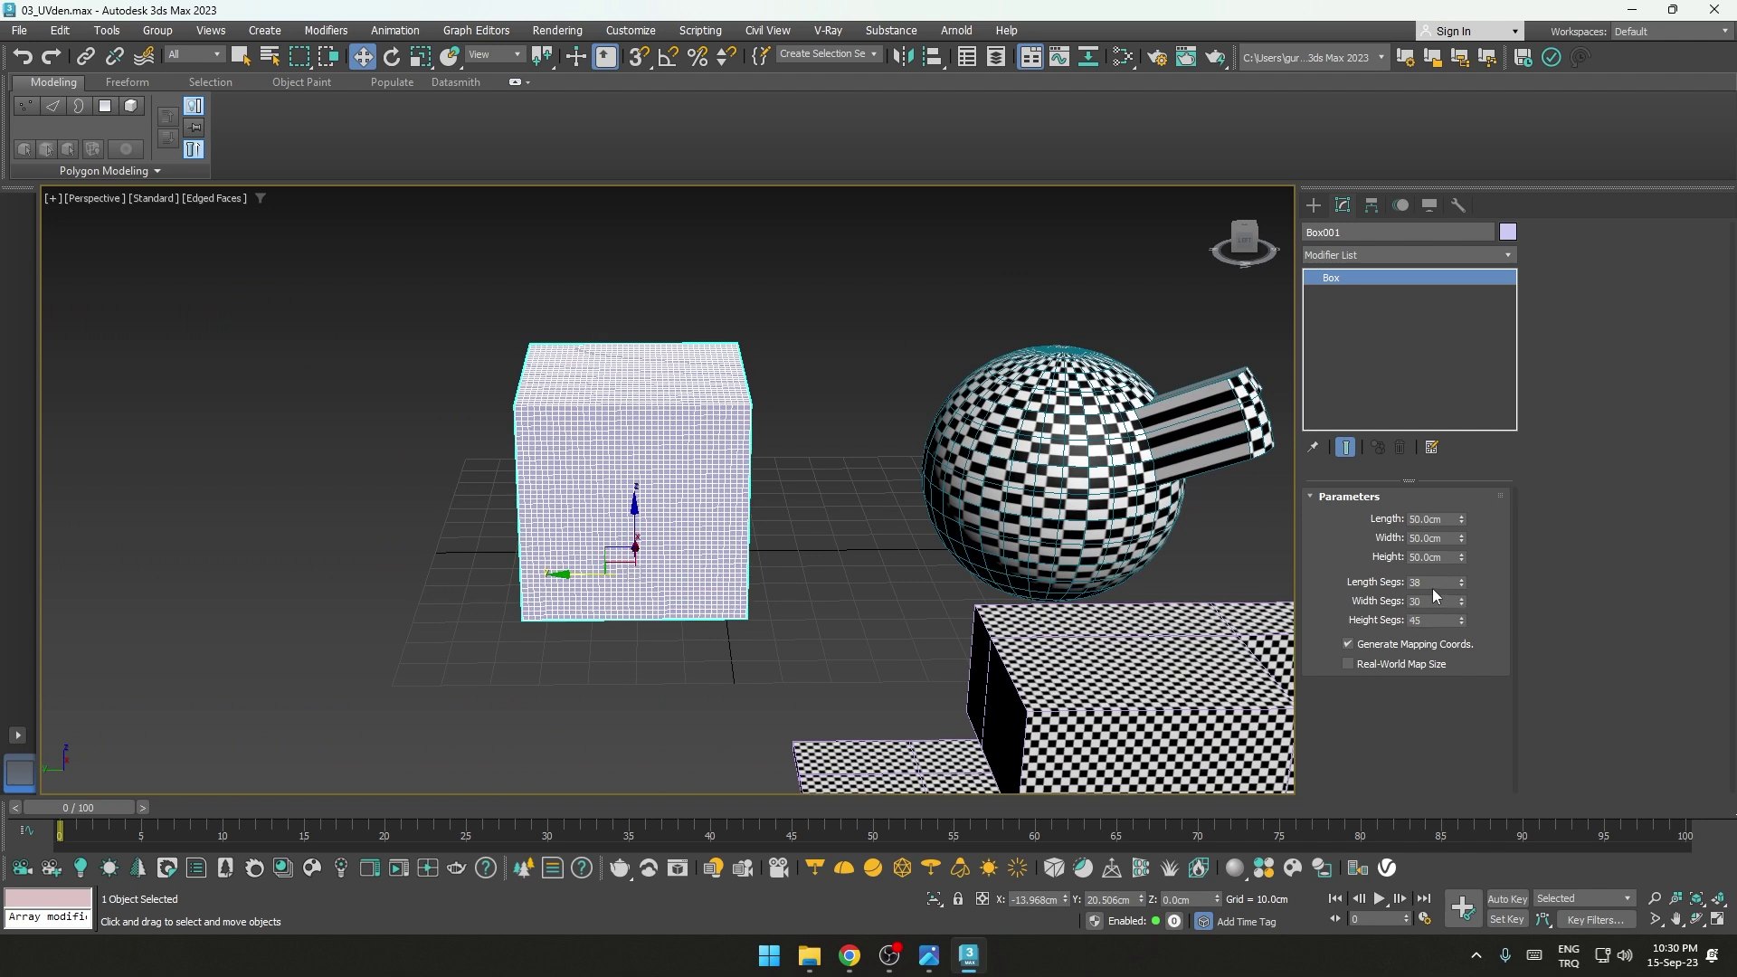
double_click(1432, 584)
key("Tab")
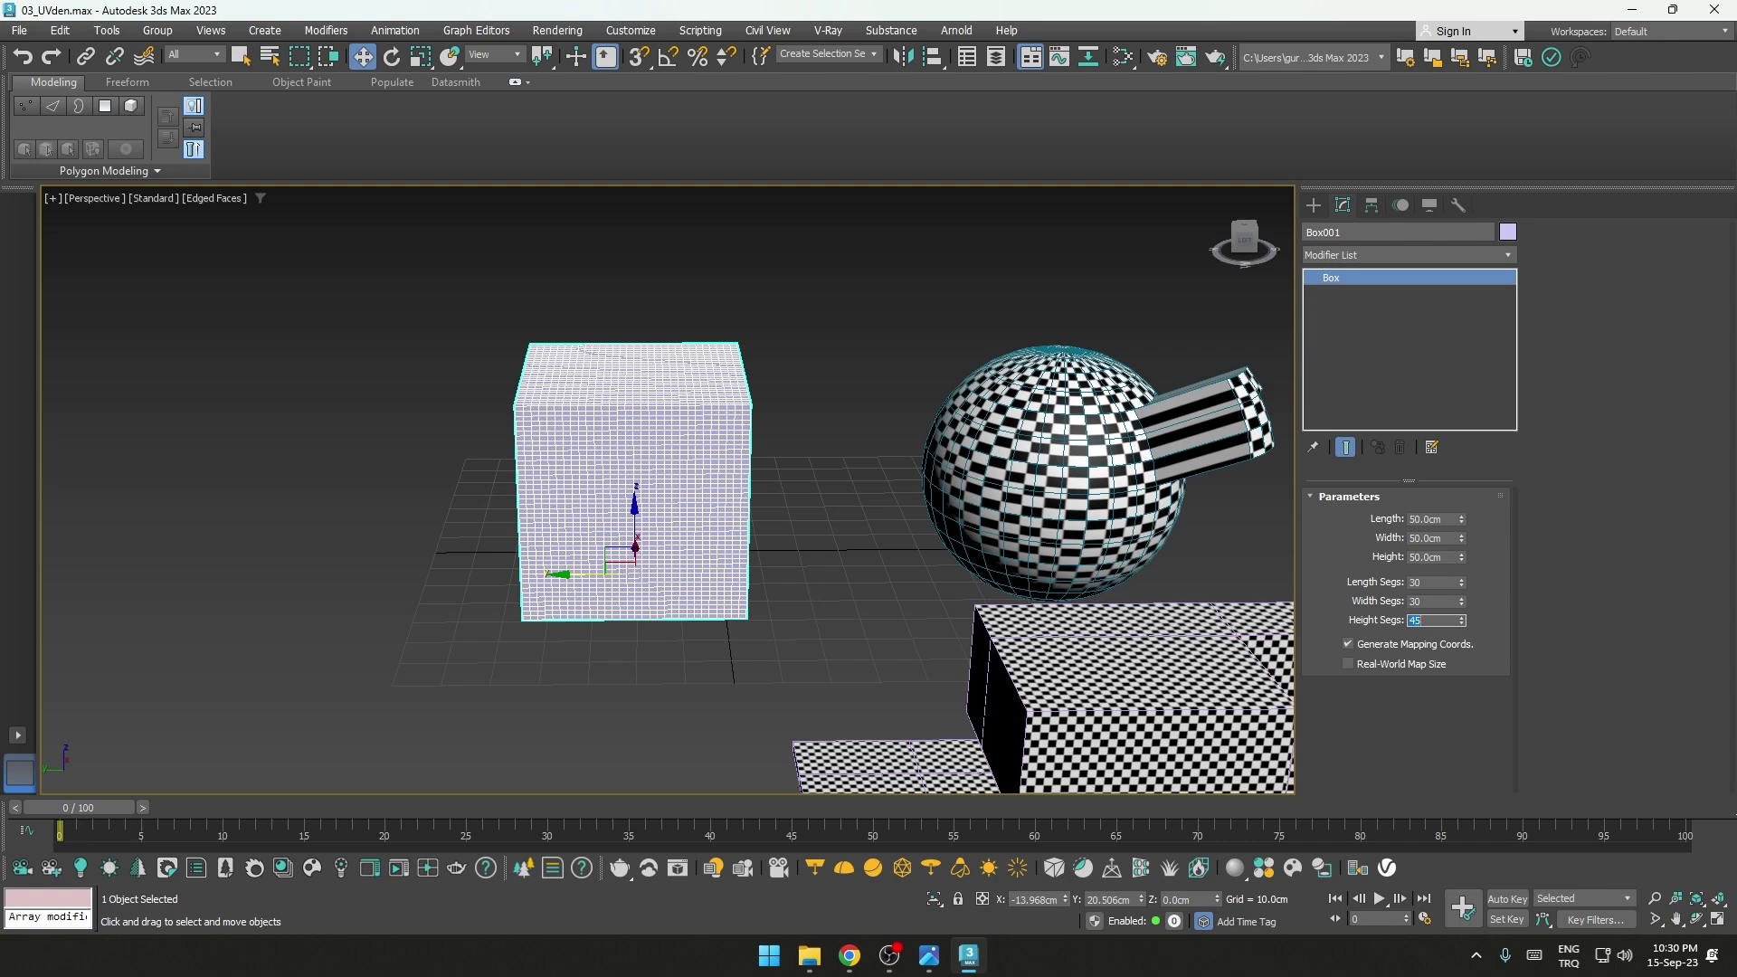
type("30")
key("Return")
Step: Assign the checker material to the cube from the Slate Material Editor
scroll(894, 505, "up", 5)
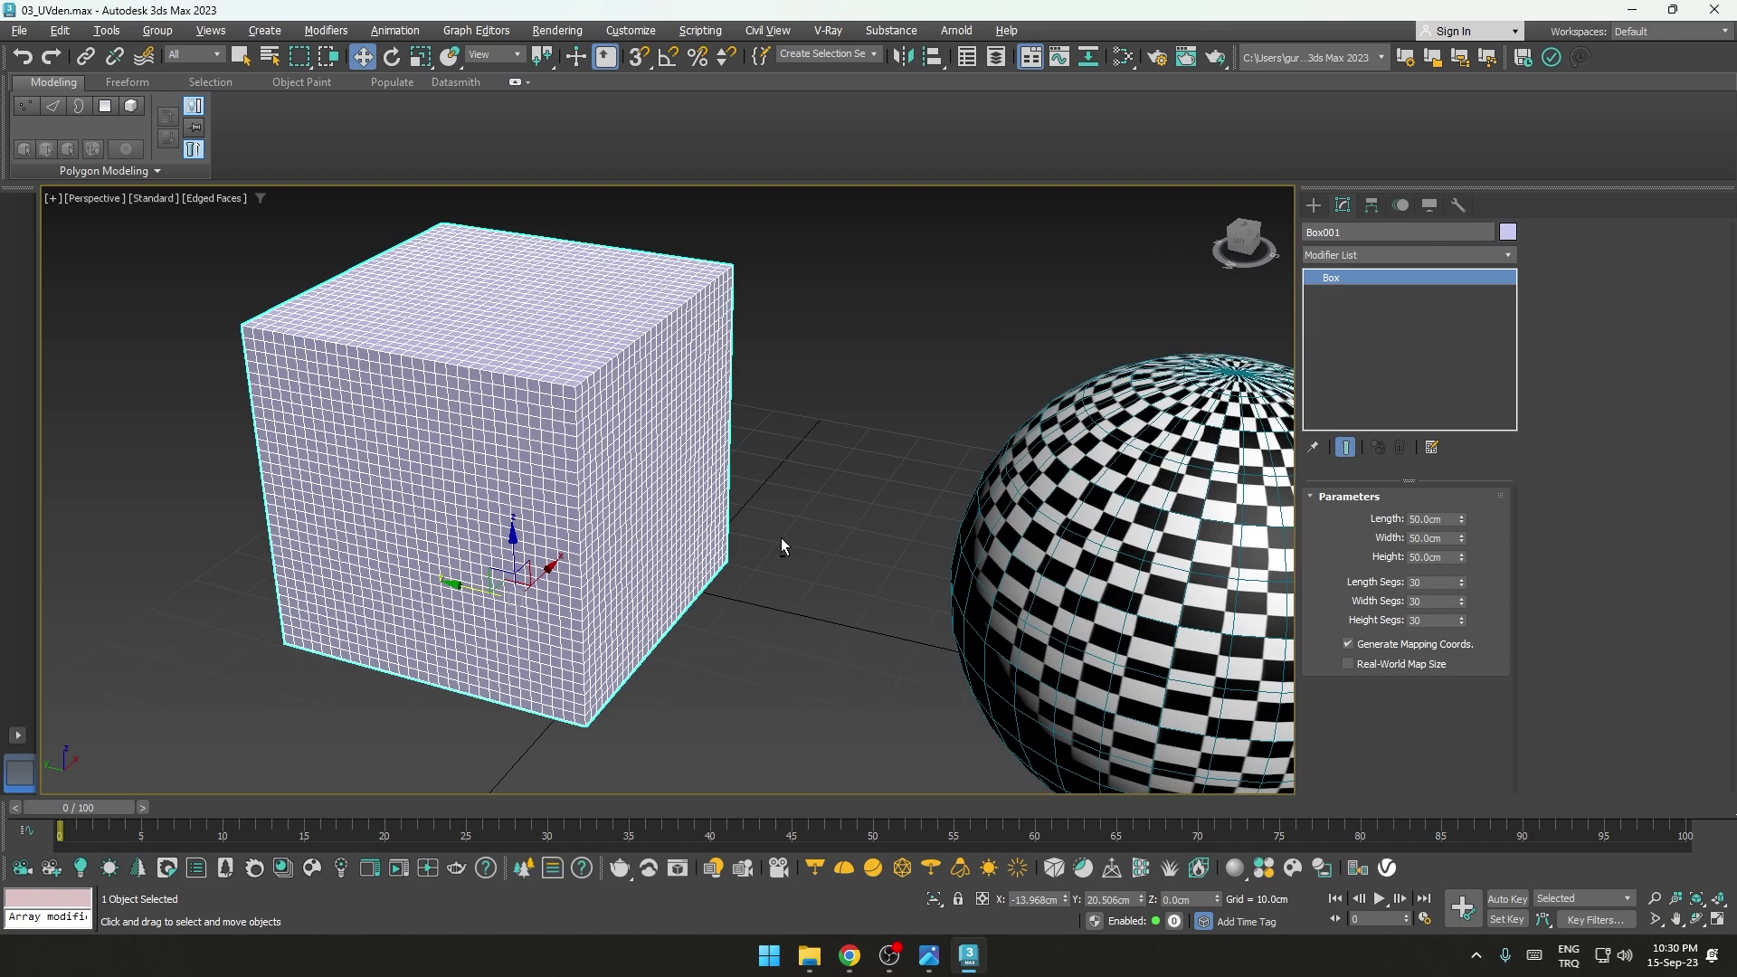
middle_click_drag(780, 538, 865, 583, "alt")
middle_click_drag(749, 579, 855, 586, "alt")
key("m")
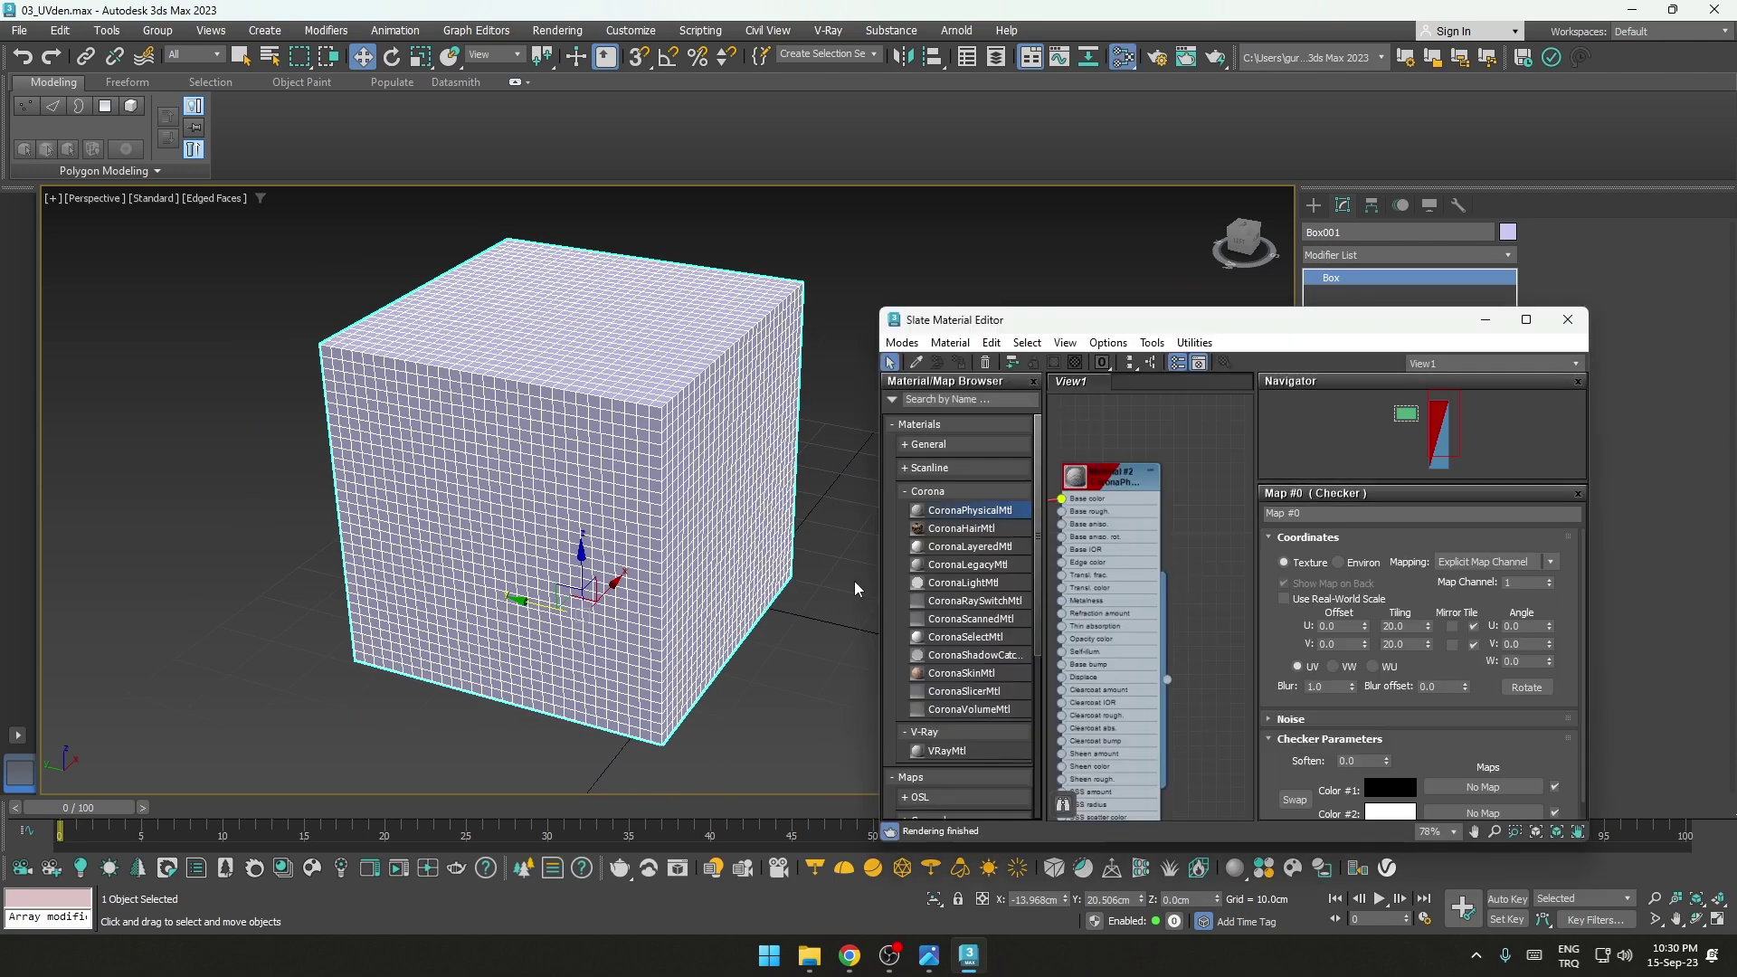
right_click(1113, 489)
left_click(1157, 513)
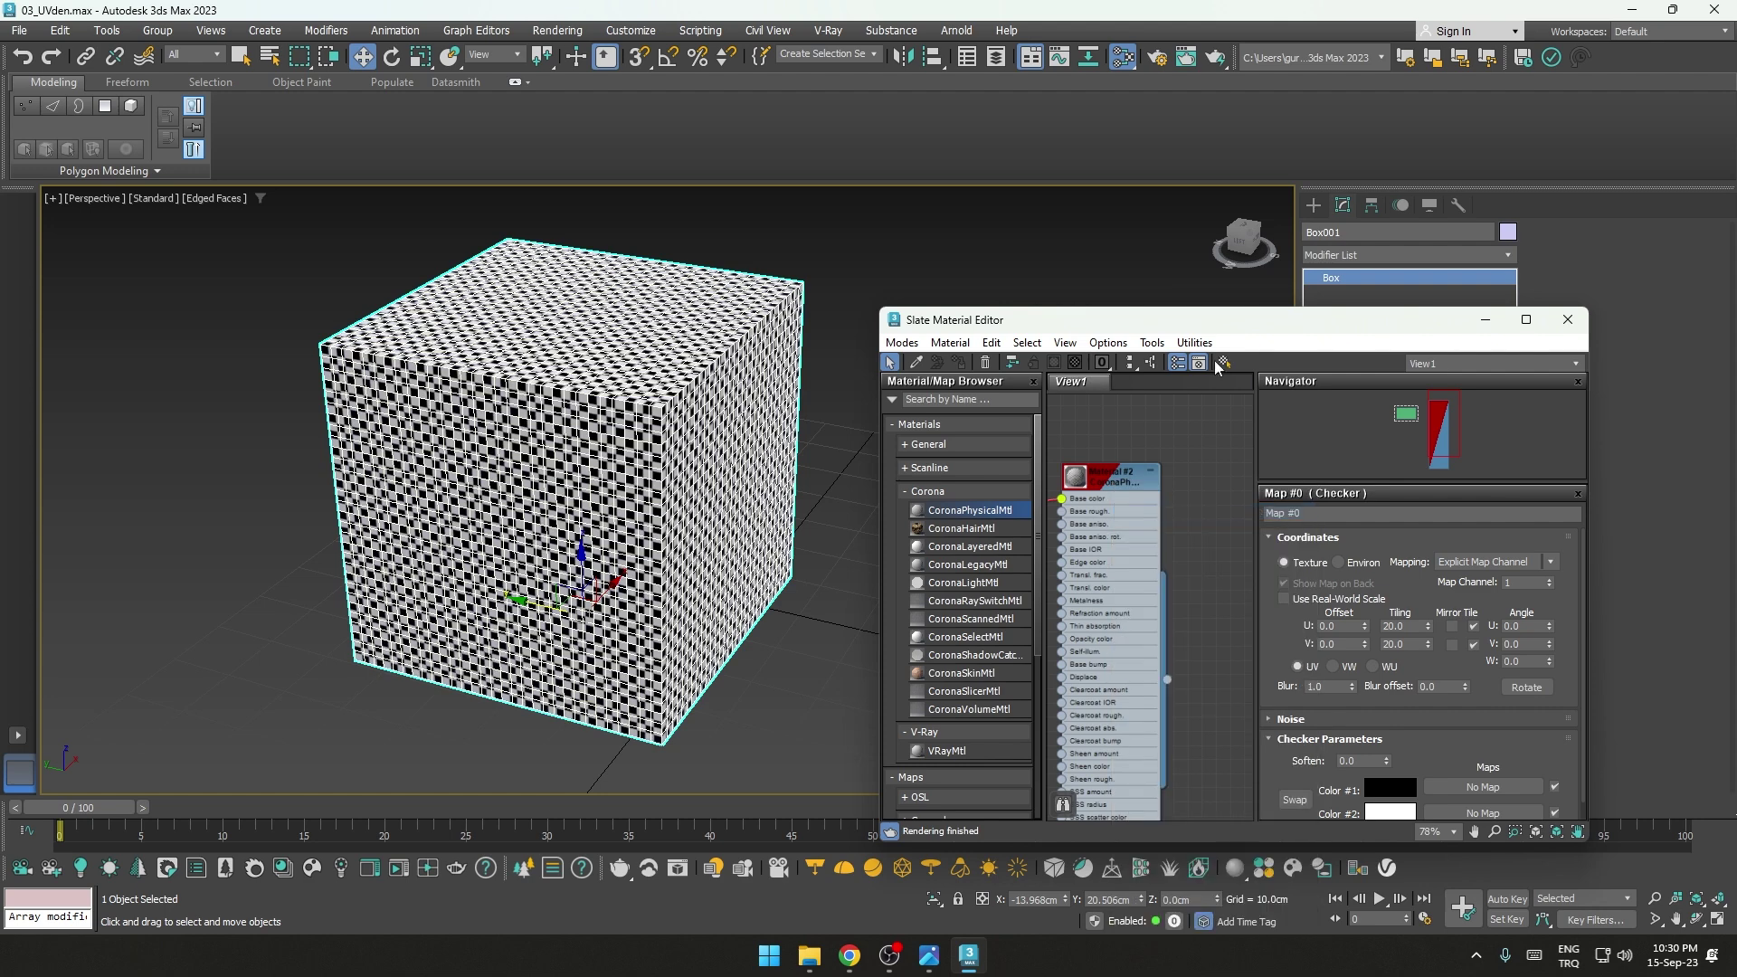
left_click(1569, 321)
left_click(1359, 254)
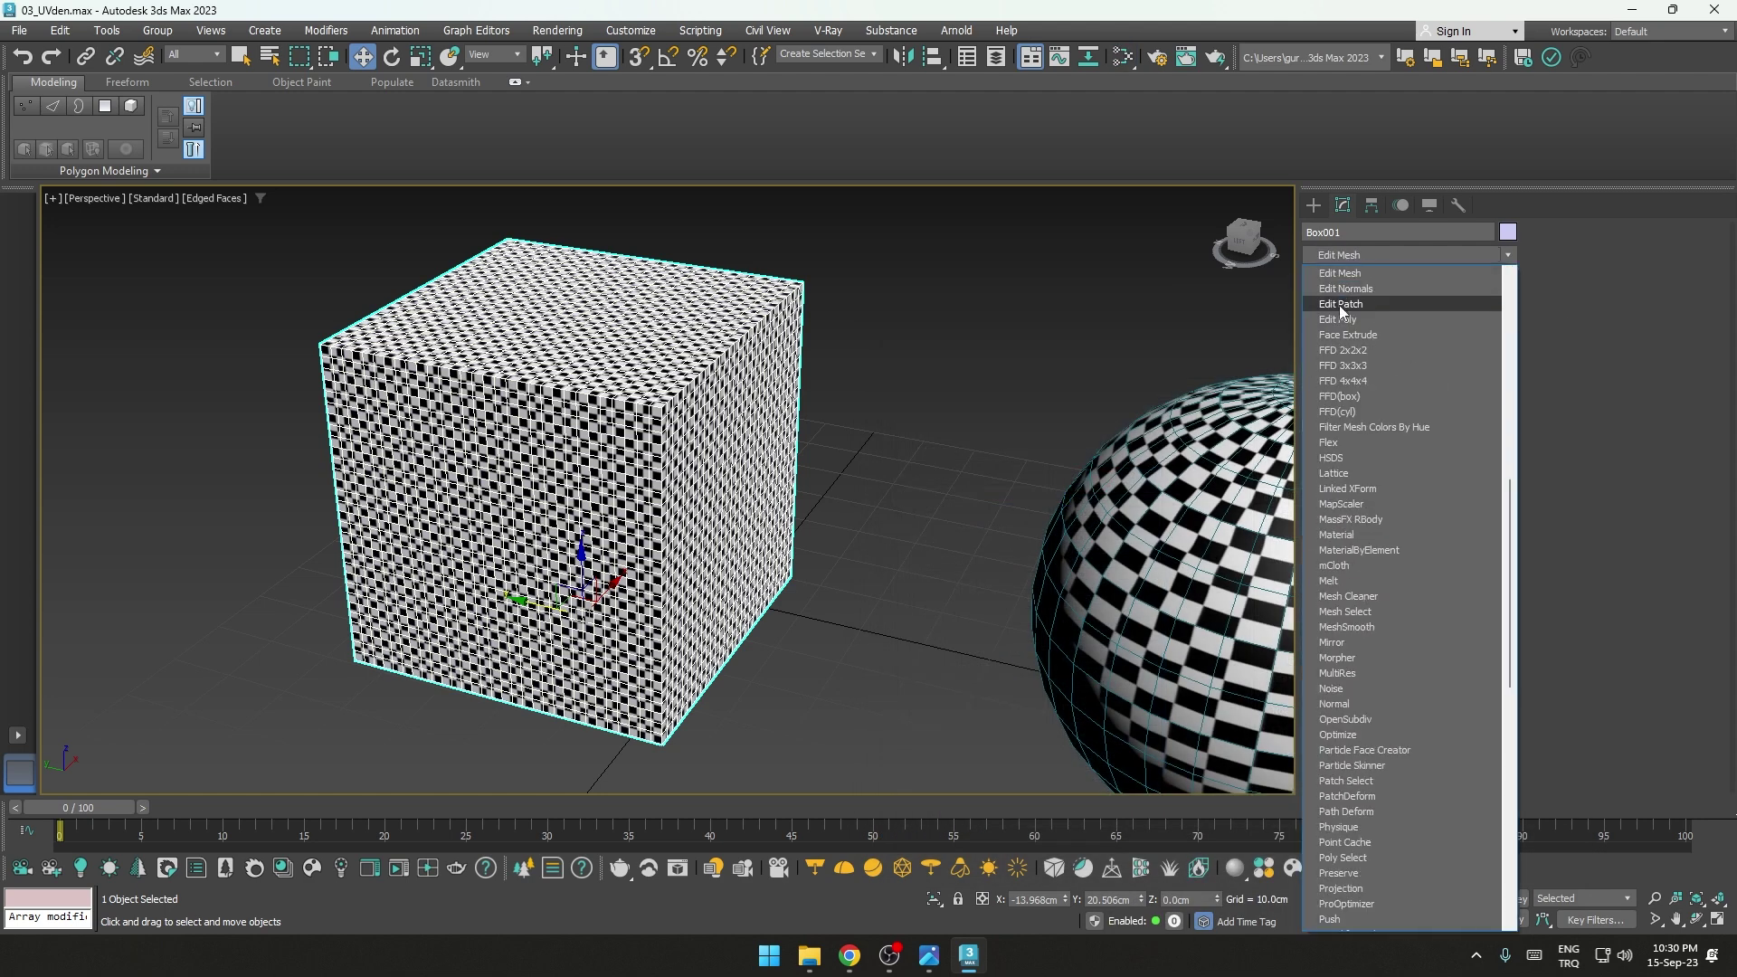
Step: Add Edit Poly to the box and select bands of polygons on its top and side
key("Escape")
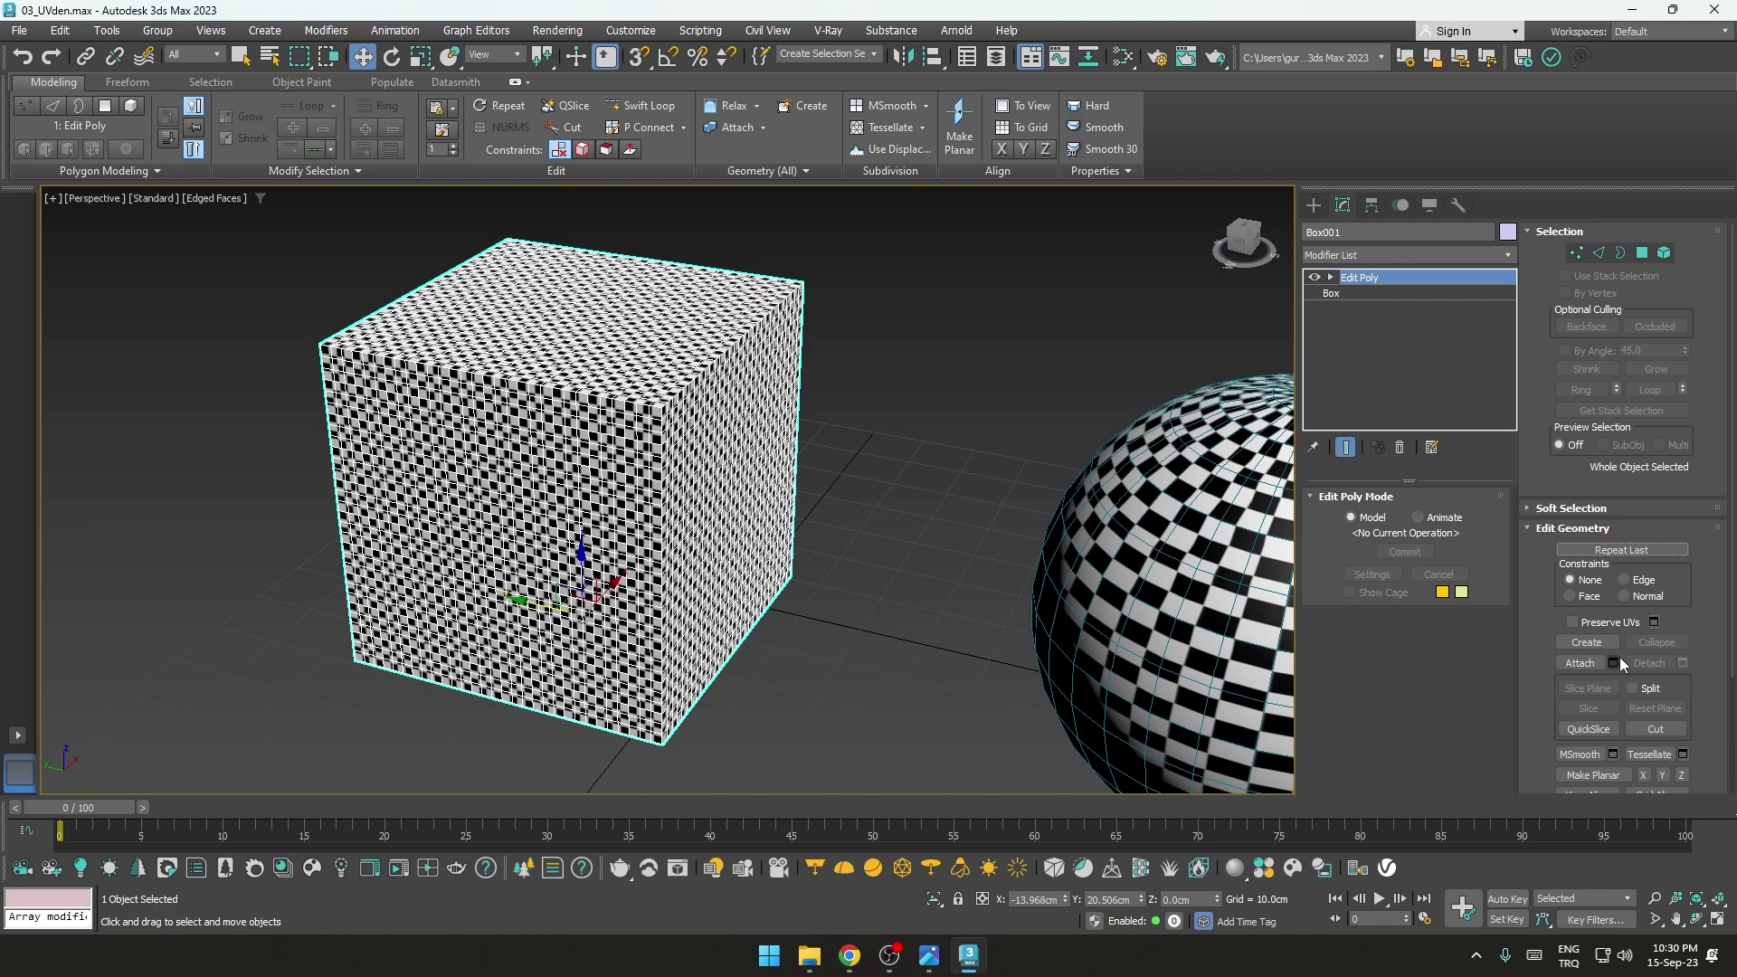
scroll(857, 546, "up", 3)
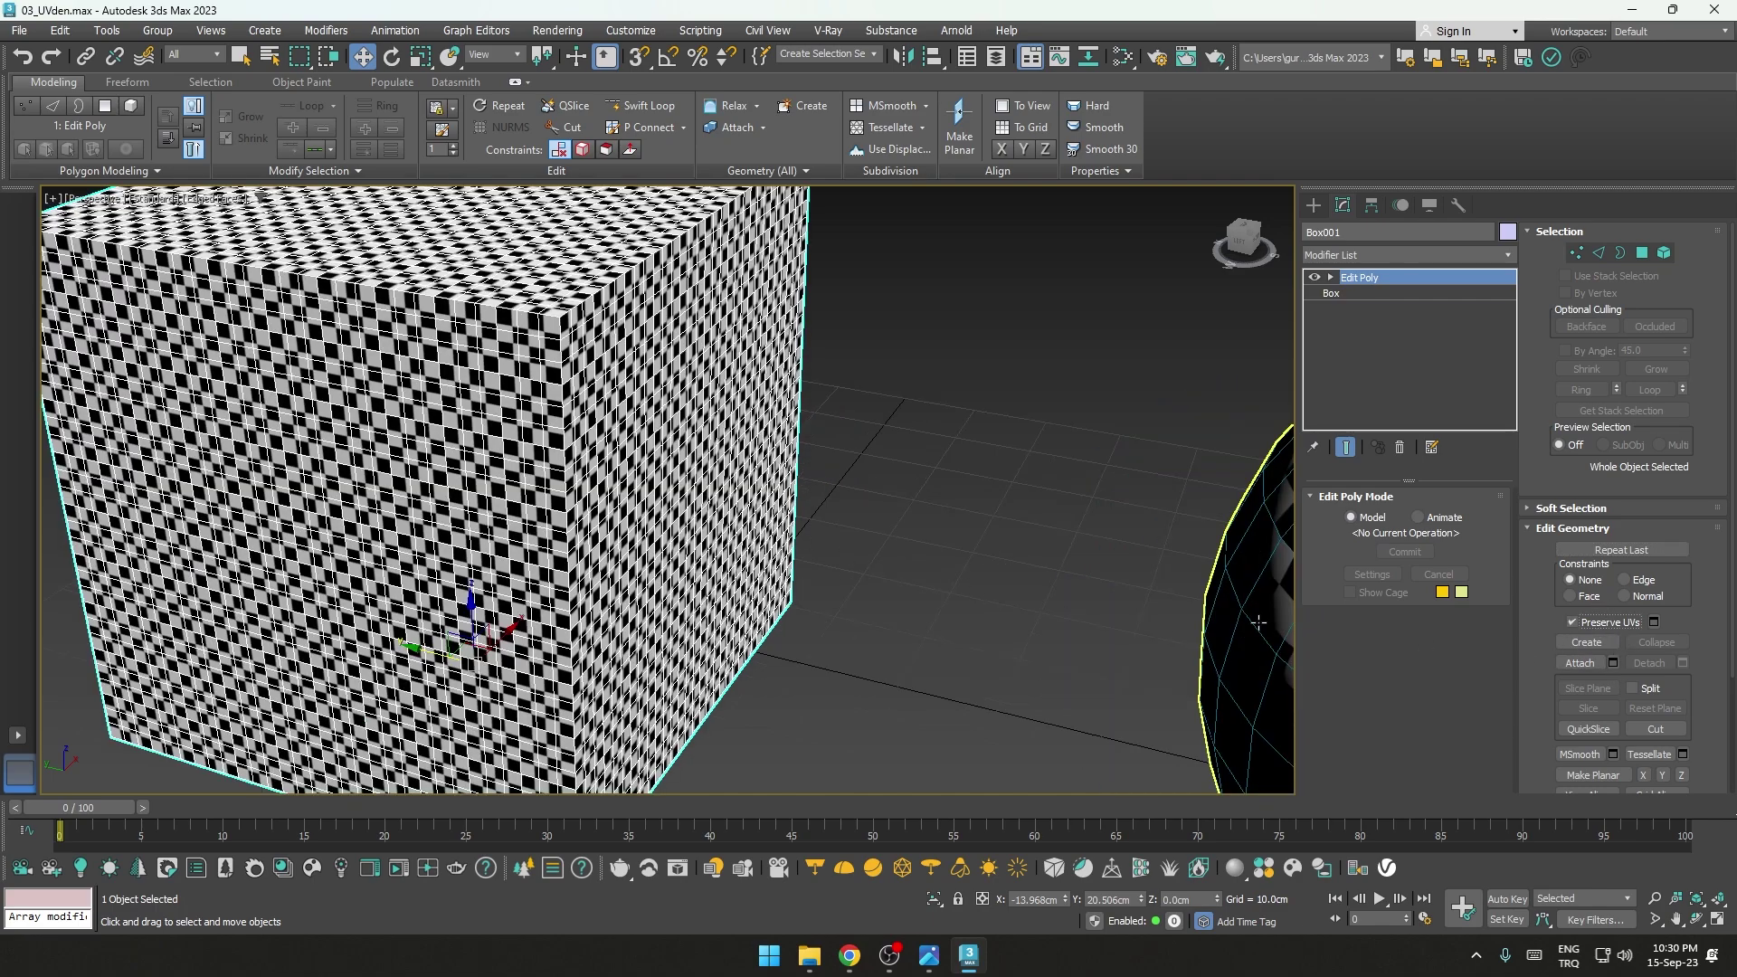
left_click(1642, 254)
mouse_move(996, 561)
middle_mouse_down("alt")
mouse_move(889, 566)
mouse_move(620, 505)
middle_mouse_up("alt")
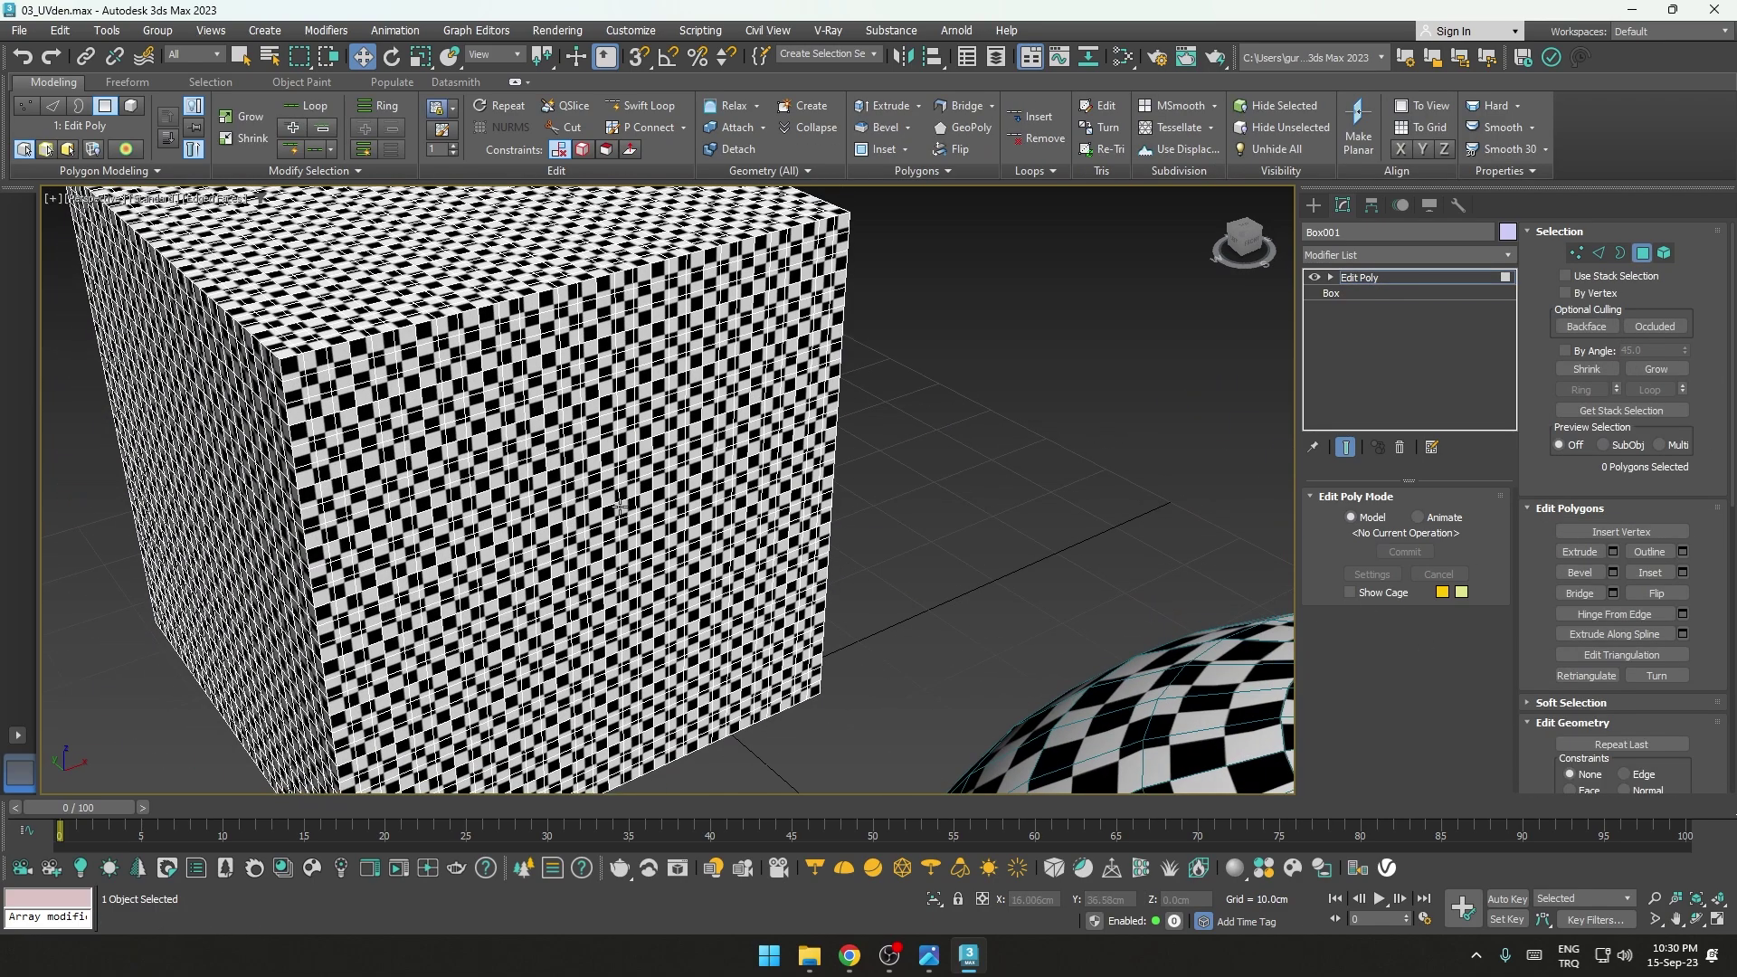
left_click(572, 474)
scroll(613, 485, "up", 2)
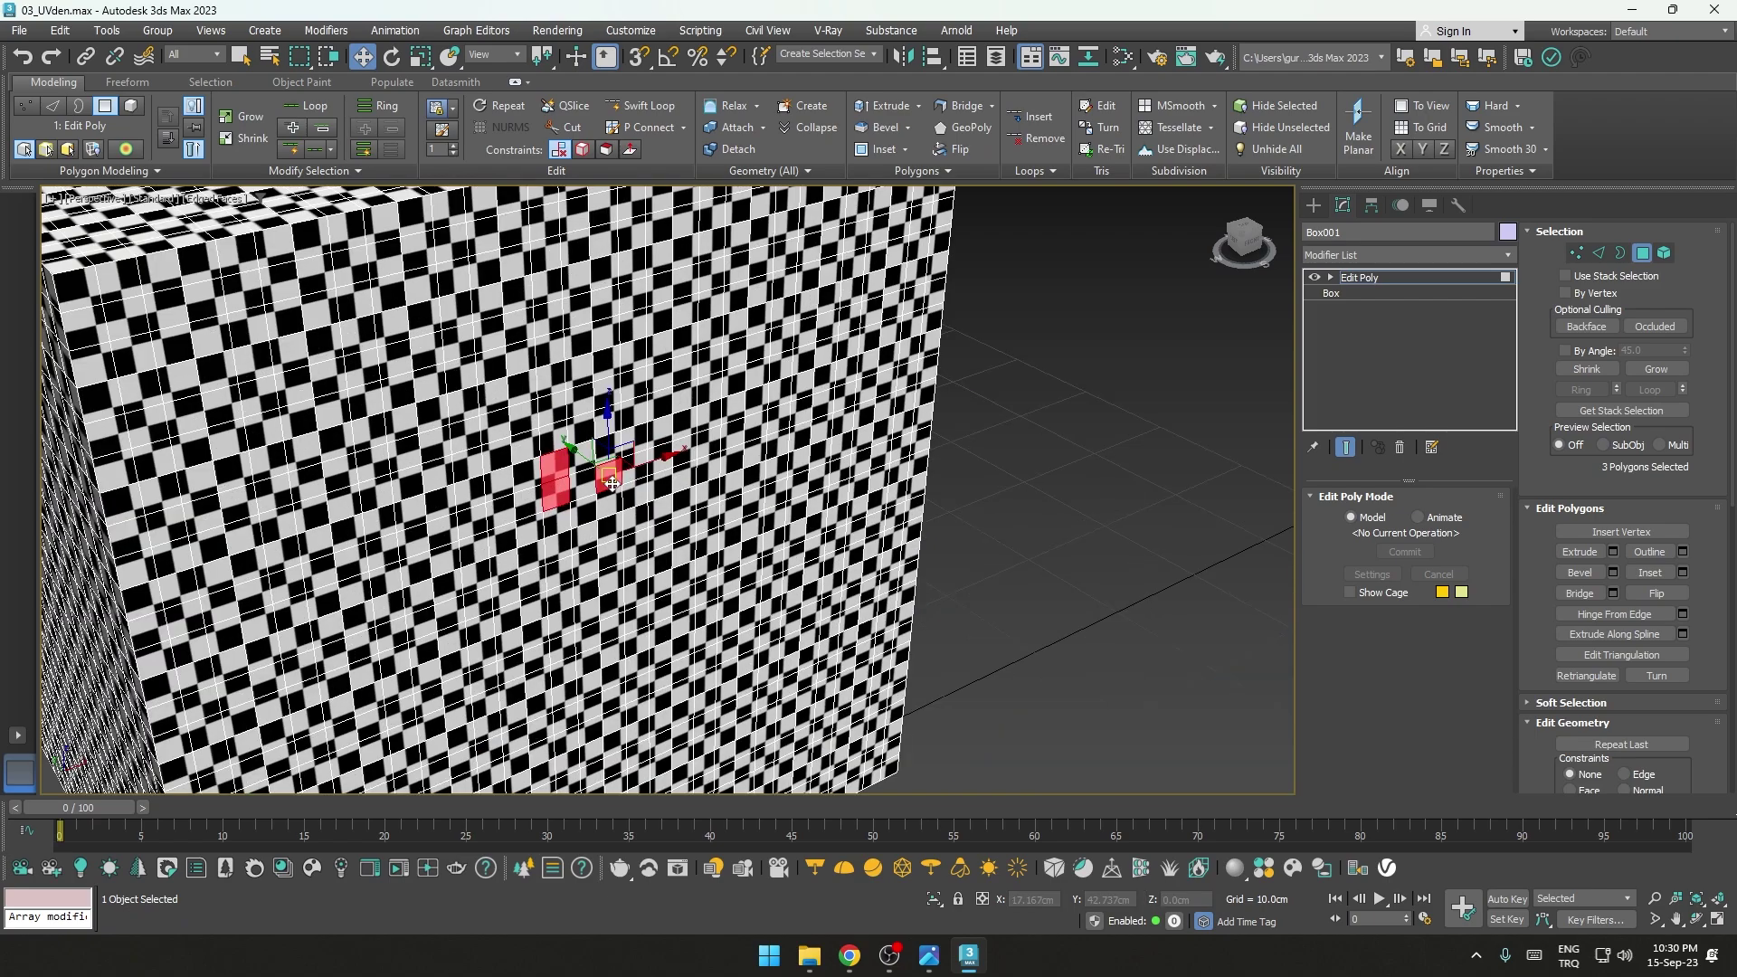
left_click(573, 496, "ctrl")
scroll(573, 496, "down", 4)
mouse_move(573, 496)
middle_mouse_down("alt")
mouse_move(679, 521)
mouse_move(621, 433)
middle_mouse_up("alt")
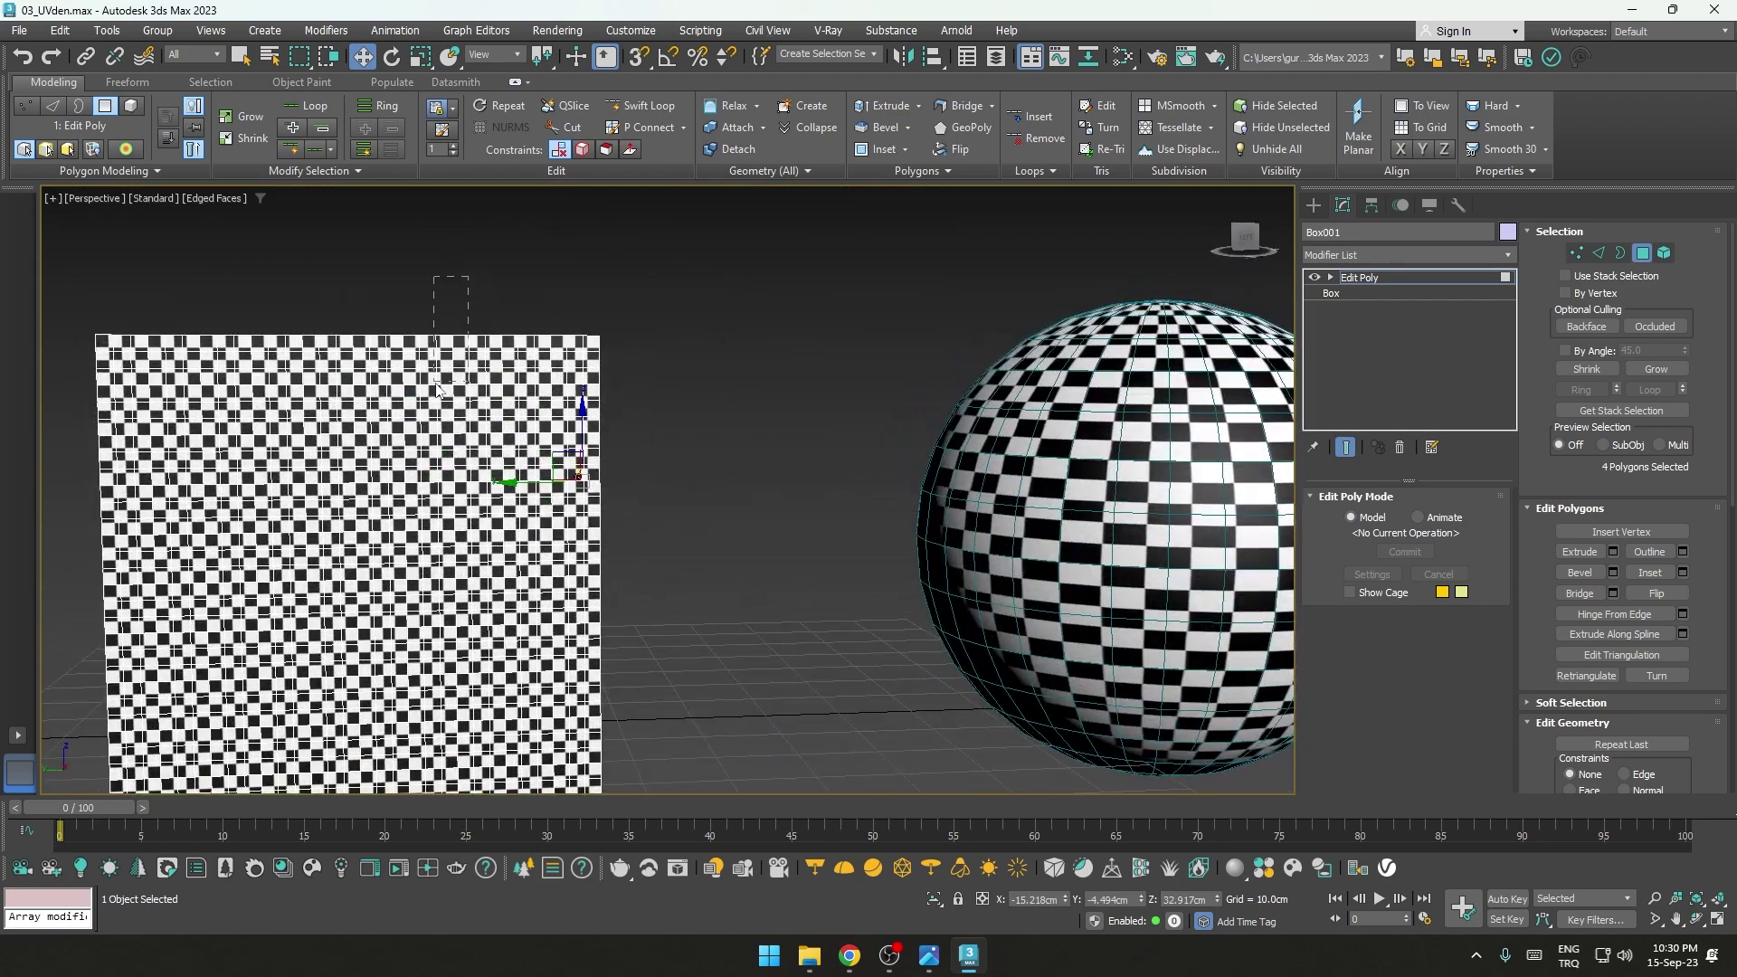
left_click_drag(437, 387, 425, 387)
left_click_drag(608, 606, 552, 679, "ctrl")
middle_click_drag(665, 648, 801, 649, "alt")
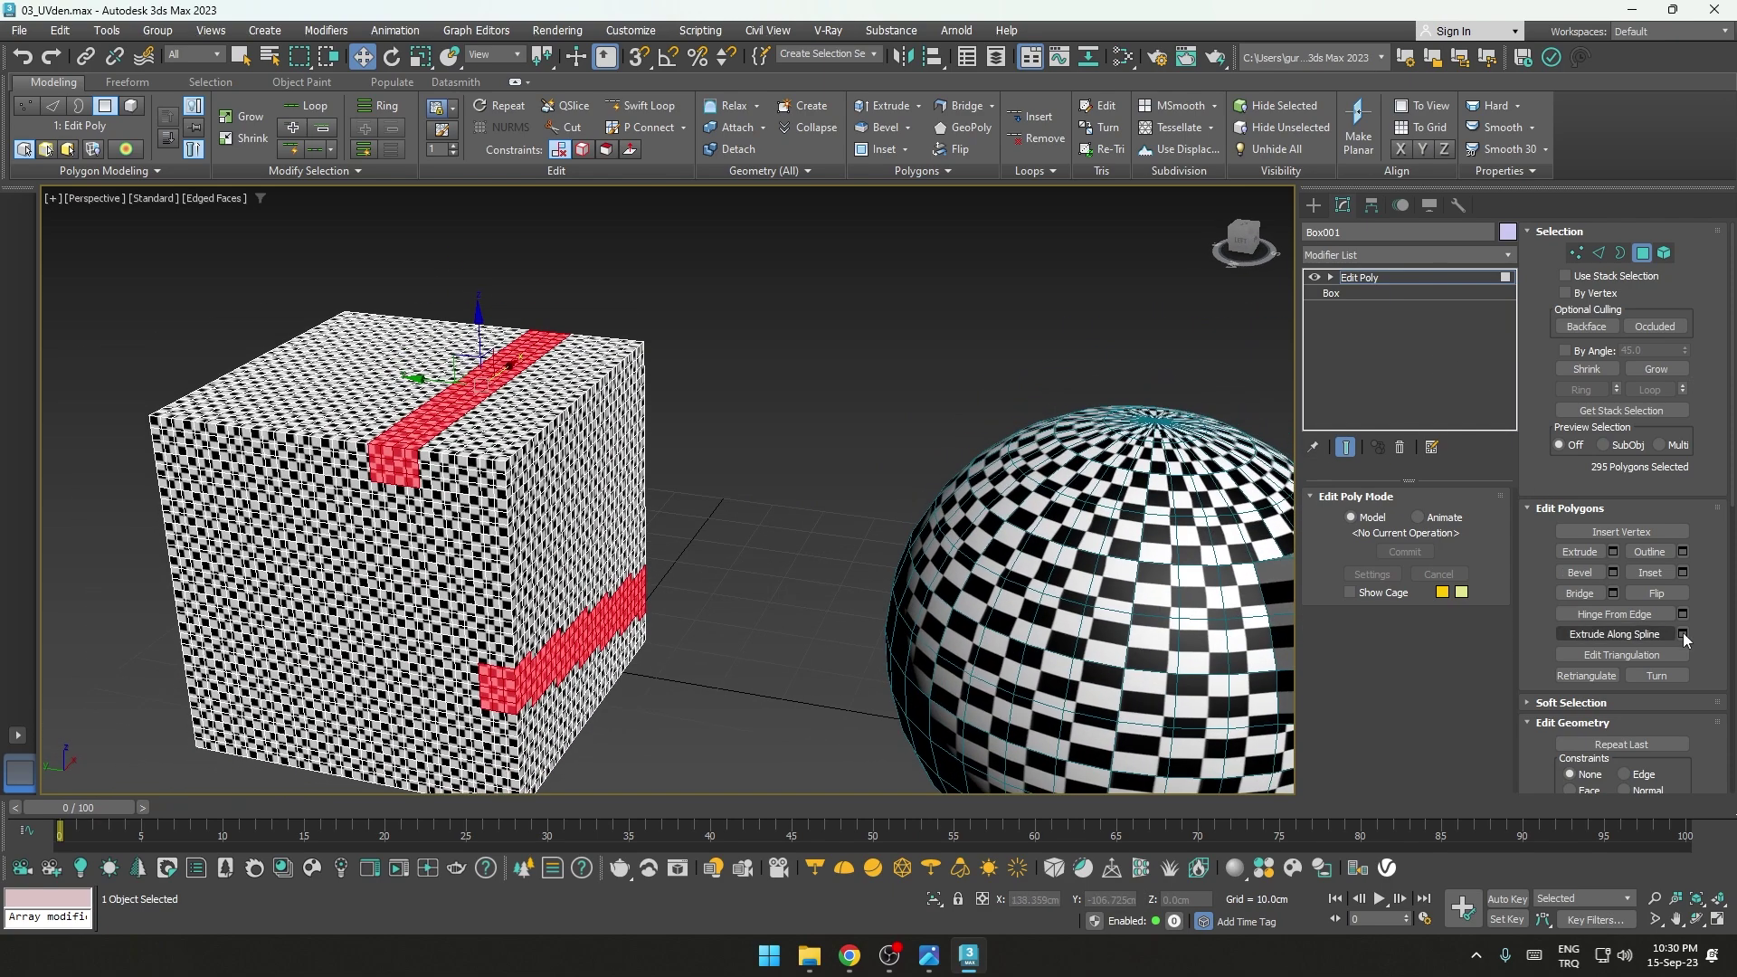
Step: Extrude the selected polygon bands about 18 cm outward
left_click(1613, 552)
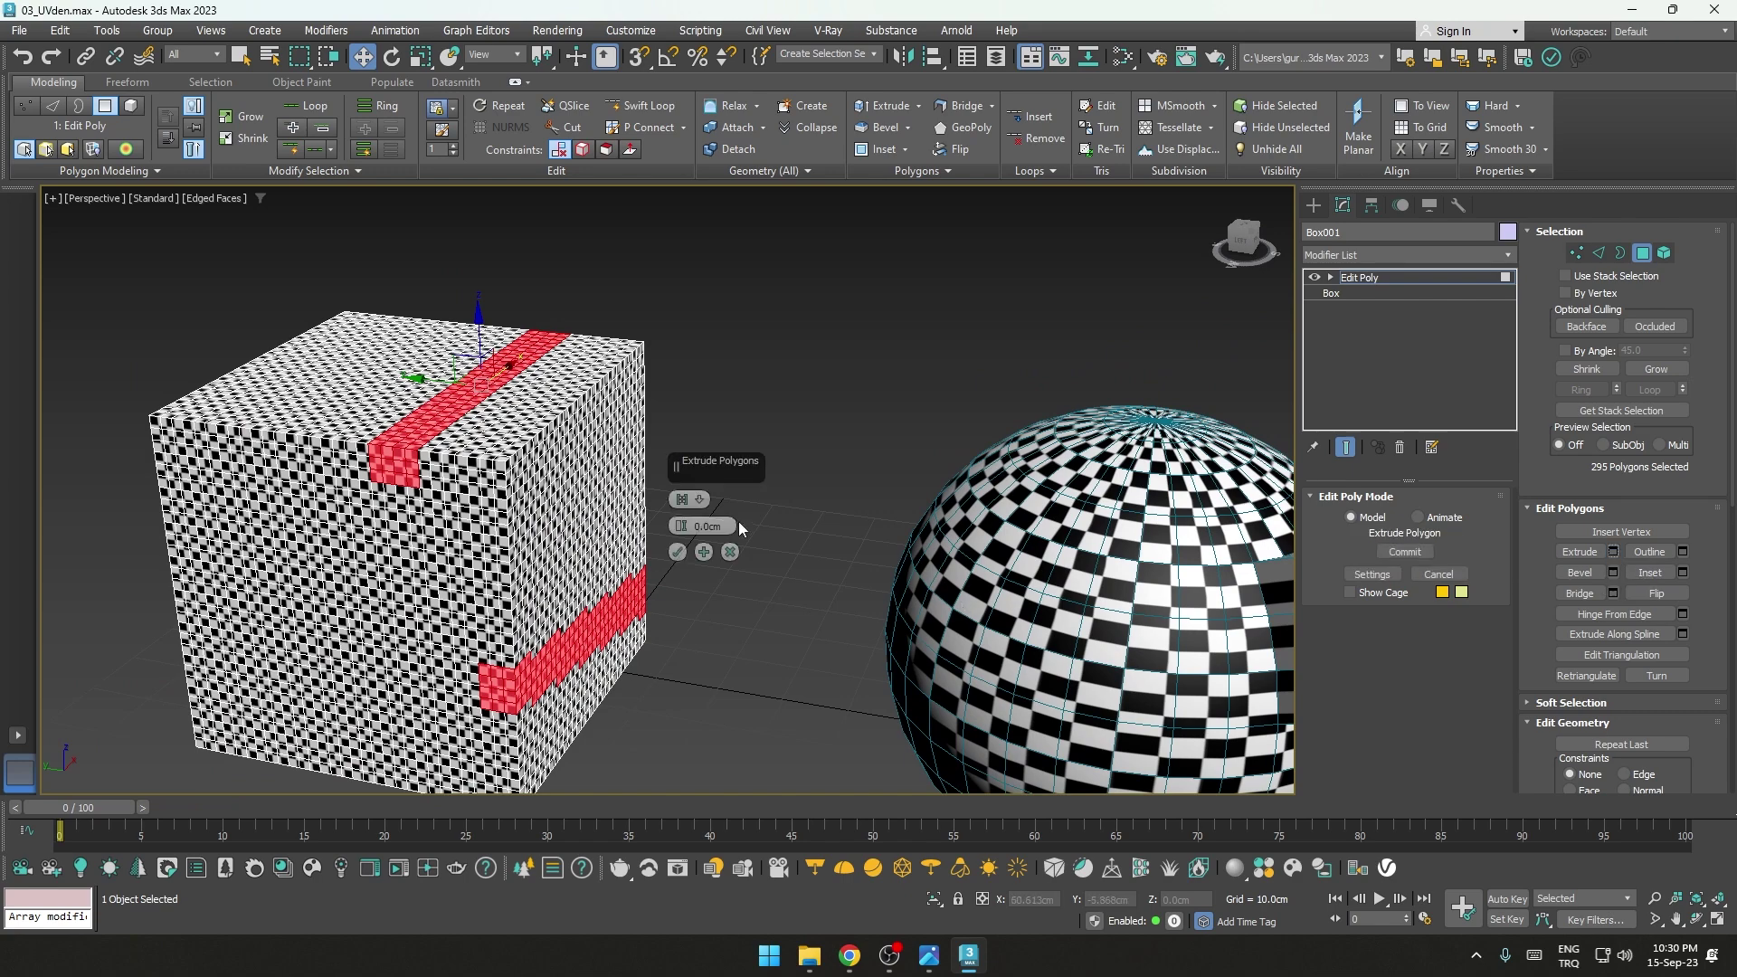
left_click_drag(681, 526, 680, 387)
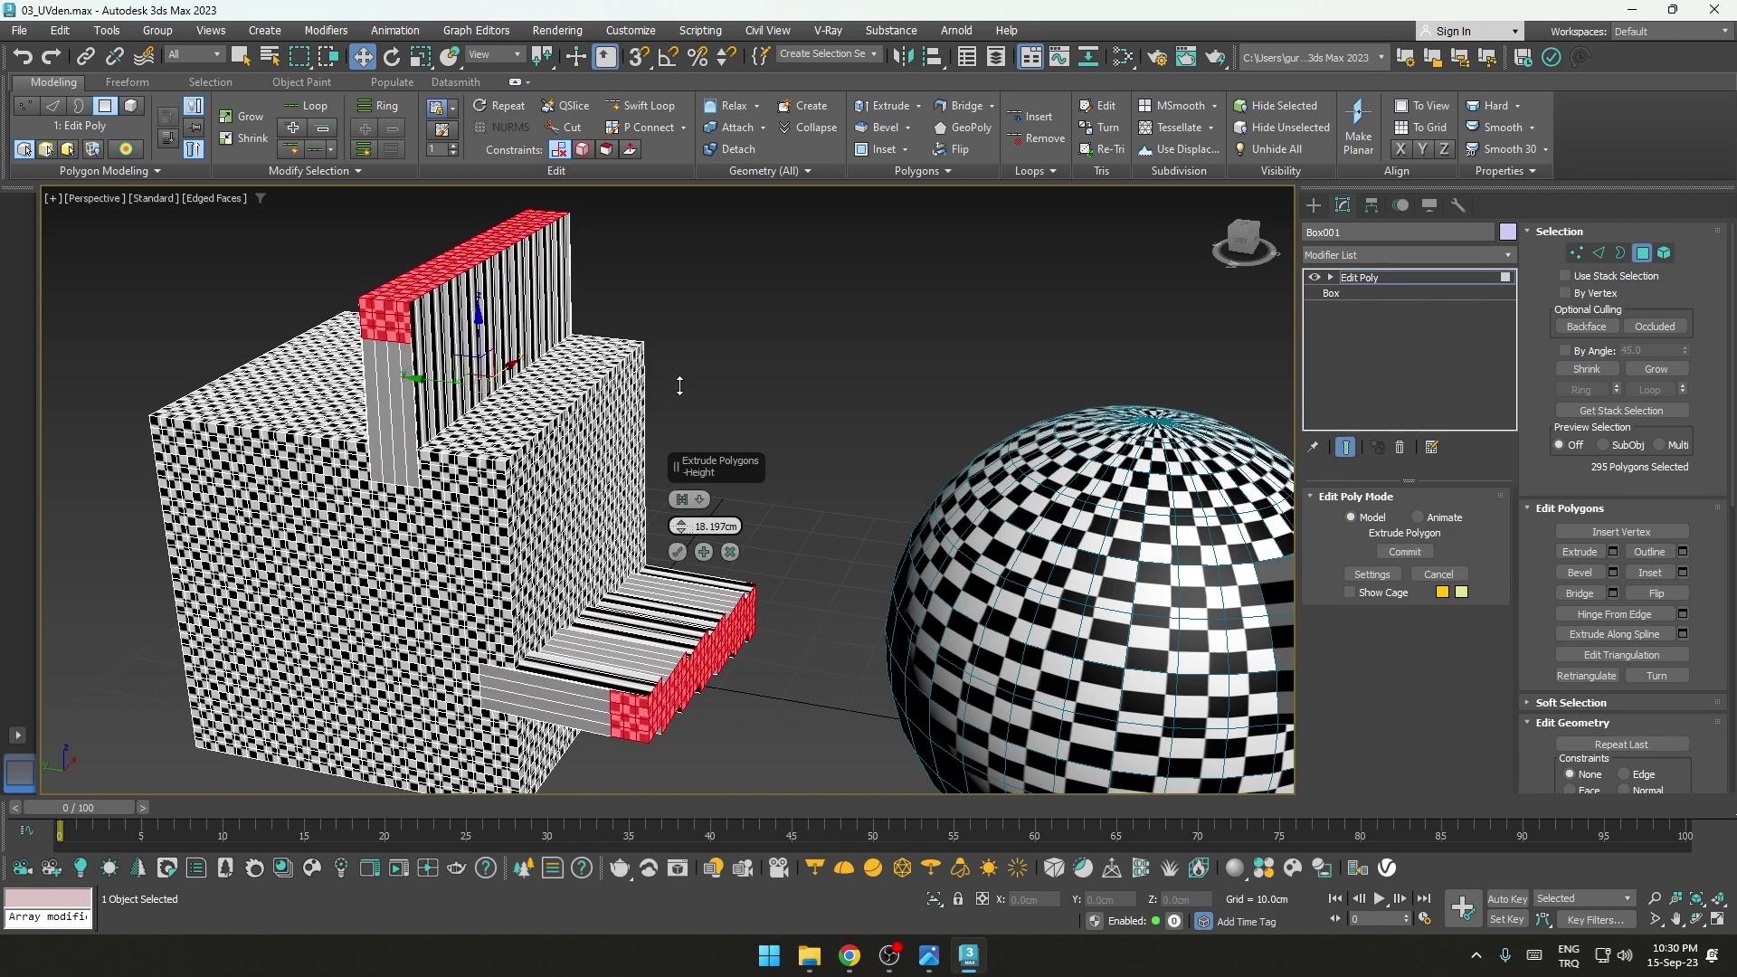
left_click(677, 551)
left_click(709, 427)
Step: Orbit under the extrusions to inspect their stretched texture, then exit polygon editing
middle_click_drag(547, 422, 361, 339, "alt")
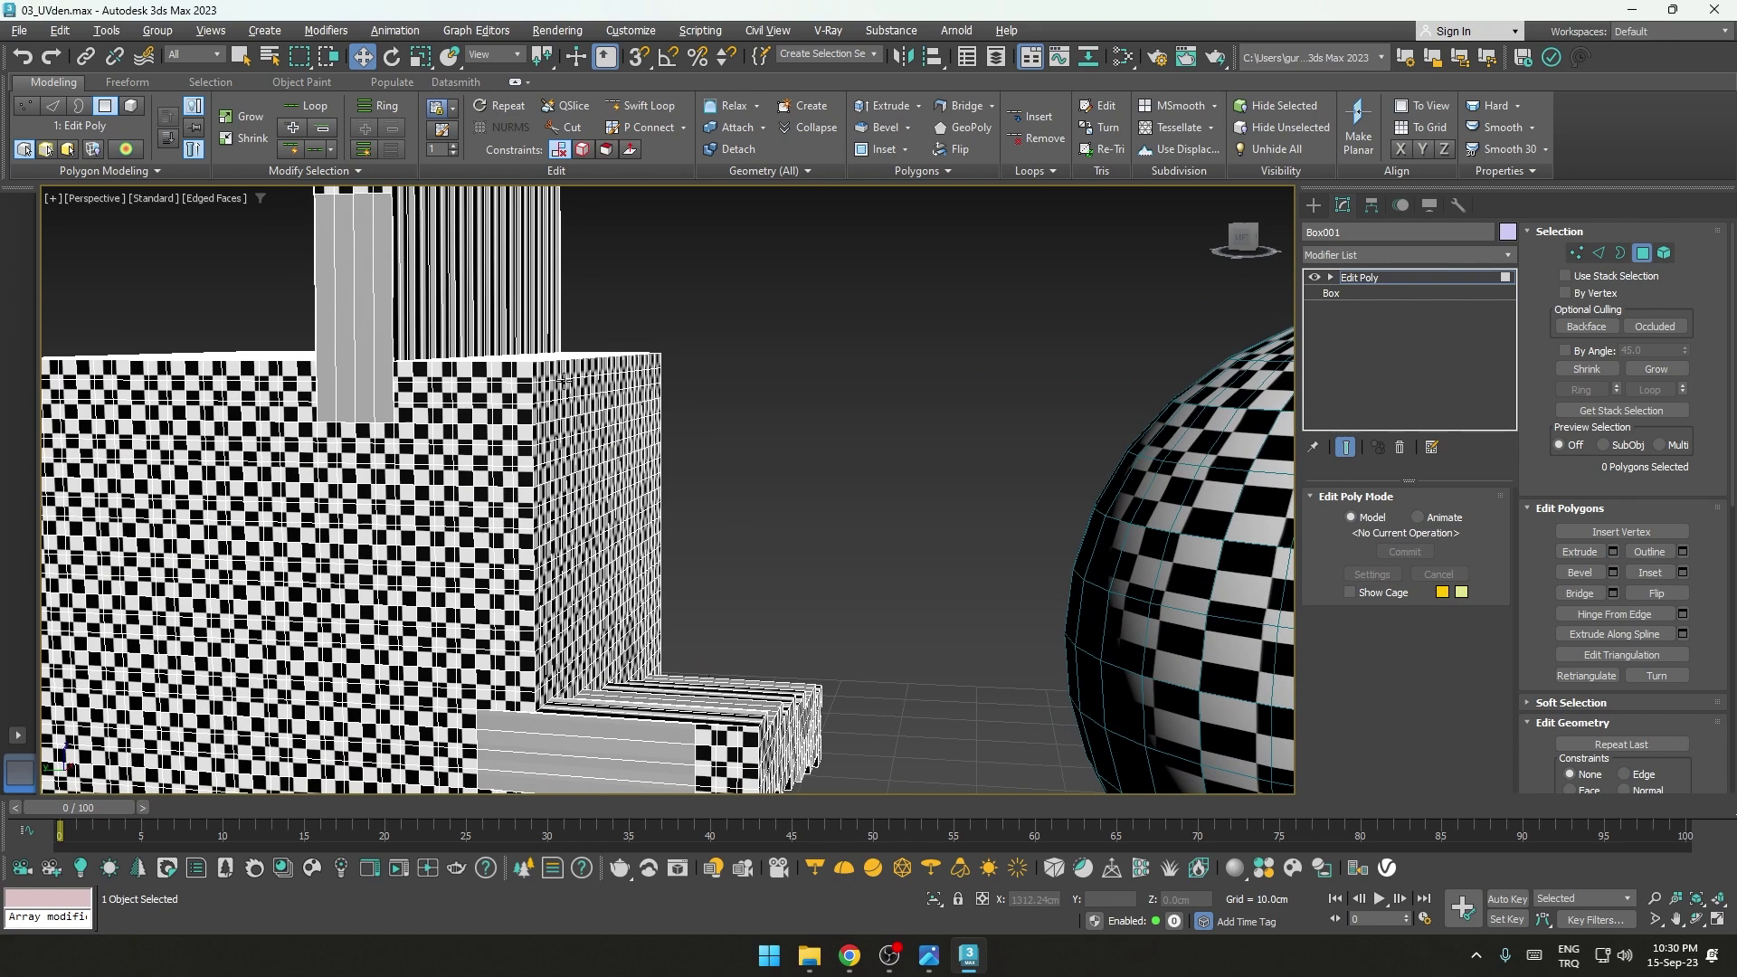
middle_click_drag(845, 726, 503, 650, "alt")
middle_click_drag(768, 544, 457, 683, "alt")
middle_click_drag(373, 625, 297, 632, "alt")
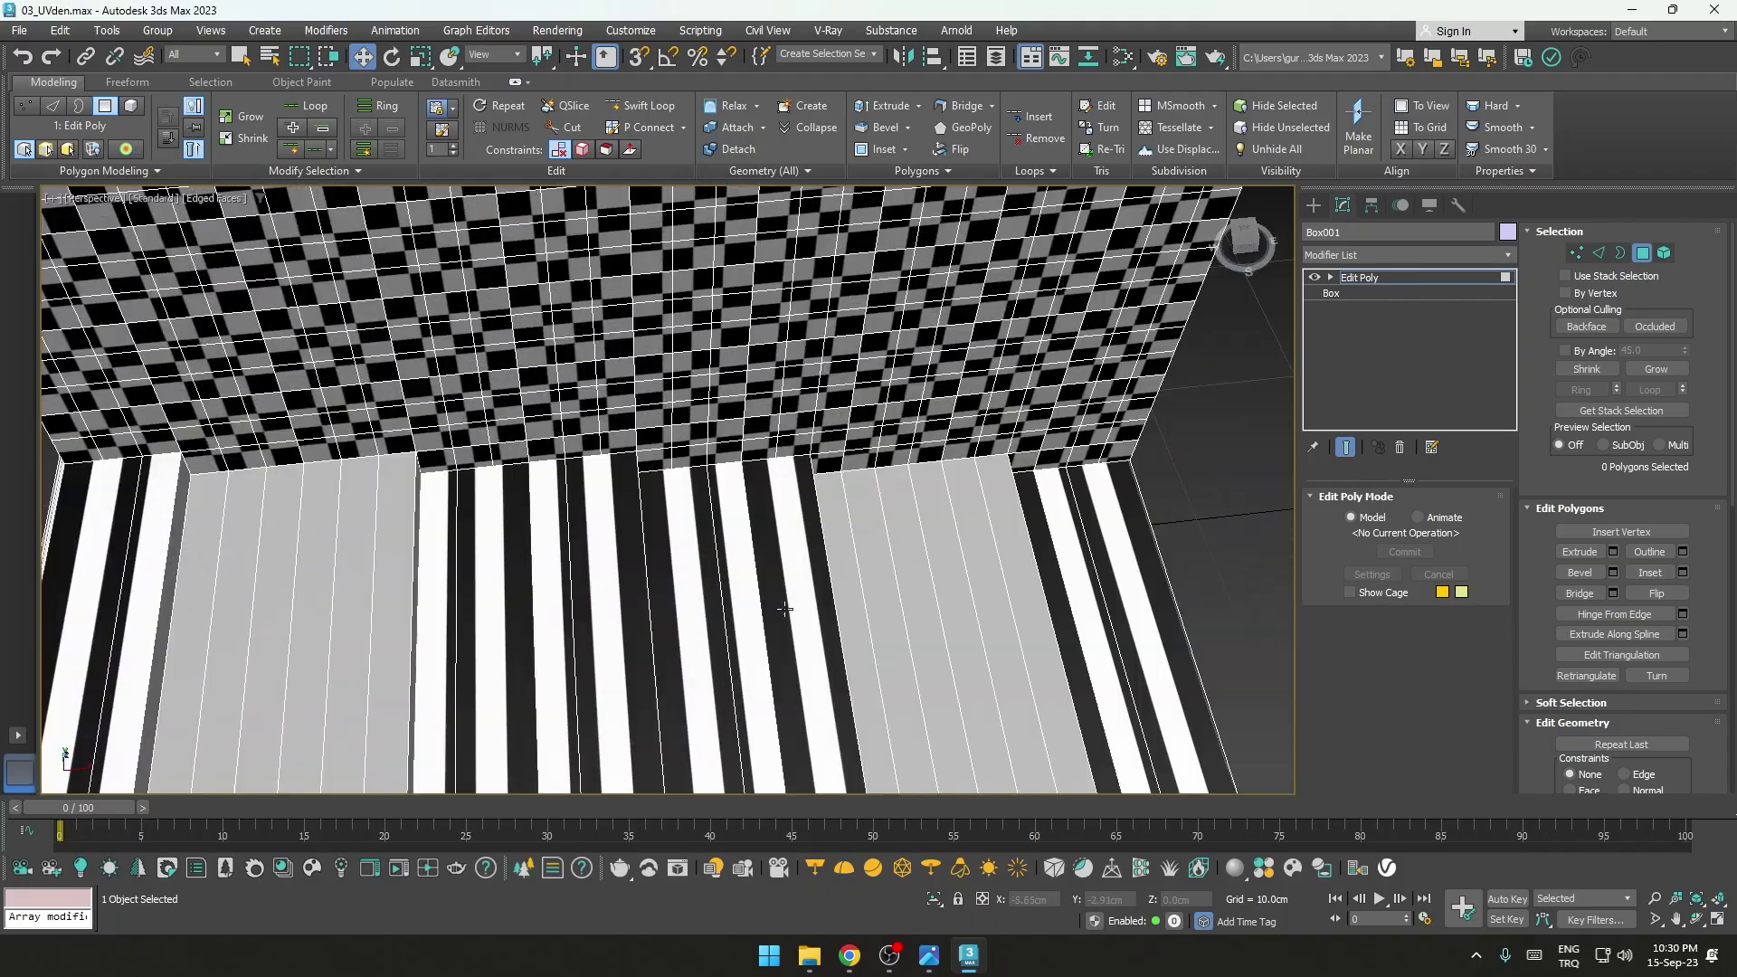
scroll(784, 609, "down", 10)
mouse_move(785, 609)
middle_mouse_down("alt")
mouse_move(1214, 463)
mouse_move(991, 511)
mouse_move(1463, 232)
middle_mouse_up("alt")
left_click(1369, 279)
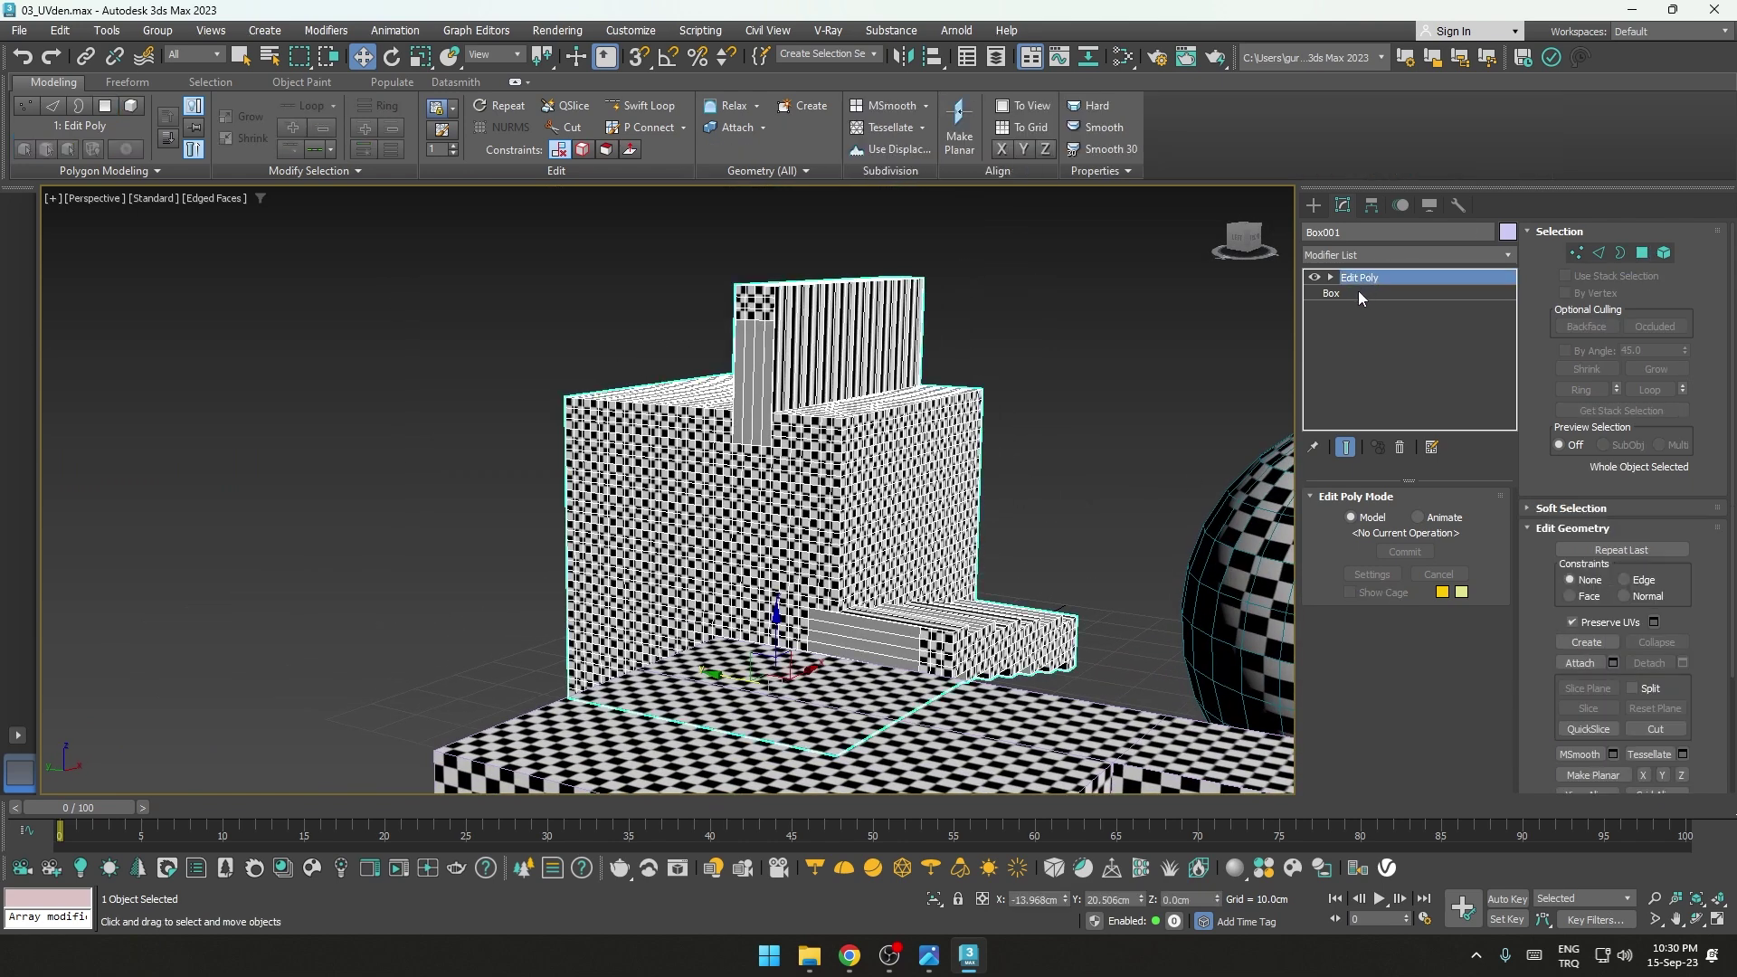
Step: Add a UVW Map modifier to Box001 with Box mapping at 50 cm on every side
left_click(1385, 254)
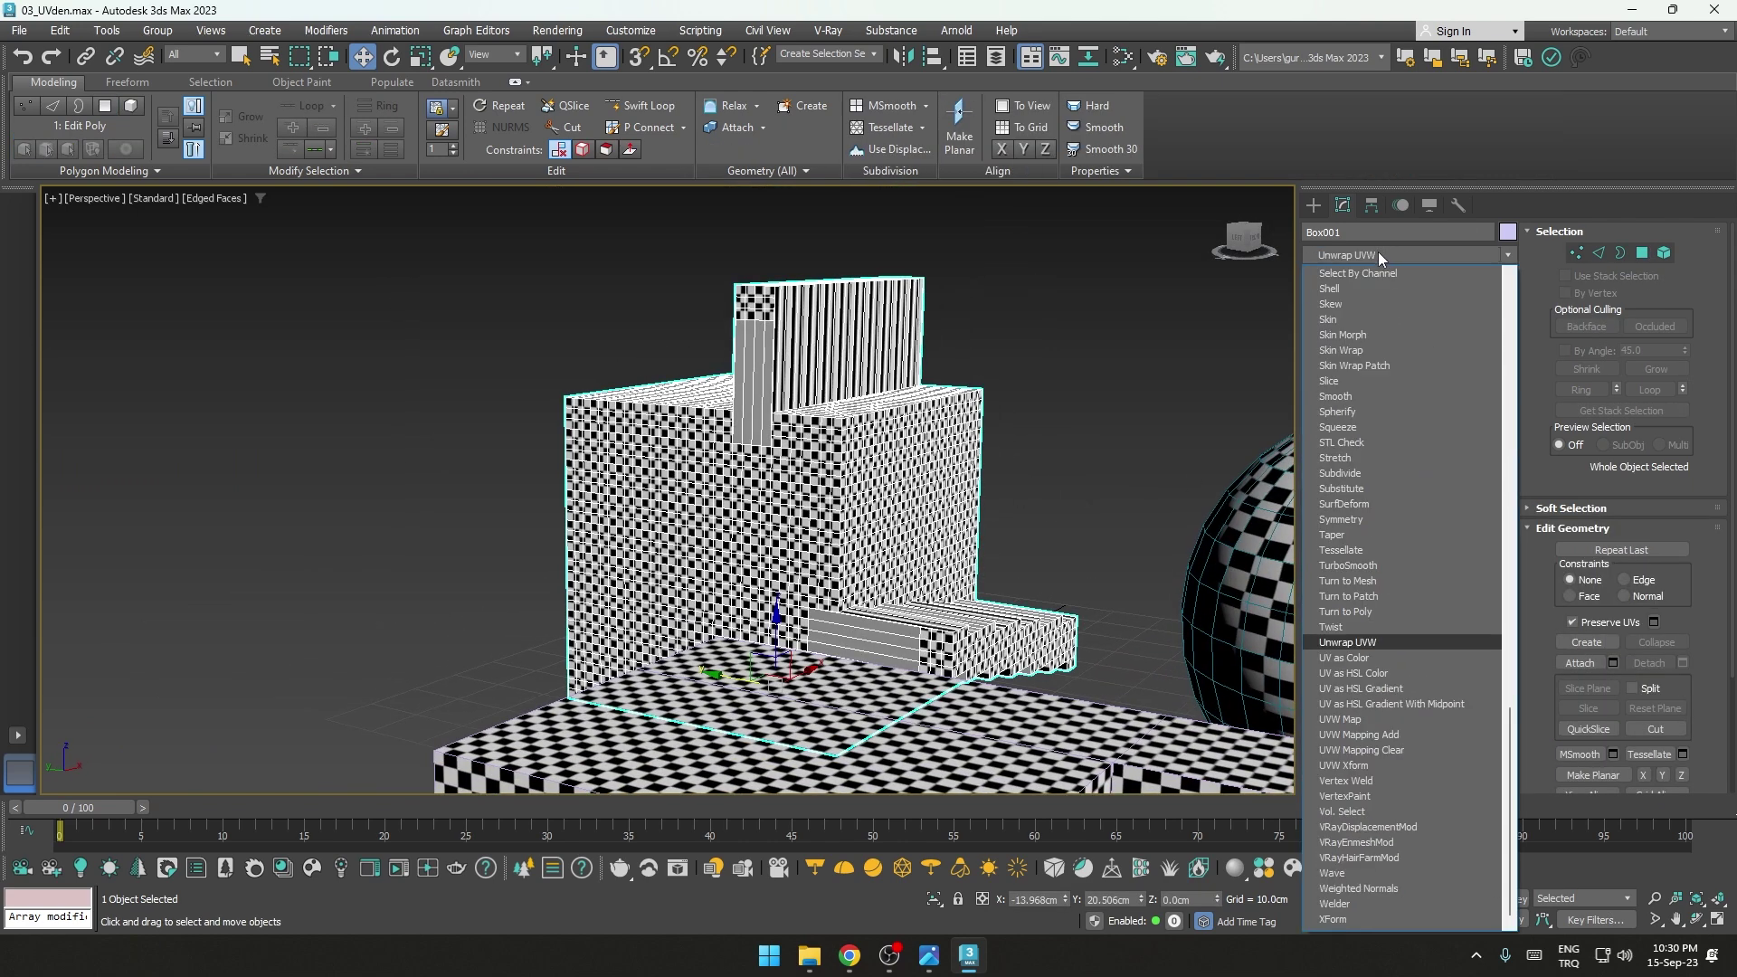
type("unw")
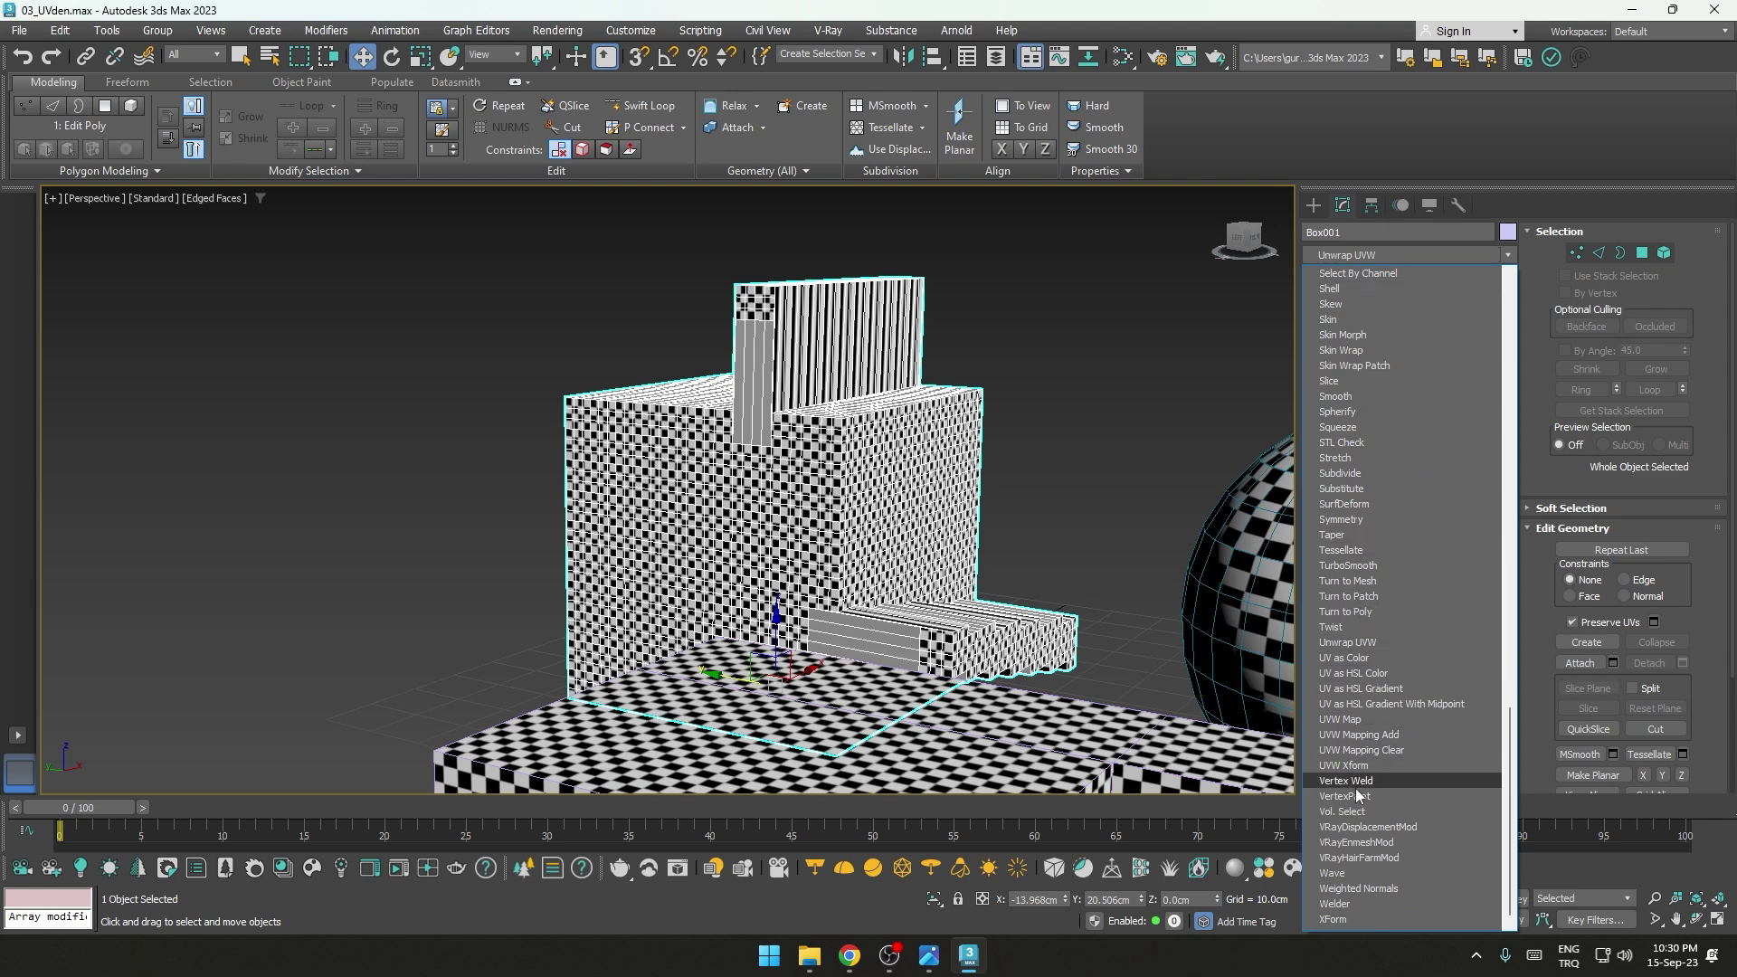
left_click(1354, 718)
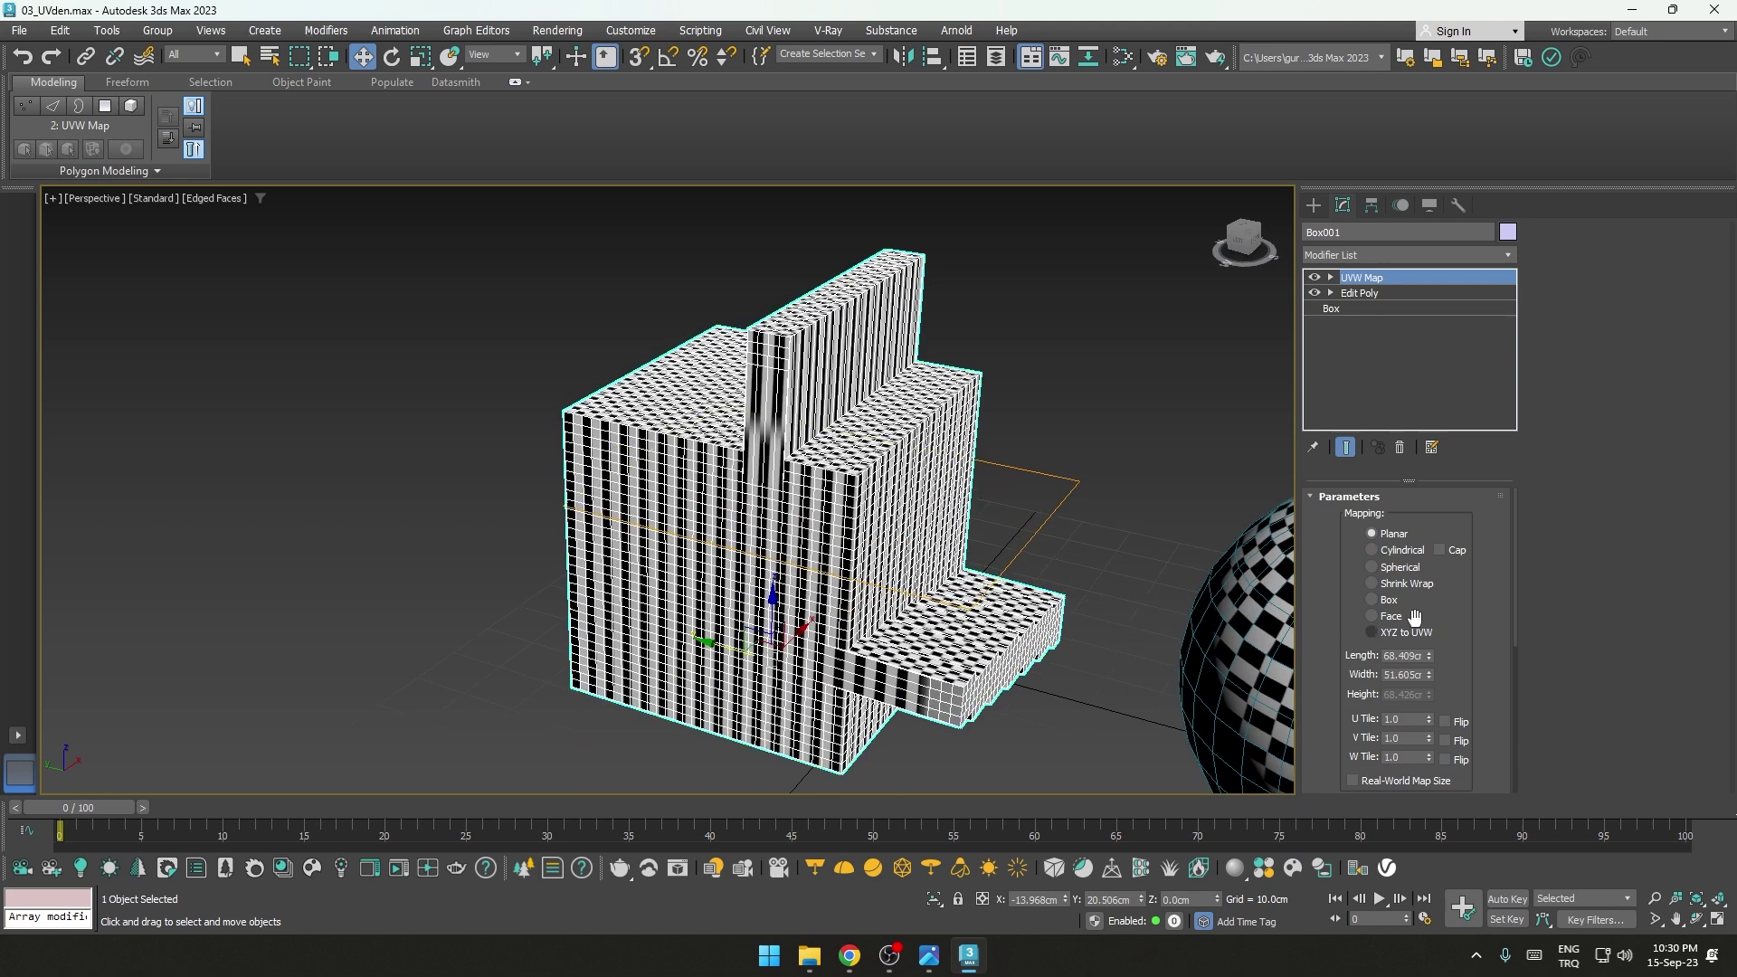
left_click(1384, 600)
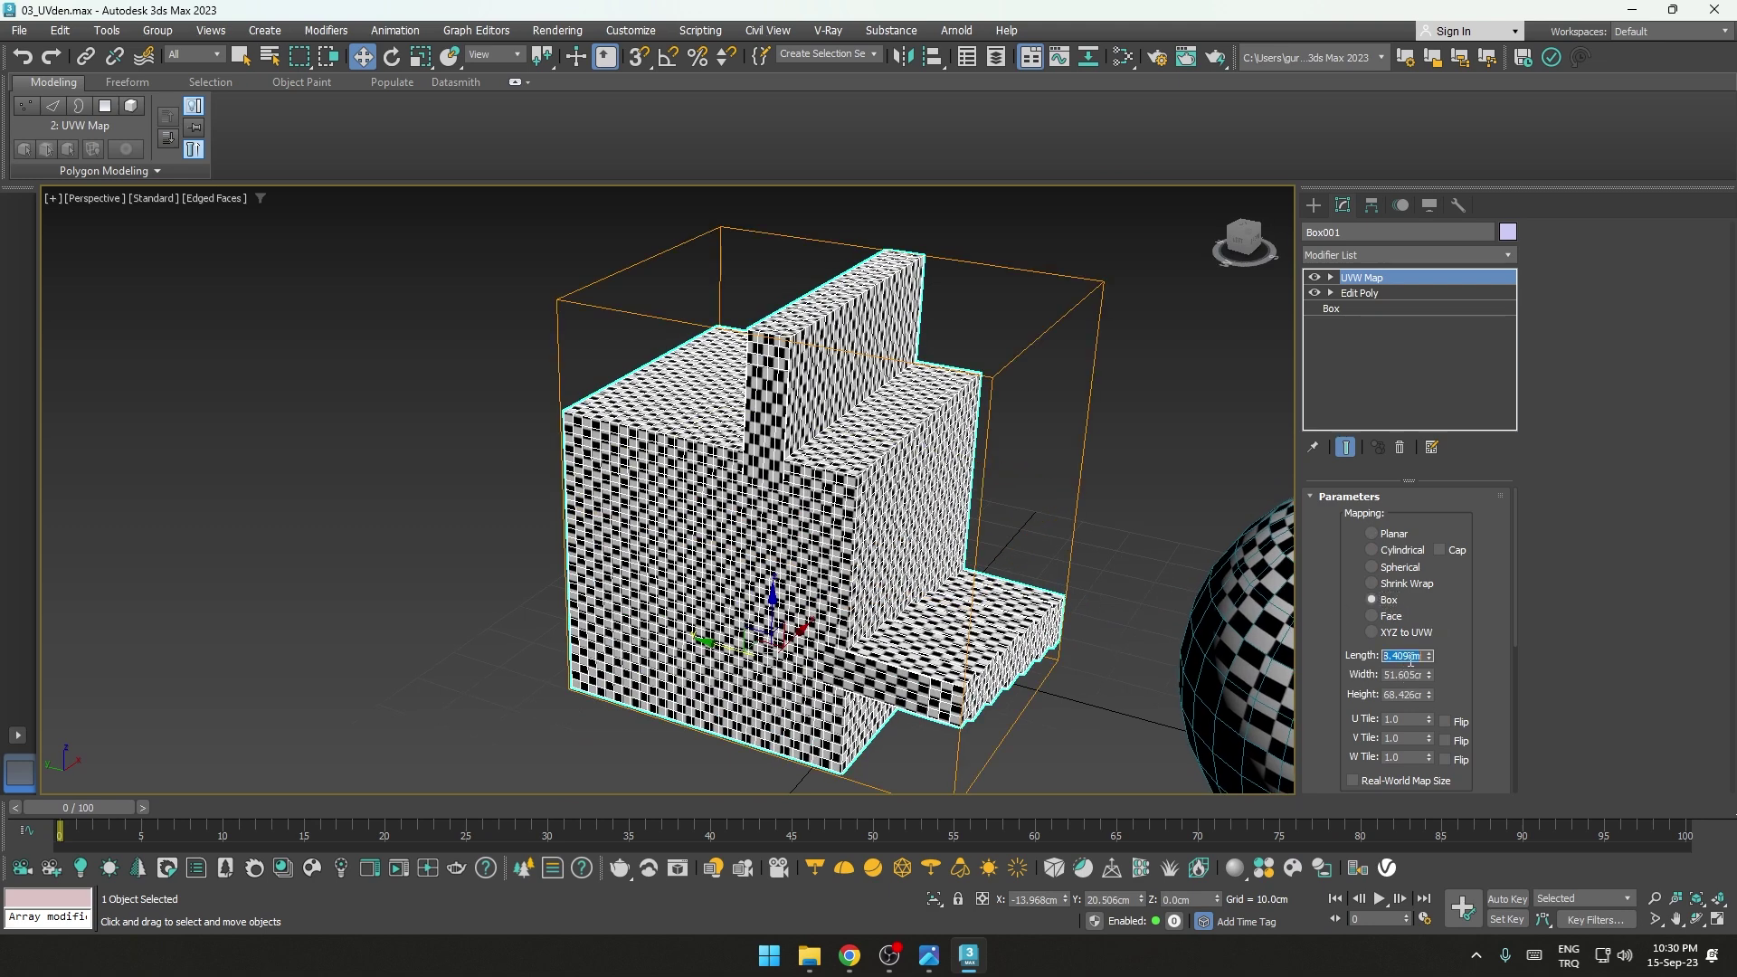
type("50")
key("Tab")
type("50")
key("Tab")
type("50")
key("Tab")
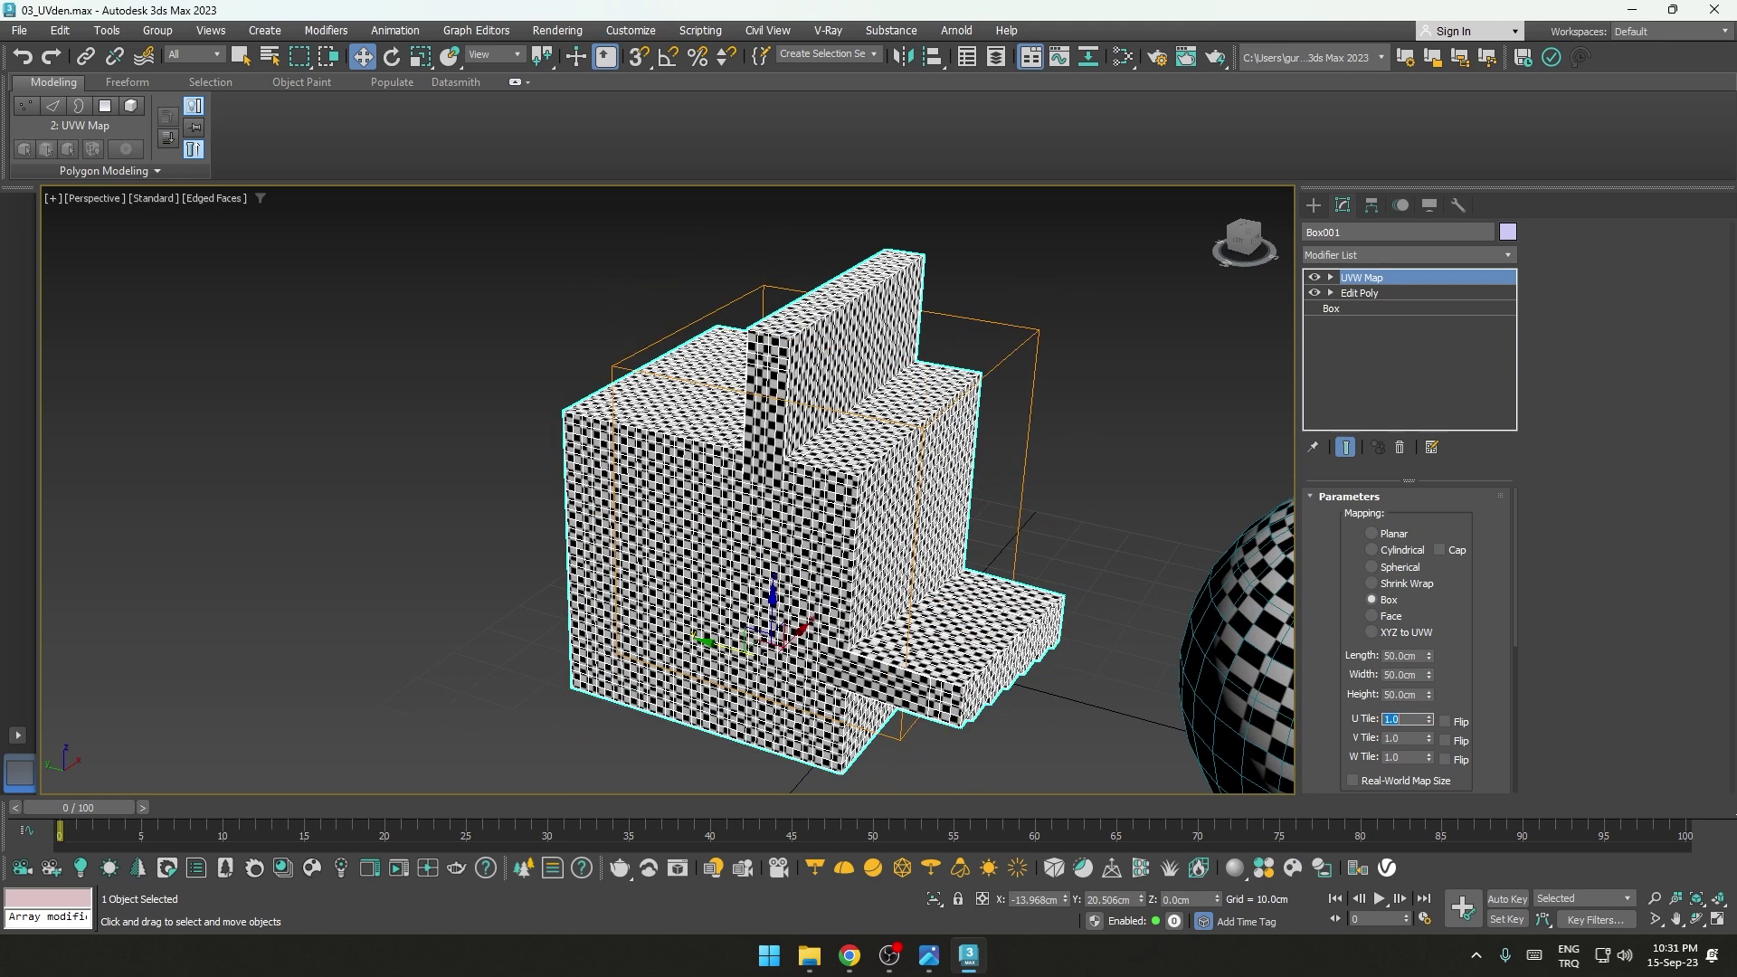
middle_click_drag(948, 563, 1023, 512, "alt")
scroll(896, 373, "up", 4)
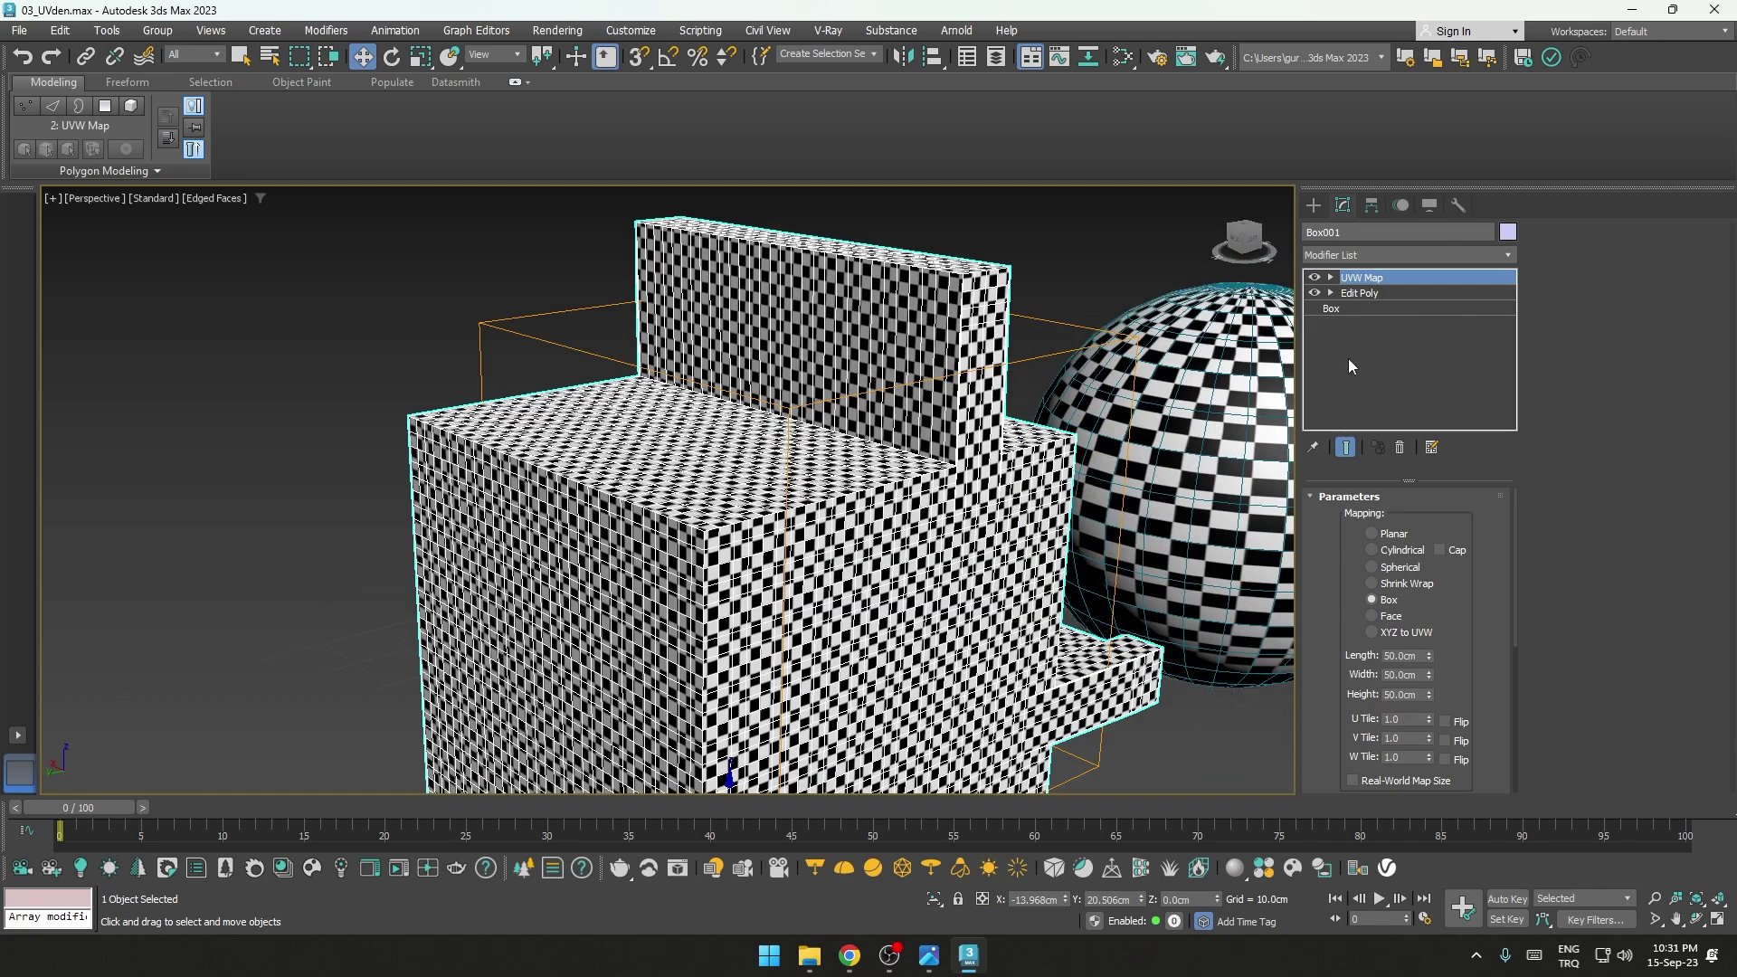
left_click(1362, 292)
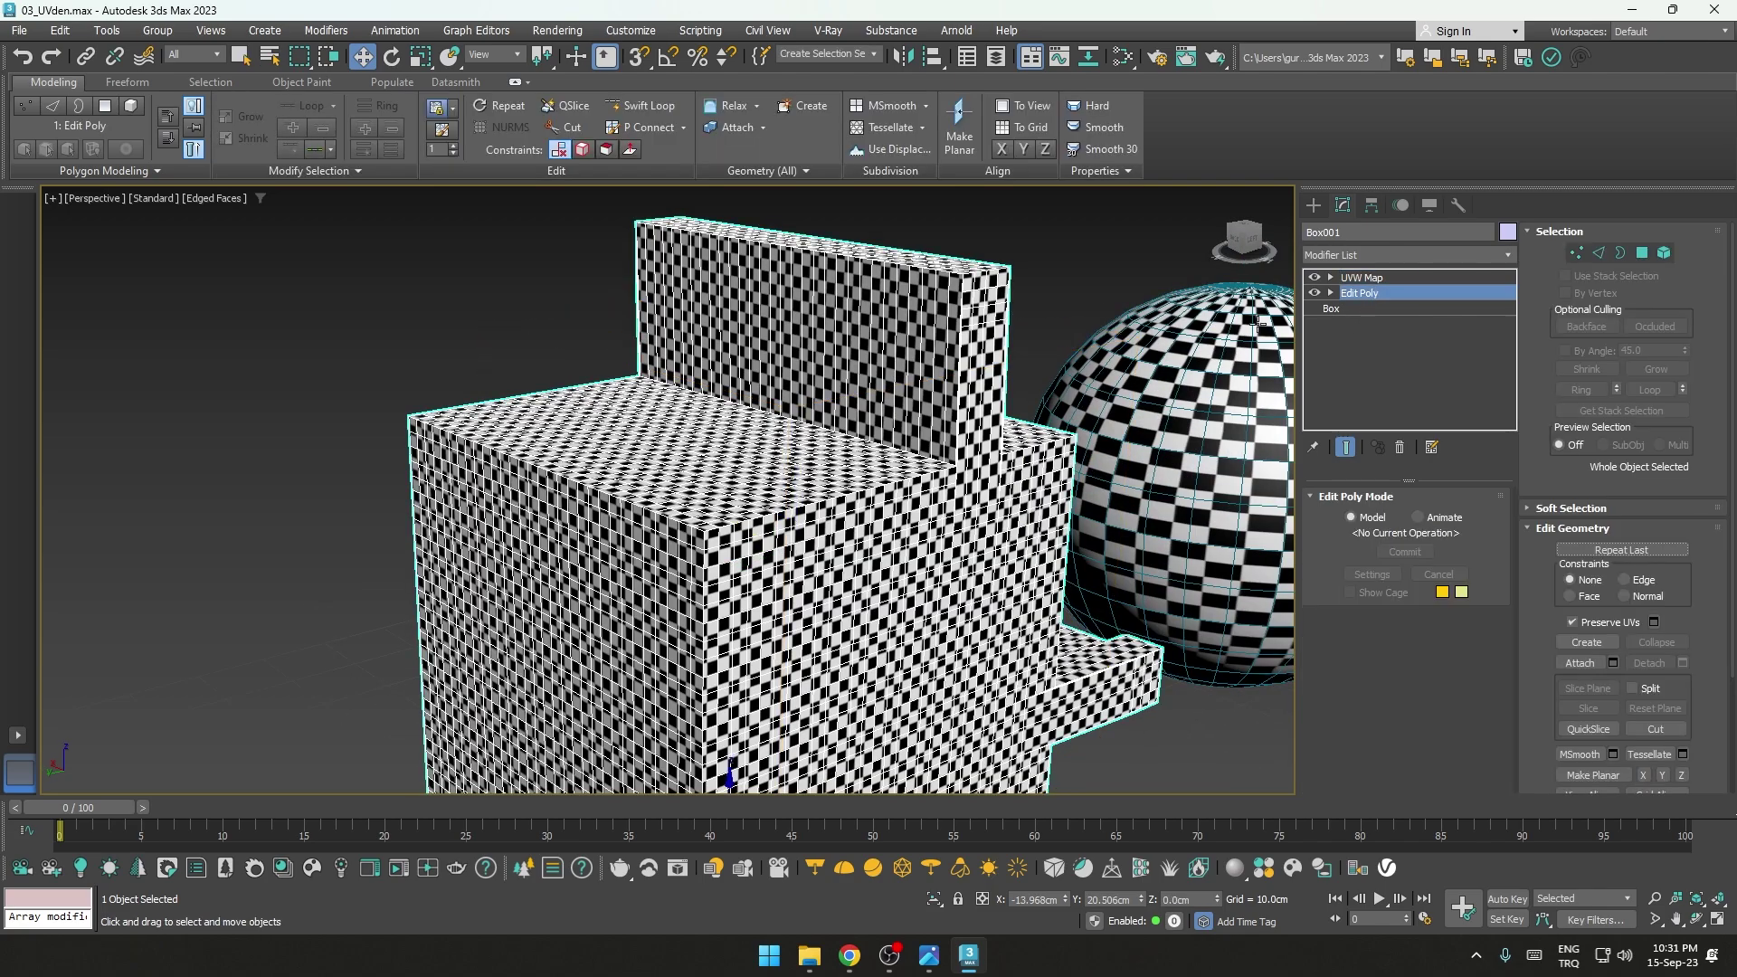
Step: Select polygons on the upright block, check the UVW Map settings, then return to Edit Poly
mouse_move(1113, 398)
middle_mouse_down("alt")
mouse_move(1150, 382)
mouse_move(1014, 303)
middle_mouse_up("alt")
left_click(1642, 254)
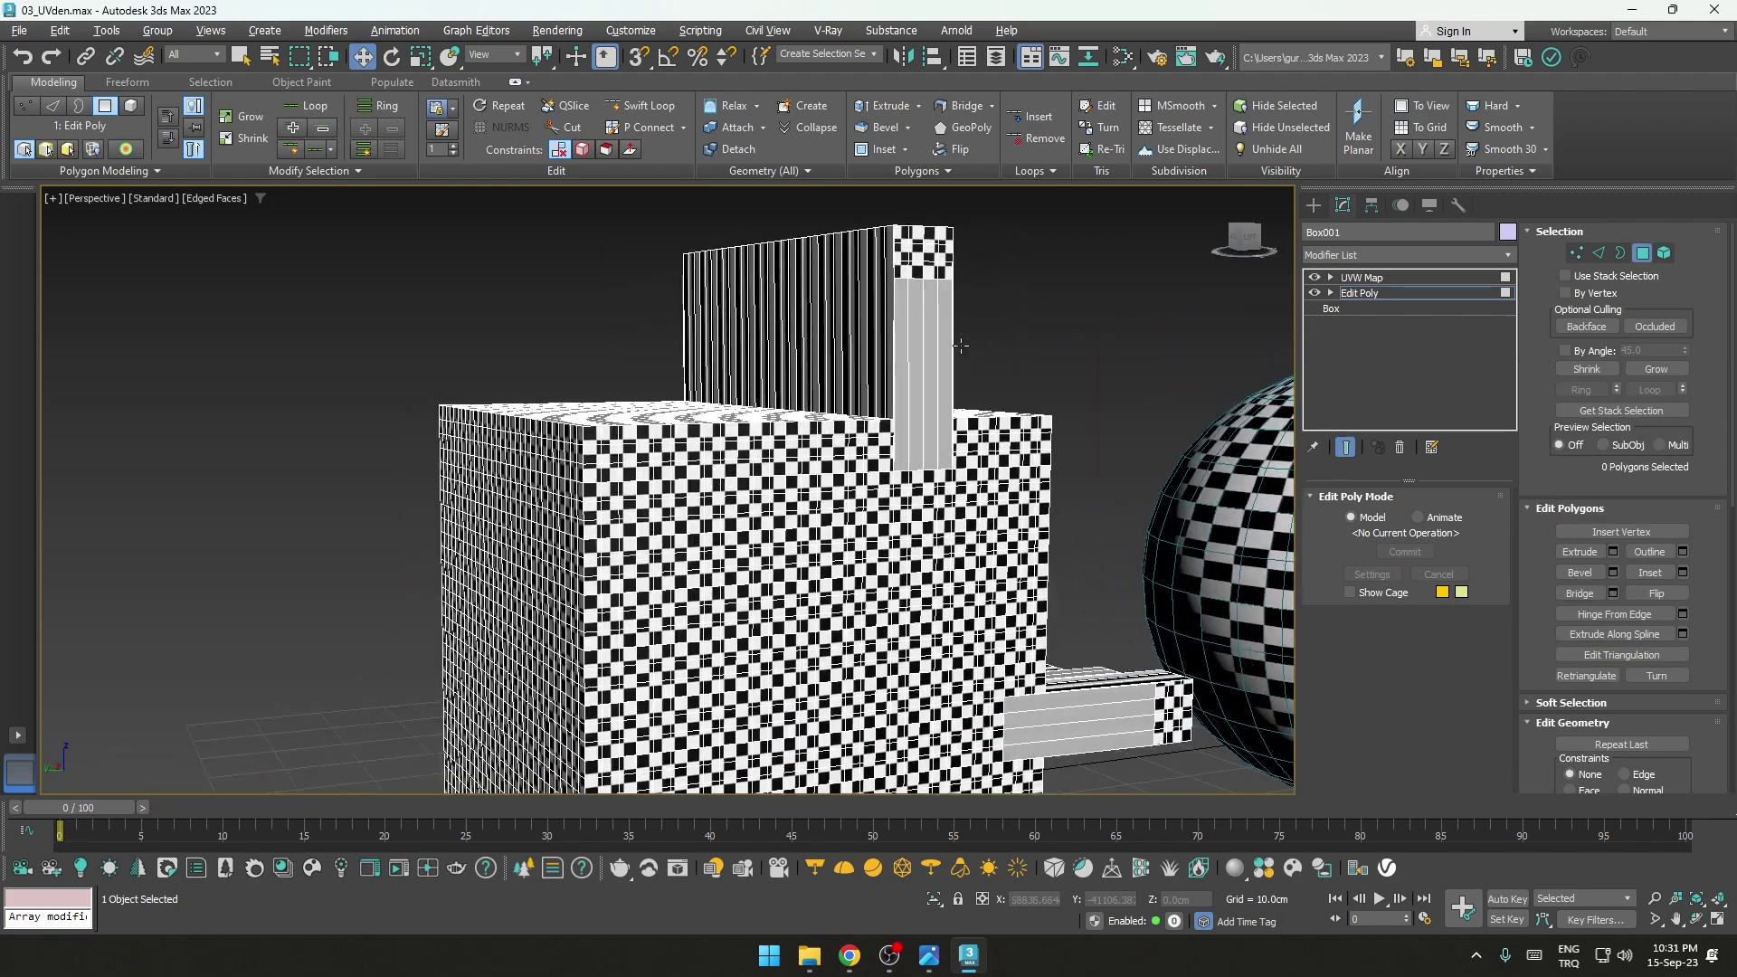
left_click_drag(631, 317, 631, 319)
mouse_move(631, 318)
middle_mouse_down("alt")
mouse_move(981, 266)
mouse_move(905, 302)
mouse_move(1285, 288)
middle_mouse_up("alt")
left_click(981, 266)
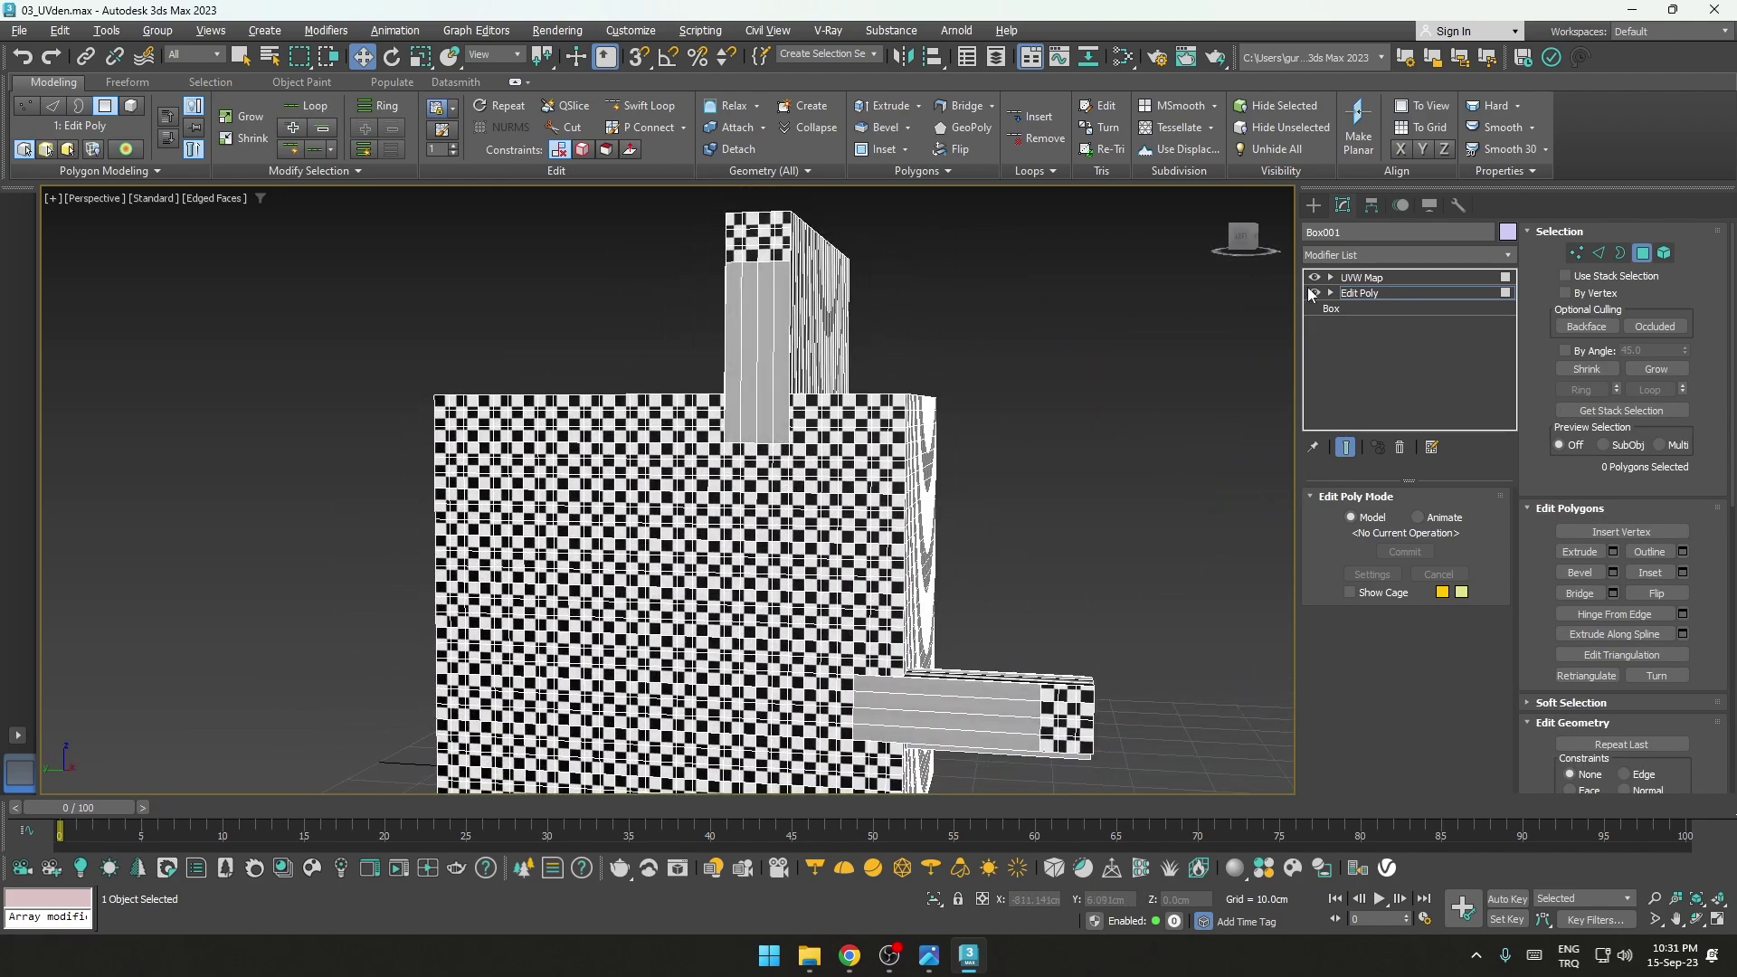
left_click(1389, 293)
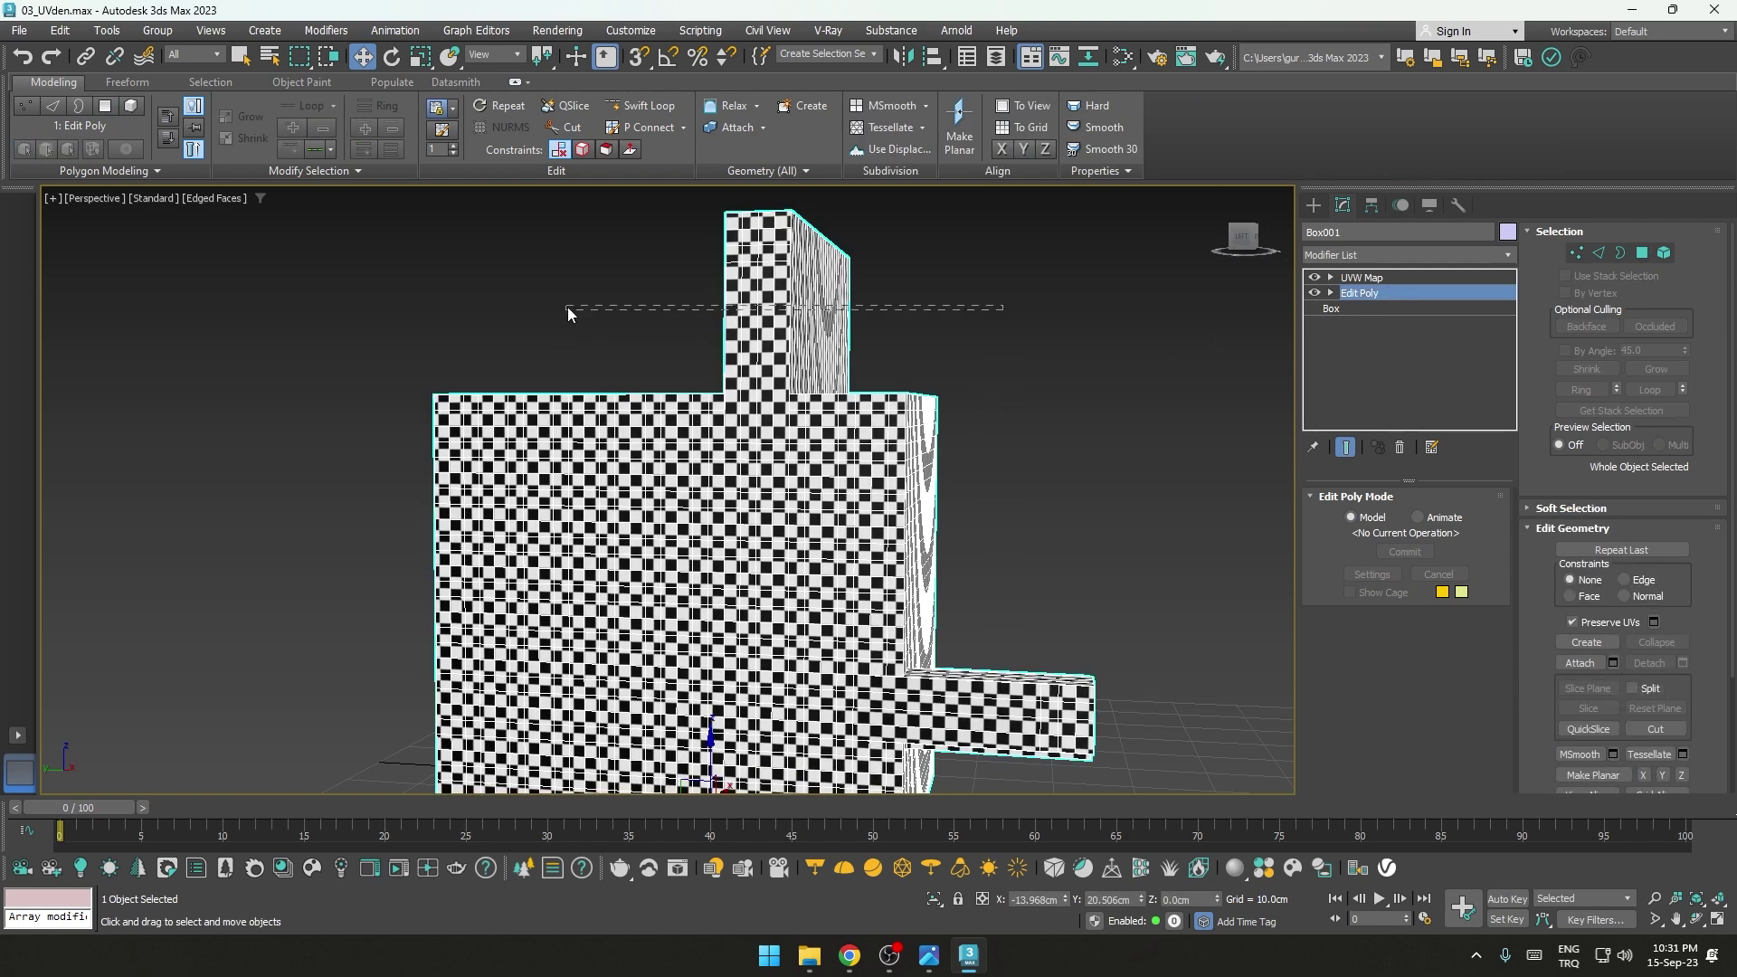
left_click(1362, 277)
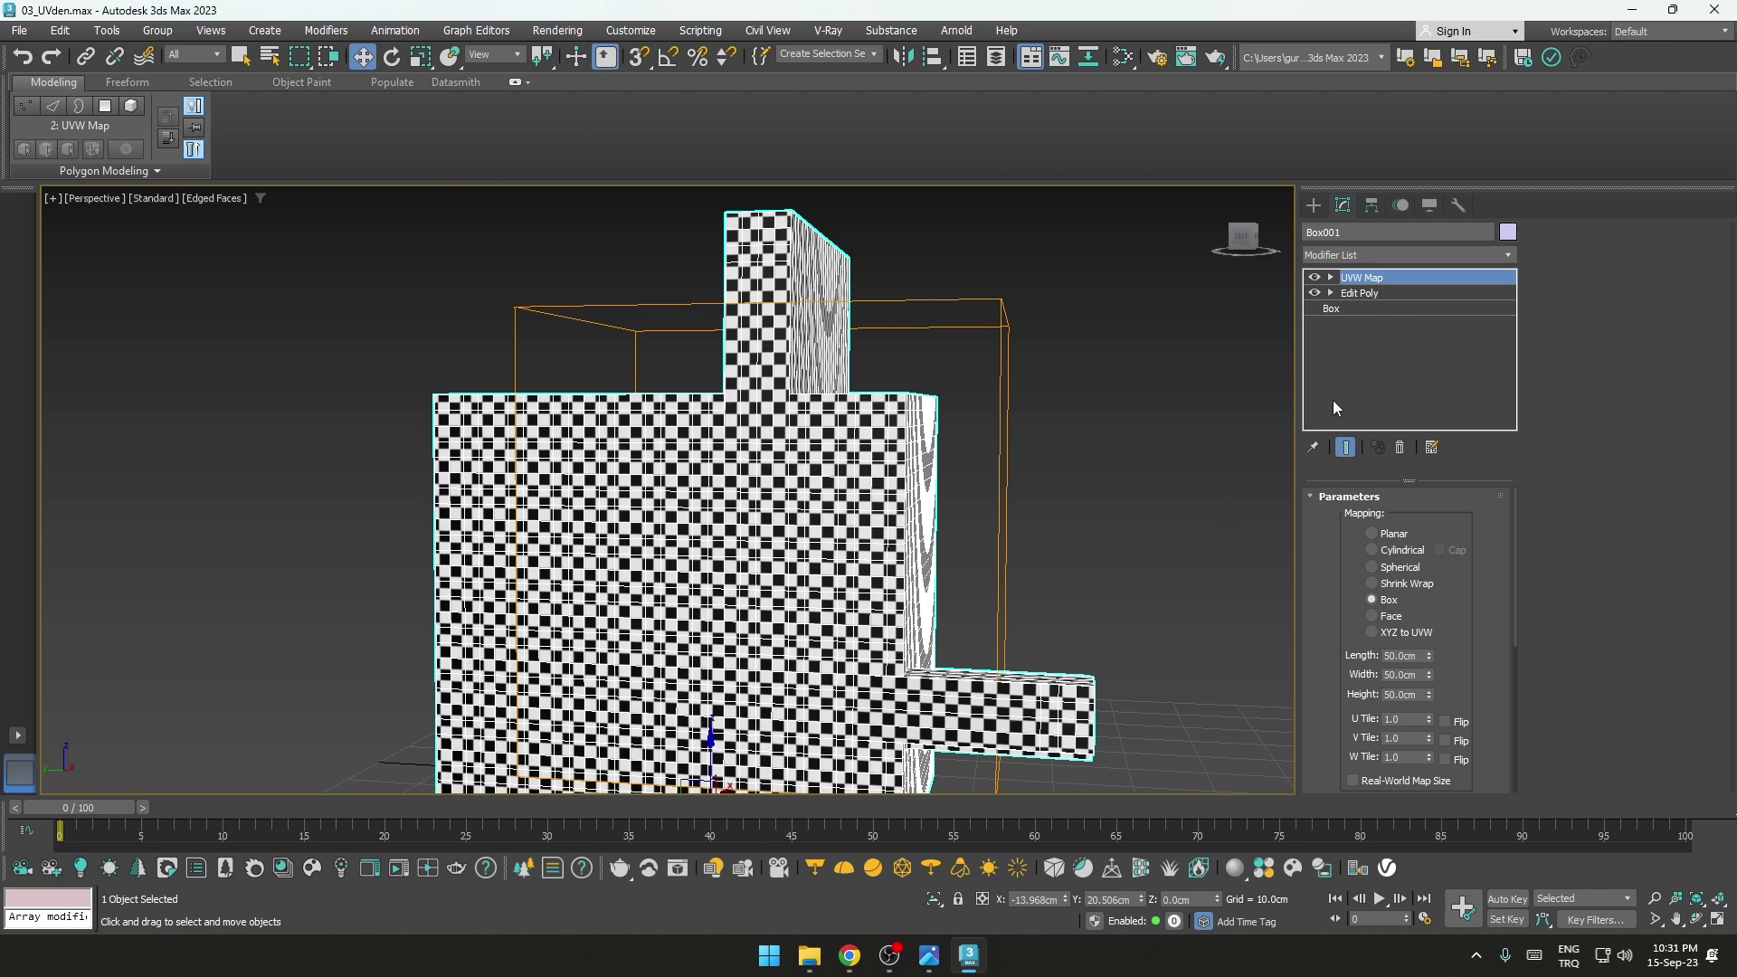
left_click(1359, 293)
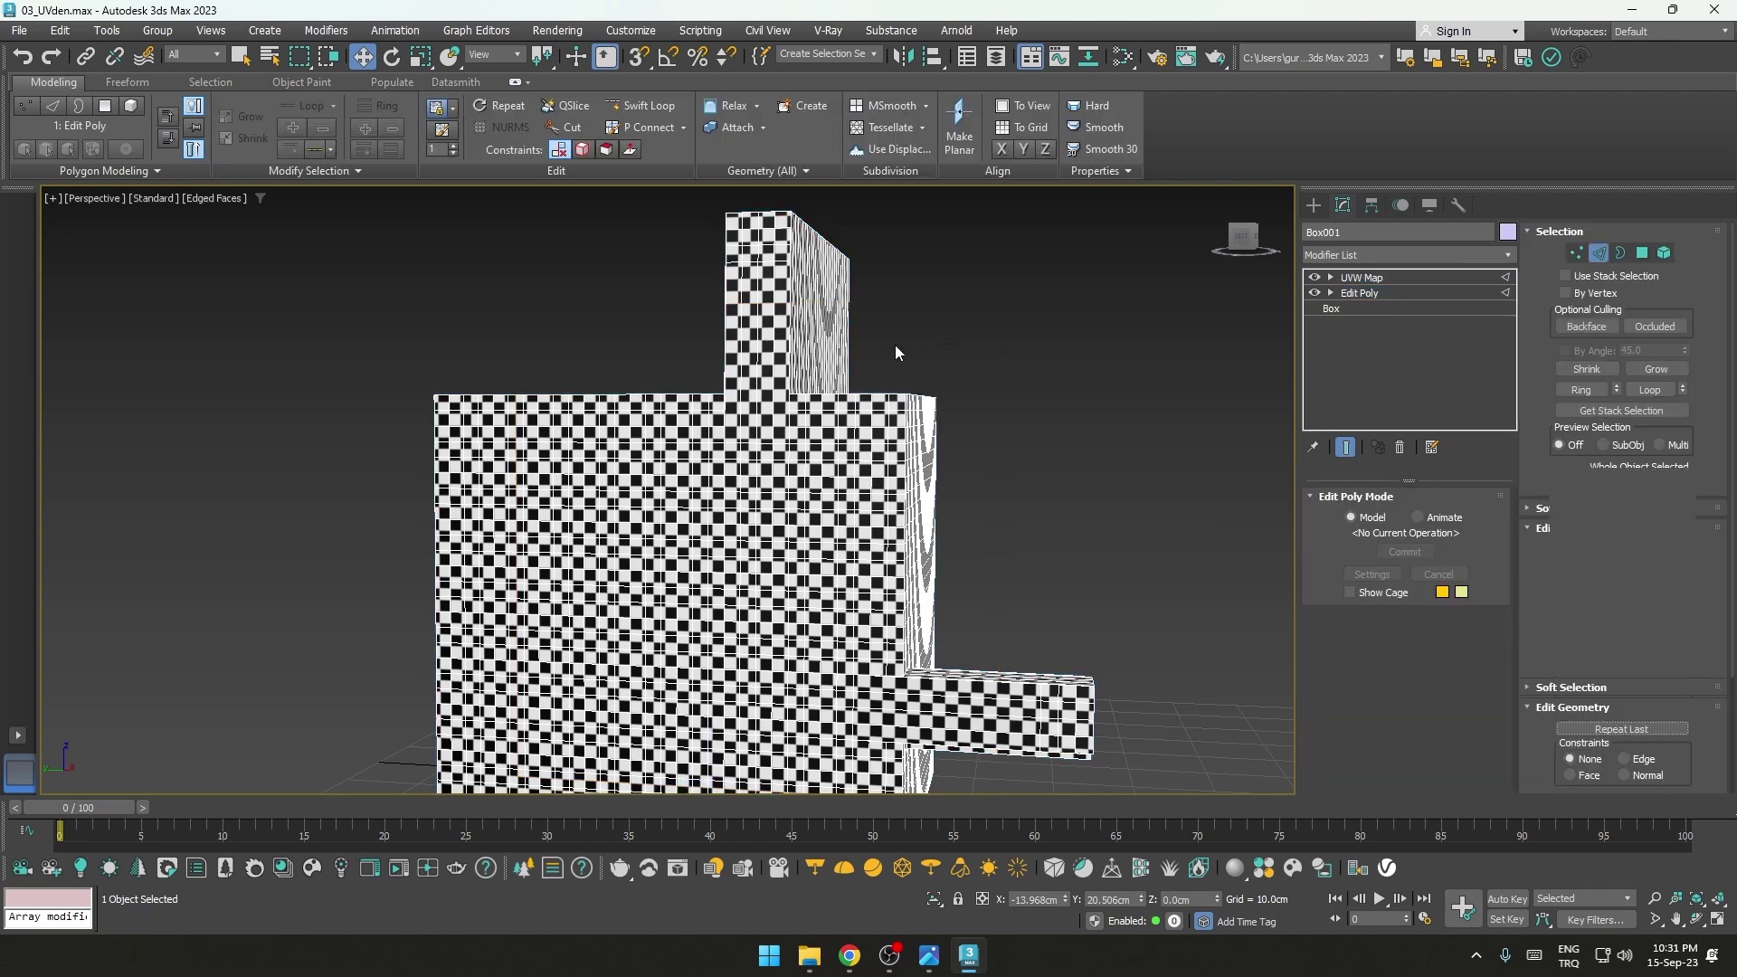
Step: Connect the top block's vertical edges with extra segments to add horizontal edge loops
key("2")
left_click_drag(708, 335, 919, 351)
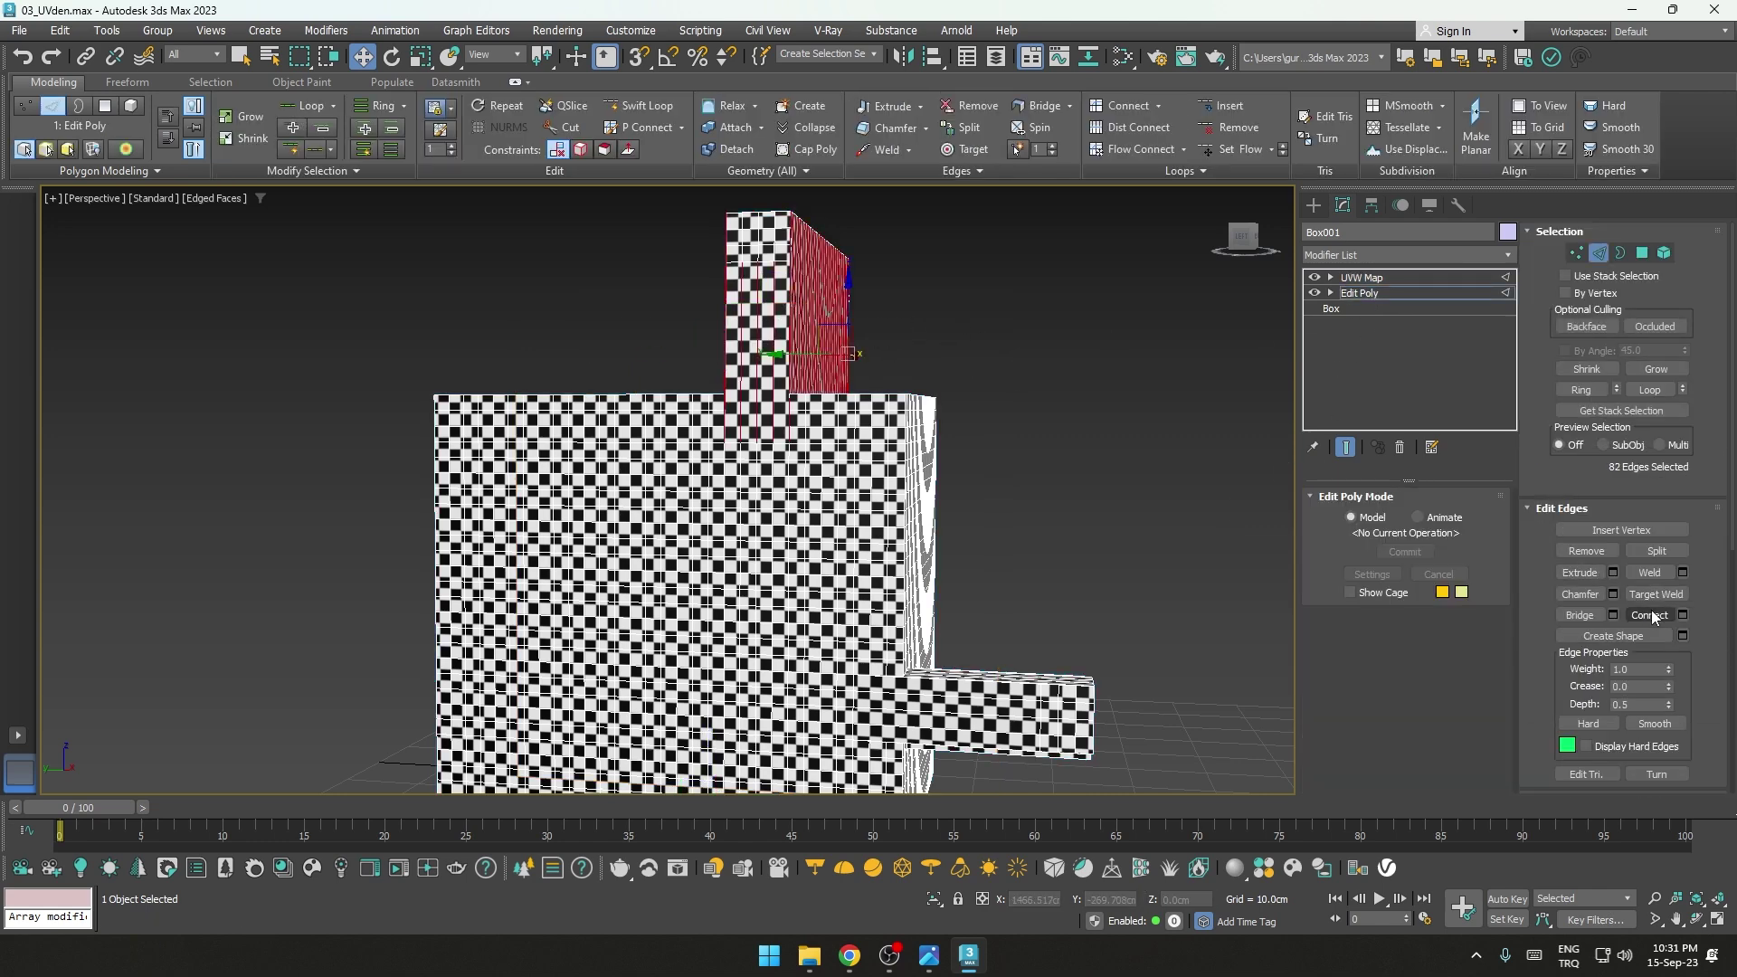
left_click(1683, 616)
middle_click_drag(1228, 612, 969, 570, "alt")
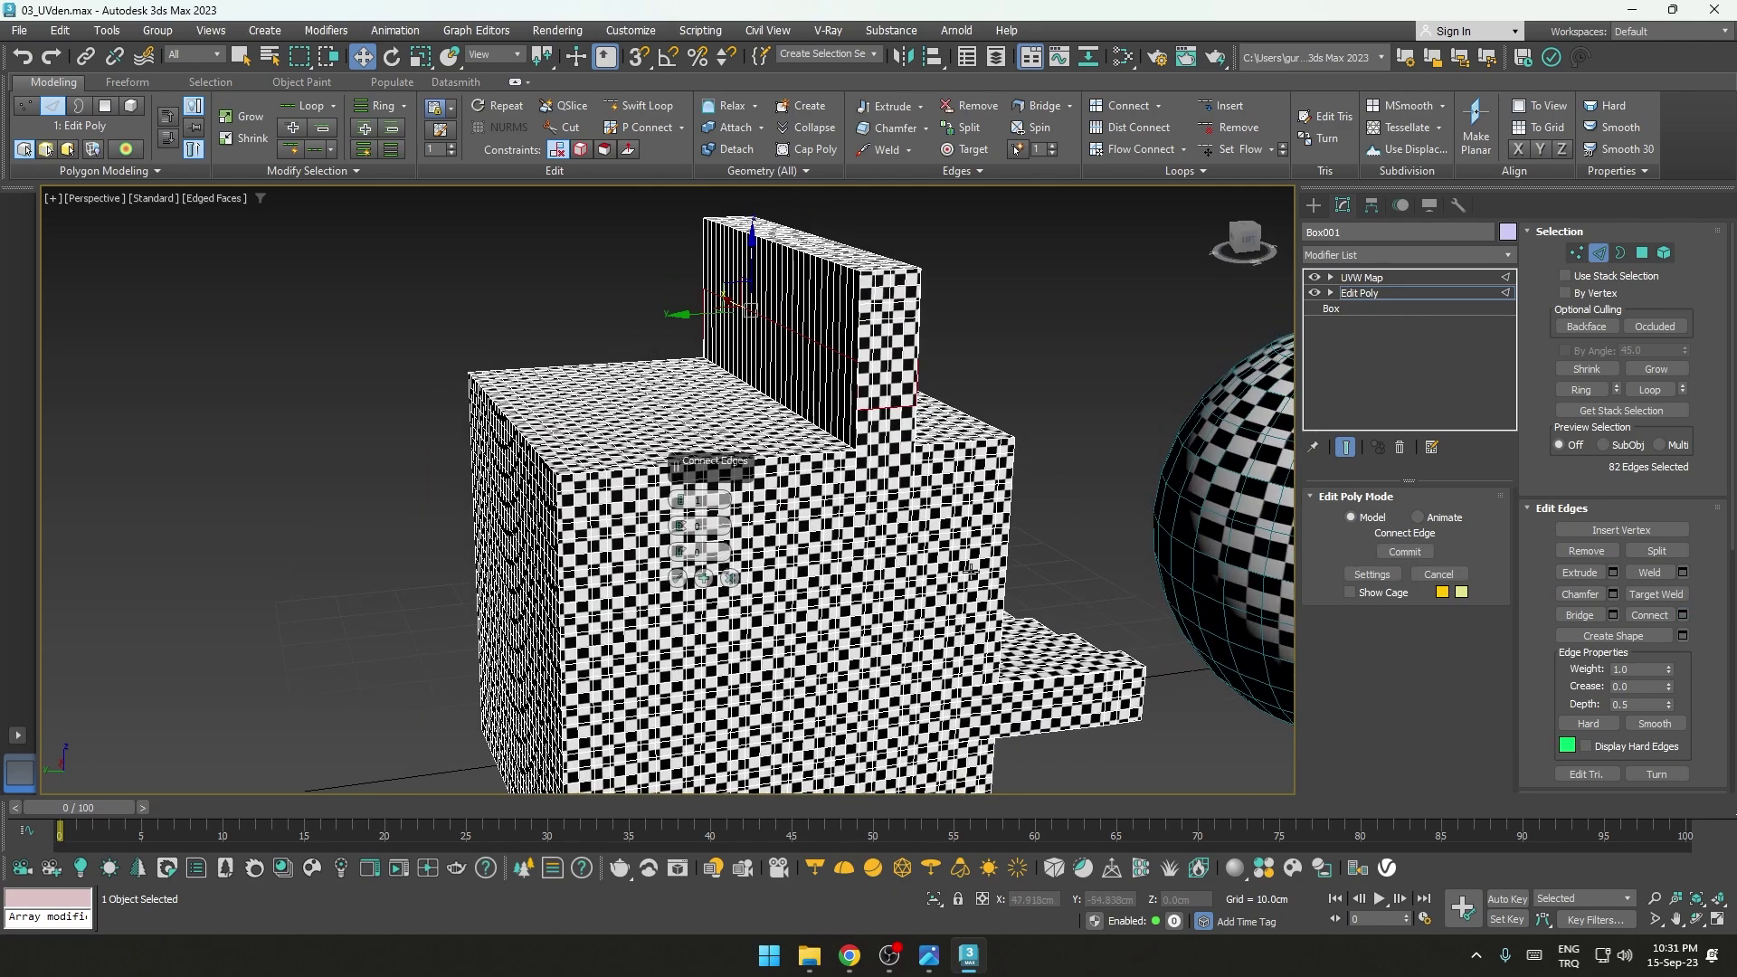
left_click_drag(681, 503, 681, 470)
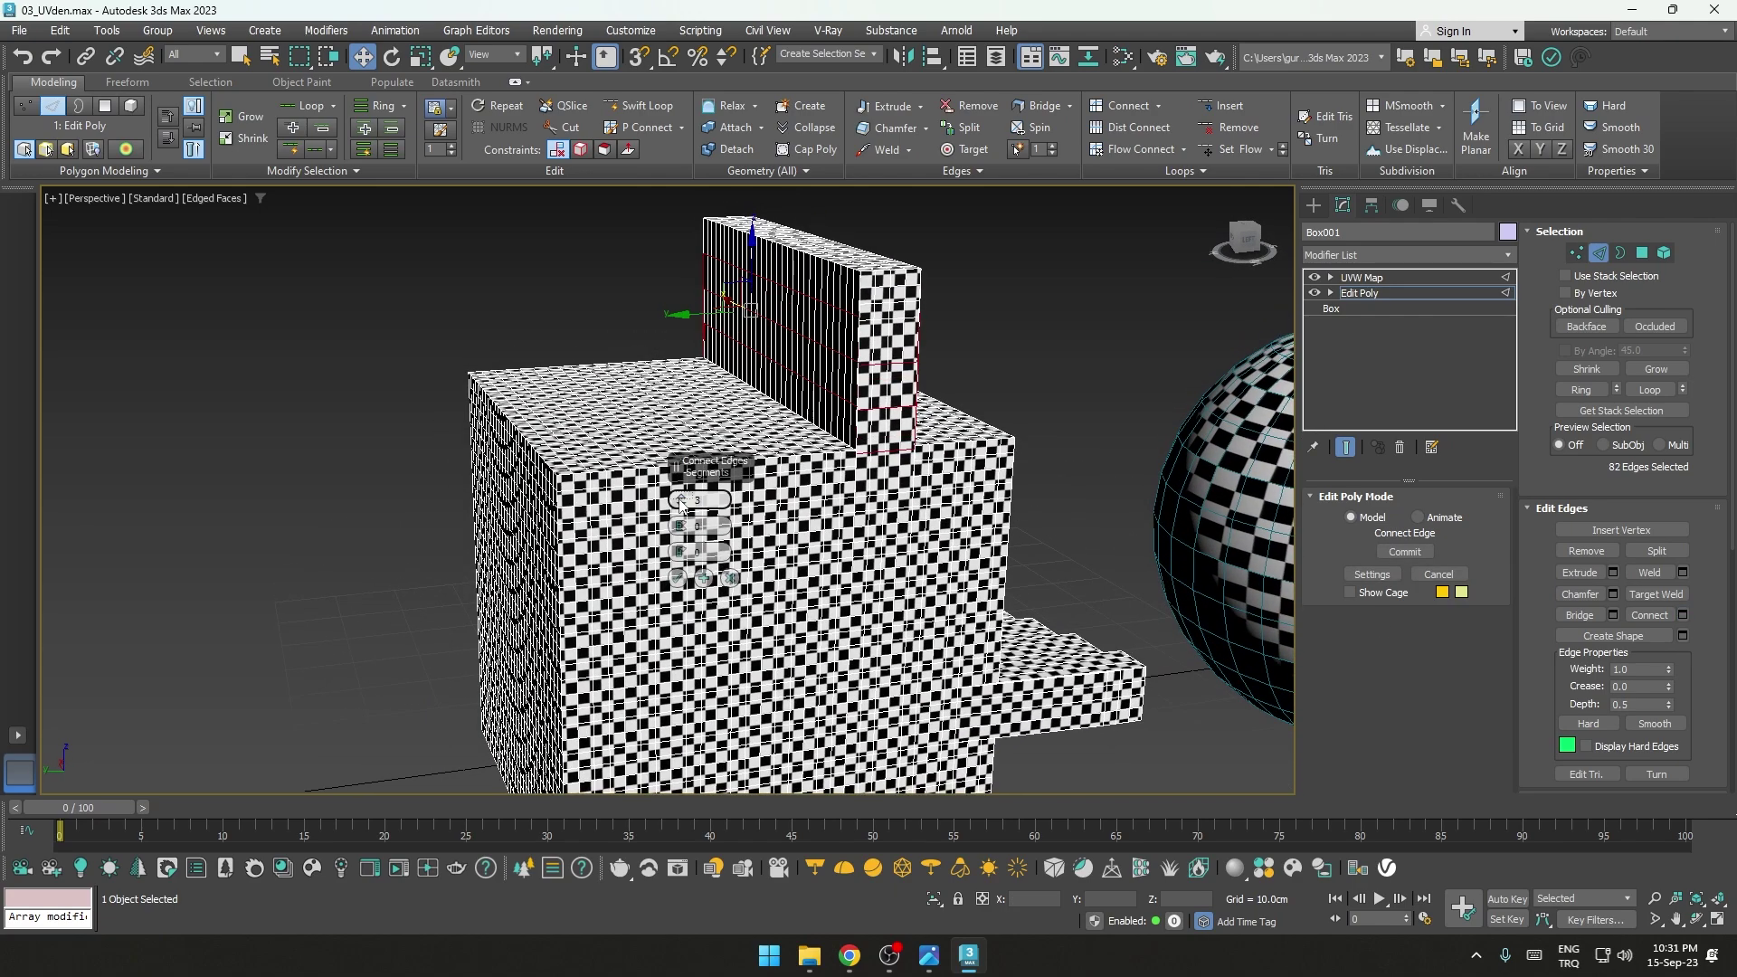
left_click(678, 578)
middle_click_drag(790, 518, 791, 482, "alt")
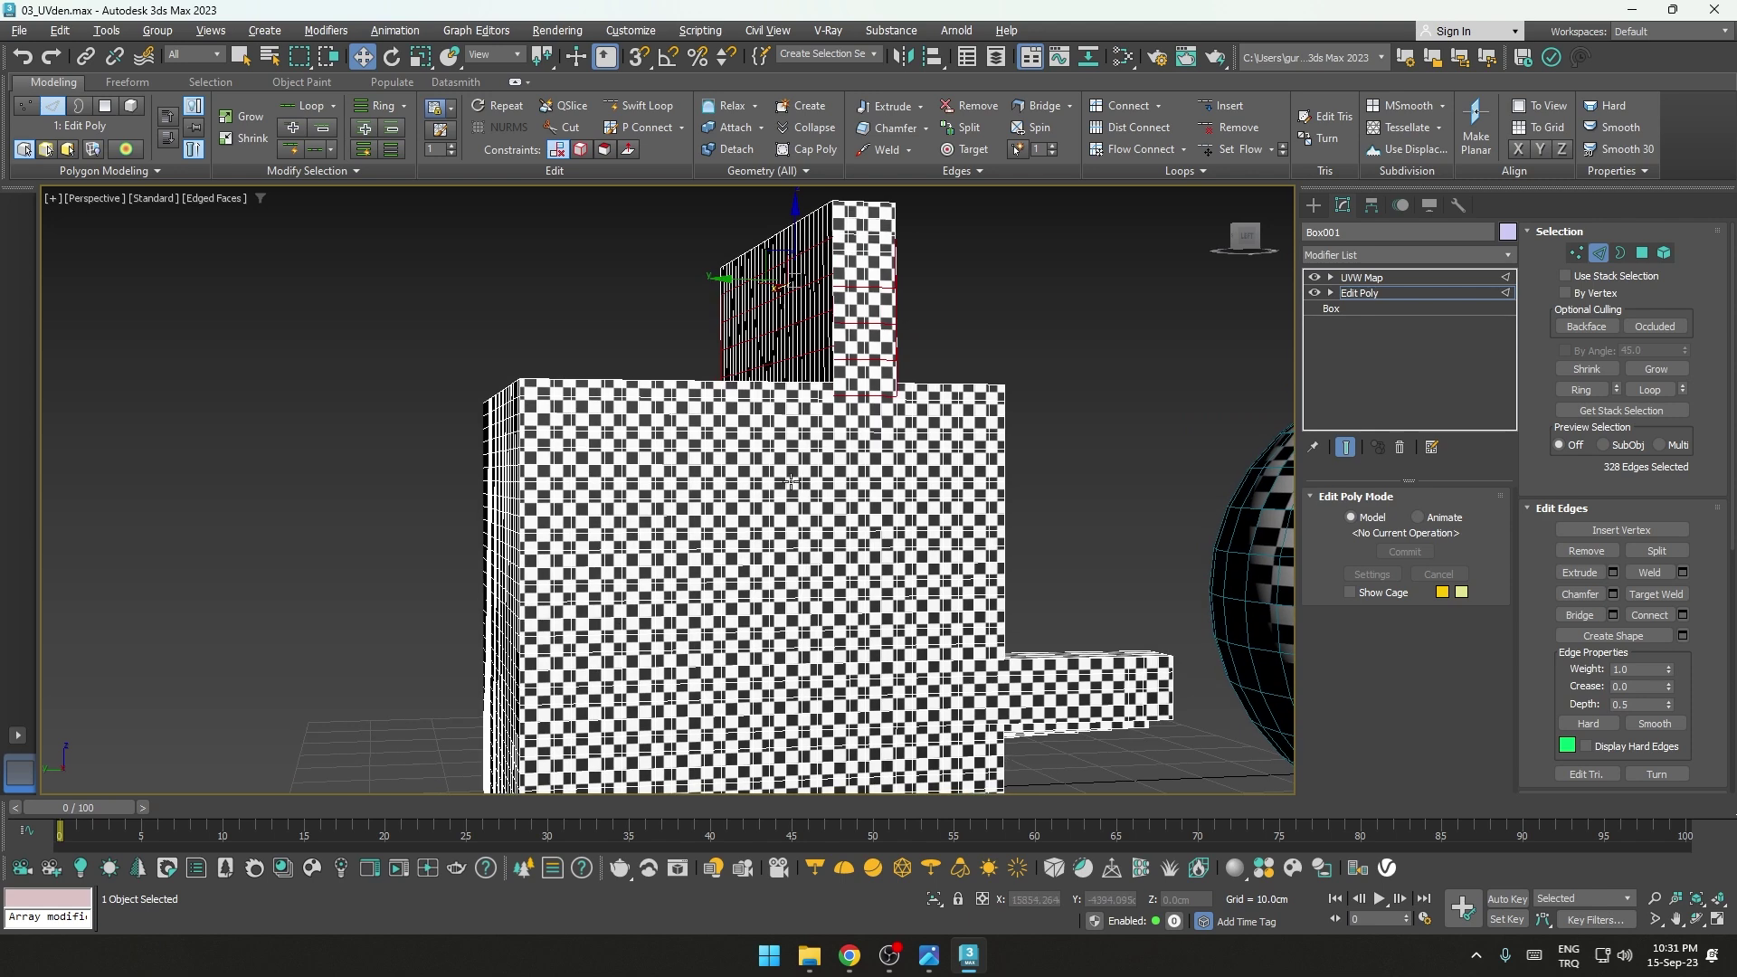
left_click(1643, 253)
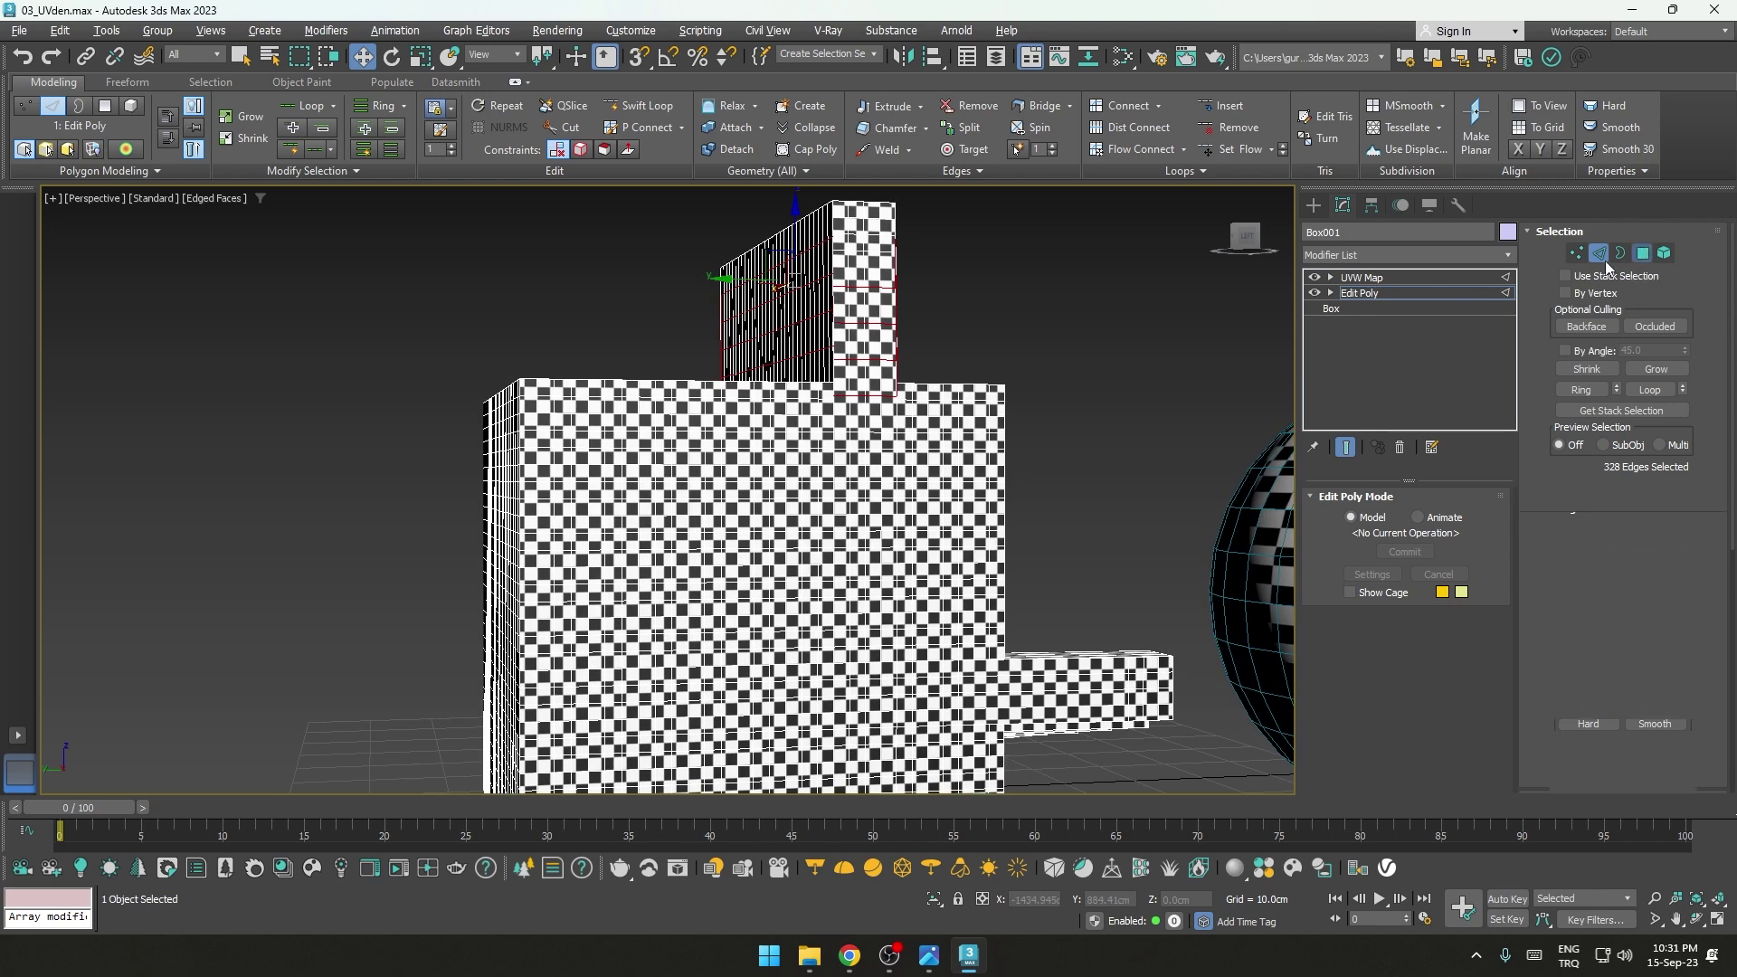
middle_click_drag(951, 362, 900, 345, "alt")
Step: In a Left wireframe view, box-select the polygons at the top of the upright block
key("f")
key("F3")
key("l")
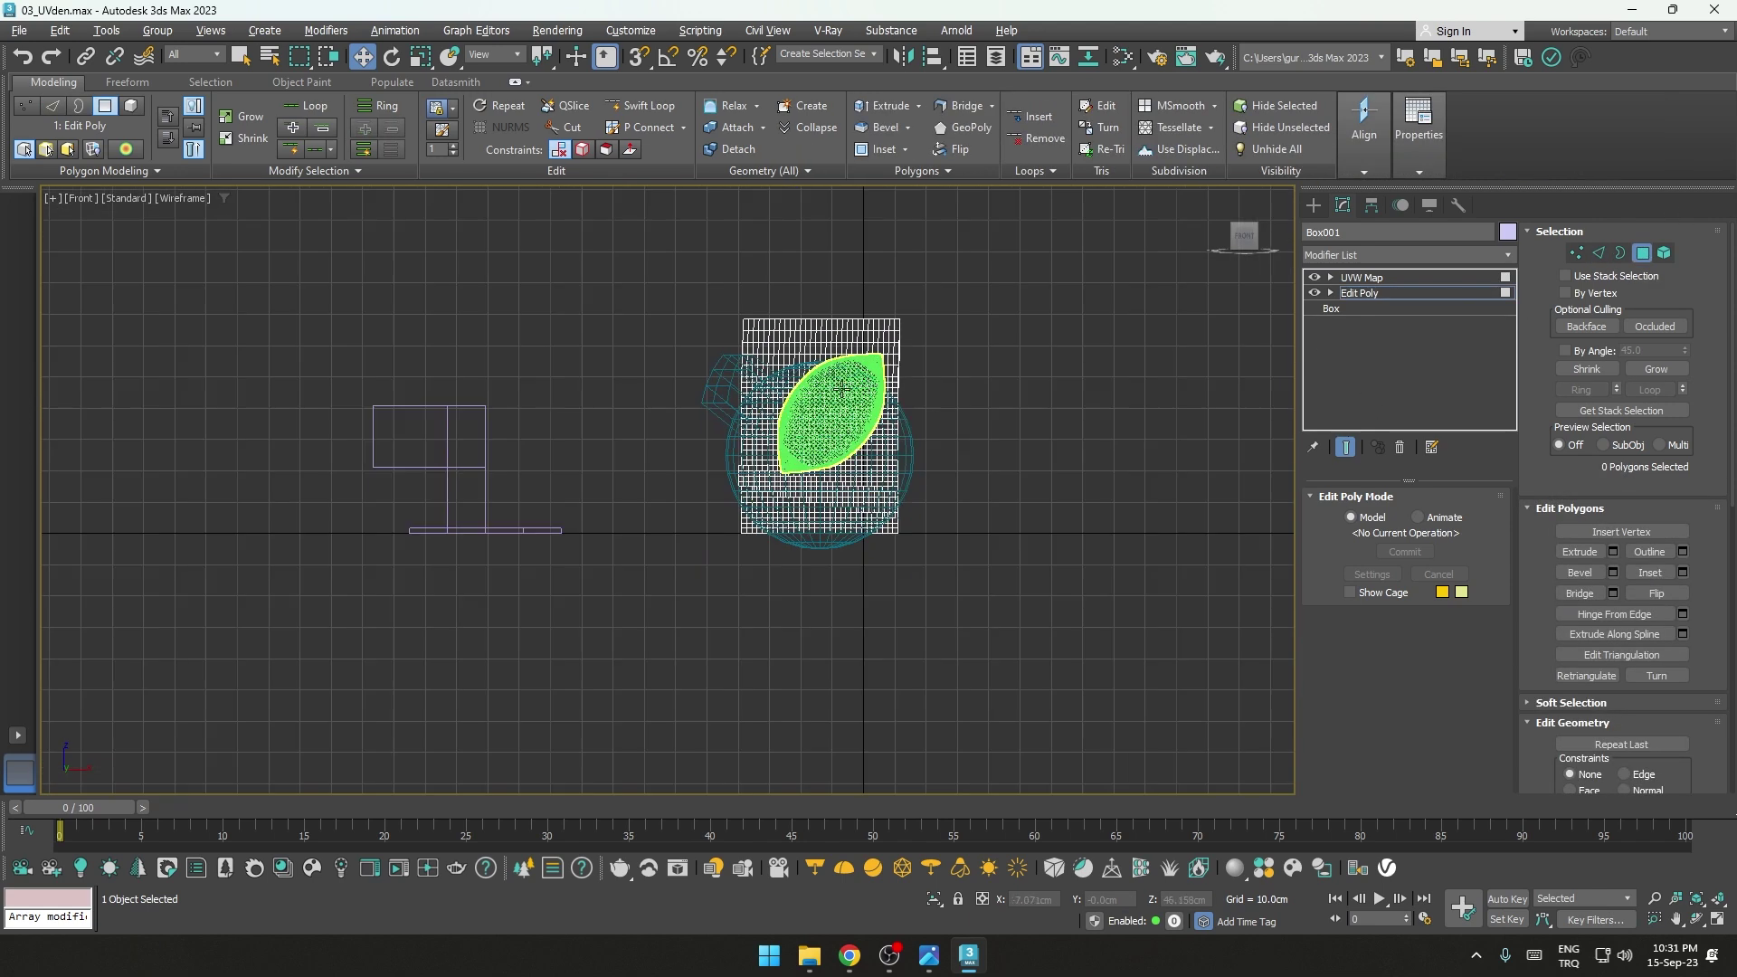
middle_click_drag(496, 420, 631, 404)
scroll(631, 401, "up", 7)
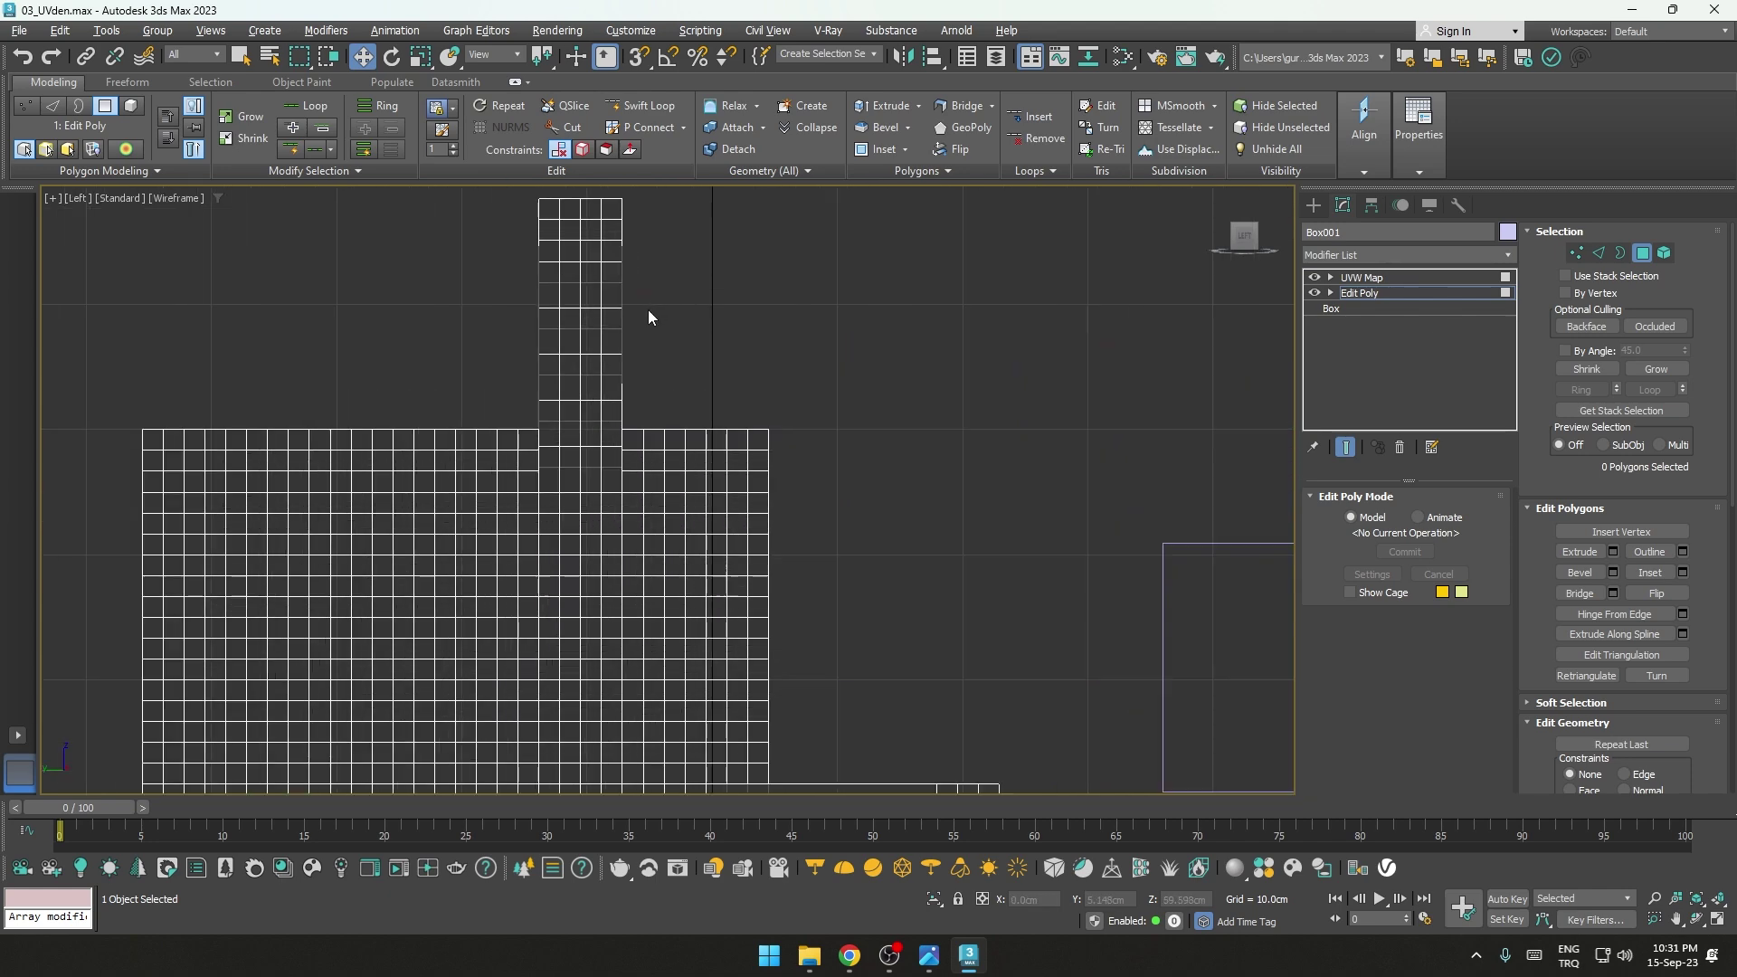
scroll(648, 312, "up", 4)
left_click_drag(584, 265, 583, 263)
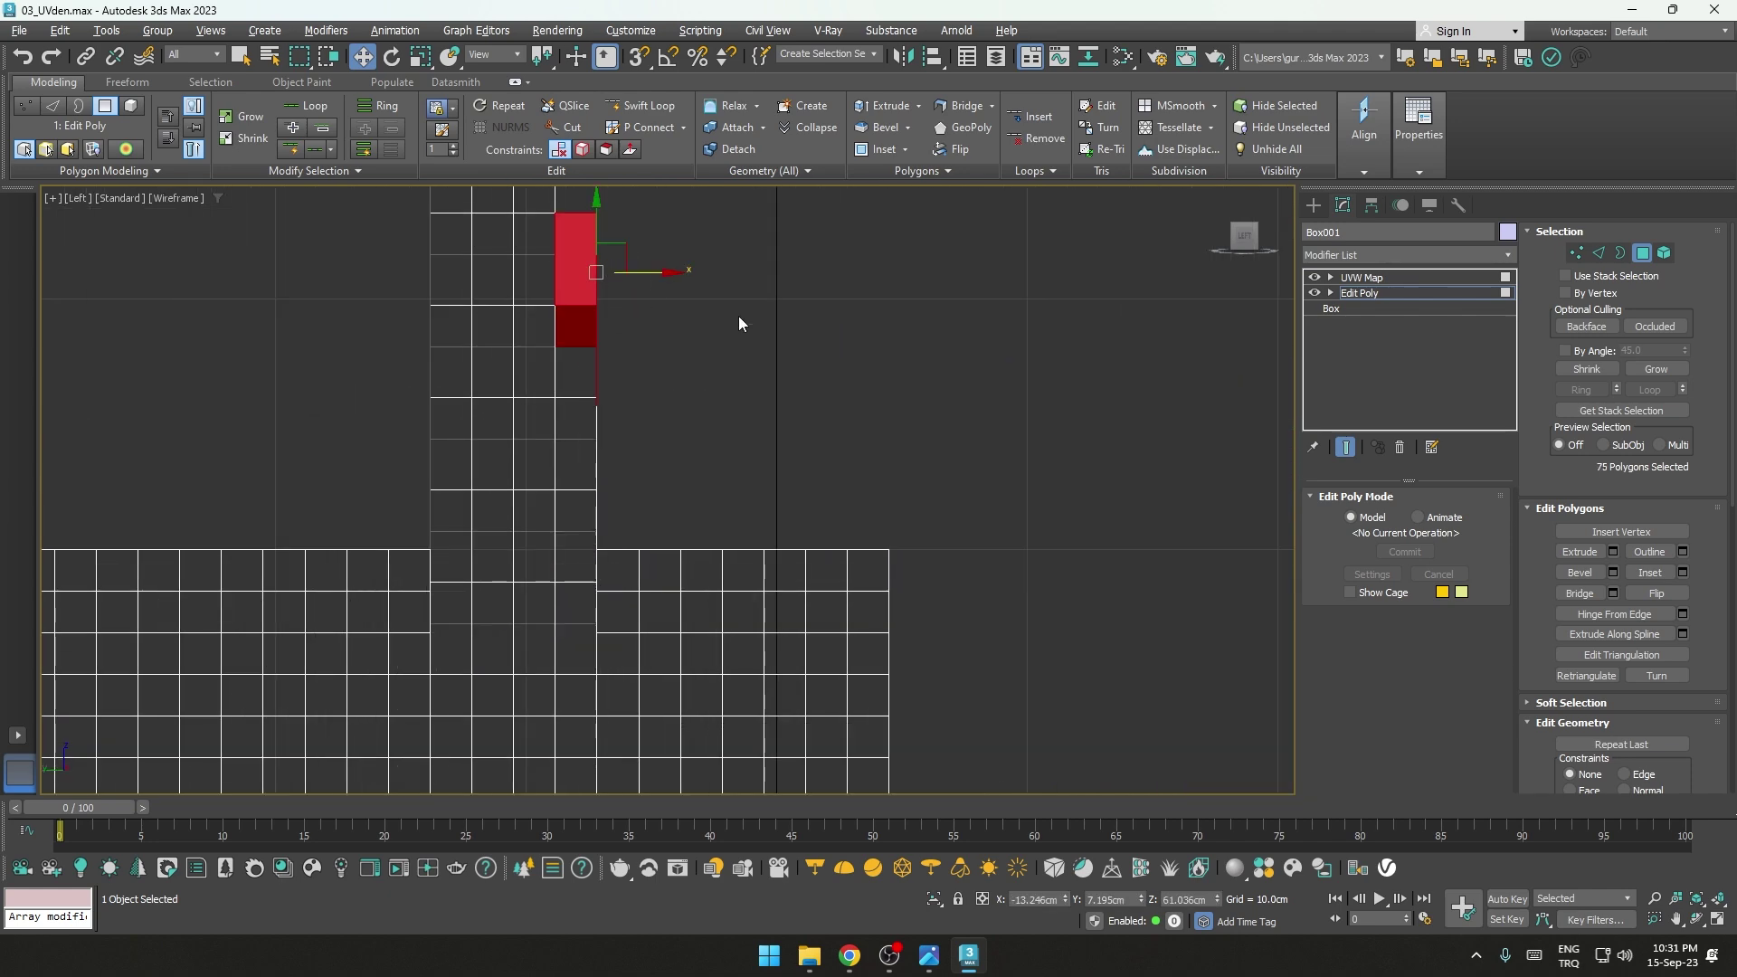
Step: Extrude the selected polygons 18.436 cm and inspect the result in Perspective view
left_click(1614, 552)
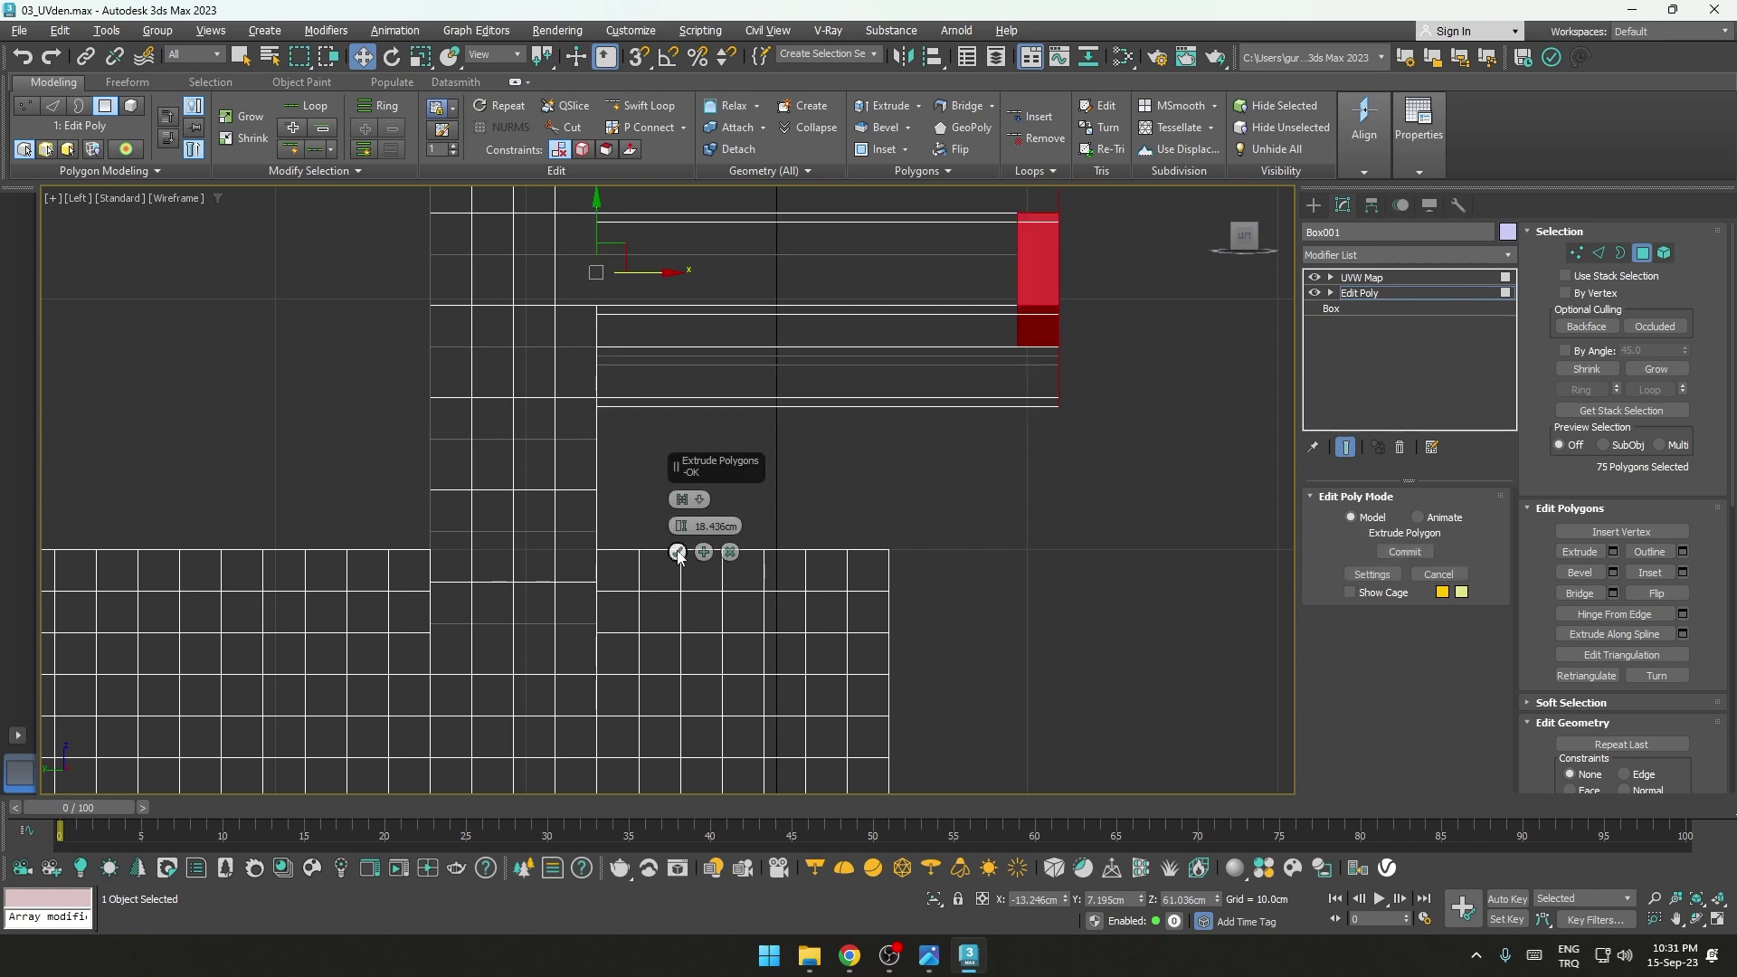
left_click(678, 552)
left_click(1644, 257)
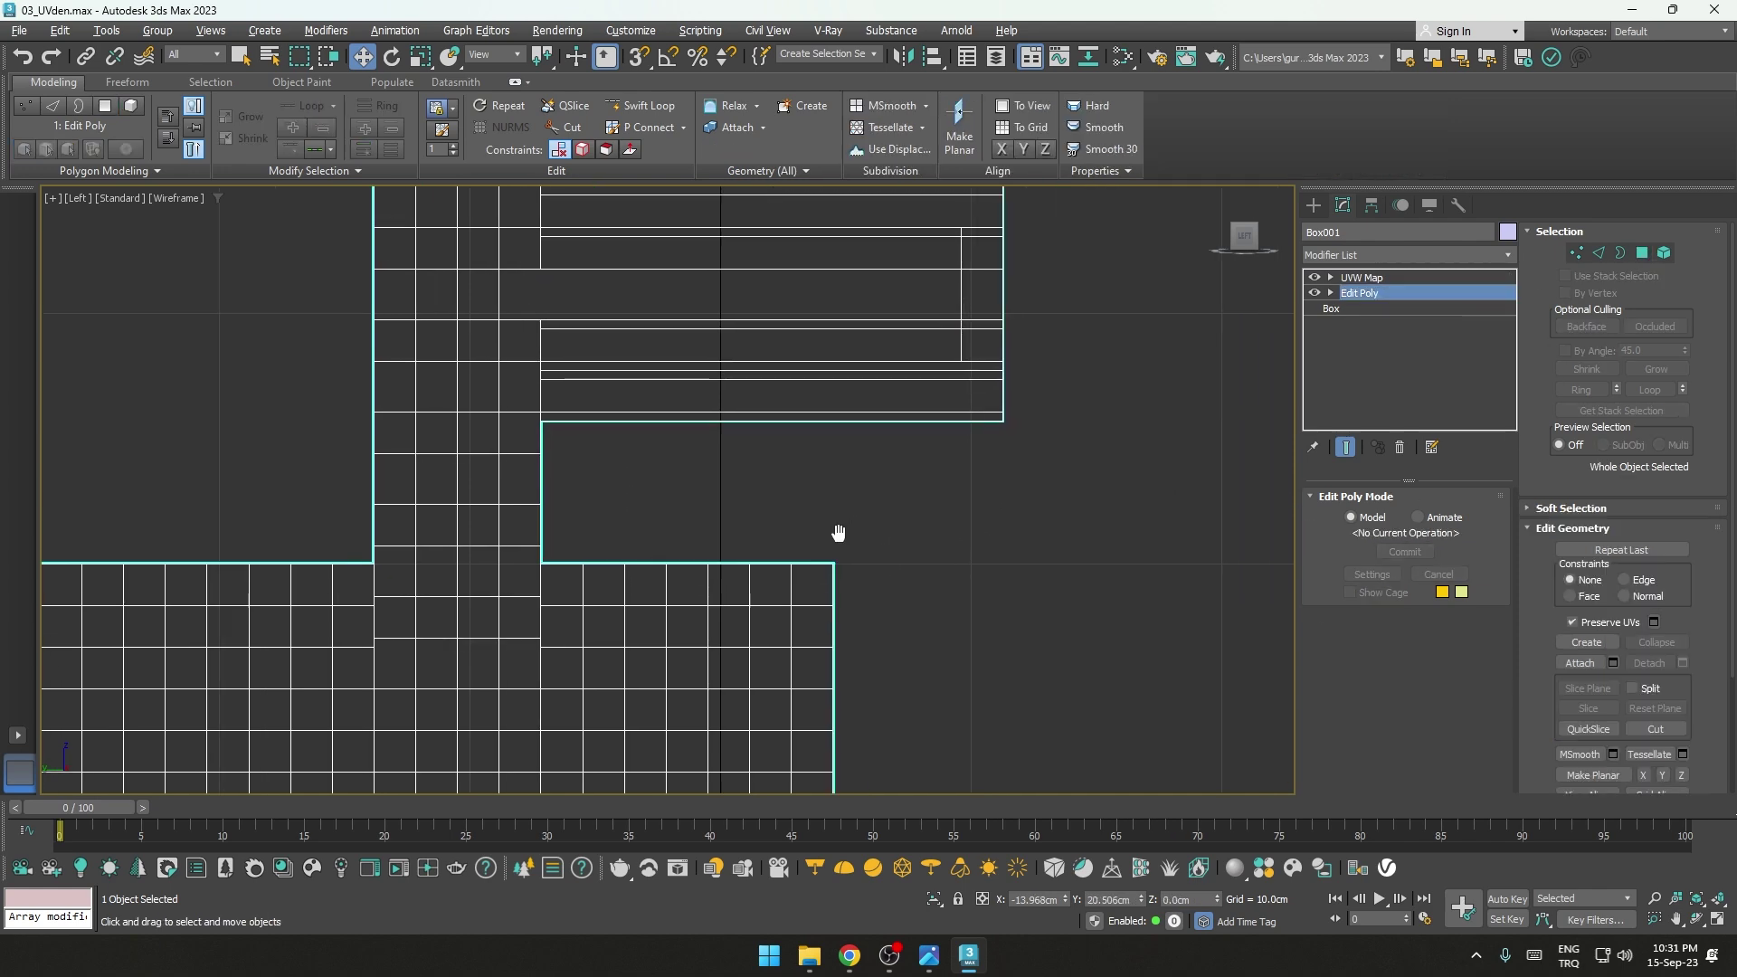
key("p")
middle_click_drag(833, 535, 792, 401, "alt")
scroll(792, 401, "up", 5)
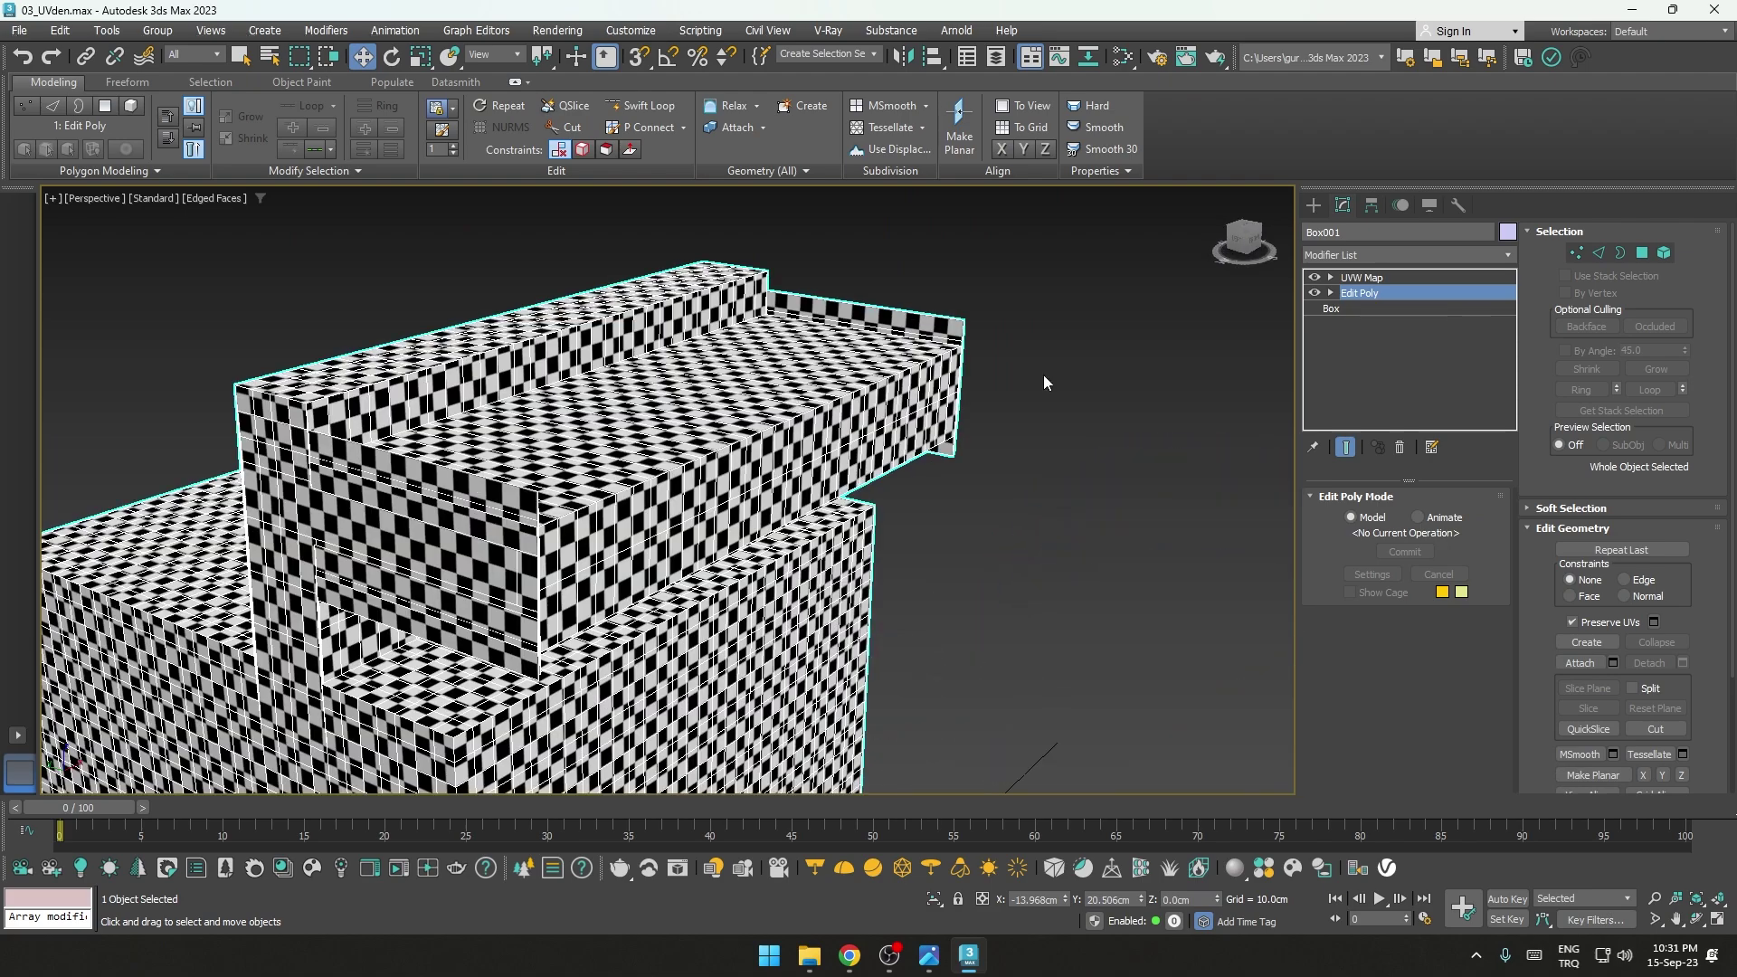
left_click(956, 513)
Step: Orbit to view the box, wall and sphere, then select Plane001
key("shift+z")
key("shift+z")
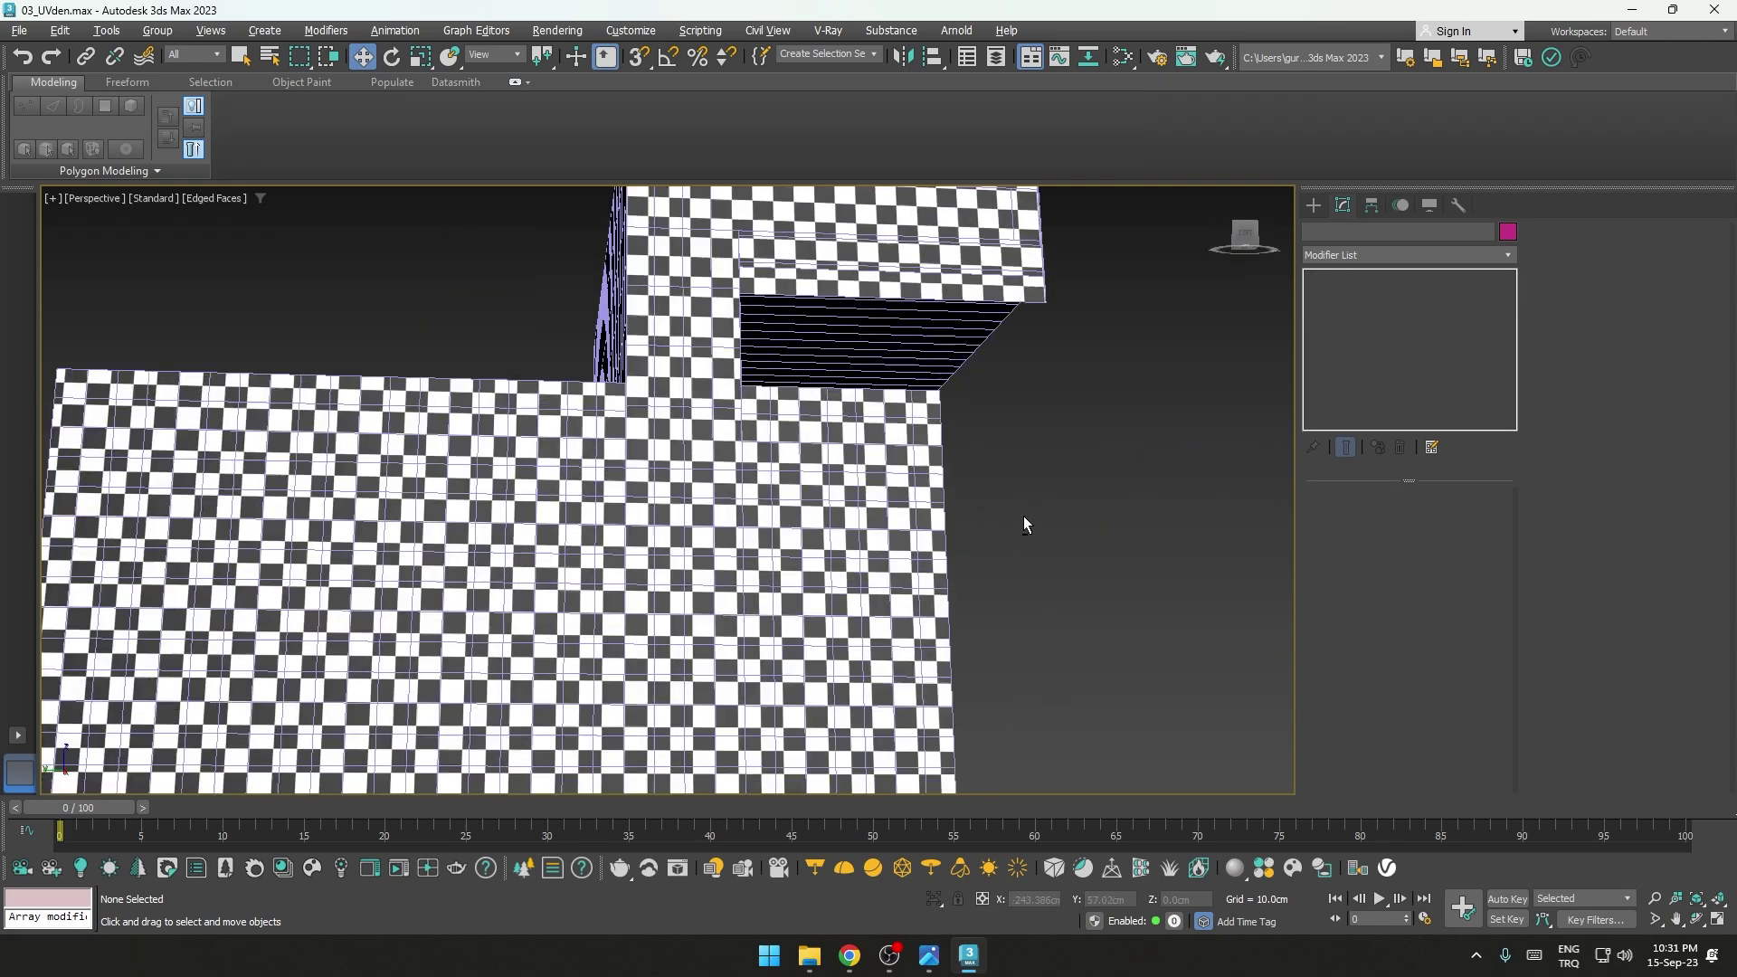
mouse_move(1018, 542)
middle_mouse_down("alt")
mouse_move(1087, 562)
mouse_move(386, 418)
mouse_move(592, 606)
mouse_move(597, 592)
middle_mouse_up("alt")
scroll(579, 597, "down", 10)
scroll(595, 618, "down", 2)
scroll(594, 618, "up", 3)
scroll(597, 589, "up", 4)
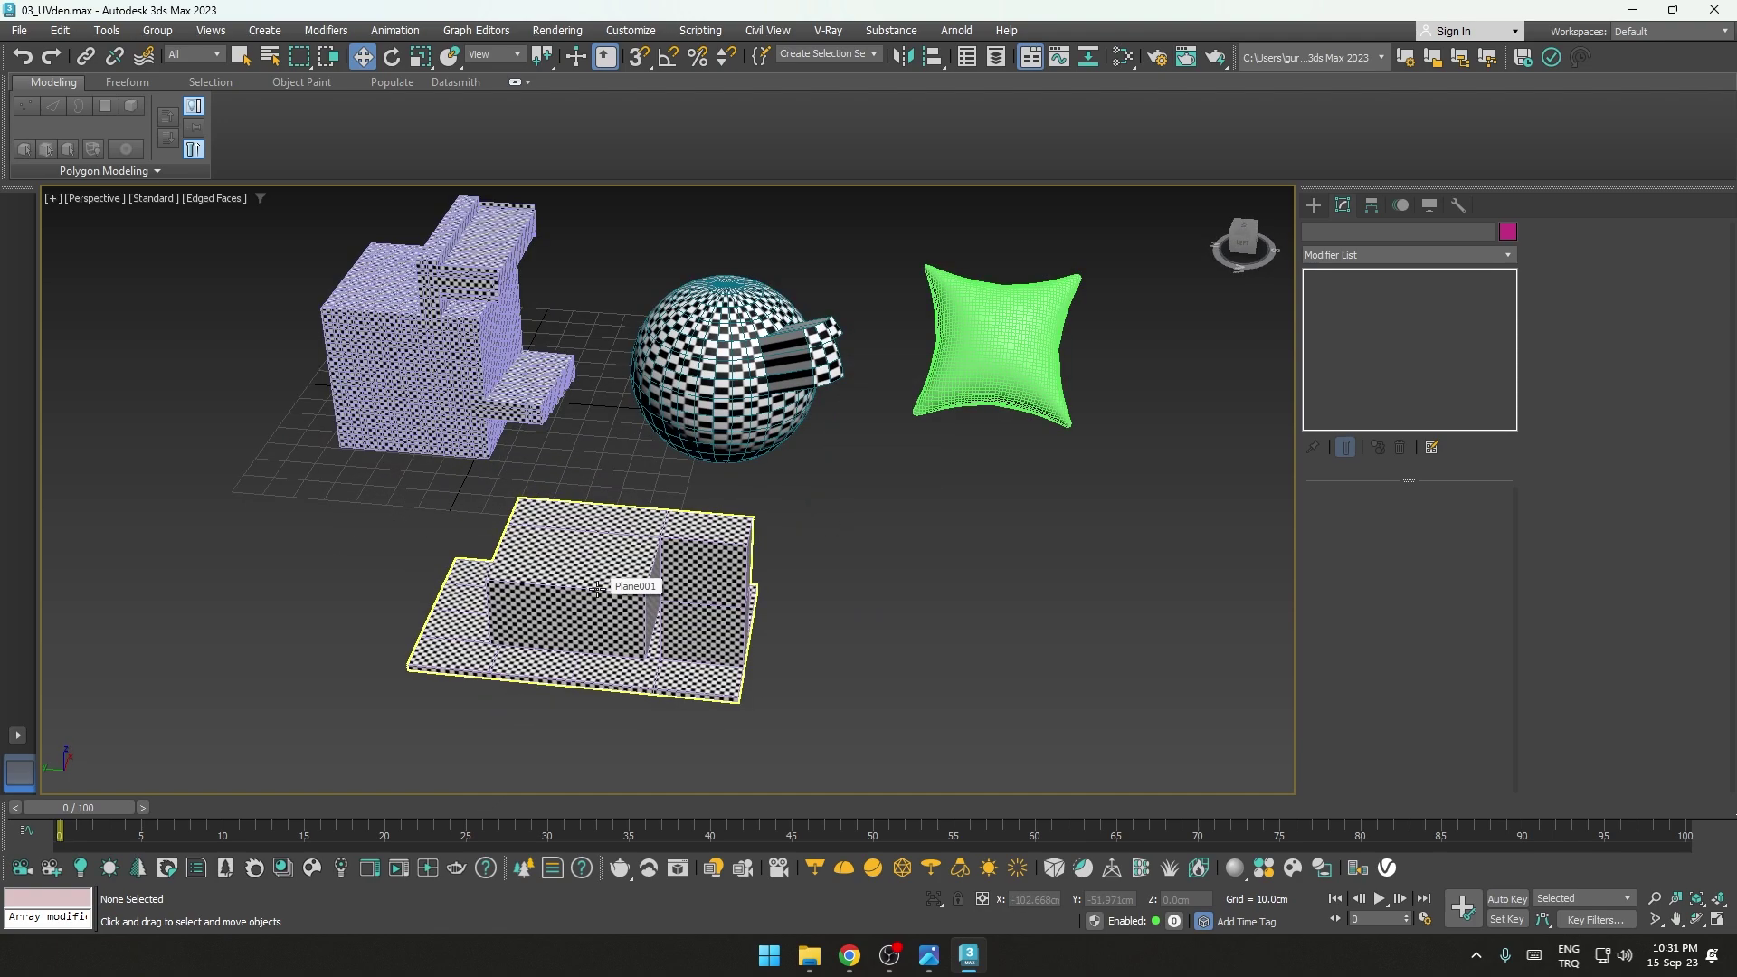
scroll(597, 588, "up", 3)
mouse_move(606, 588)
middle_mouse_down("alt")
mouse_move(630, 661)
mouse_move(660, 507)
mouse_move(1156, 323)
middle_mouse_up("alt")
left_click(660, 507)
scroll(661, 506, "up", 3)
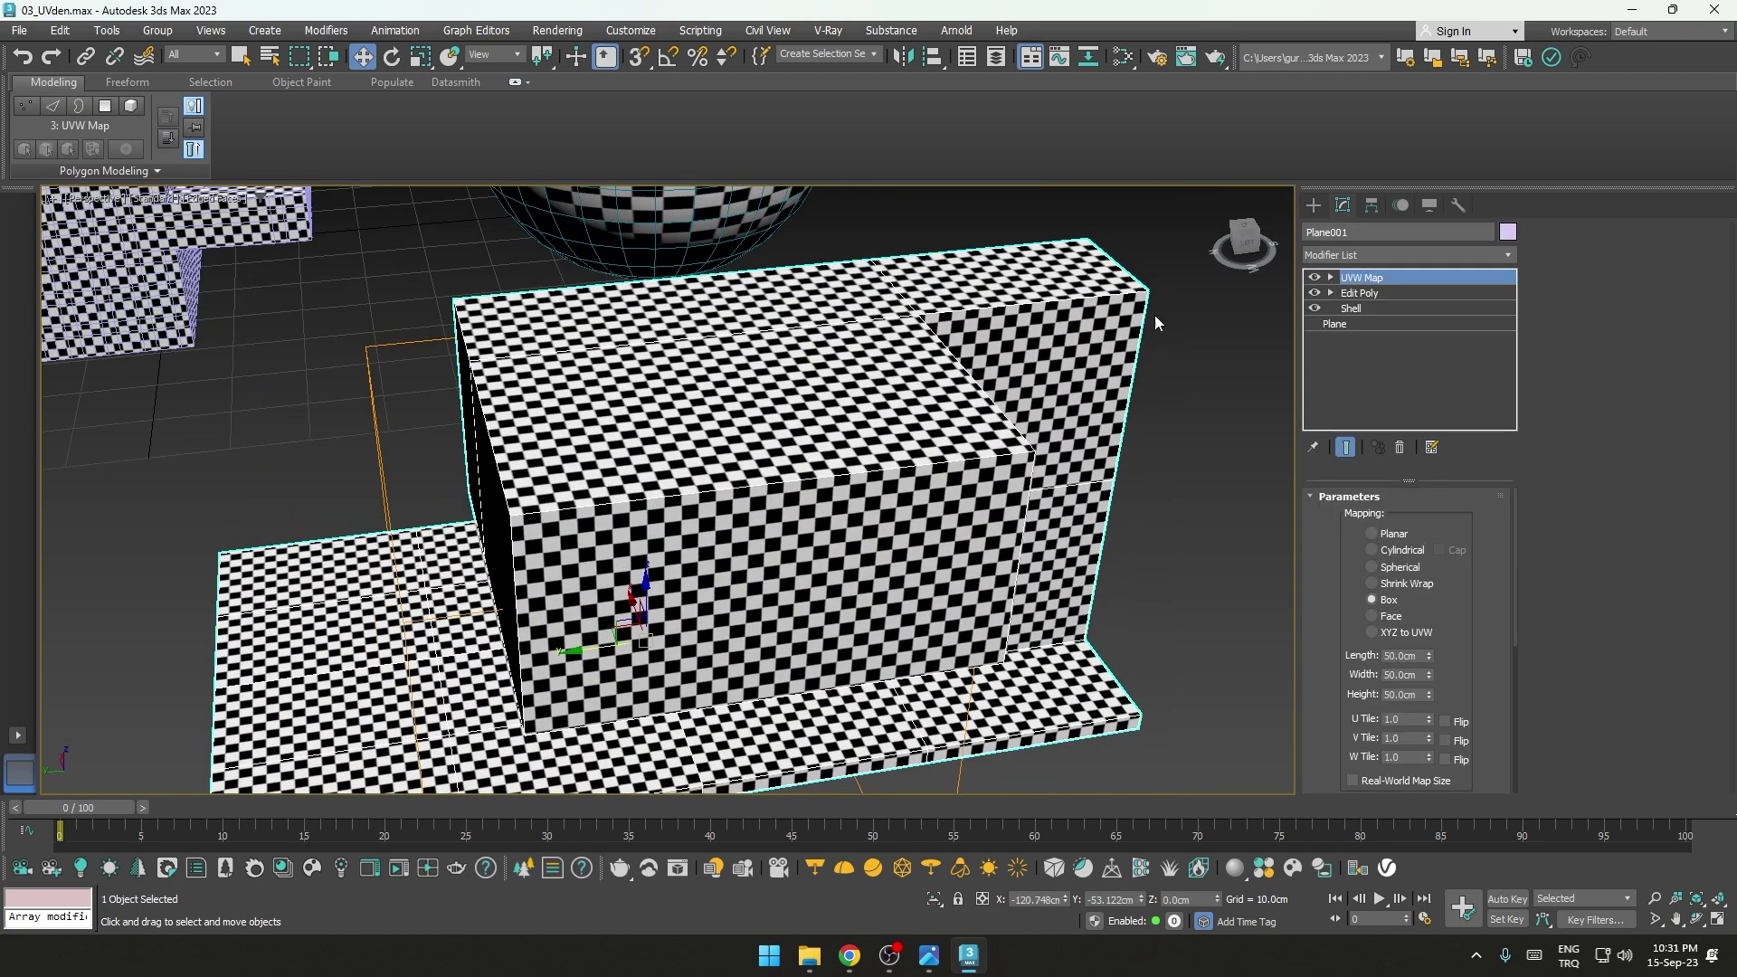
Step: In wireframe Edge mode, connect six horizontal wall edges of Plane001 with about 5 segments
left_click(1357, 293)
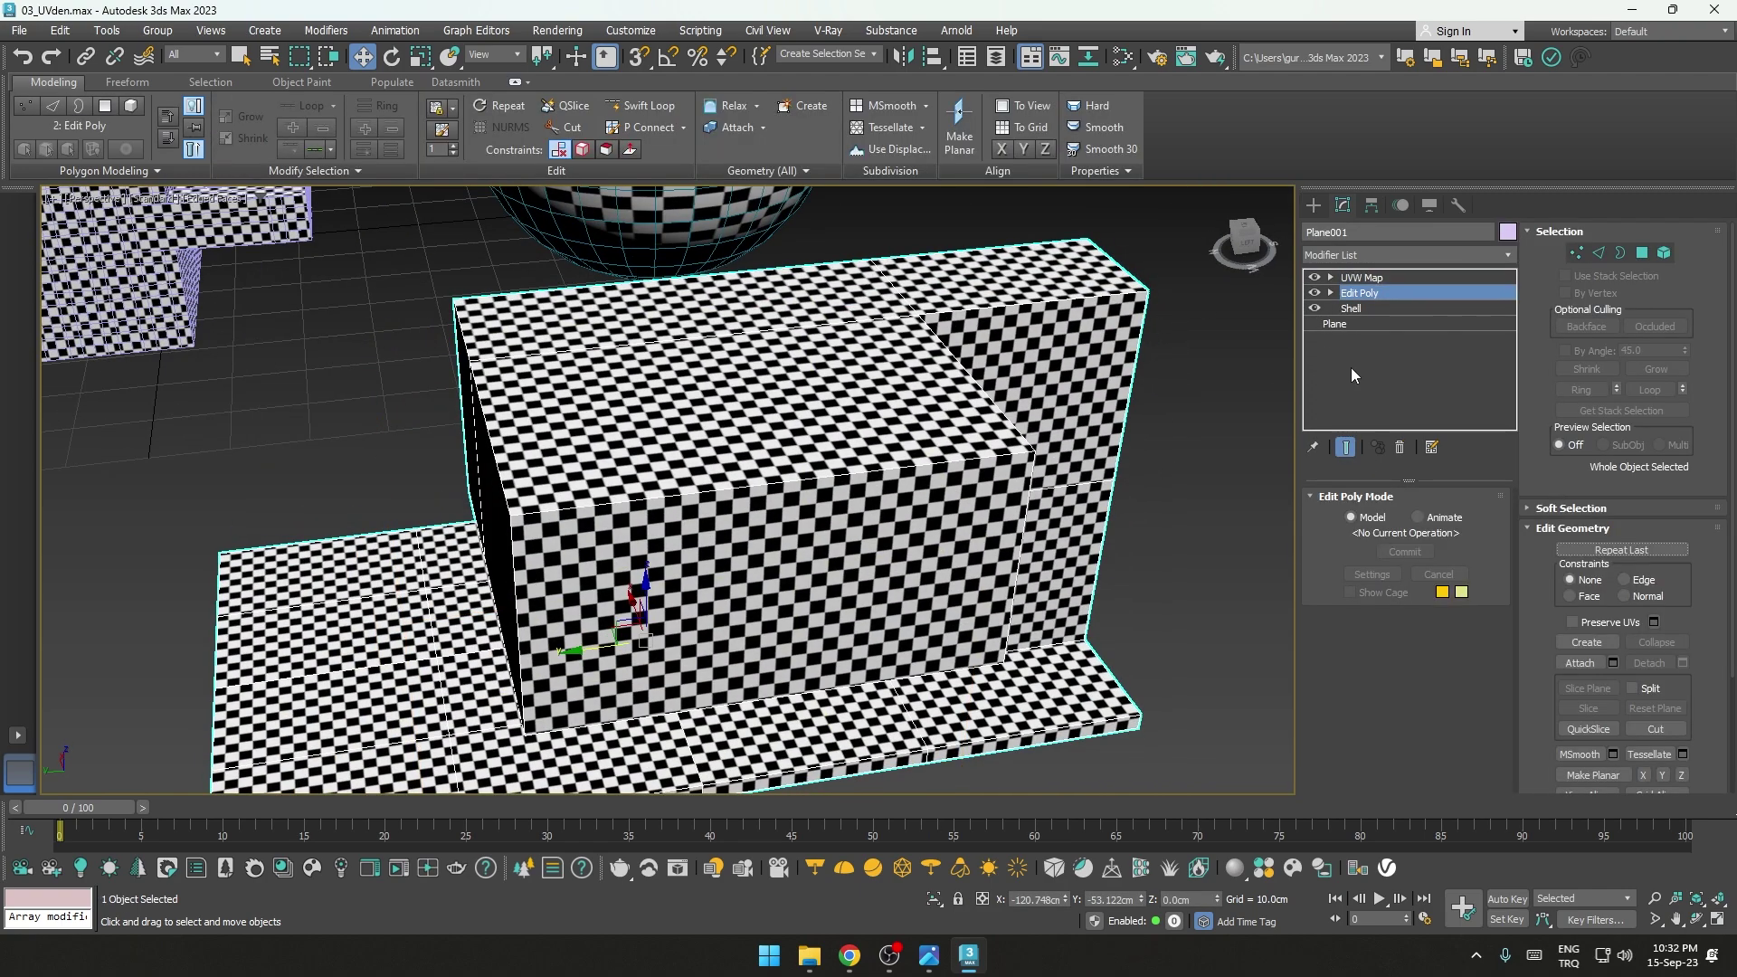
left_click(1599, 253)
middle_click_drag(905, 452, 1000, 448, "alt")
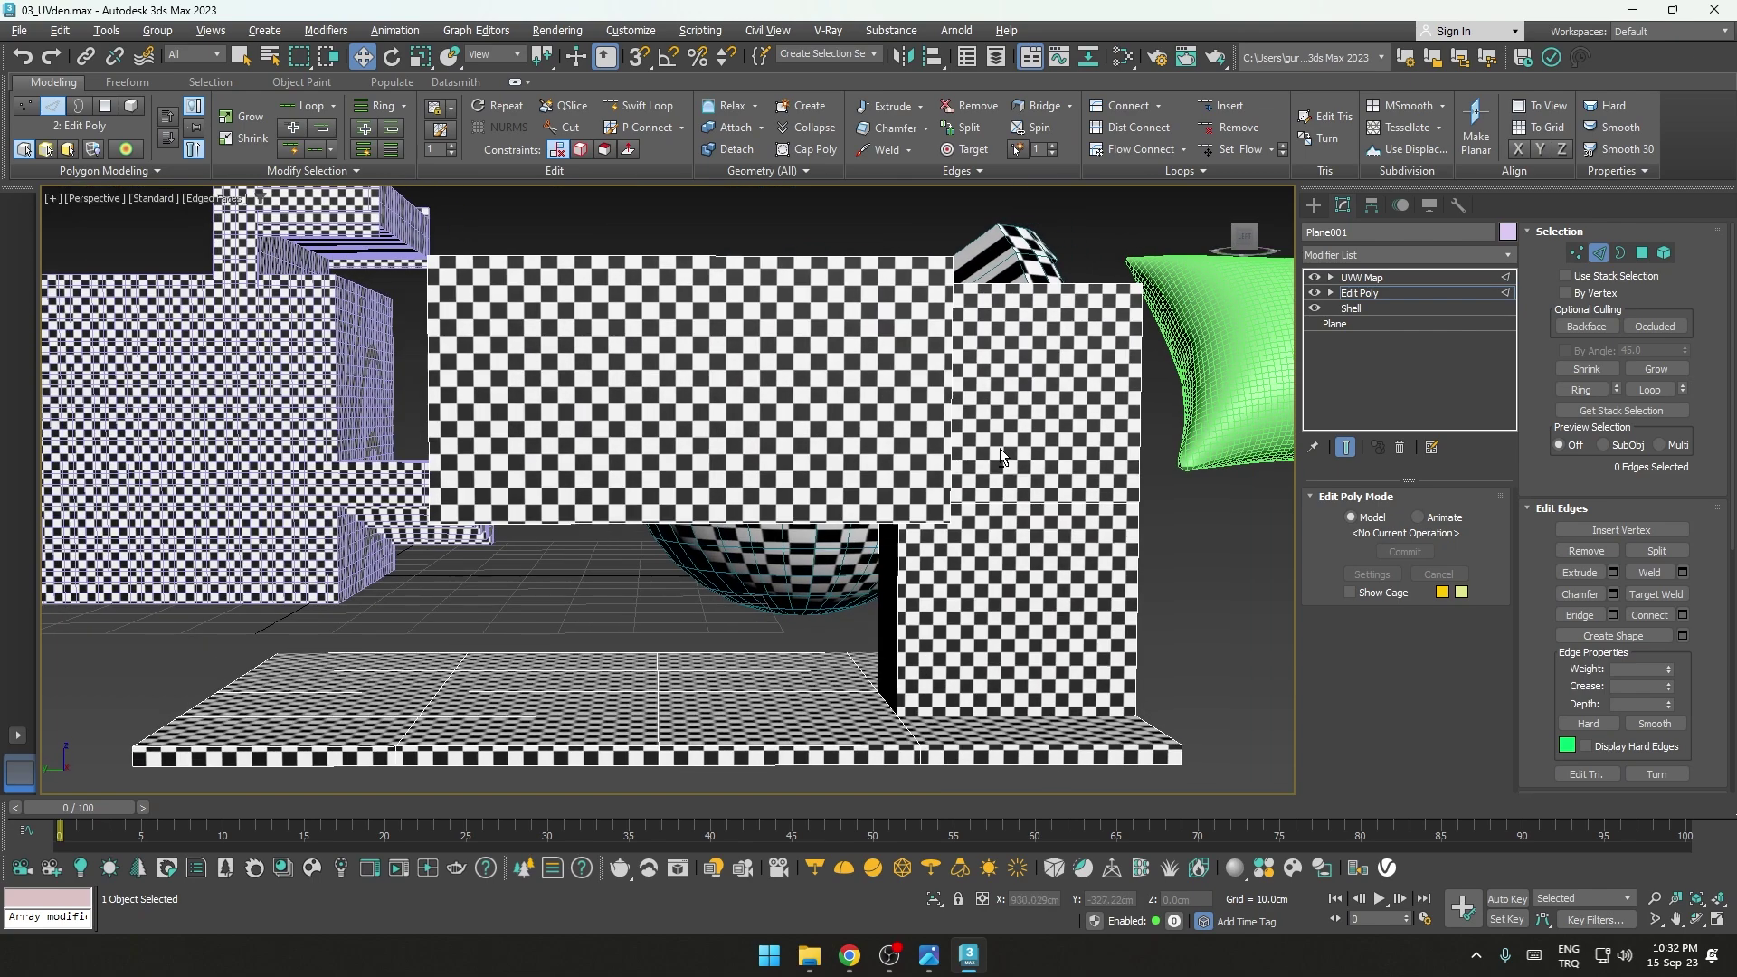
scroll(869, 513, "up", 2)
middle_click_drag(869, 512, 737, 389, "alt")
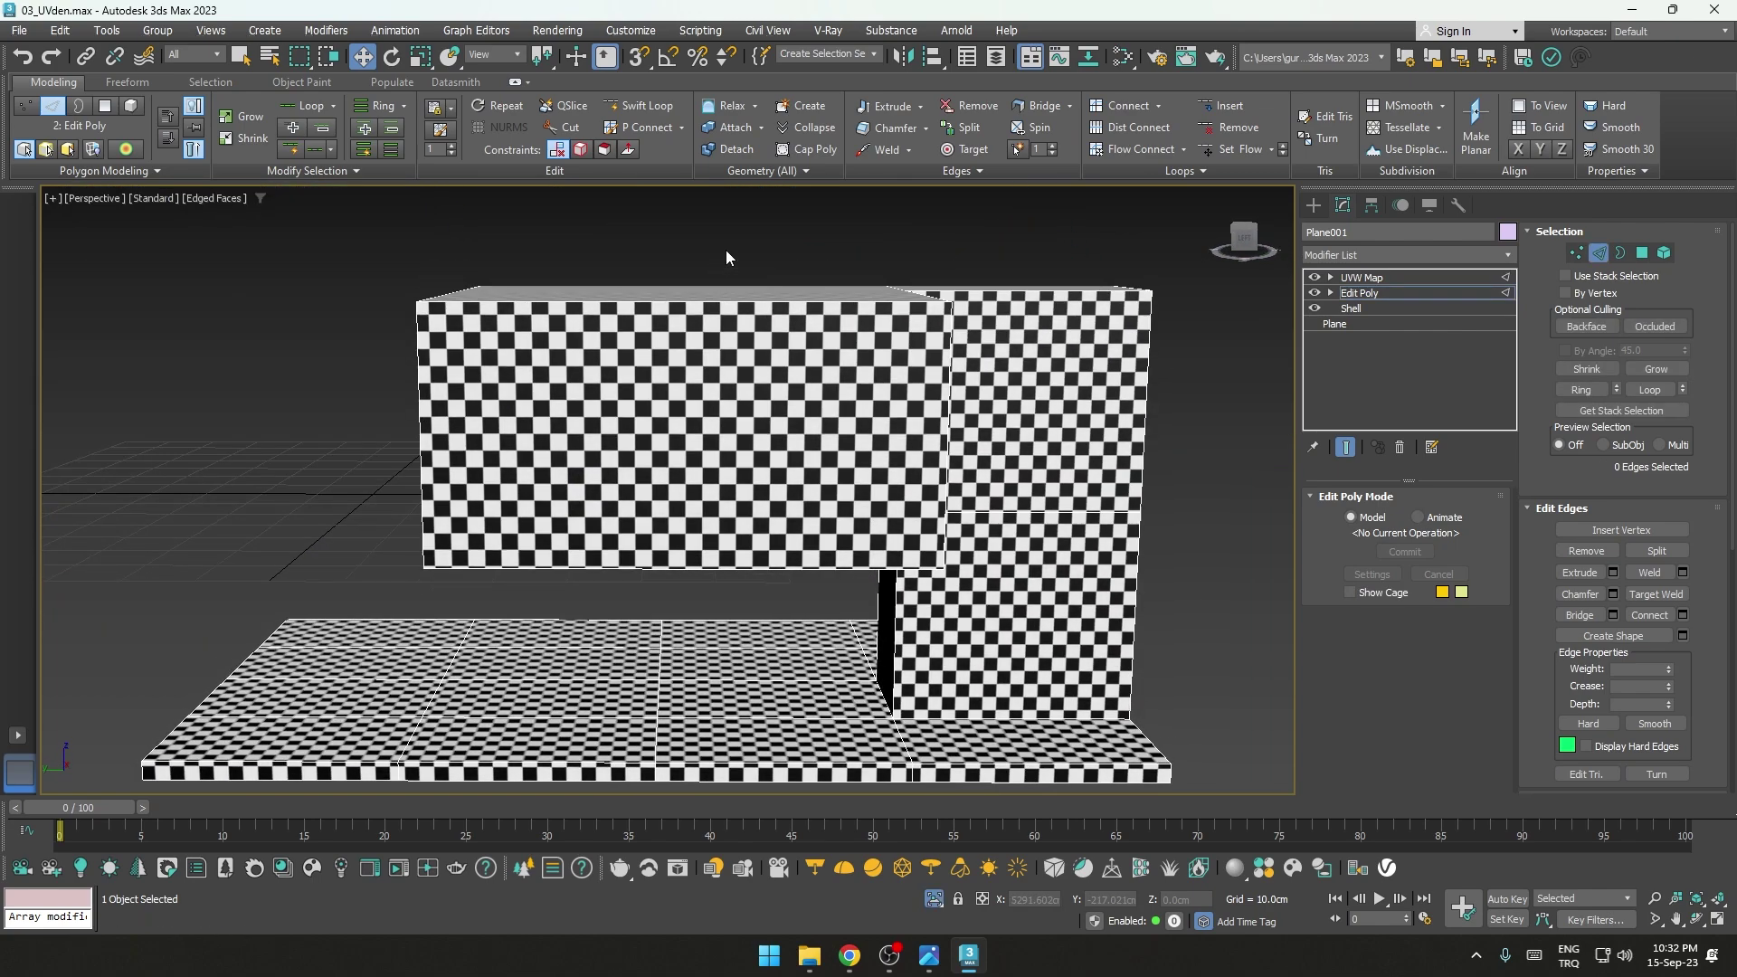
key("F3")
left_click_drag(724, 256, 611, 591)
middle_click_drag(612, 591, 732, 645, "alt")
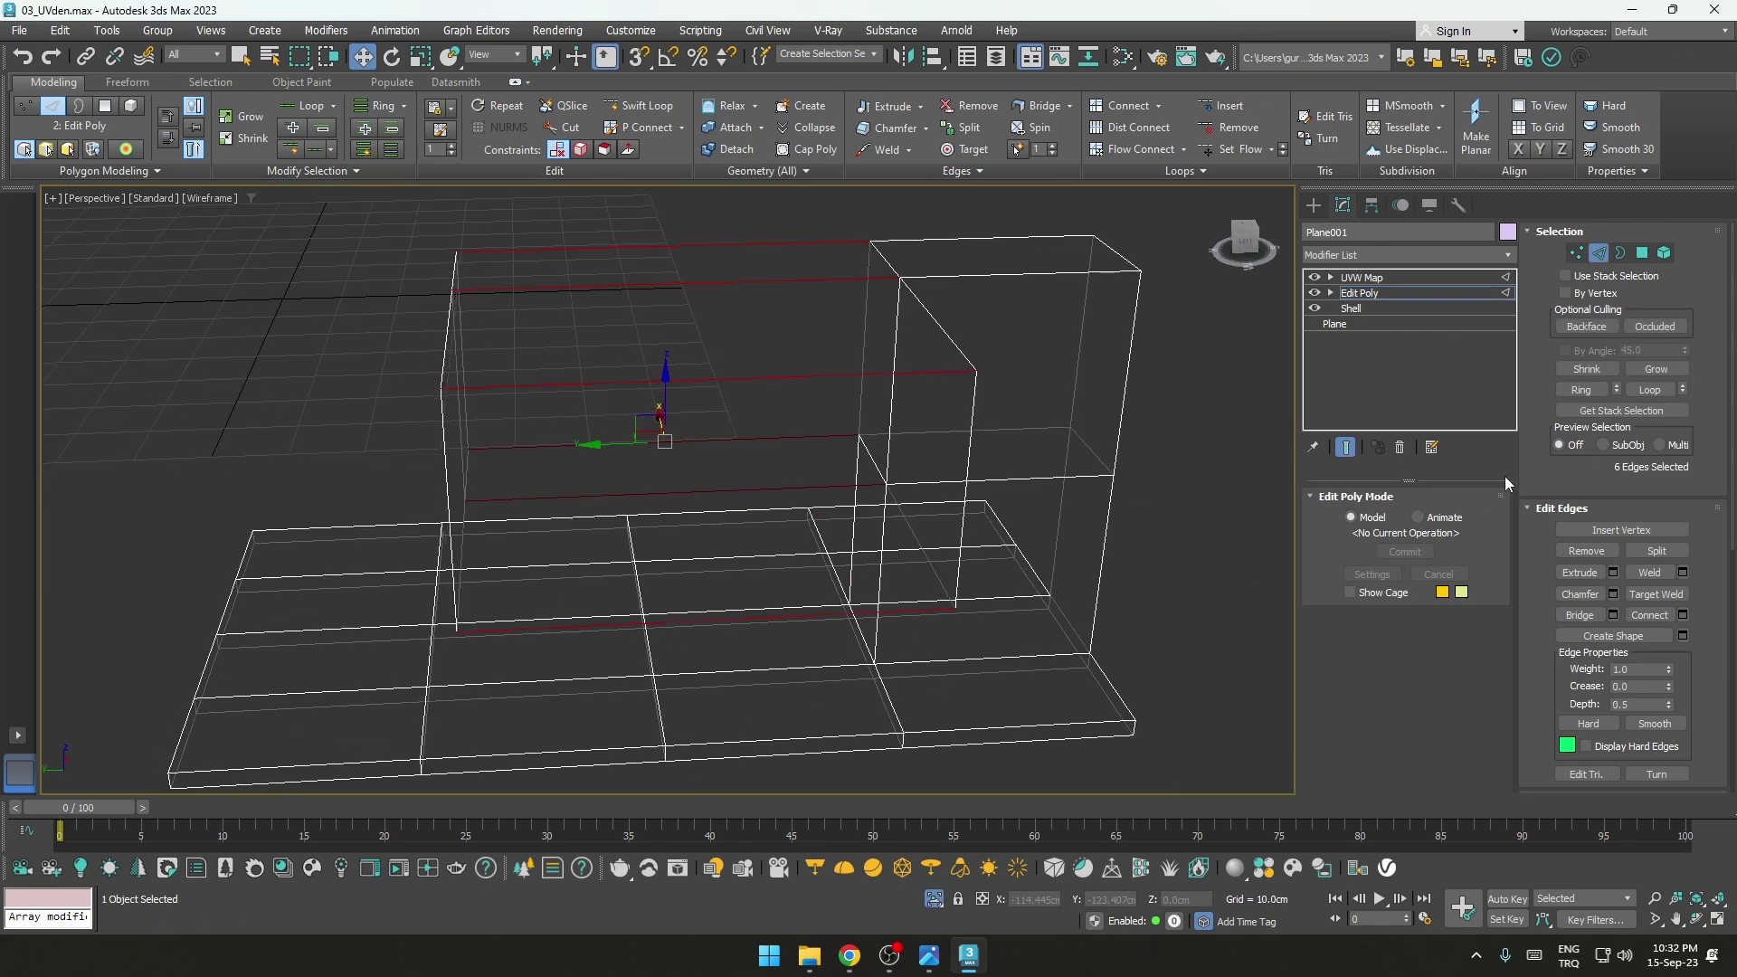
left_click(1683, 615)
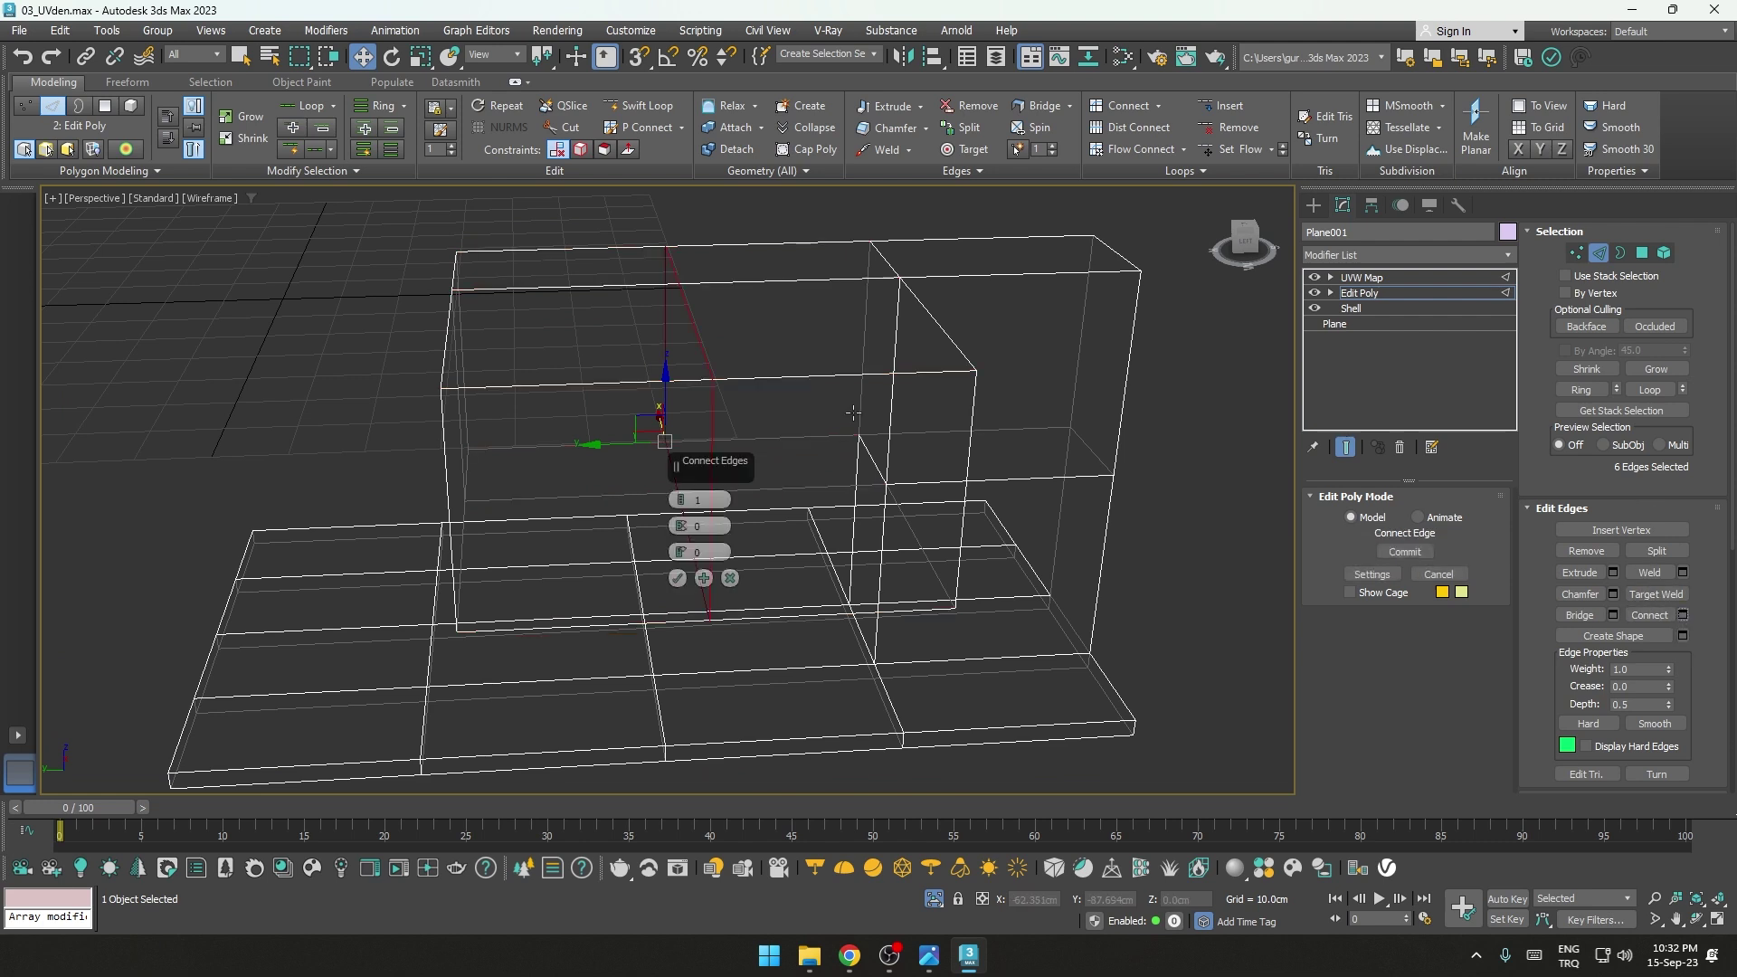
left_click_drag(684, 500, 684, 452)
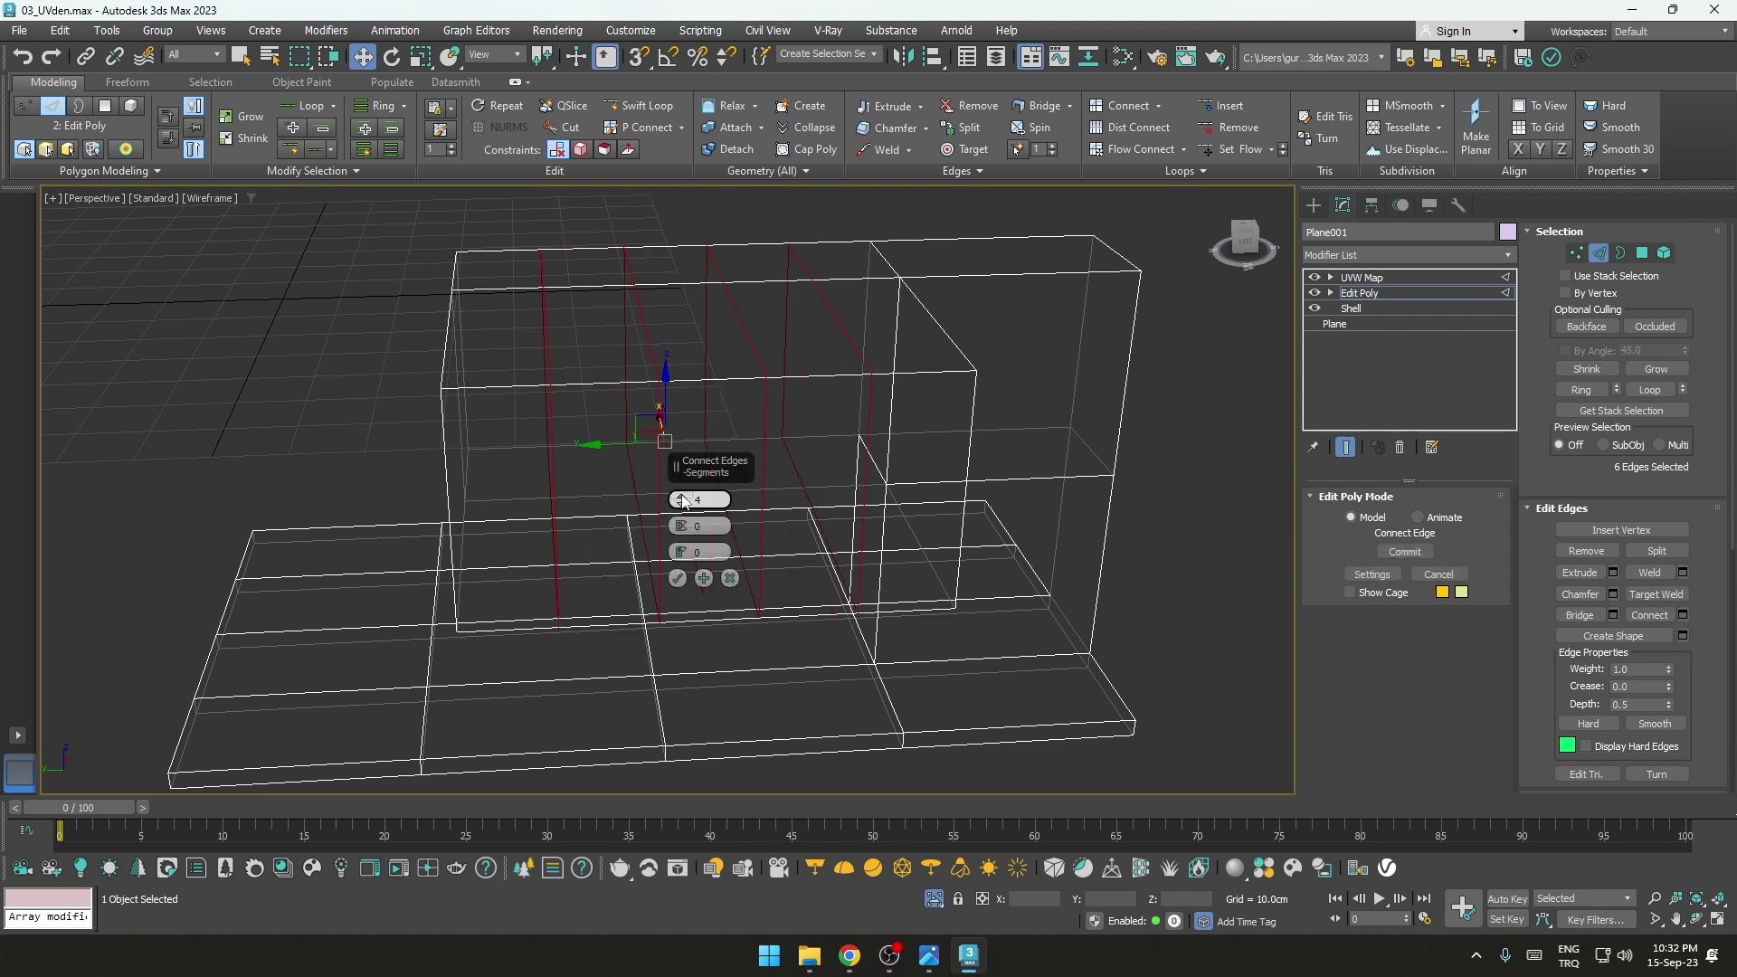
left_click(677, 578)
Step: Connect 14 horizontal edges of the box part with new vertical edges
left_click(247, 406)
mouse_move(247, 405)
middle_mouse_down("alt")
mouse_move(787, 392)
mouse_move(813, 285)
middle_mouse_up("alt")
left_click_drag(829, 605, 820, 670)
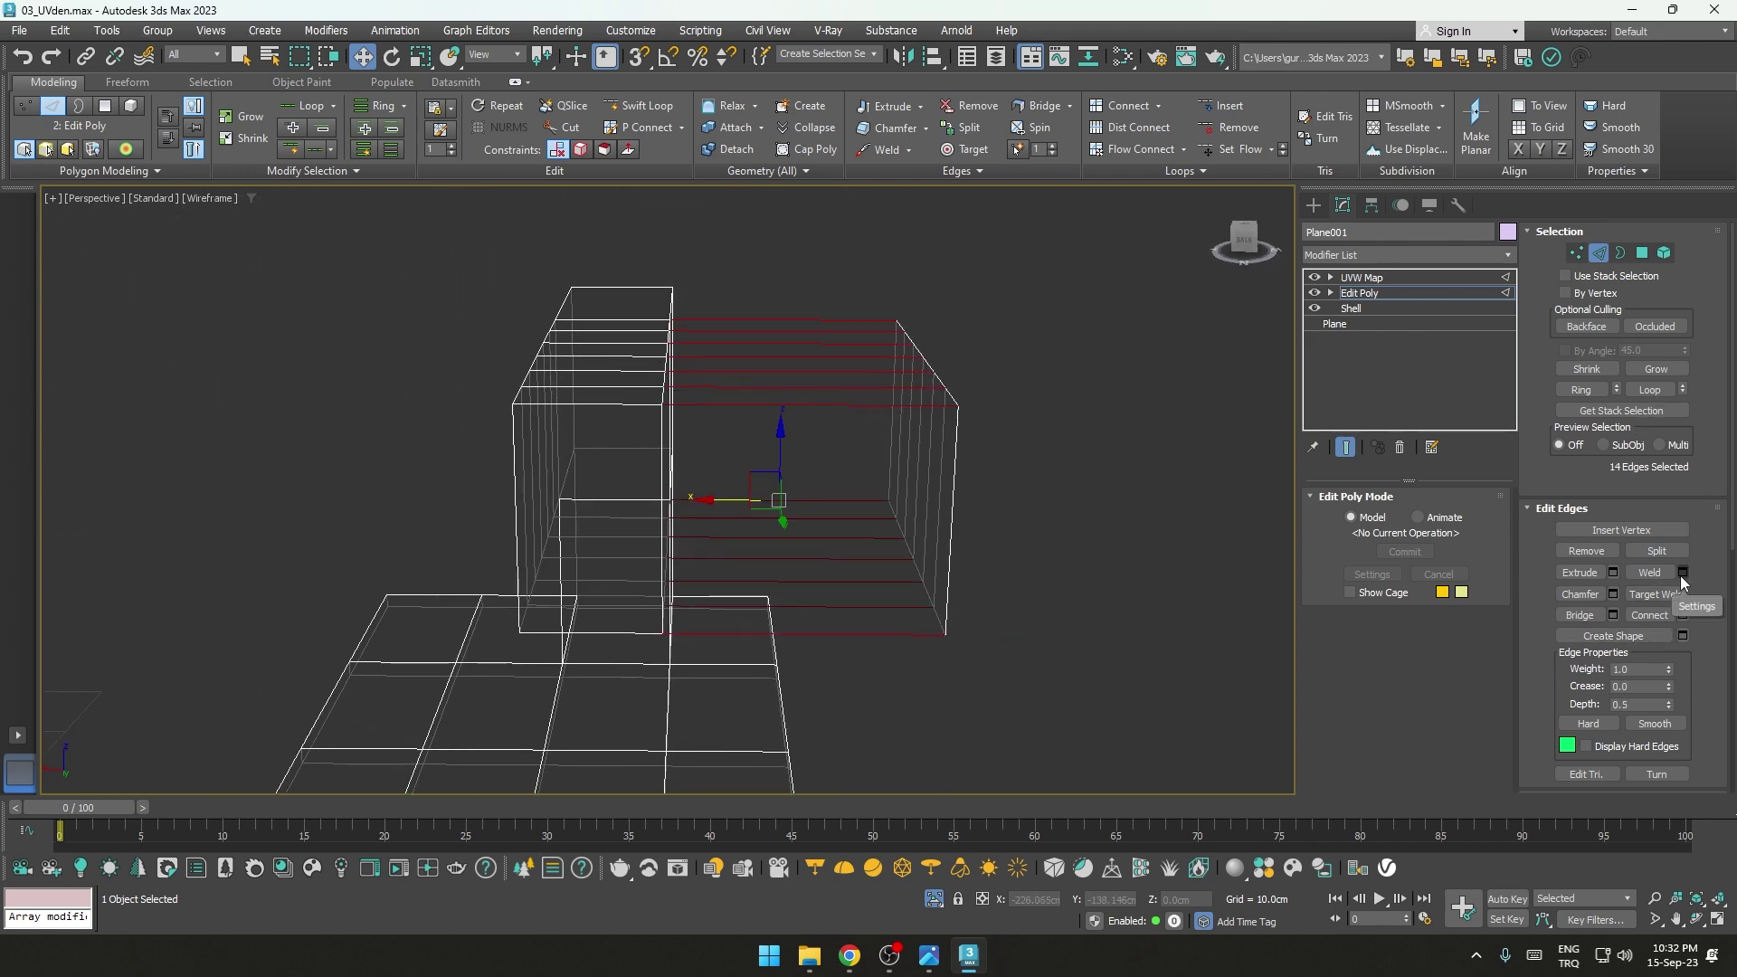
left_click(1683, 616)
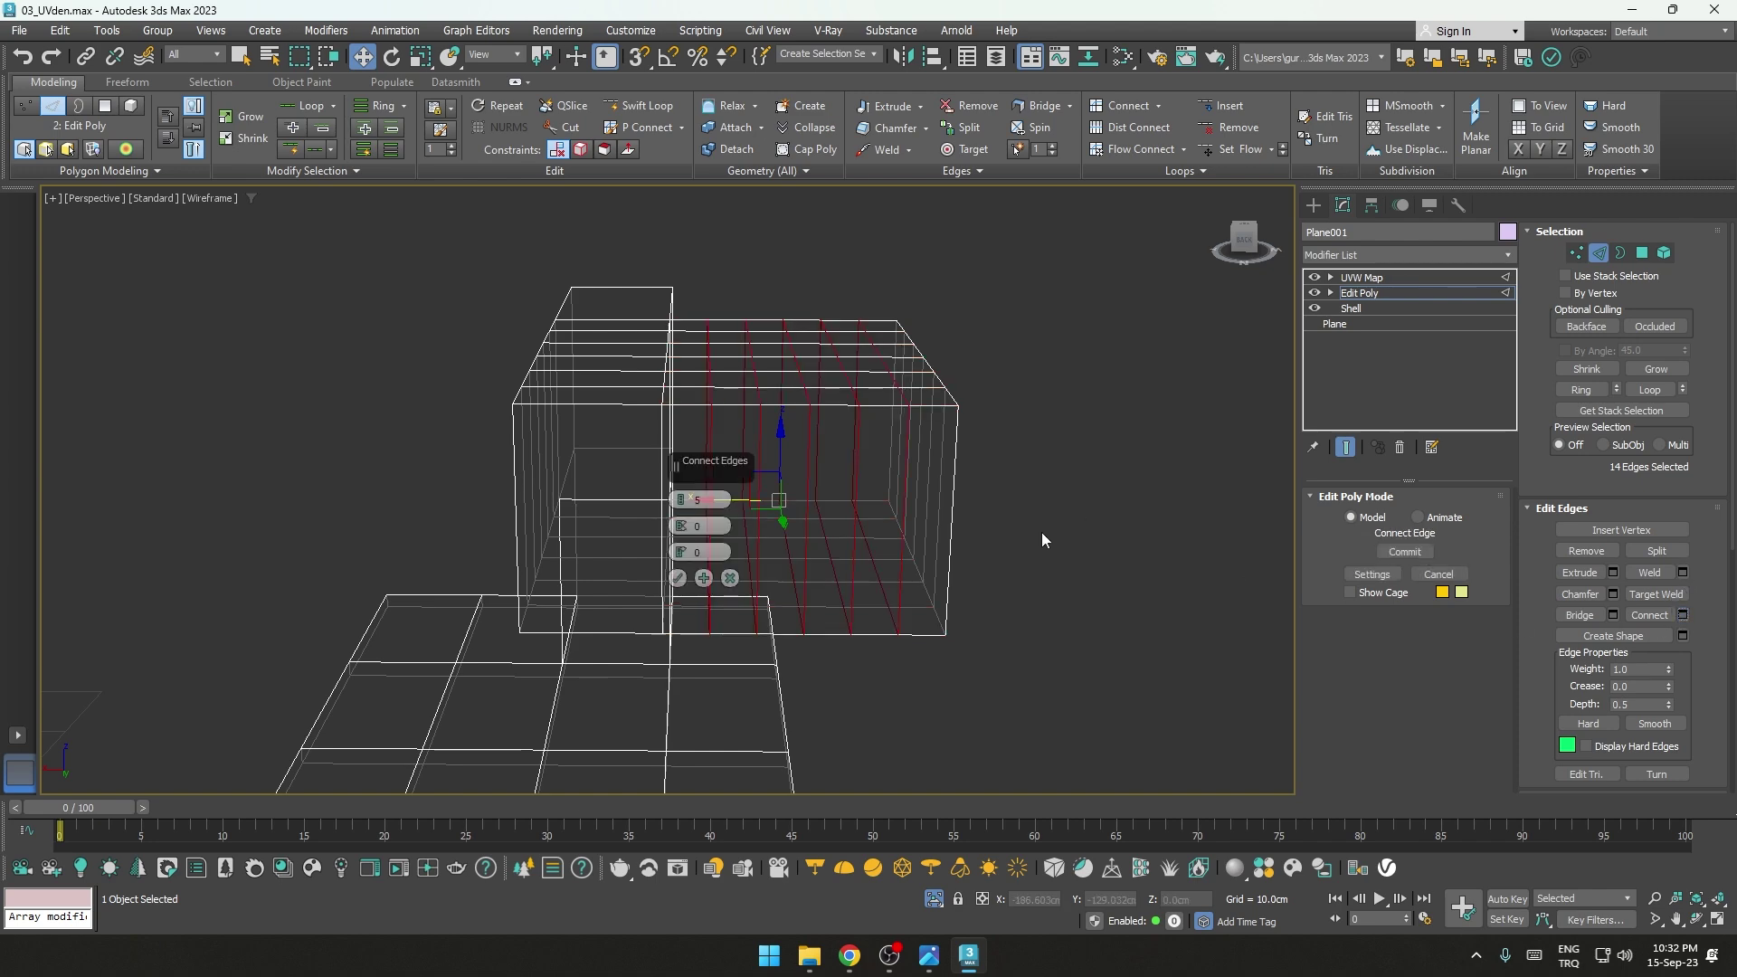
left_click(678, 579)
mouse_move(990, 538)
middle_mouse_down("alt")
mouse_move(1056, 535)
mouse_move(991, 574)
mouse_move(927, 529)
middle_mouse_up("alt")
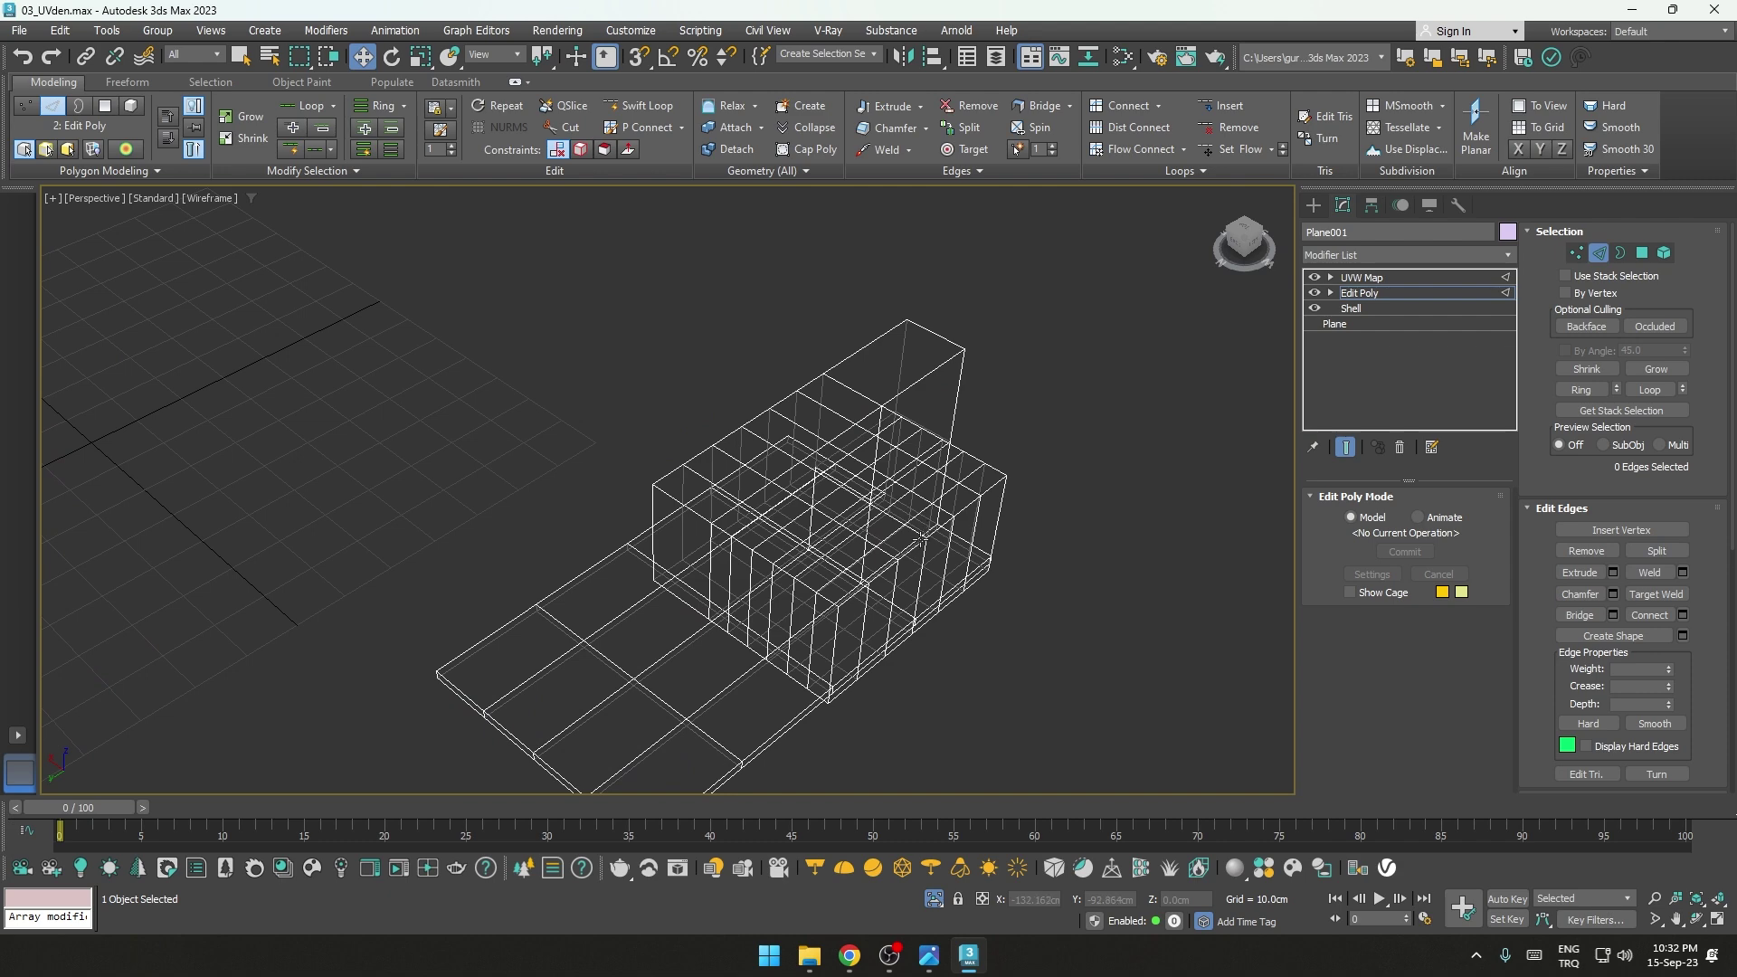
Step: Return to object level, show Plane001 shaded with its checker, and select the Box UVW Map
left_click(1614, 254)
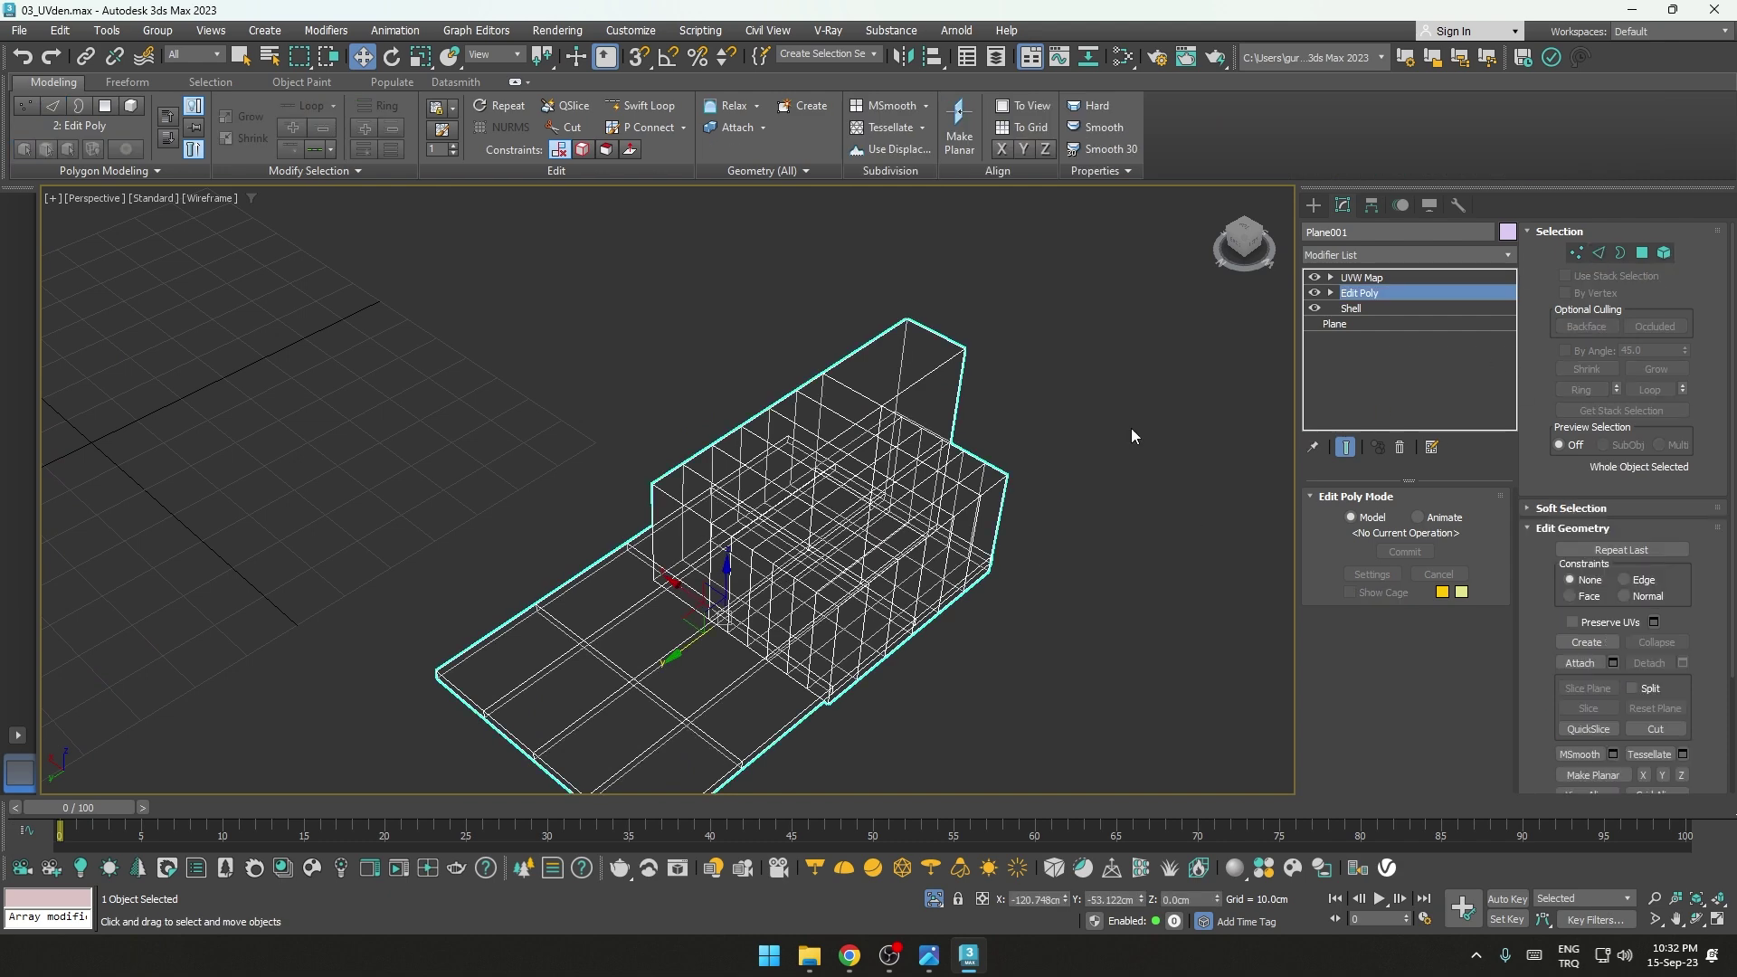
key("F3")
scroll(793, 408, "up", 5)
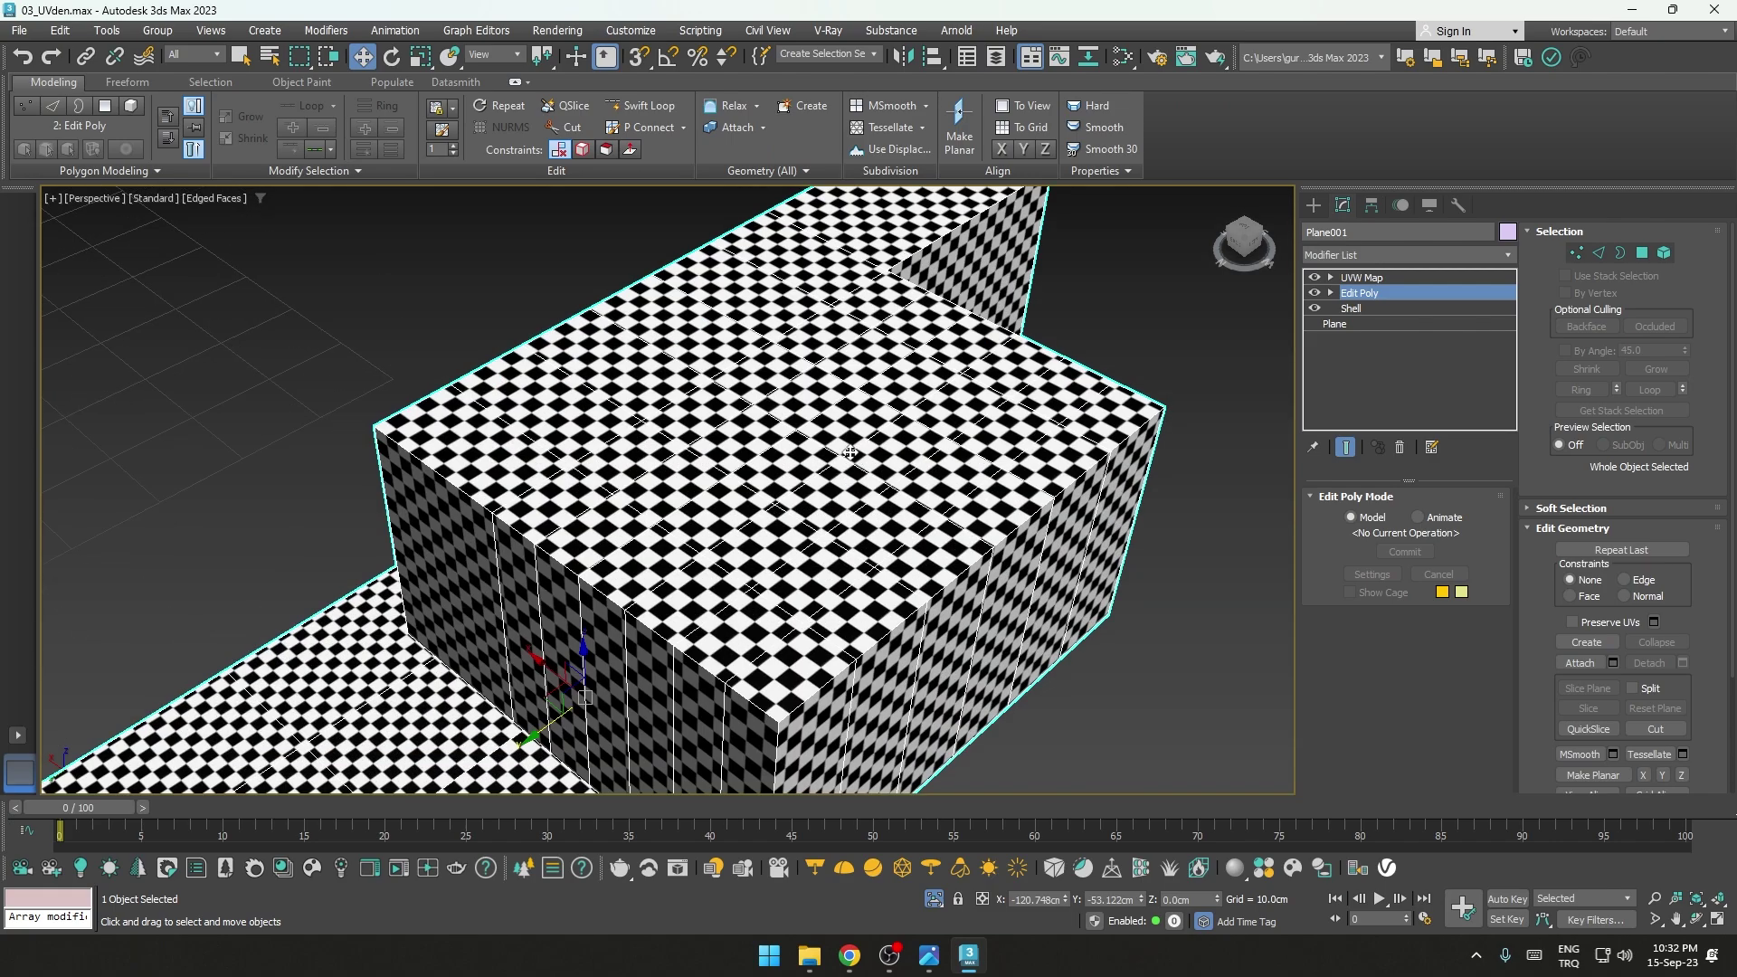
scroll(850, 452, "up", 3)
scroll(851, 452, "down", 1)
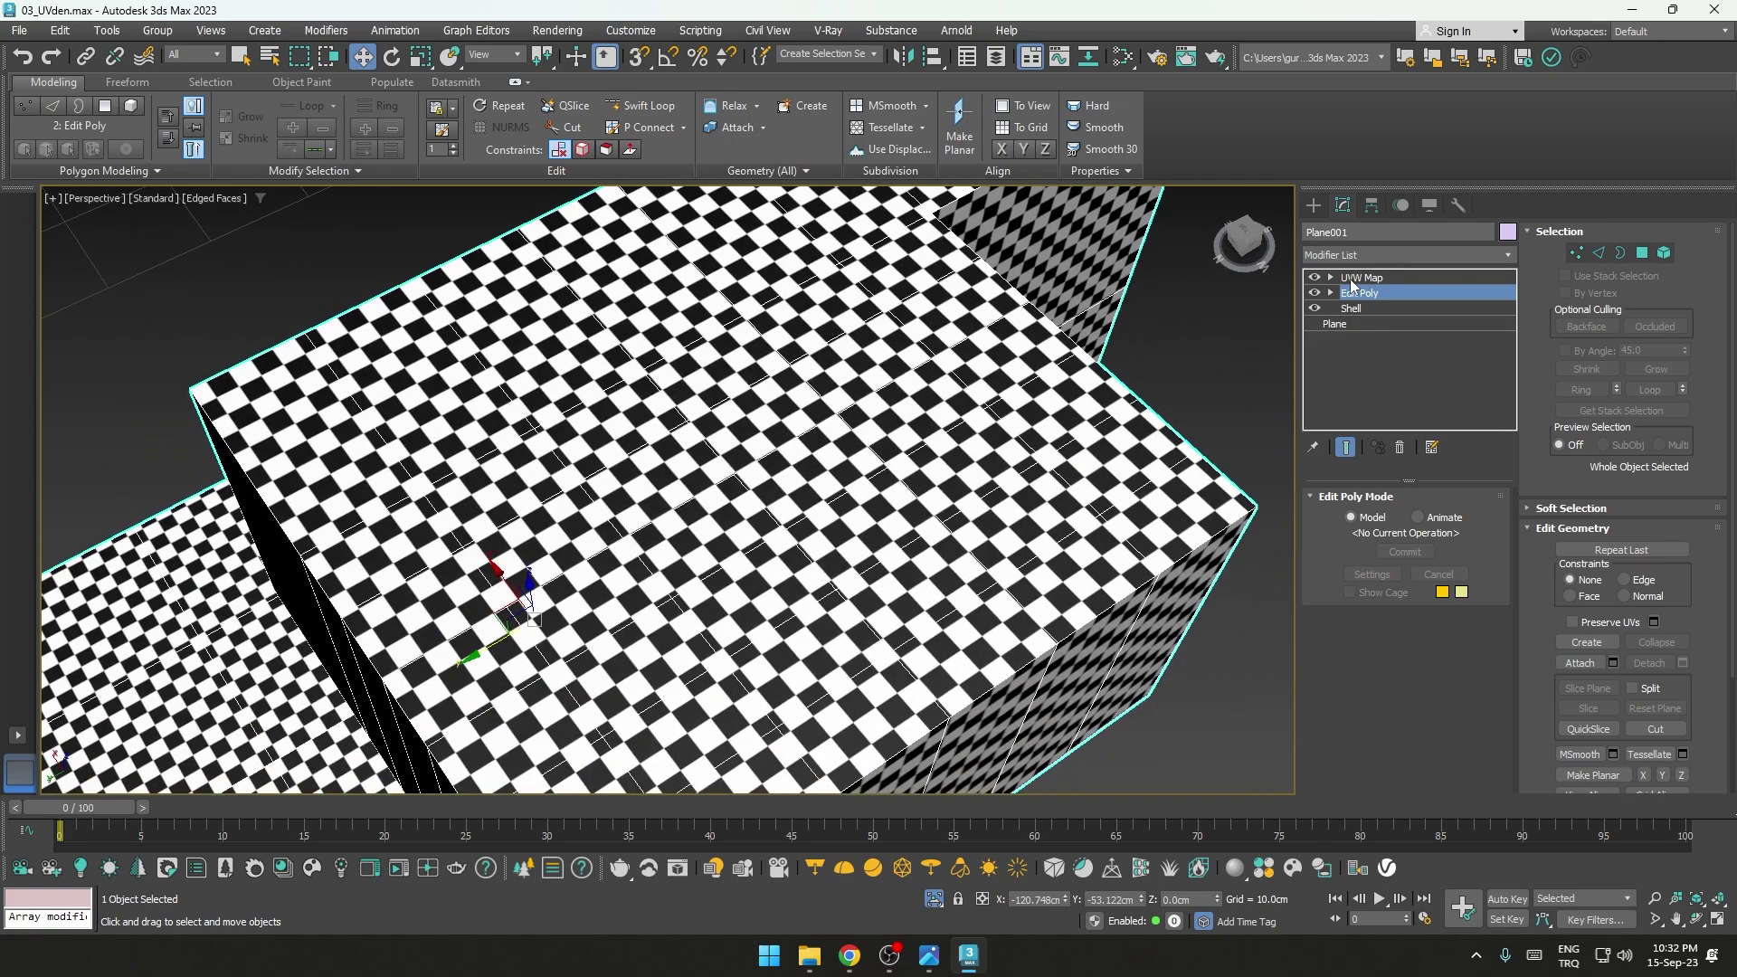
left_click(1352, 286)
scroll(733, 507, "down", 2)
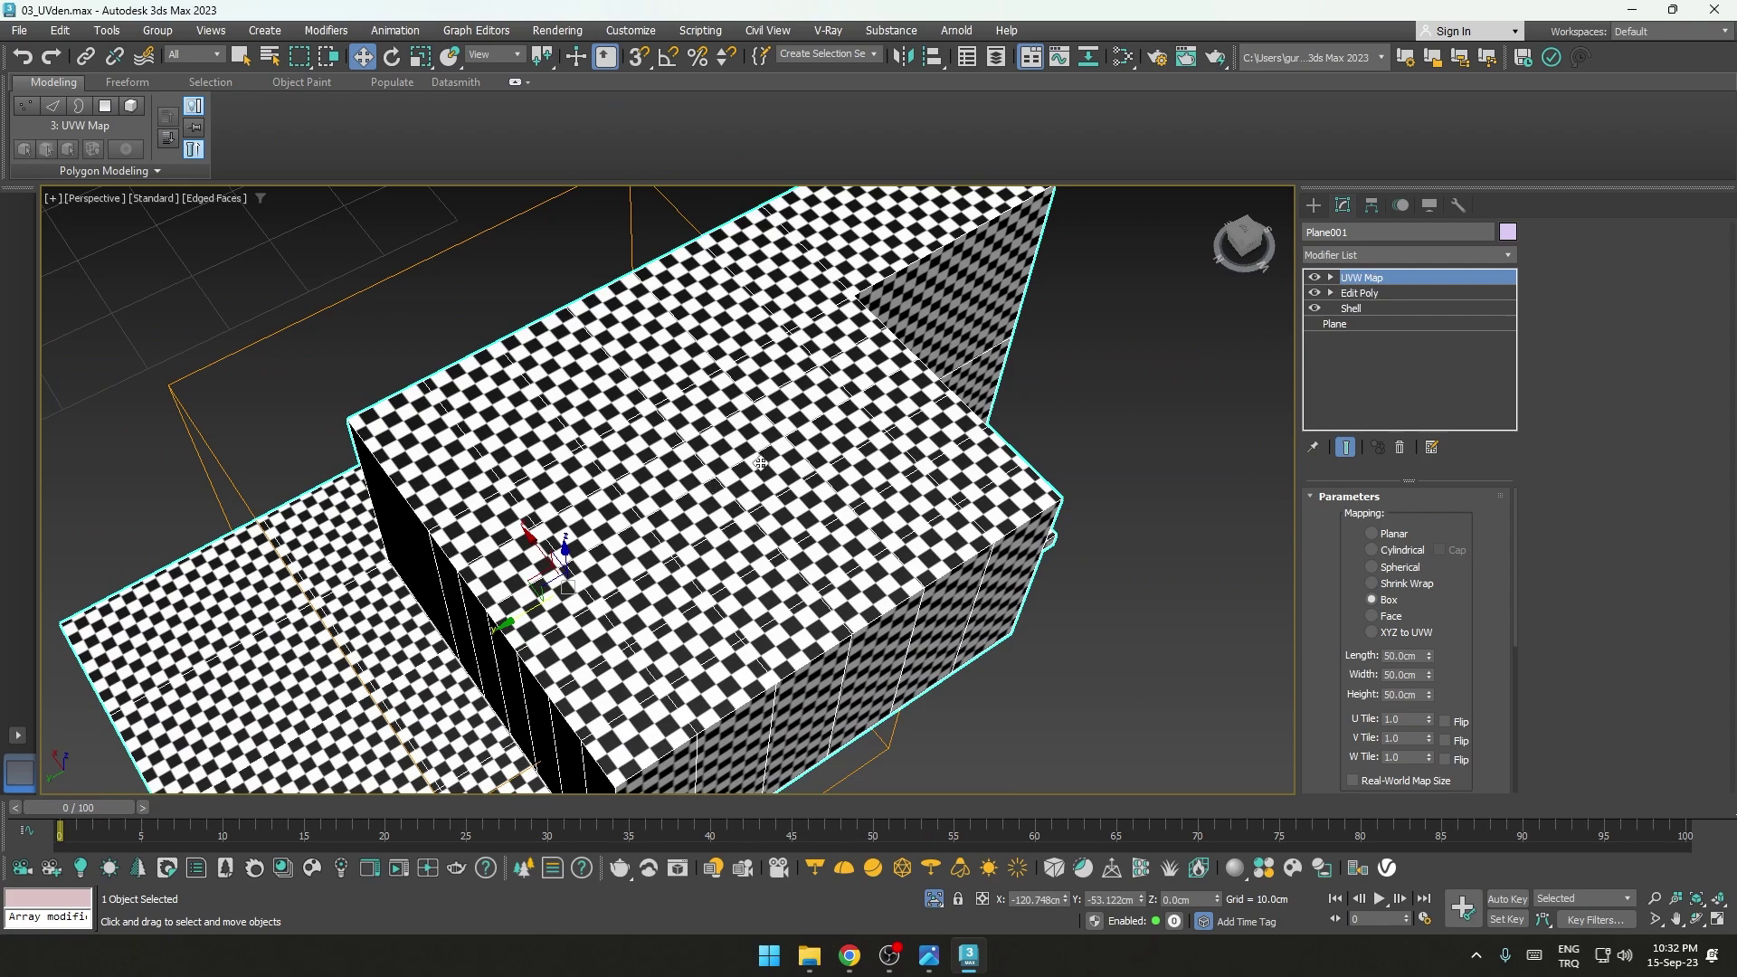
scroll(760, 464, "down", 3)
scroll(670, 488, "up", 1)
scroll(648, 447, "up", 1)
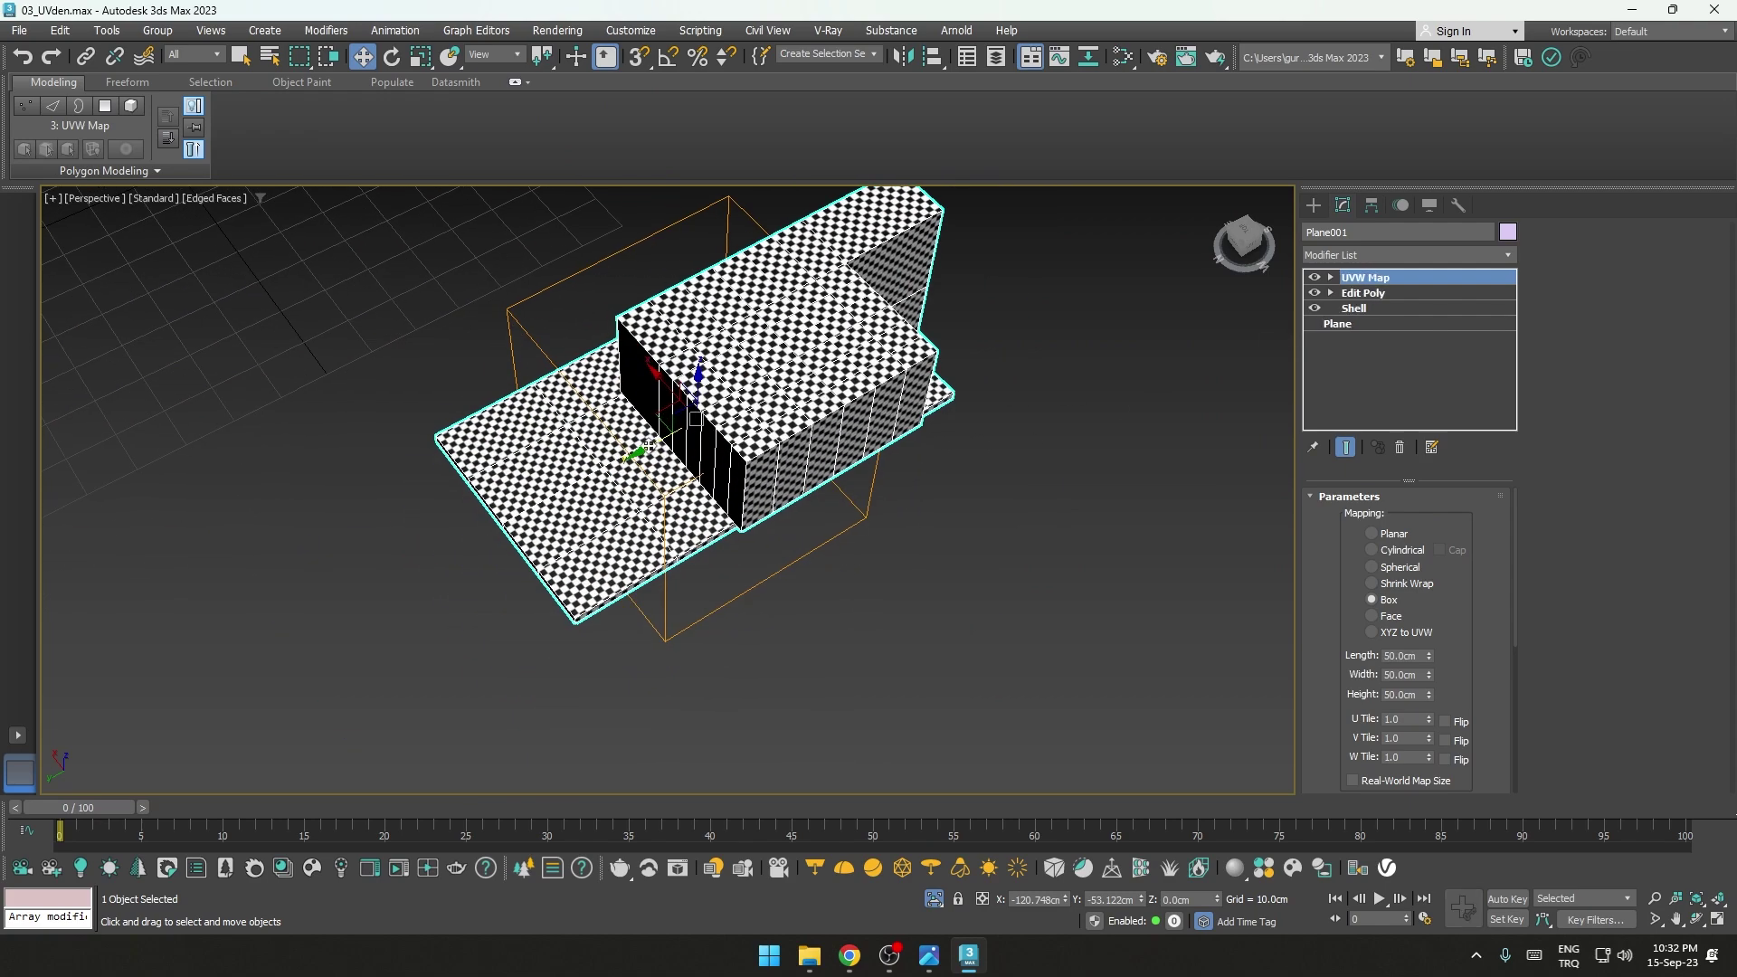
Step: Shift-drag a copy of the model, named Plane002, and frame it in the view
left_click_drag(648, 447, 419, 639, "shift")
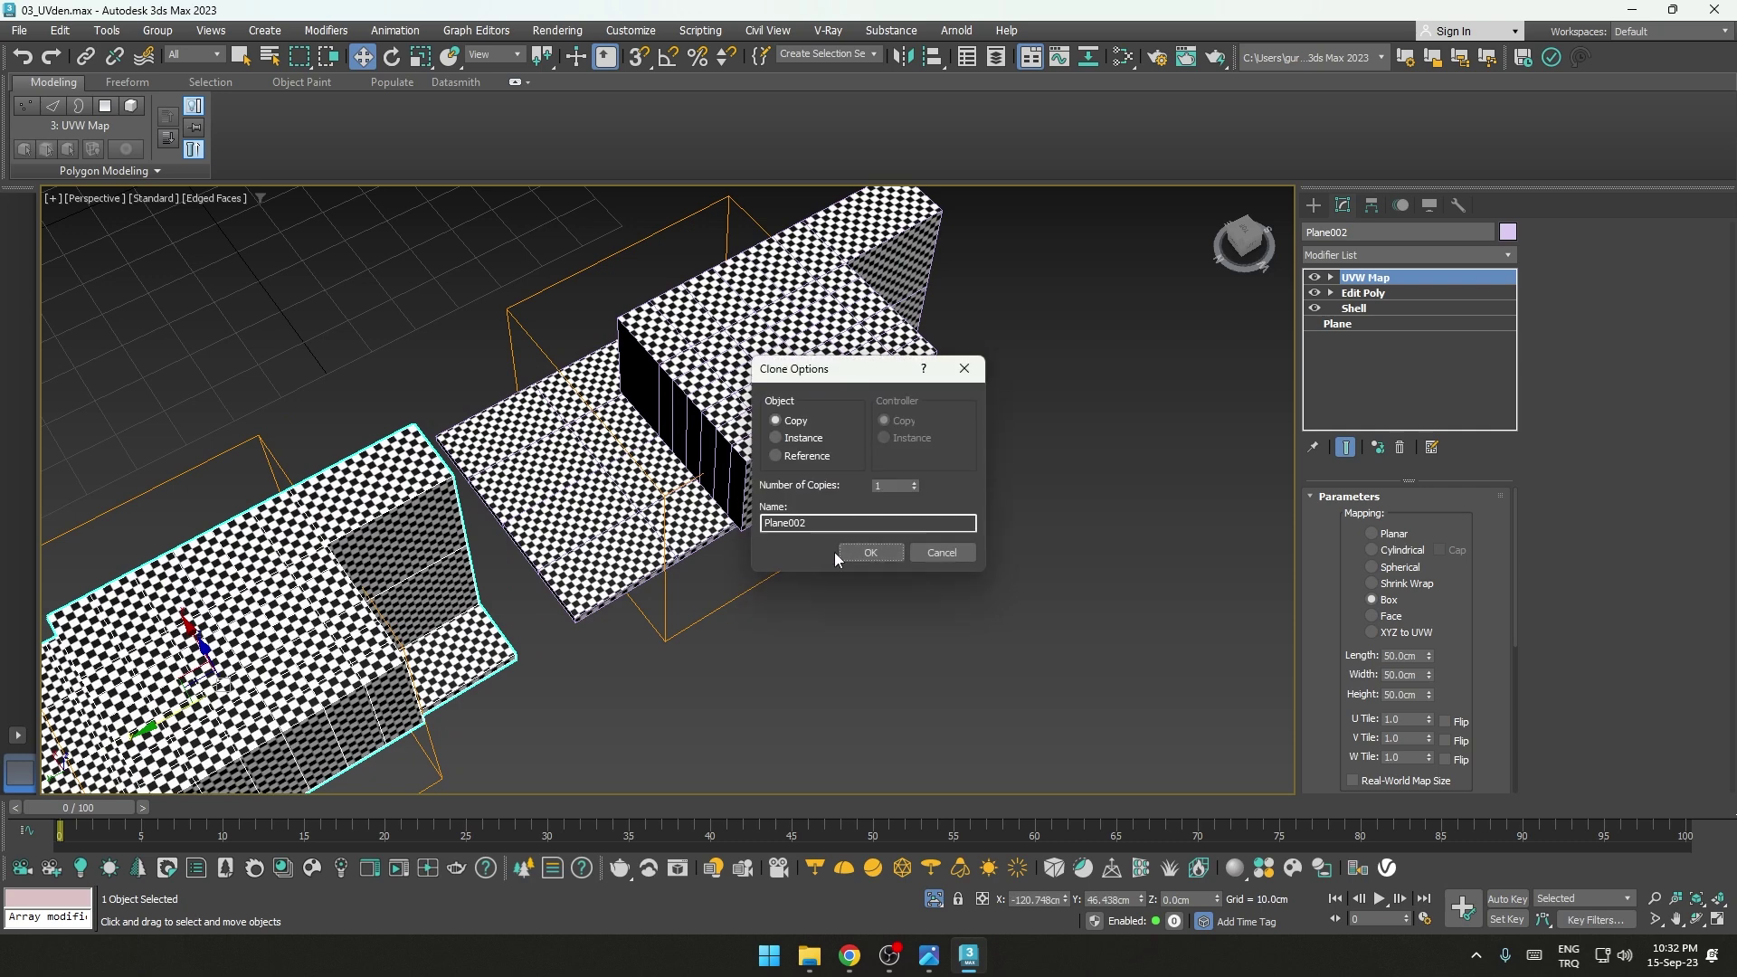
left_click(850, 552)
key("z")
right_click(683, 527)
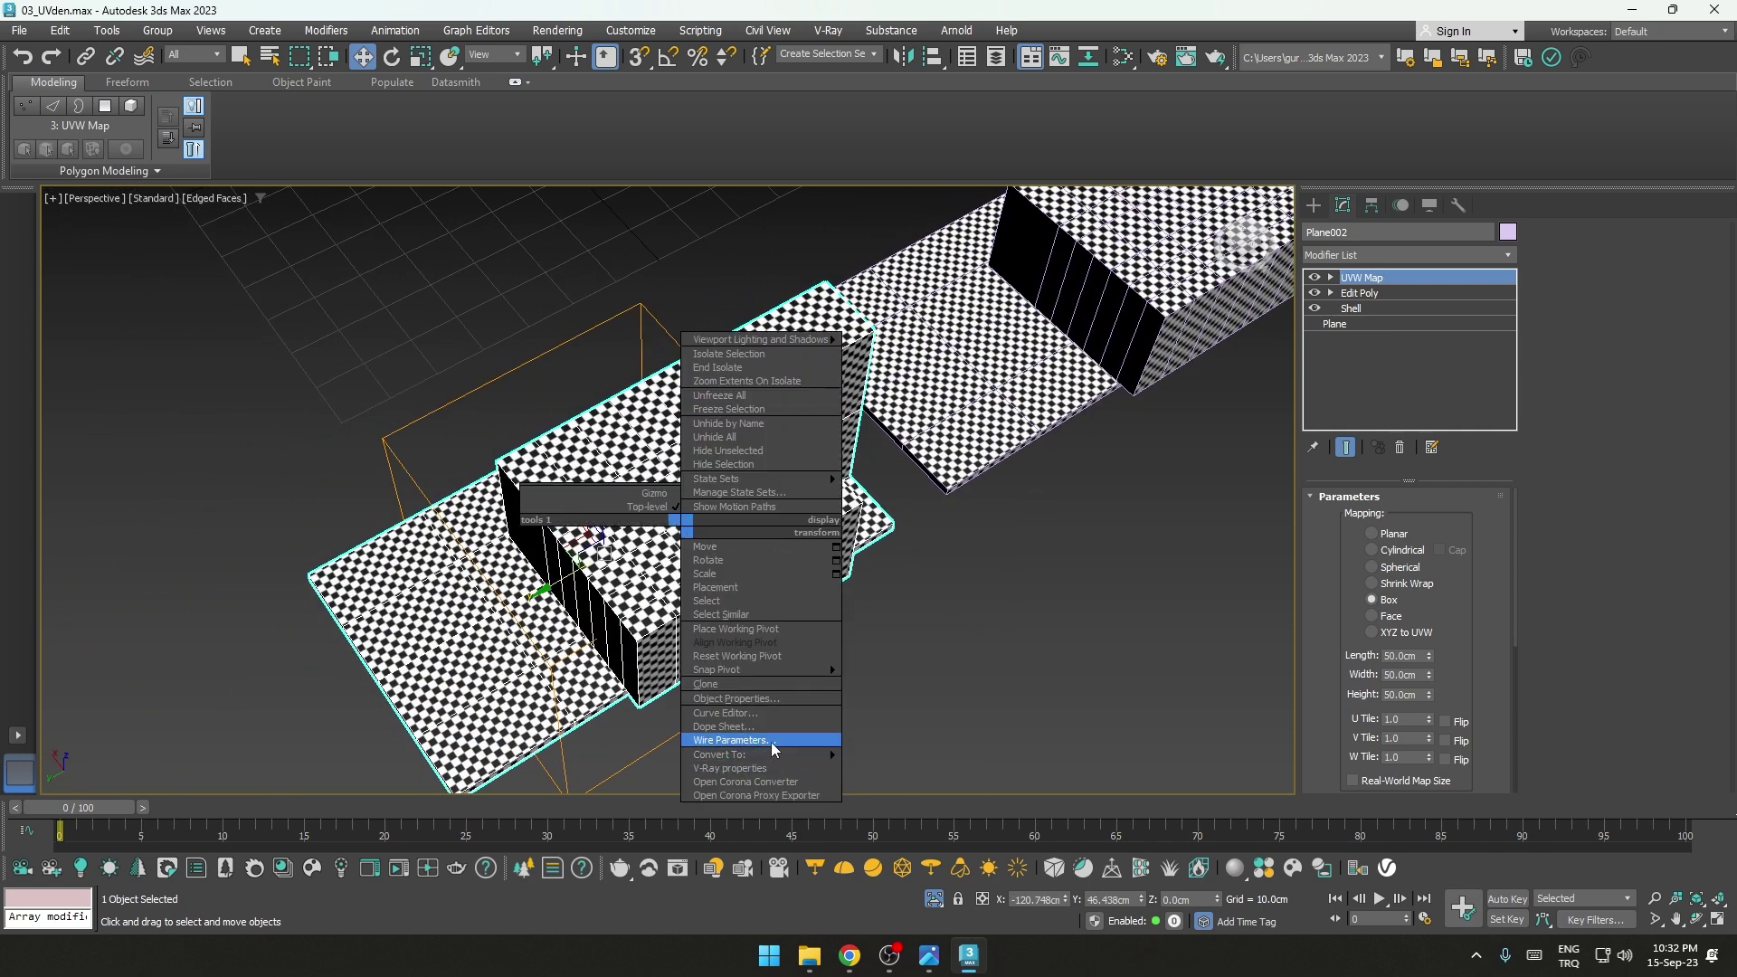
mouse_move(754, 755)
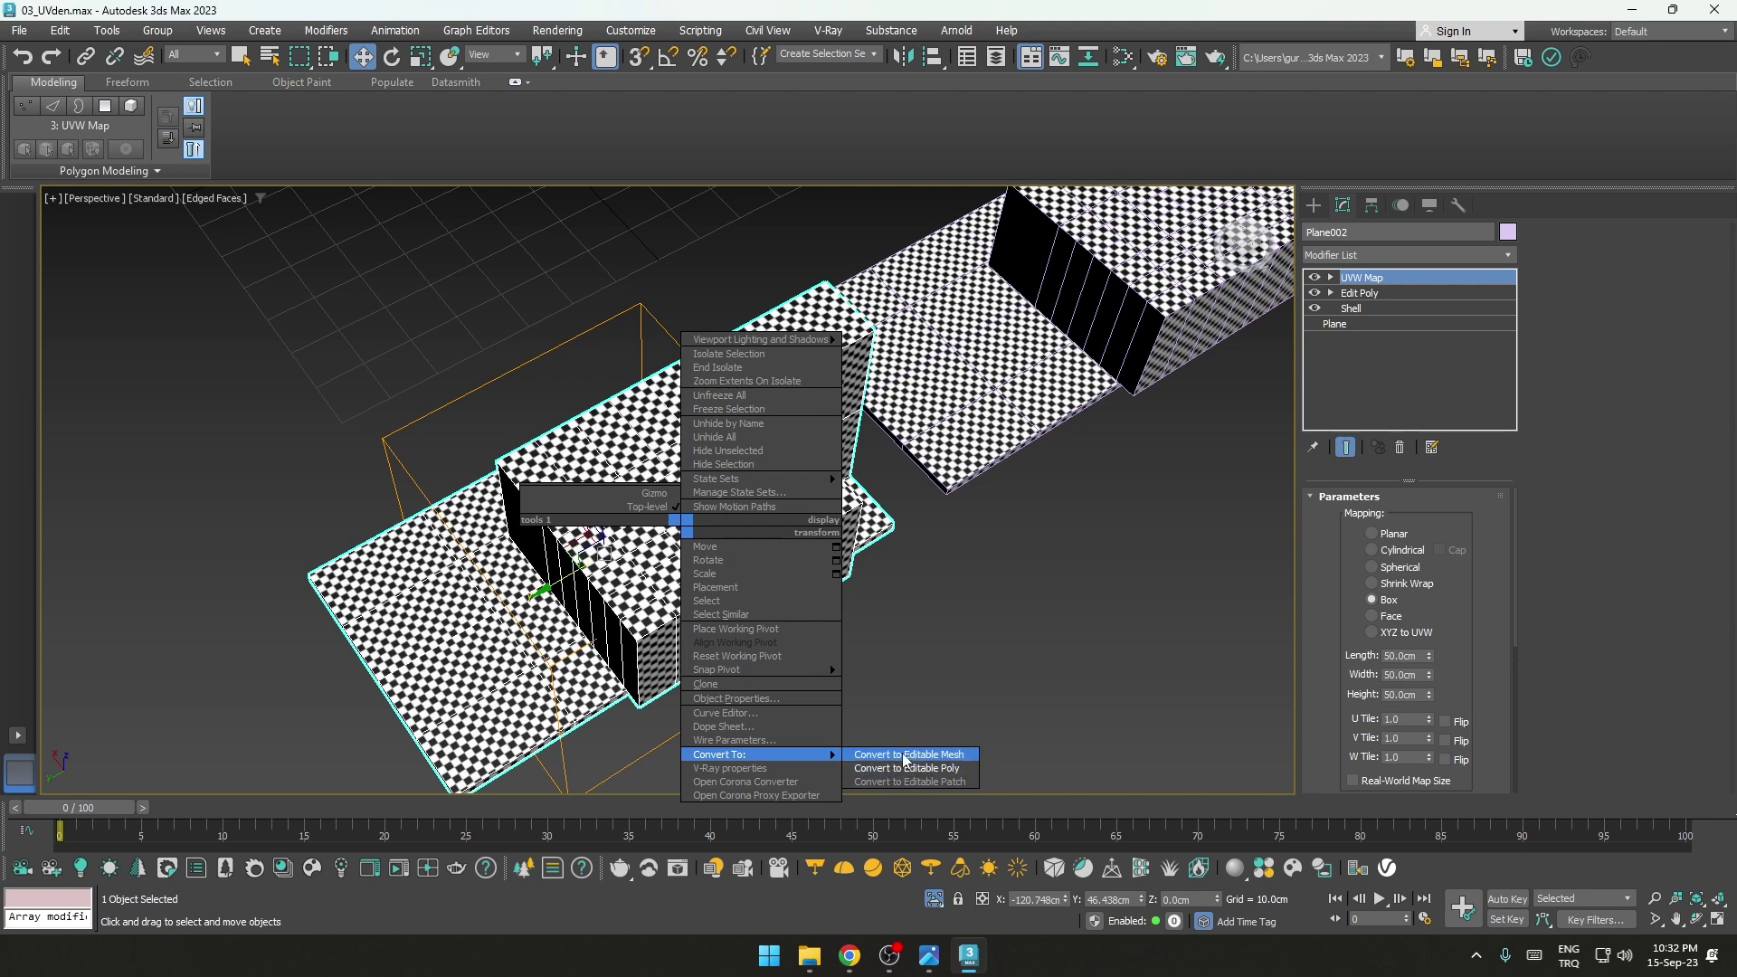
mouse_move(932, 602)
middle_mouse_down("alt")
mouse_move(883, 540)
mouse_move(910, 547)
middle_mouse_up("alt")
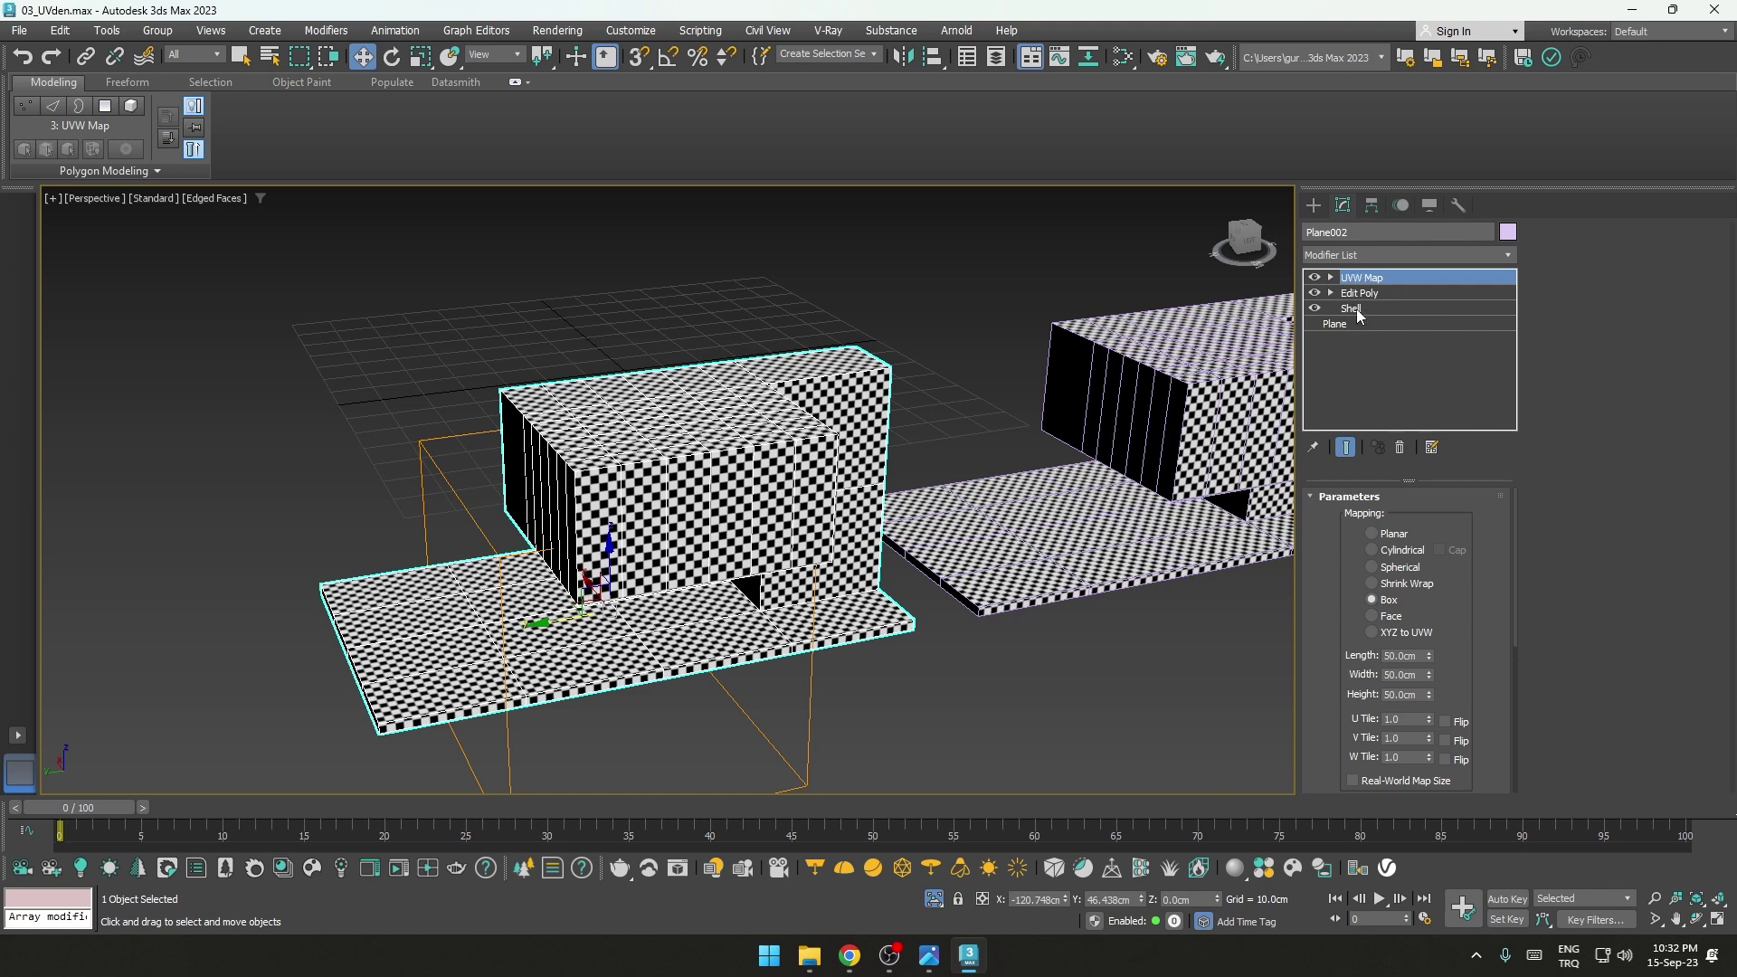
Step: Set the copy's Shell Outer Amount to 10.8cm, then reselect its UVW Map modifier
left_click(1355, 308)
mouse_move(1465, 543)
left_mouse_down()
mouse_move(1477, 642)
mouse_move(1533, 190)
mouse_move(1573, 595)
left_mouse_up()
left_click(1367, 280)
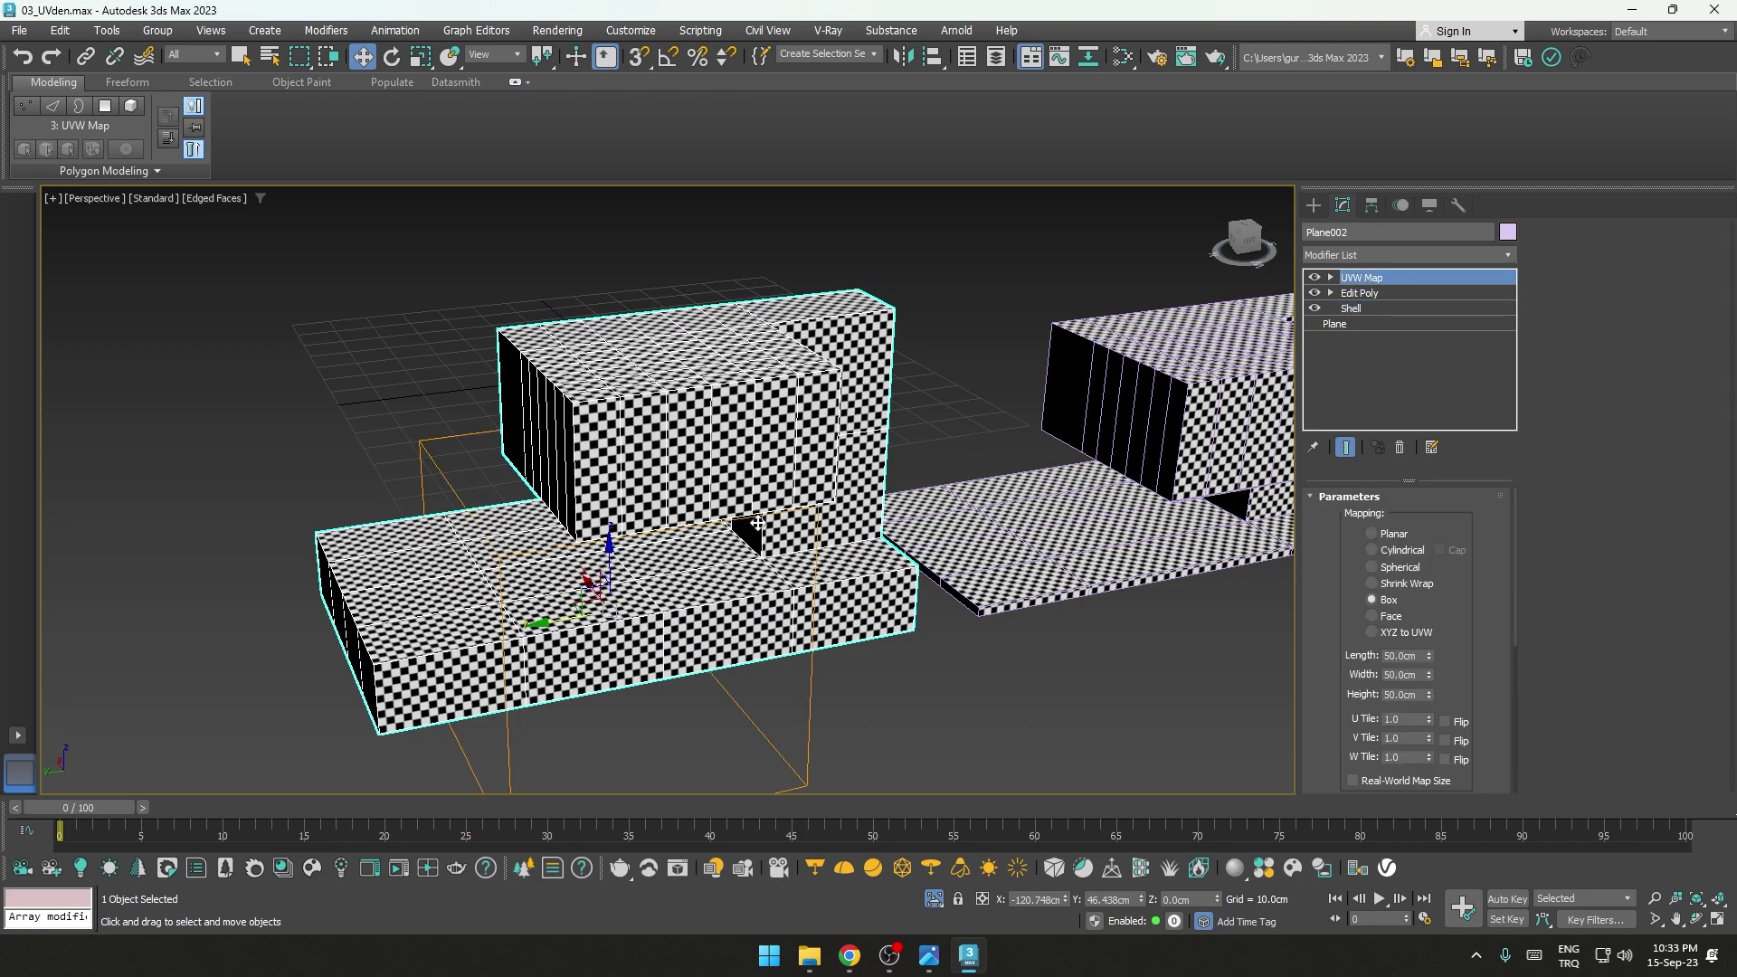
middle_click_drag(782, 567, 702, 543, "alt")
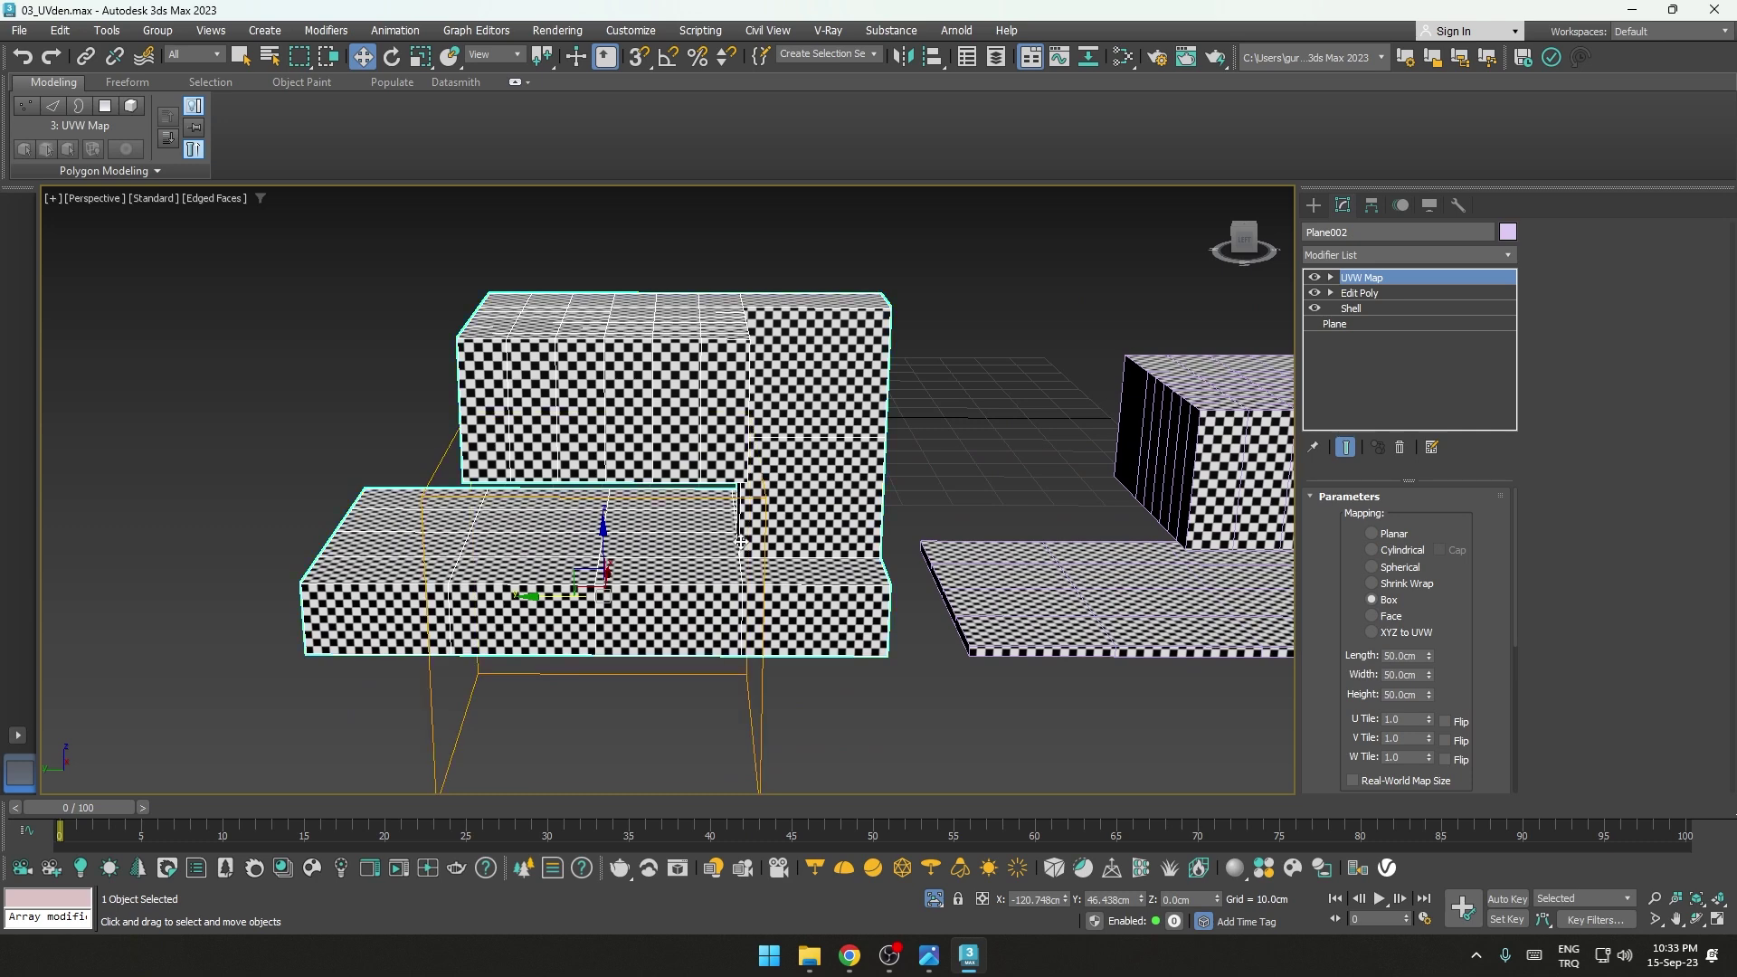
key("q")
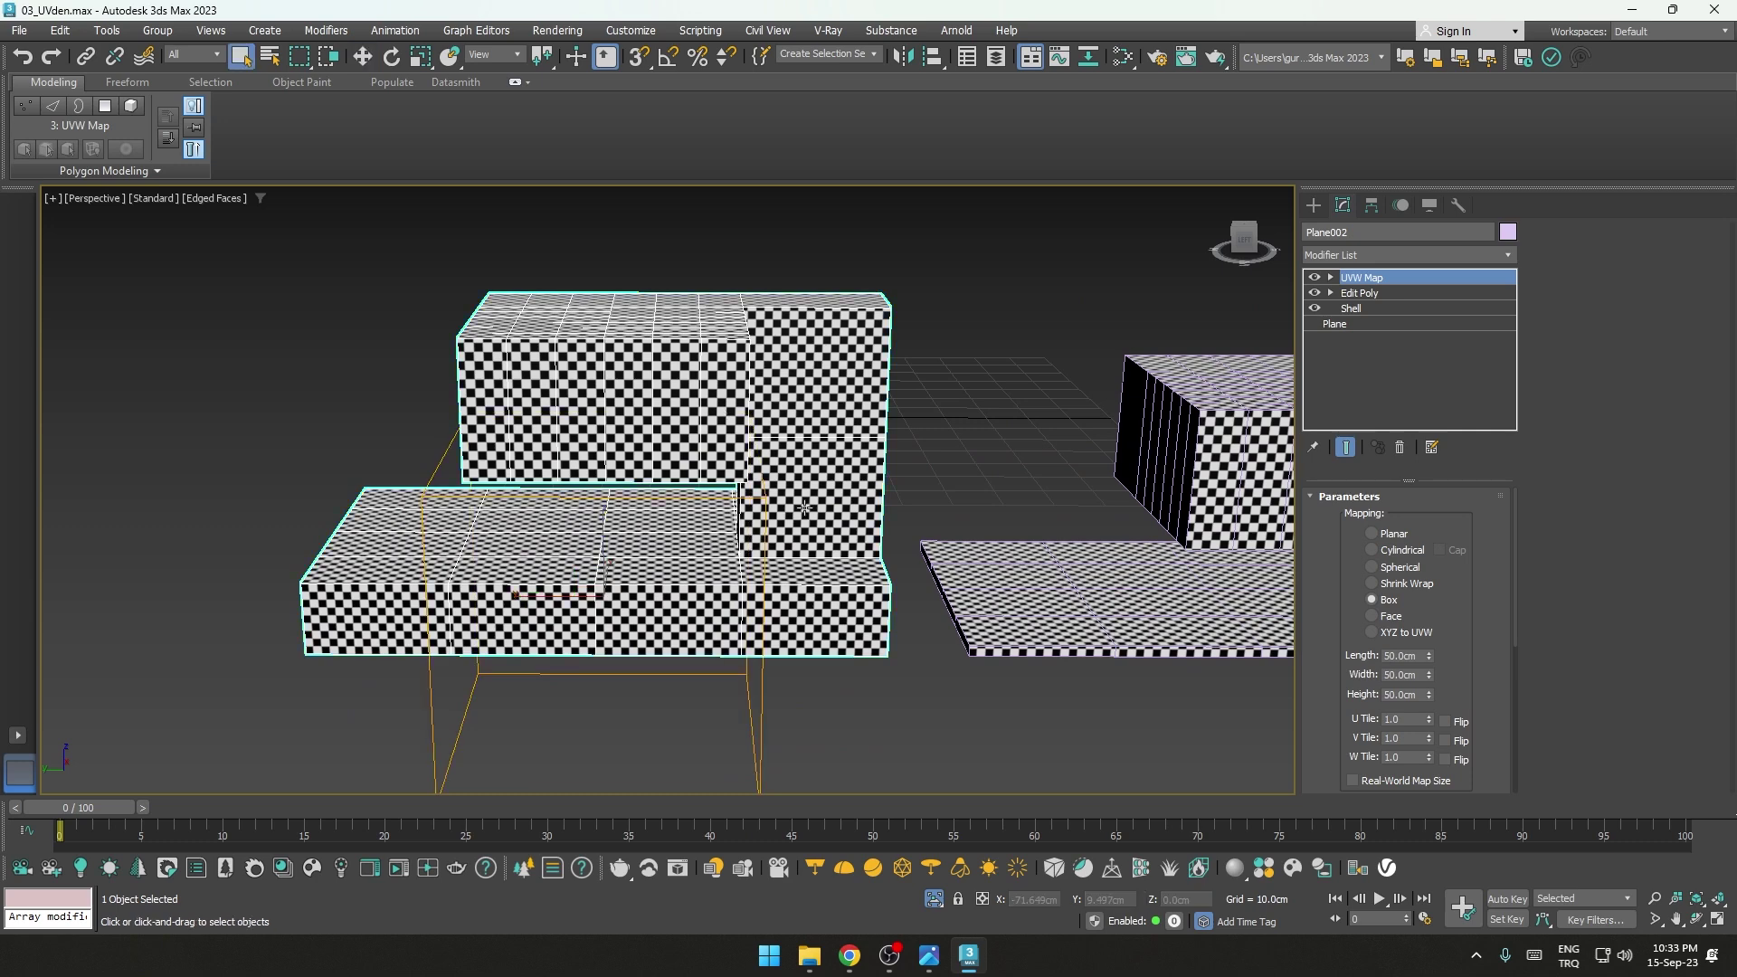
right_click(798, 500)
mouse_move(839, 730)
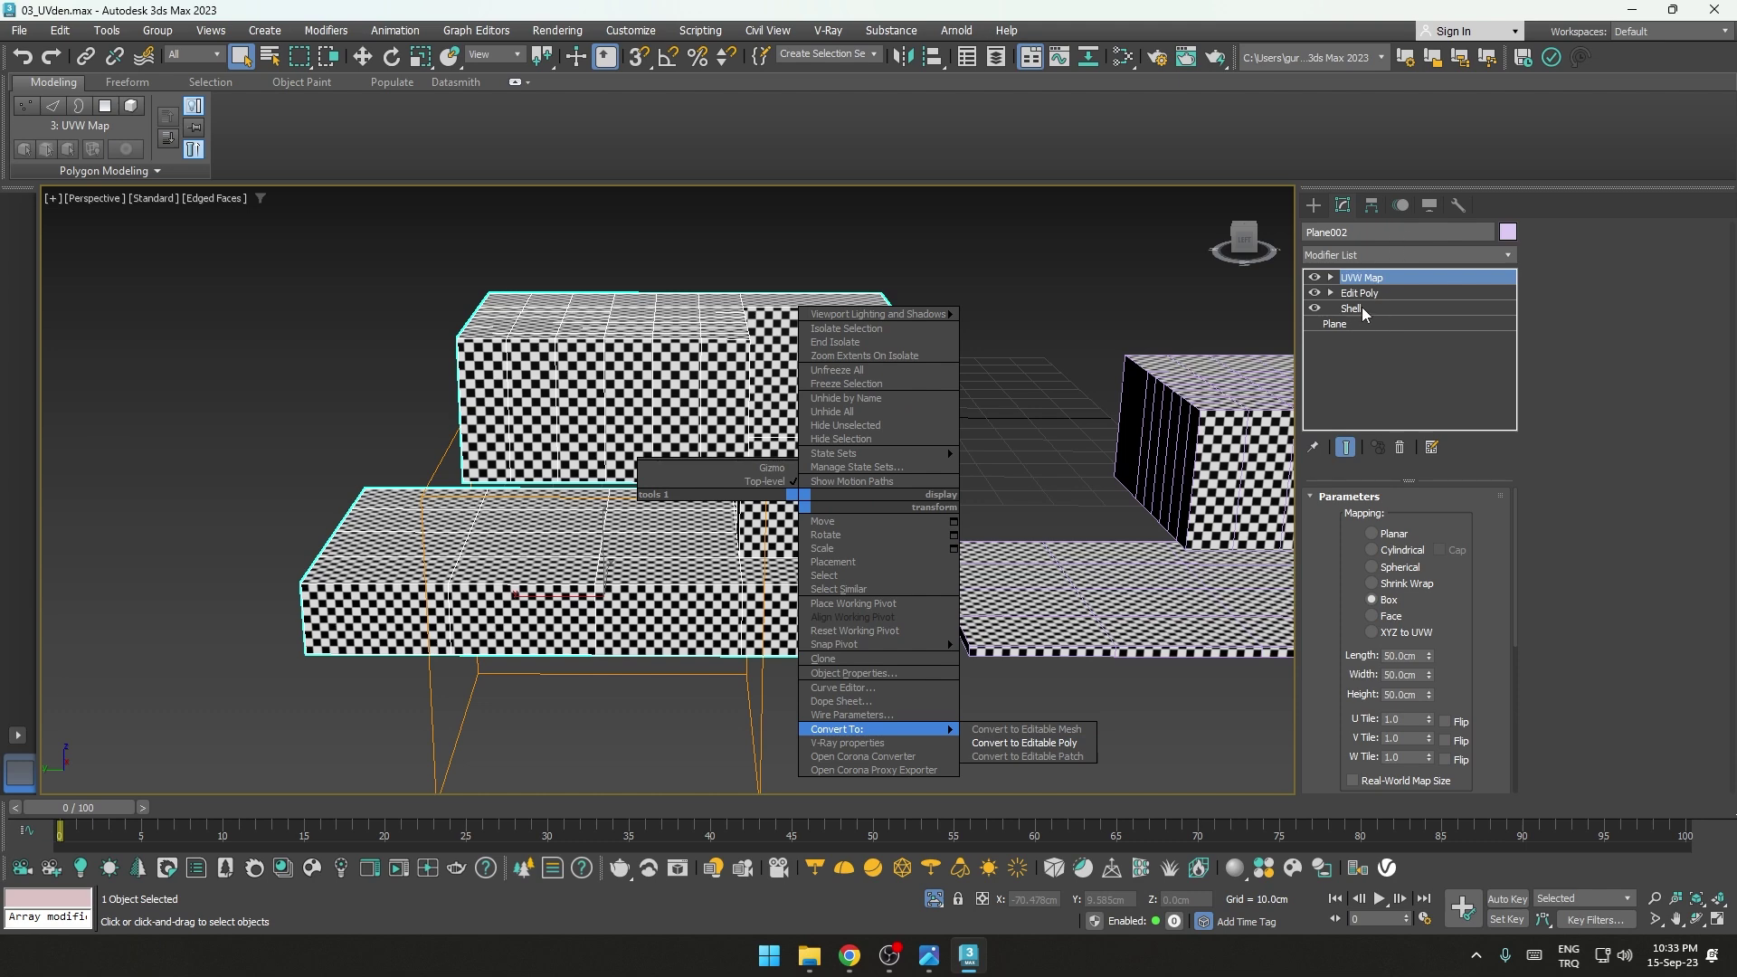
key("Escape")
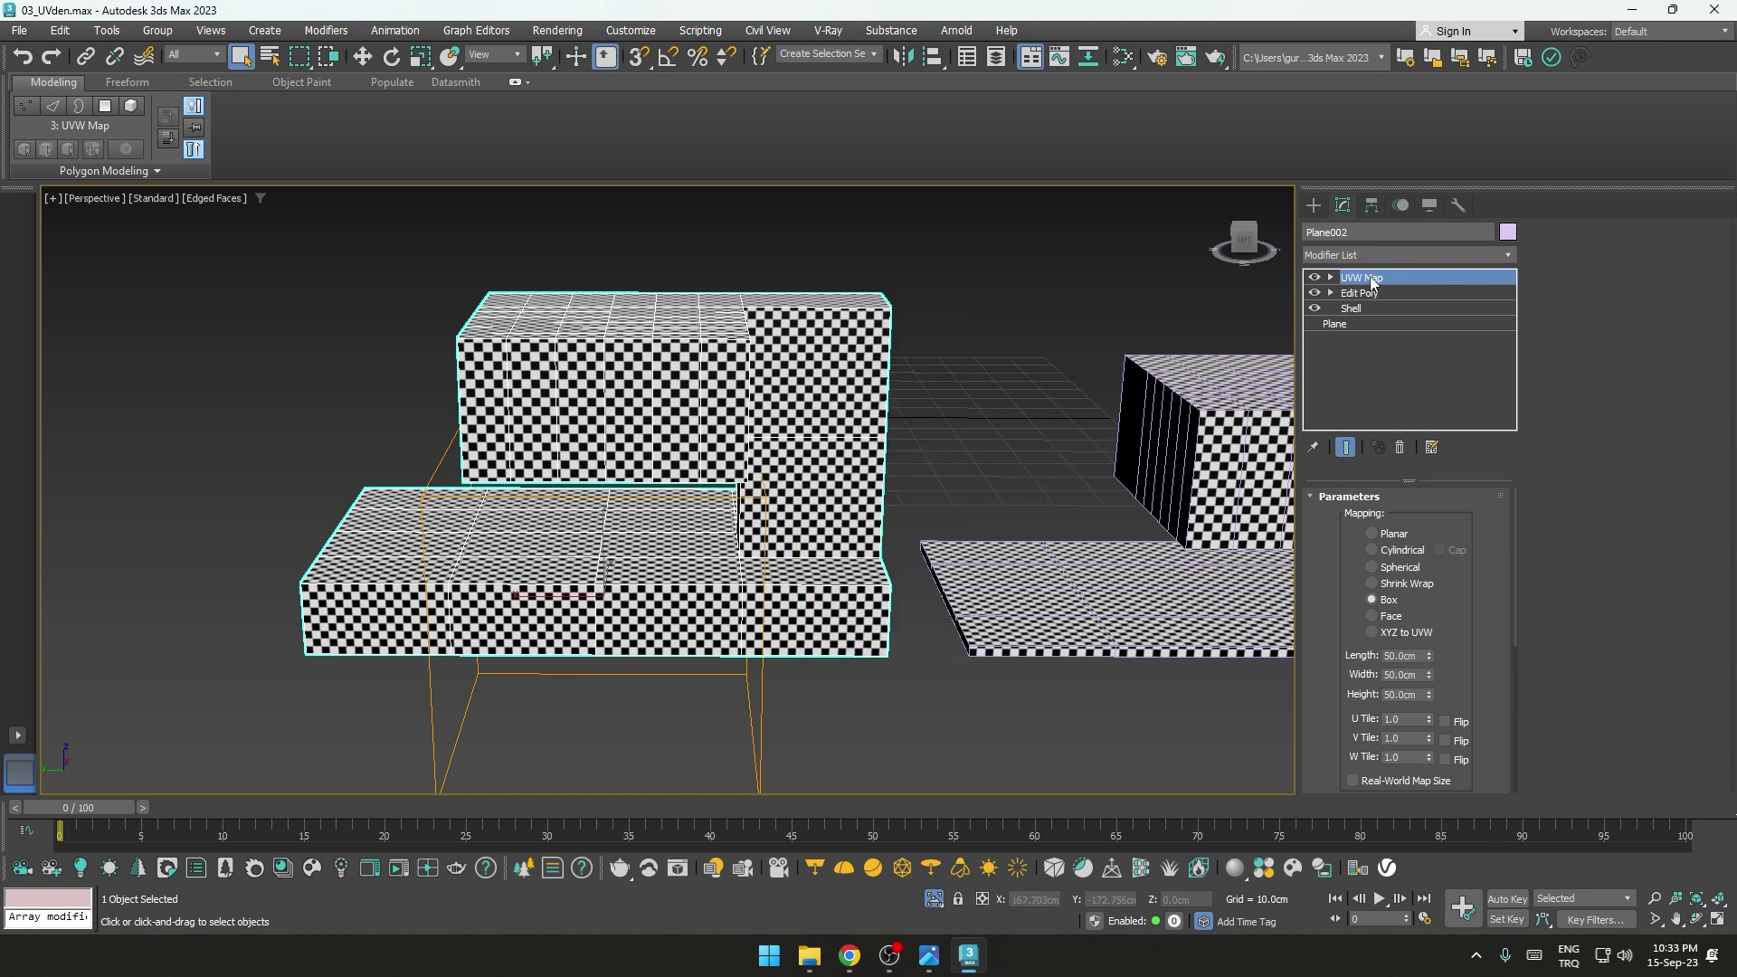
Step: Add an Edit Poly modifier above UVW Map on Plane002
left_click(1365, 257)
left_click(1360, 303)
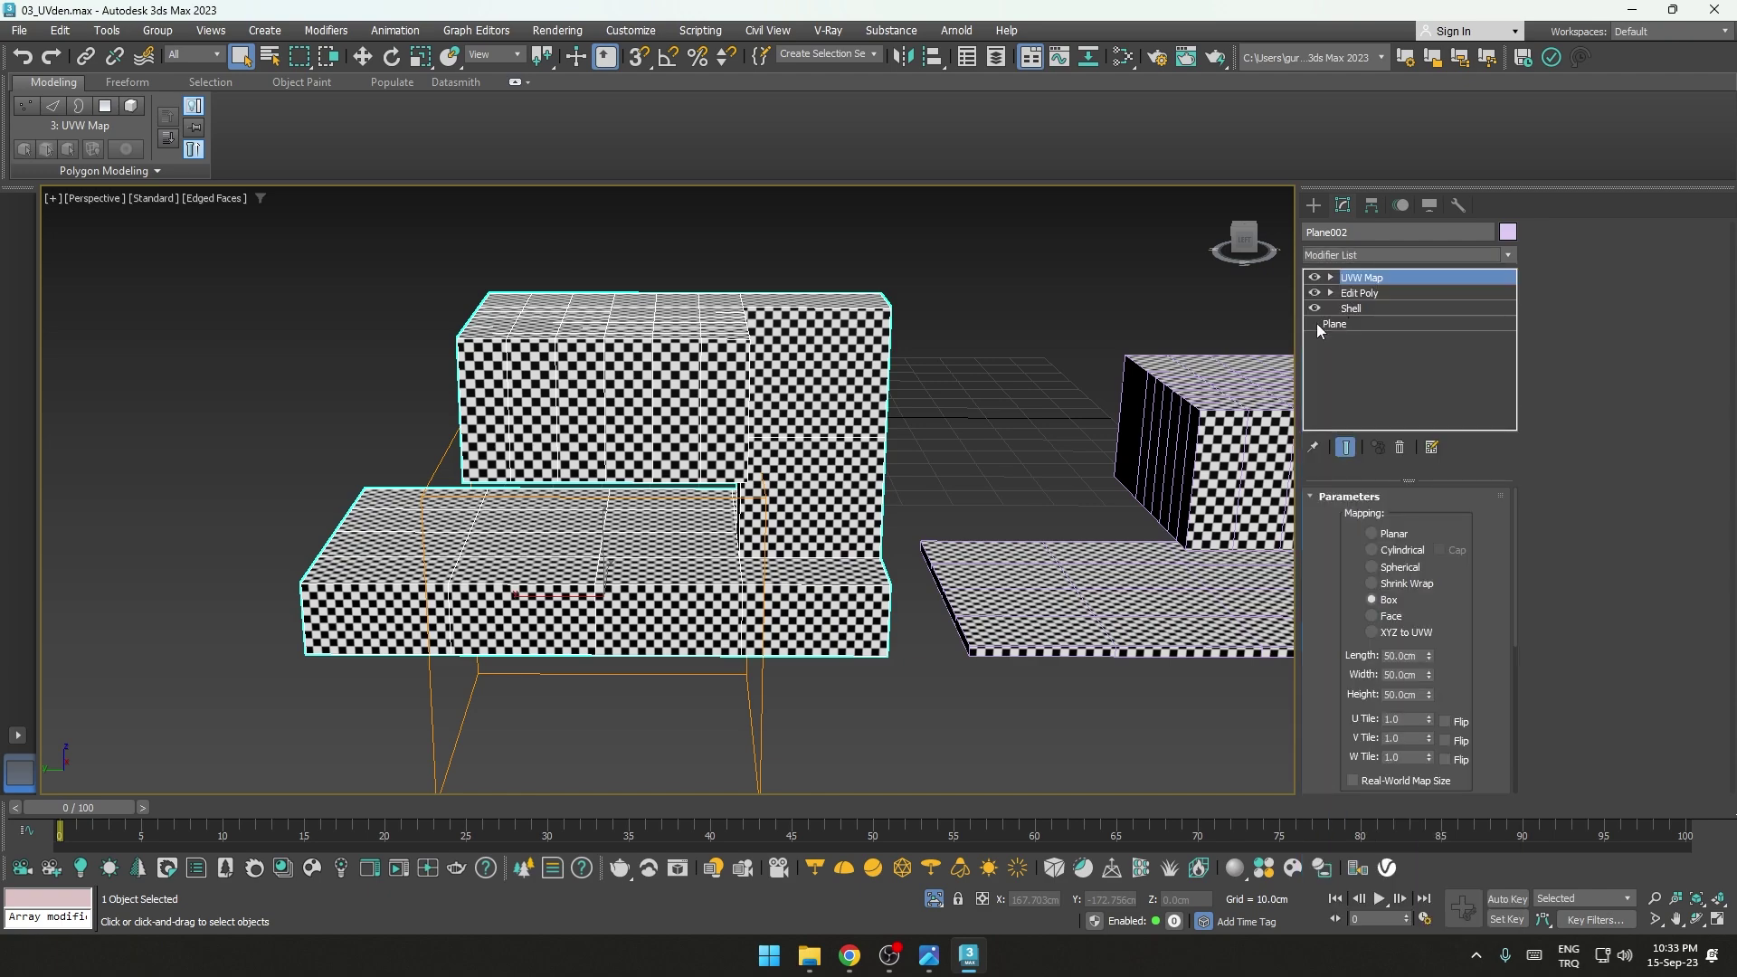
scroll(1029, 324, "up", 2)
middle_click_drag(979, 377, 1041, 344, "alt")
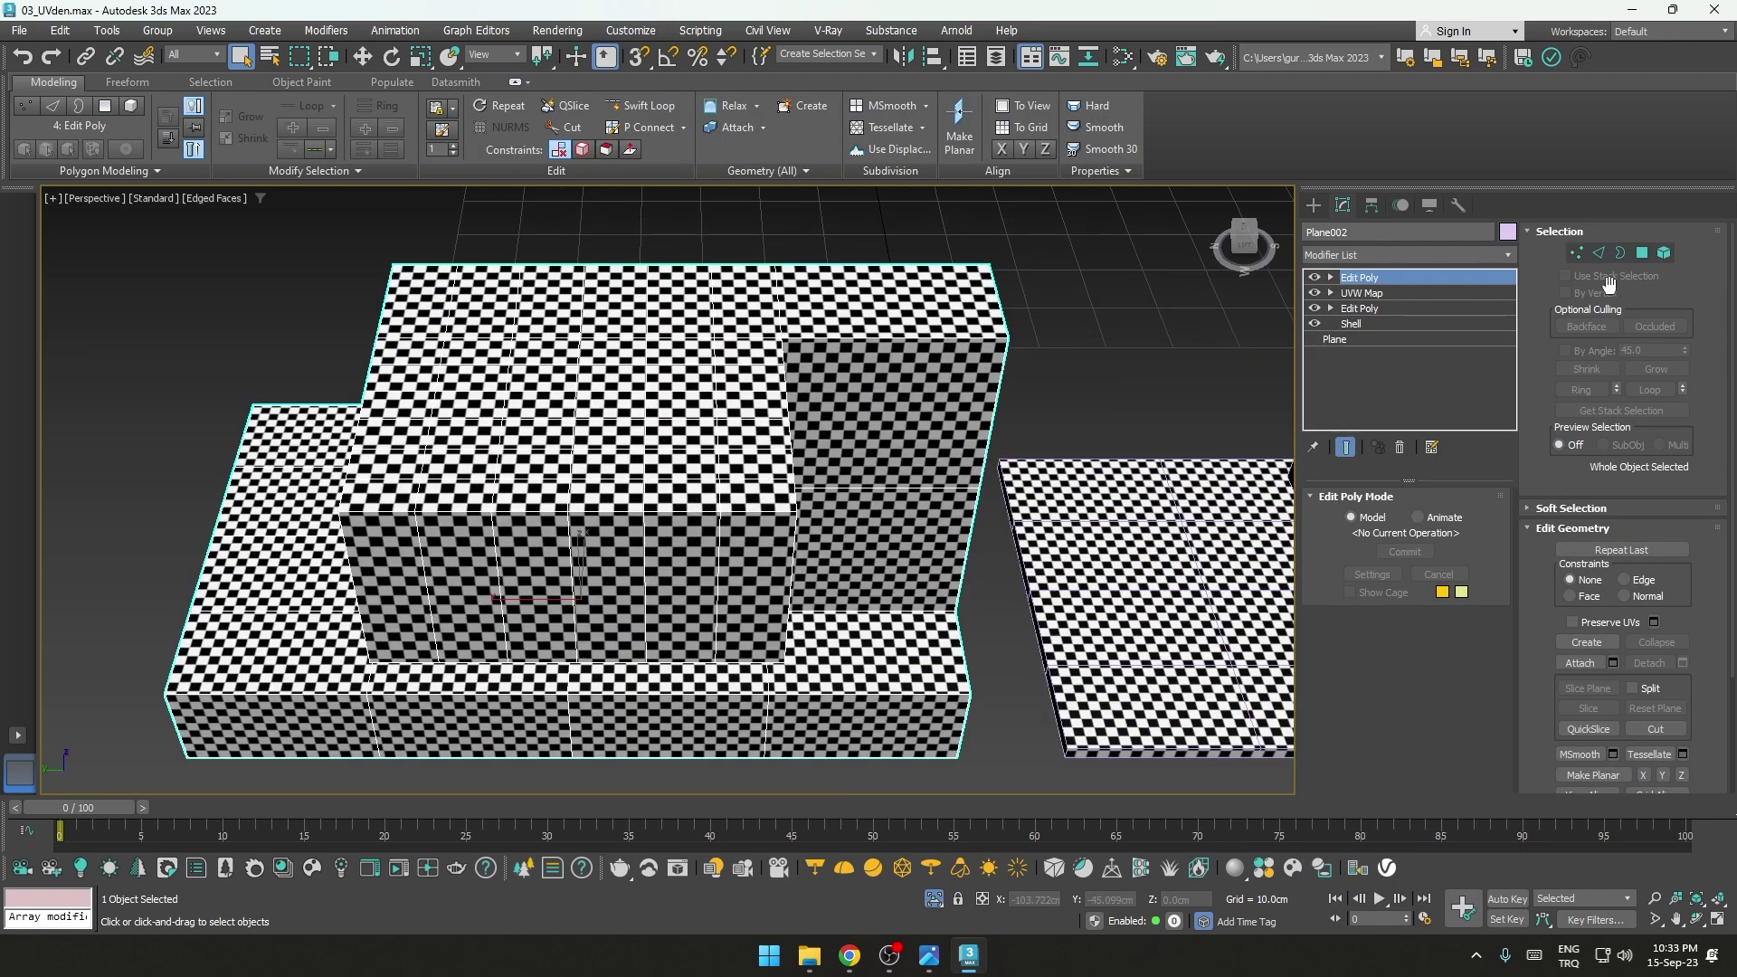
Step: Move a top-surface vertex, see the checker stretch around it, and undo the move
left_click(1576, 253)
scroll(652, 452, "up", 5)
left_click(681, 458)
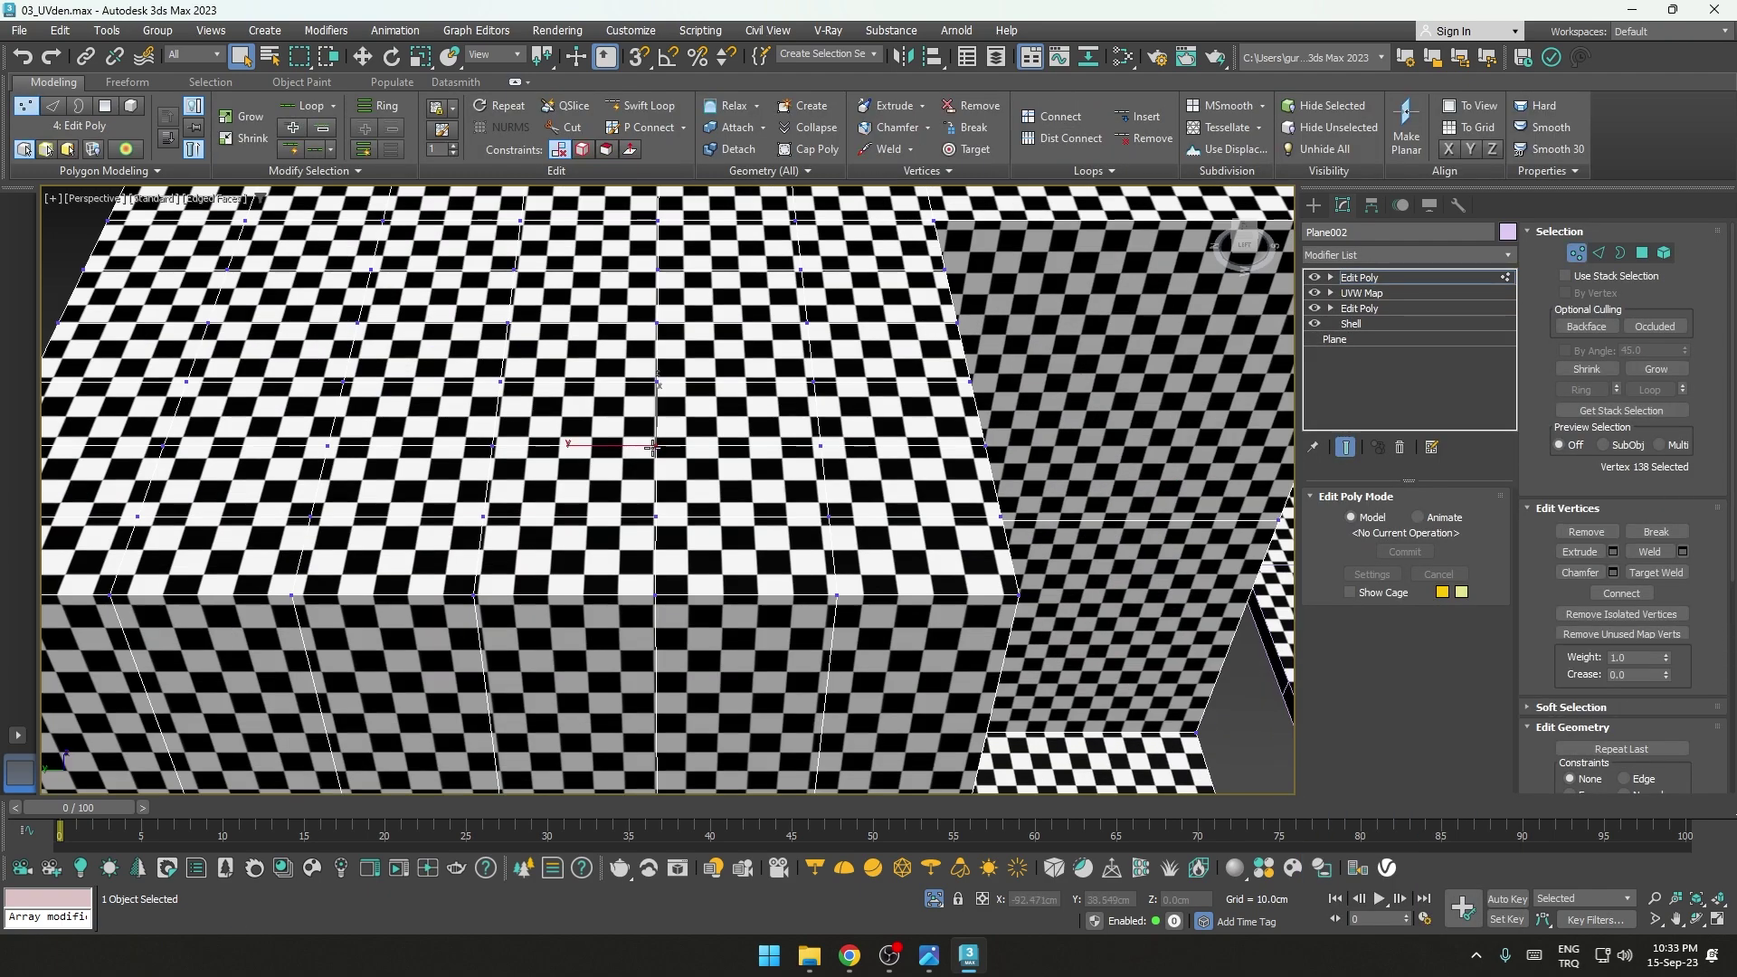
mouse_move(690, 495)
middle_mouse_down()
mouse_move(715, 509)
mouse_move(652, 471)
mouse_move(634, 426)
middle_mouse_up()
key("w")
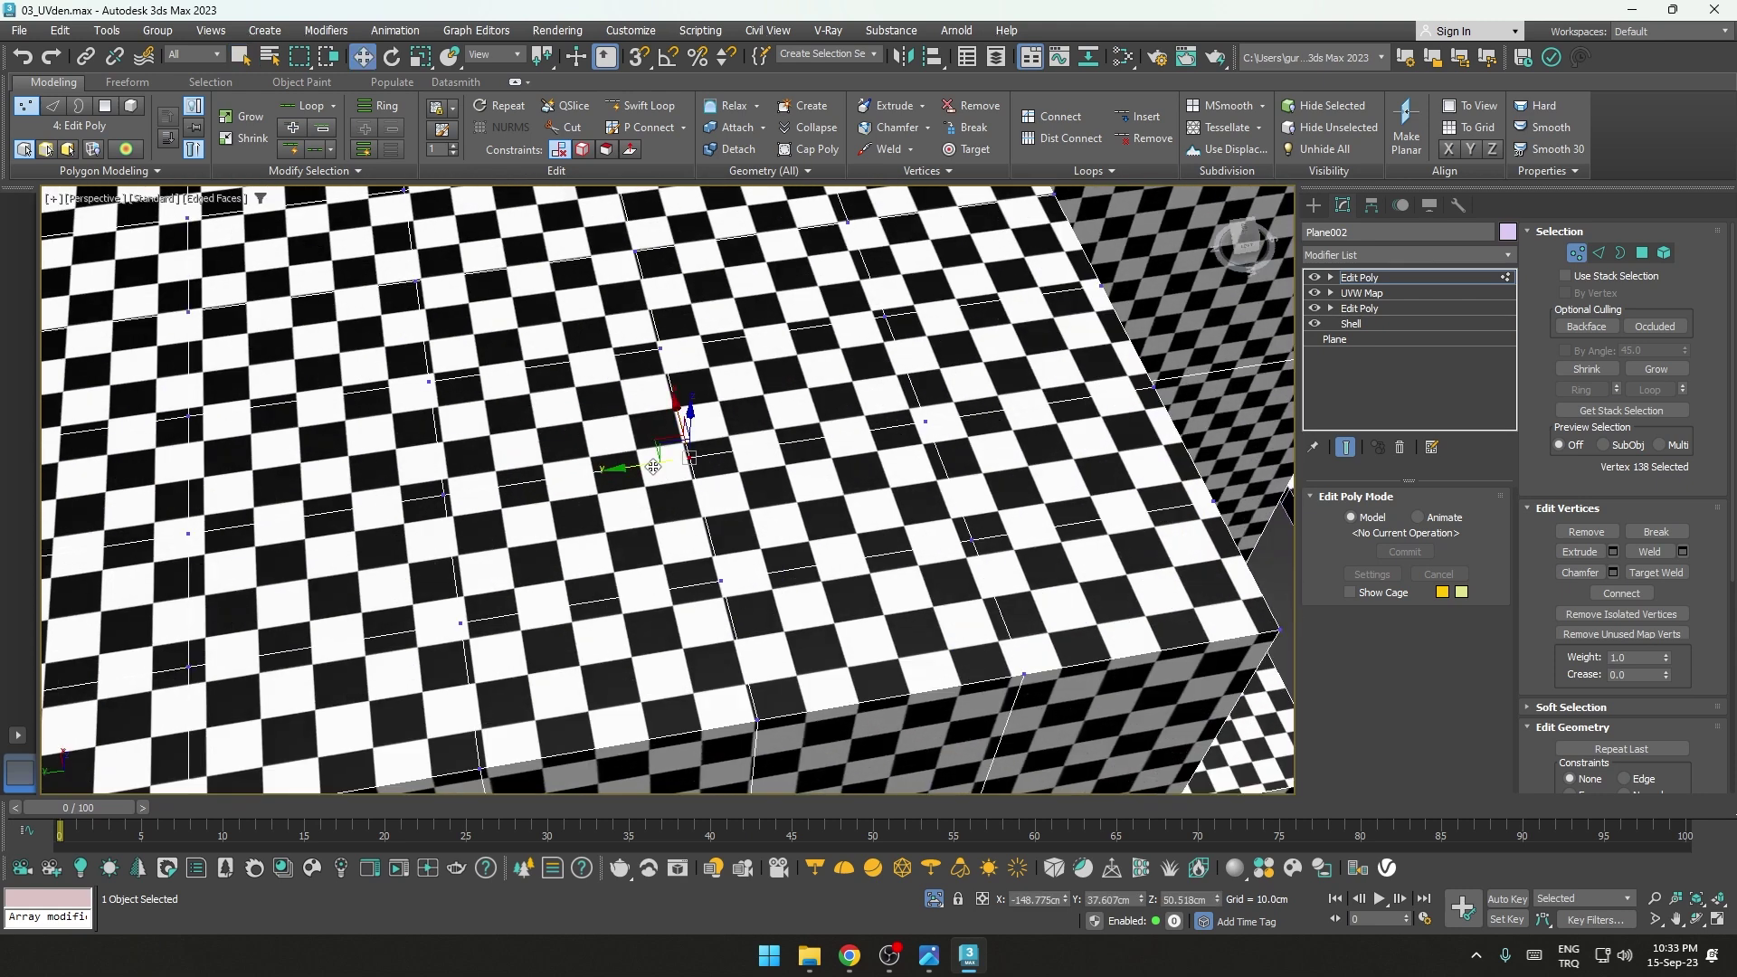
mouse_move(634, 416)
left_mouse_down()
mouse_move(560, 485)
mouse_move(761, 490)
mouse_move(615, 501)
left_mouse_up()
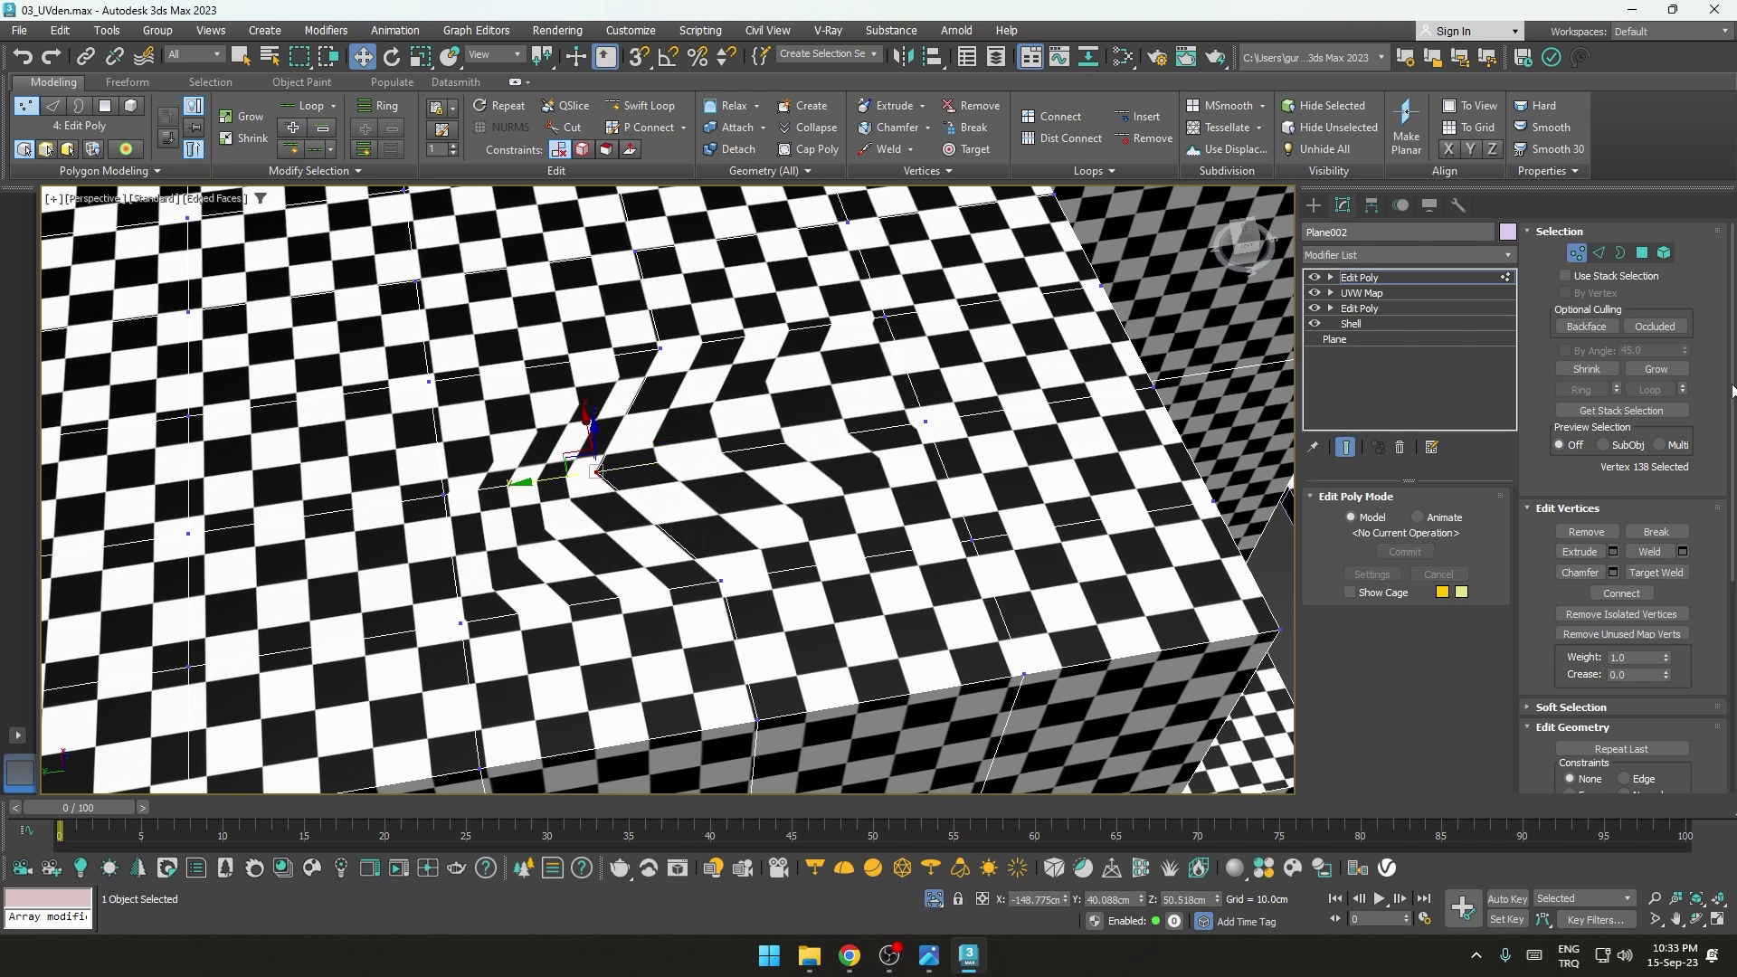
scroll(1730, 471, "down", 3)
key("ctrl+z")
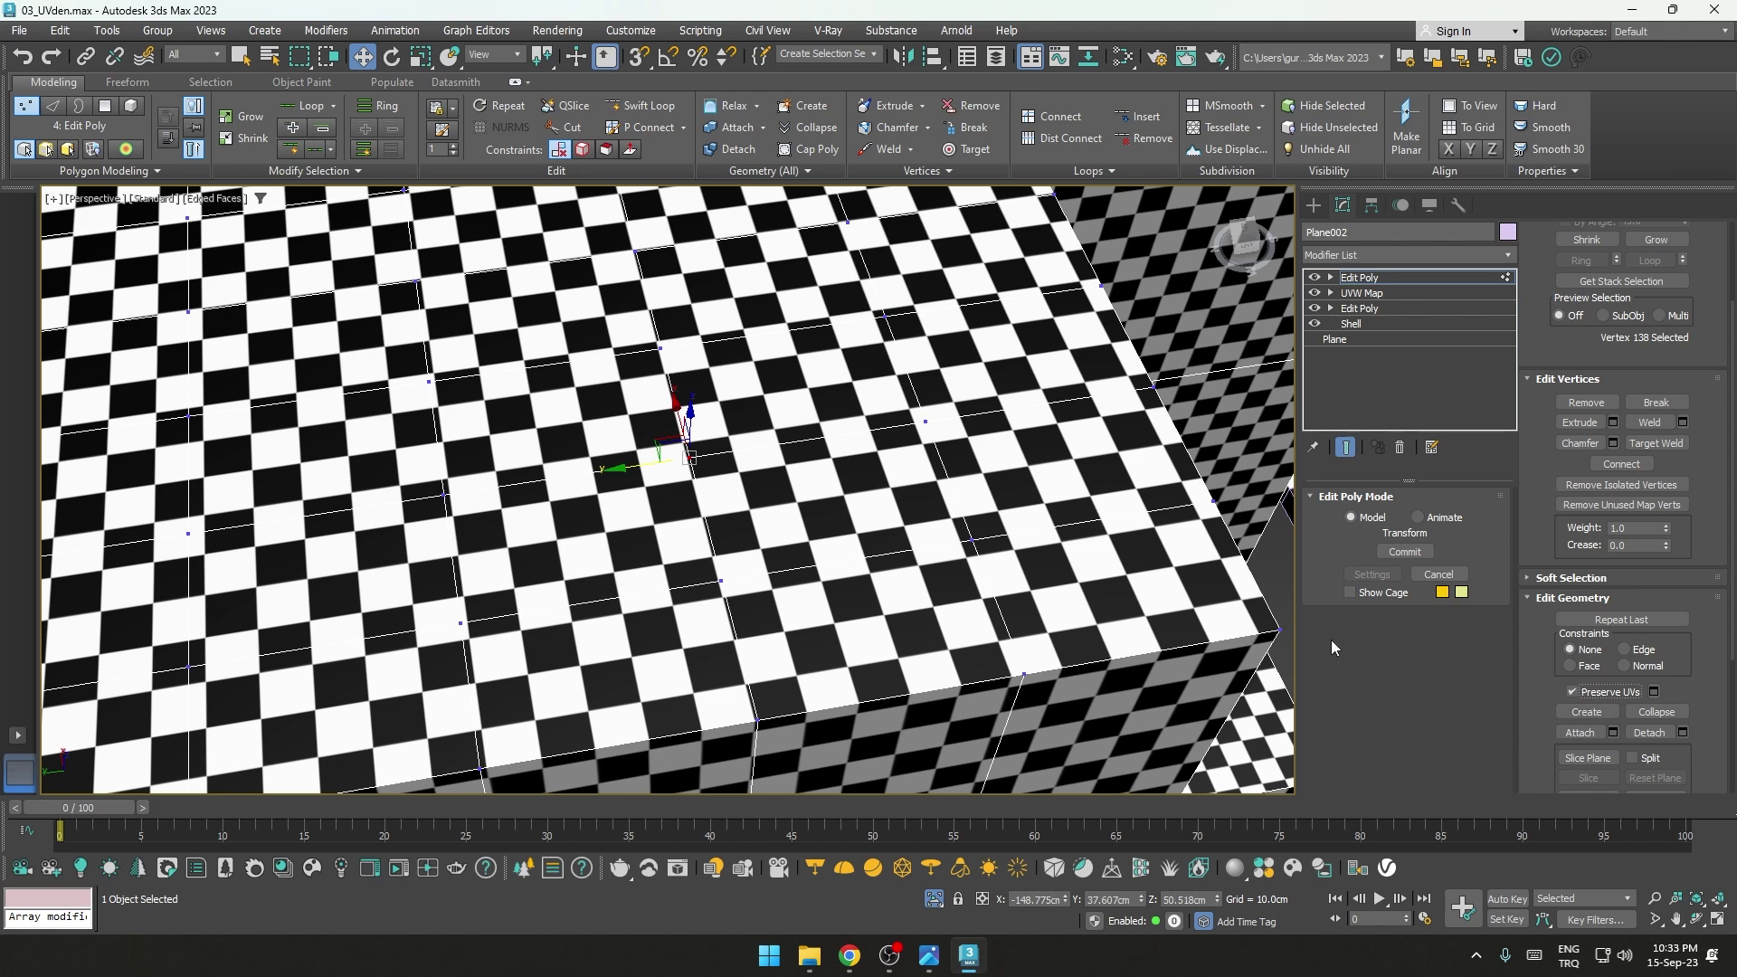
Step: Slide the vertex across the top face with Preserve UVs on, undoing the raised bump
left_click_drag(642, 466, 569, 513)
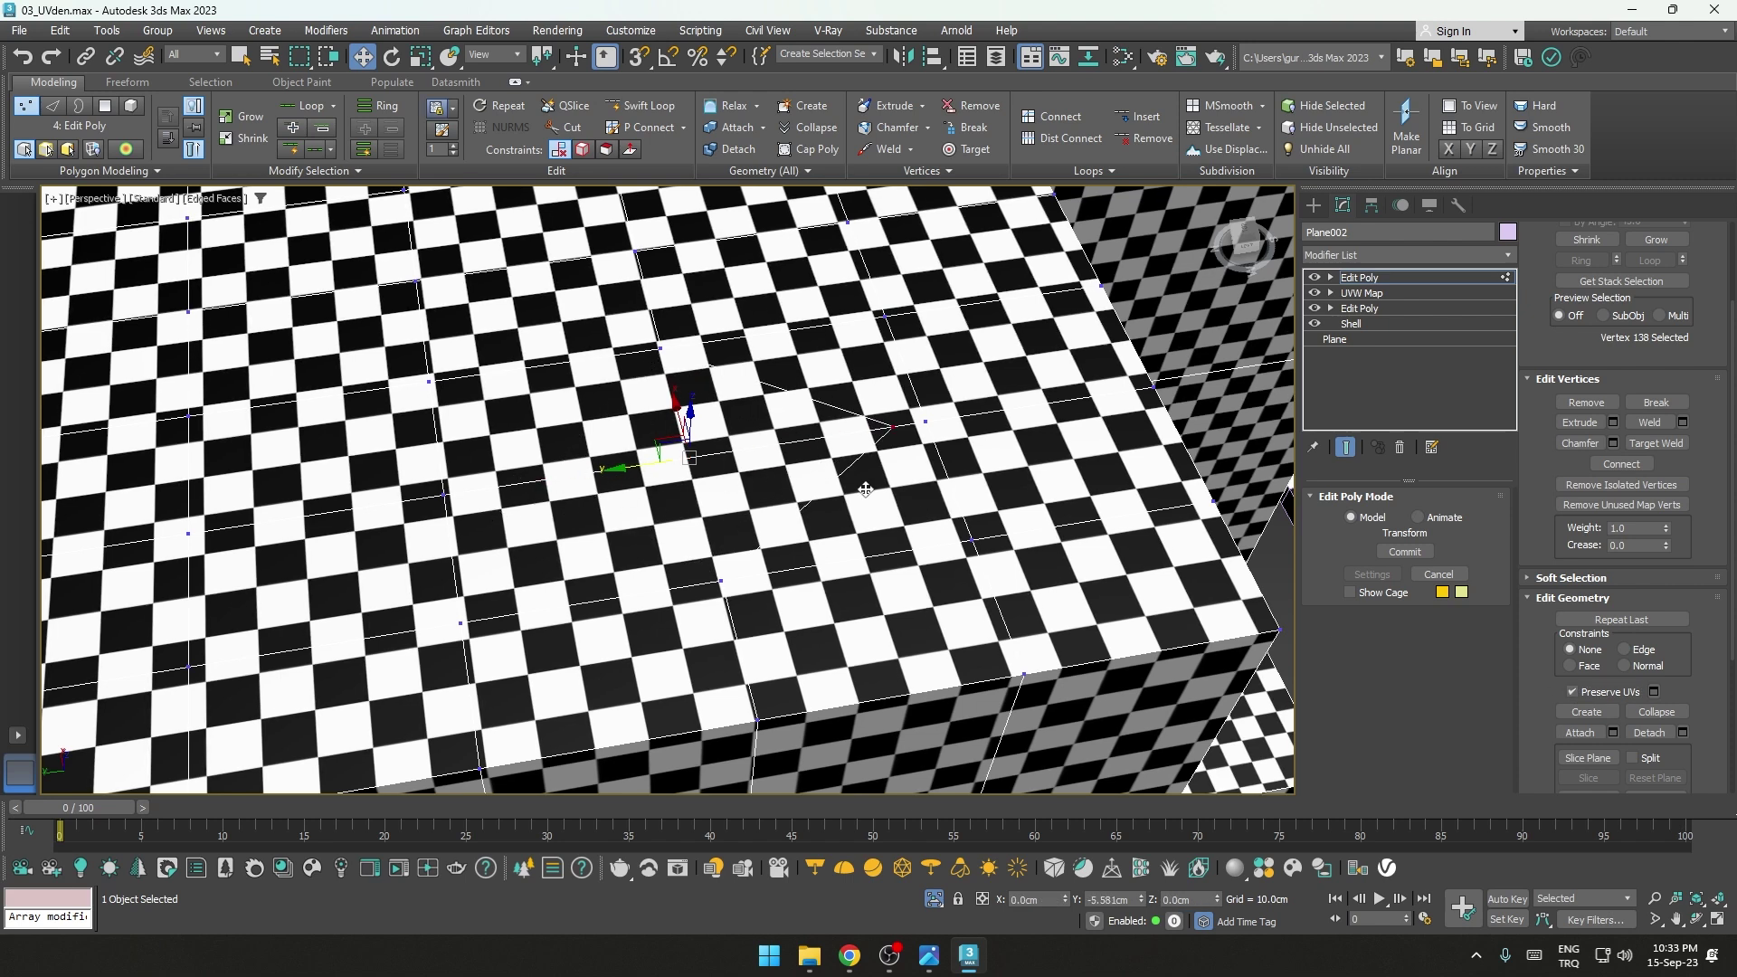
left_click_drag(569, 513, 585, 398)
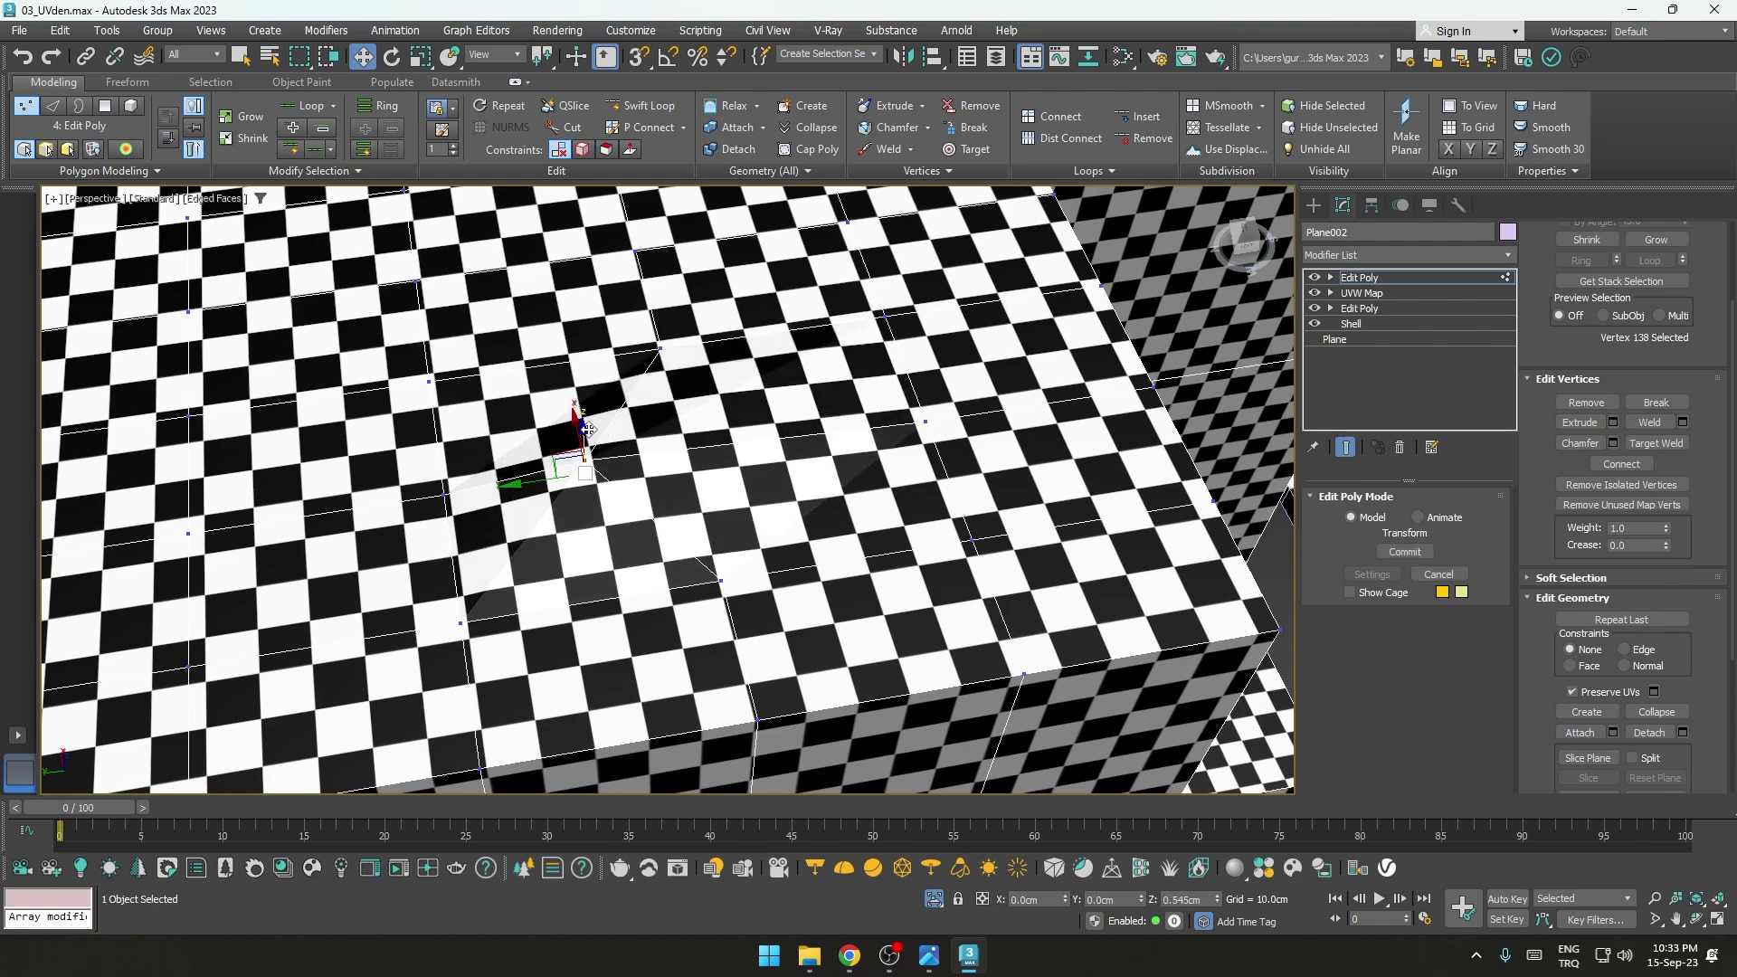
middle_click_drag(584, 398, 697, 454, "alt")
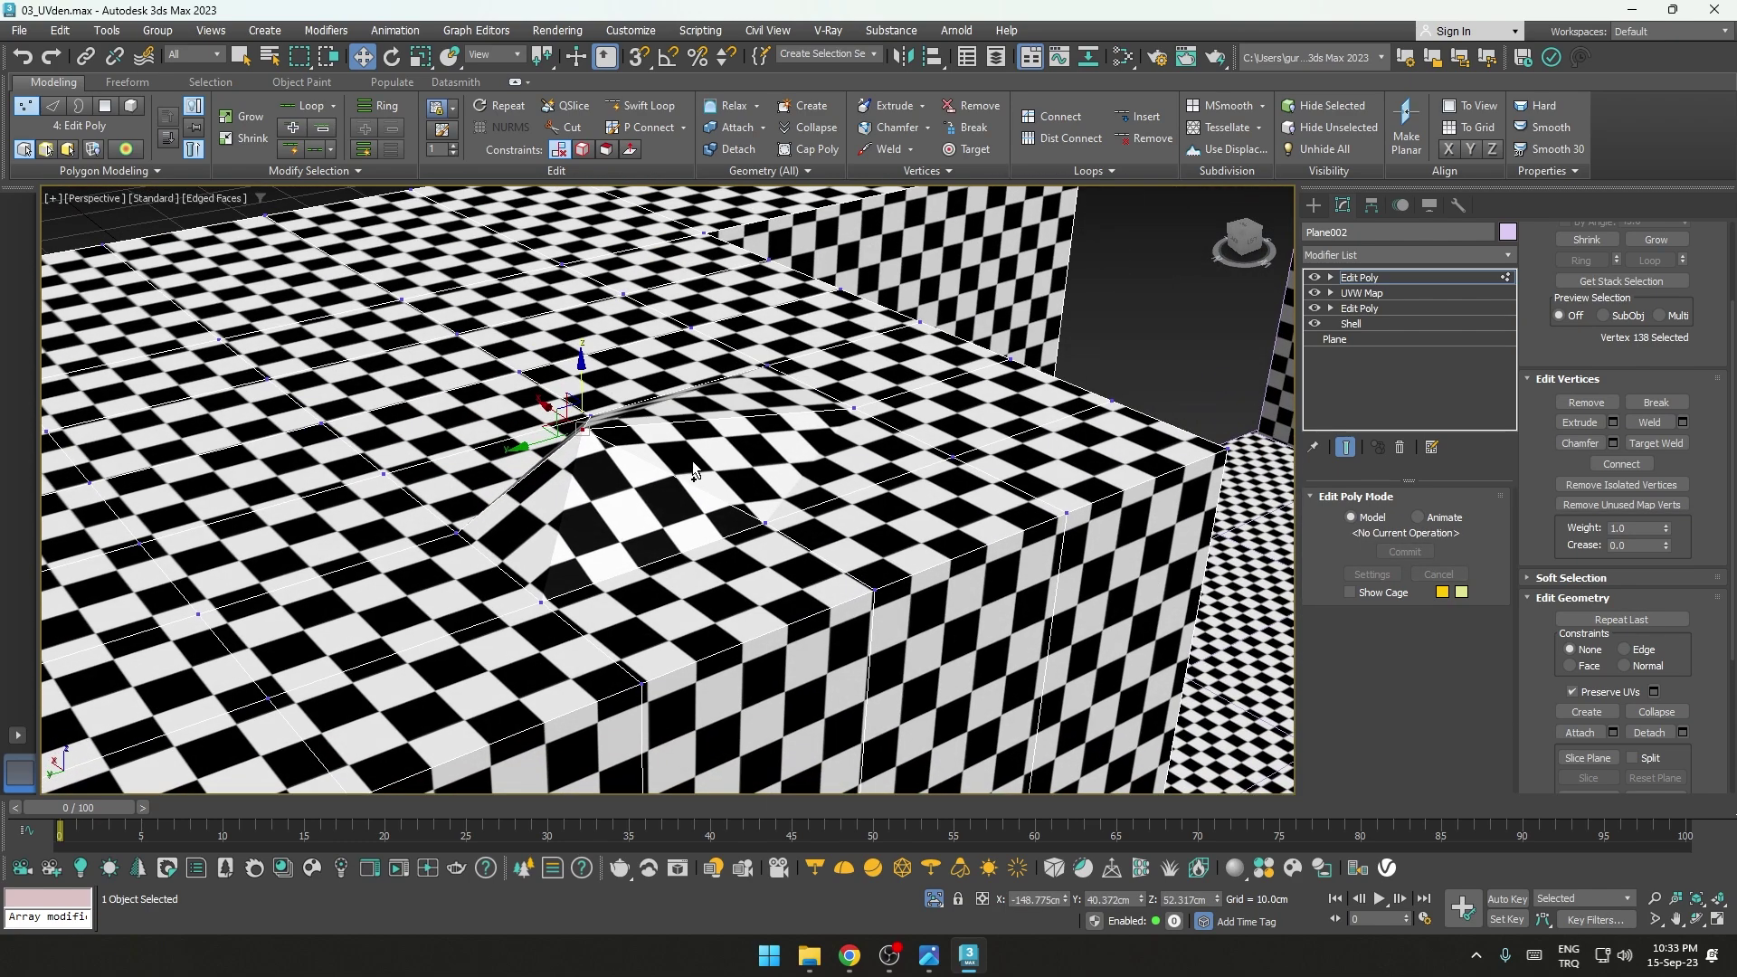
key("ctrl+z")
scroll(579, 516, "down", 10)
middle_click_drag(452, 572, 486, 530)
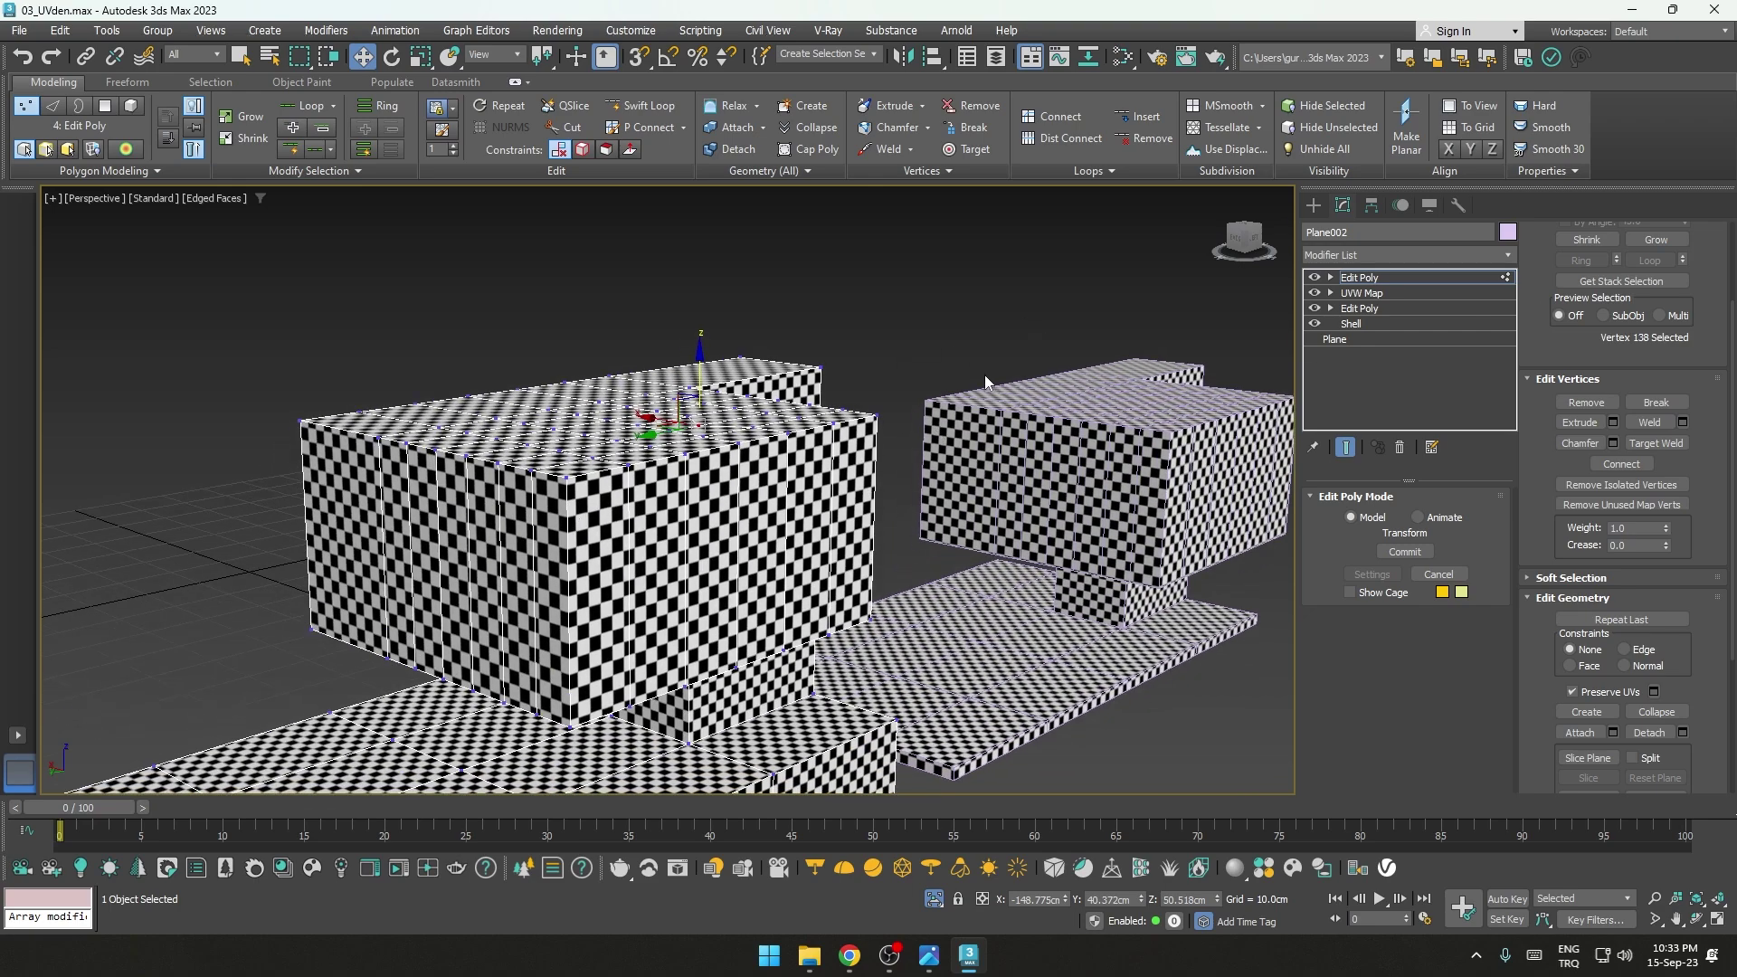
scroll(689, 443, "up", 3)
scroll(689, 444, "up", 3)
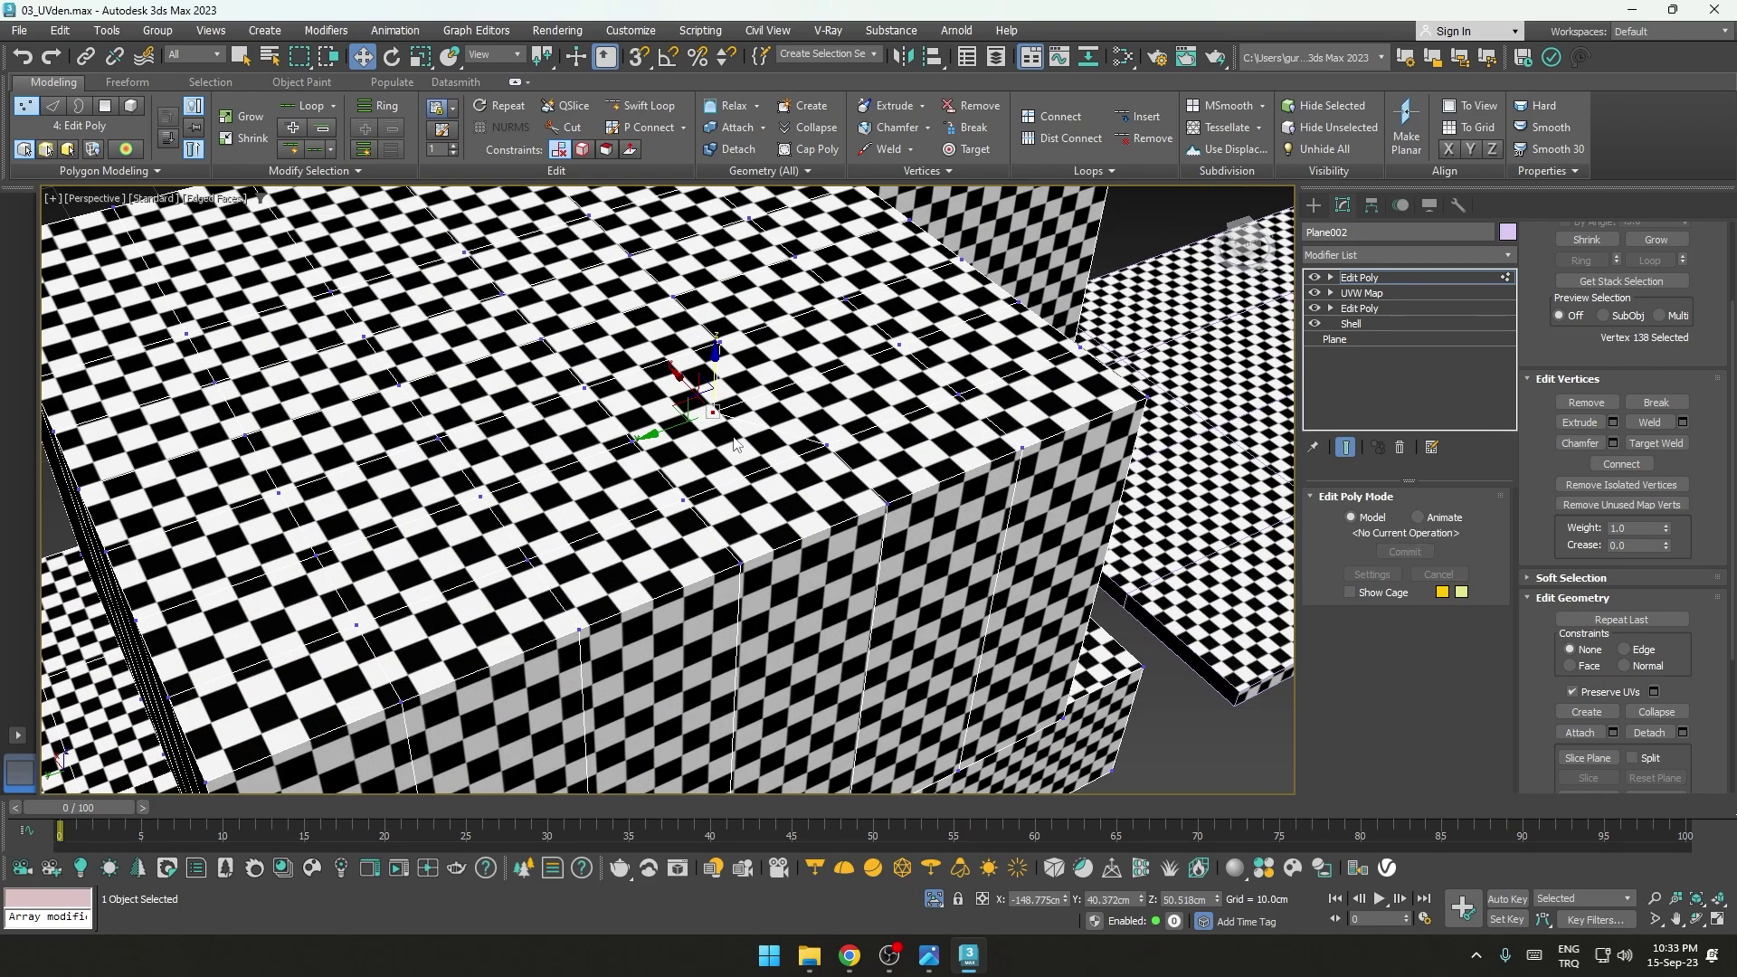
scroll(735, 447, "down", 5)
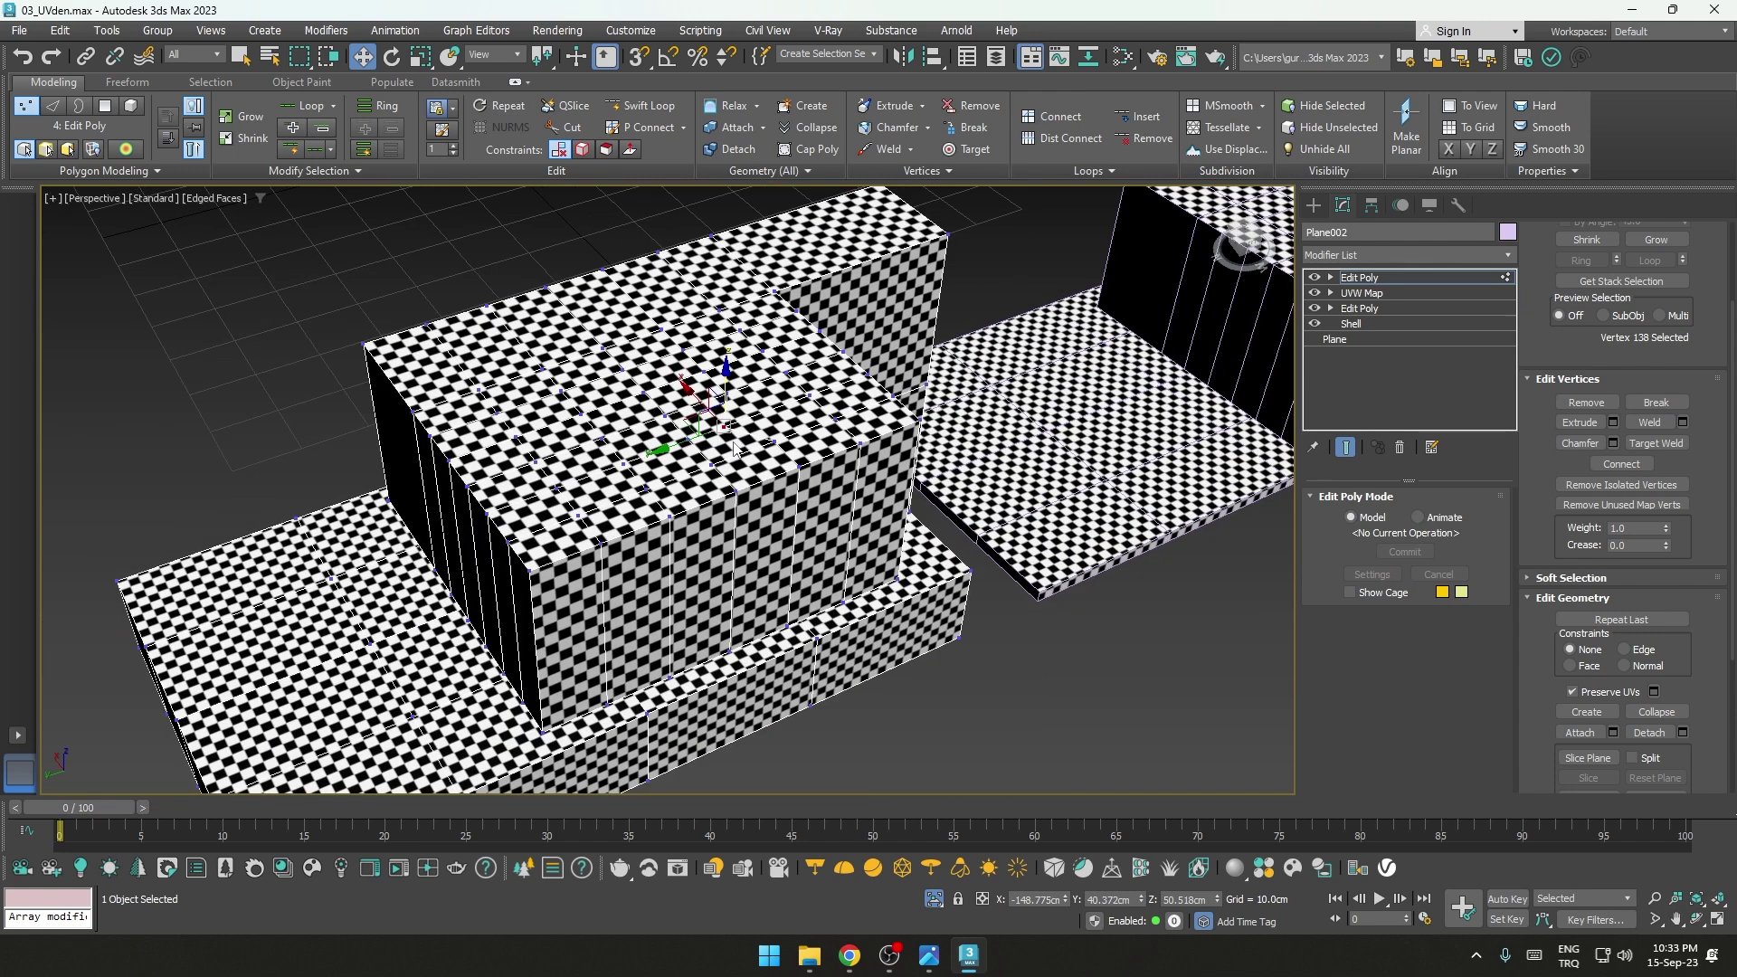
scroll(734, 446, "up", 4)
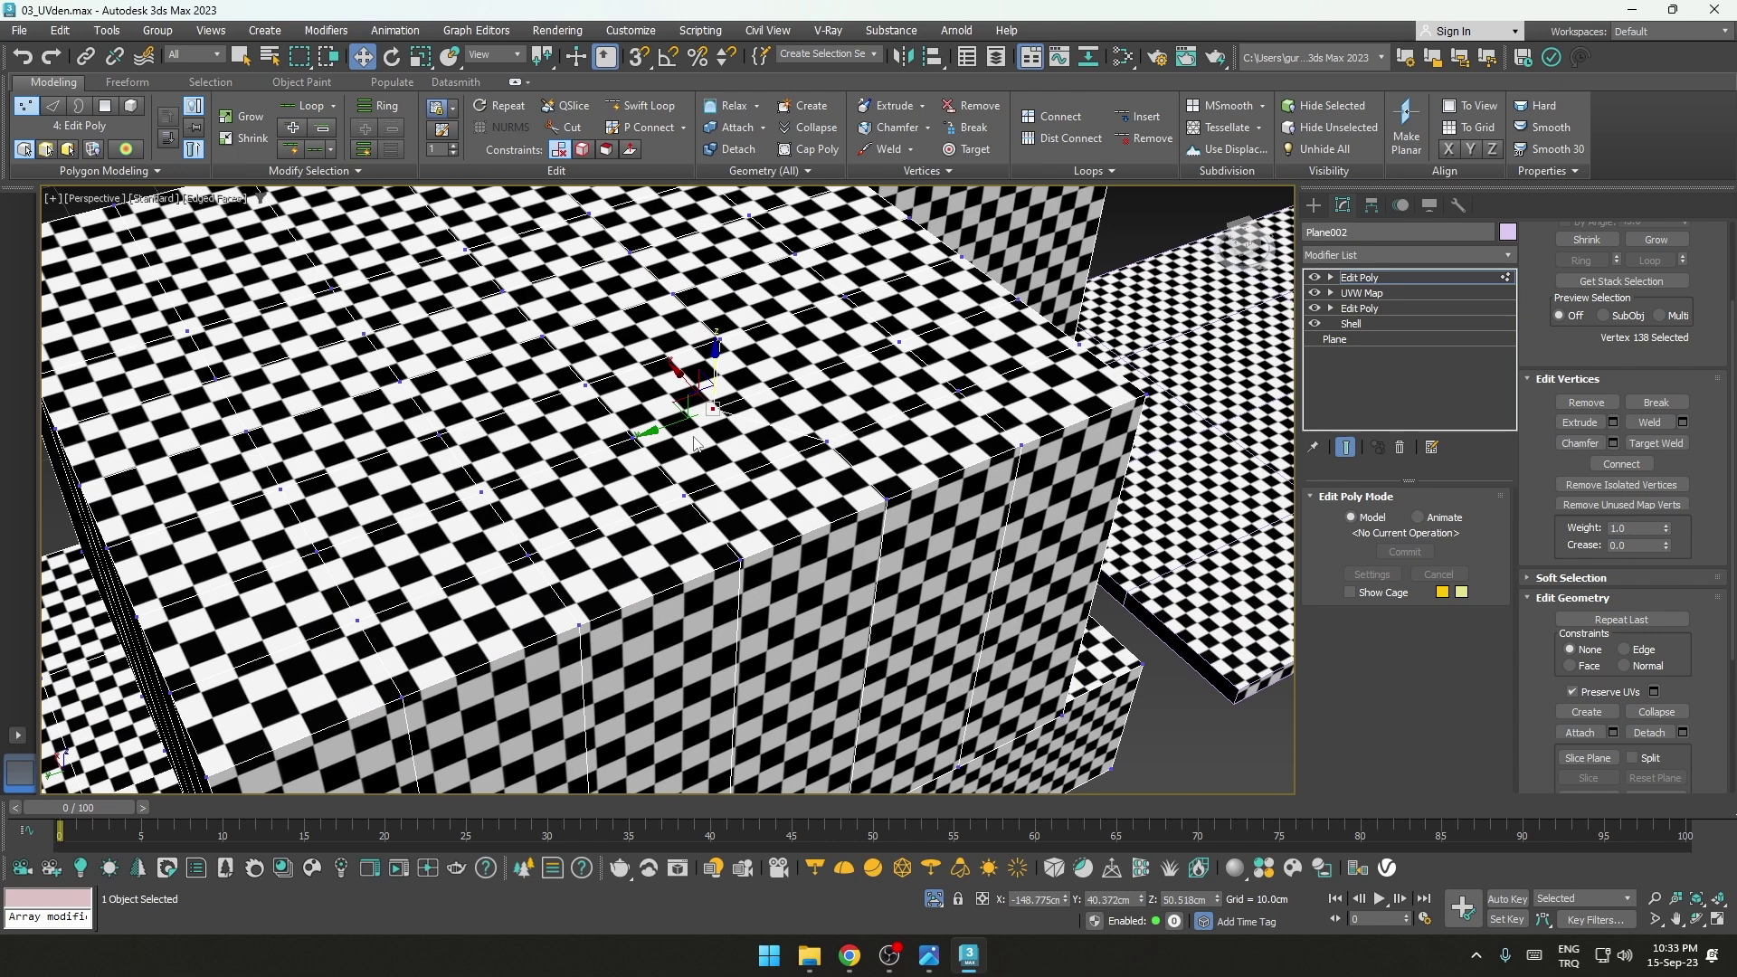
Step: Slide the vertex further up and right, then return the Edit Poly to object level
left_click_drag(677, 421, 796, 377)
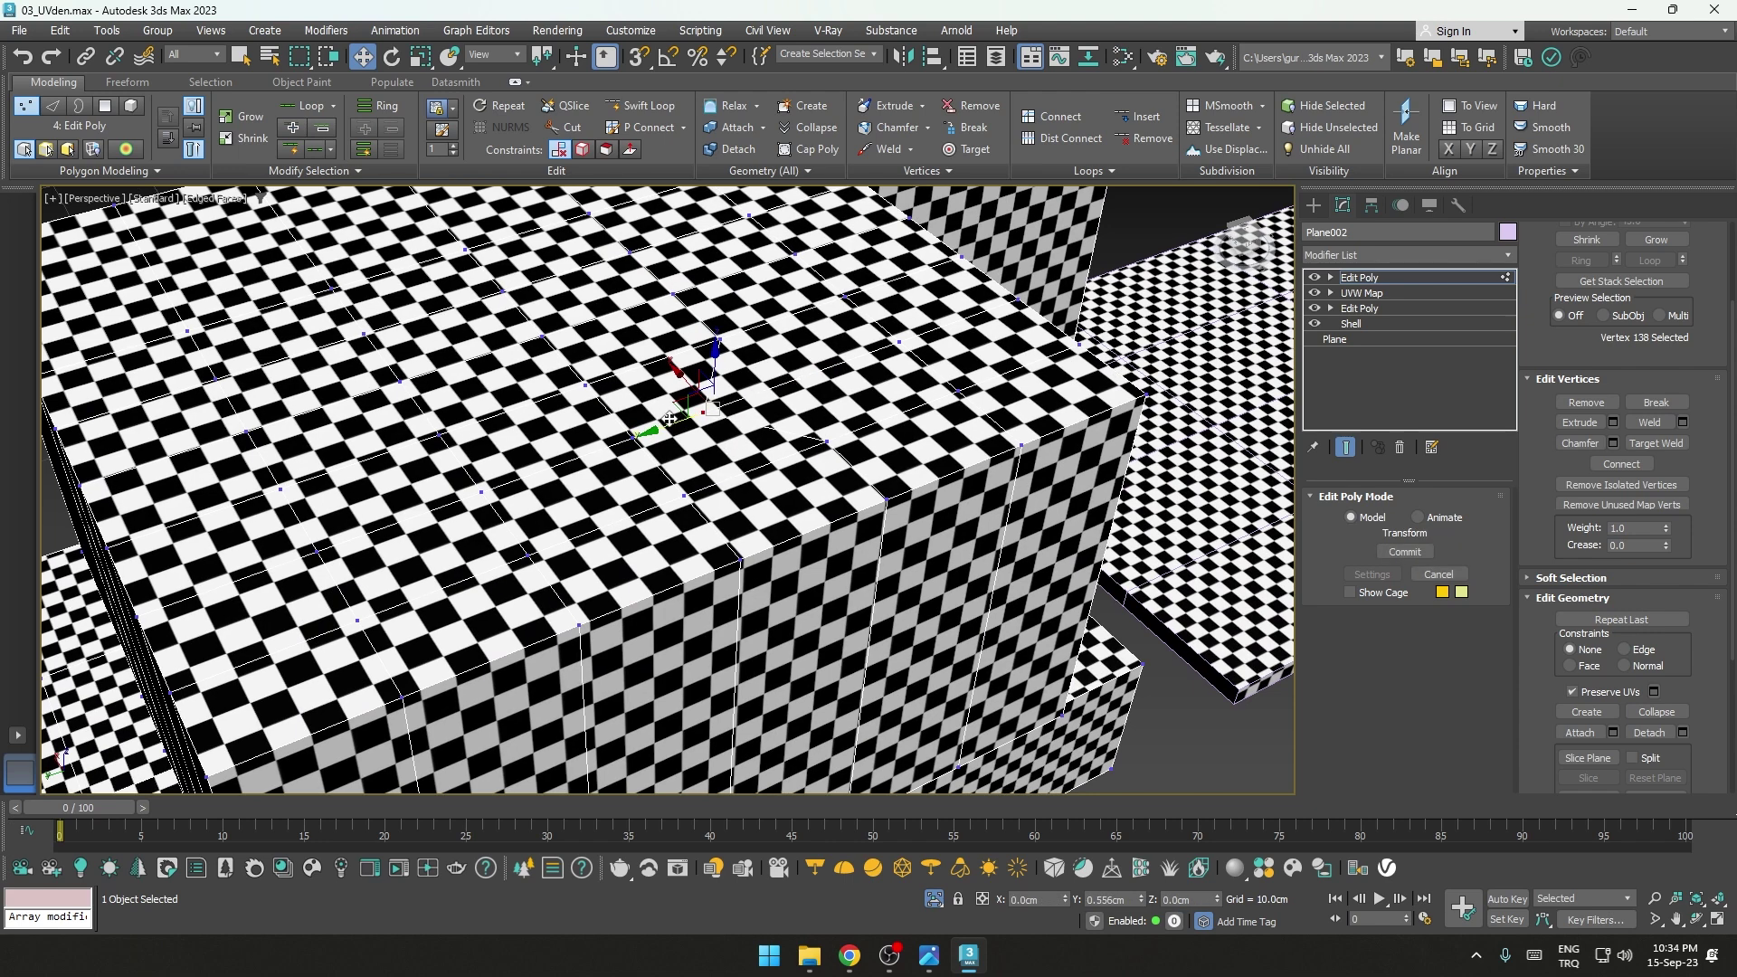
mouse_move(670, 418)
left_mouse_down()
mouse_move(721, 381)
mouse_move(678, 362)
mouse_move(707, 393)
left_mouse_up()
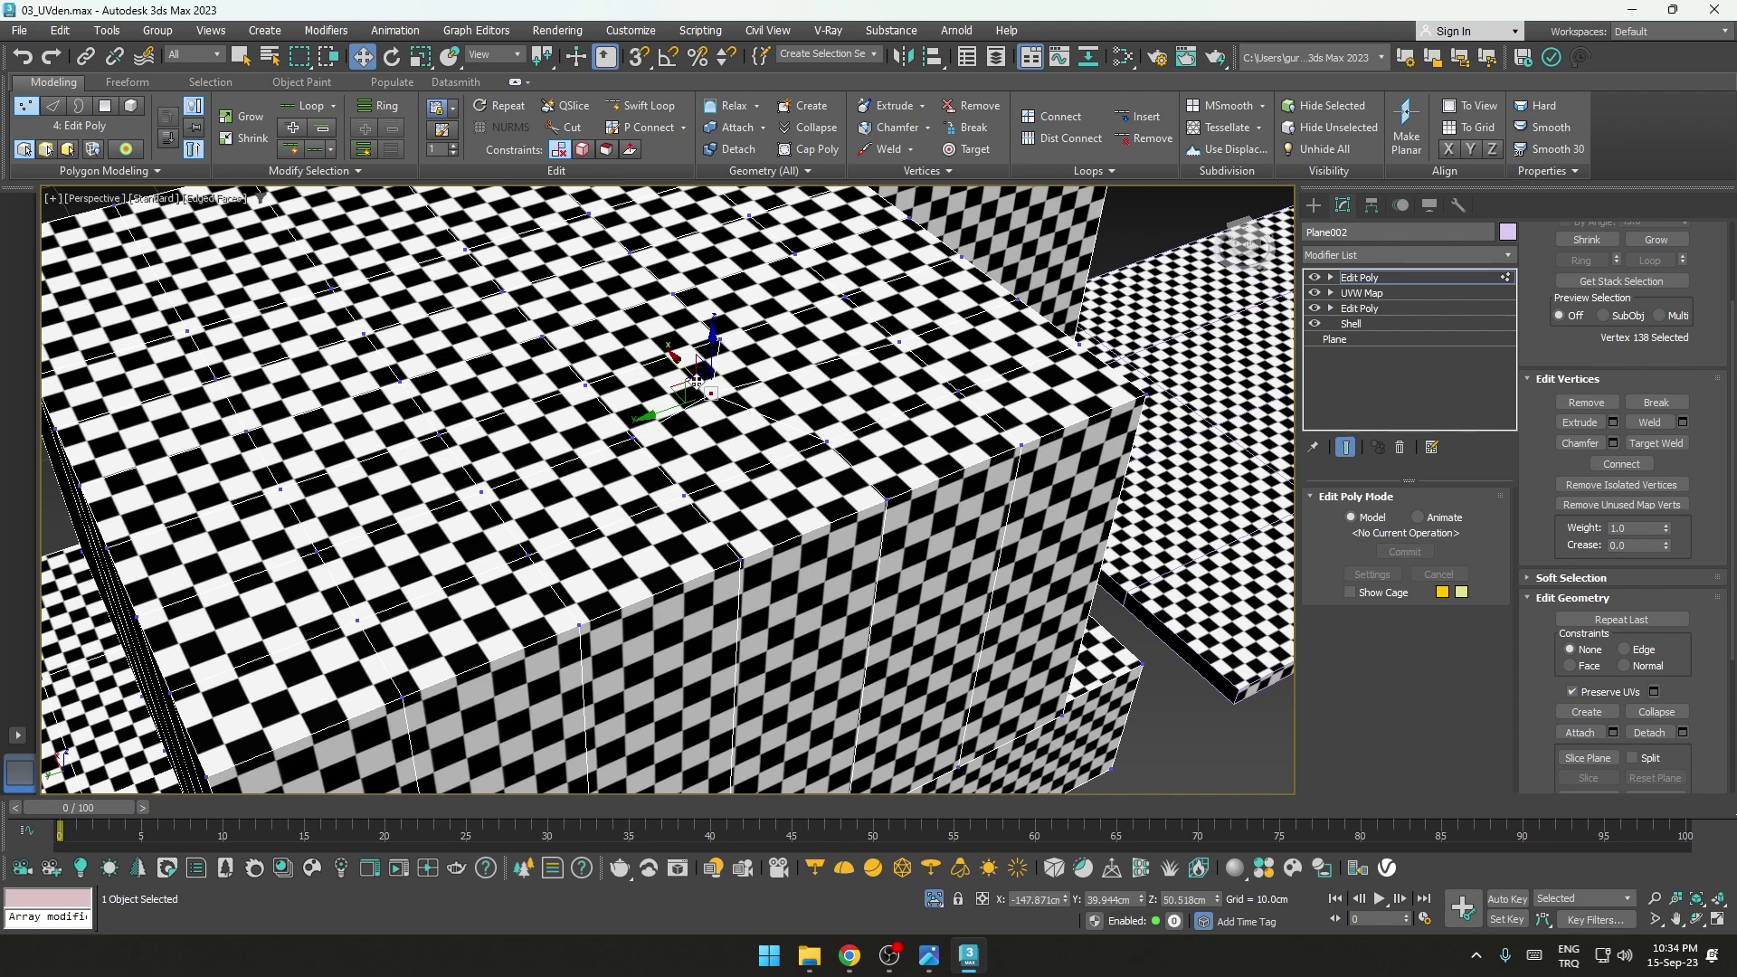
scroll(708, 392, "down", 5)
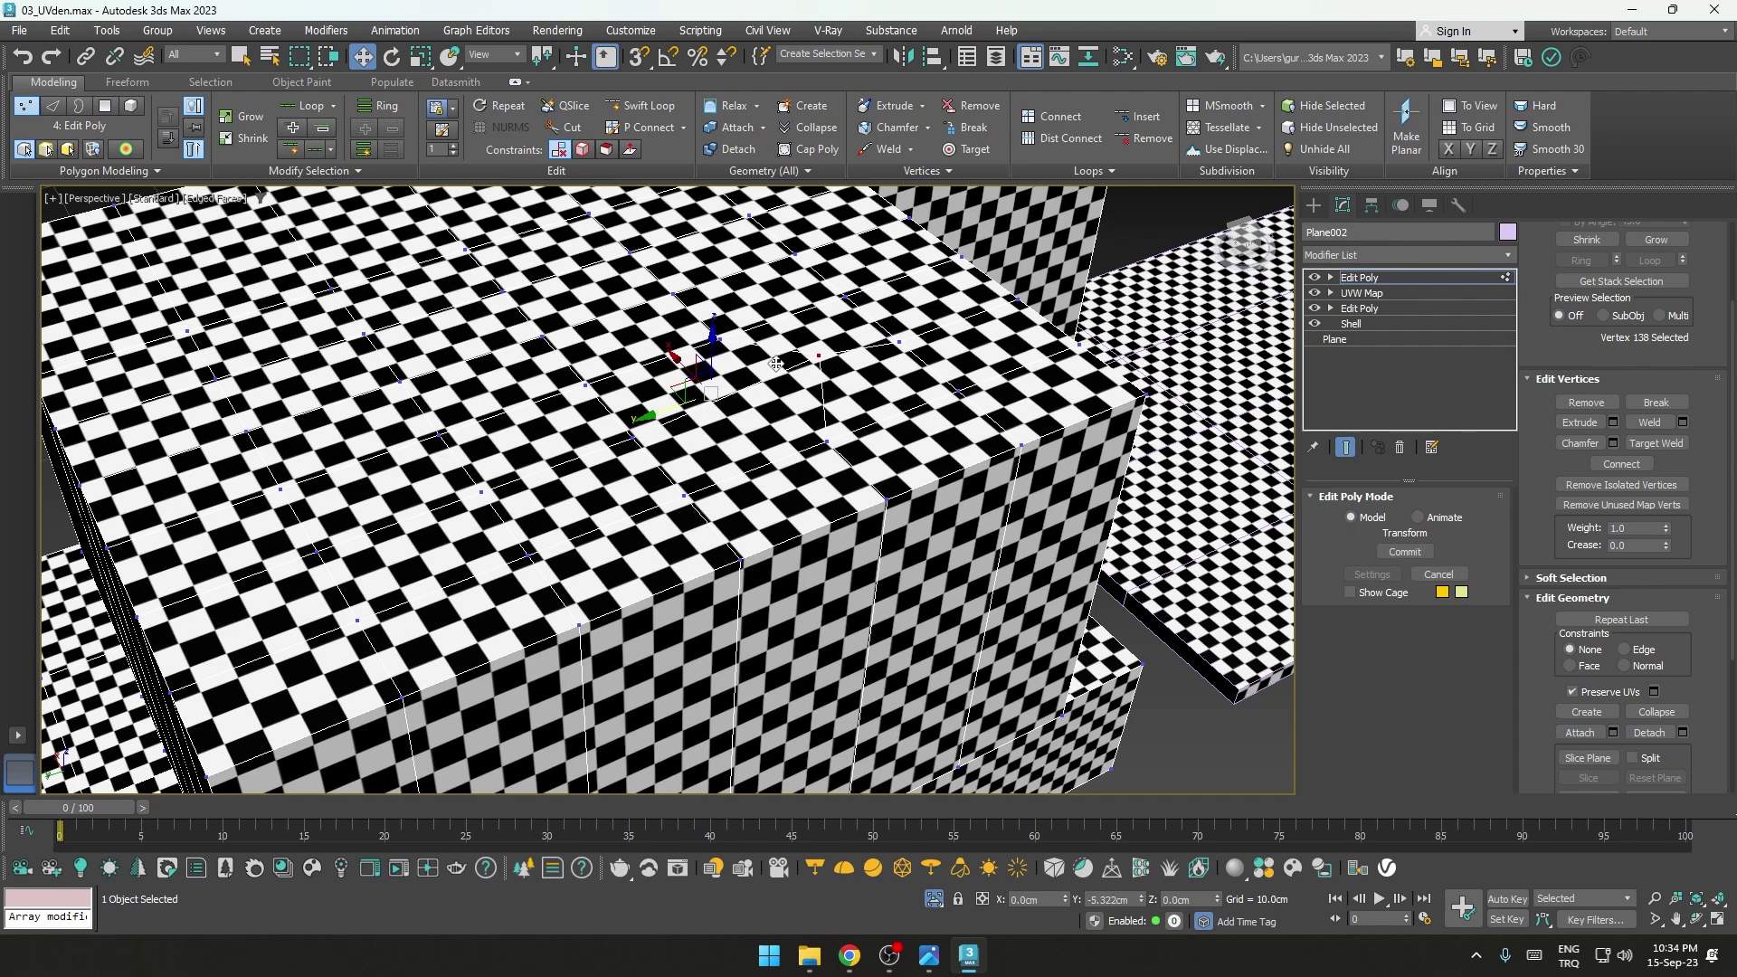
mouse_move(714, 389)
middle_mouse_down("alt")
mouse_move(808, 376)
mouse_move(1151, 423)
middle_mouse_up("alt")
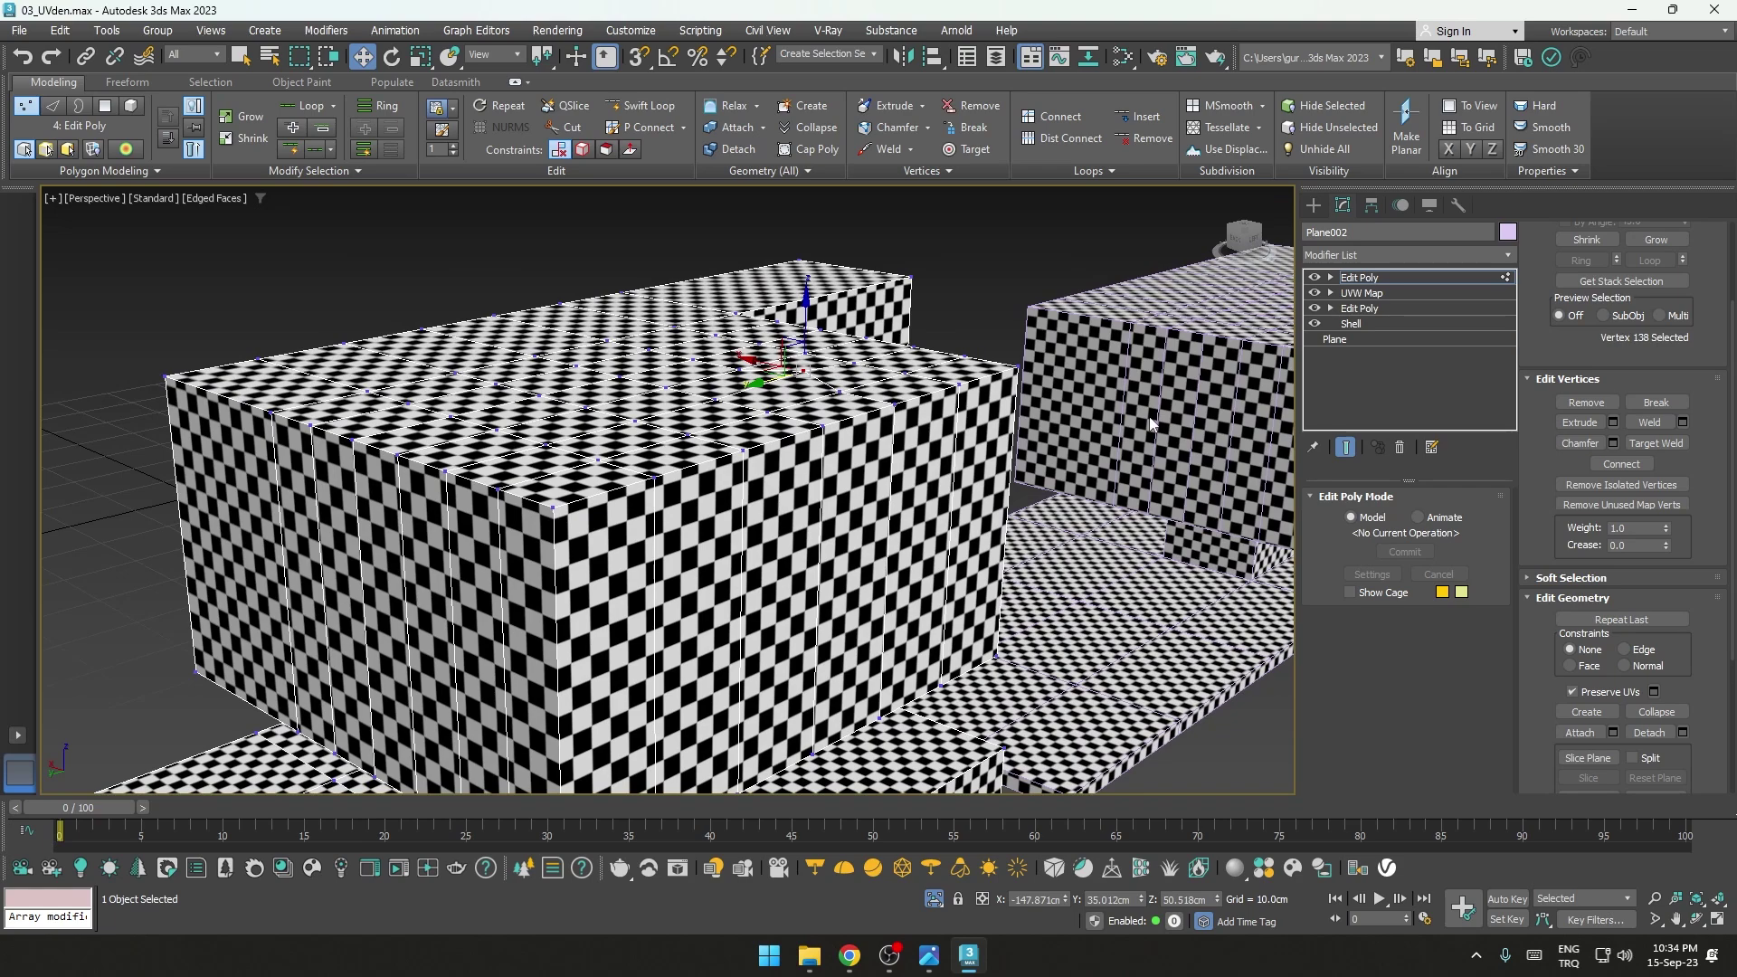
left_click(1360, 280)
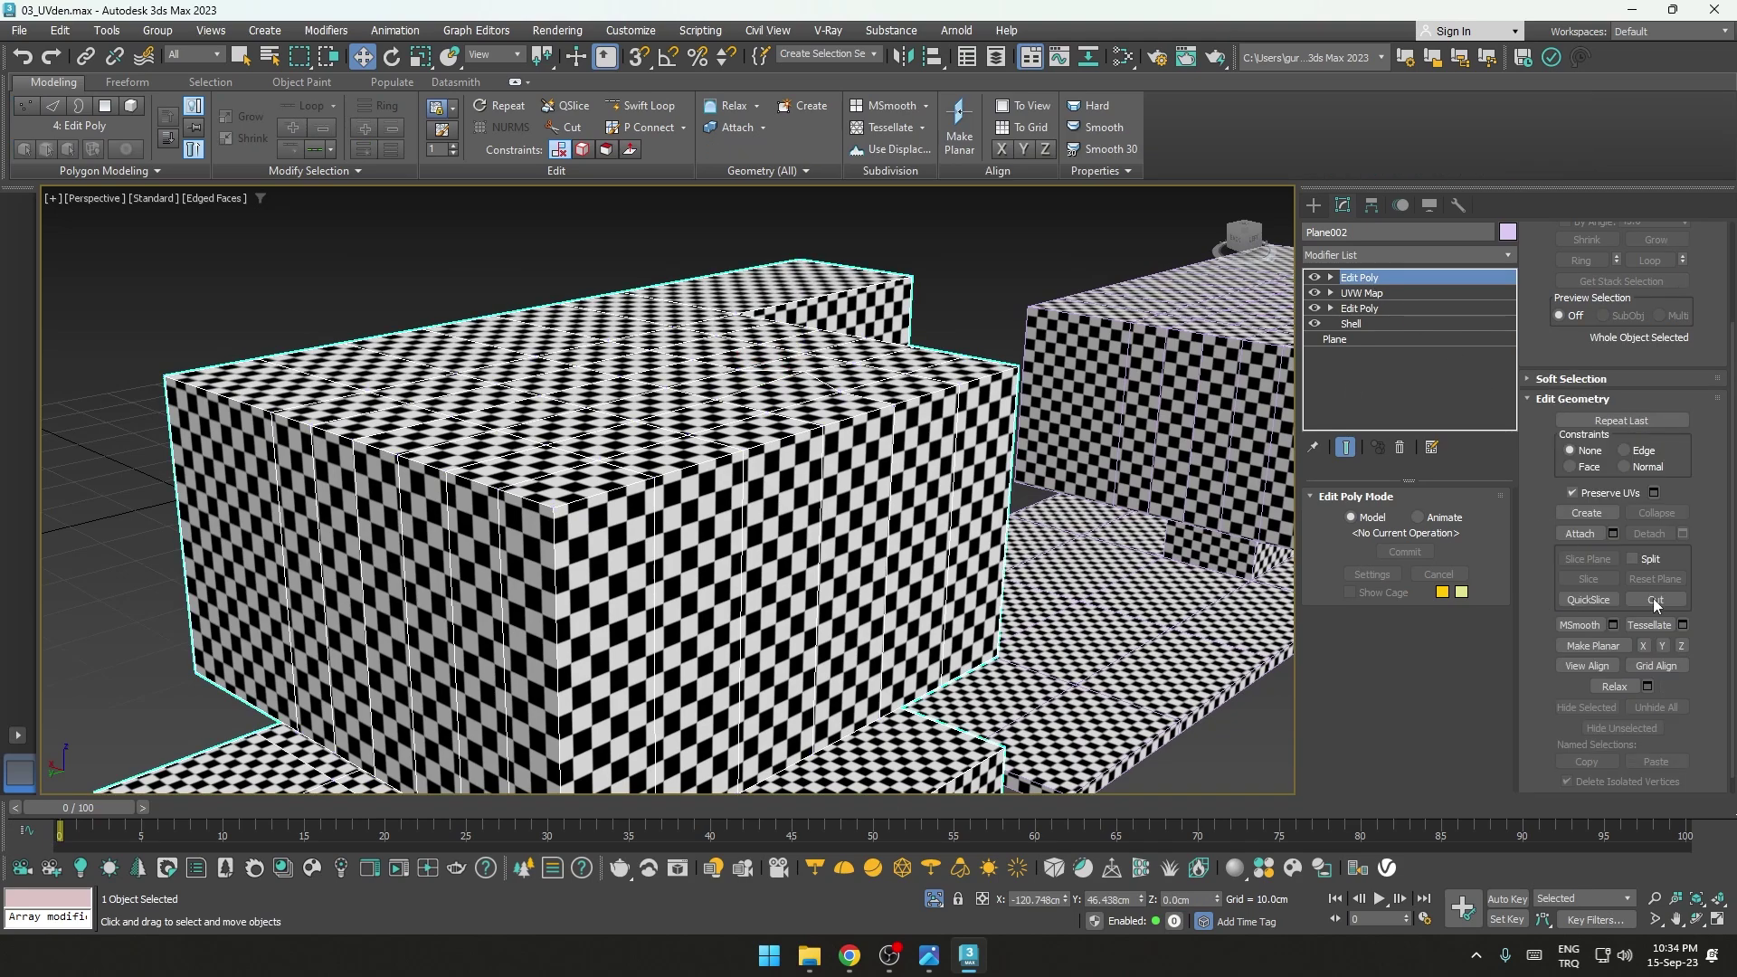
Step: Select a polygon on the box's top and extrude it about 17.8cm into a tall column
middle_click_drag(754, 420, 560, 489, "alt")
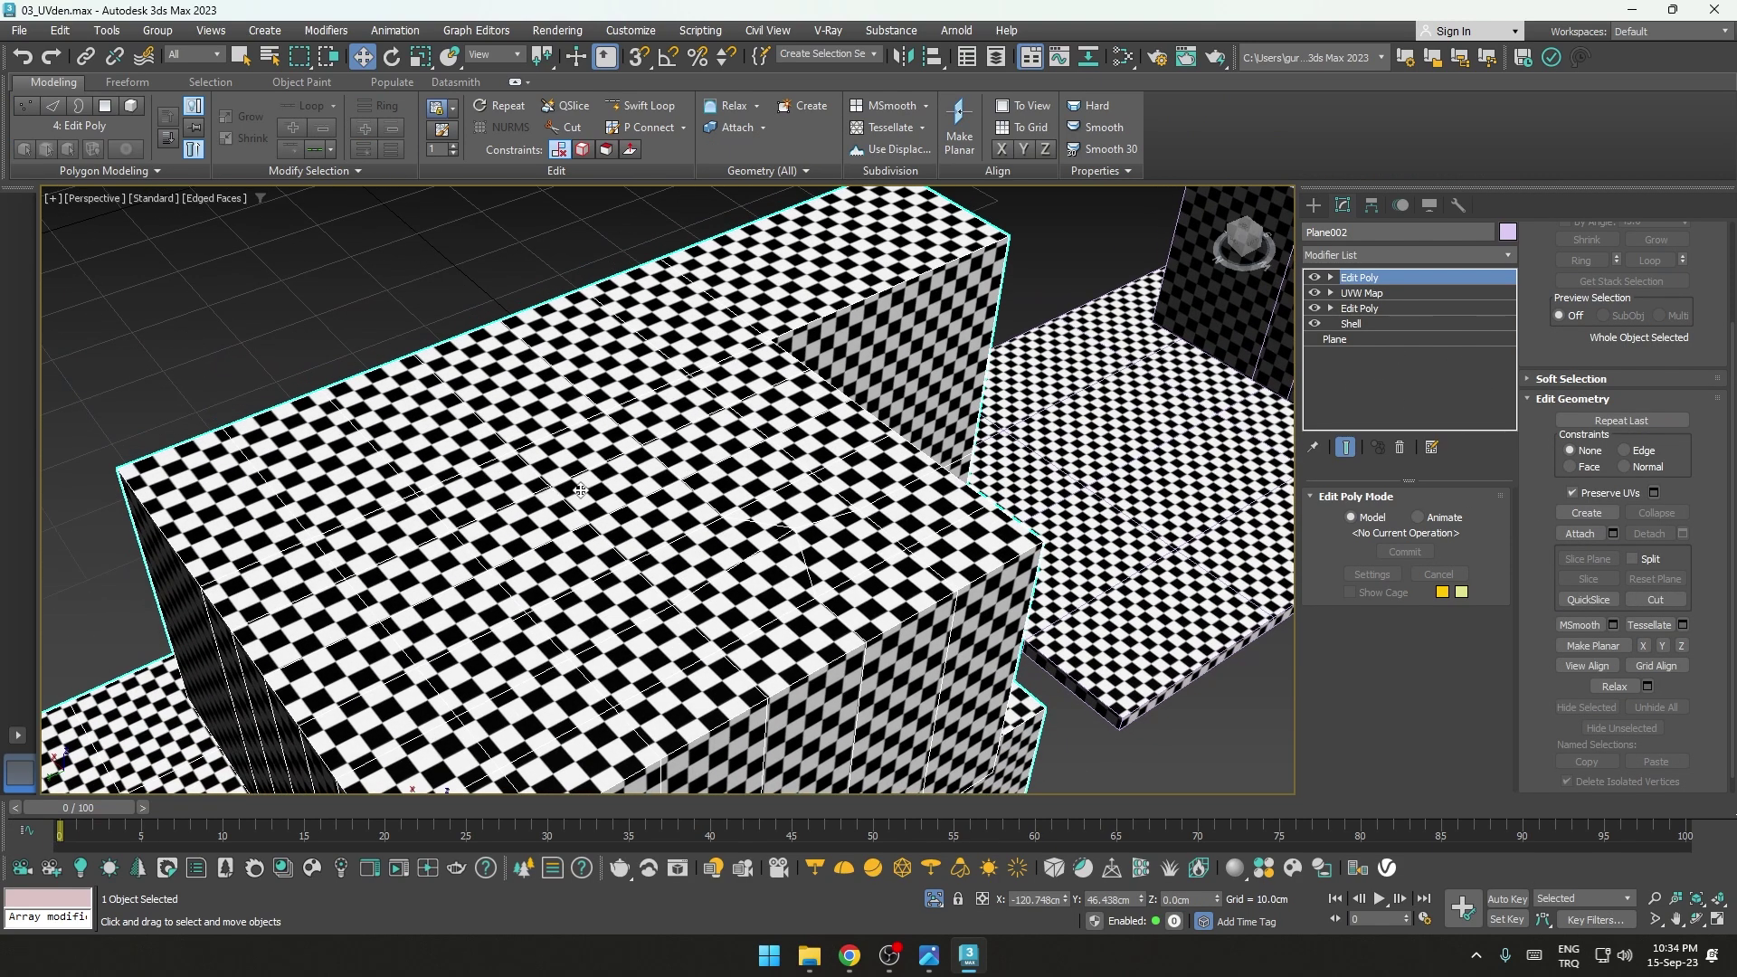
key("4")
left_click(520, 528)
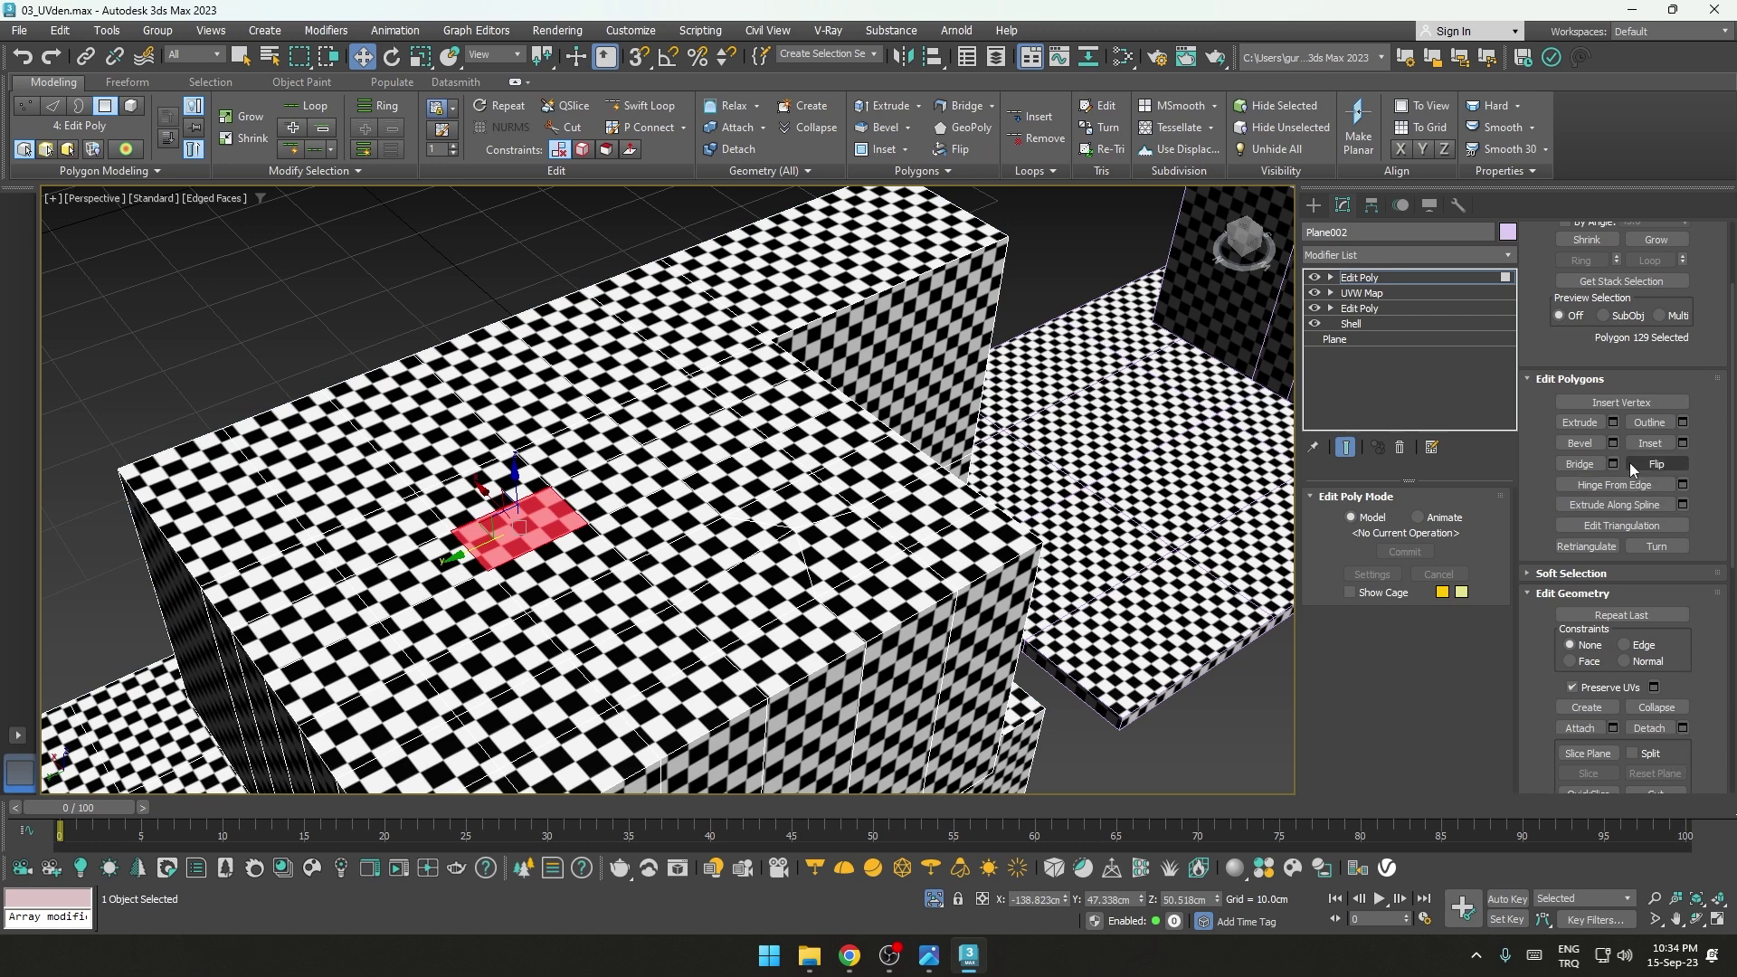
left_click(1614, 422)
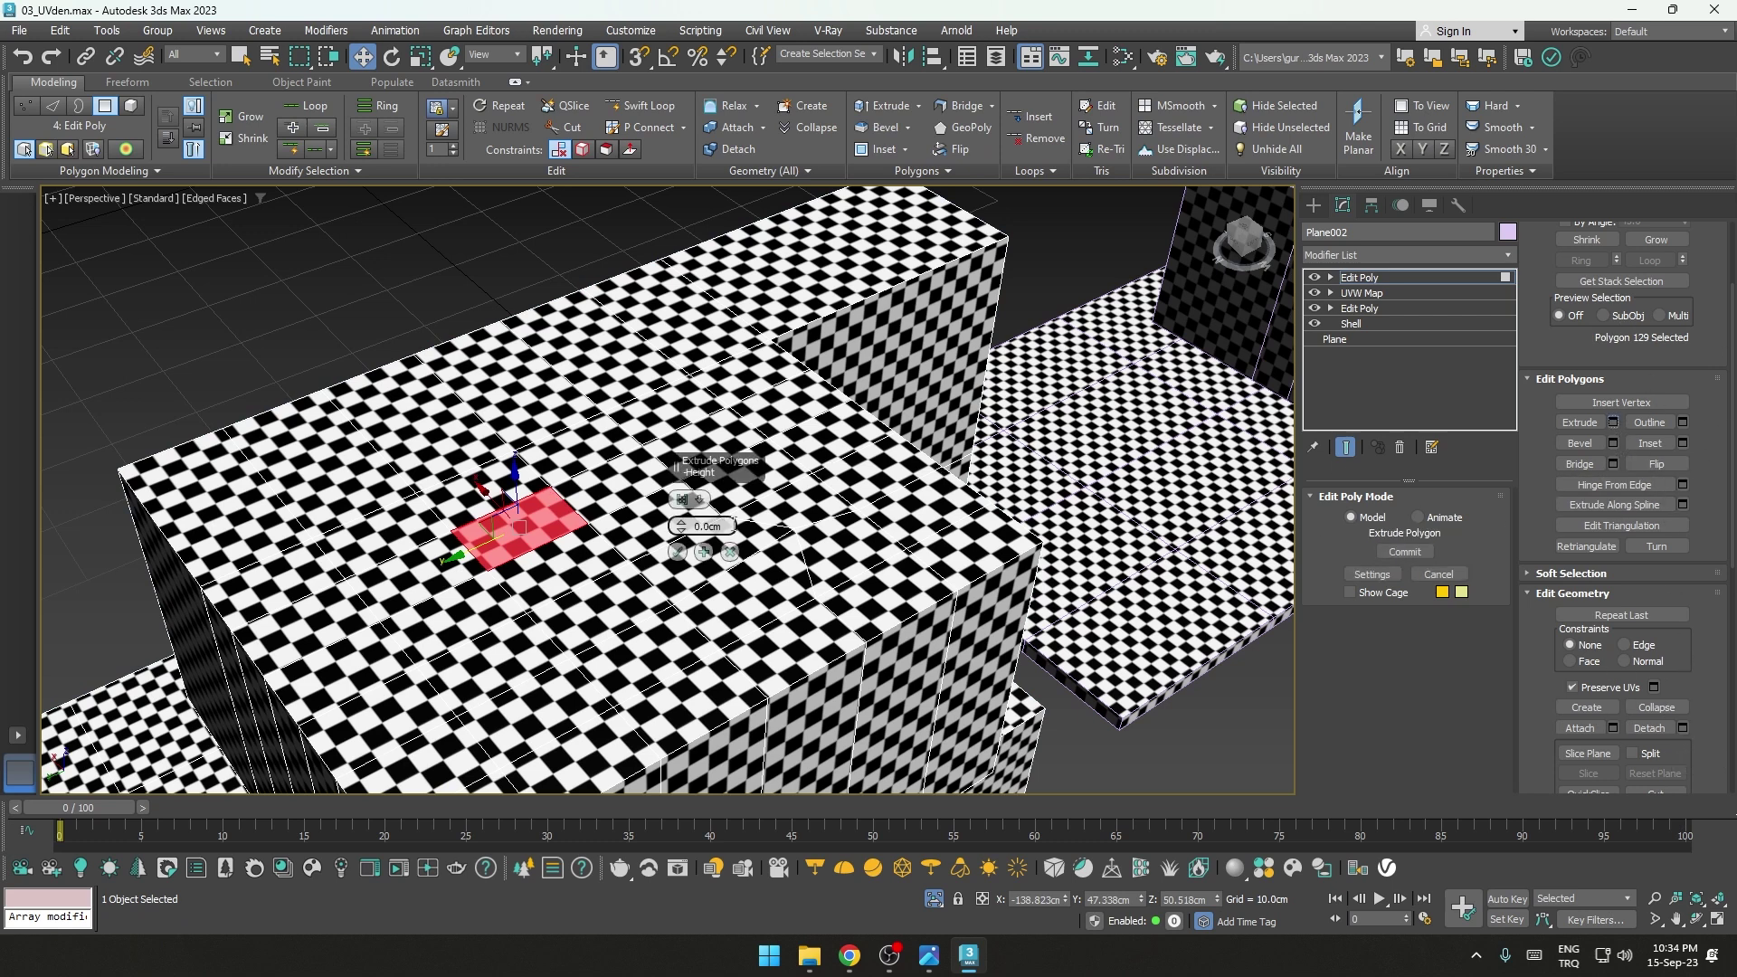
left_click_drag(689, 530, 689, 471)
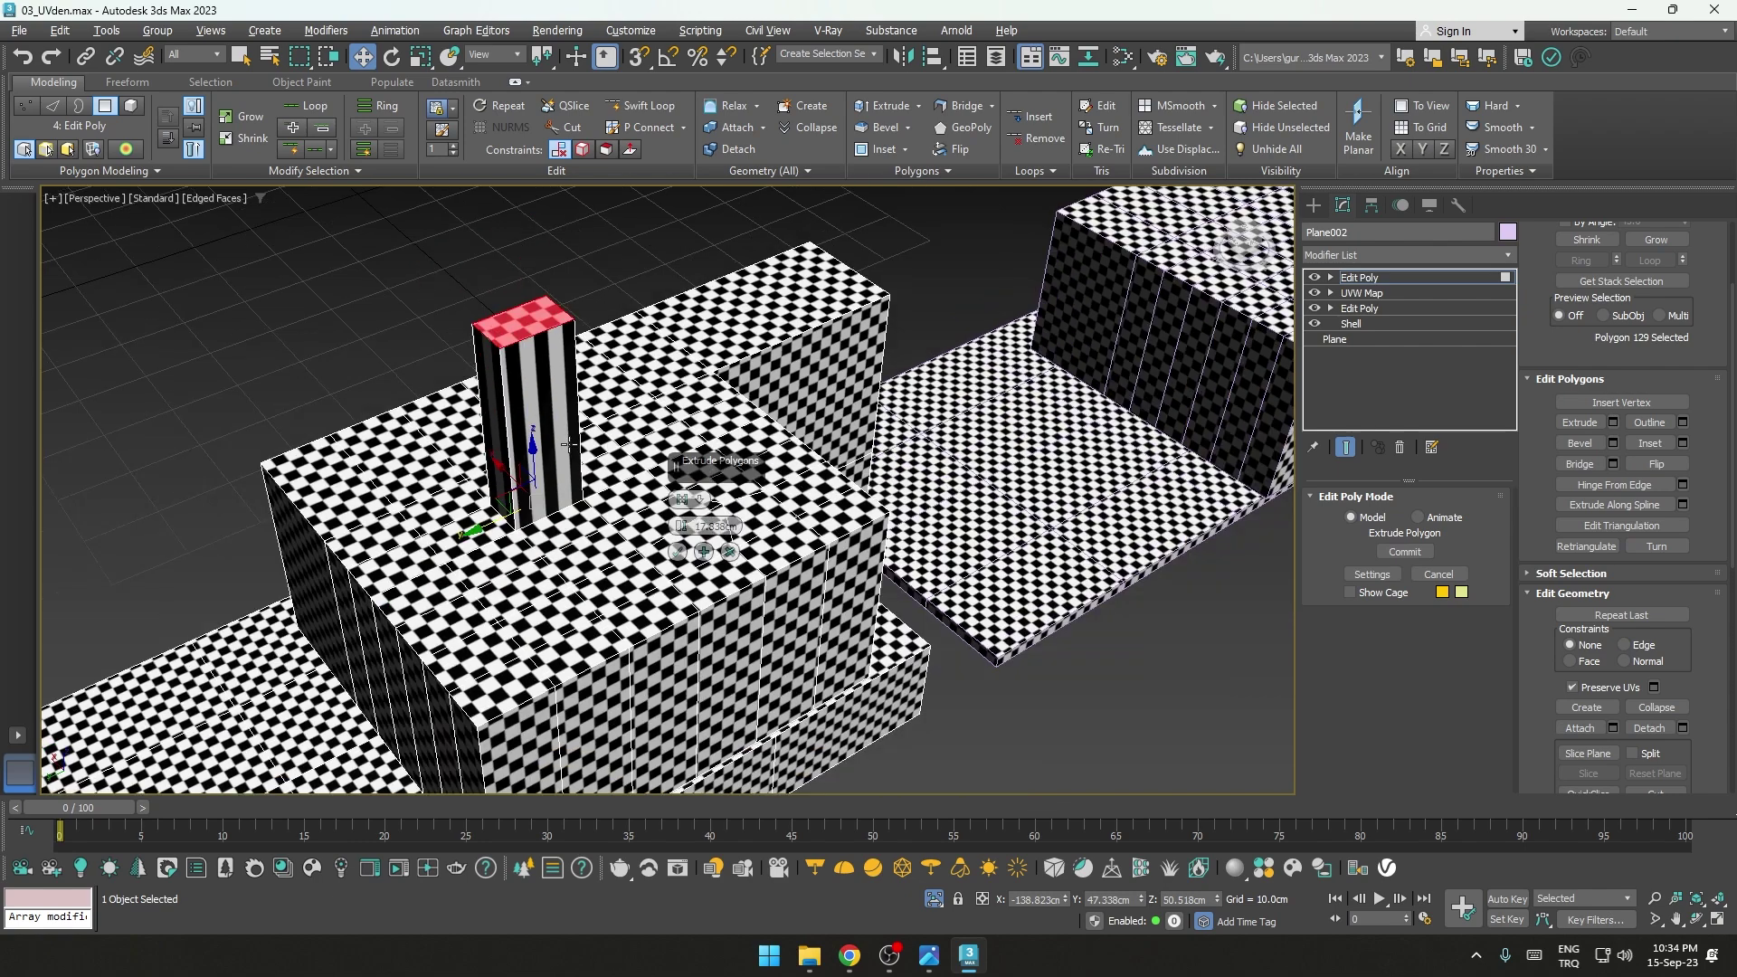
middle_click_drag(633, 453, 407, 360, "alt")
left_click(407, 360)
Step: Commit the extrusion, inspect the column's stretched side stripes, then bring up the 03_PreserveUVs.png screenshot
middle_click_drag(574, 504, 541, 560, "alt")
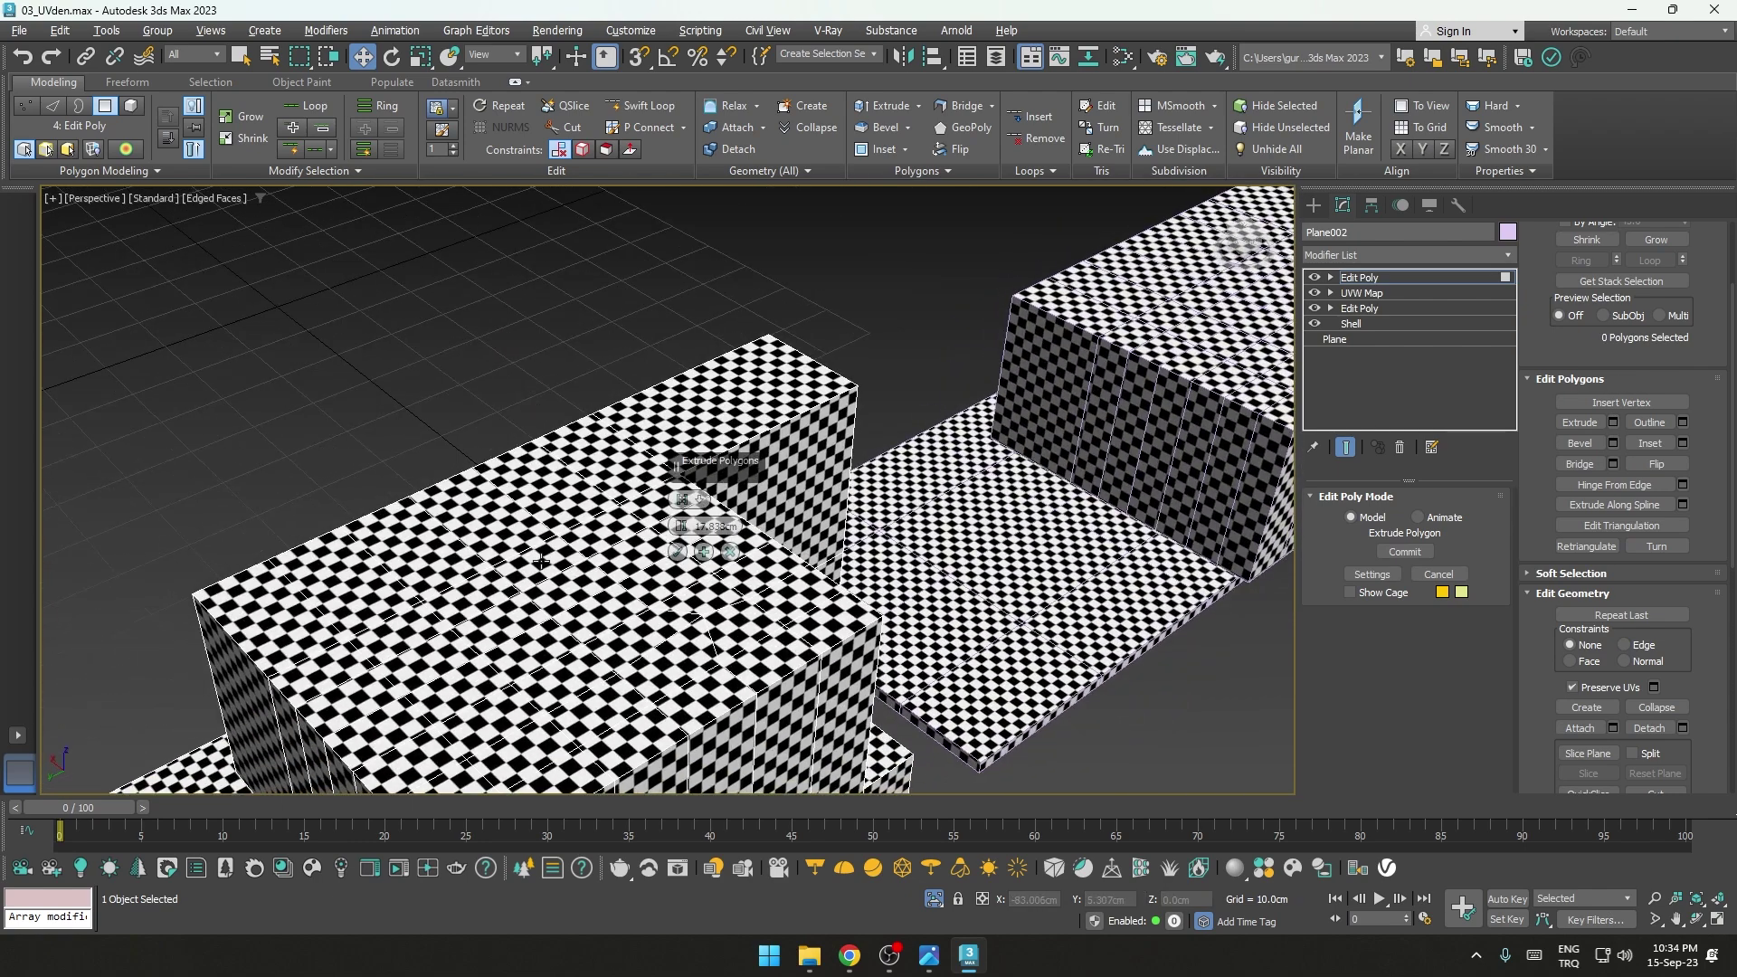
left_click(495, 595)
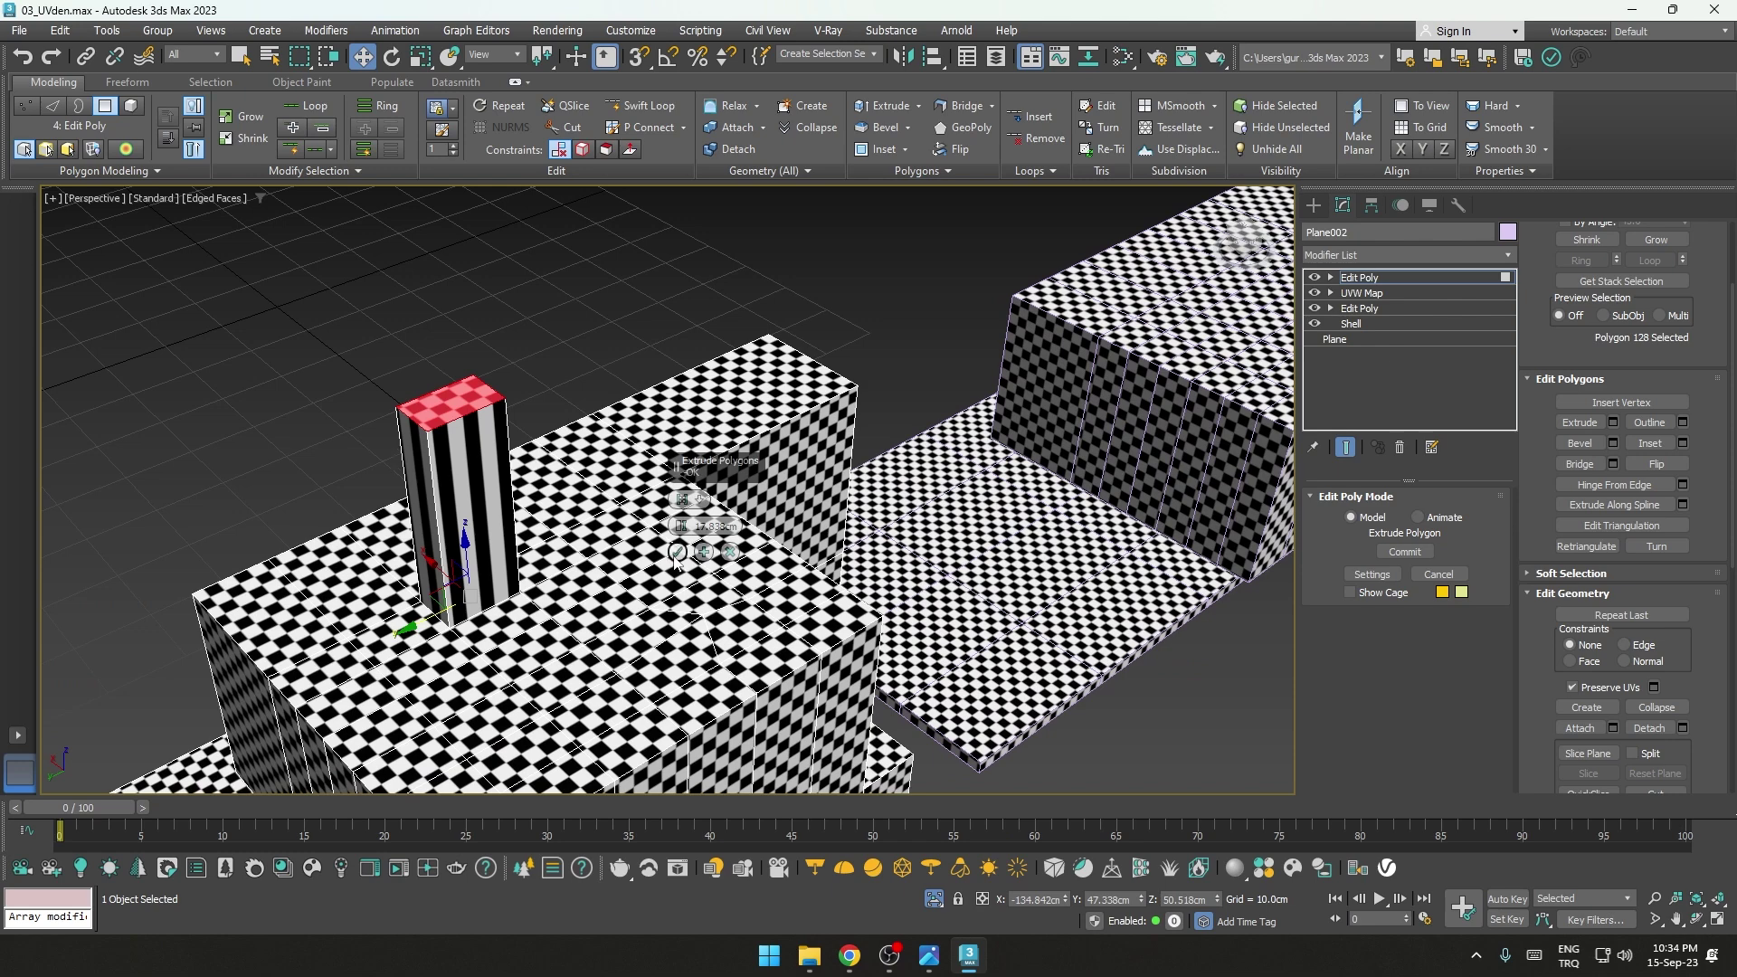
left_click(677, 552)
left_click(548, 384)
middle_click_drag(548, 385, 513, 399, "alt")
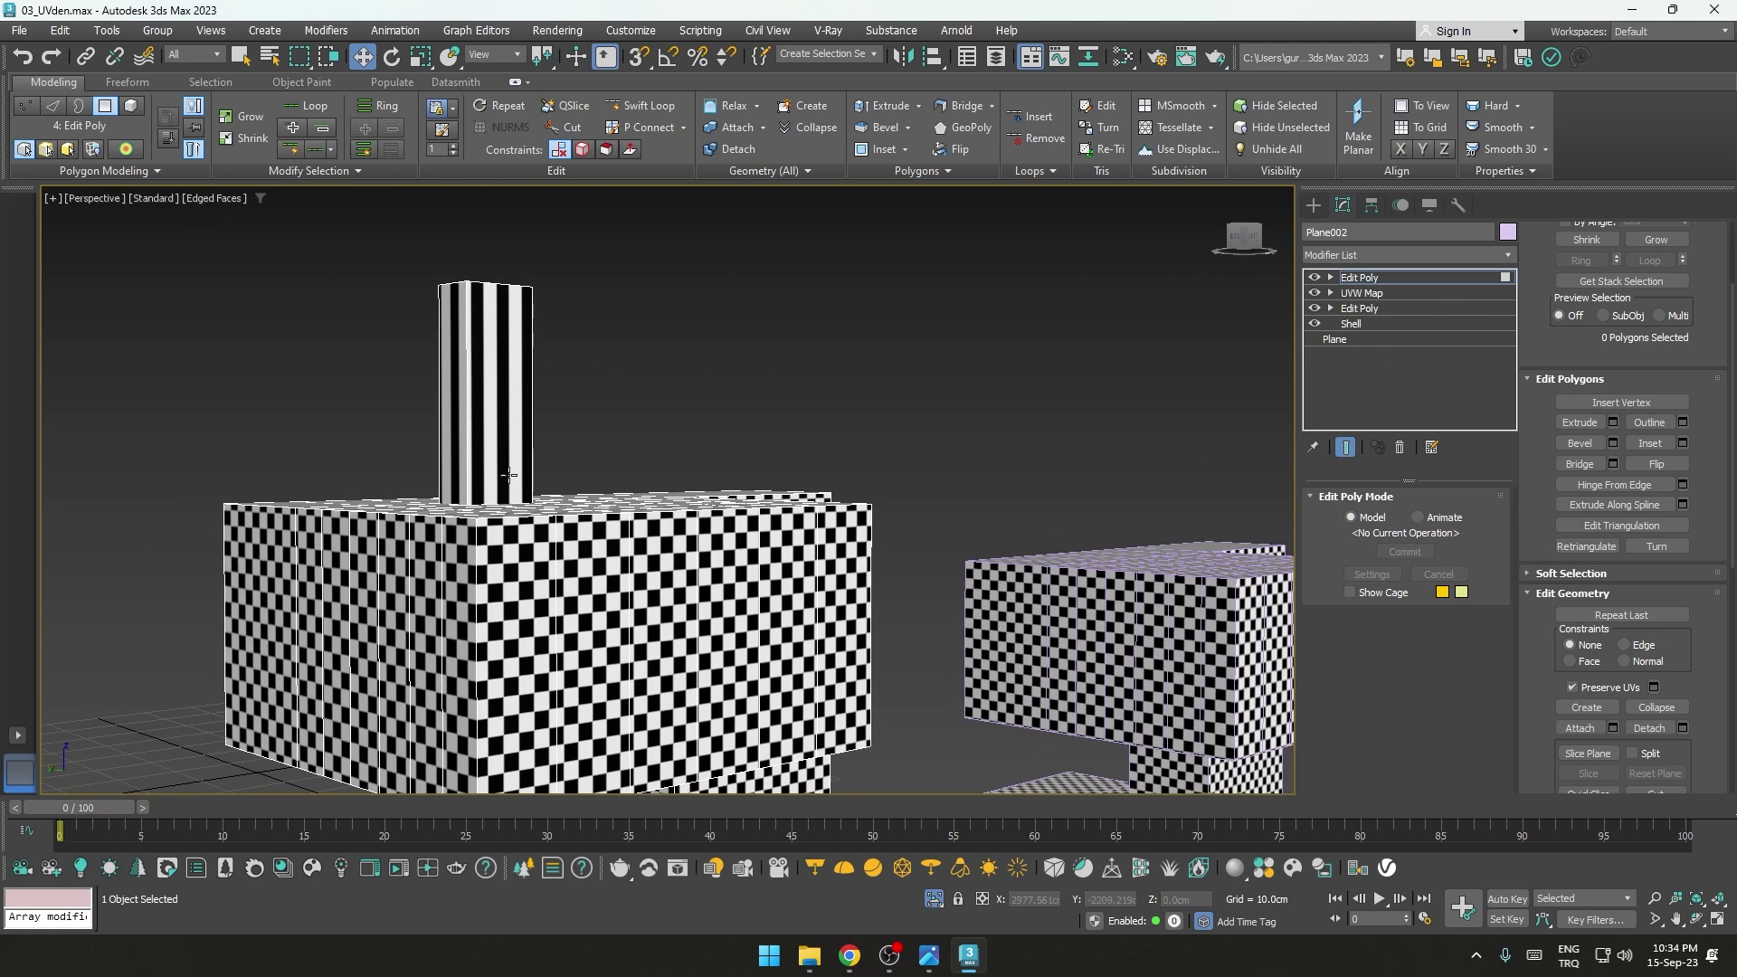
mouse_move(579, 502)
middle_mouse_down("alt")
mouse_move(612, 460)
mouse_move(721, 530)
middle_mouse_up("alt")
right_click(818, 665)
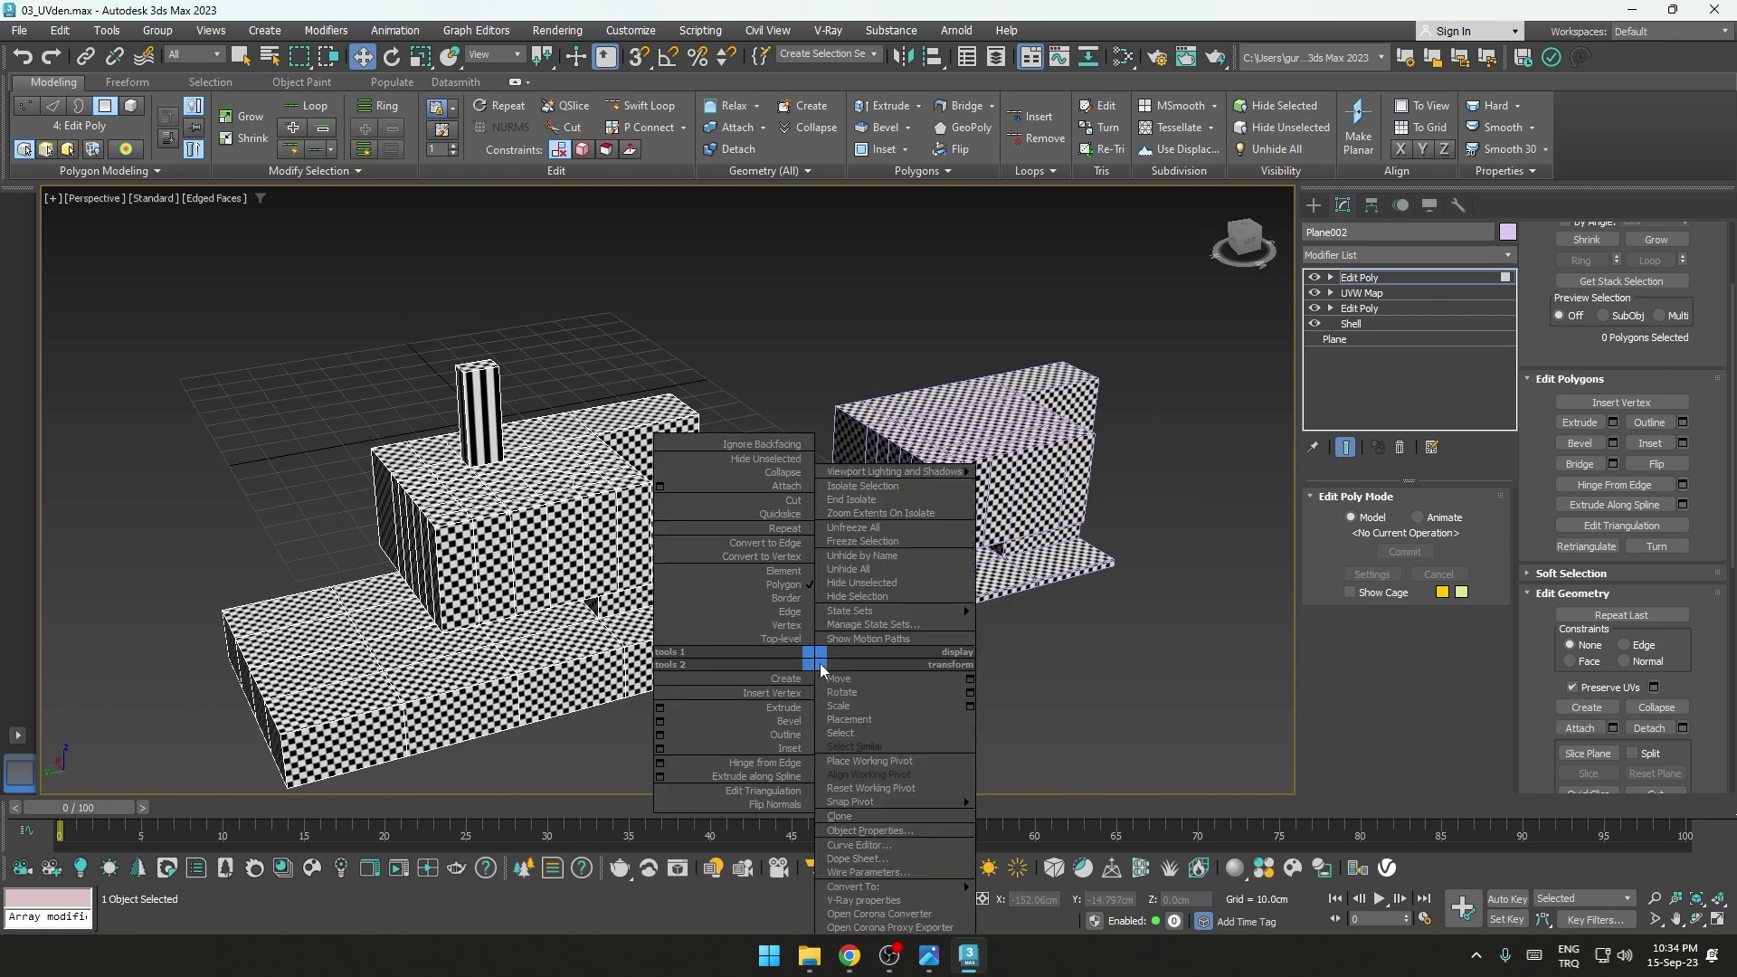
left_click(770, 606)
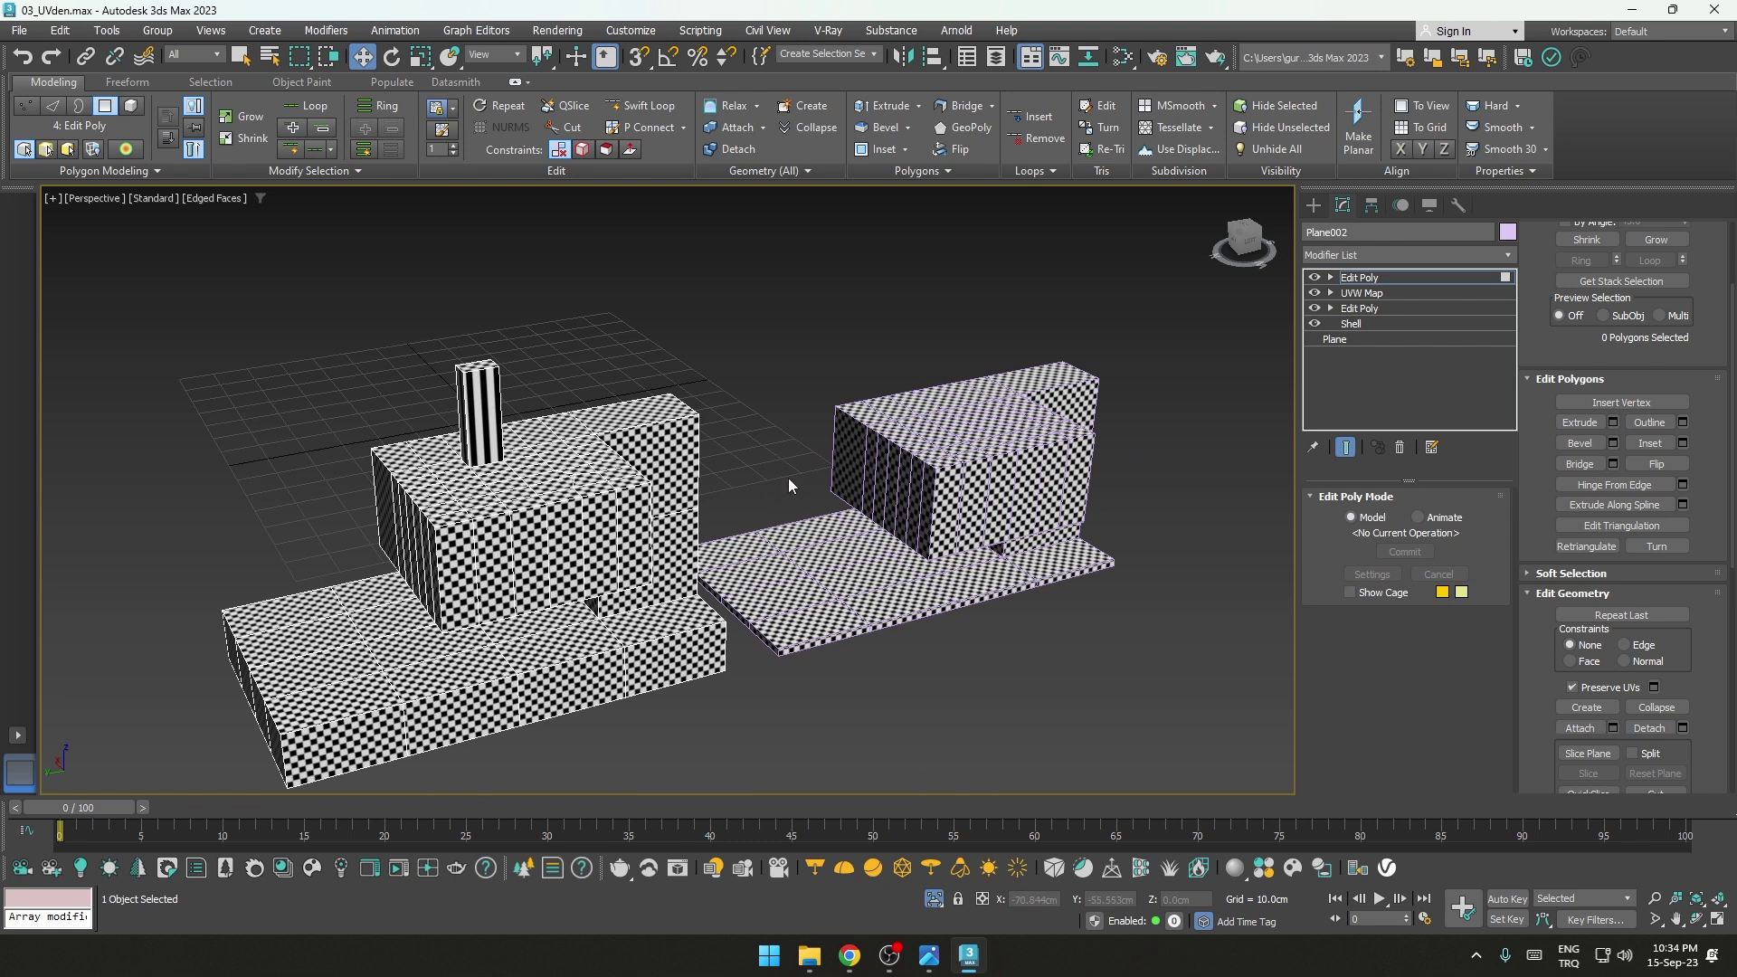
left_click(929, 956)
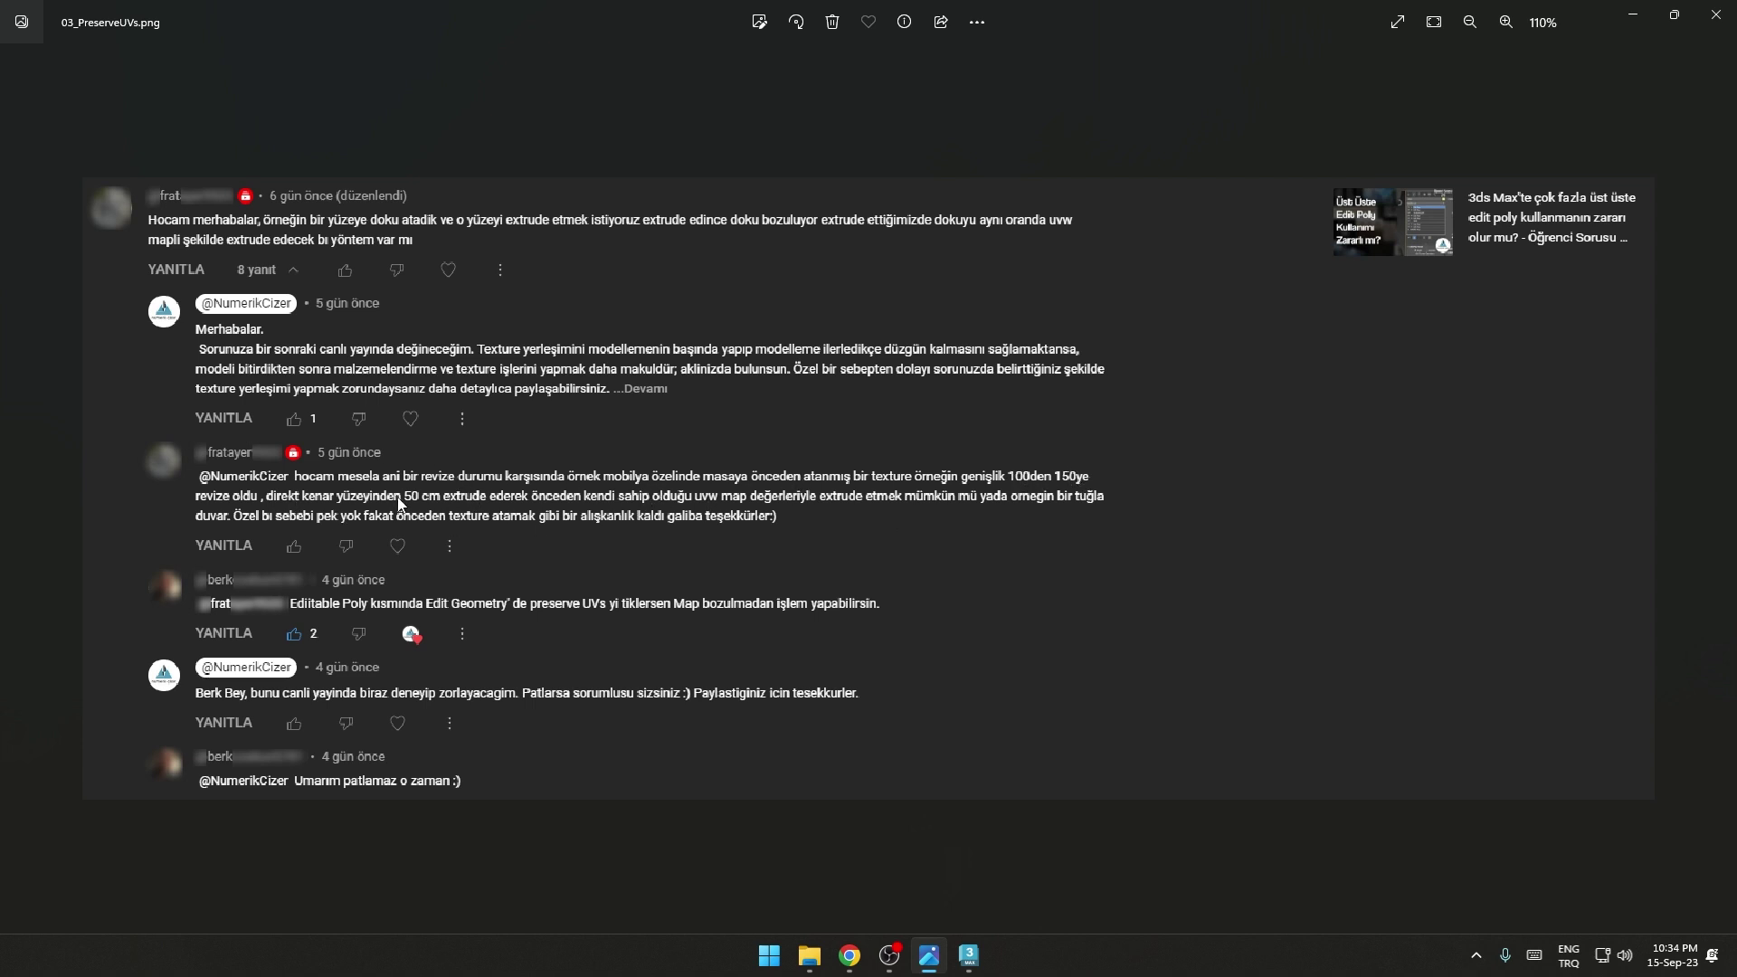
mouse_move(968, 955)
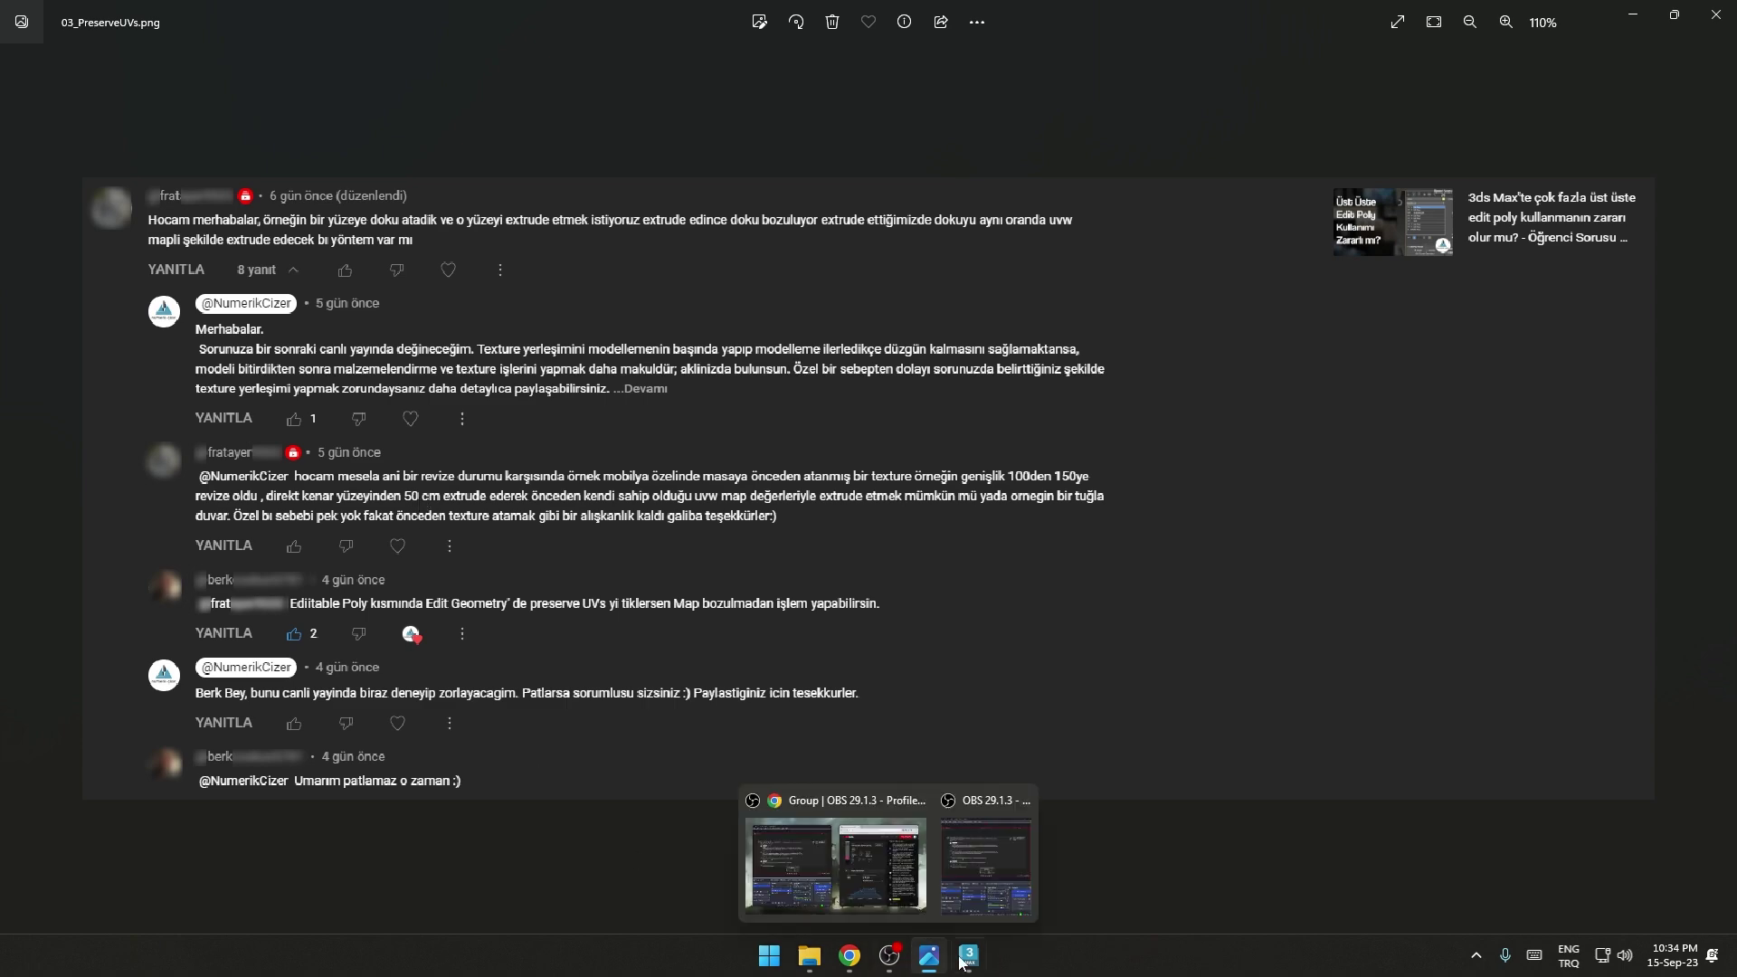
Step: Return from Windows Photos to the 3ds Max scene and pan the view up
left_click(986, 855)
middle_click_drag(778, 660, 793, 562)
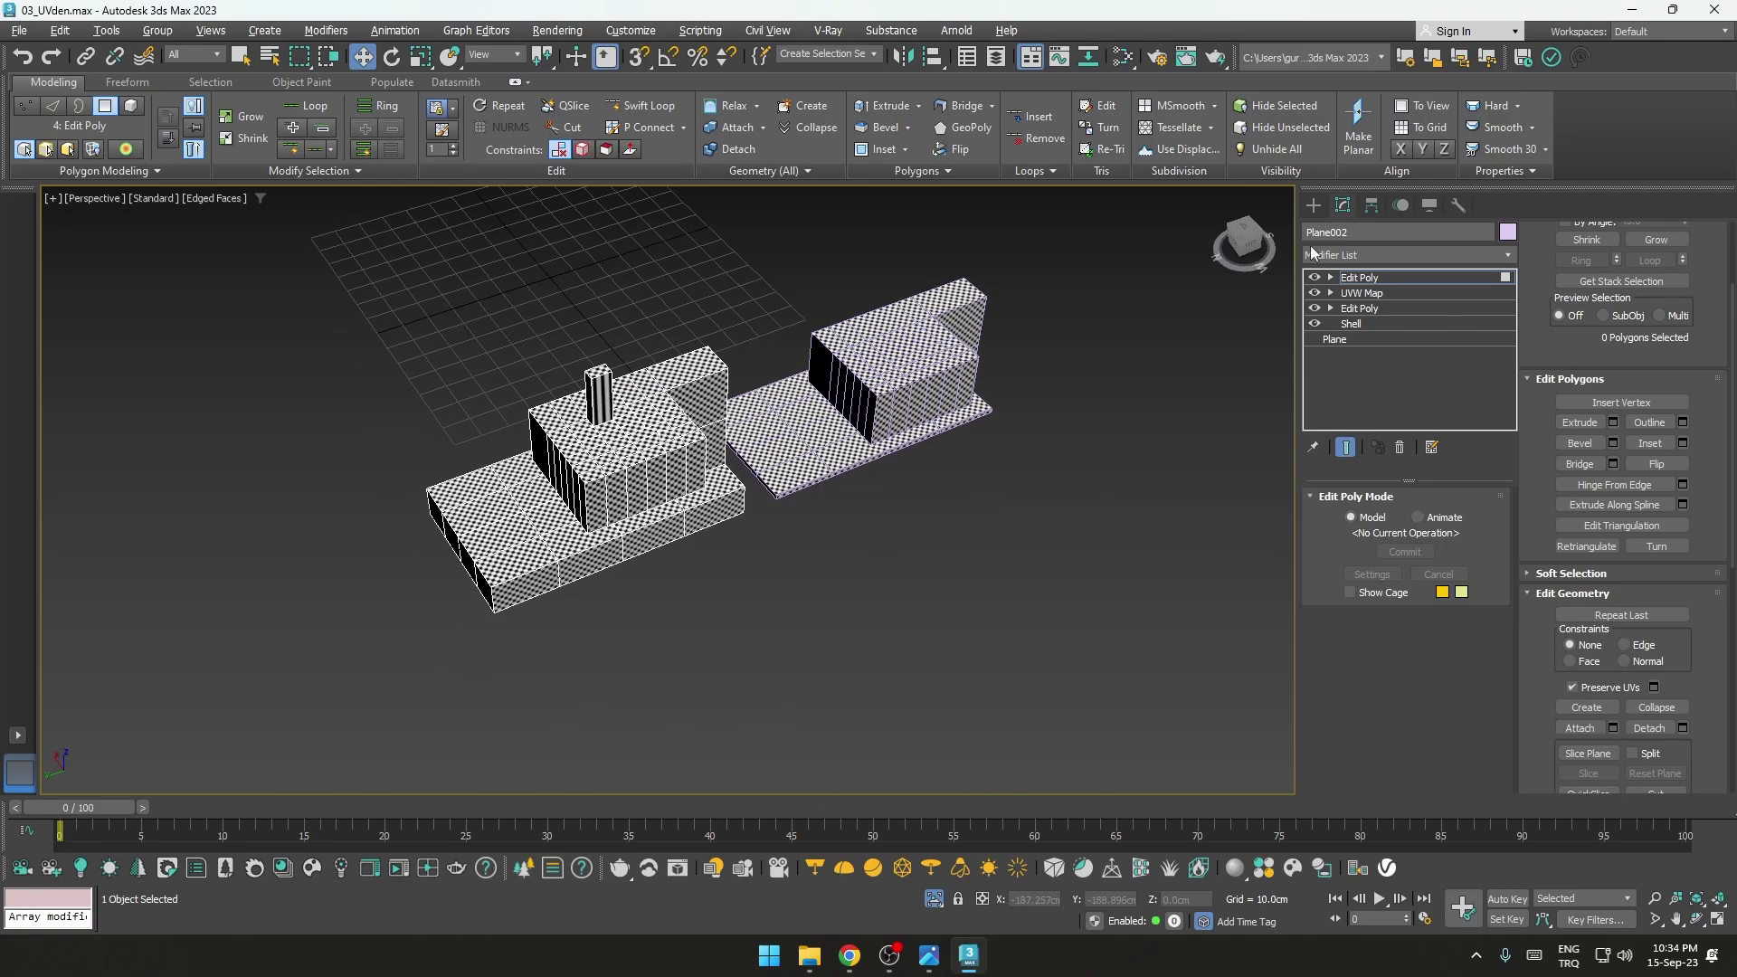
Step: Draw a test plane in the empty area, then delete it
left_click(1314, 204)
left_click(1355, 350)
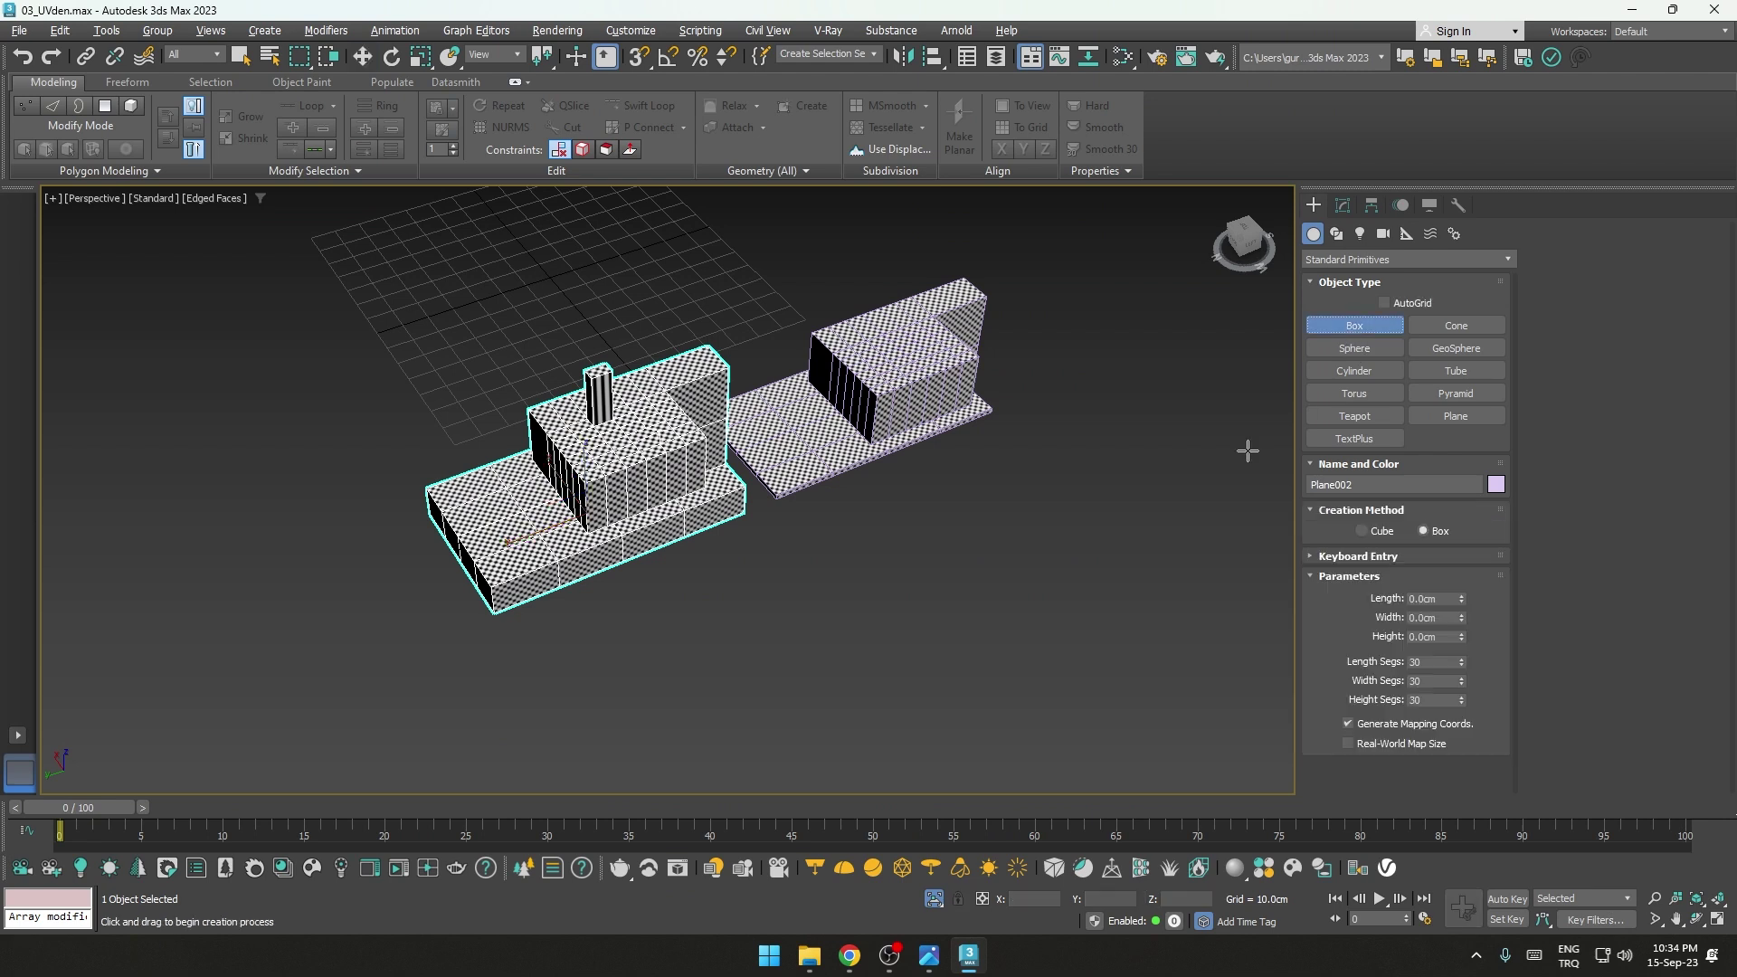
left_click(1456, 415)
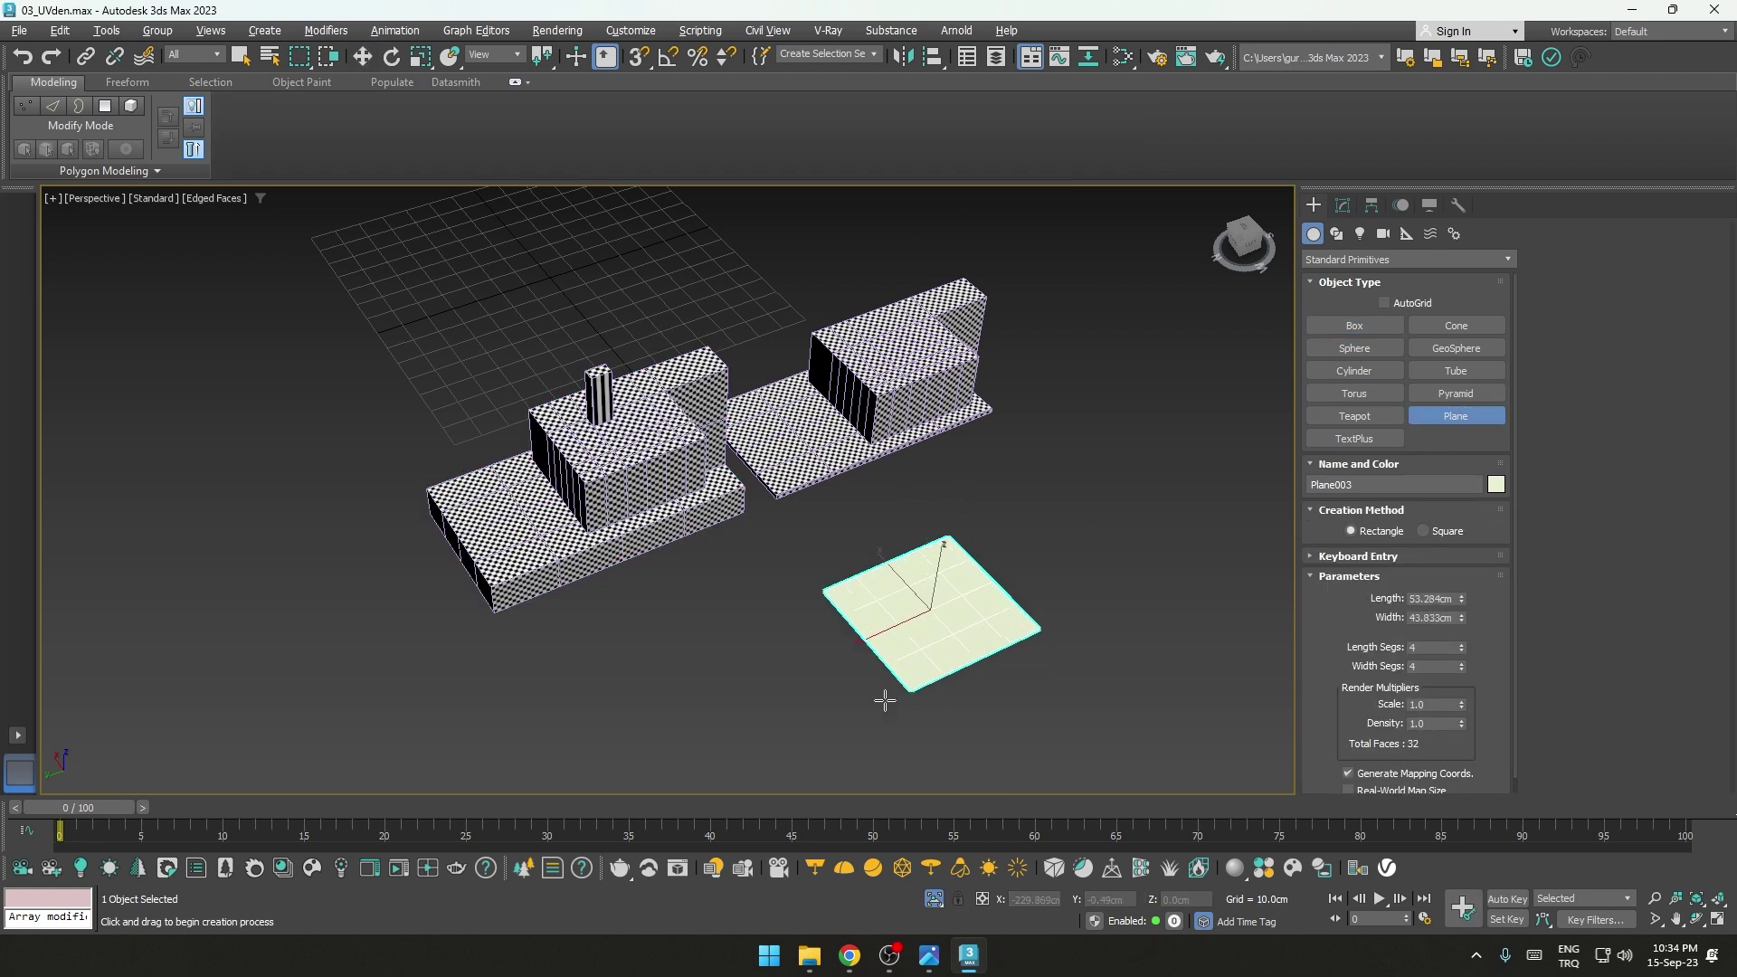
left_click_drag(951, 541, 848, 708)
key("w")
key("Delete")
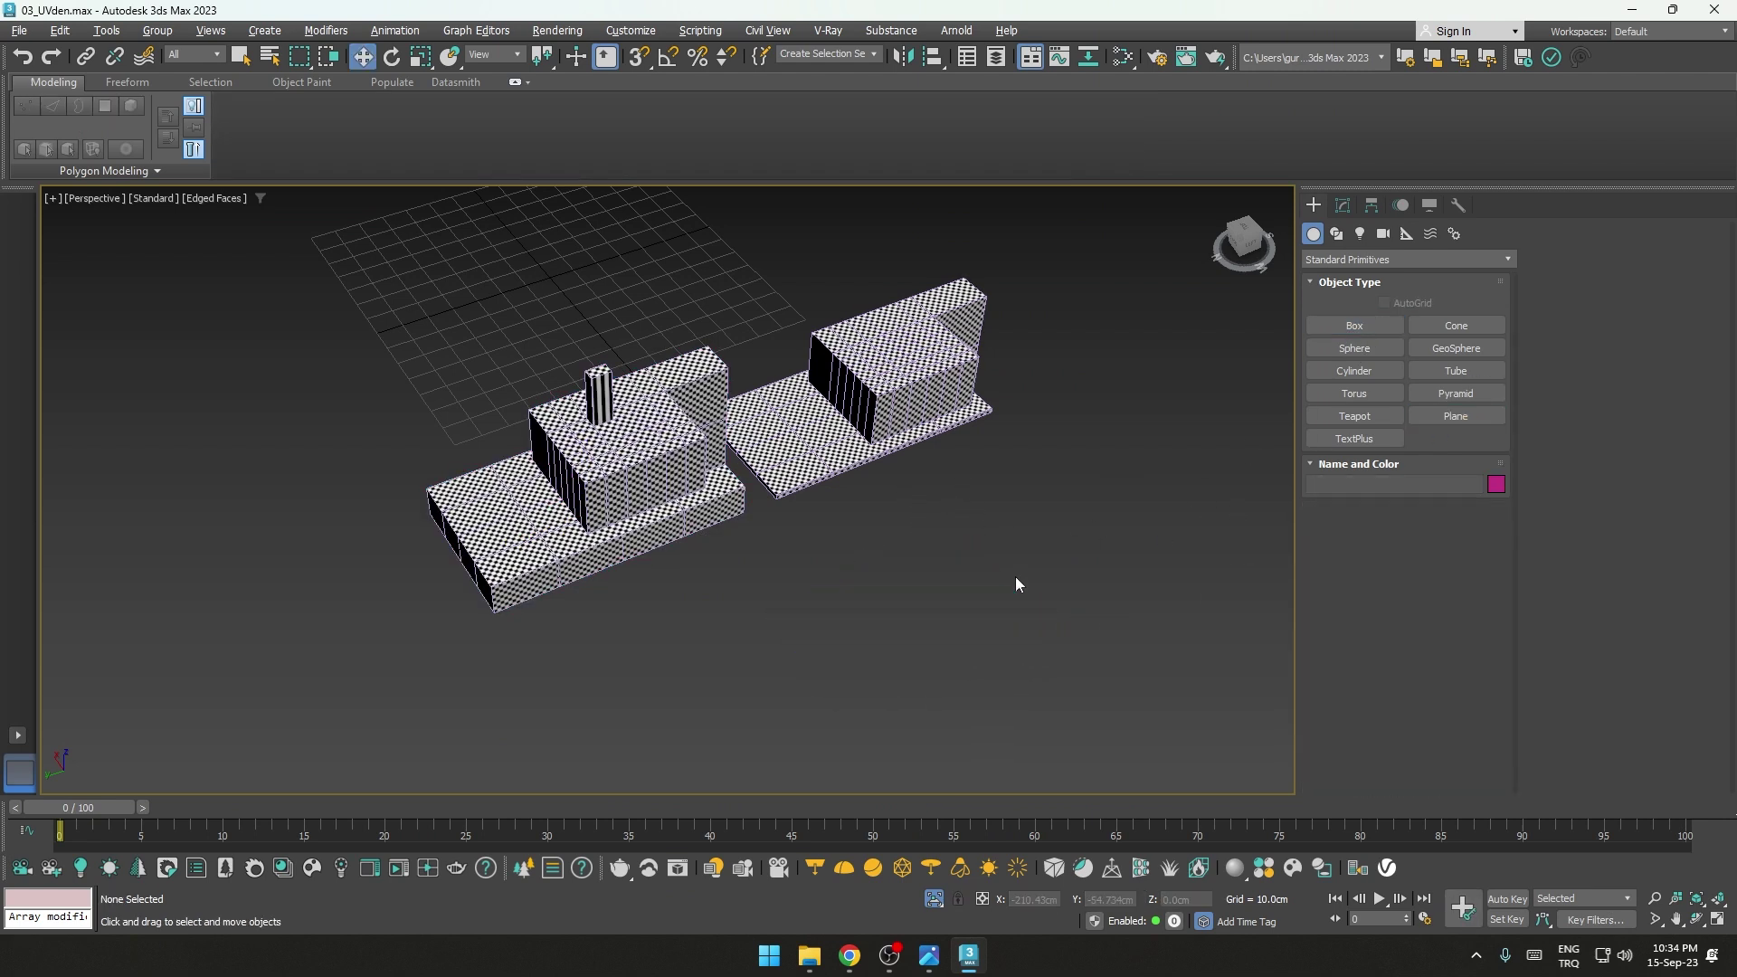
Step: Create a 100×40×3 cm box with 1 length, width and height segment
left_click(1355, 325)
left_click_drag(1037, 510, 908, 708)
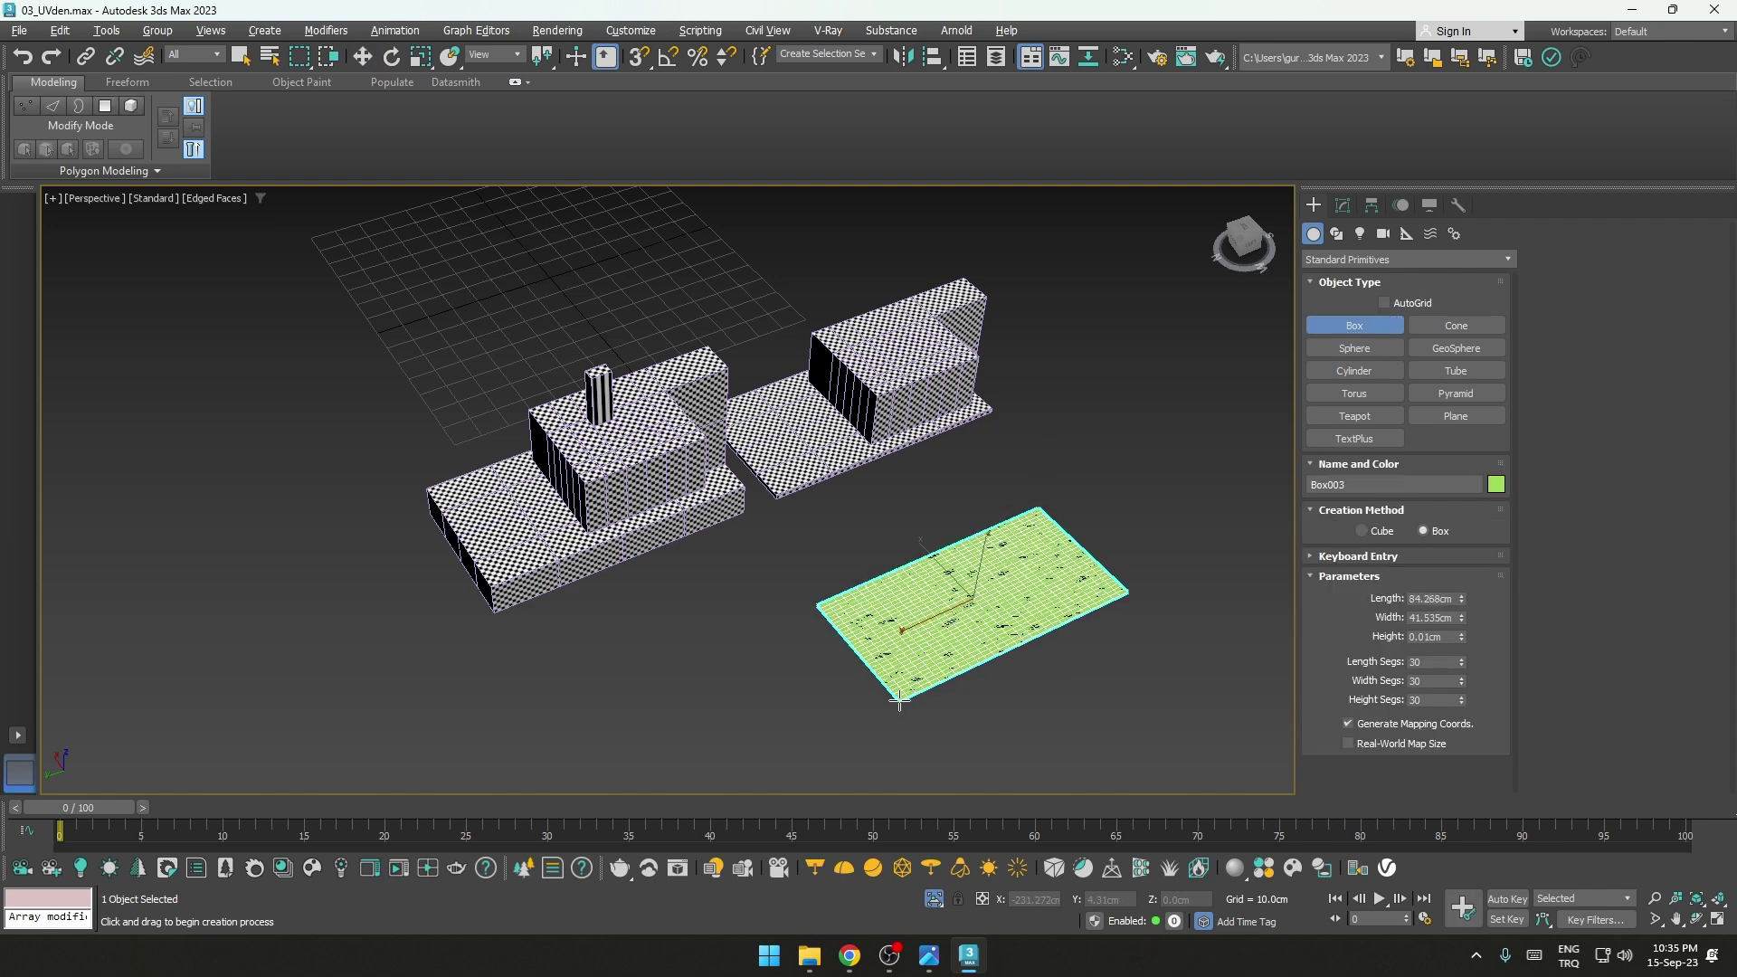
left_click(1424, 633)
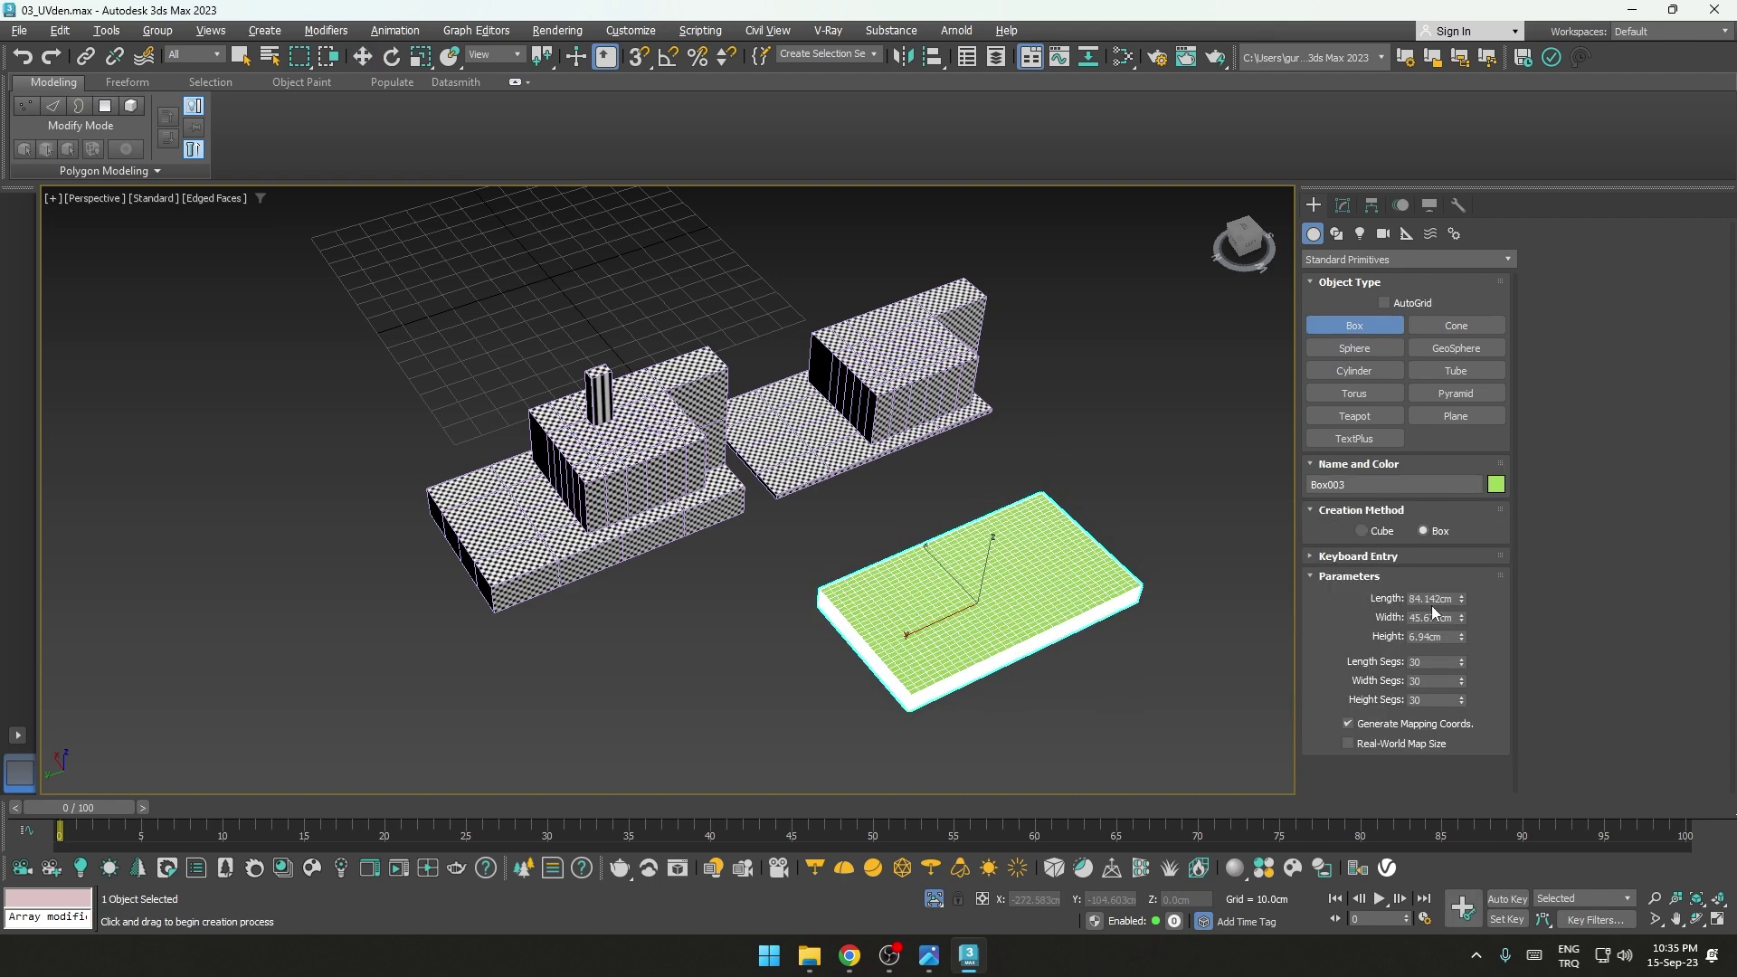
type("0")
key("Tab")
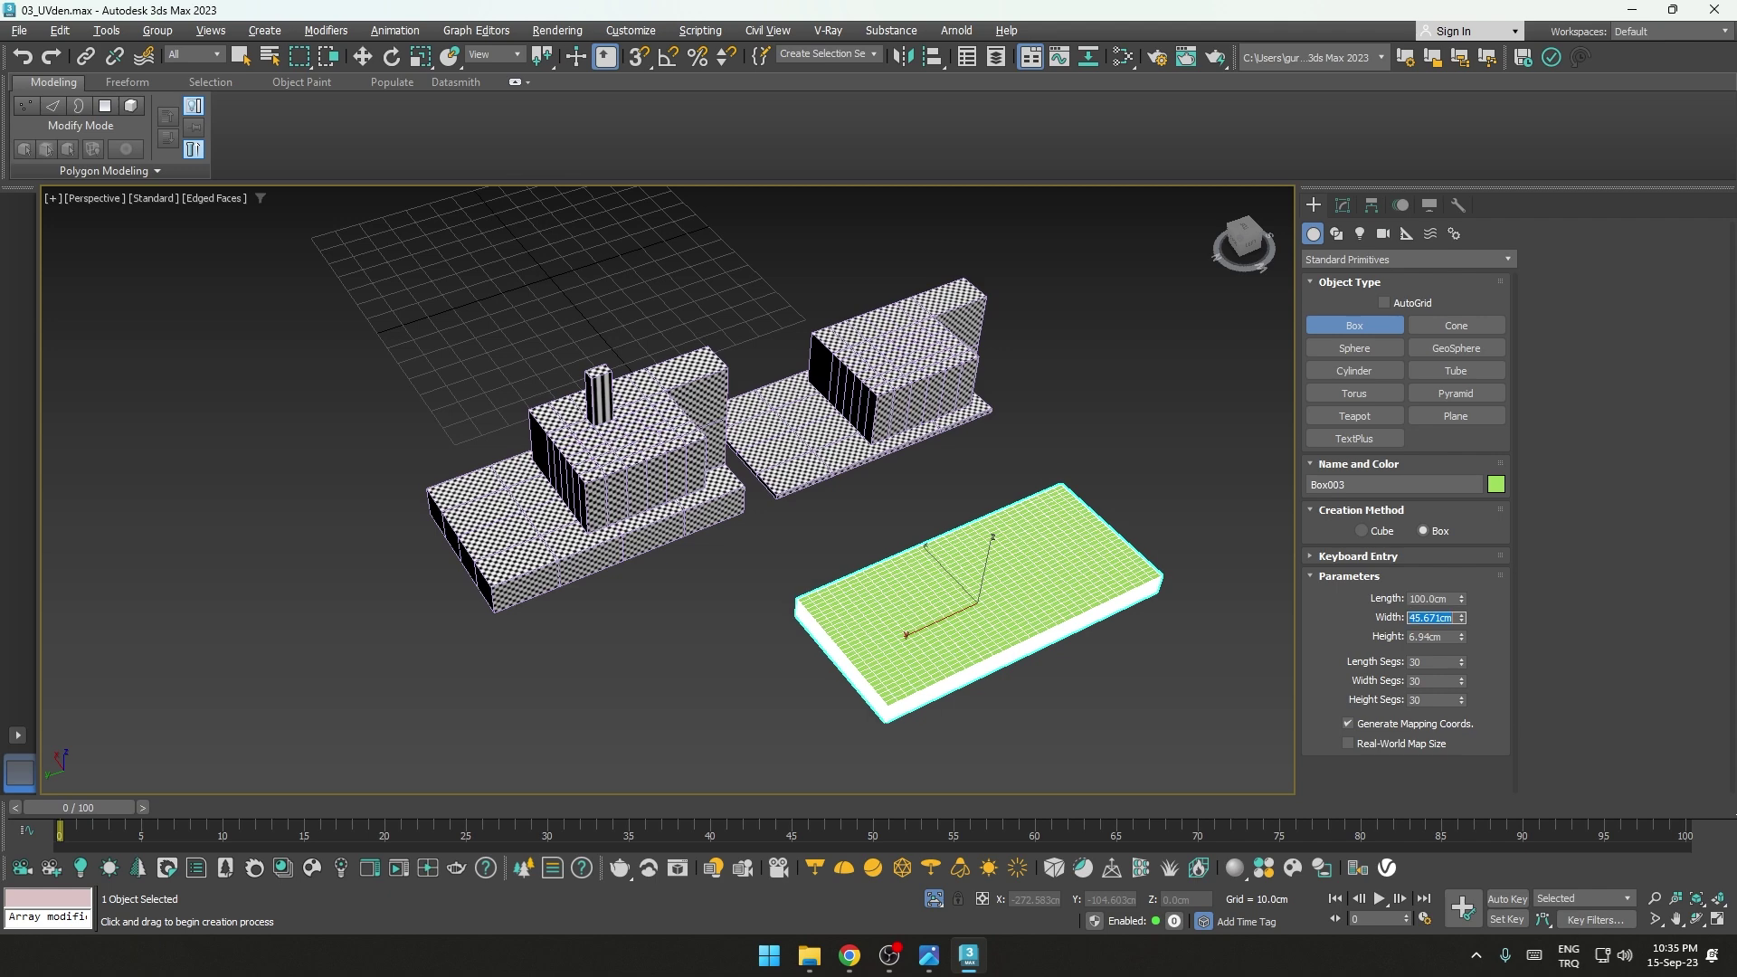
type("40")
key("Tab")
type("3")
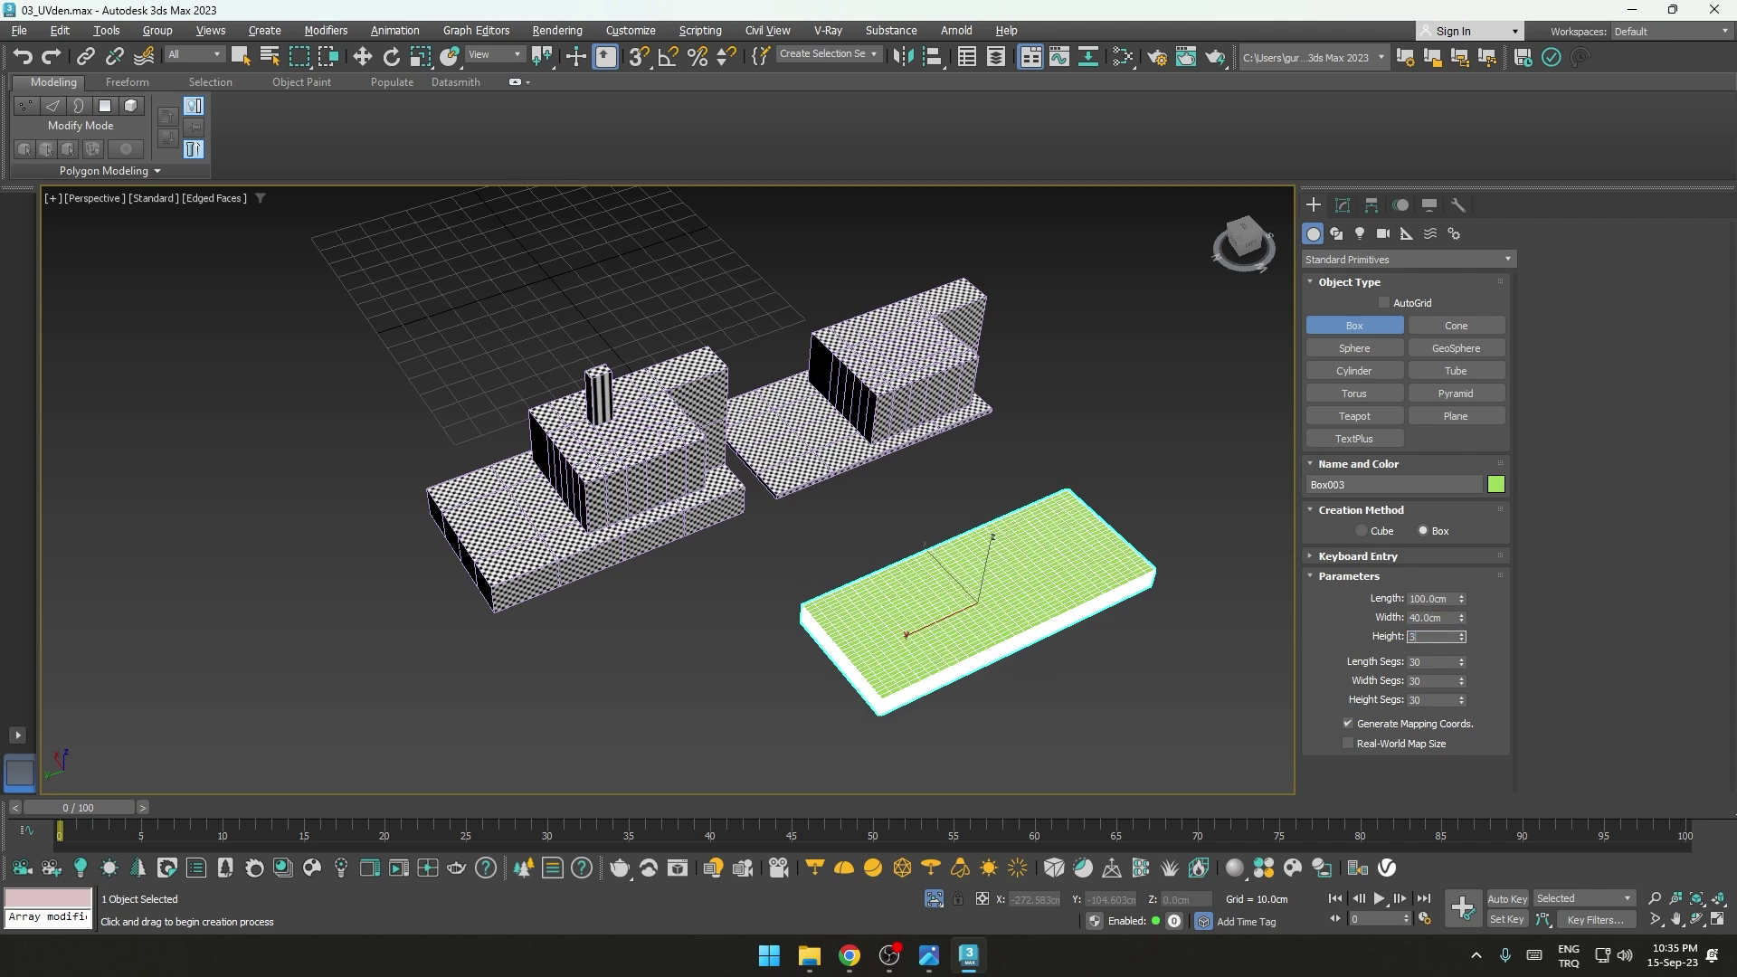
key("Return")
right_click(1462, 662)
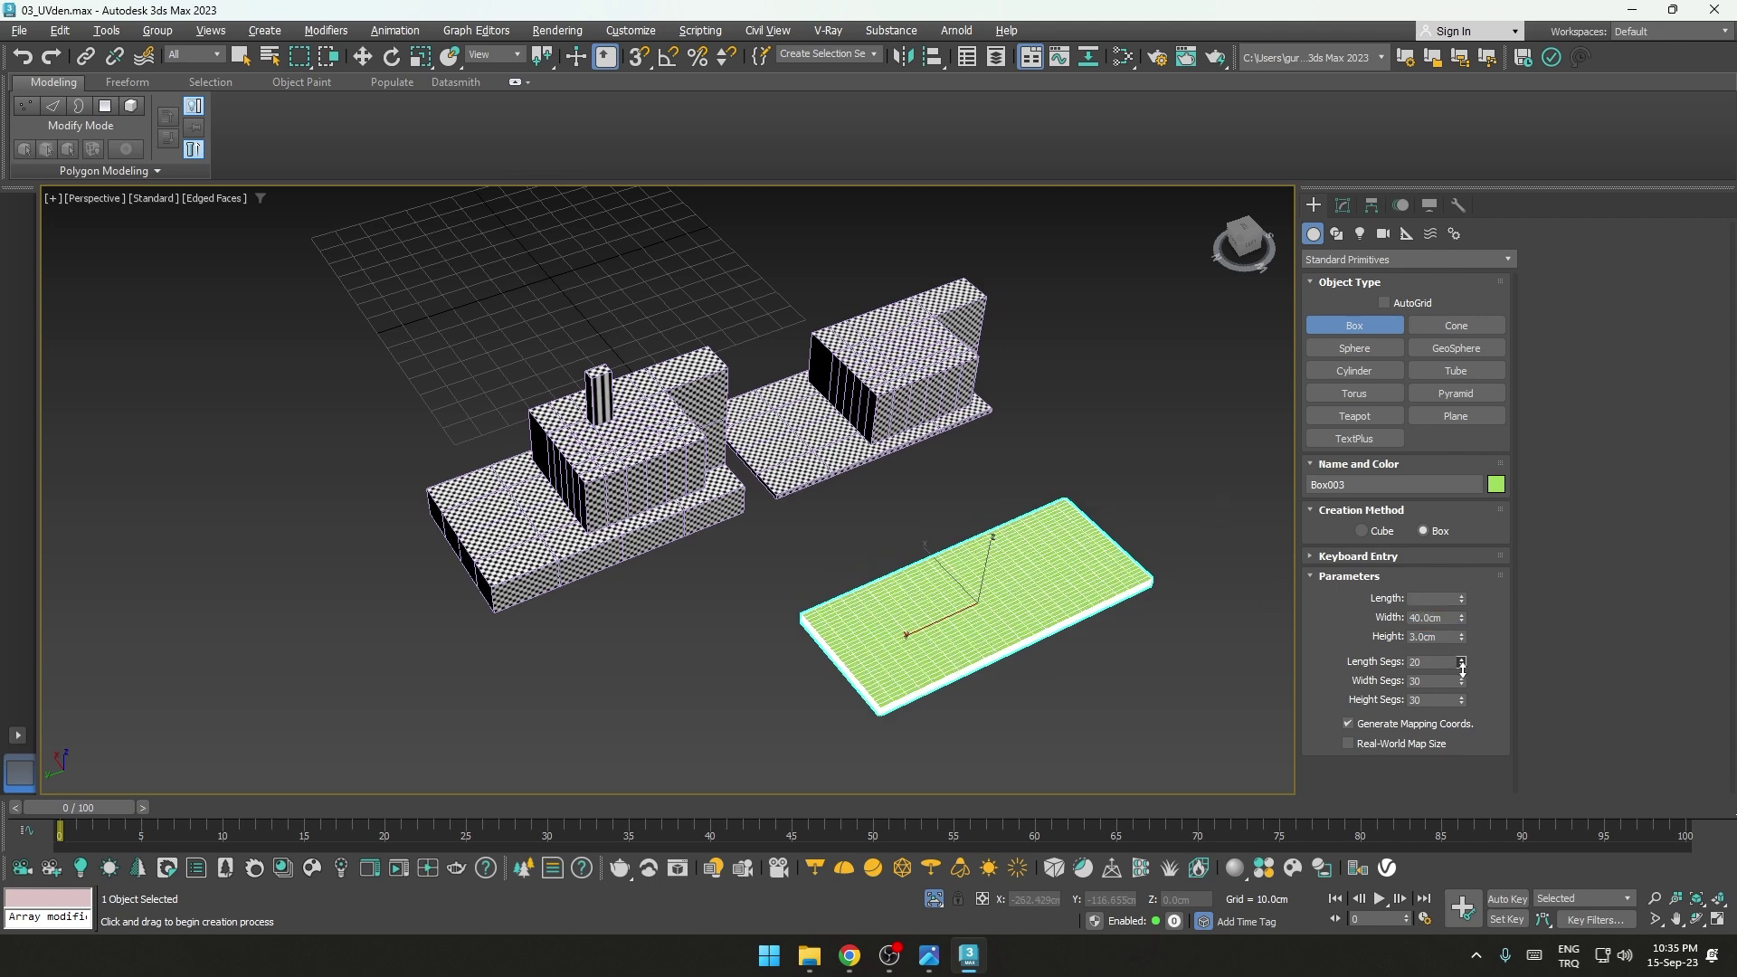
right_click(1461, 681)
left_click_drag(1461, 699, 1461, 782)
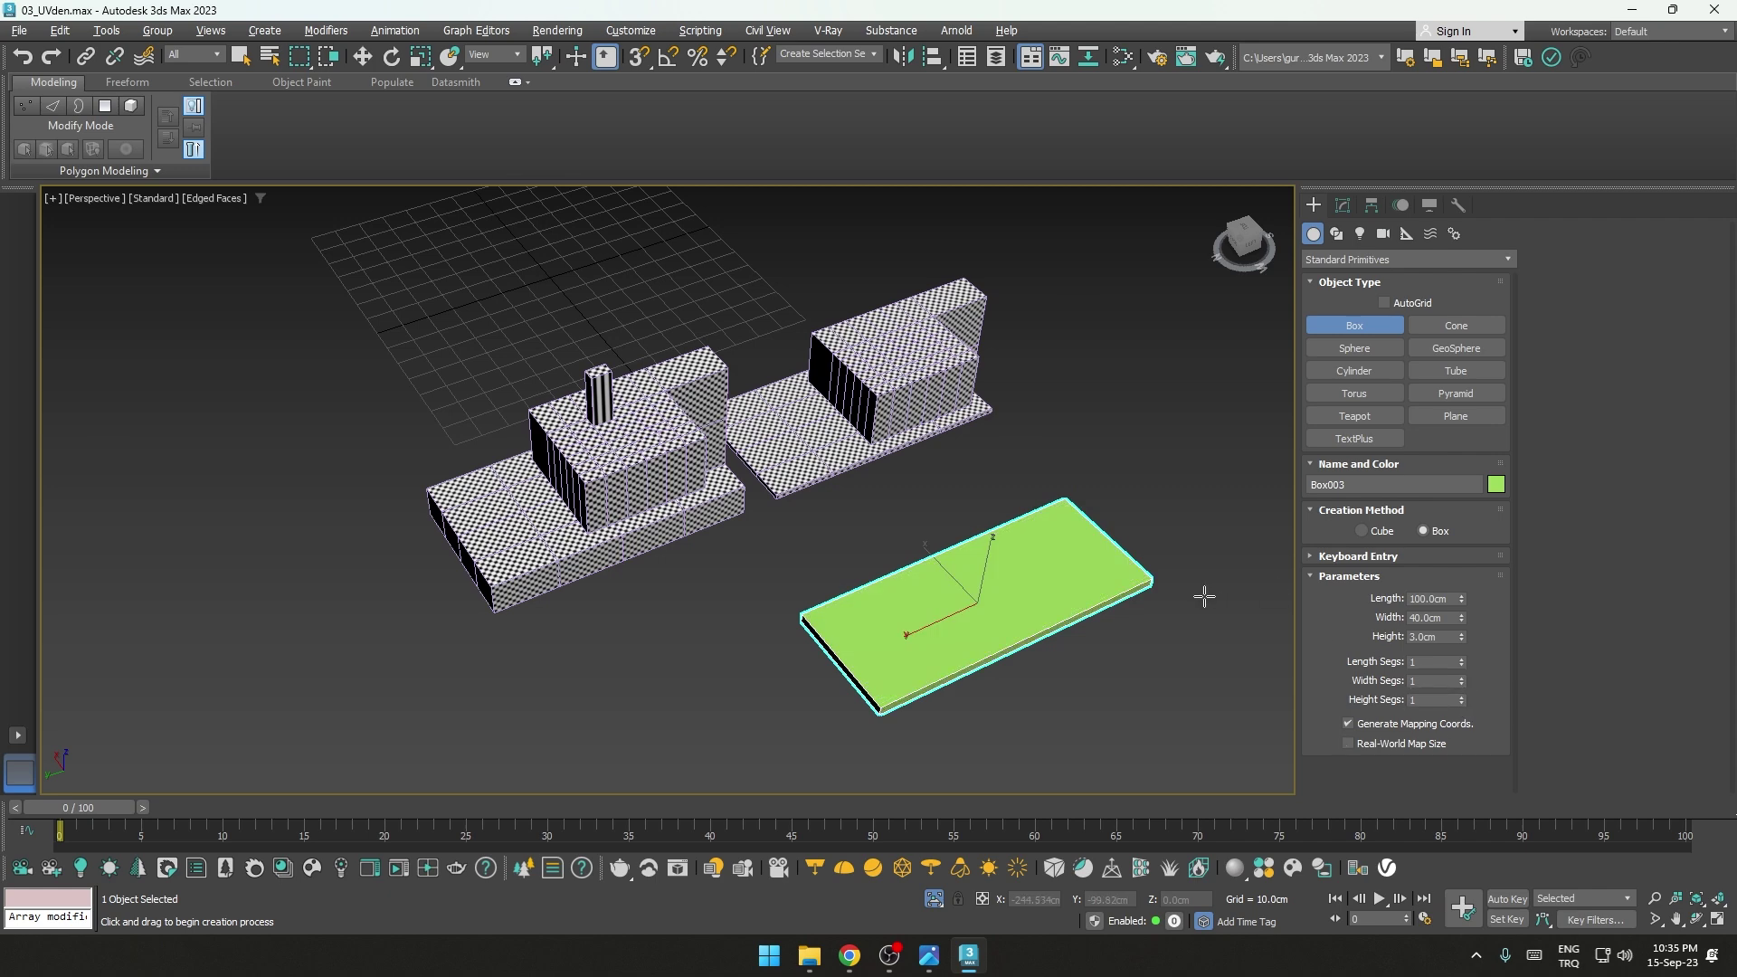
Step: Assign the checker material to Box003 in the Slate Material Editor
middle_click_drag(1203, 594, 1149, 567)
key("m")
right_click(1104, 493)
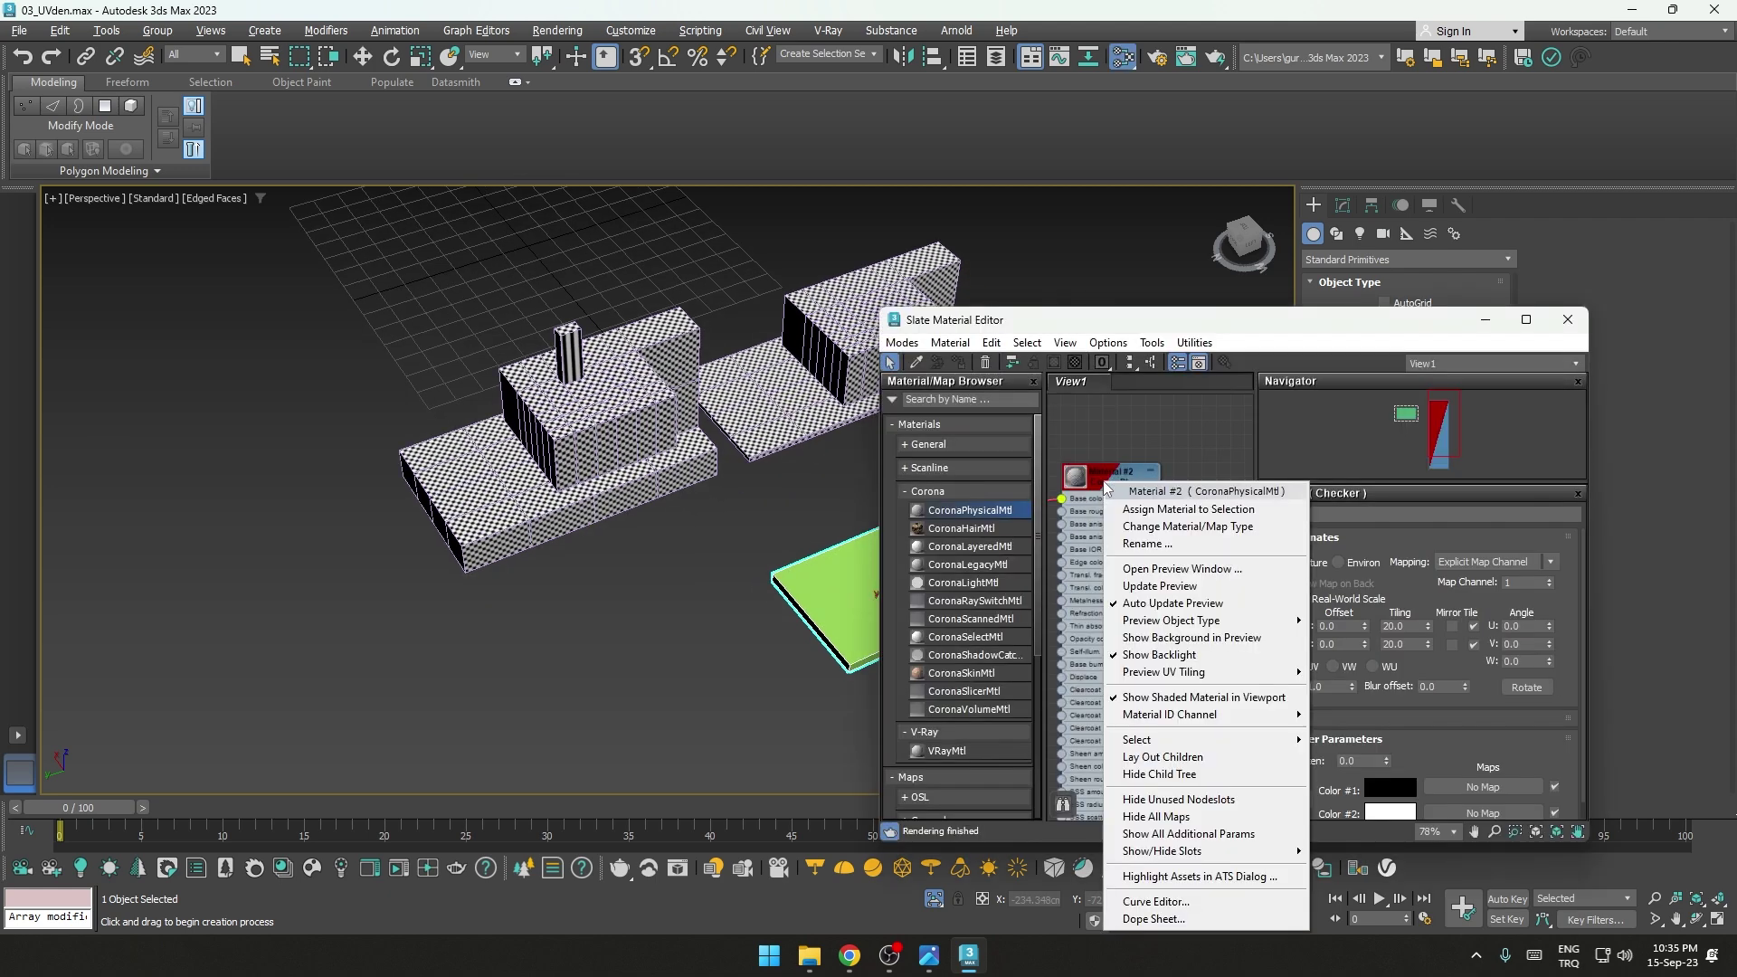
left_click(1142, 510)
left_click(1569, 320)
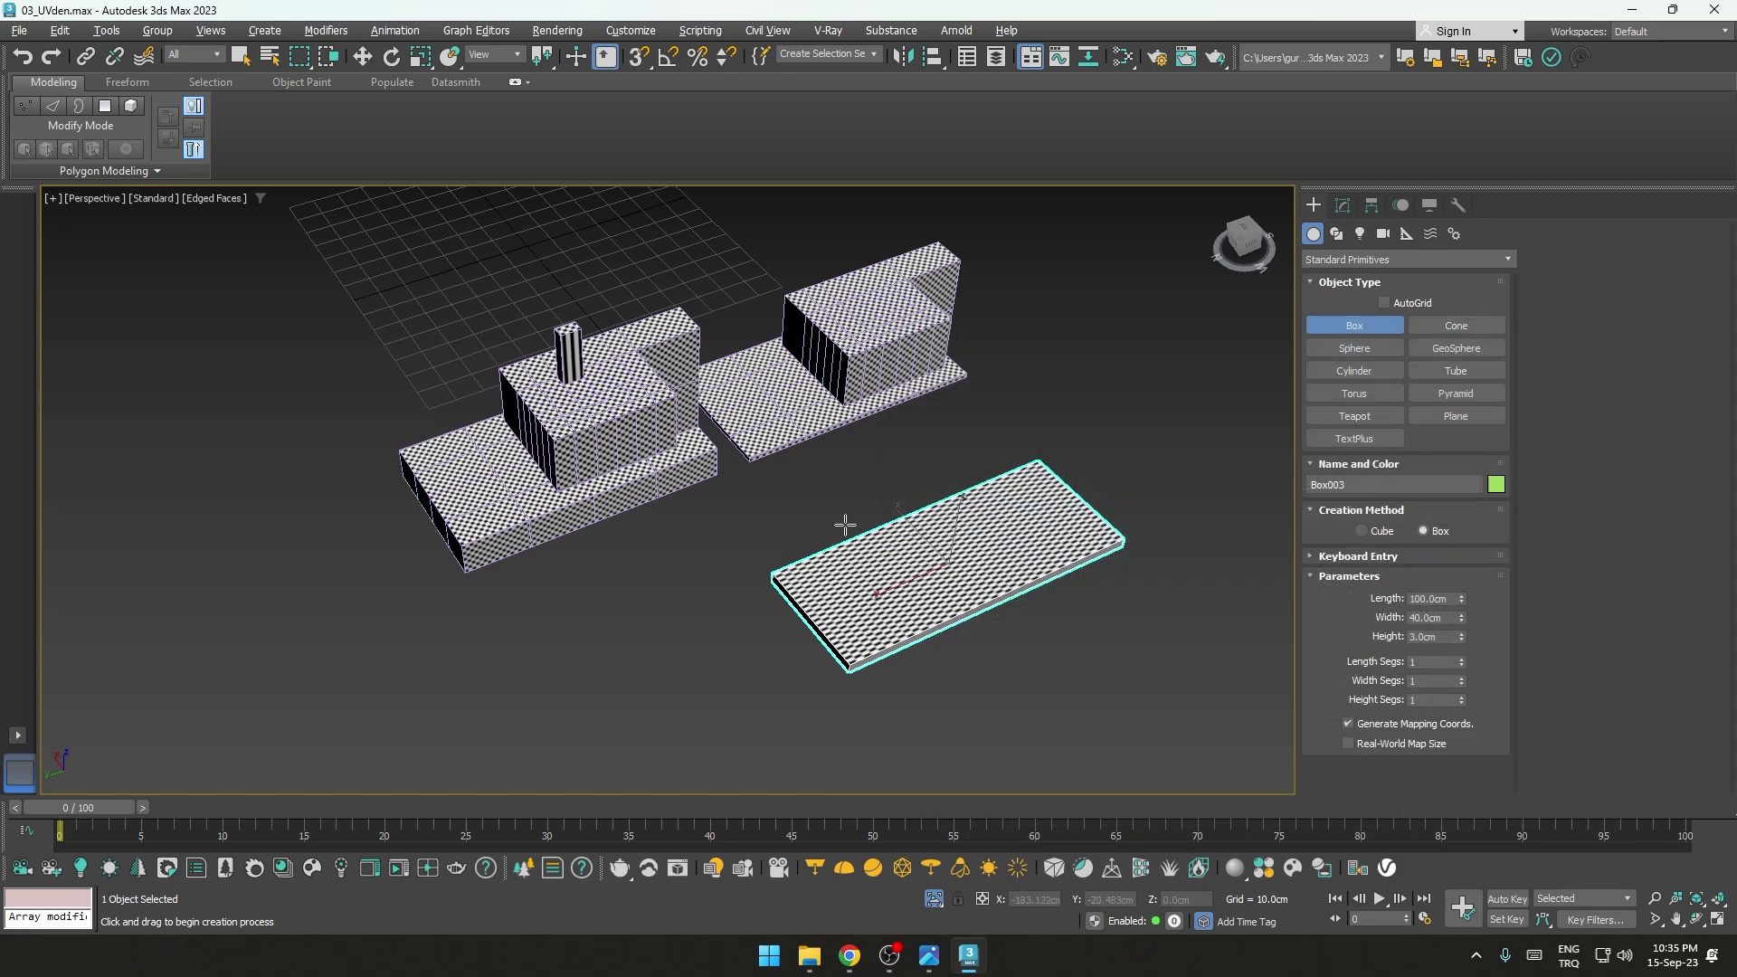
scroll(841, 516, "up", 2)
scroll(869, 502, "up", 2)
scroll(888, 497, "up", 2)
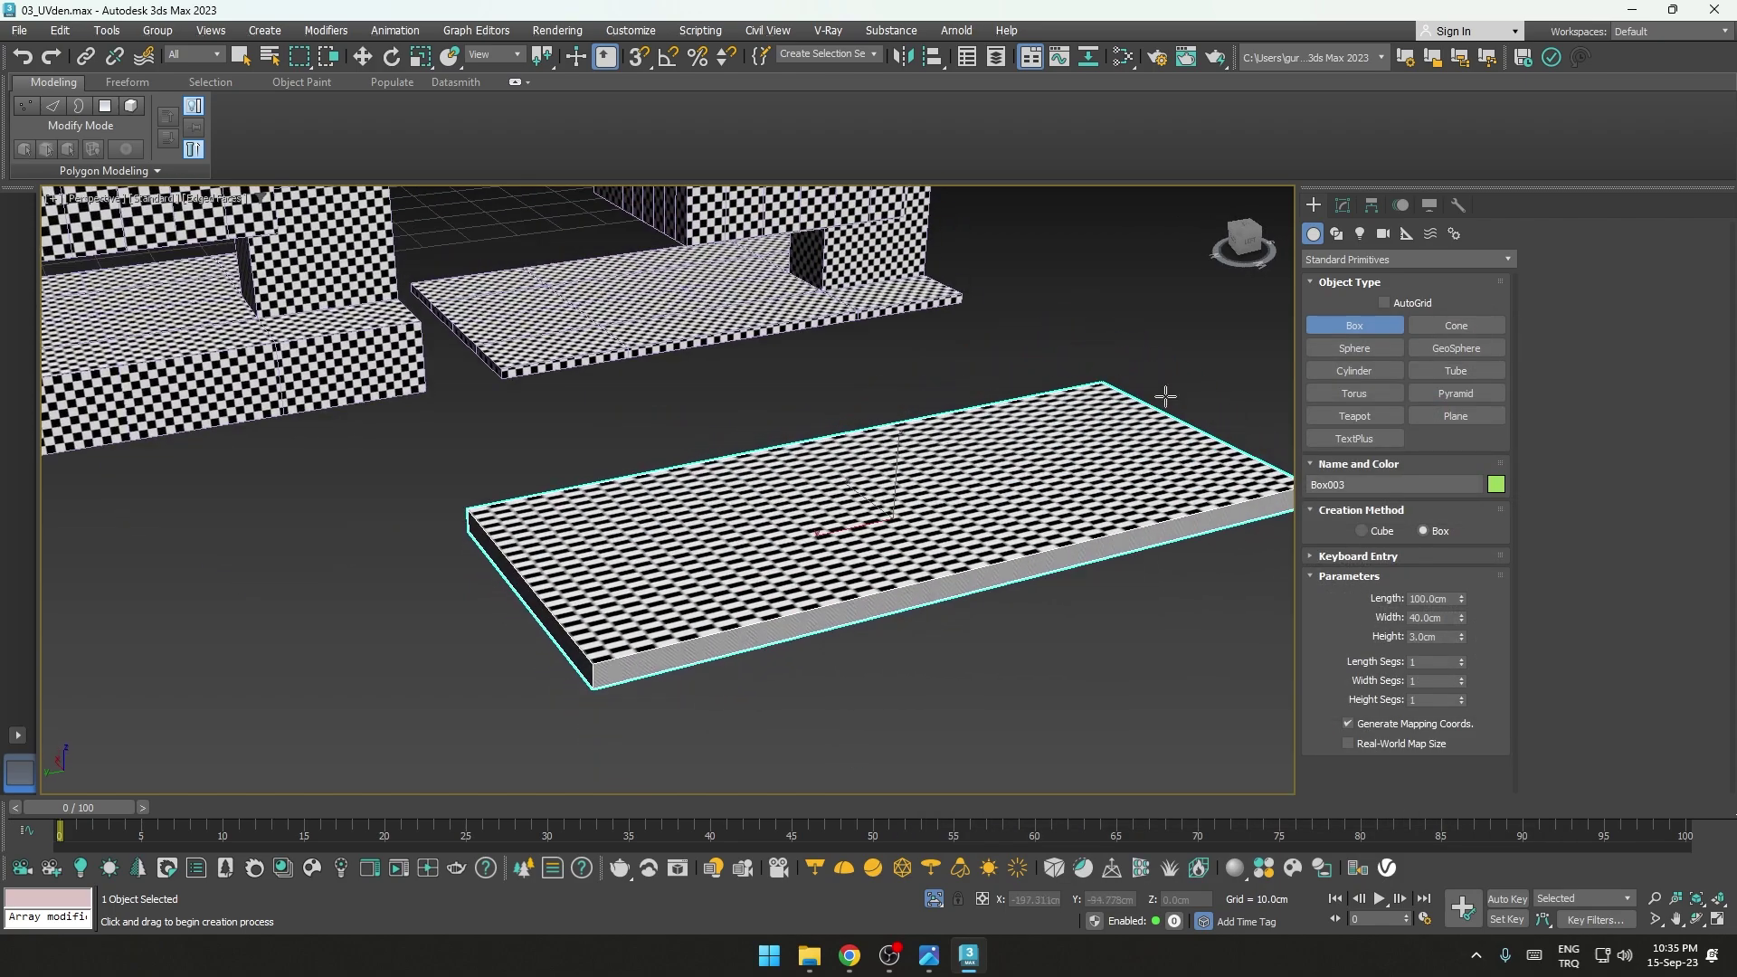
left_click(1342, 206)
left_click(1352, 257)
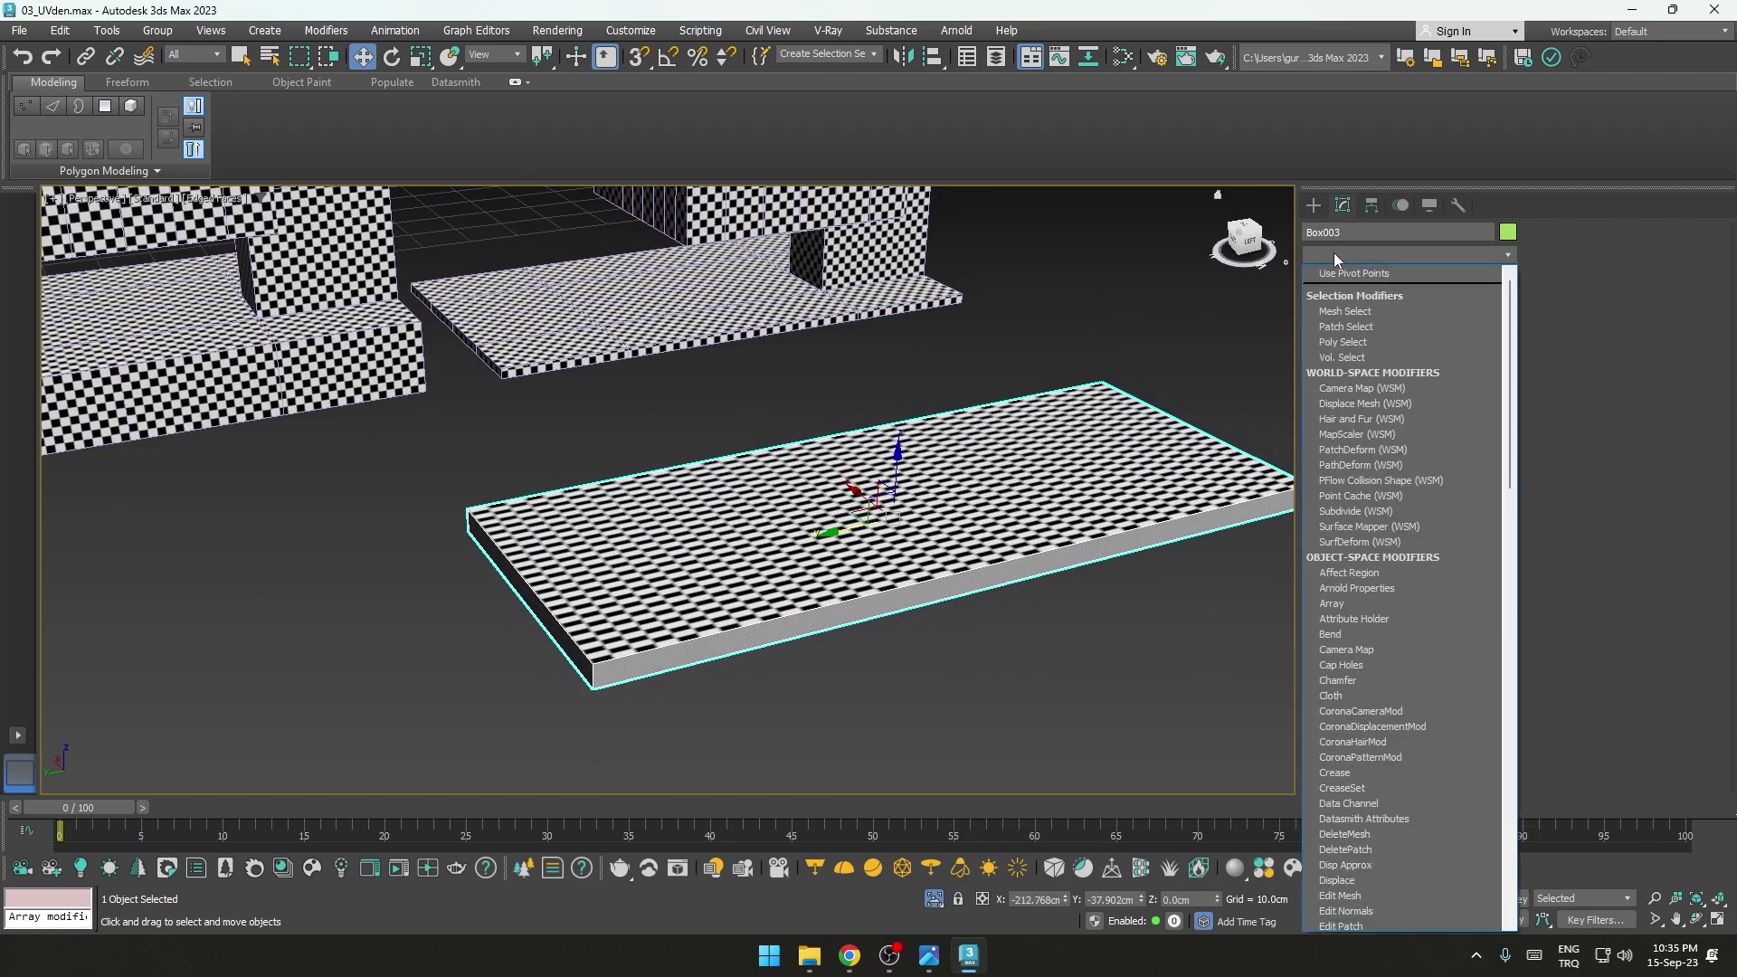
Step: Add a UVW Map modifier with Box mapping at 50 cm length, width and height
type("uvw")
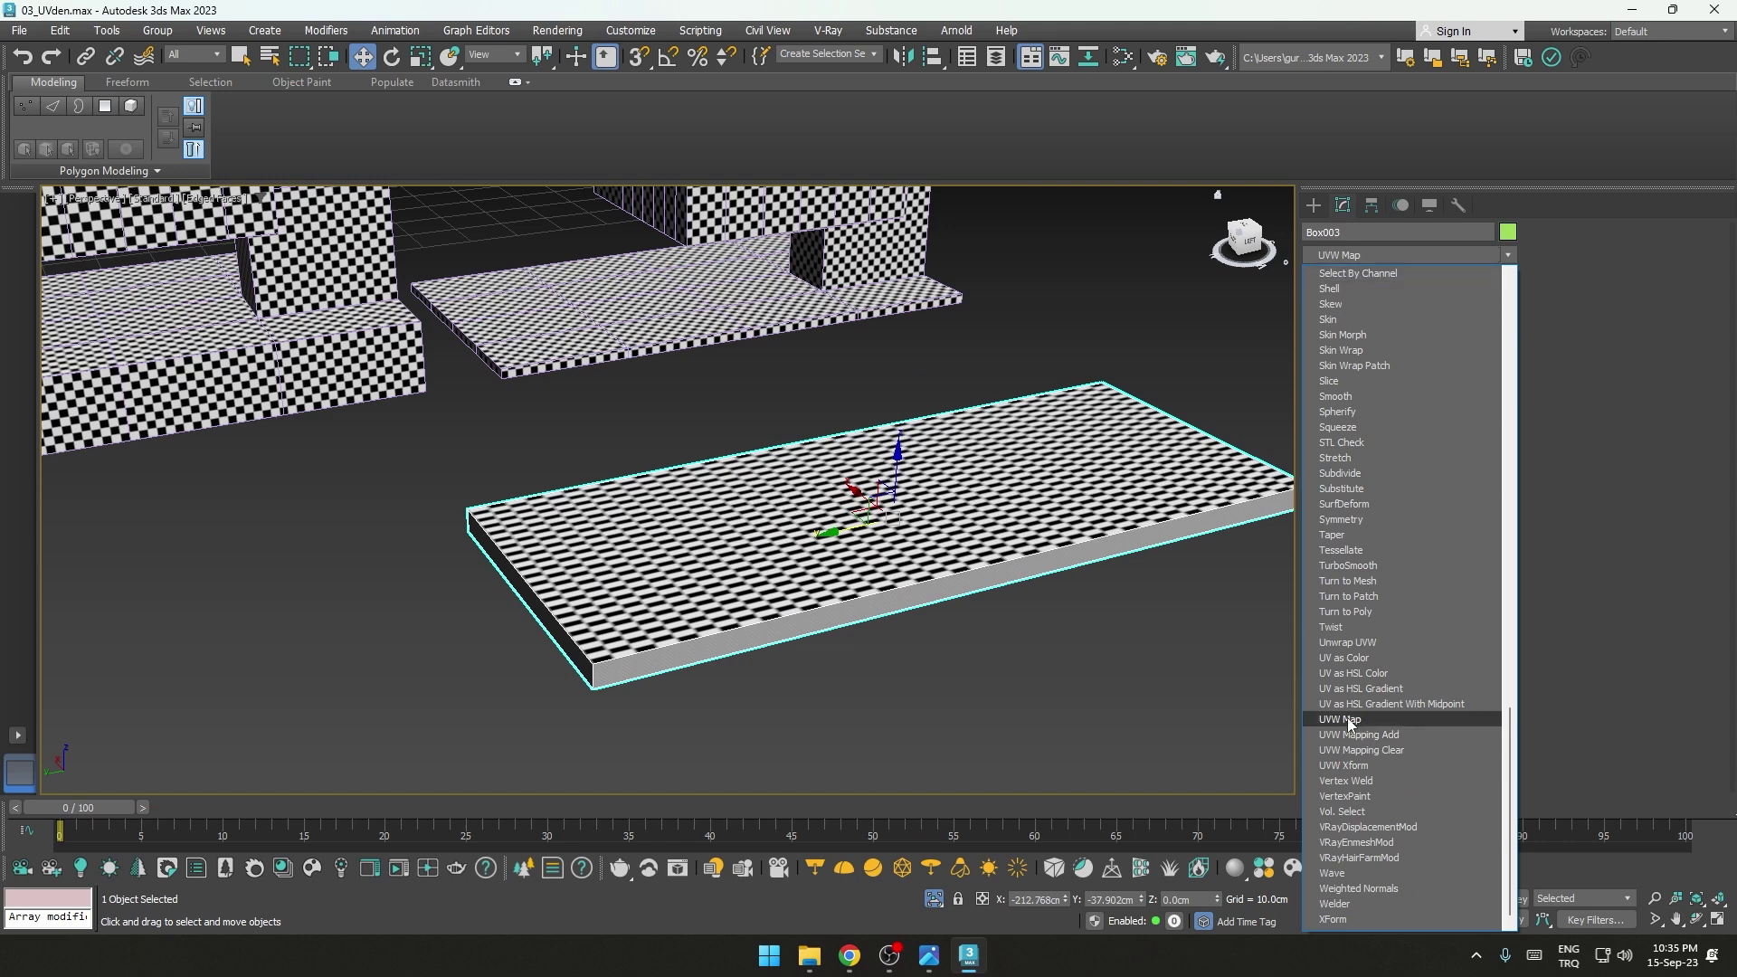
left_click(1348, 718)
scroll(961, 634, "up", 1)
scroll(965, 637, "up", 1)
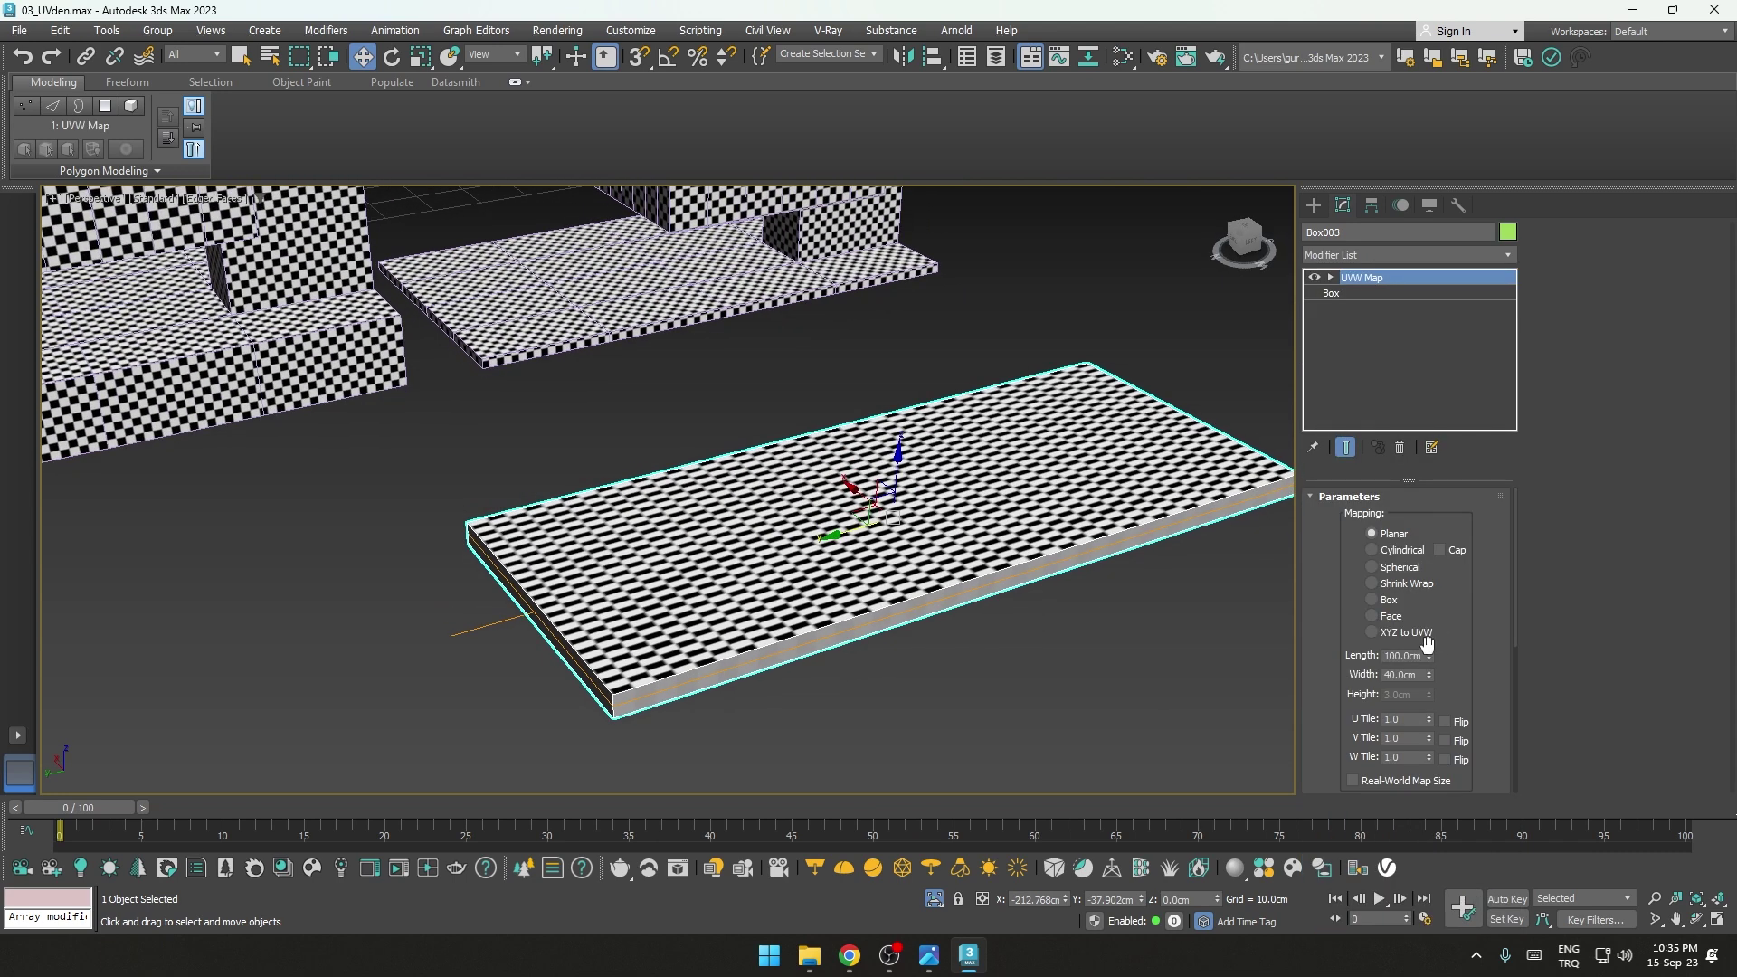
left_click(1373, 600)
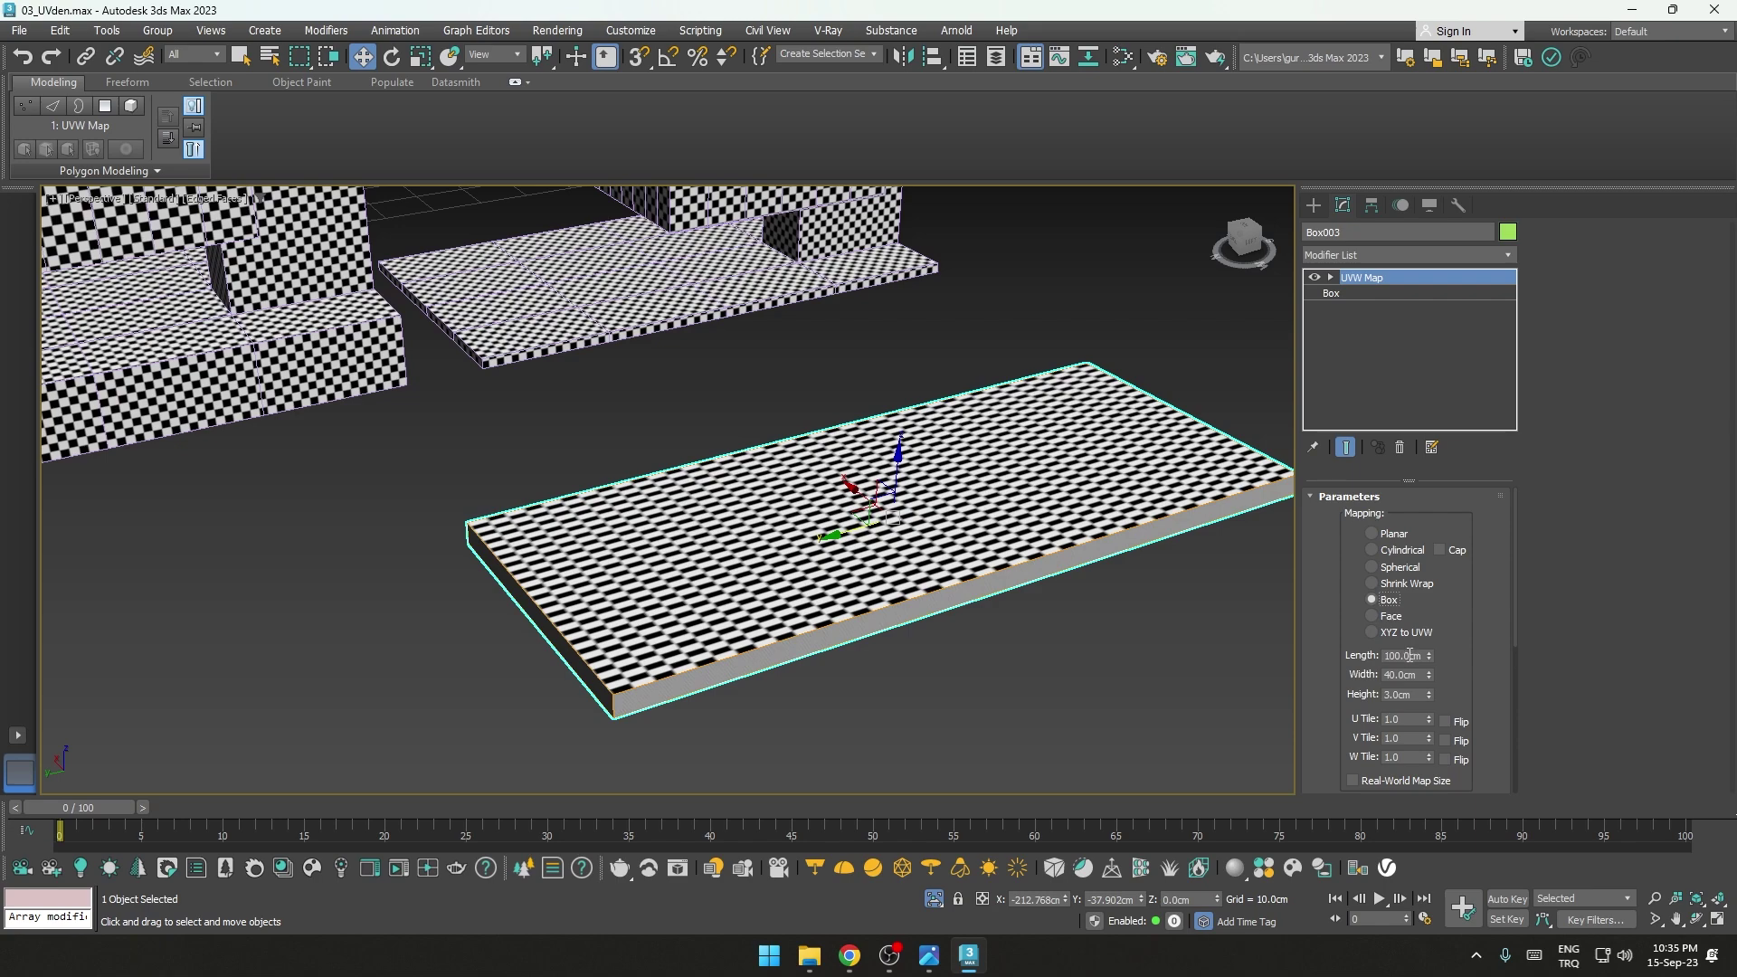
type("50")
key("Tab")
type("50")
key("Tab")
type("50")
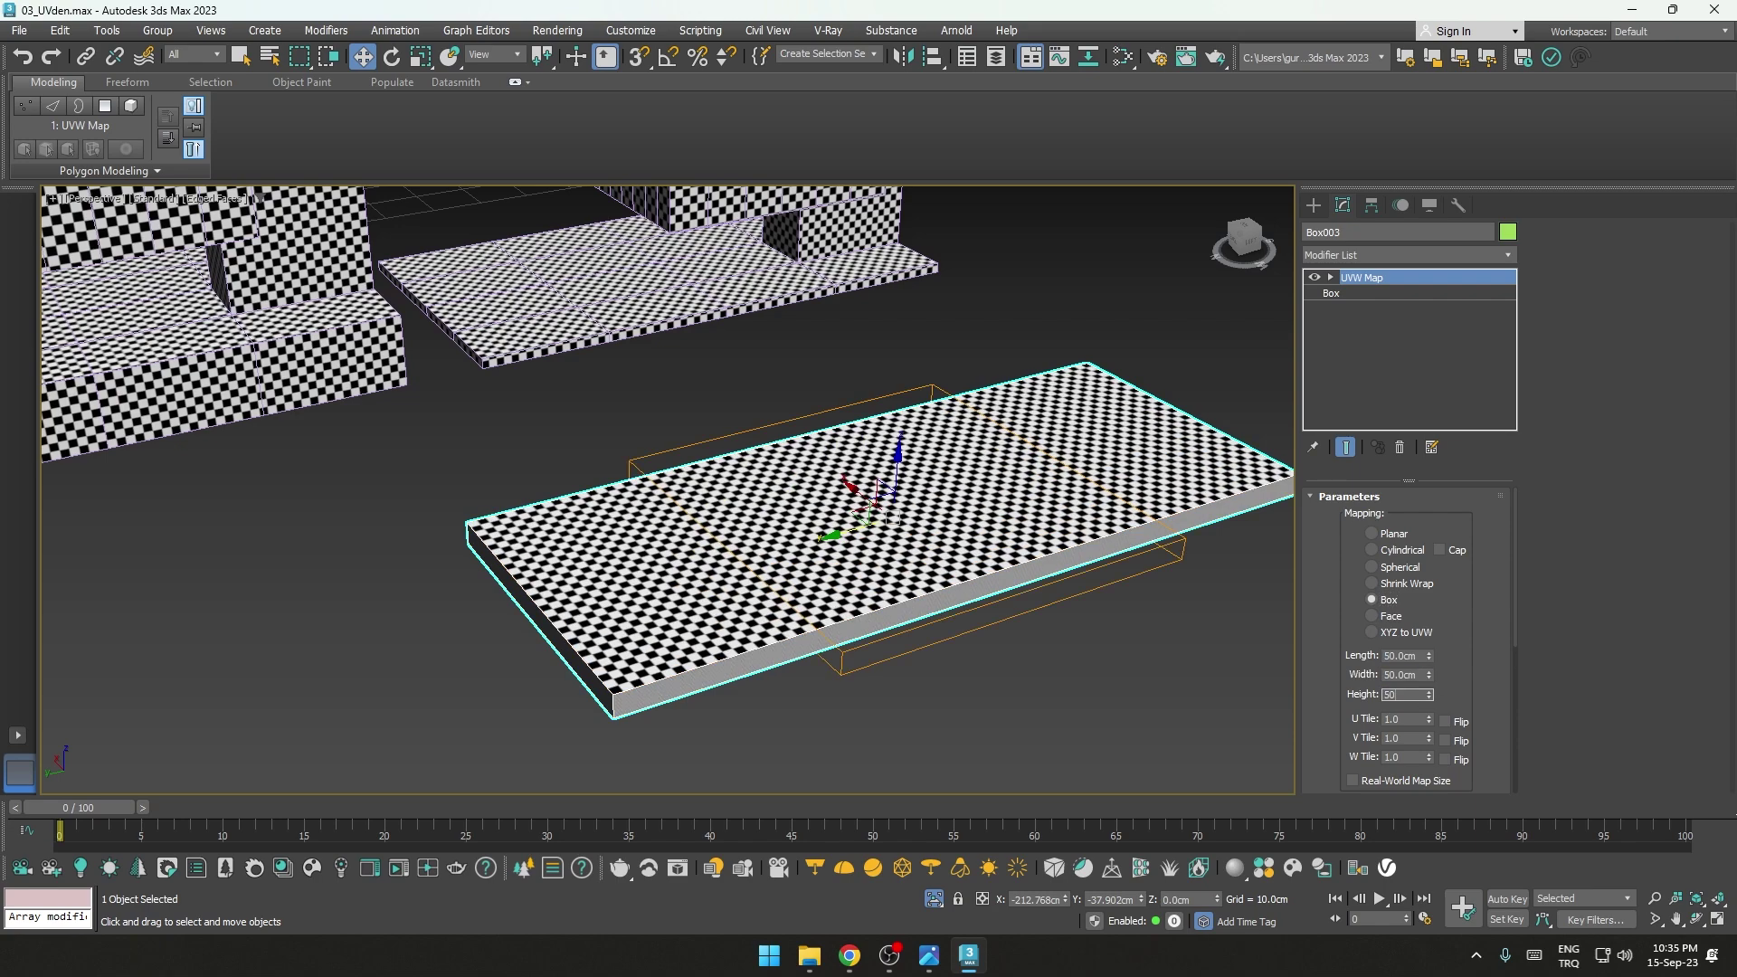
key("Return")
Step: Deselect and reselect Box003, orbiting to check its even checker pattern
left_click(1073, 675)
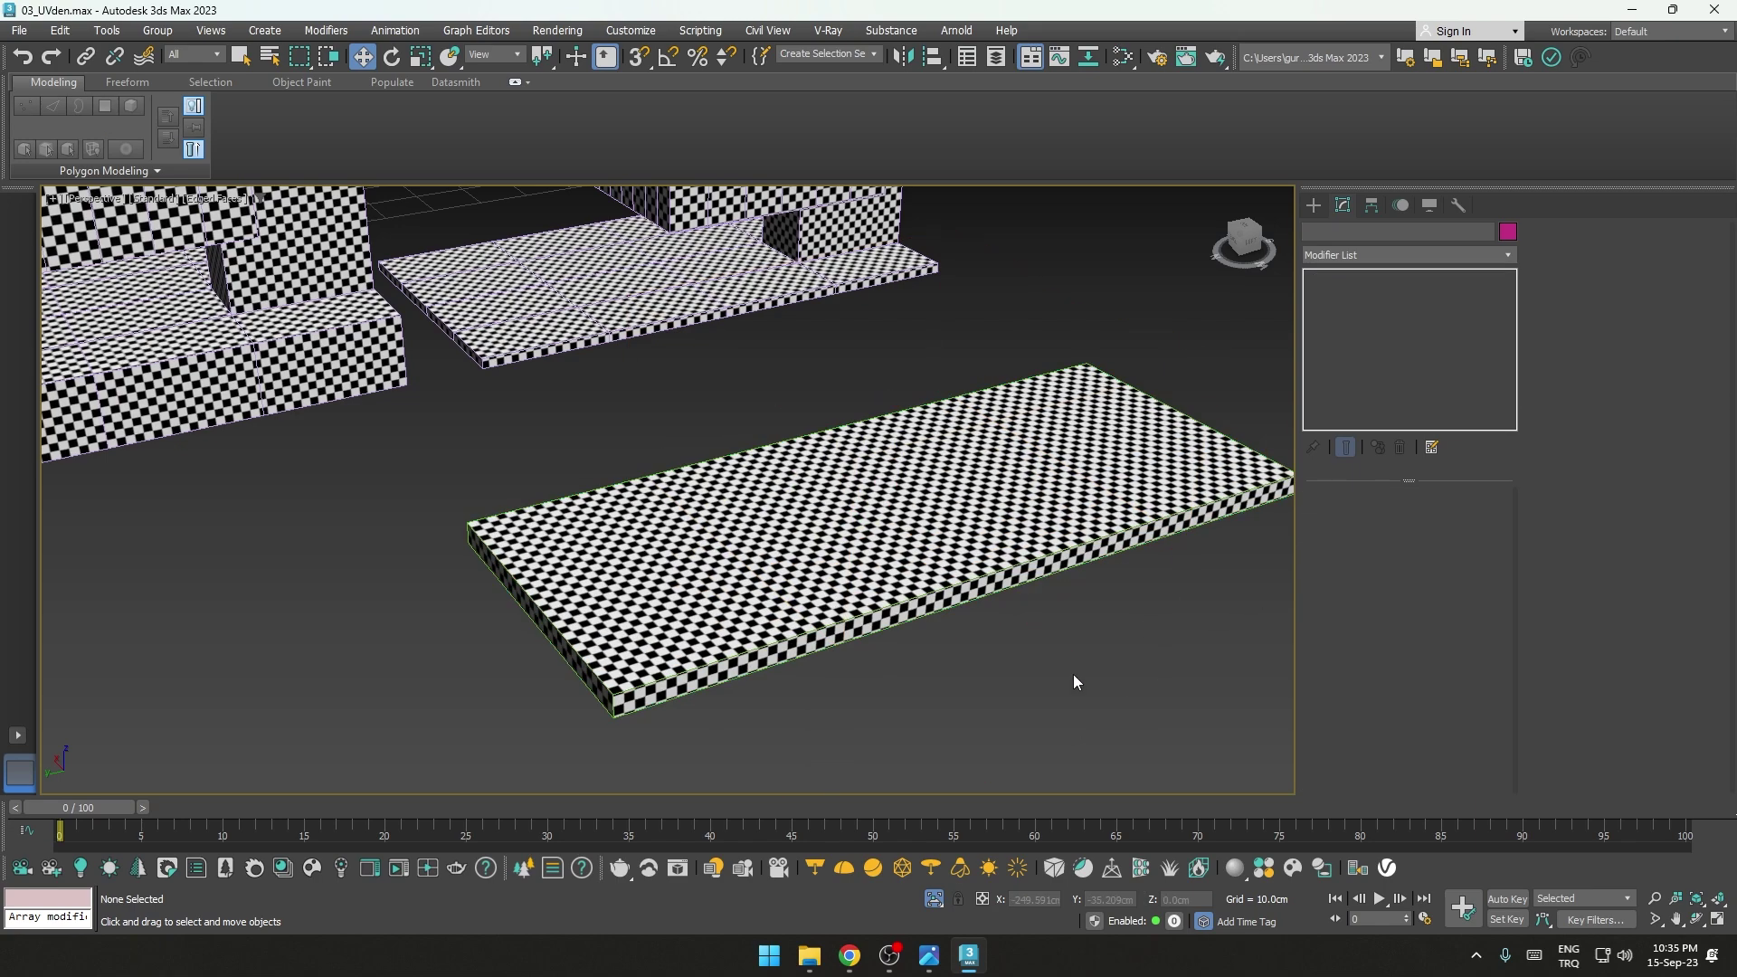
scroll(1052, 677, "up", 2)
scroll(1000, 706, "up", 2)
left_click(1000, 706)
scroll(1002, 704, "down", 3)
mouse_move(1003, 704)
middle_mouse_down("alt")
mouse_move(1006, 627)
mouse_move(1030, 608)
mouse_move(1028, 637)
mouse_move(1079, 657)
middle_mouse_up("alt")
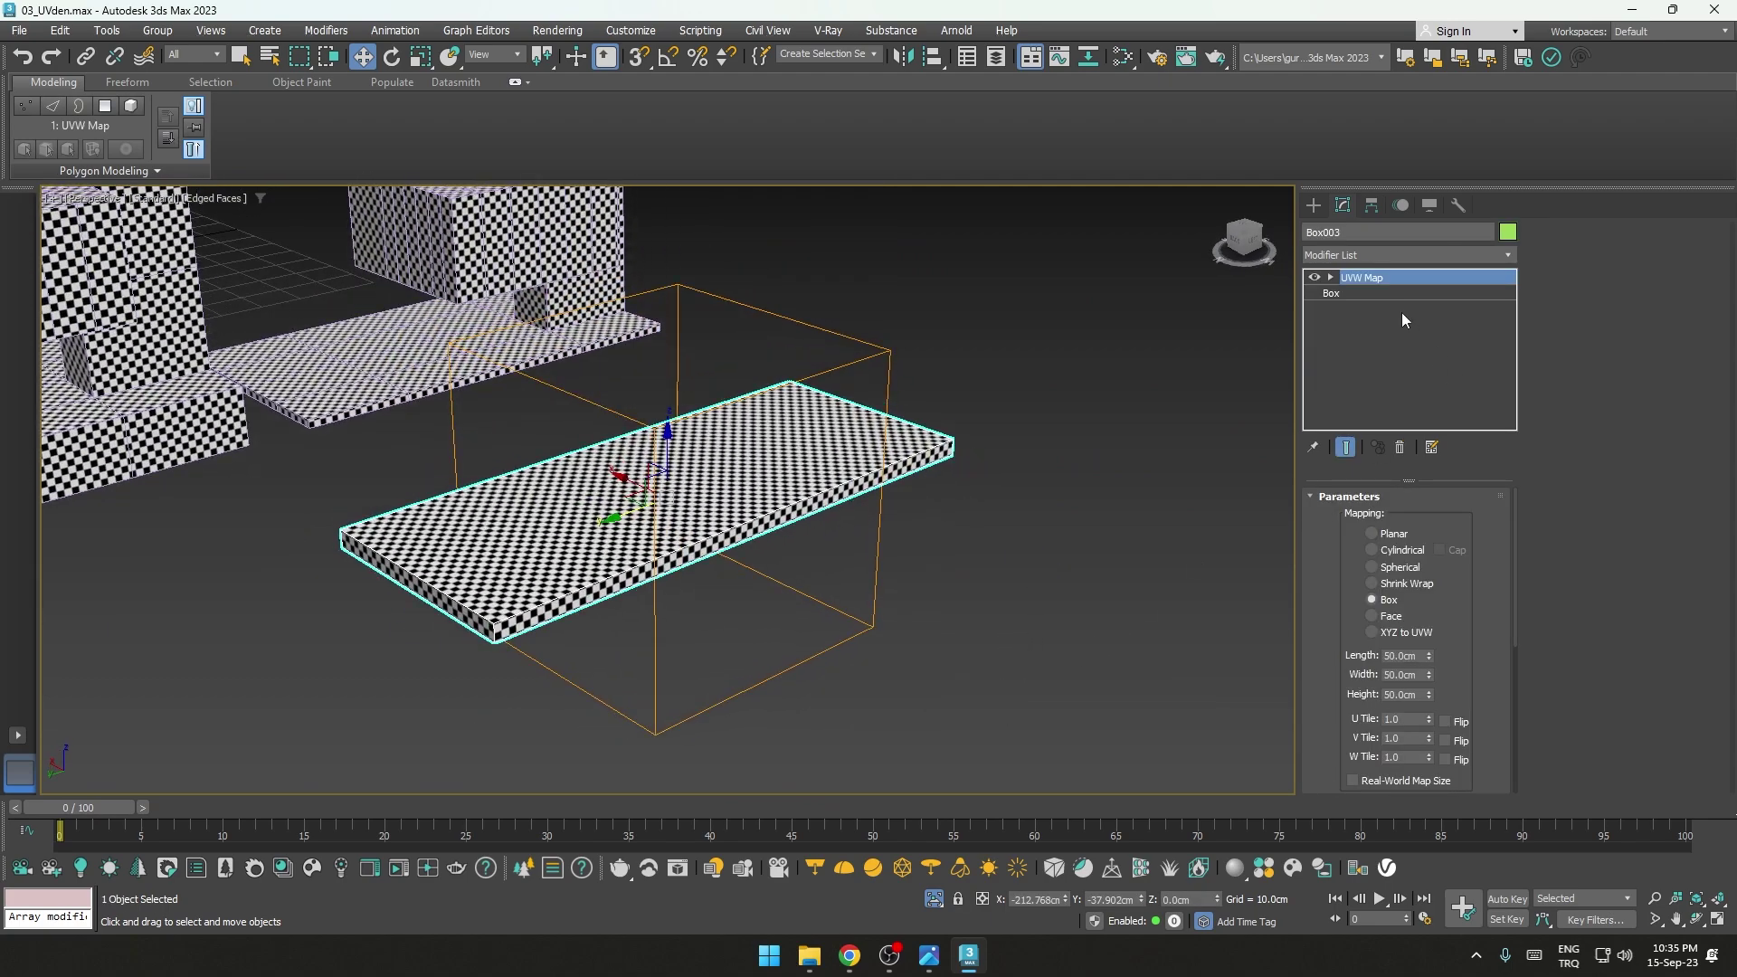
left_click(1348, 292)
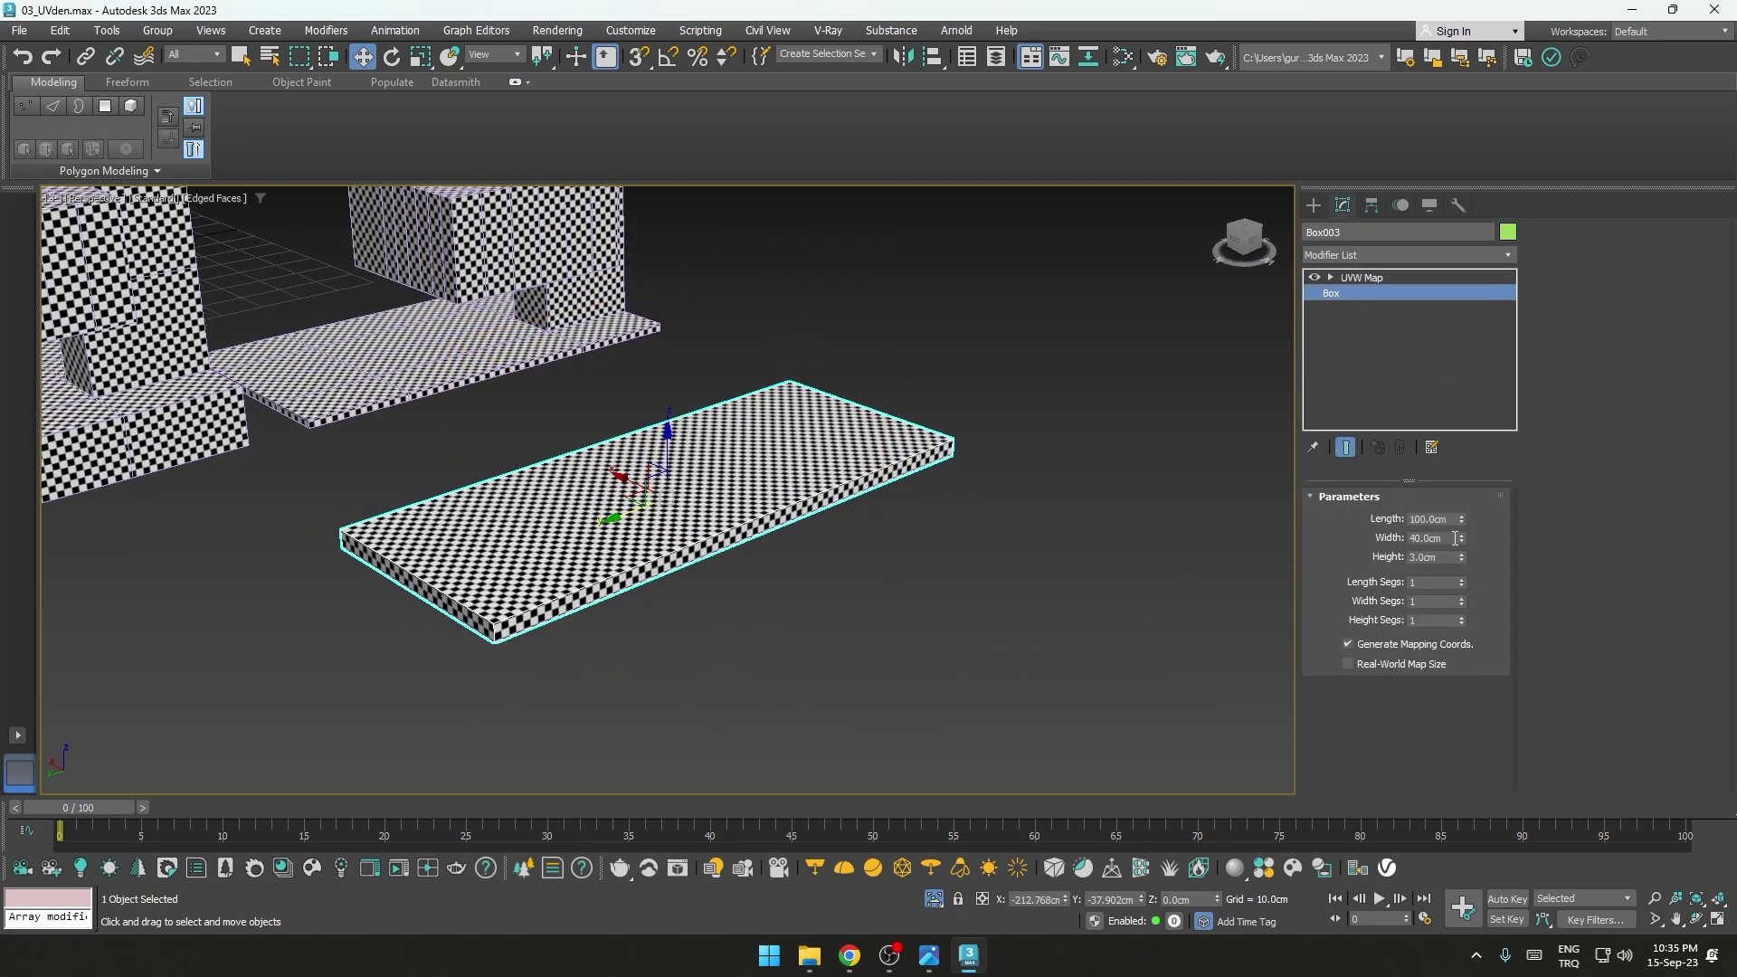
mouse_move(1463, 540)
left_mouse_down()
mouse_move(1458, 419)
mouse_move(1454, 574)
mouse_move(1455, 519)
mouse_move(1473, 508)
mouse_move(1464, 430)
left_mouse_up()
right_click(750, 503)
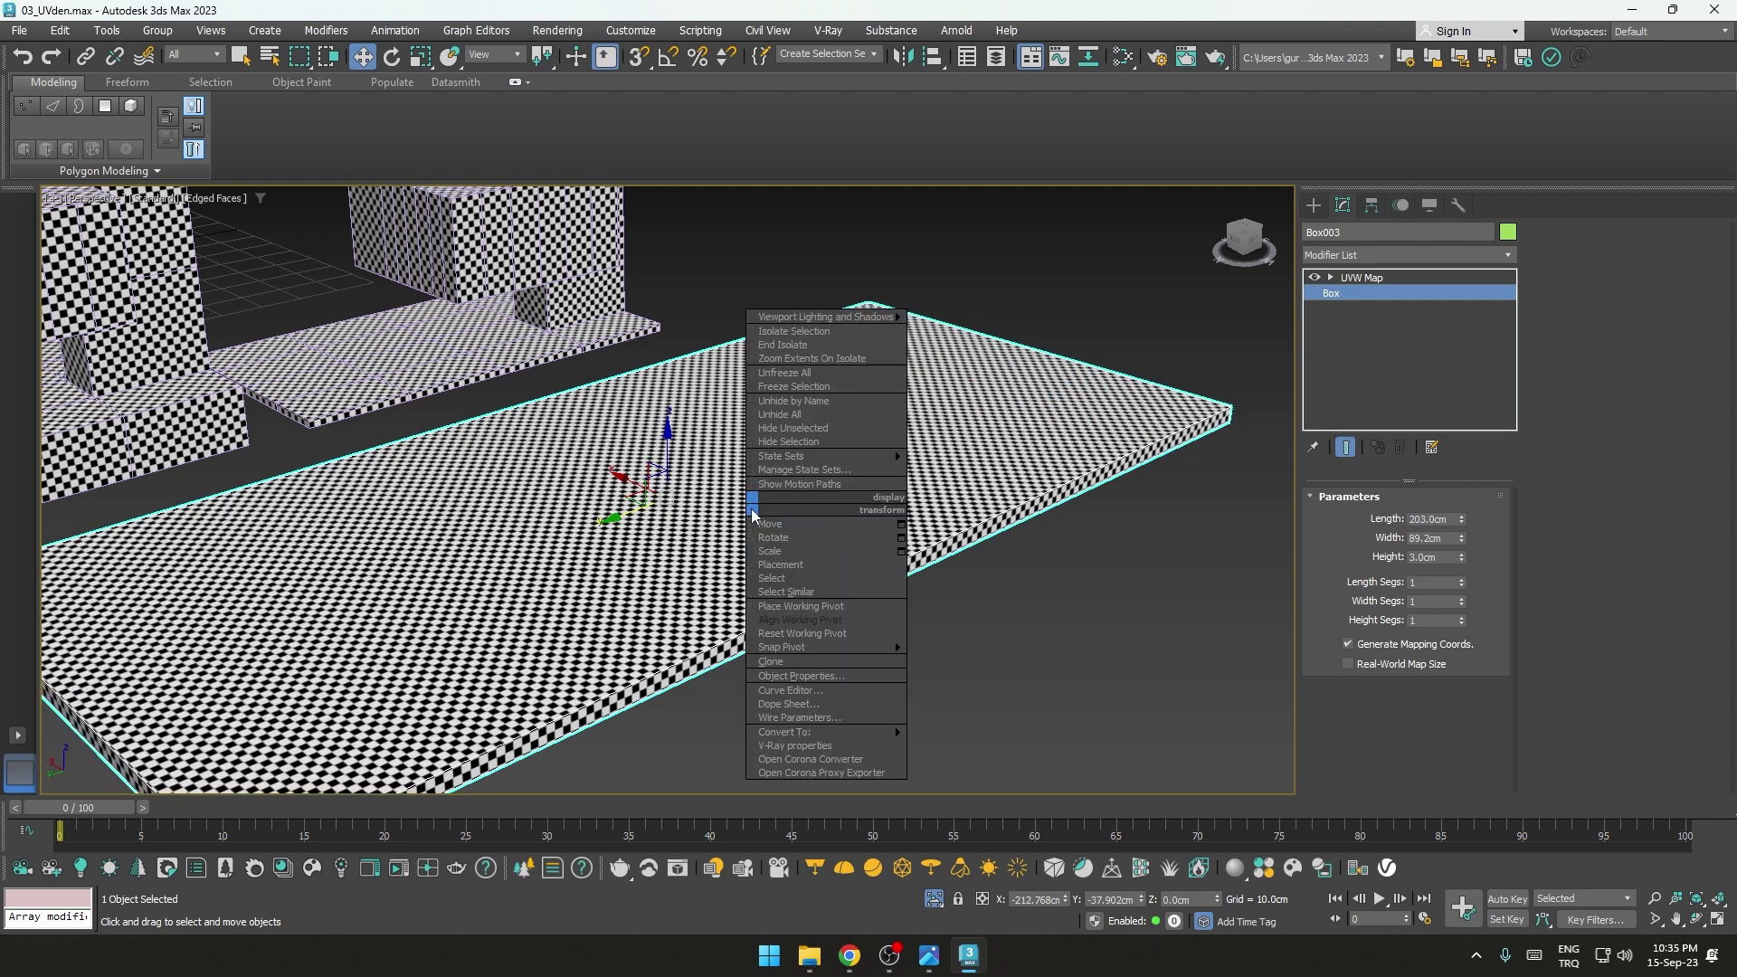
key("ctrl+z")
key("ctrl+z")
key("ctrl+z")
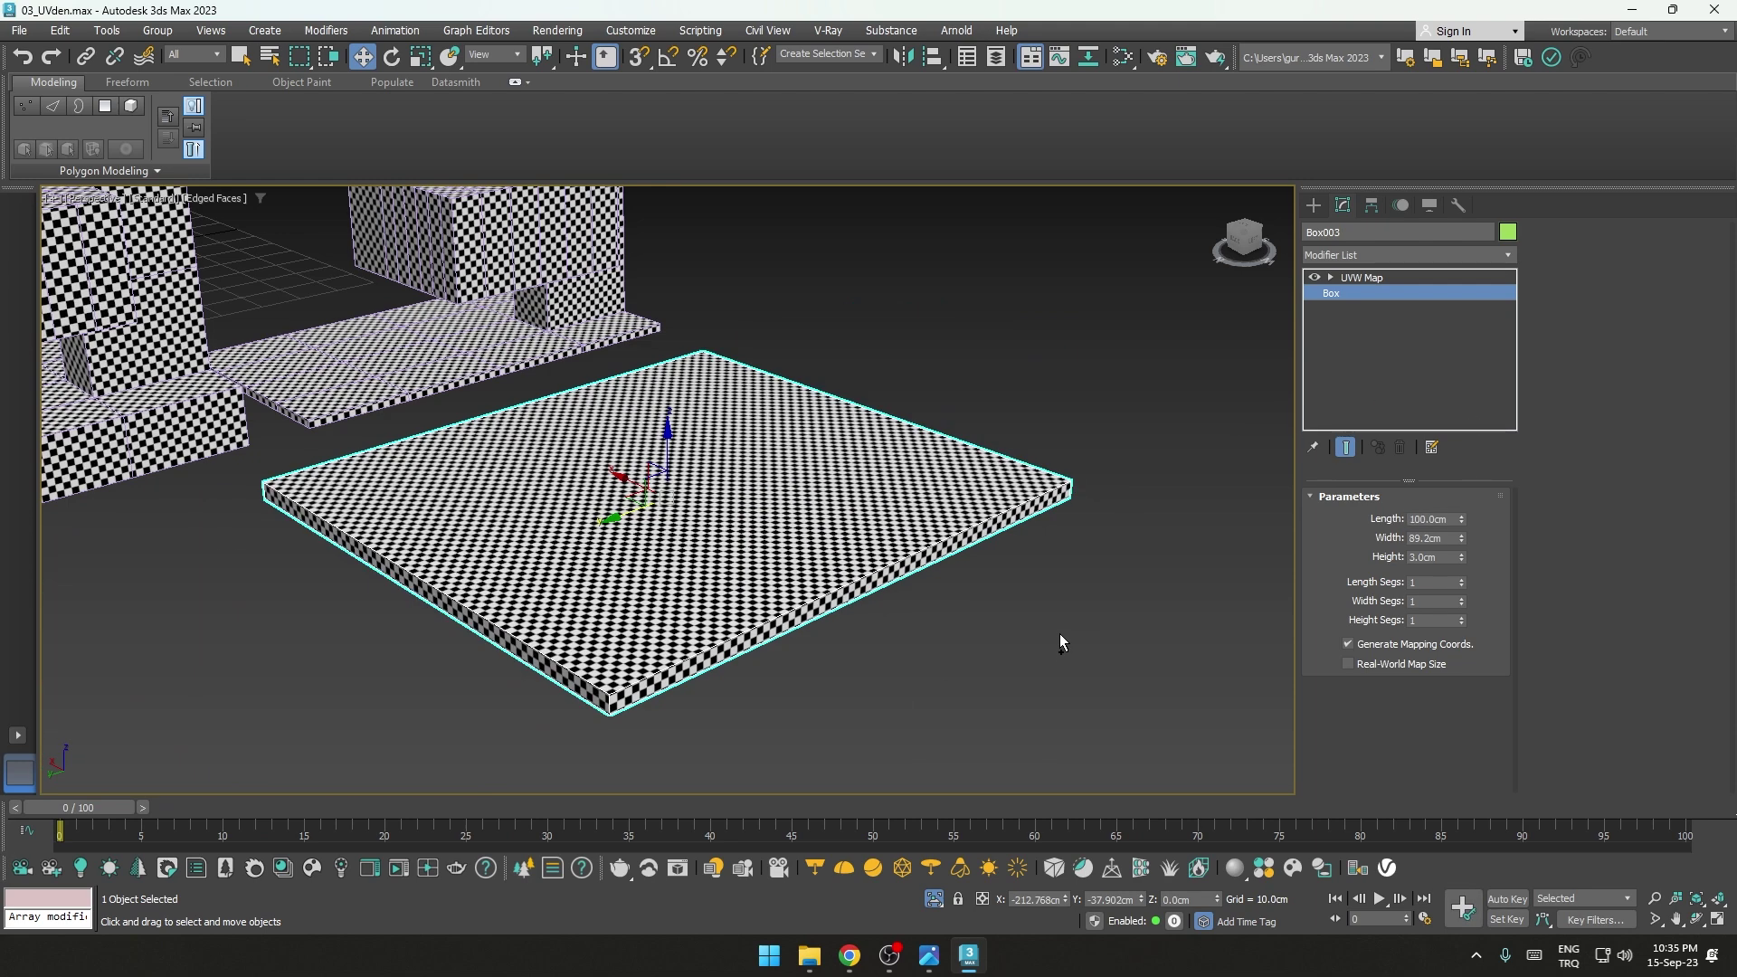
middle_click_drag(900, 633, 1113, 624)
scroll(904, 561, "up", 3)
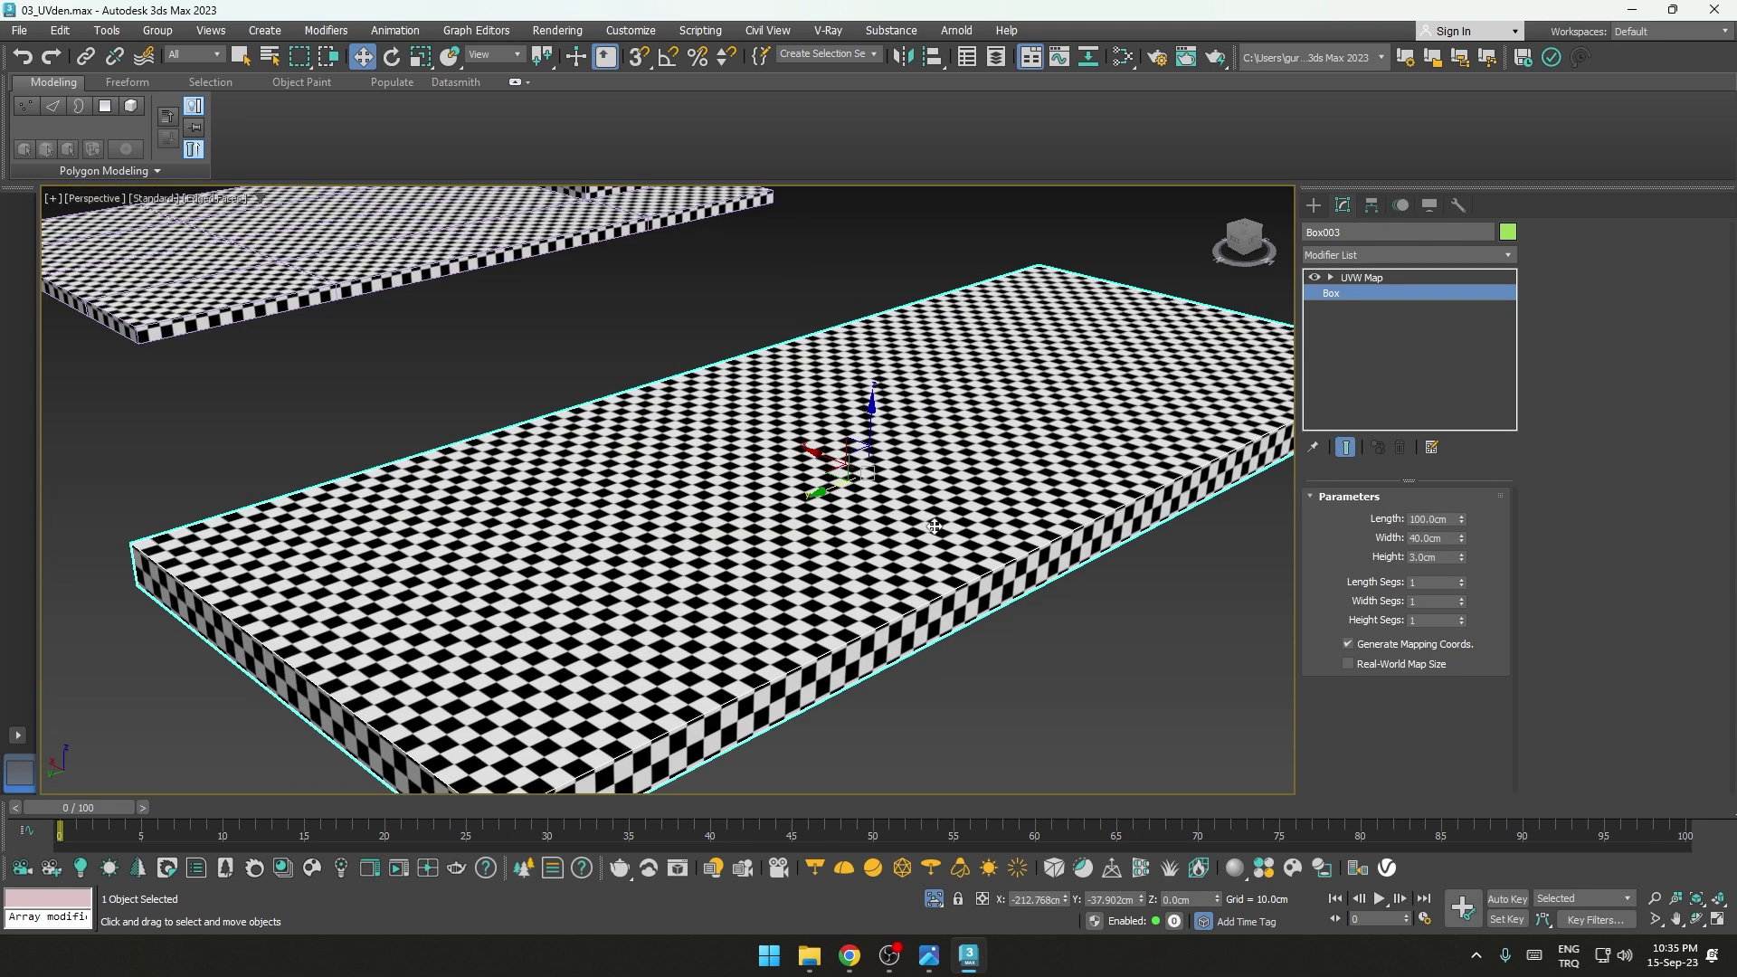
scroll(892, 507, "down", 2)
middle_click_drag(912, 444, 914, 489, "alt")
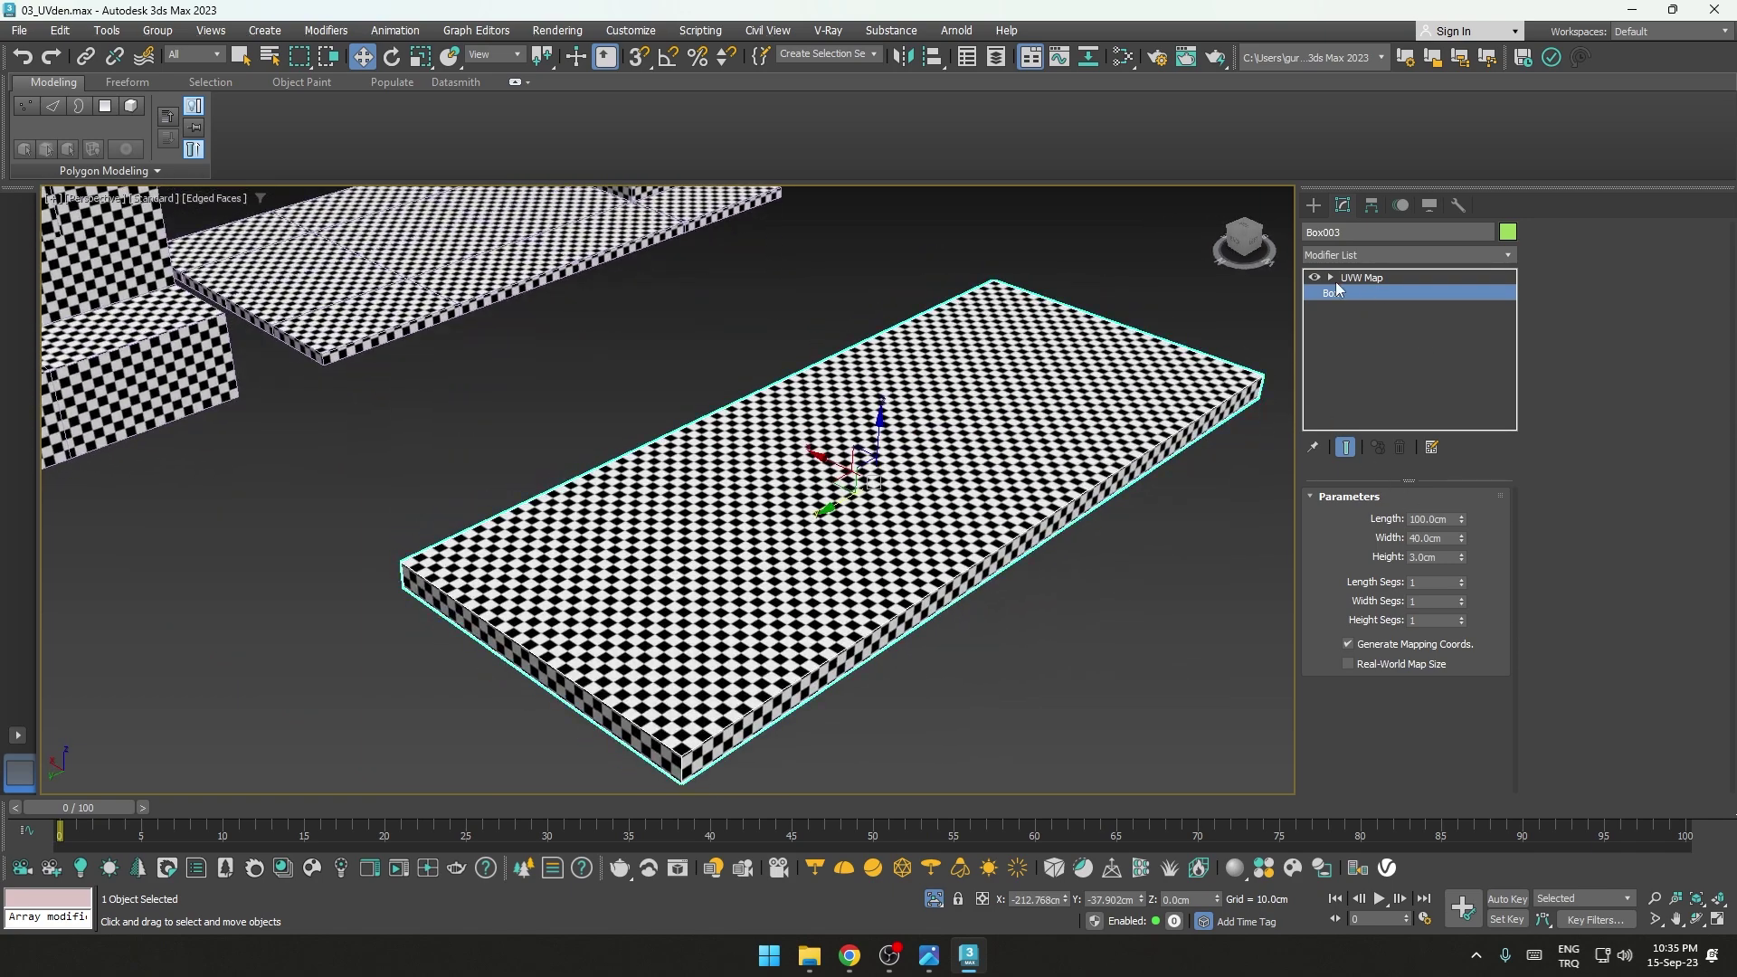
Step: Add an Edit Poly modifier to Box003 beneath its UVW Map
left_click(1354, 252)
scroll(1330, 298, "down", 2)
left_click(1339, 321)
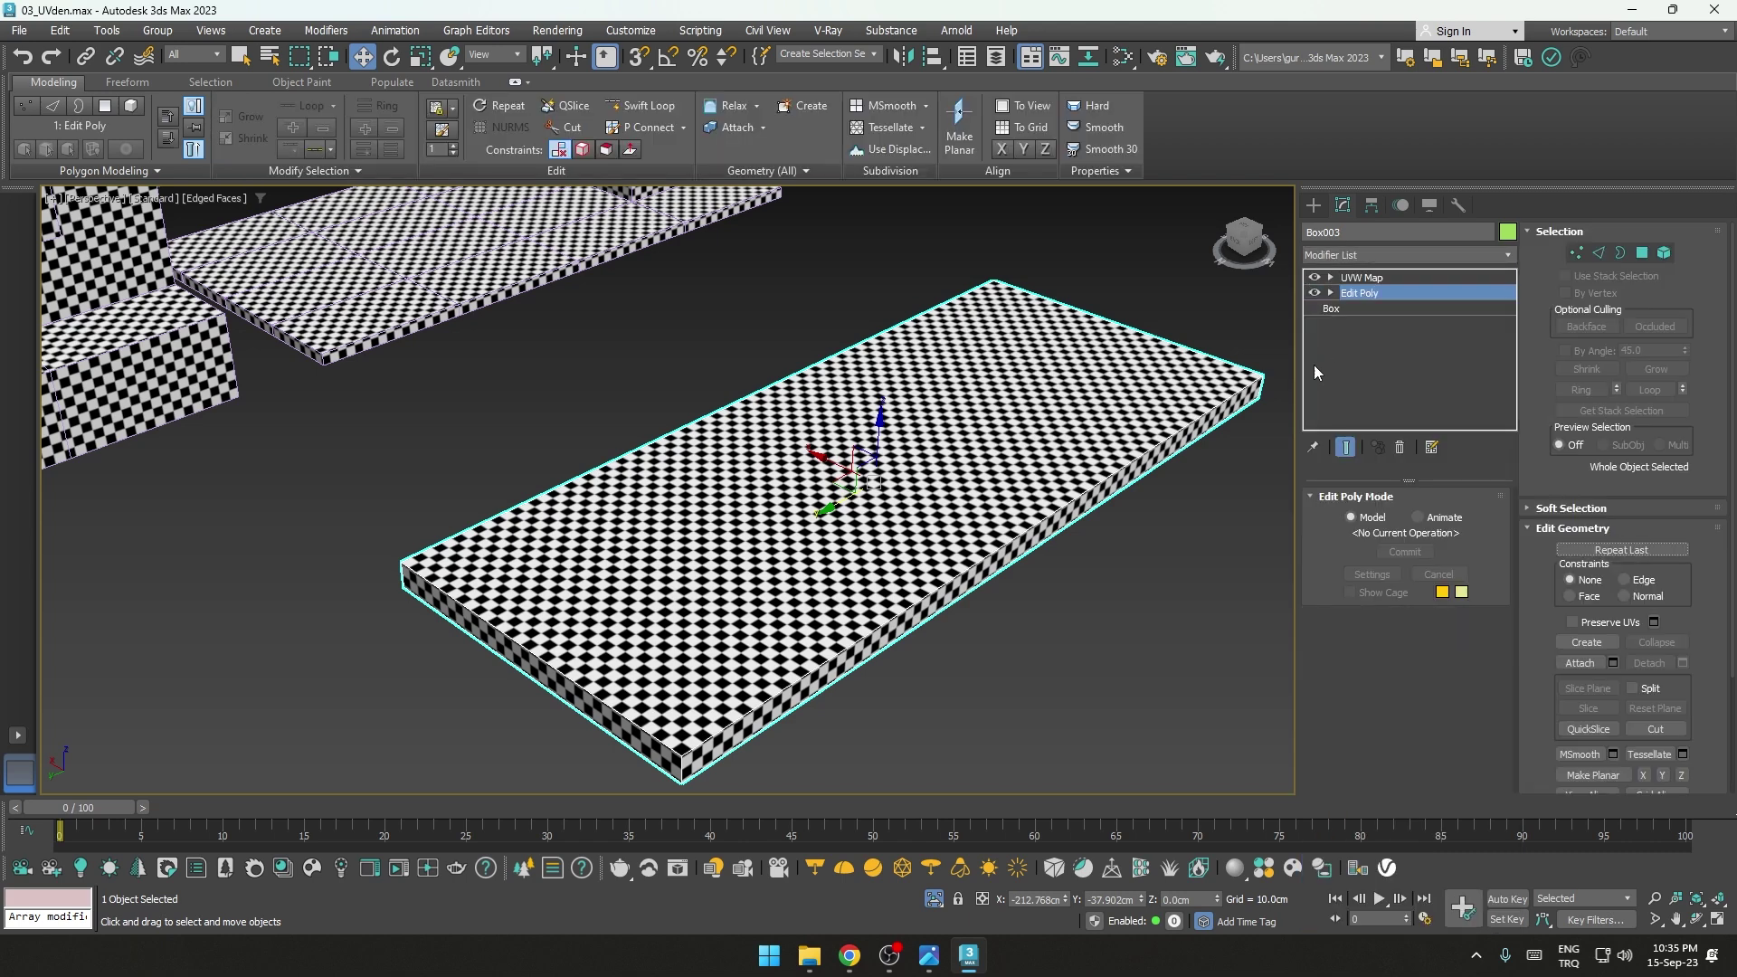
Step: Select the four vertices at the plank's near end, then switch to Polygon mode
left_click(1576, 253)
scroll(427, 520, "down", 2)
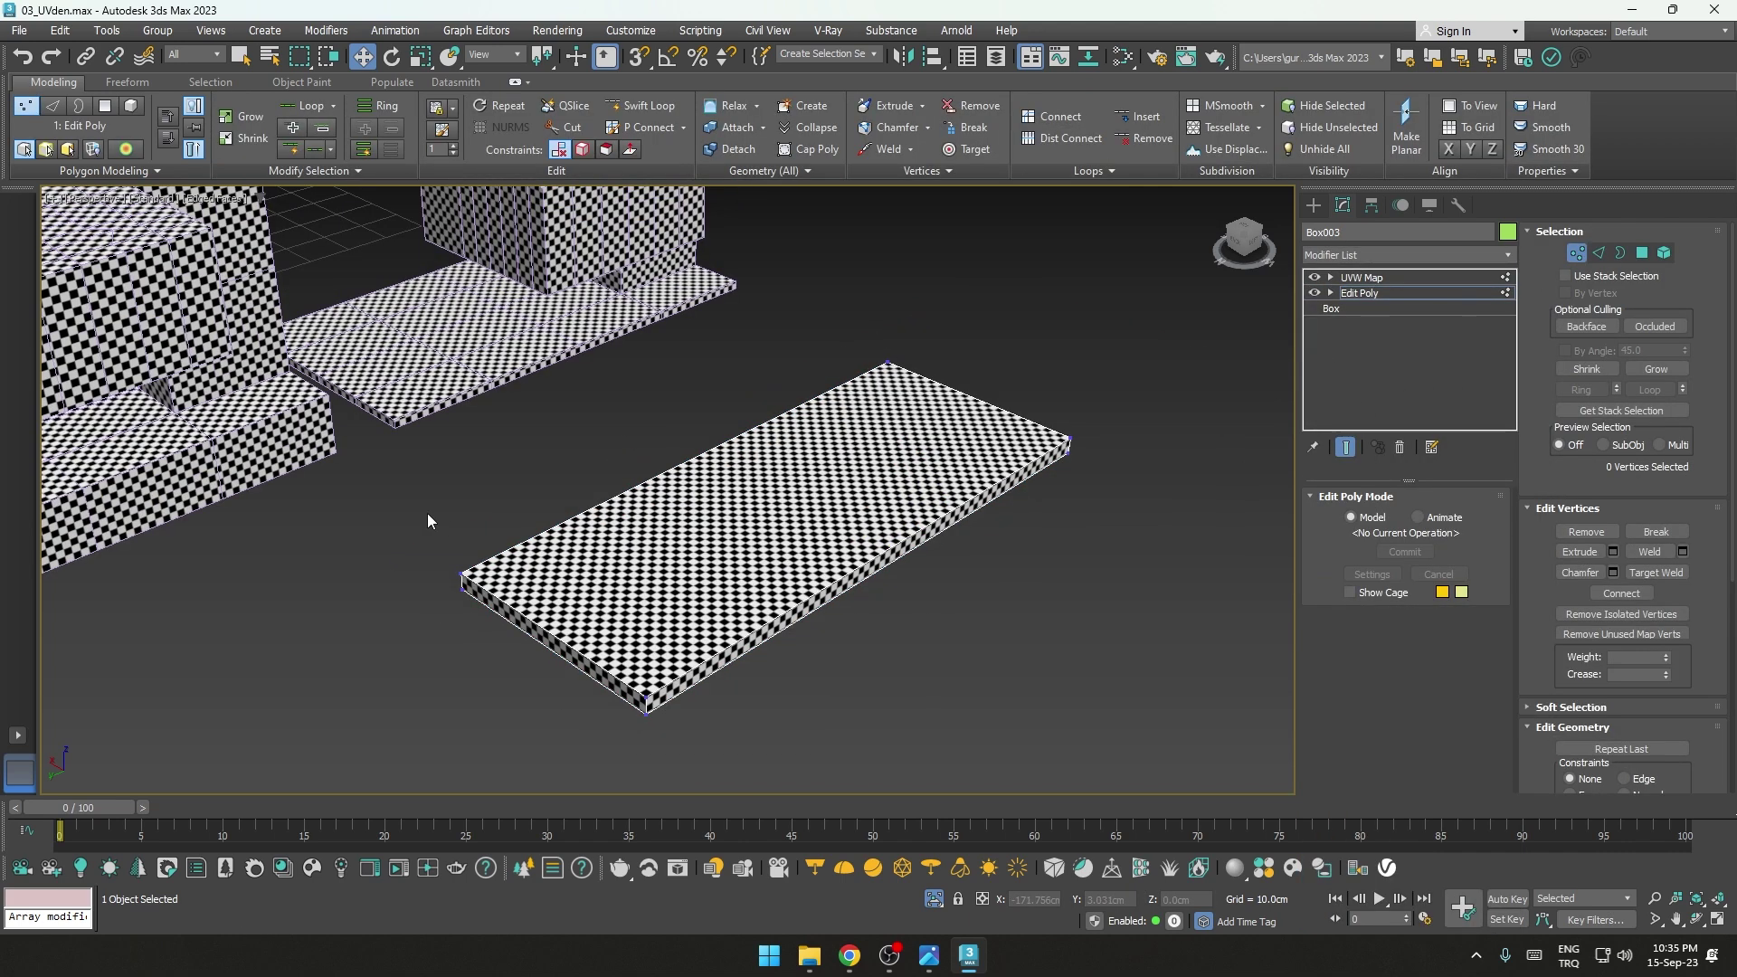
left_click_drag(749, 803, 748, 794)
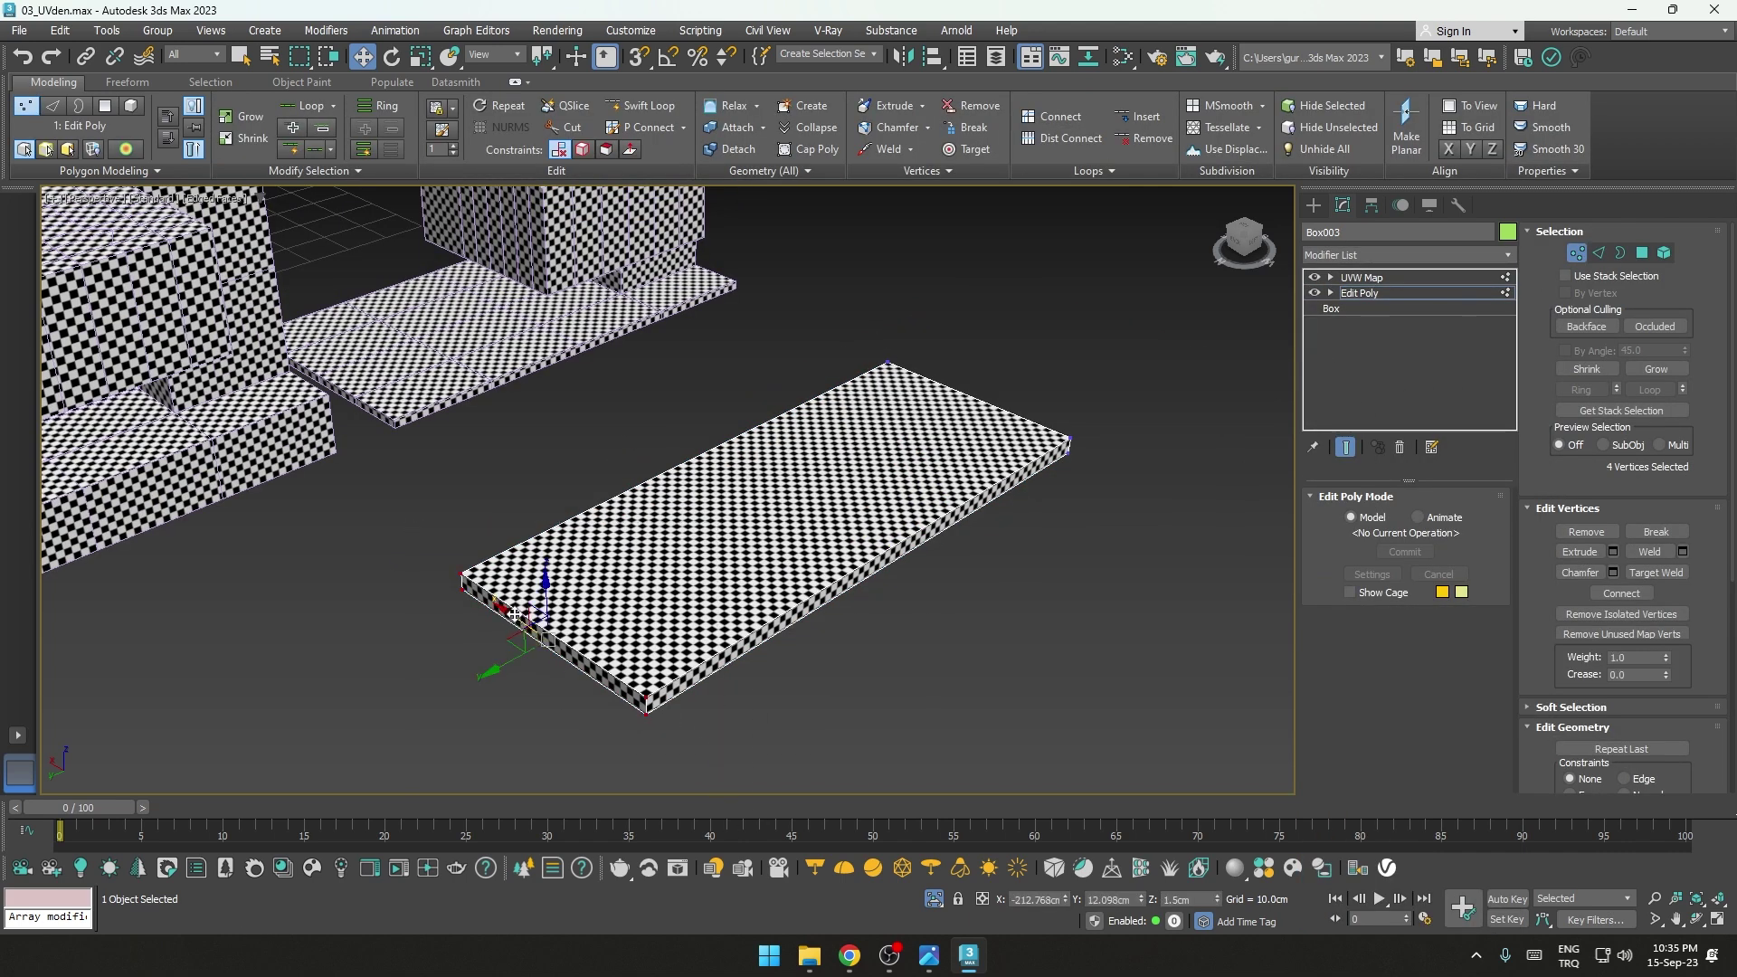
middle_click_drag(514, 615, 783, 556, "alt")
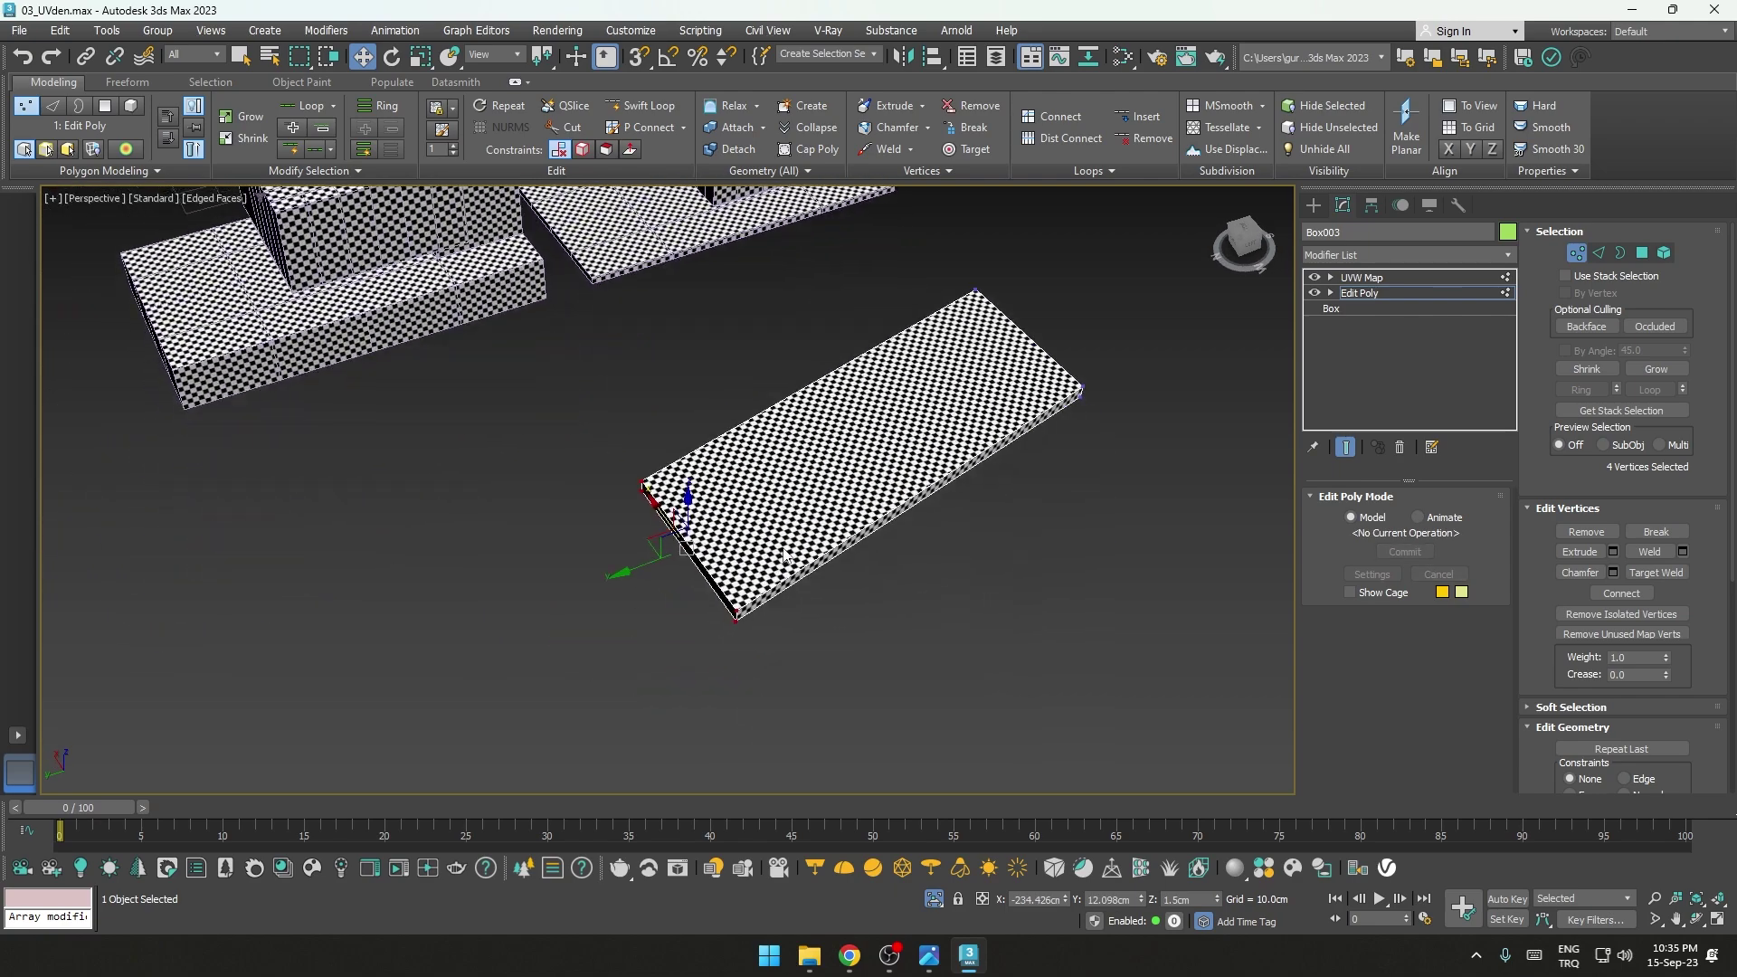
scroll(784, 556, "up", 3)
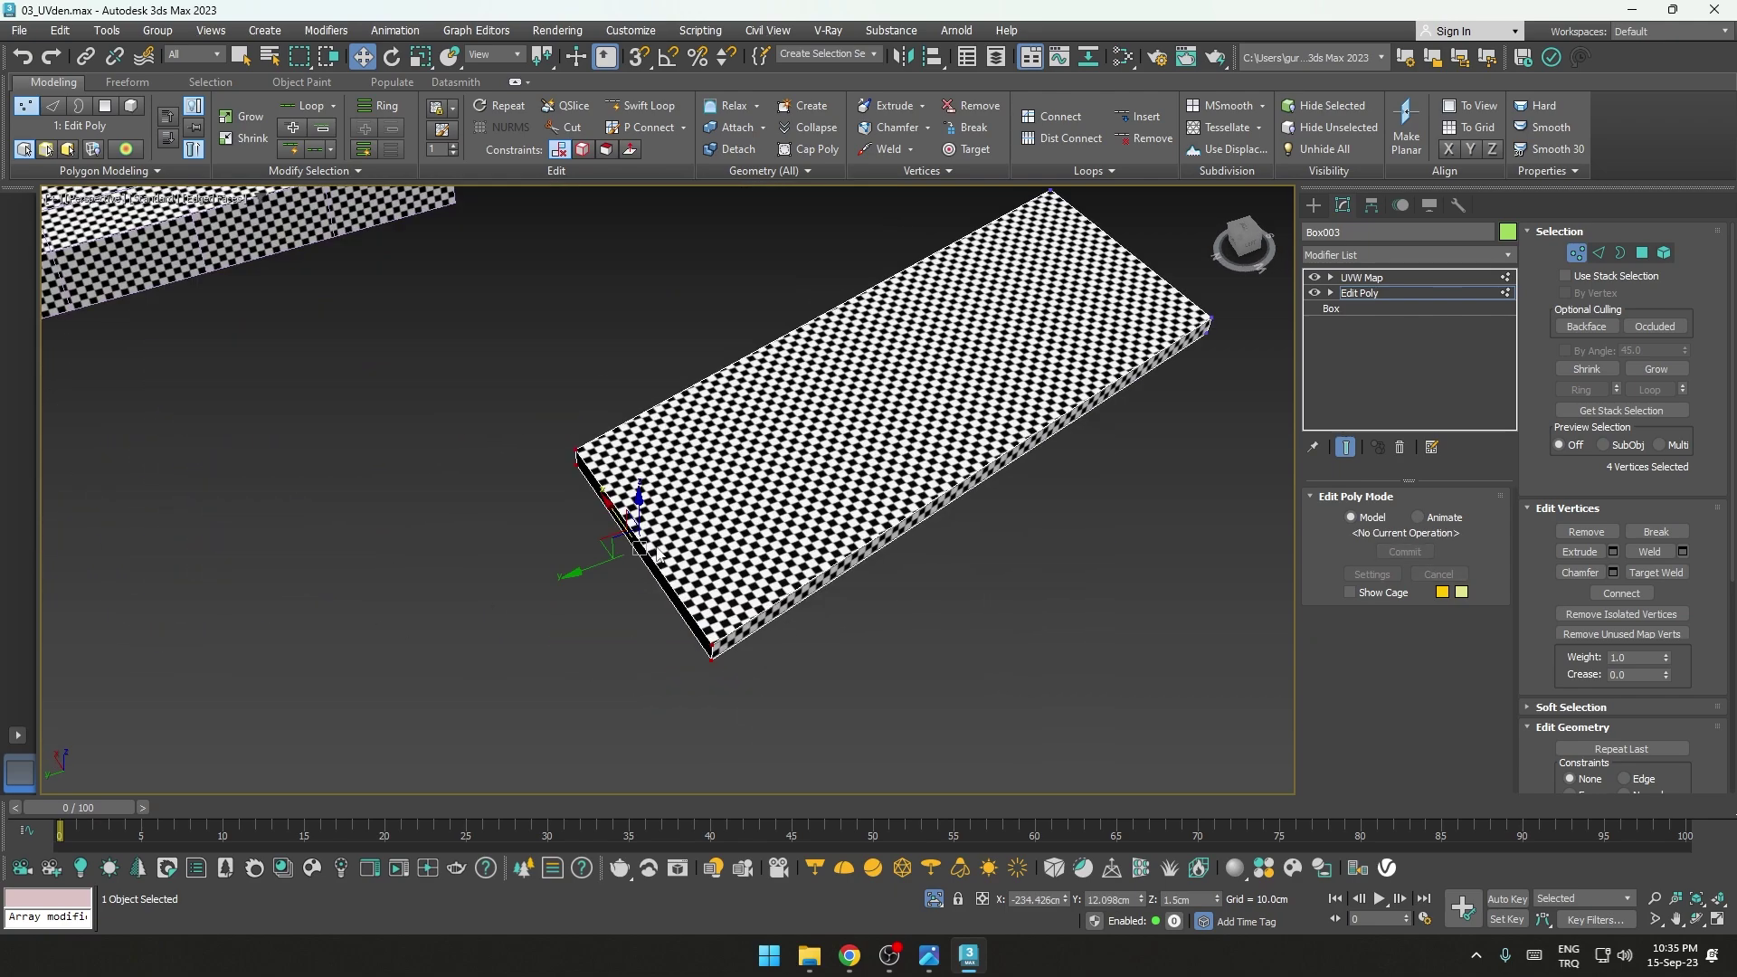
scroll(670, 543, "up", 2)
scroll(734, 588, "down", 2)
scroll(751, 552, "down", 3)
scroll(774, 538, "up", 2)
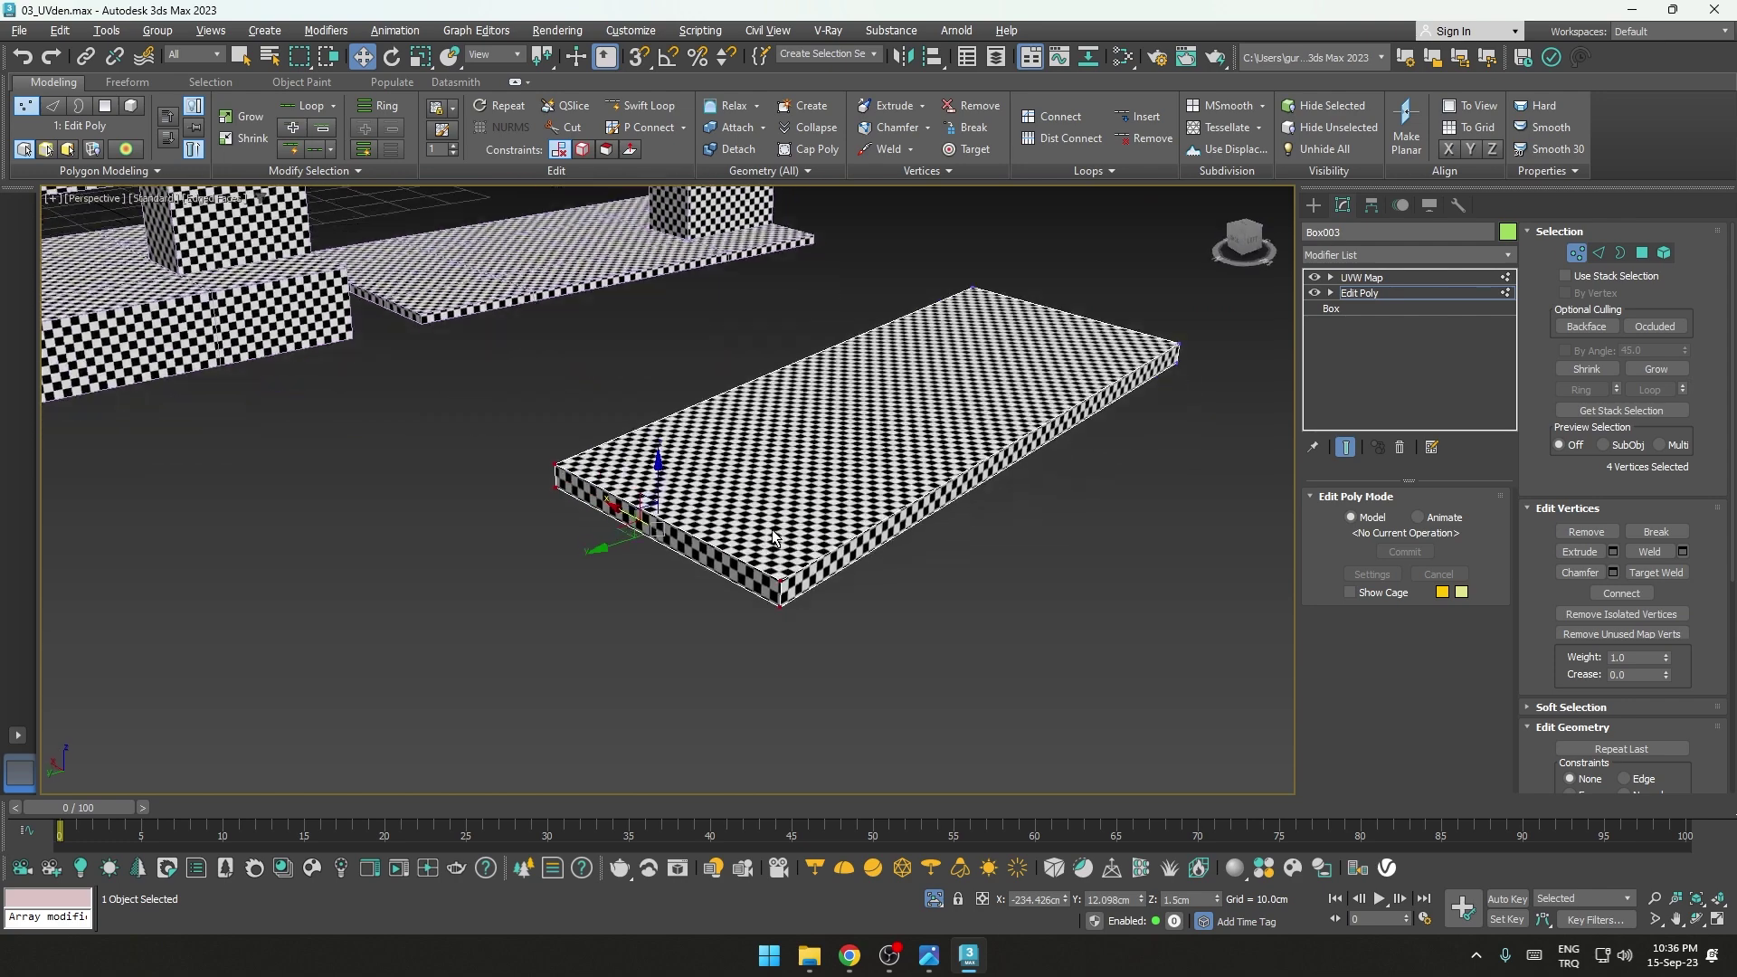
middle_click_drag(773, 535, 780, 538, "alt")
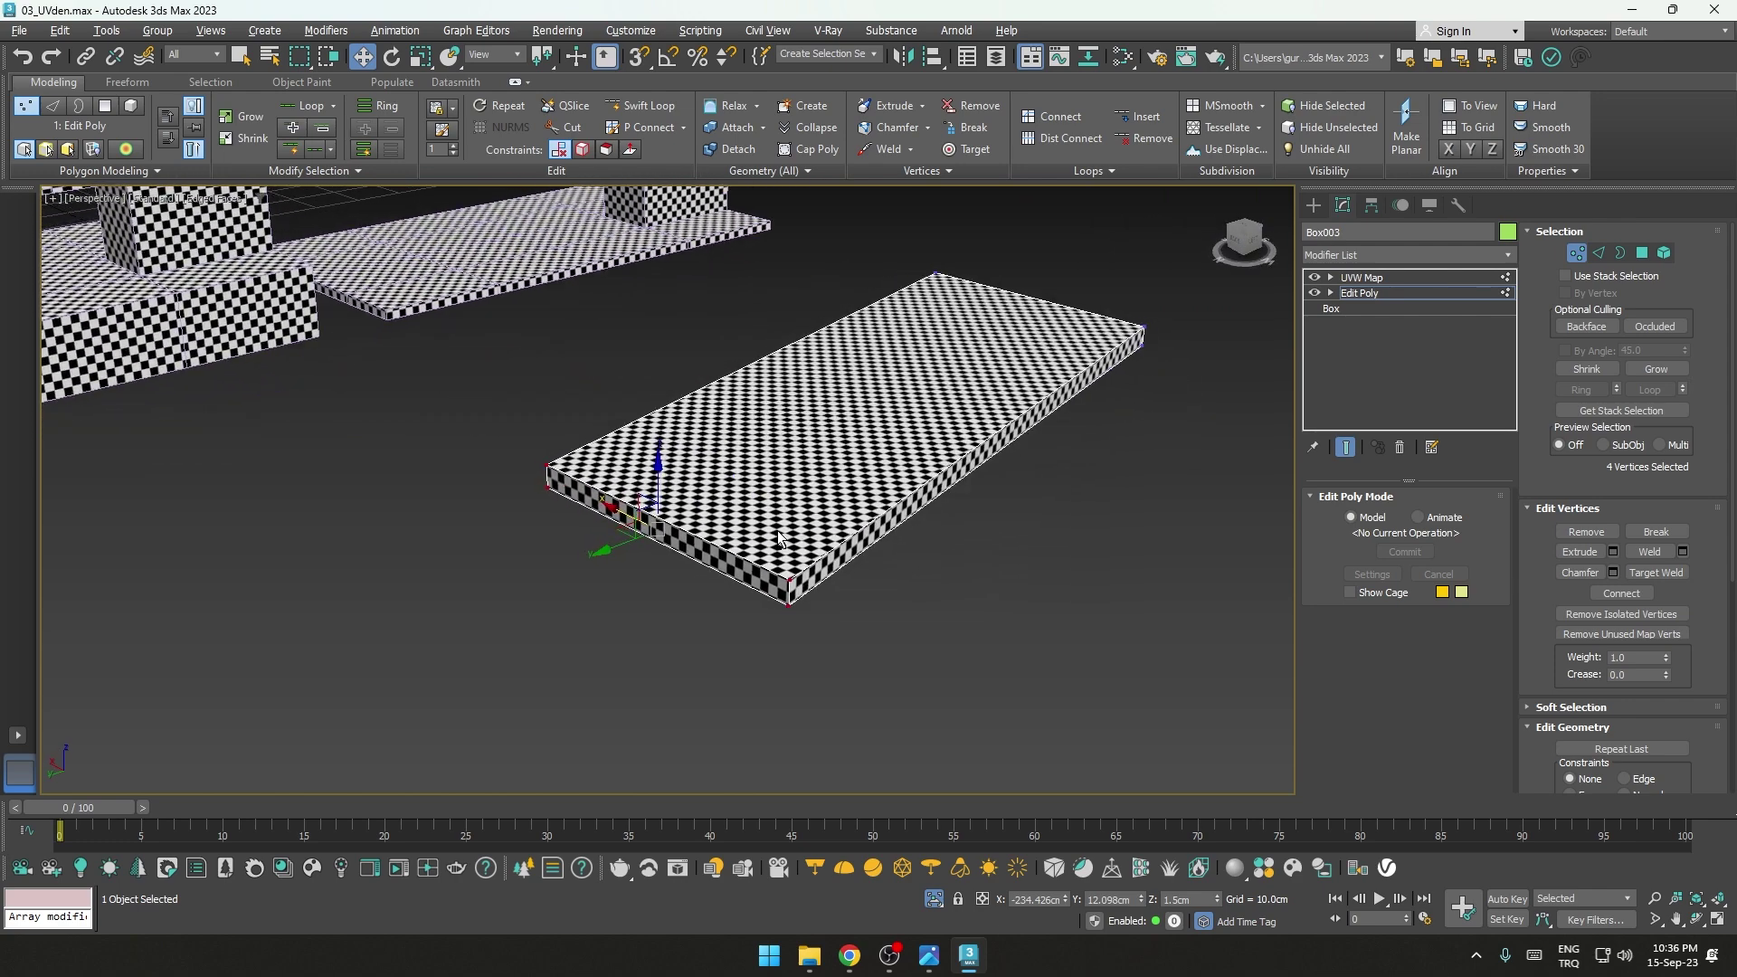
left_click(1642, 252)
Step: Select the plank's front end face and extrude it to a height of about 23 cm
left_click(698, 538)
scroll(698, 538, "up", 2)
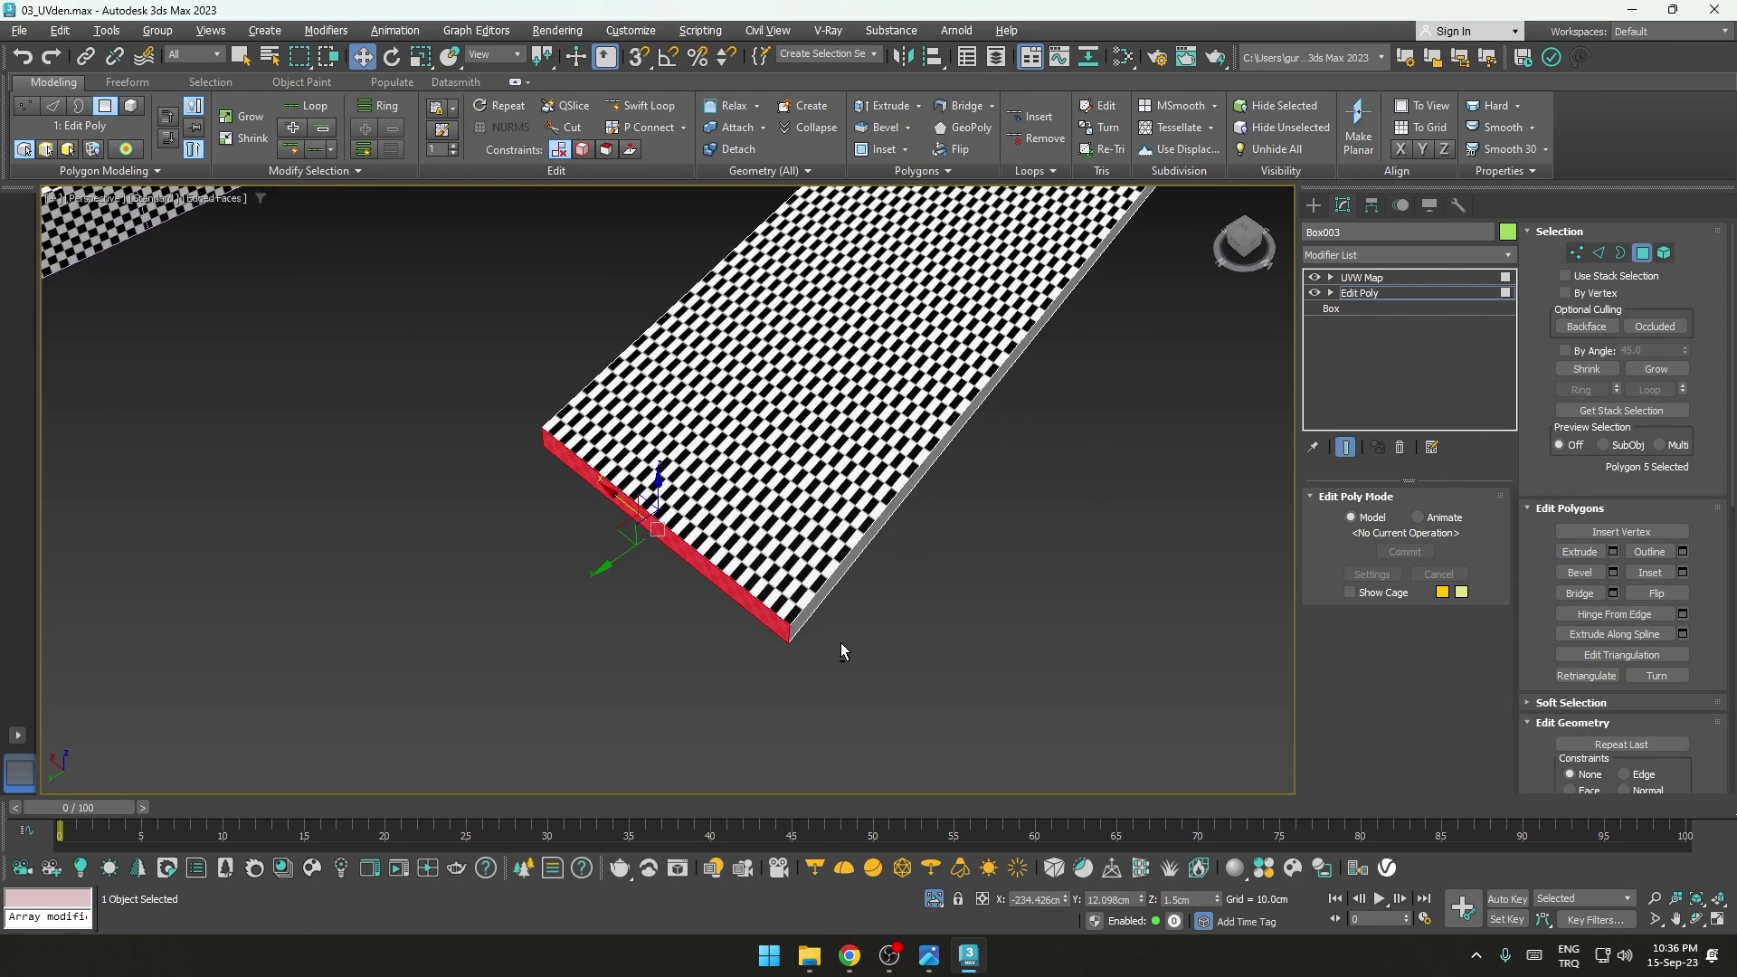
scroll(840, 642, "up", 1)
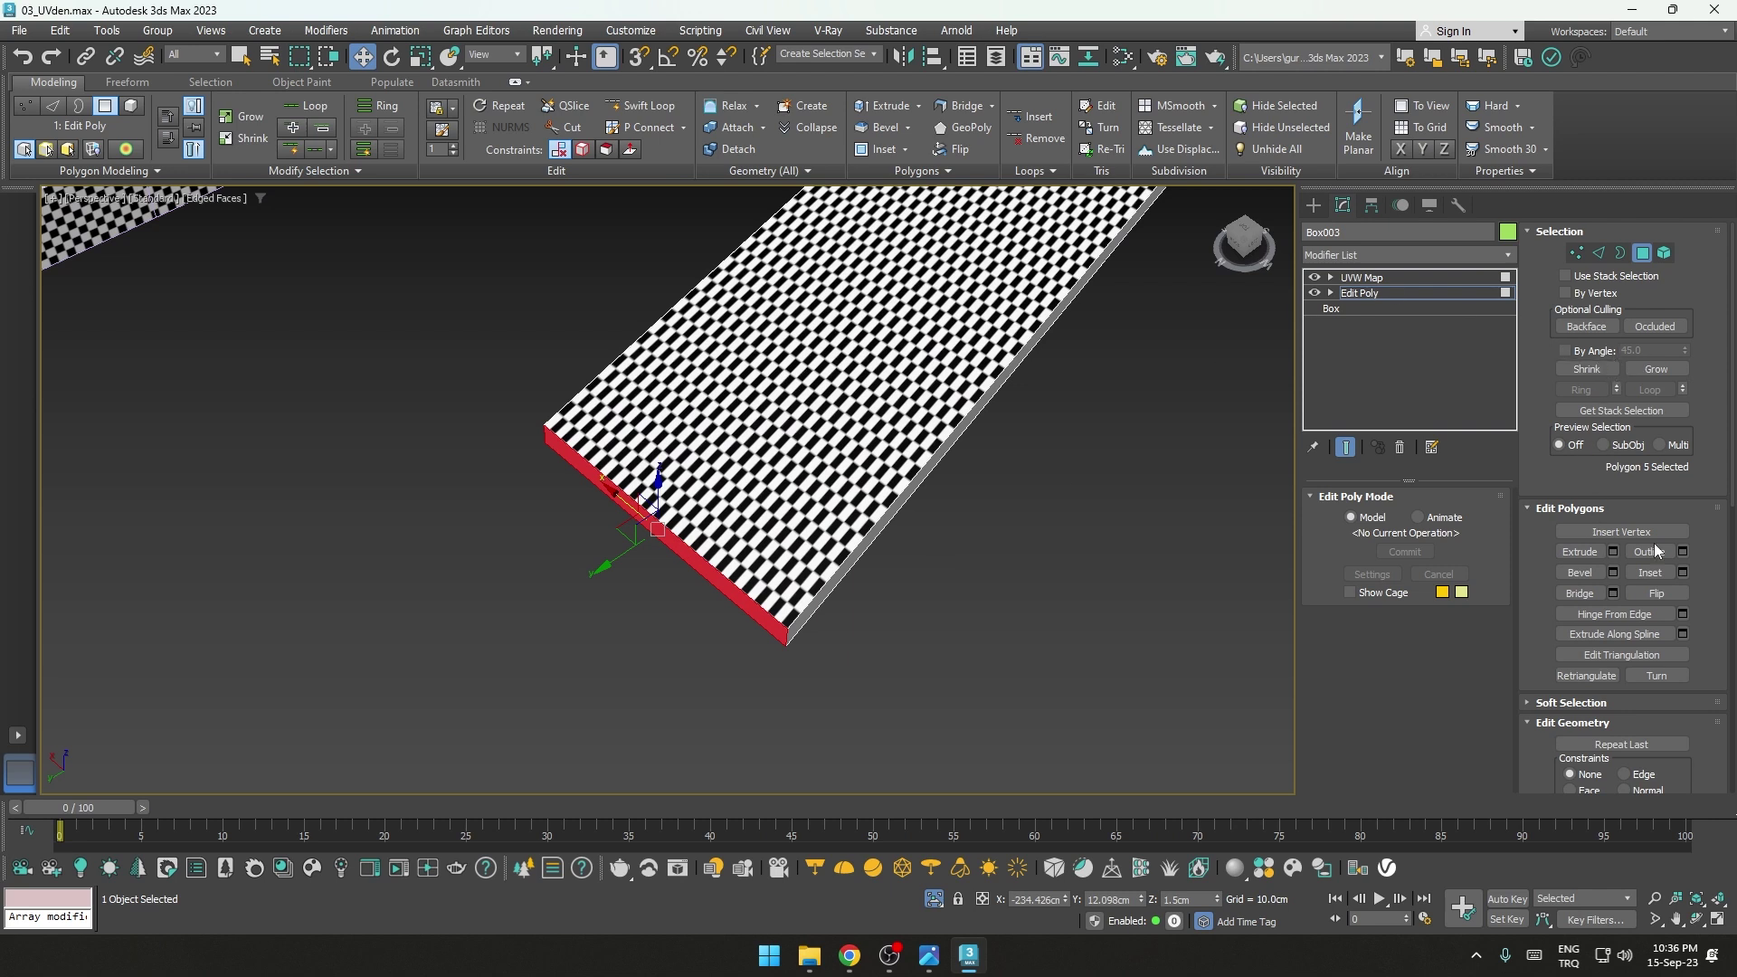
left_click(1615, 552)
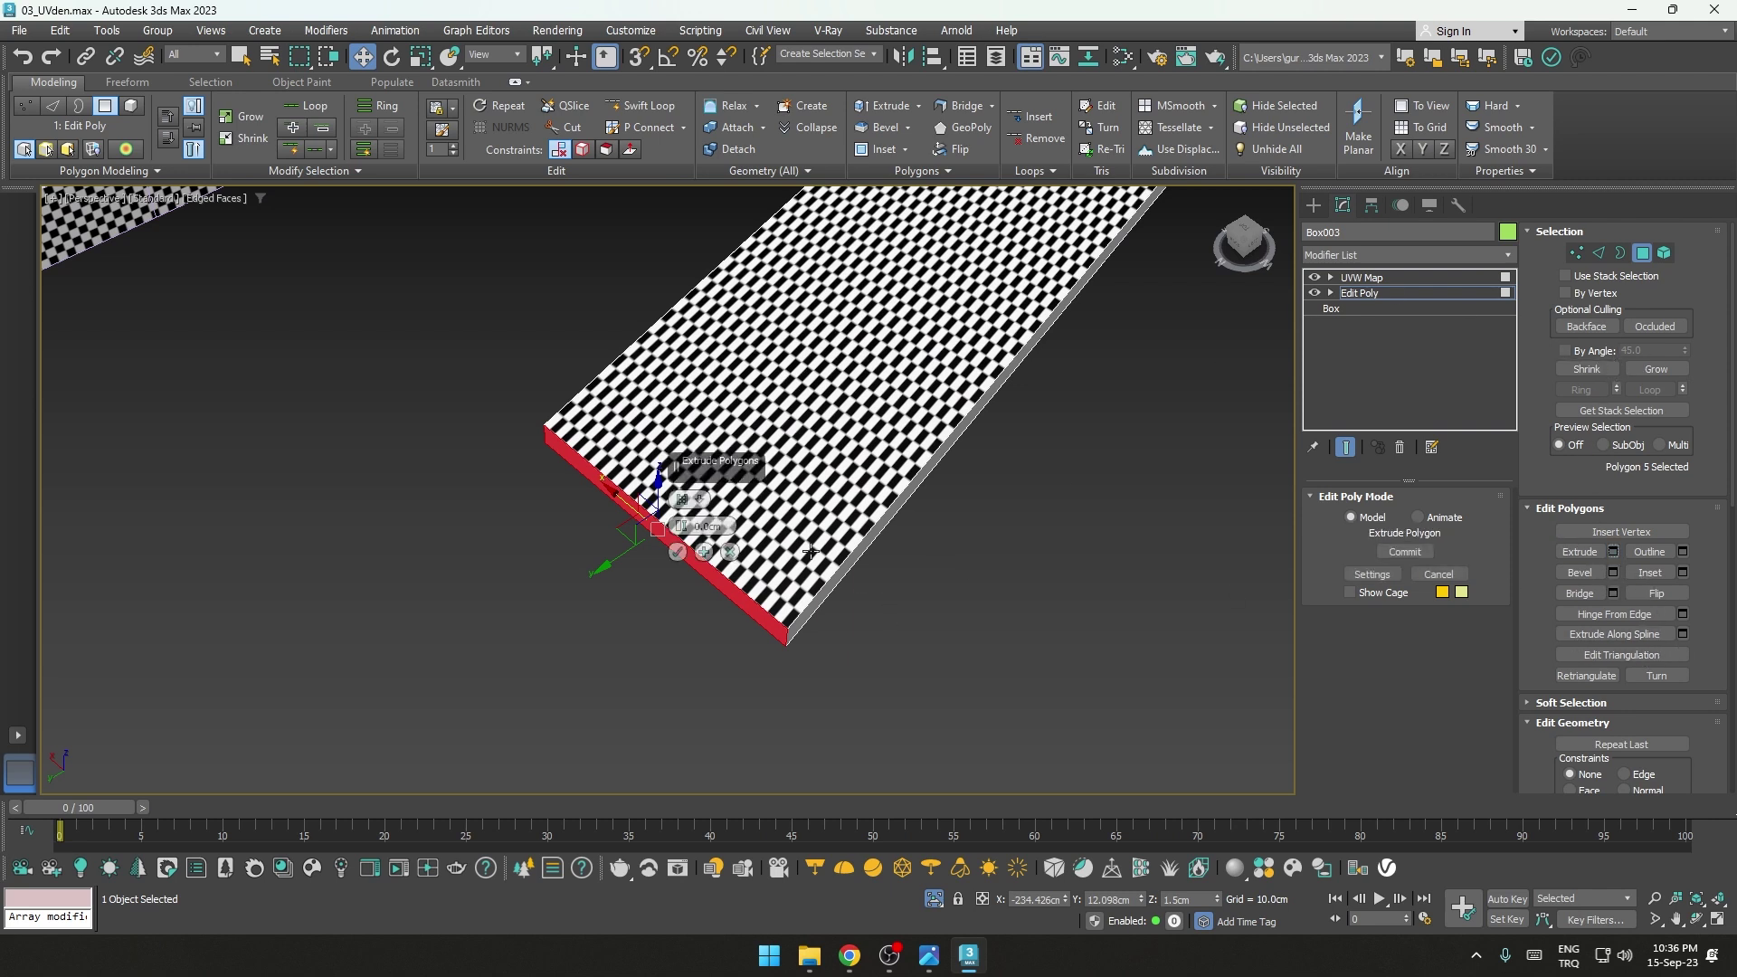
left_click_drag(681, 533, 681, 471)
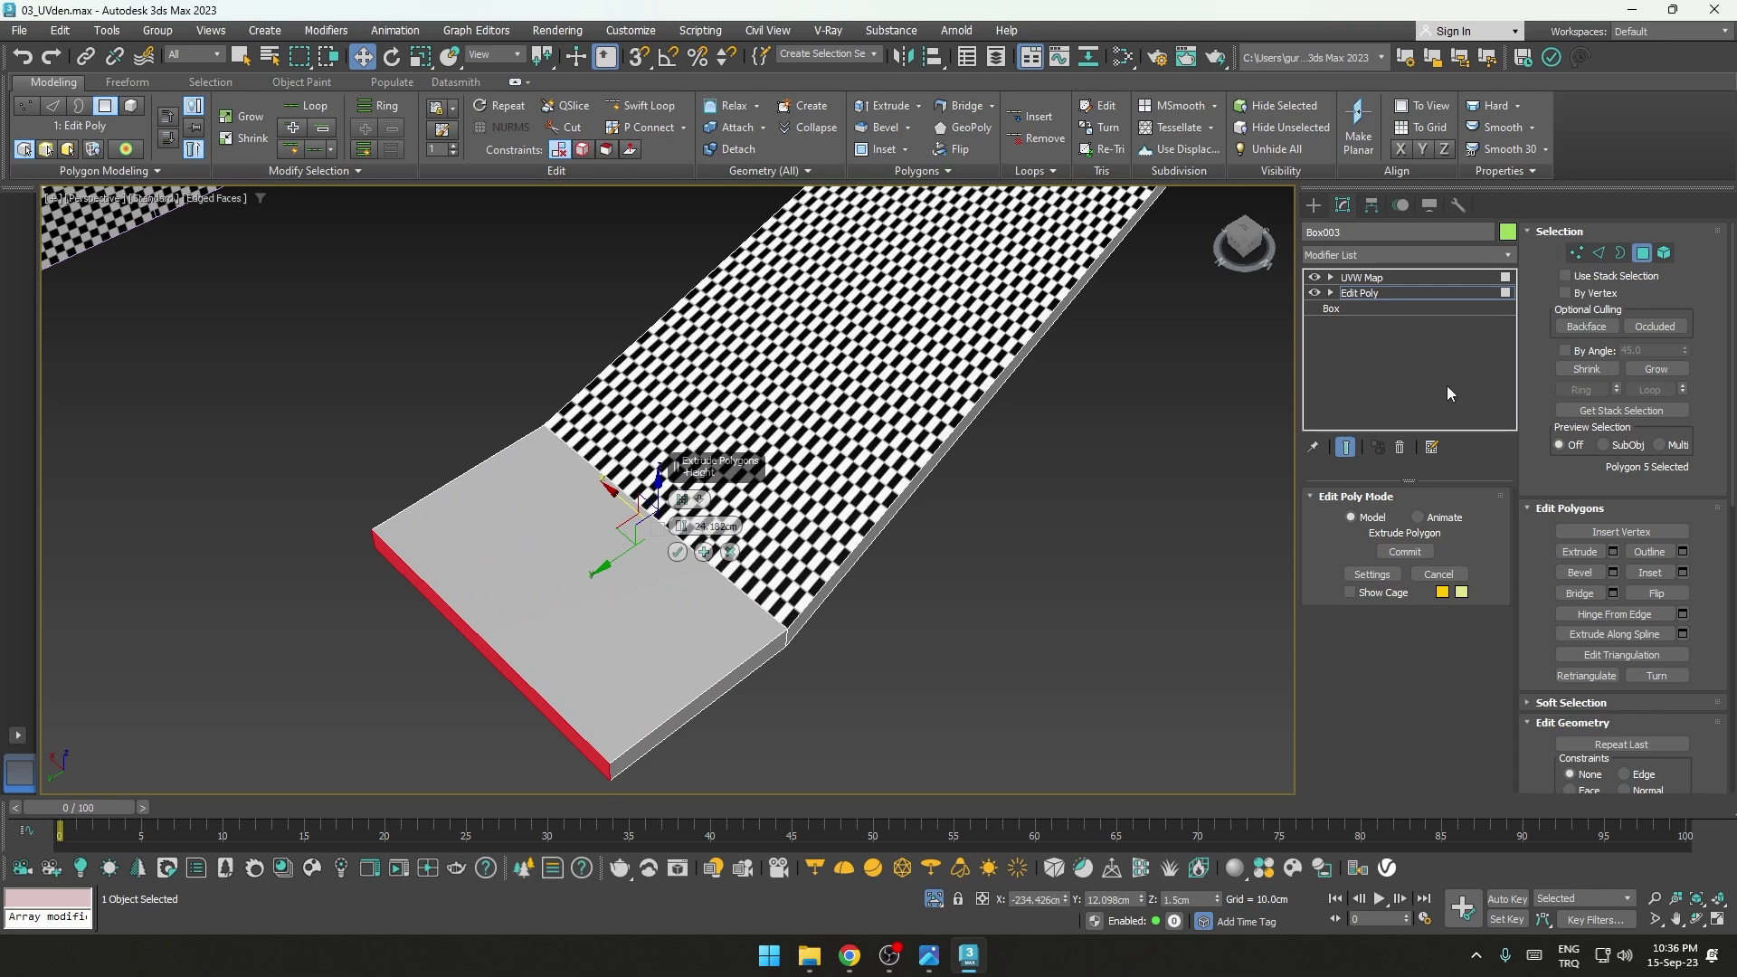
left_click(682, 499)
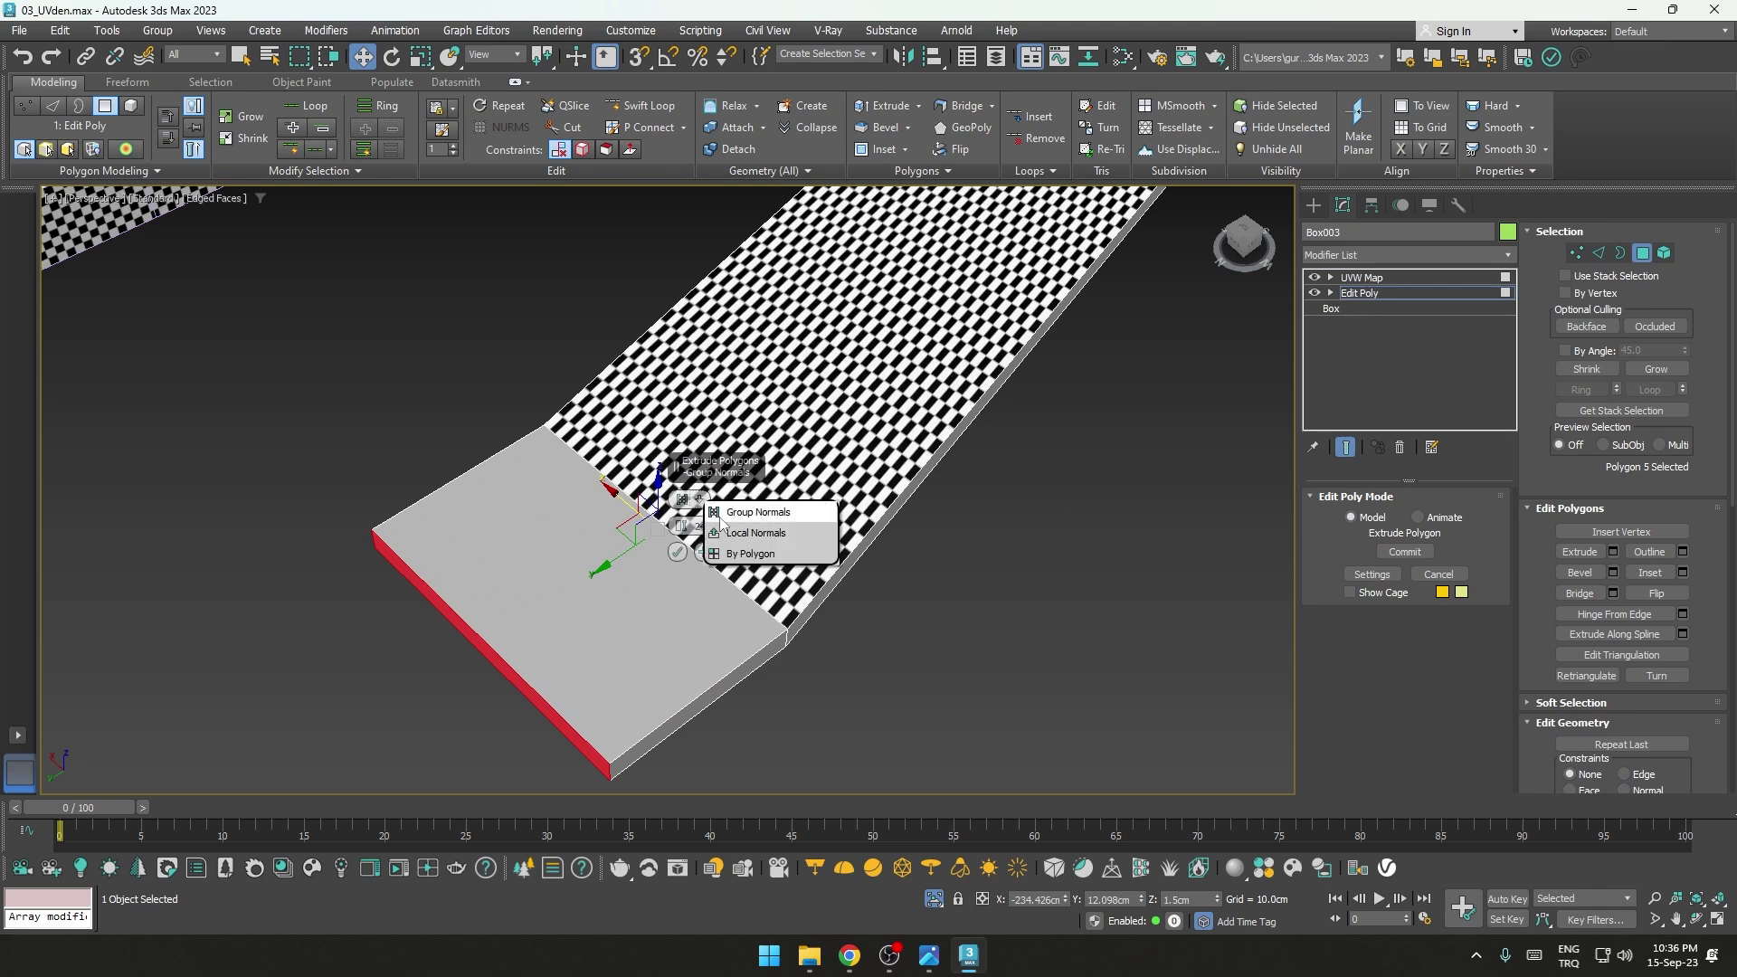
left_click(745, 536)
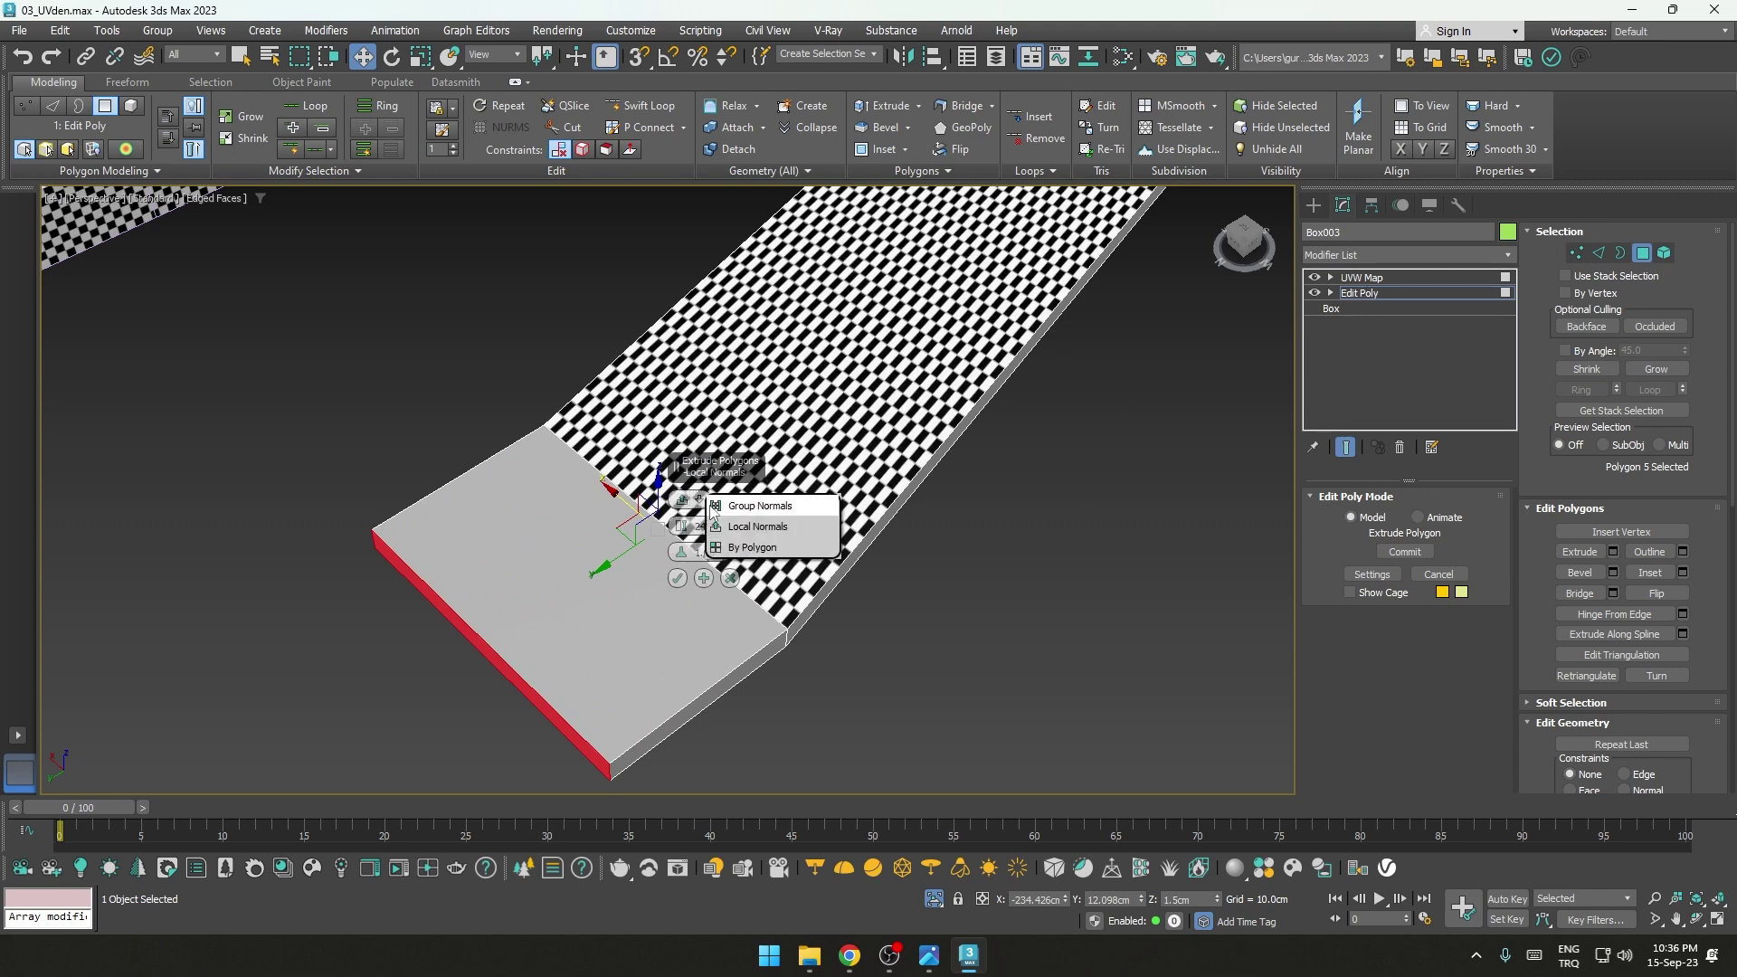
left_click(748, 547)
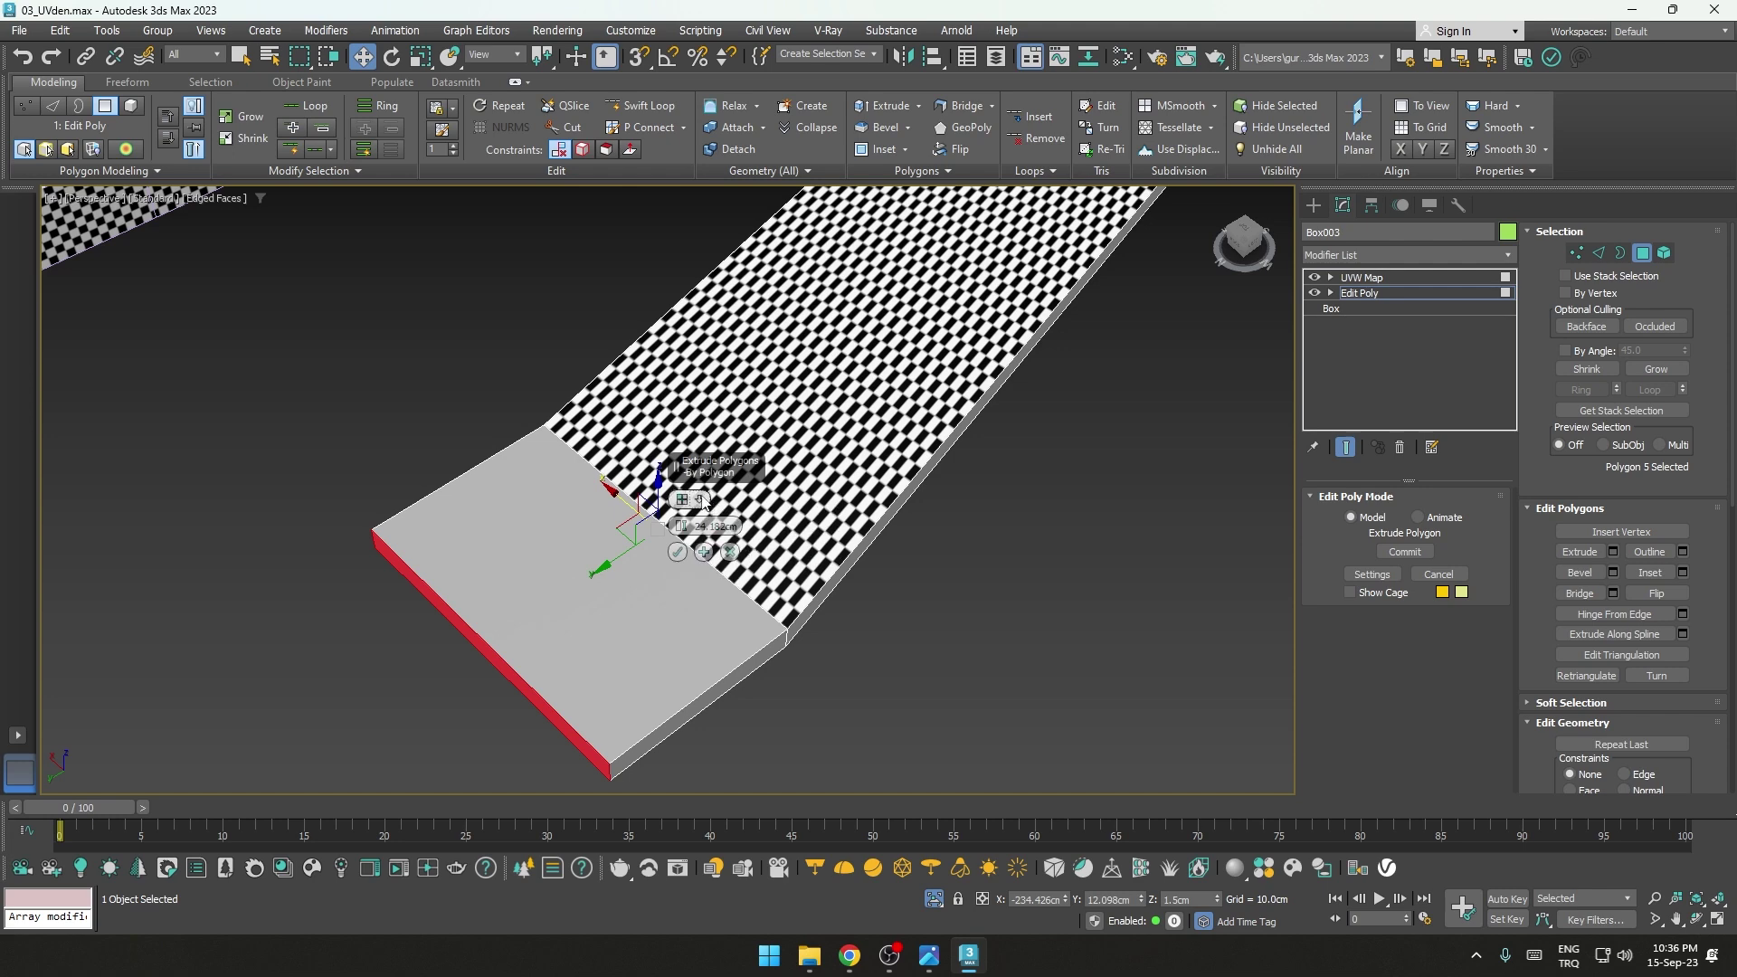
left_click(685, 499)
left_click(735, 509)
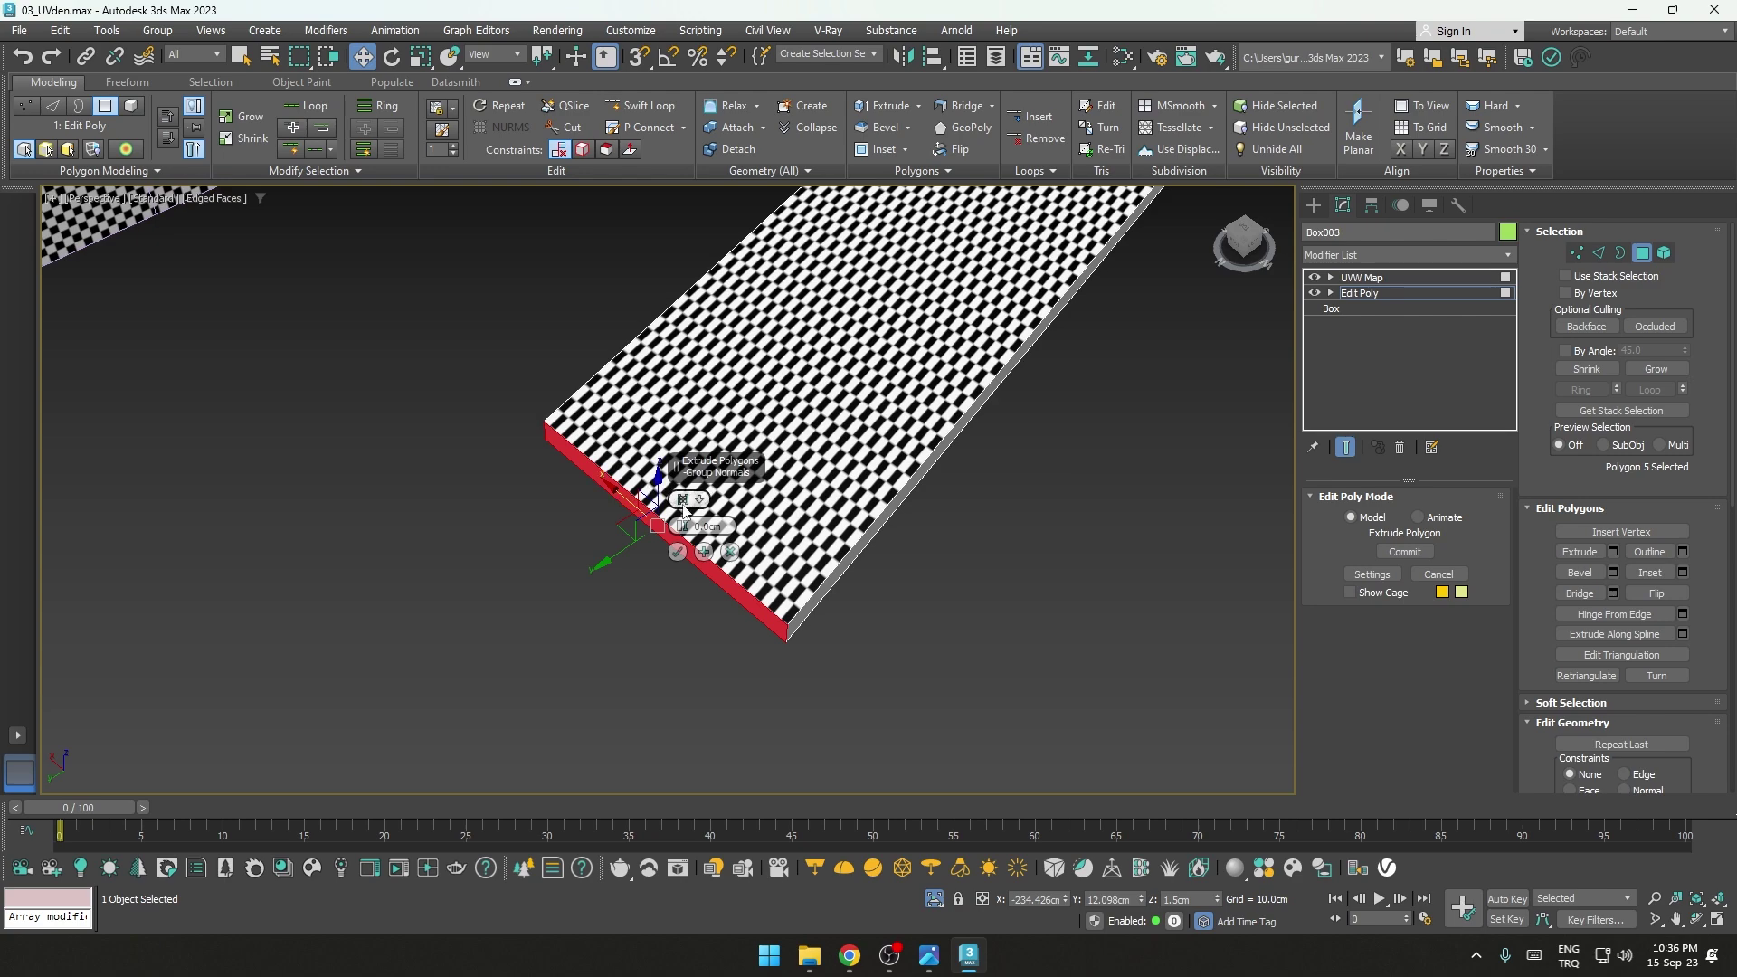
left_click_drag(682, 526, 685, 358)
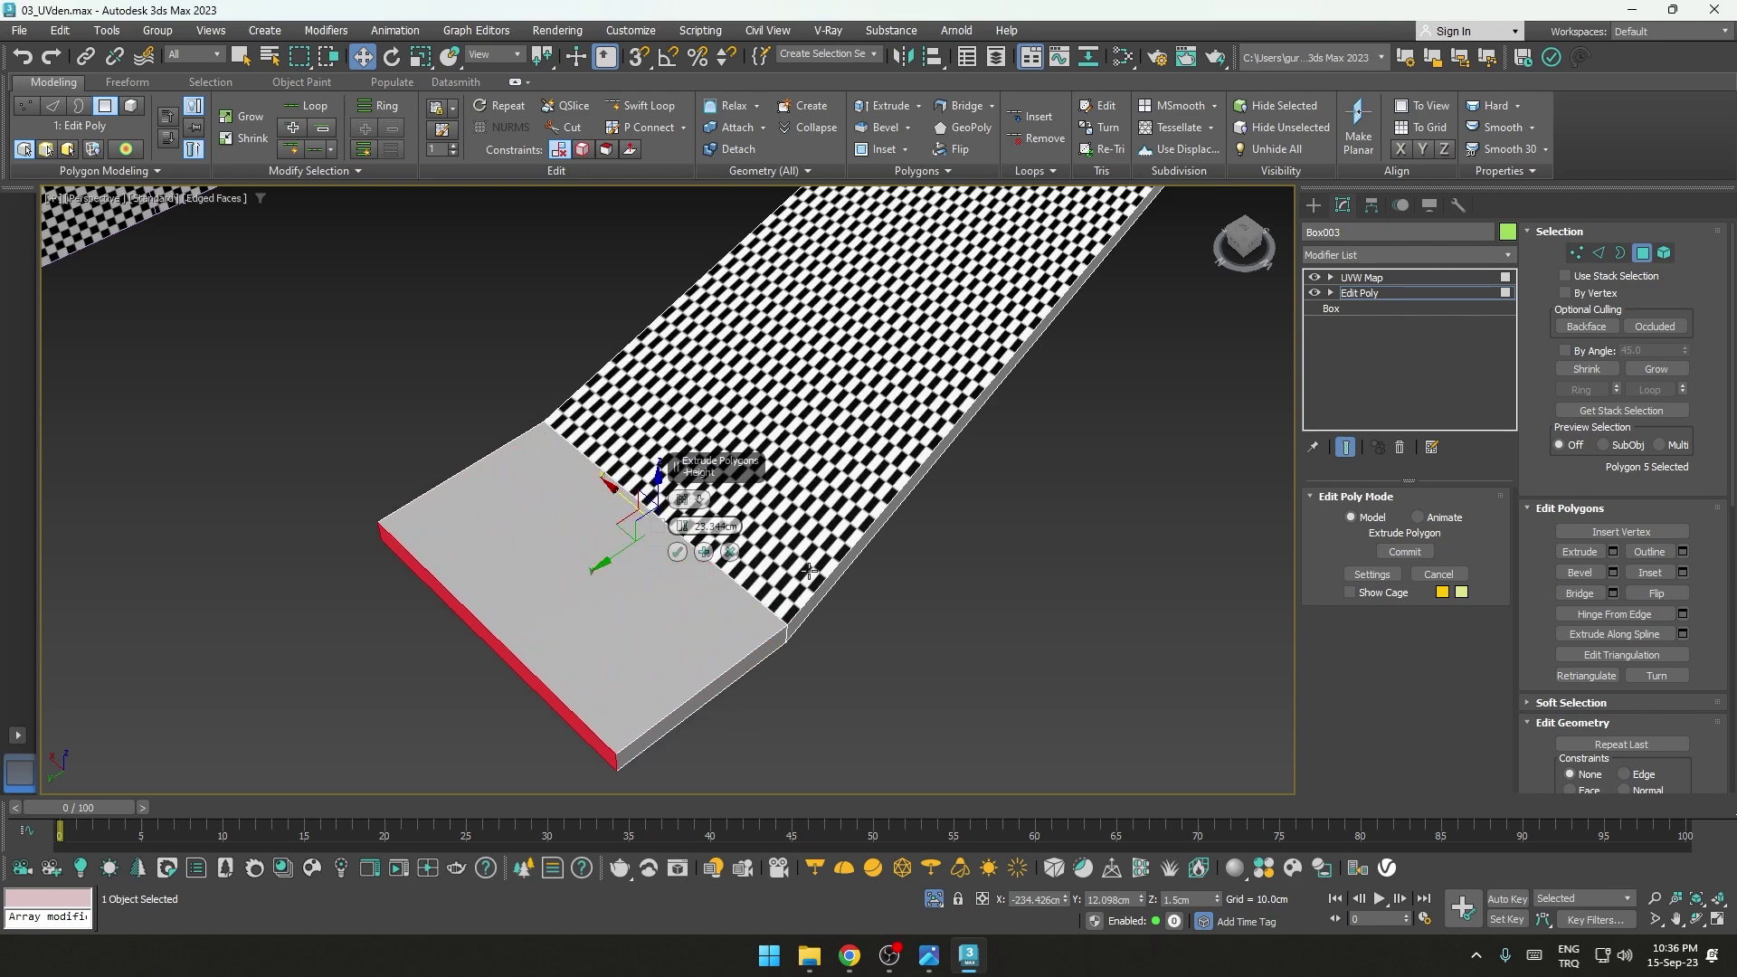
middle_click_drag(685, 378, 701, 512, "alt")
Step: Set the extrusion type to By Polygon, apply it, and exit polygon sub-object mode
left_click(701, 511)
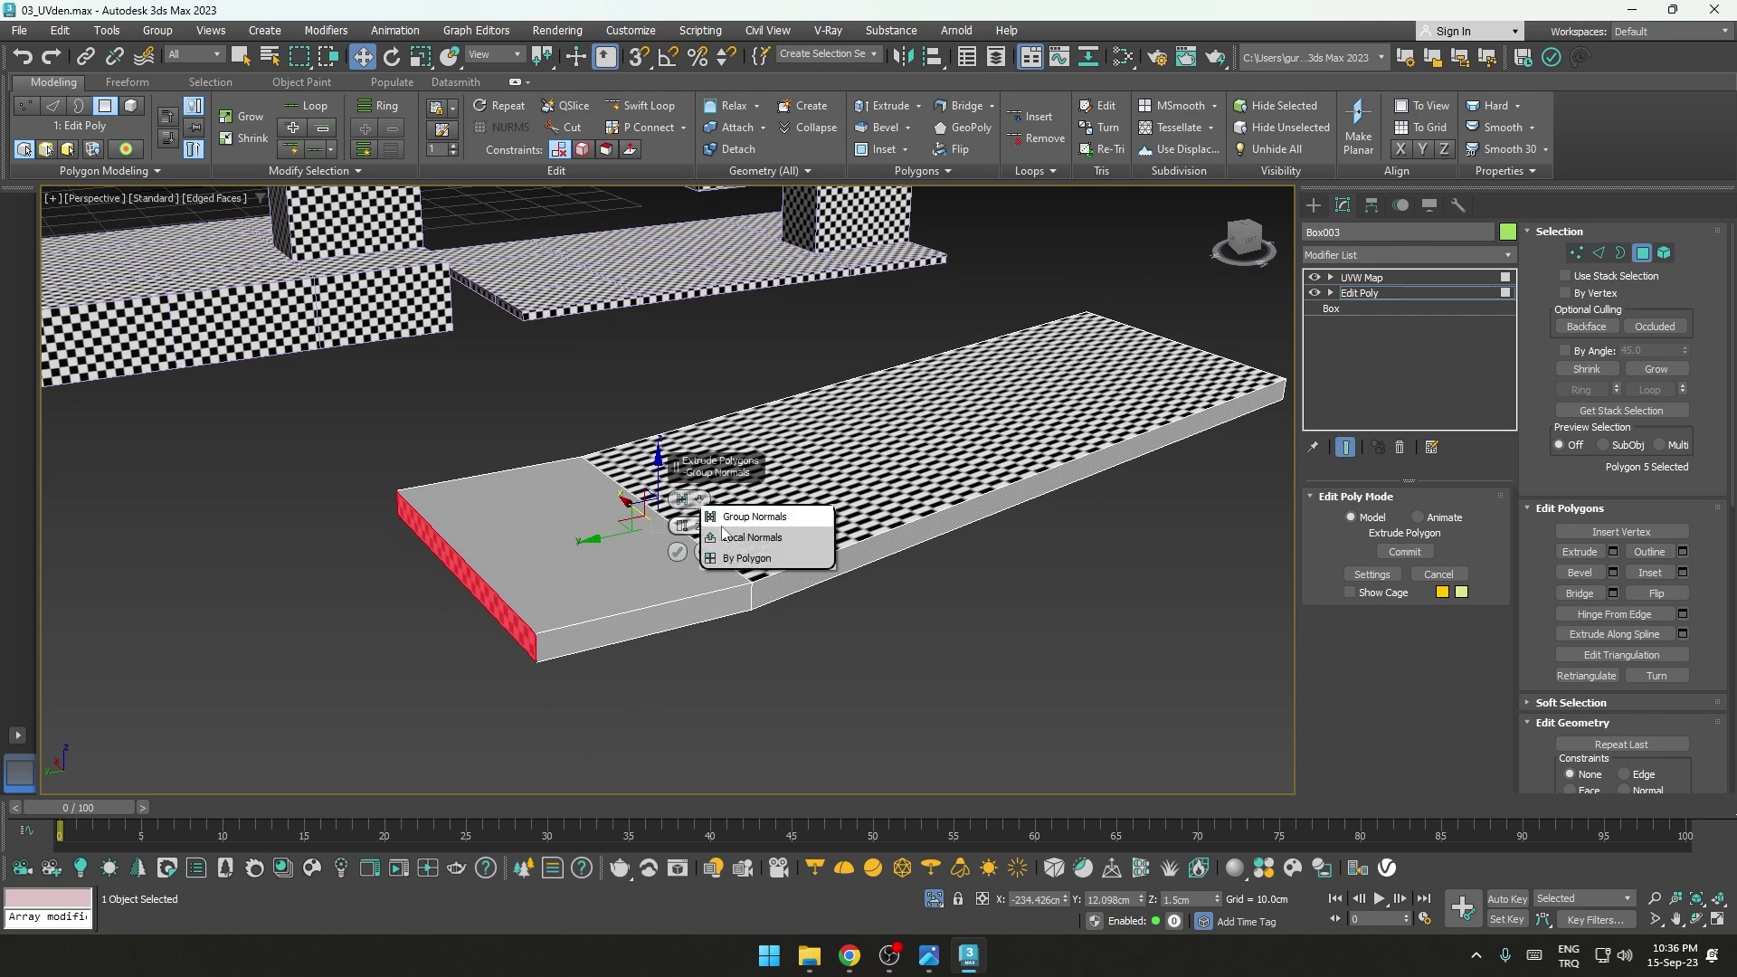
left_click(699, 511)
left_click(699, 501)
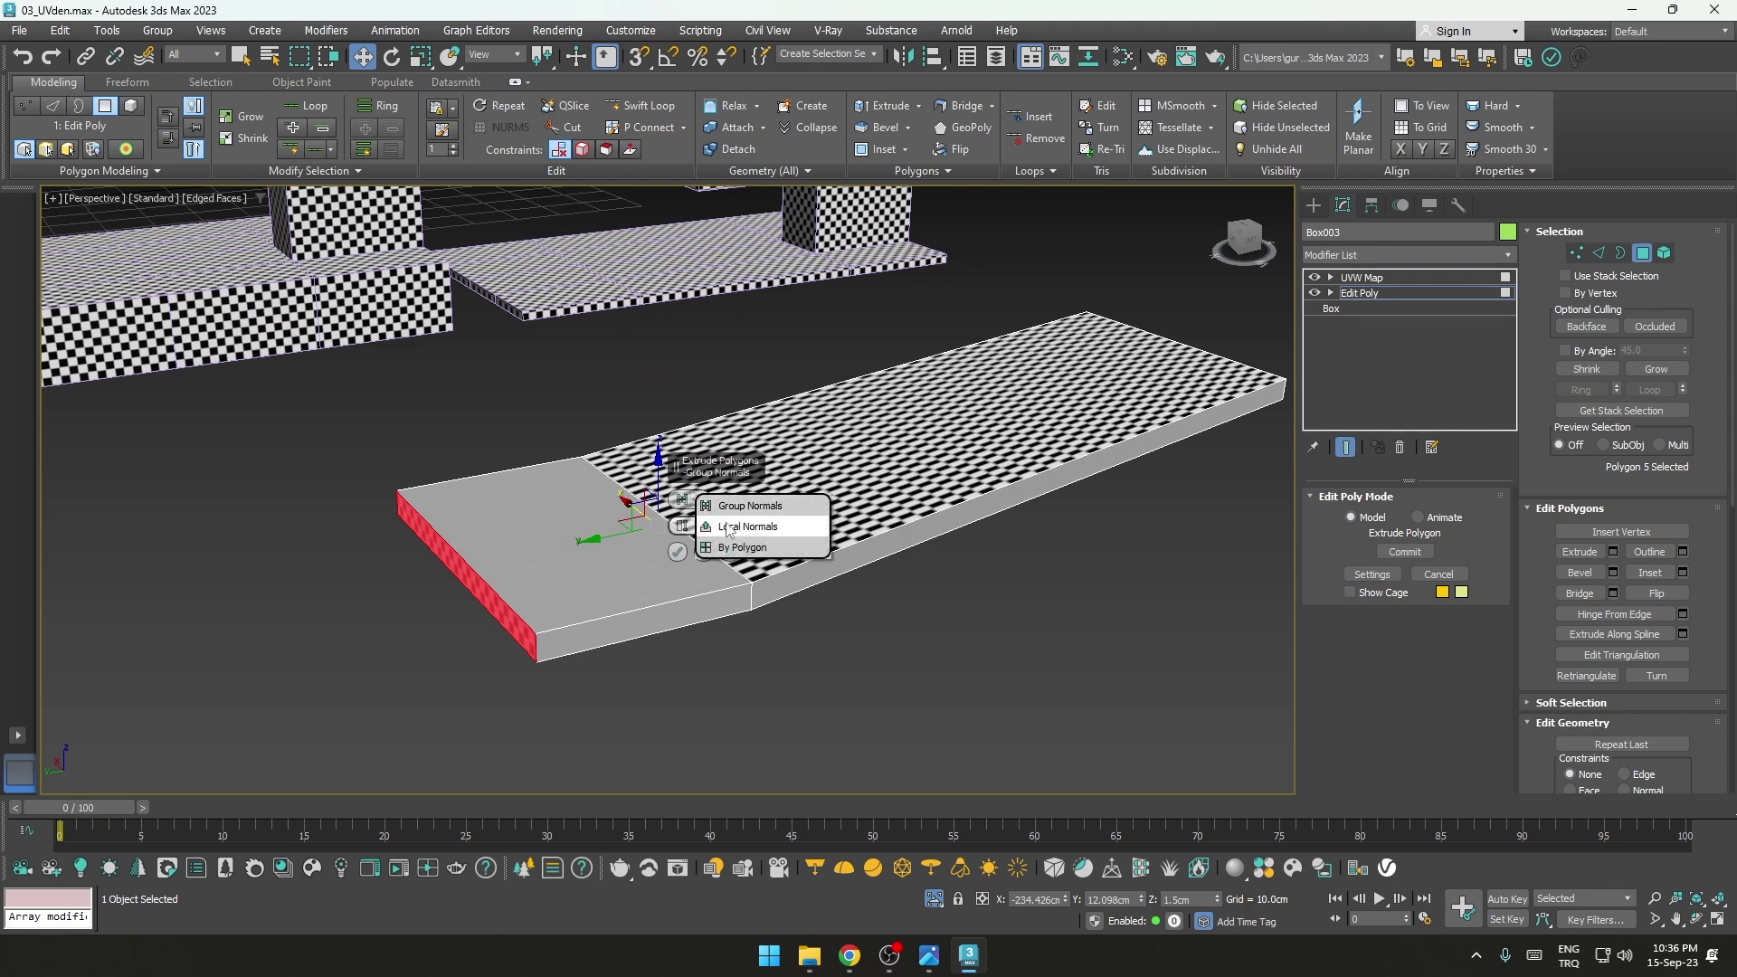
left_click(723, 529)
left_click(705, 505)
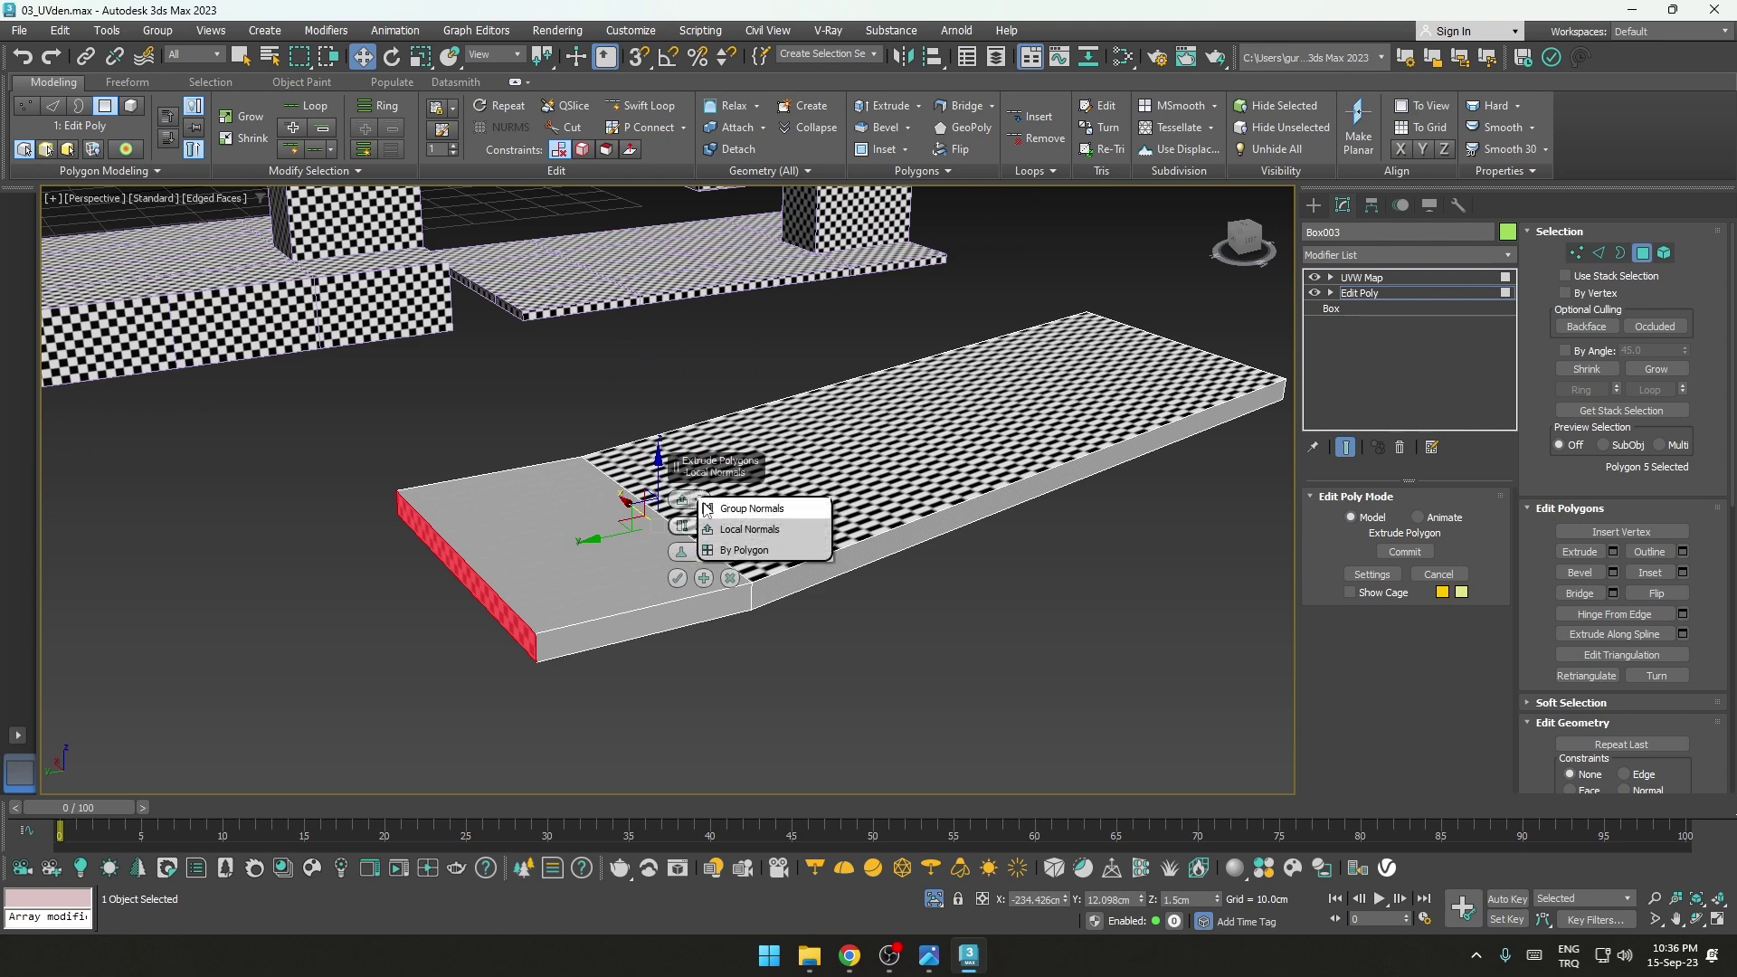
left_click(738, 550)
scroll(748, 558, "up", 2)
scroll(747, 558, "down", 3)
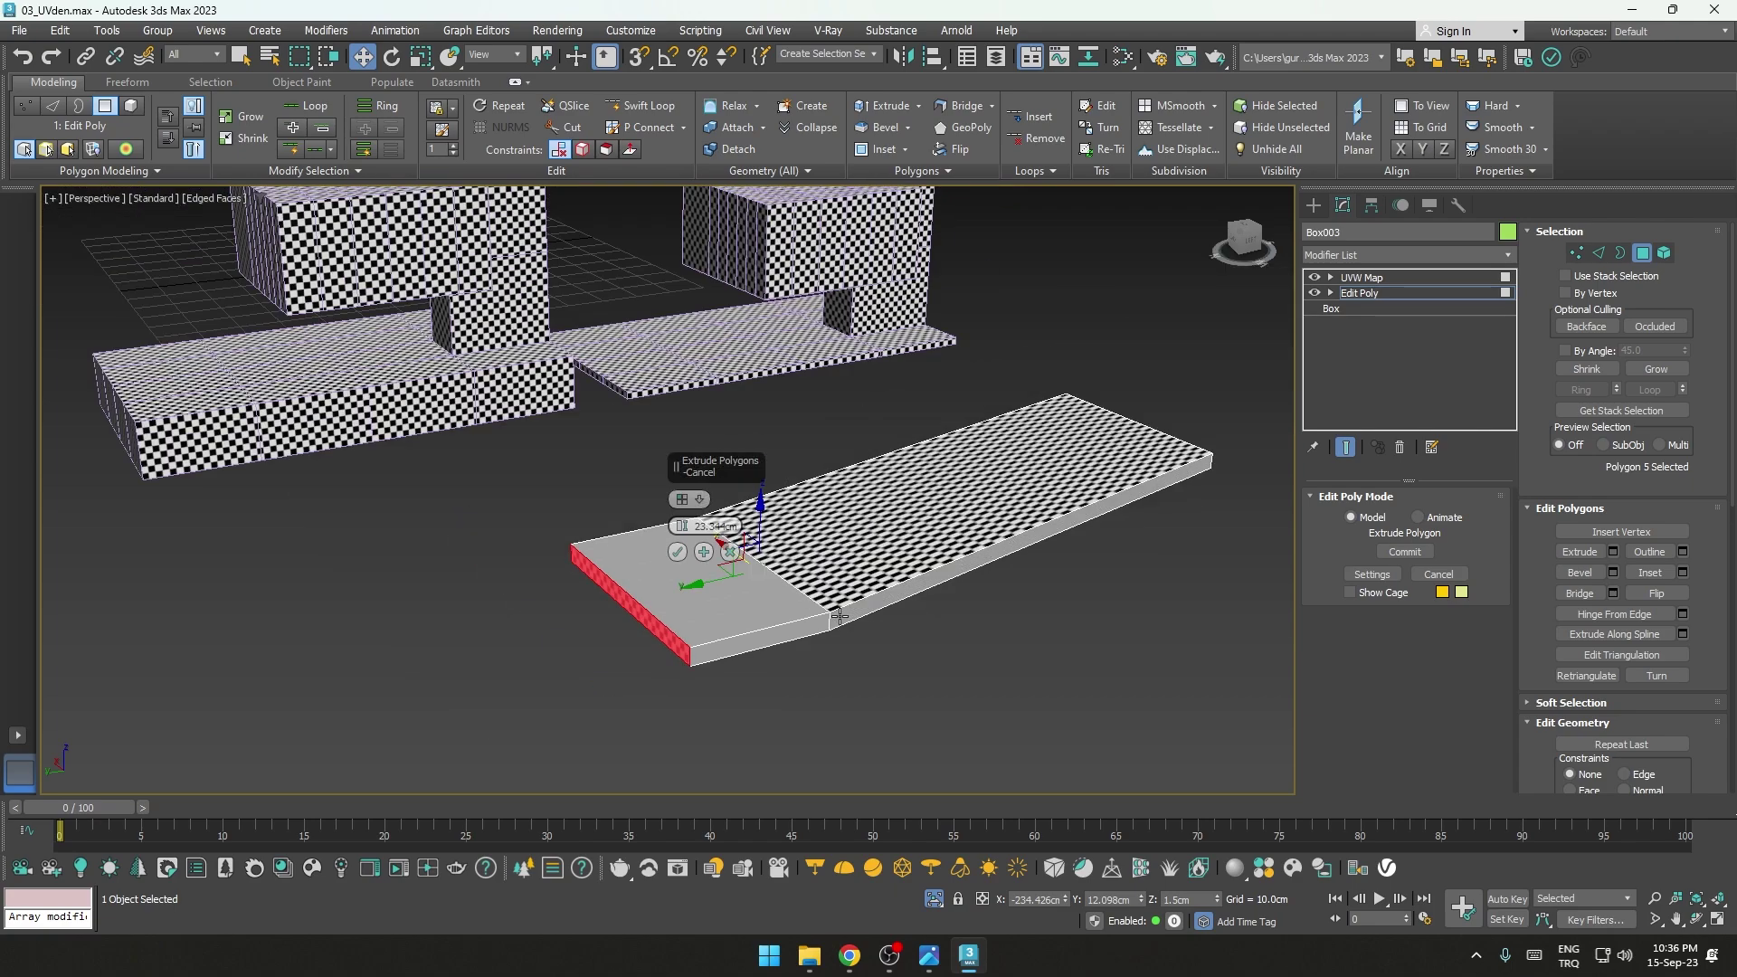
mouse_move(747, 558)
middle_mouse_down("alt")
mouse_move(868, 592)
mouse_move(841, 579)
middle_mouse_up("alt")
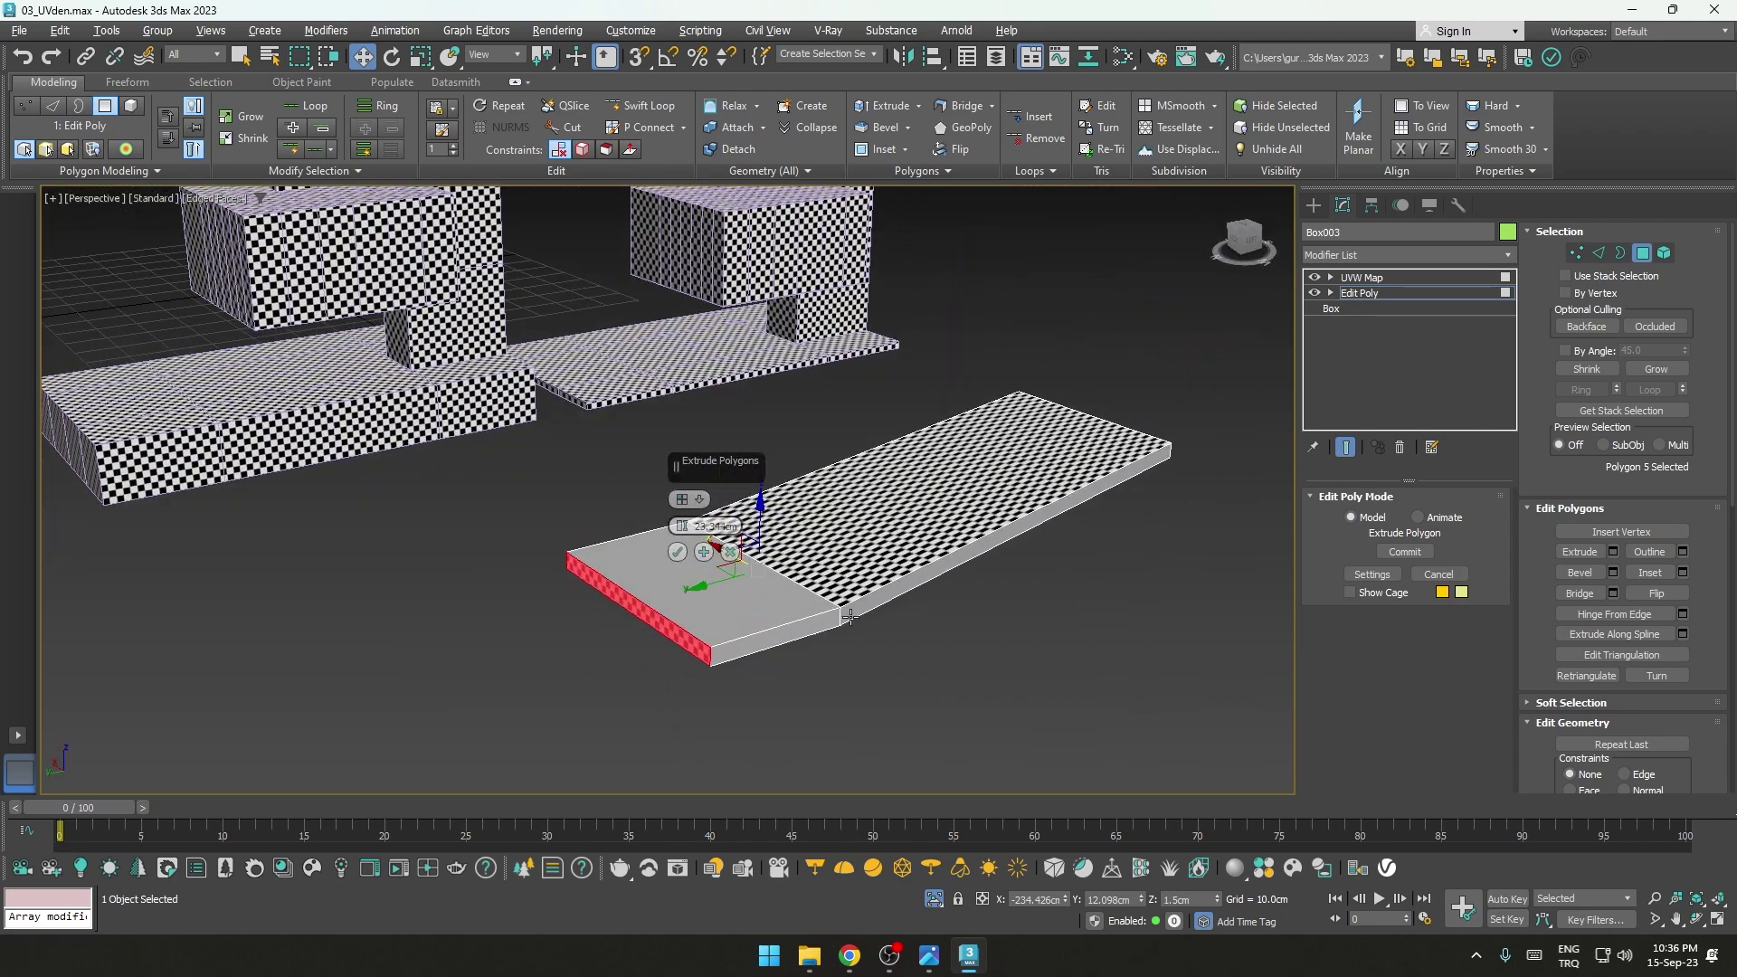
left_click(677, 553)
left_click(1413, 288)
Step: Inspect the UVW Map gizmo, then return to Edit Poly Vertex mode
middle_click_drag(1176, 407, 1258, 341, "alt")
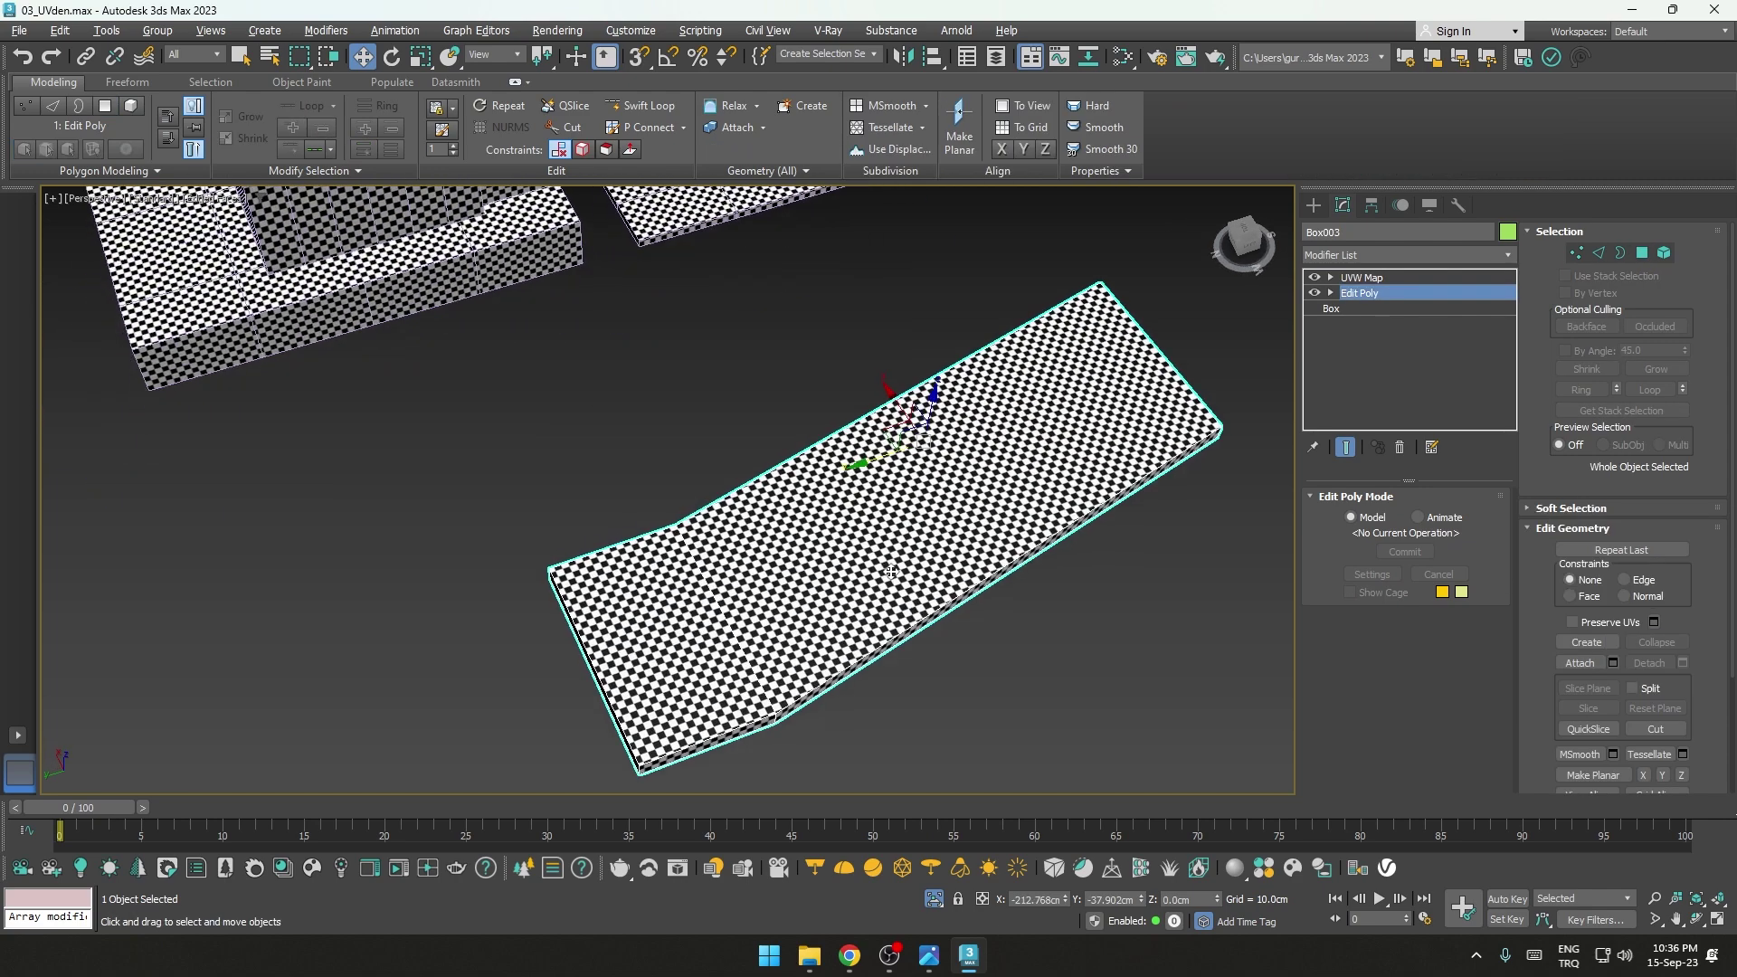
left_click(1354, 278)
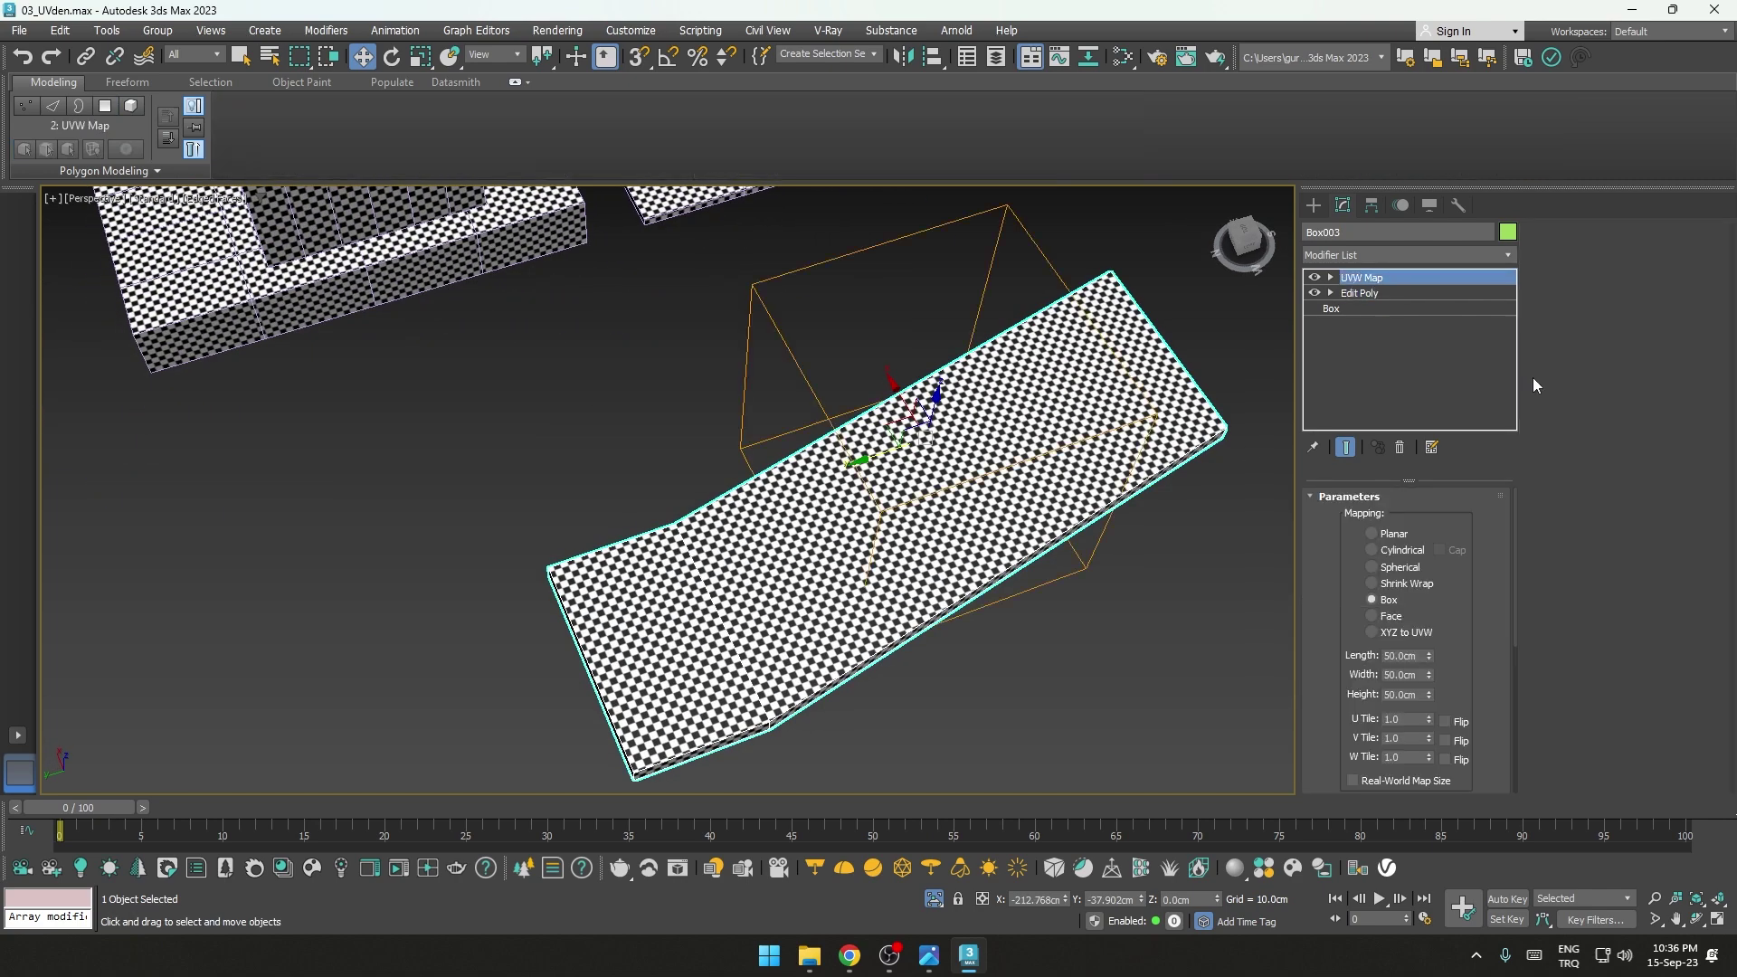
left_click(1384, 293)
left_click(1576, 258)
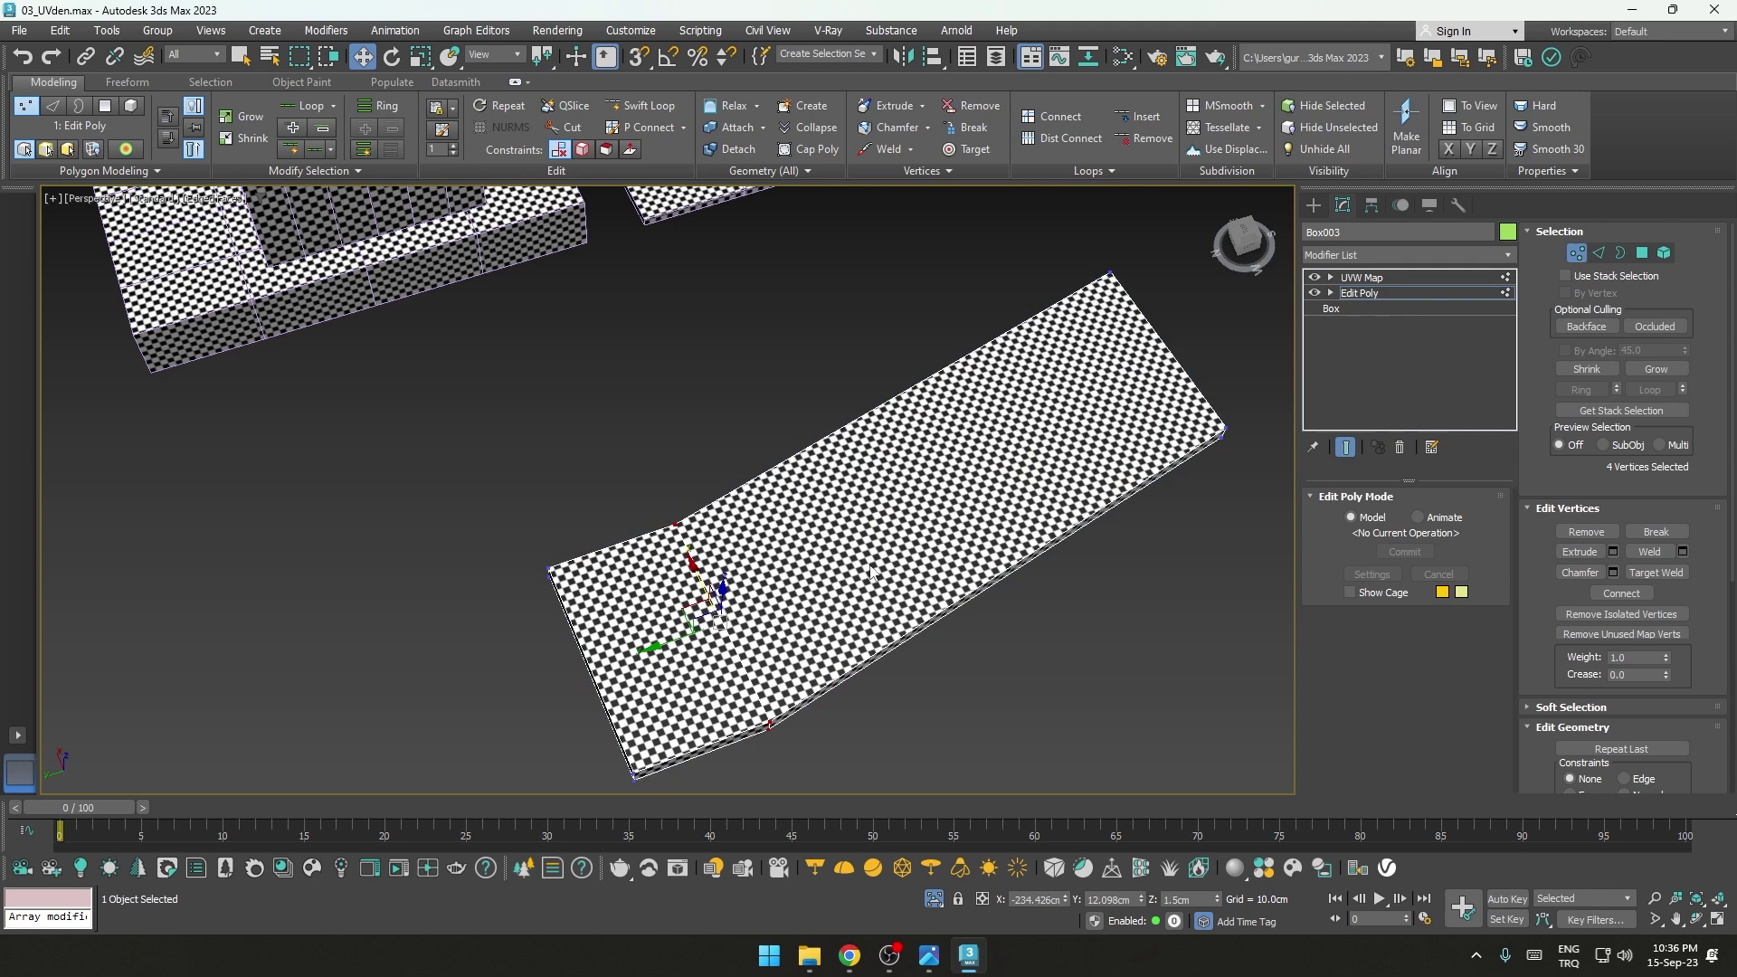
Step: Select the plank's left-end vertices and move them until the plank is straight
middle_click_drag(769, 507, 708, 551, "alt")
left_click_drag(554, 704, 534, 793)
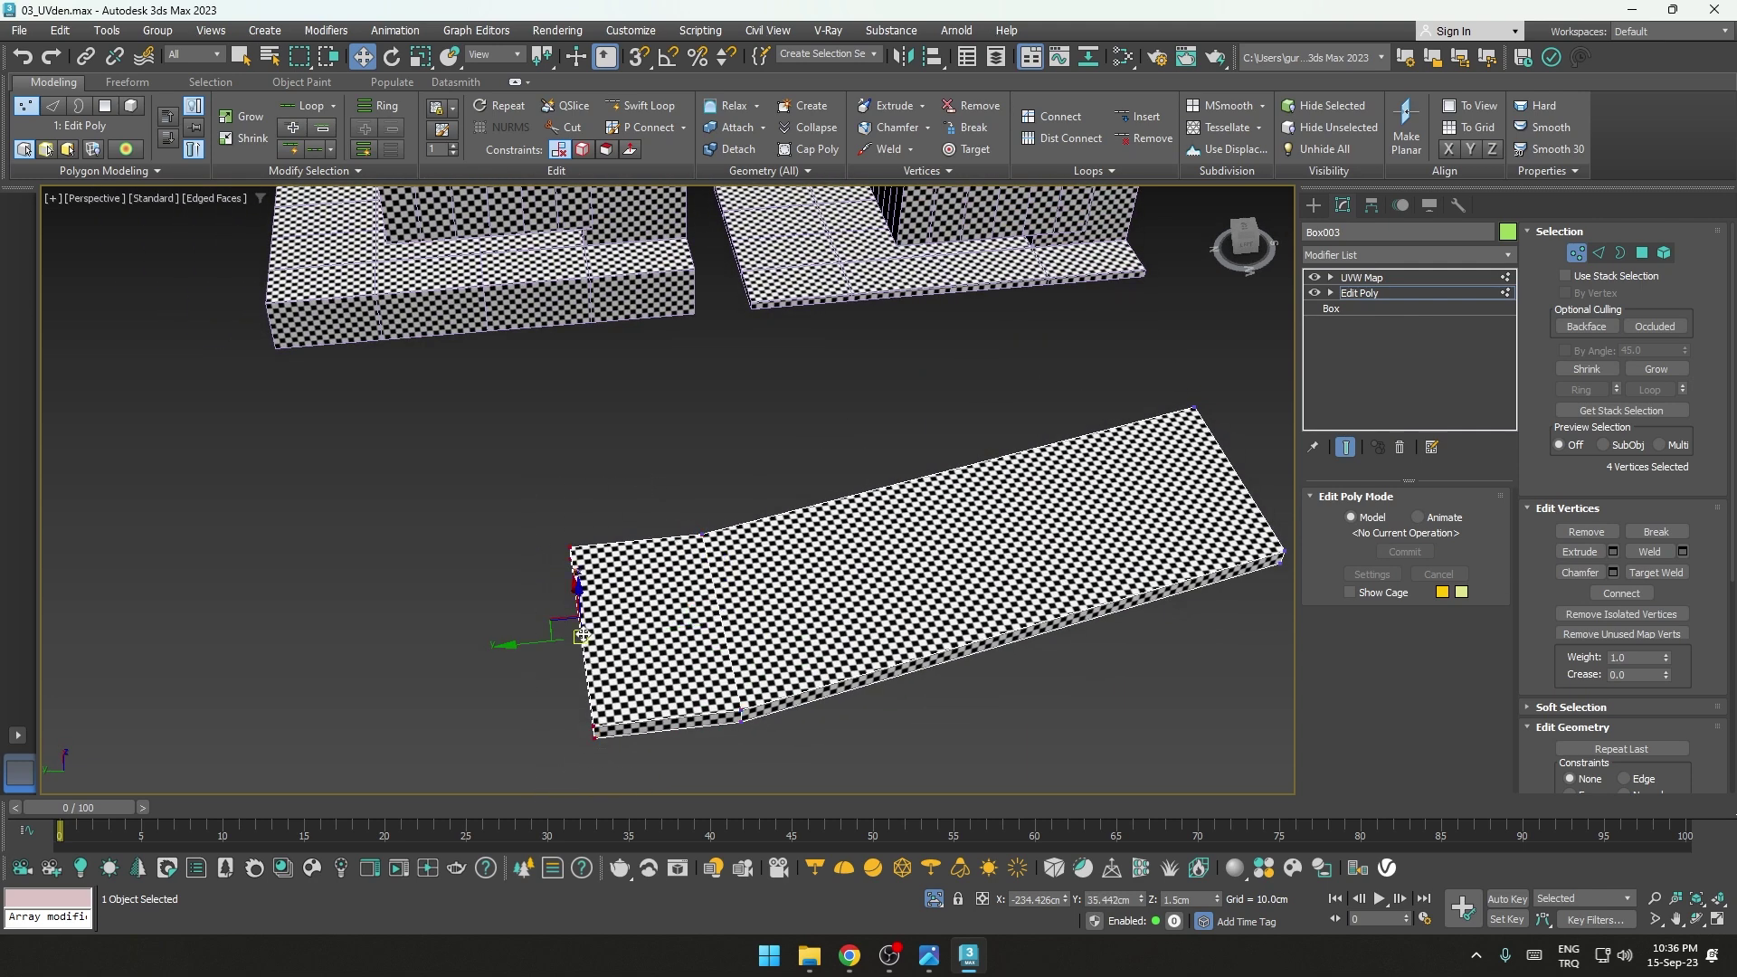
left_click_drag(578, 590, 688, 747)
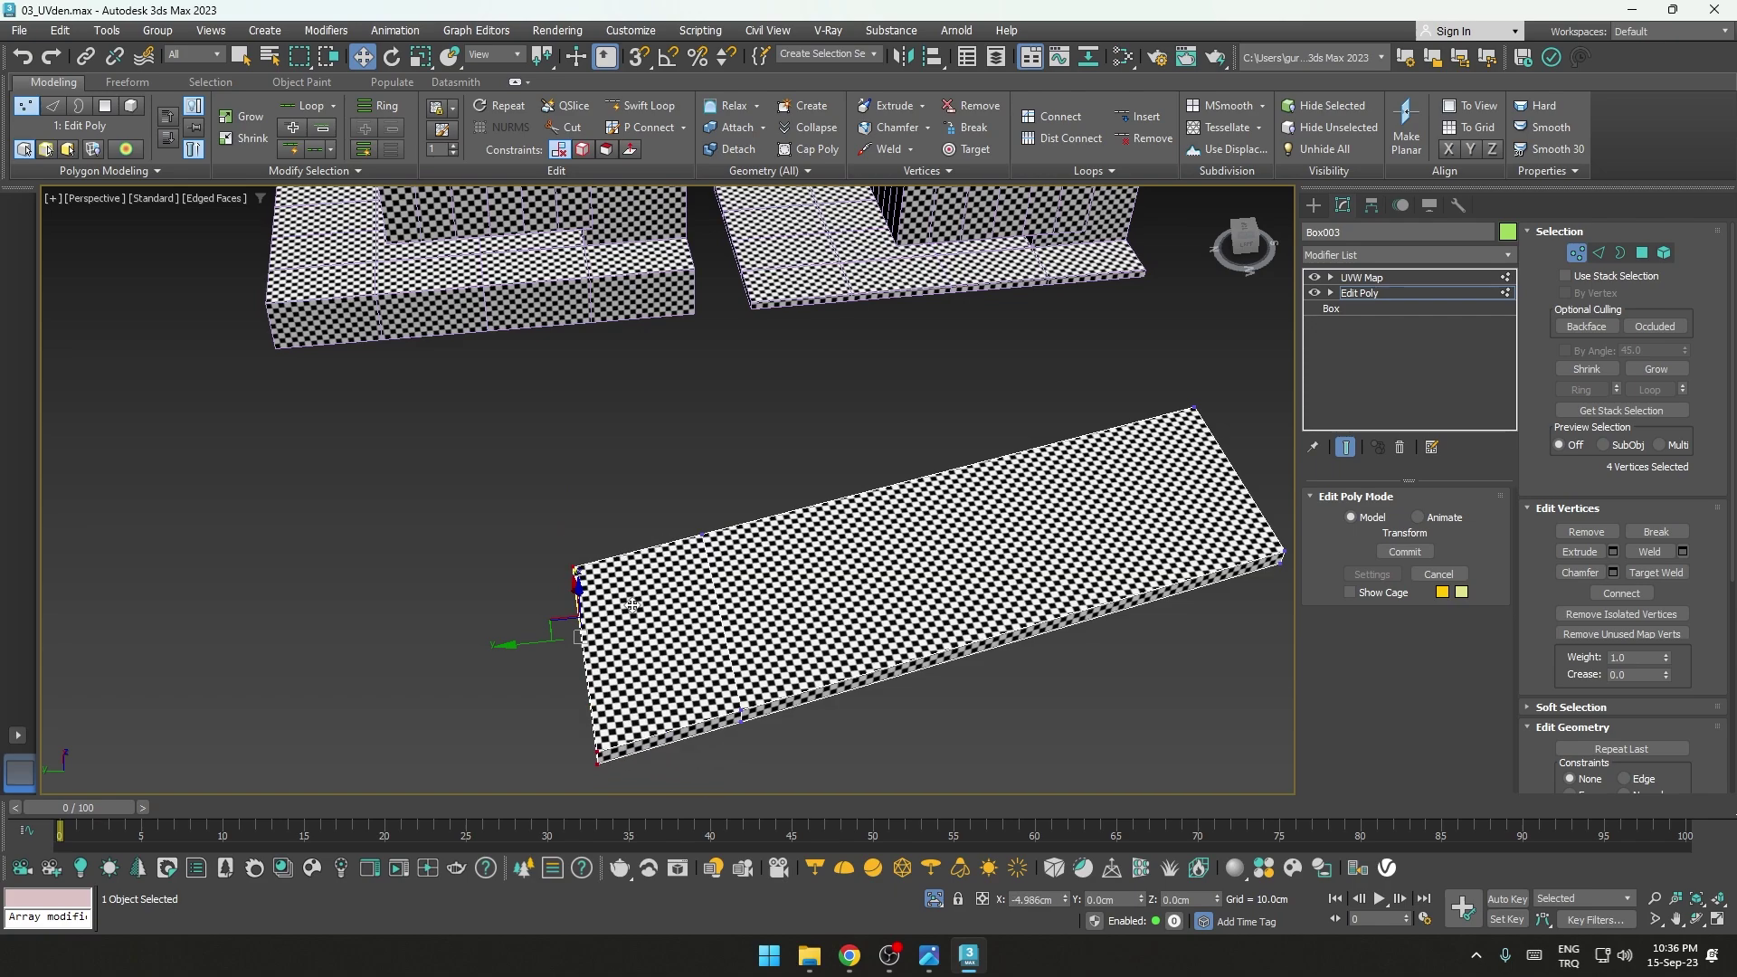
left_click_drag(688, 748, 712, 642)
scroll(714, 643, "down", 5)
middle_click_drag(715, 644, 784, 659, "alt")
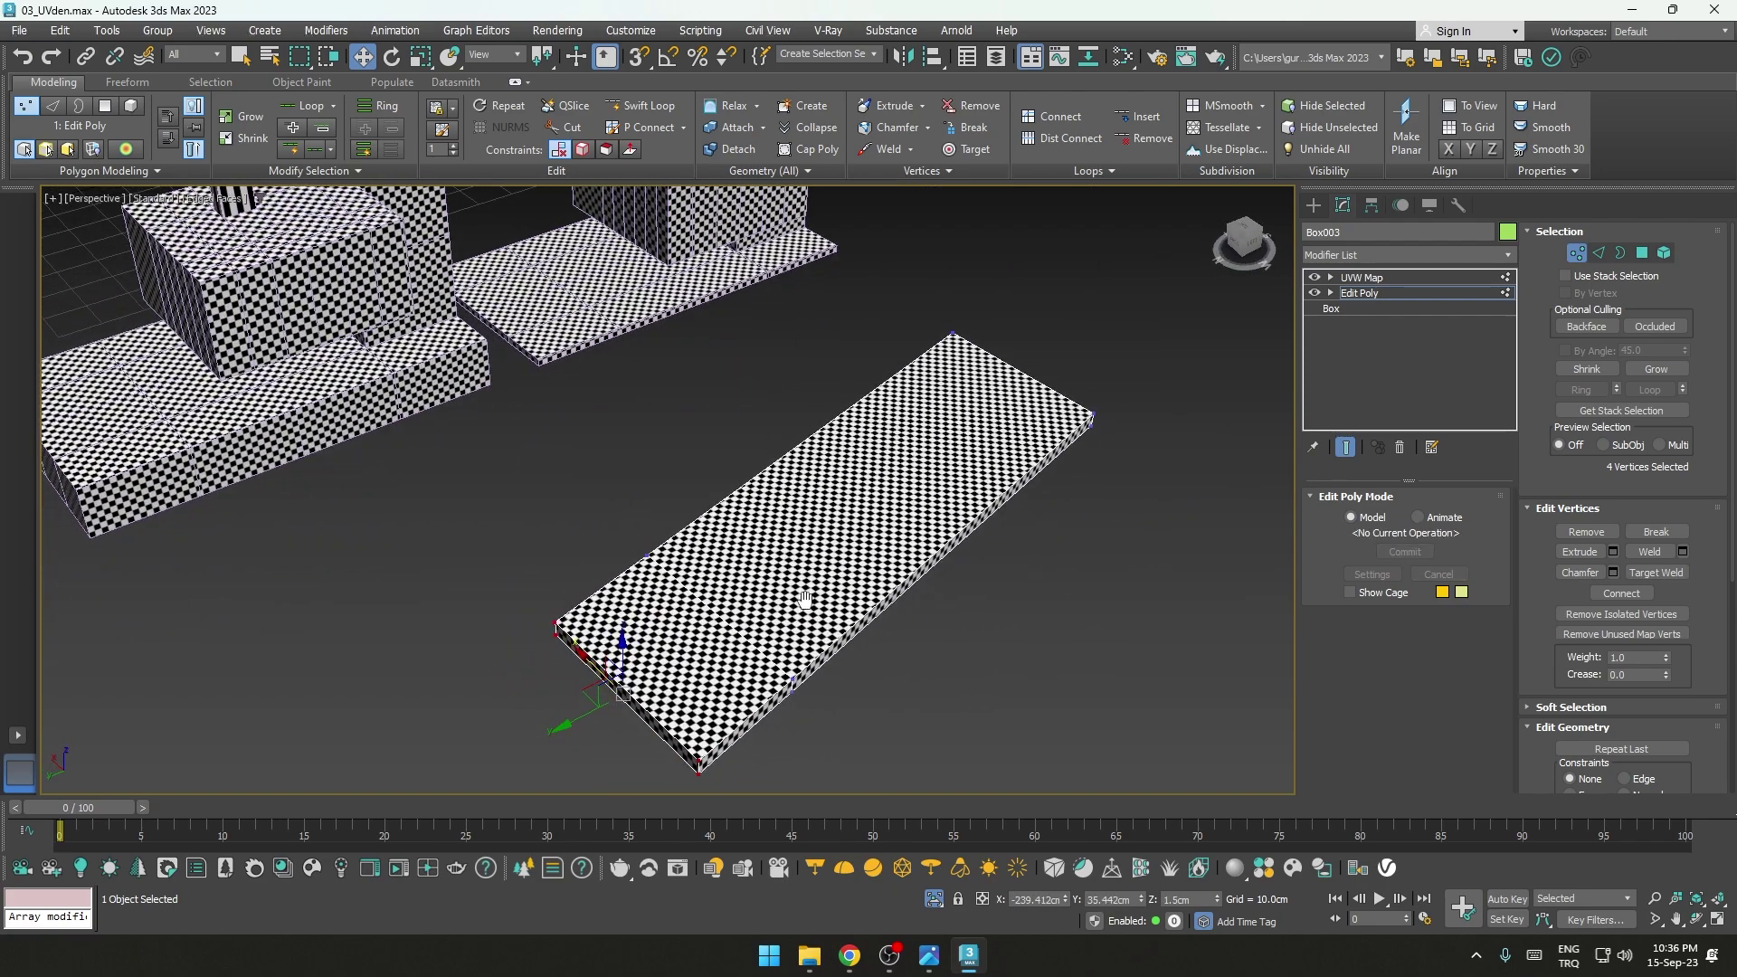
middle_click_drag(803, 605, 715, 597)
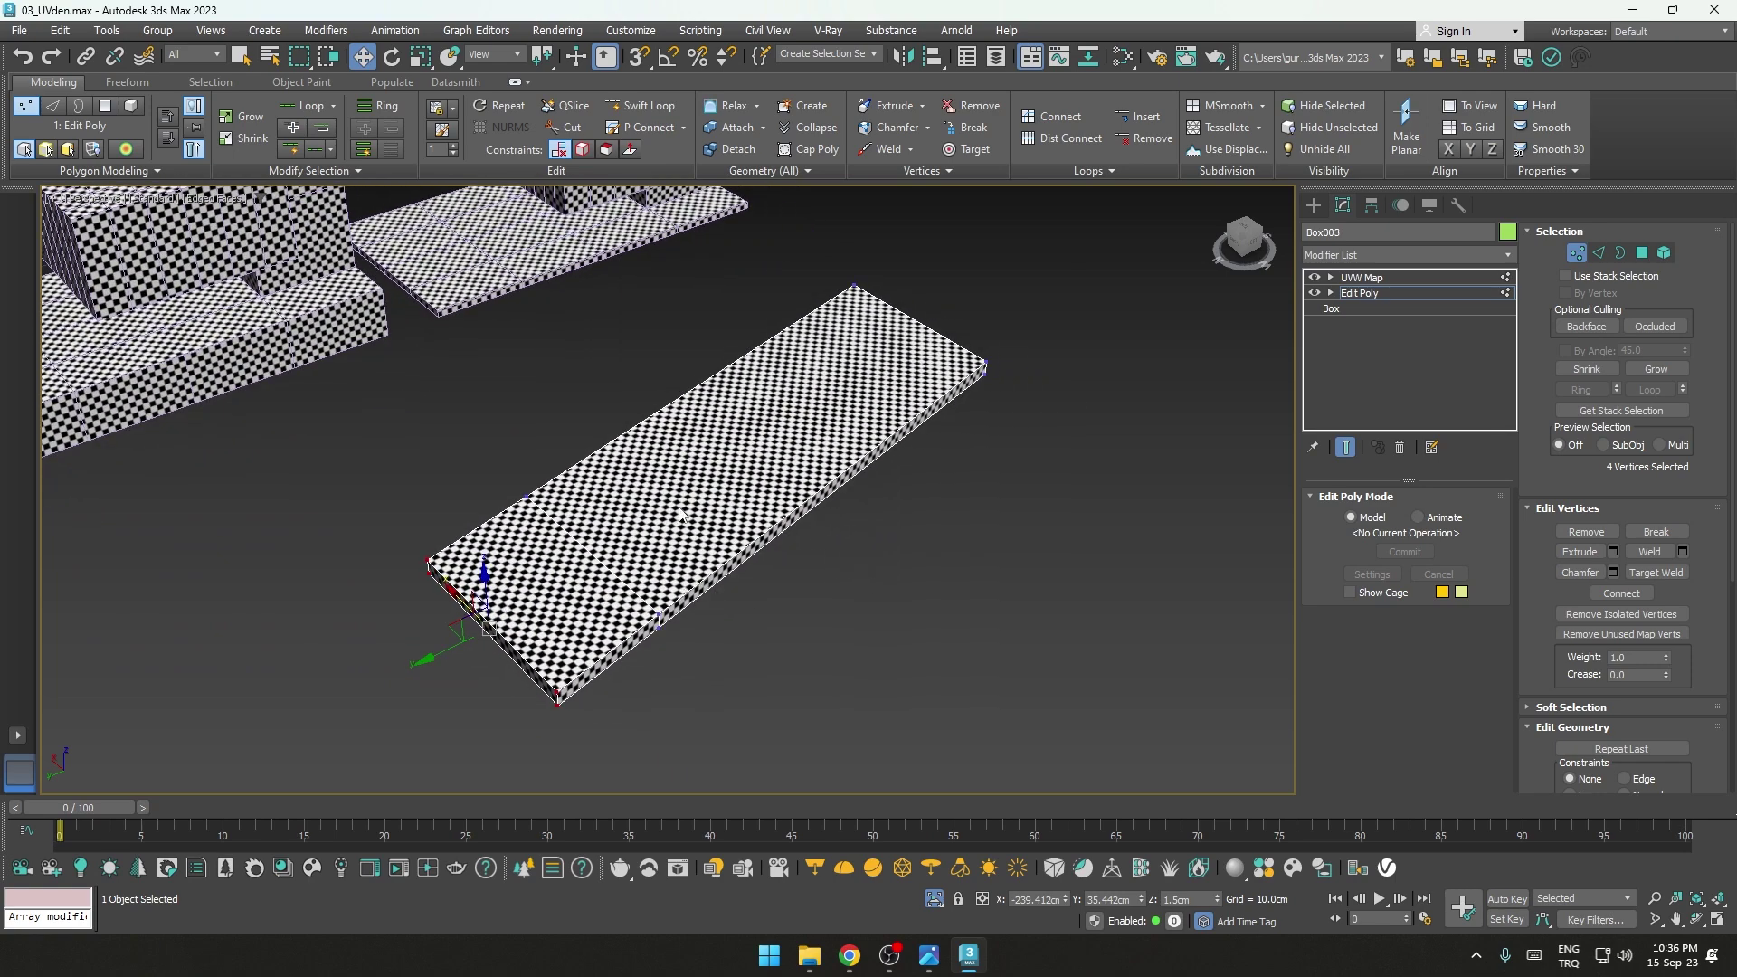
middle_click_drag(740, 537, 1006, 506, "alt")
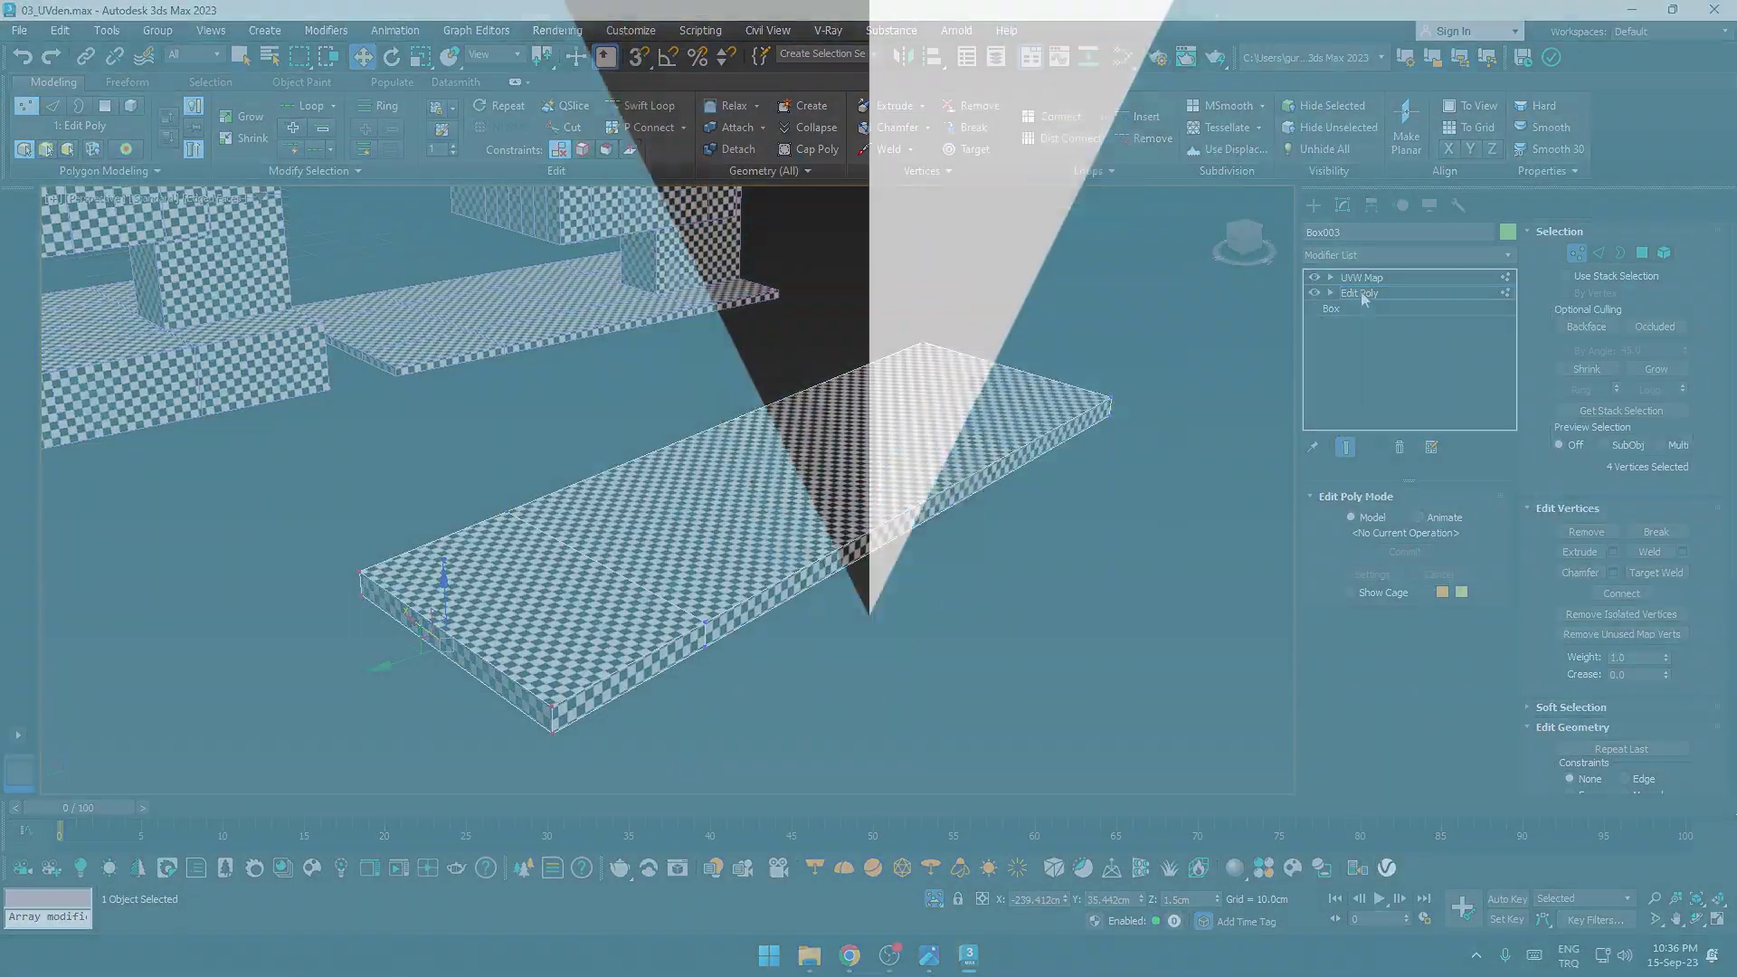